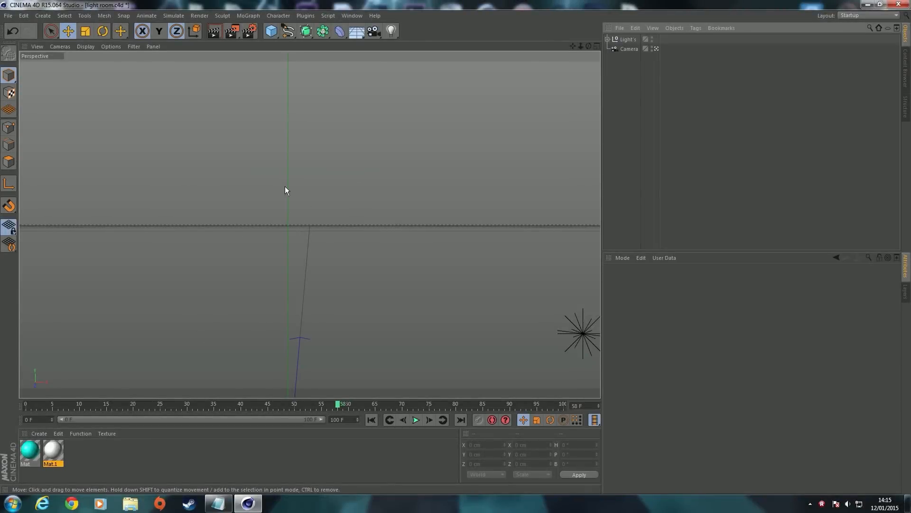
Delete the two existing materials and check which lights the Light's group contains
drag(81, 457, 29, 454)
key(Delete)
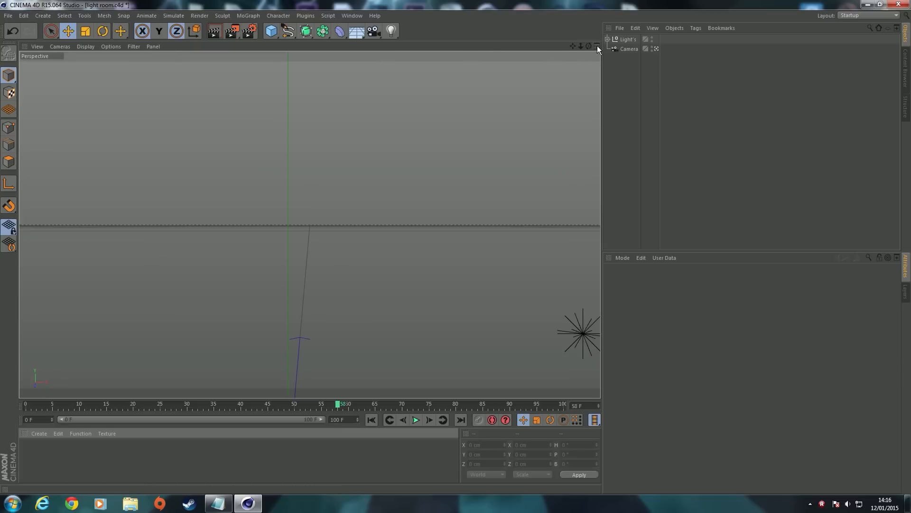
click(609, 40)
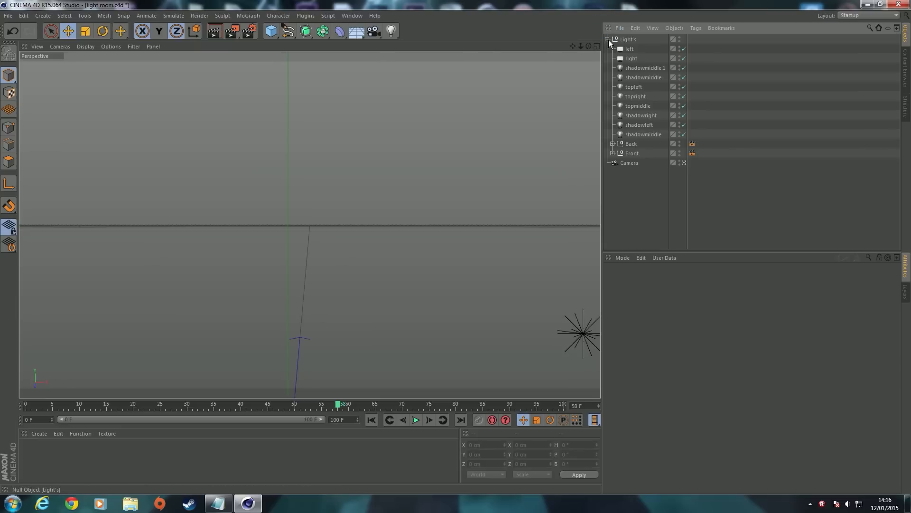
click(608, 40)
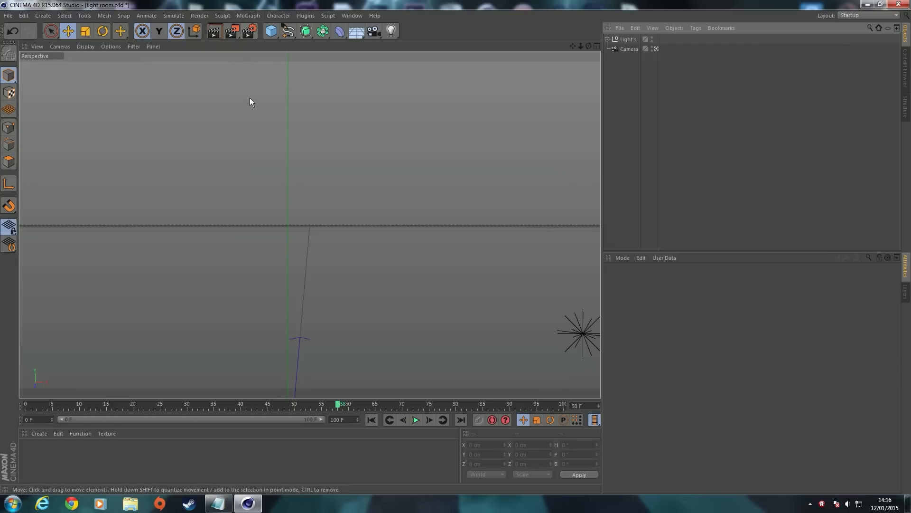
Review the Output, Save and Anti-Aliasing pages of the render settings
click(250, 31)
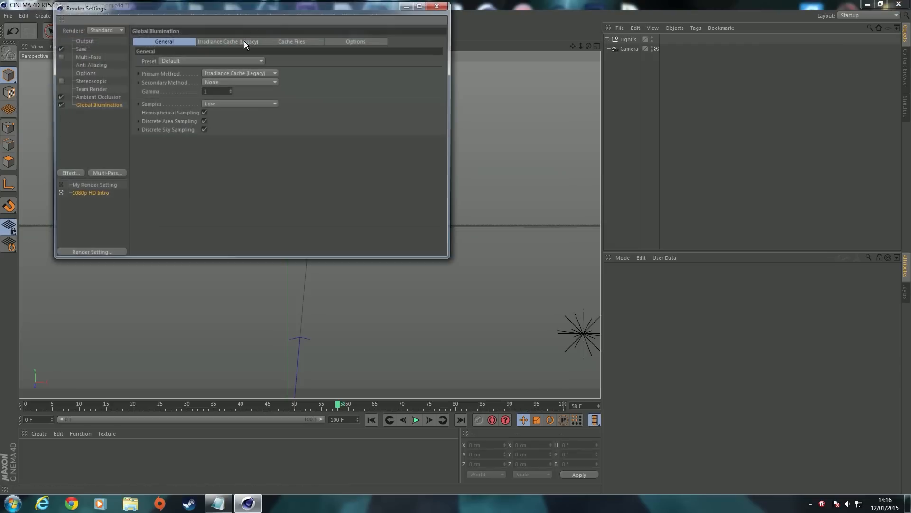
click(94, 40)
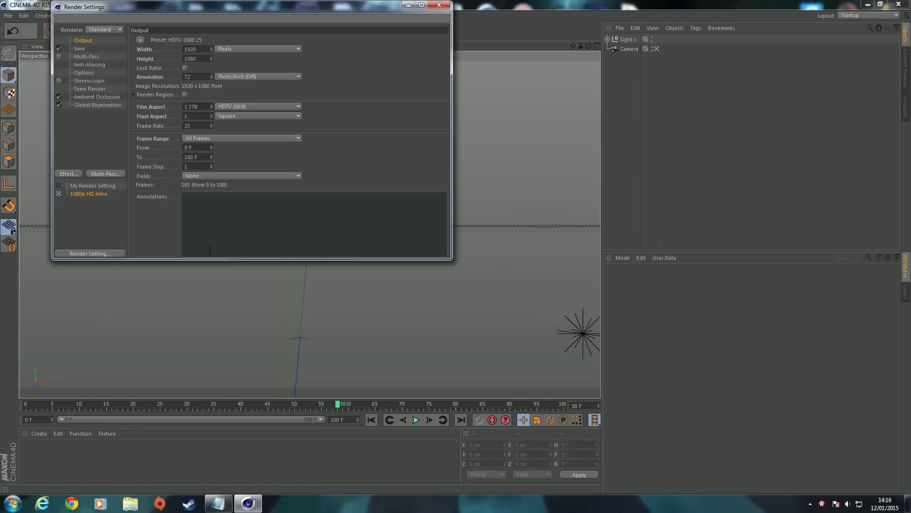
click(78, 48)
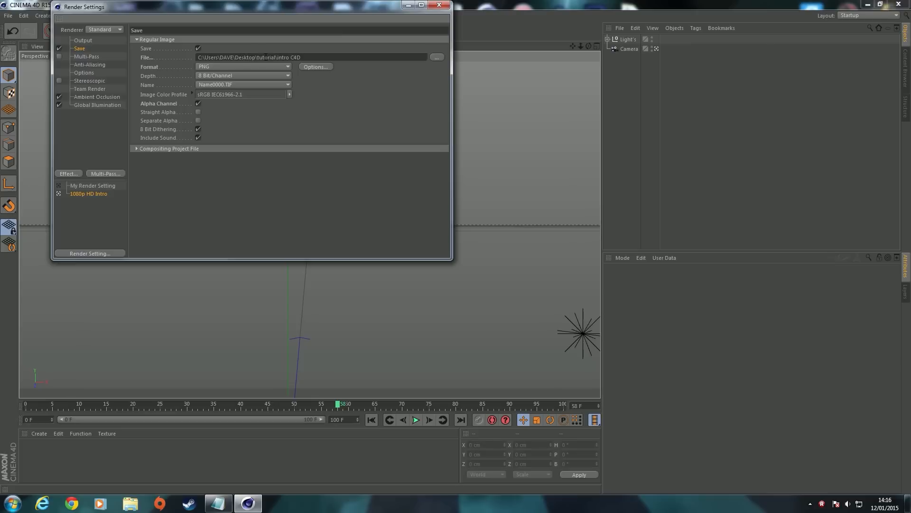
mouse_move(301, 57)
mouse_down()
mouse_move(283, 57)
mouse_move(302, 57)
mouse_up()
click(94, 65)
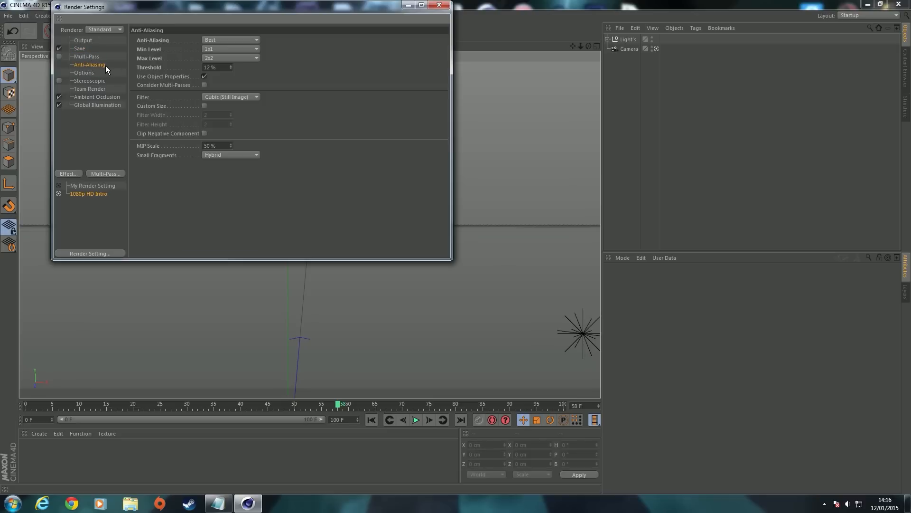
Review the Ambient Occlusion and Global Illumination render settings and the list of available effects
click(88, 97)
click(94, 104)
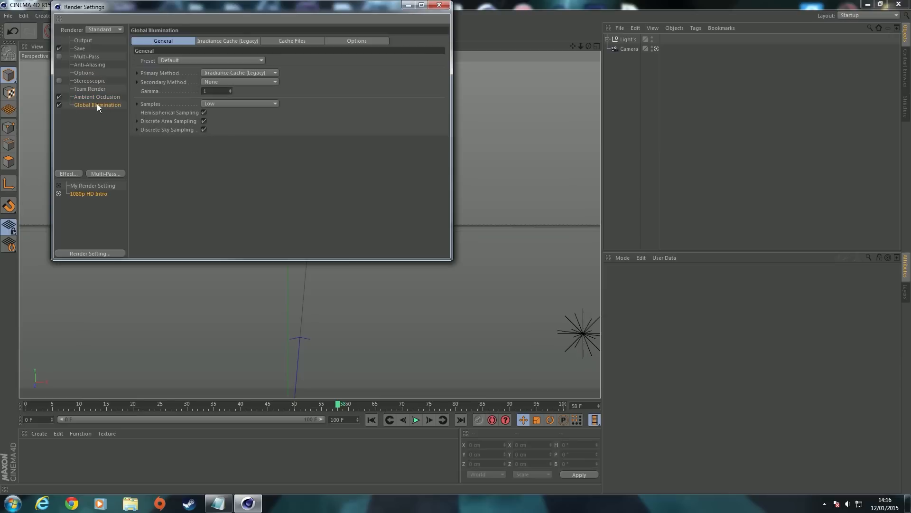
click(93, 97)
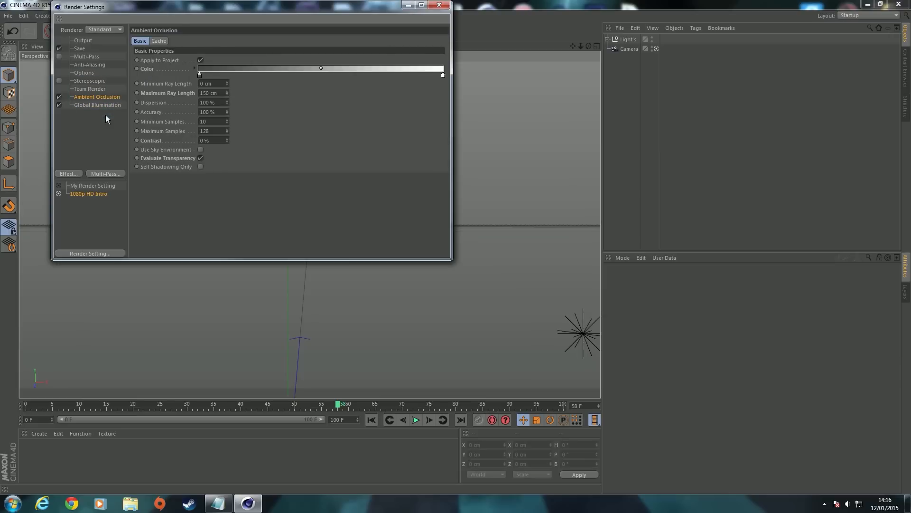
click(72, 173)
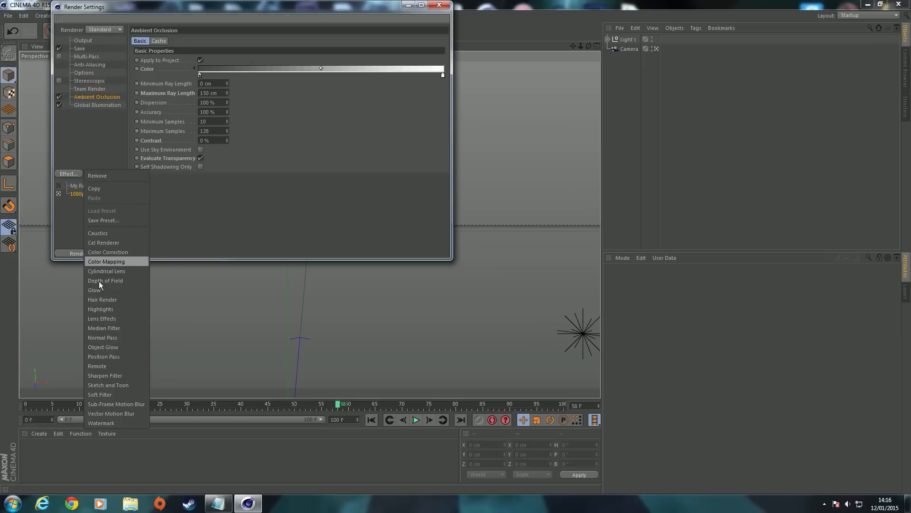
click(67, 213)
click(97, 103)
click(97, 97)
click(98, 102)
click(103, 96)
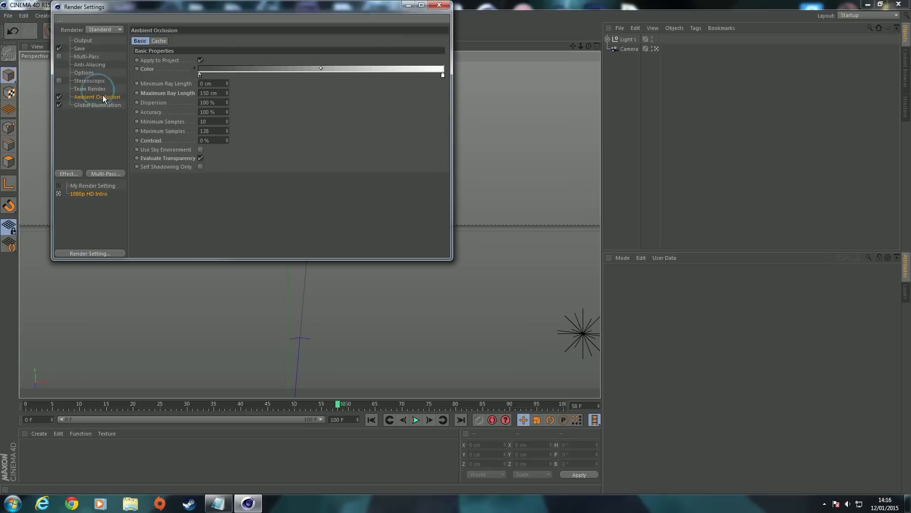
click(436, 5)
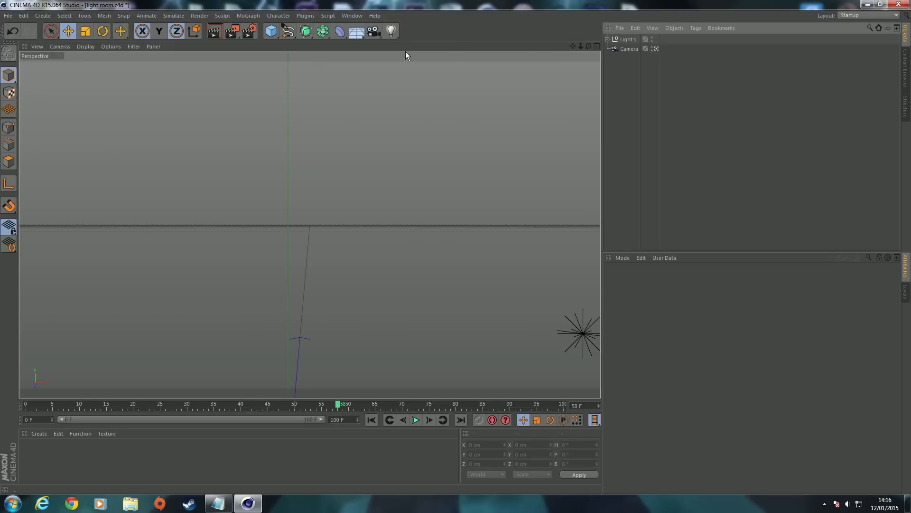
Add a MoText object to the scene
click(251, 15)
click(257, 126)
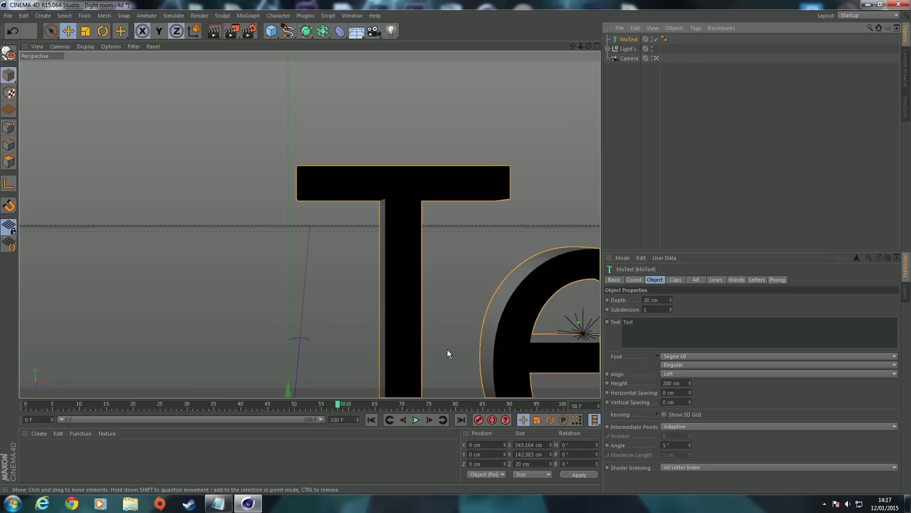
Compare the text's framing in the free perspective view and through the scene camera
click(657, 58)
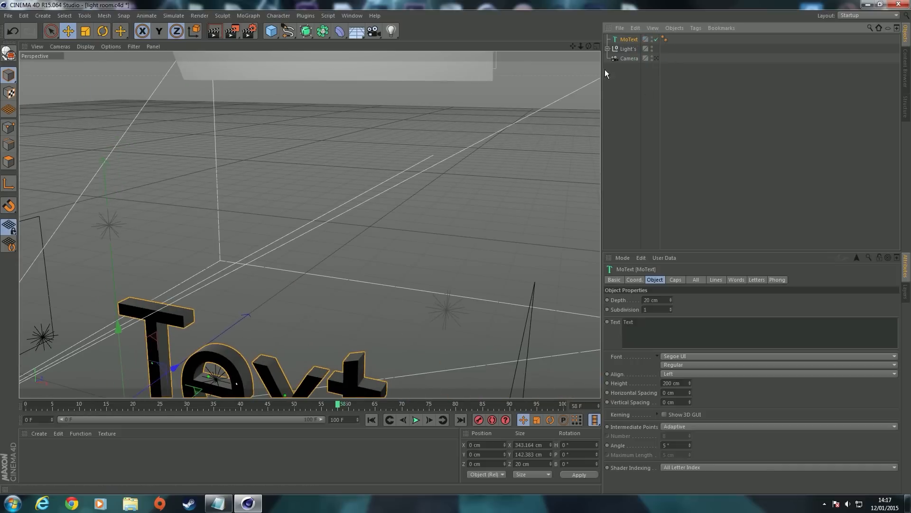
click(657, 58)
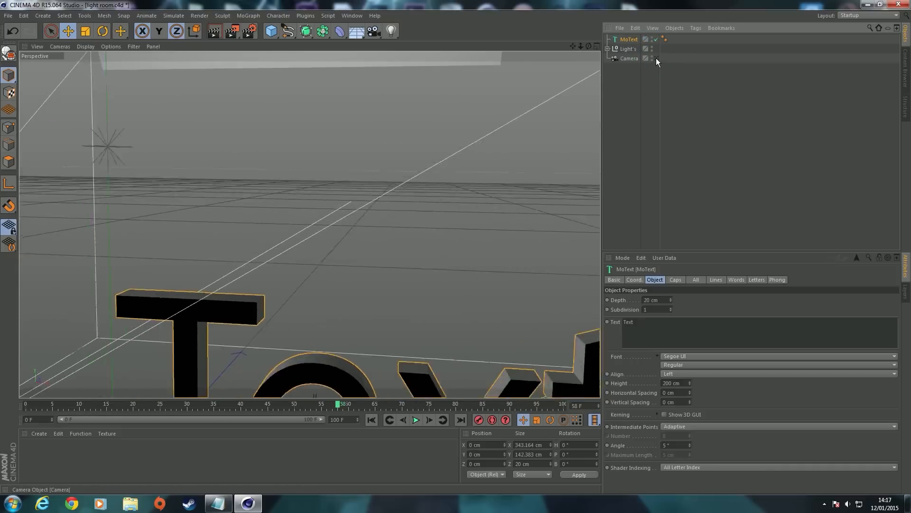
click(656, 58)
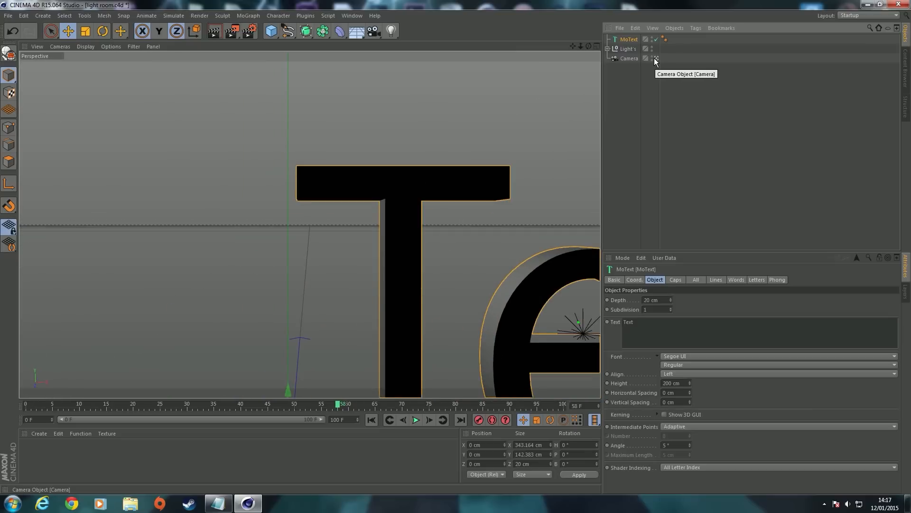
Leave the camera view and move the text back along the Z axis to about 327 cm
click(655, 59)
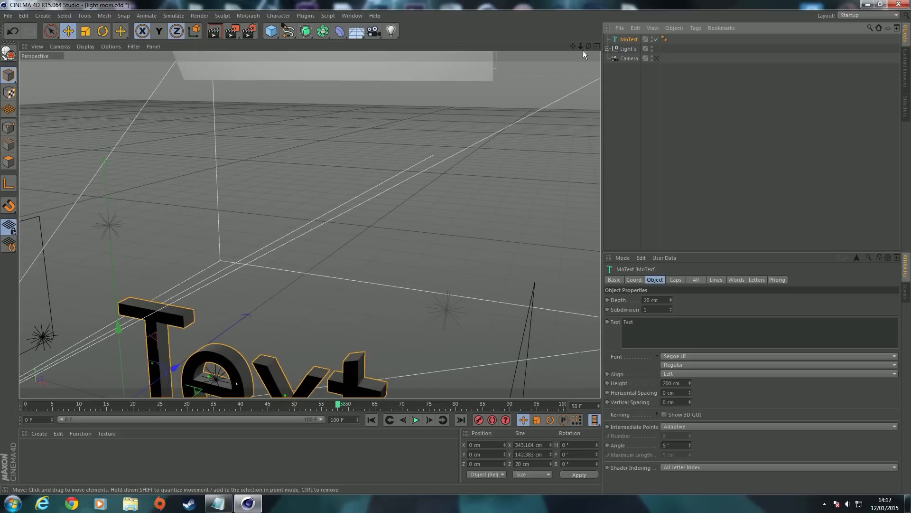
drag(589, 46, 309, 224)
drag(260, 346, 415, 331)
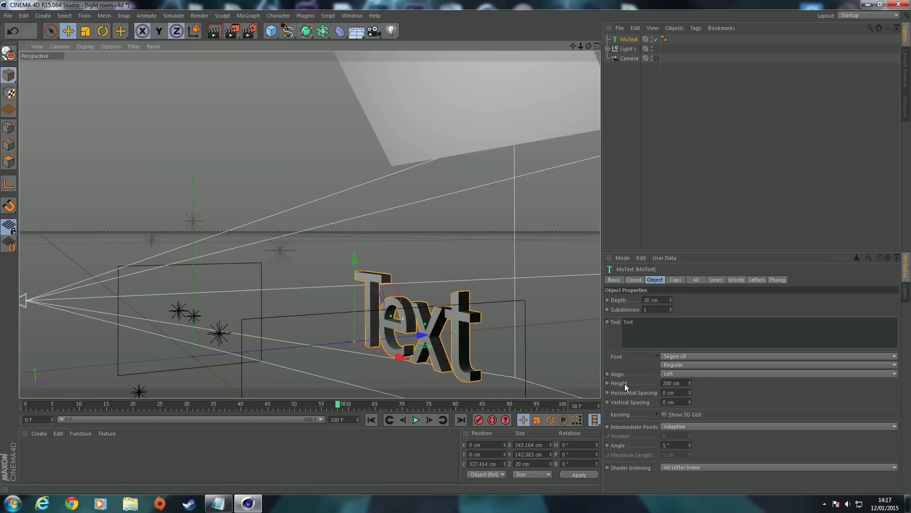
Set the text alignment to Middle and position the text within the camera's view at about Y 70 cm, Z 533 cm
click(676, 373)
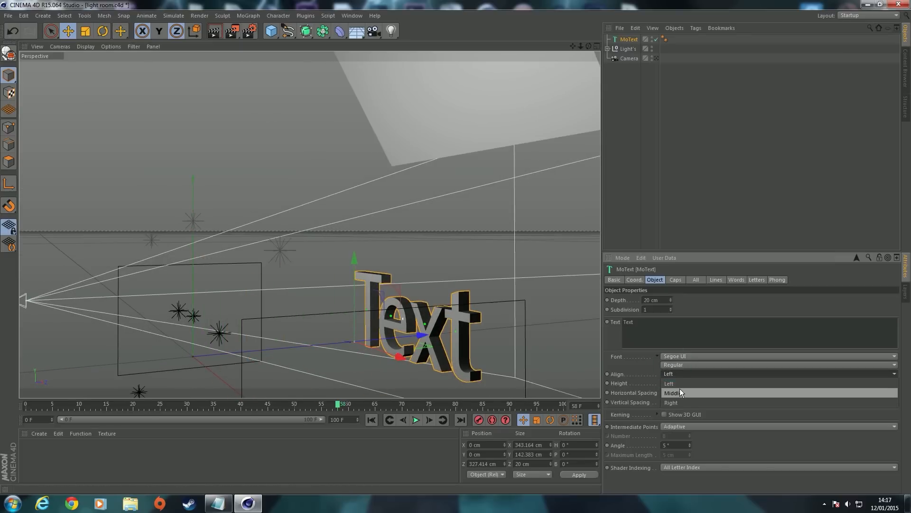
click(679, 388)
drag(439, 330, 414, 233)
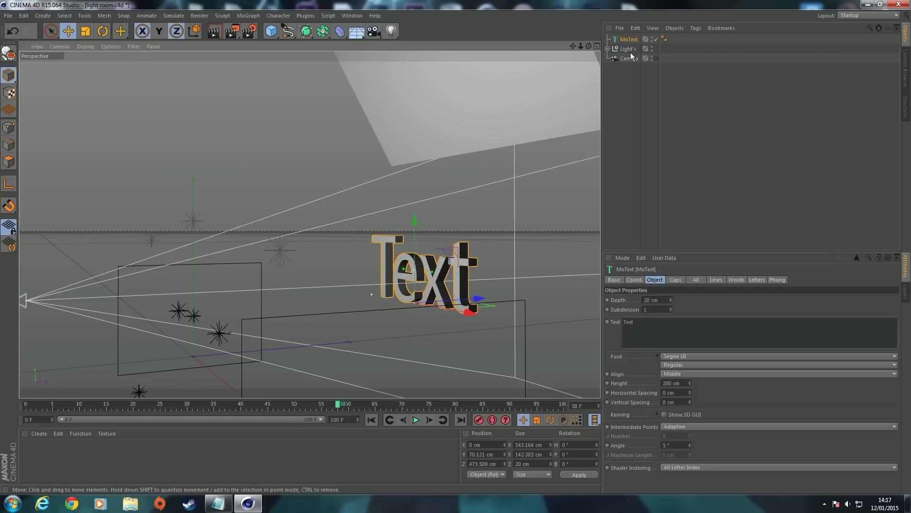
click(657, 58)
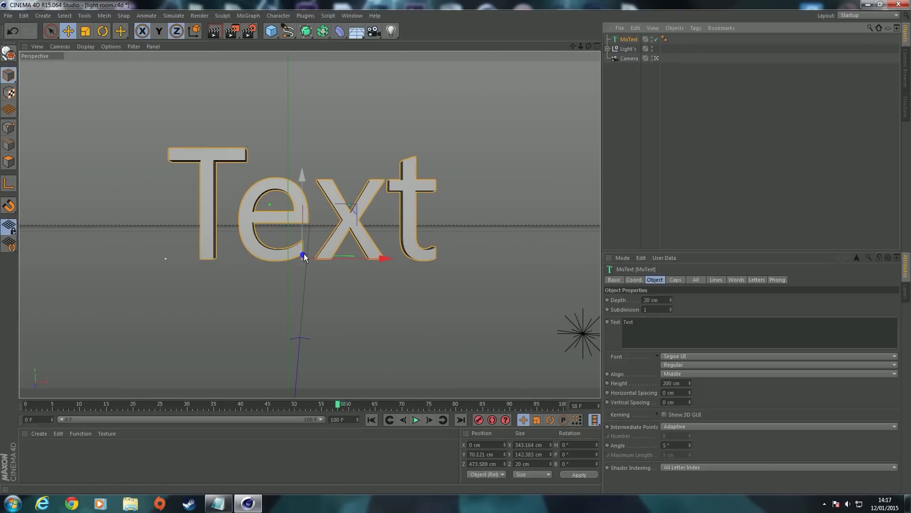
drag(305, 253, 302, 265)
Replace the placeholder text with the person's first name in capital letters
double_click(666, 328)
text(DA)
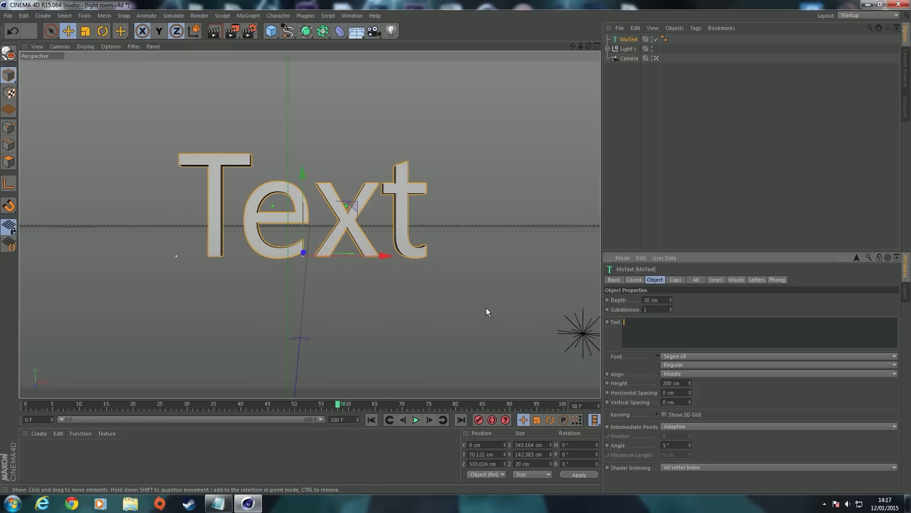
text(VE)
click(670, 264)
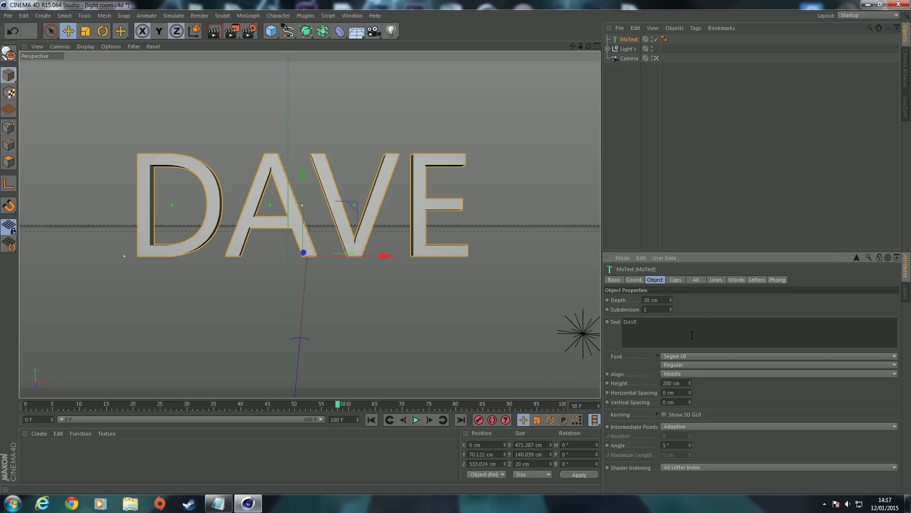
Compare the Toonish and Sylfaen fonts on the text and set the font to Toonish
click(685, 355)
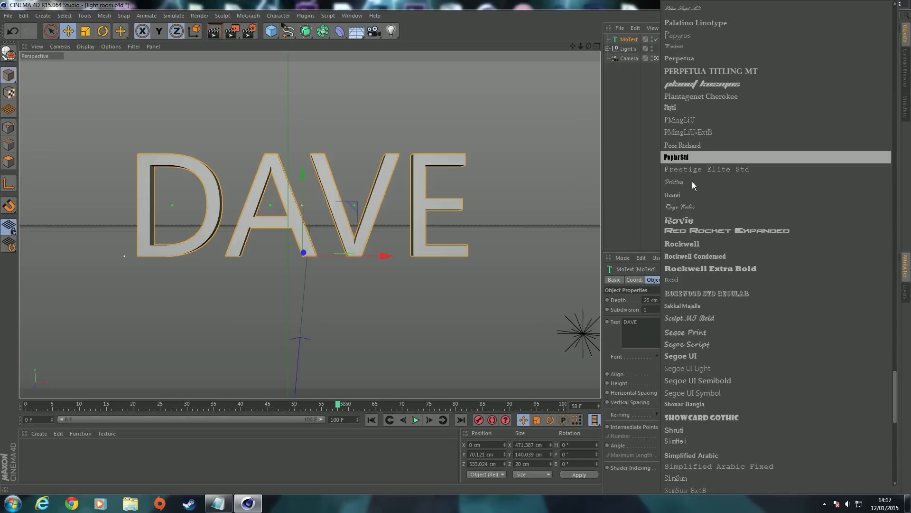
scroll(692, 198, down, 10)
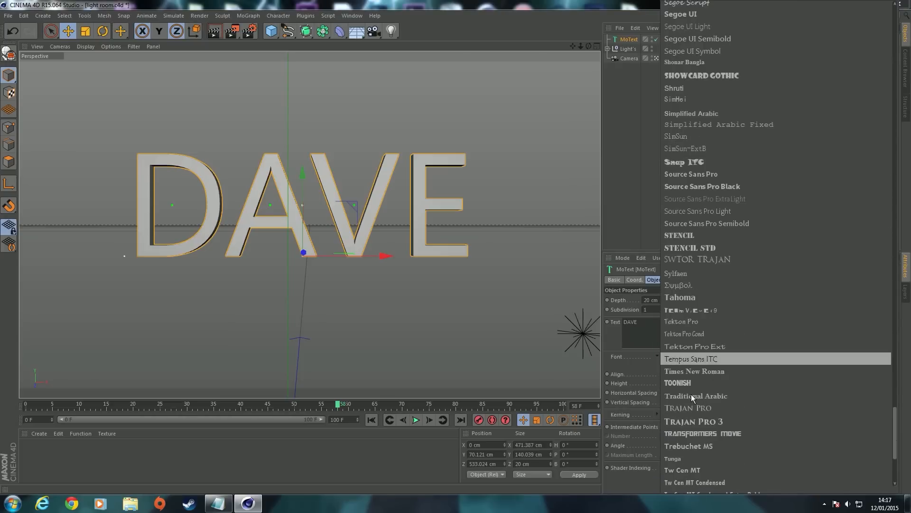
click(682, 386)
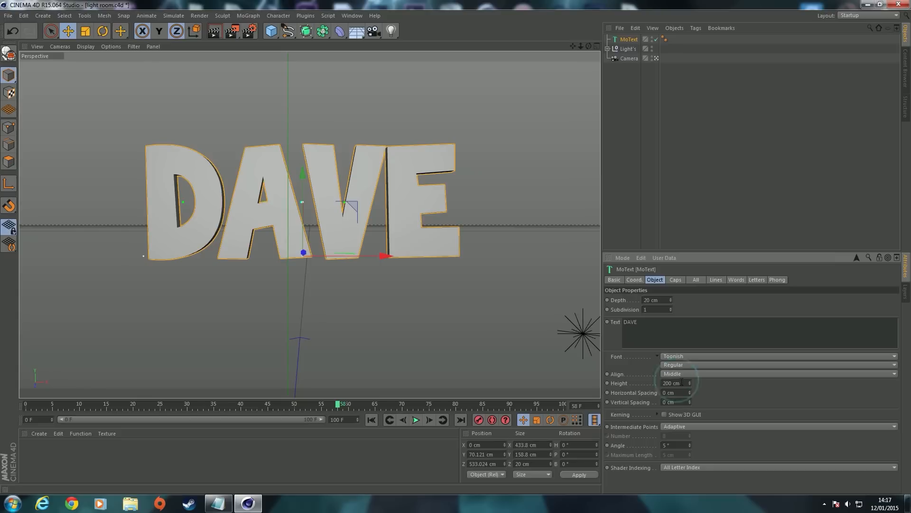
click(673, 357)
click(674, 250)
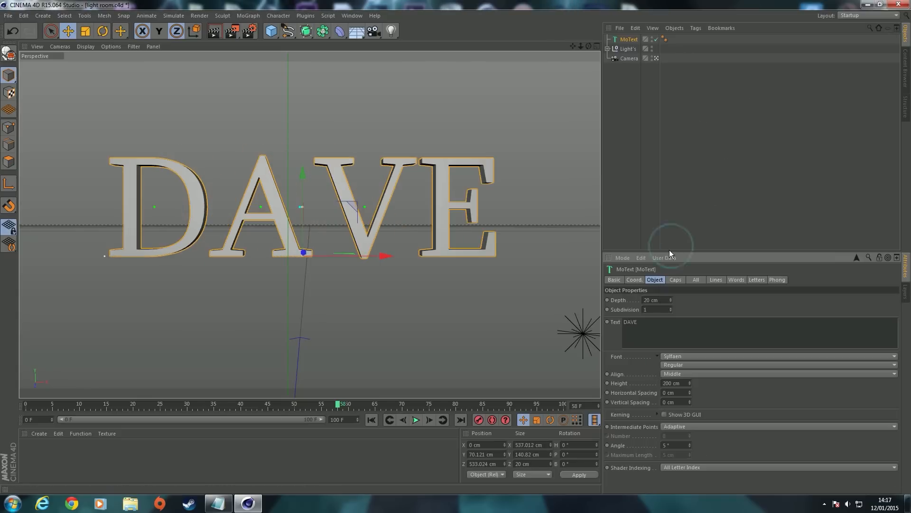
click(678, 356)
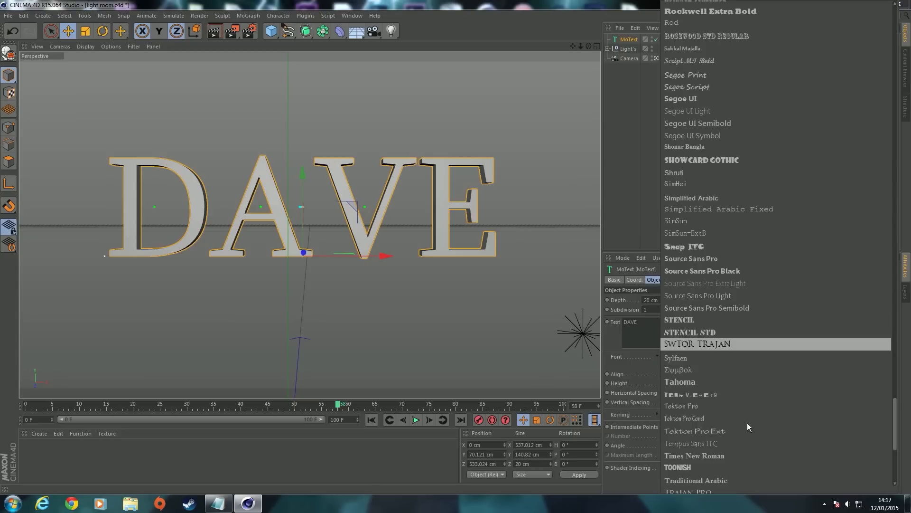
scroll(689, 418, down, 2)
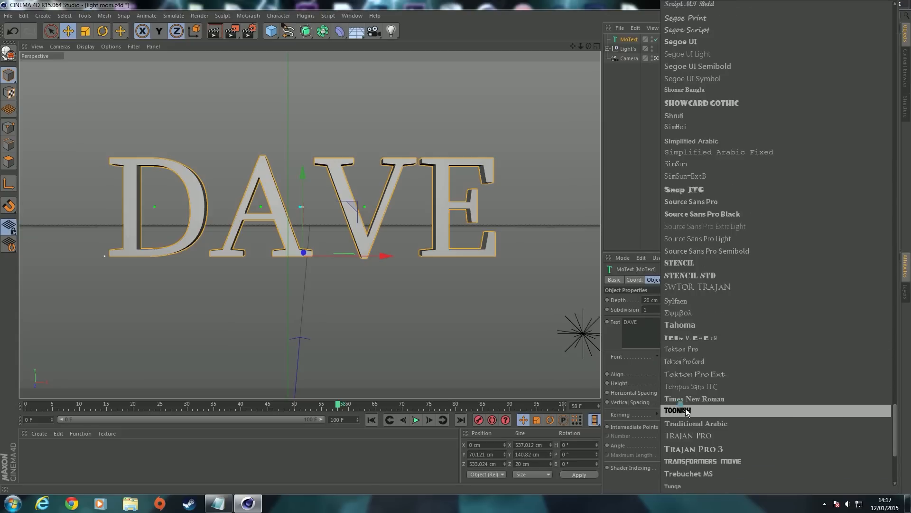
click(686, 409)
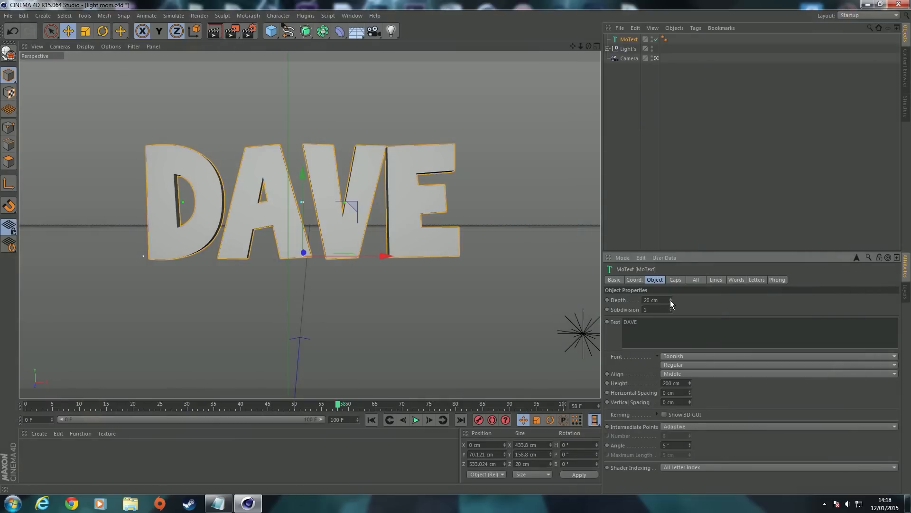
Set the text's extrusion depth to 90 cm
drag(671, 303, 671, 333)
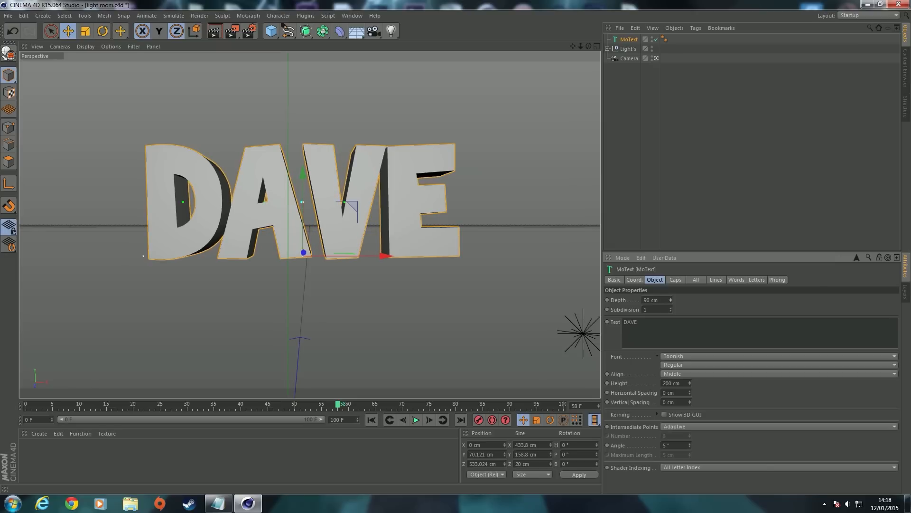
click(670, 327)
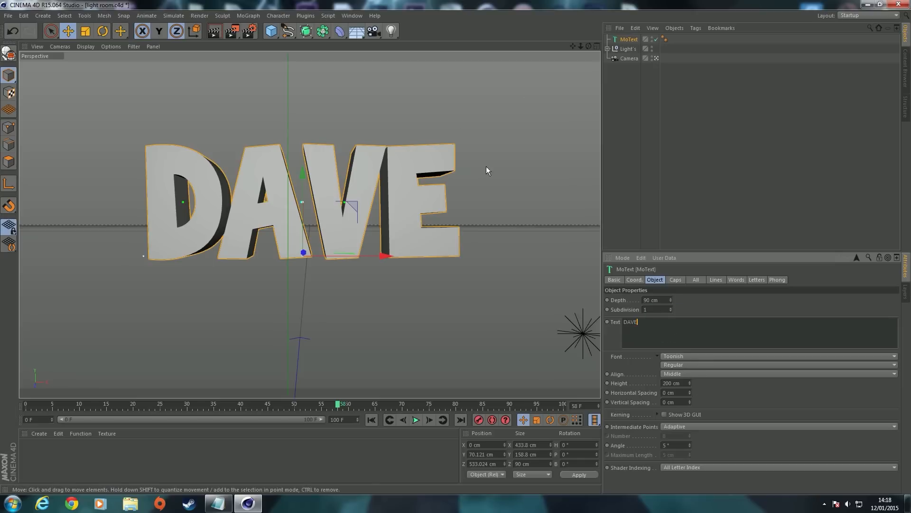
Set both the start and end caps of the text to Fillet Cap
click(676, 280)
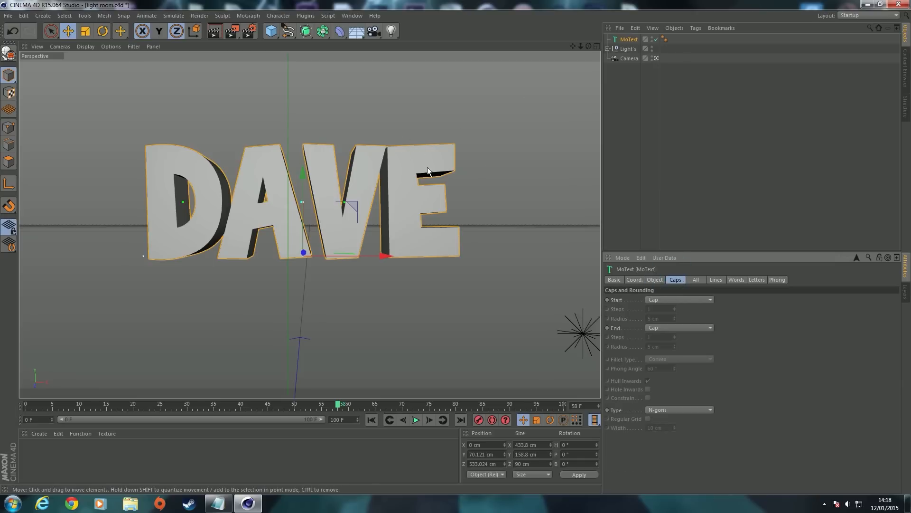
click(651, 299)
click(667, 337)
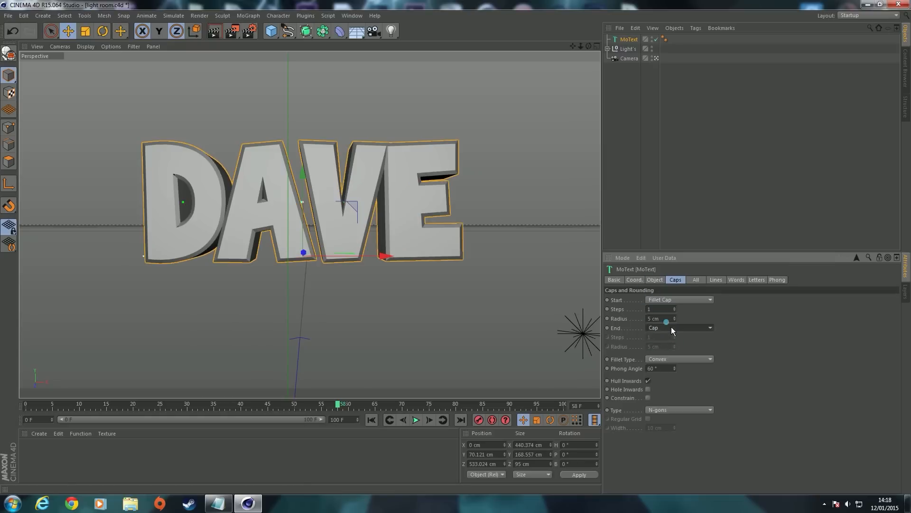
click(671, 327)
click(666, 367)
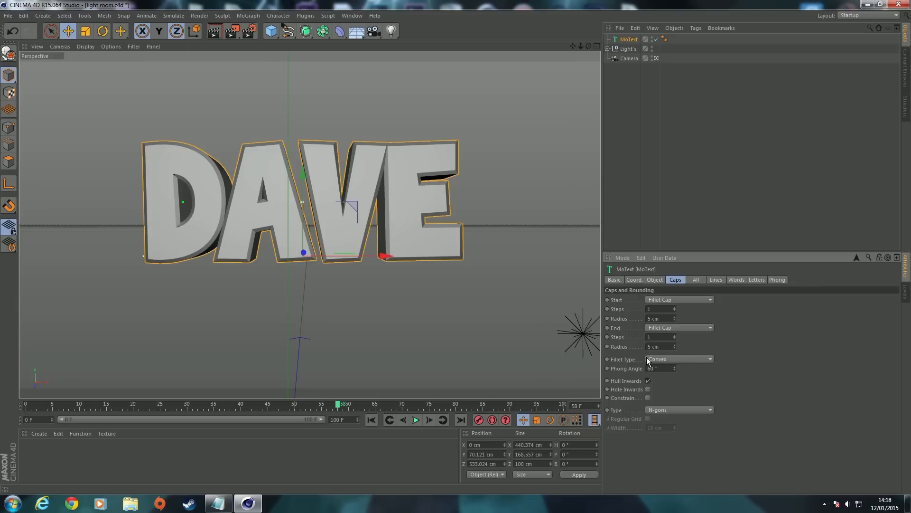
Set the text's fillet type to Engraved and its start cap radius to 5 cm
click(656, 360)
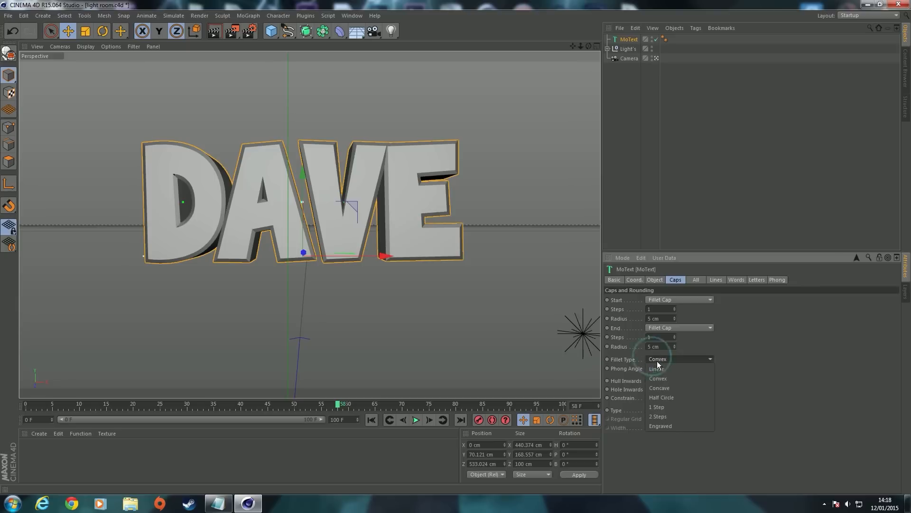
click(665, 422)
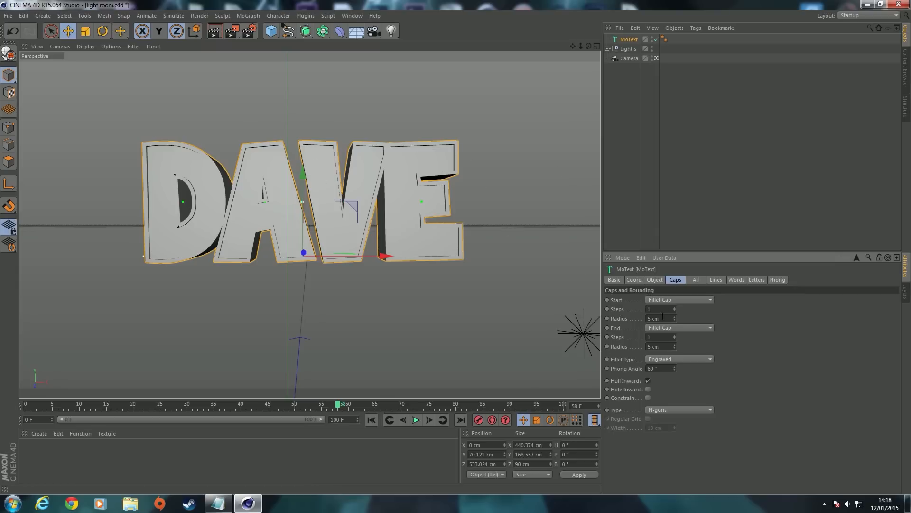
drag(674, 319, 577, 331)
text(5)
key(Return)
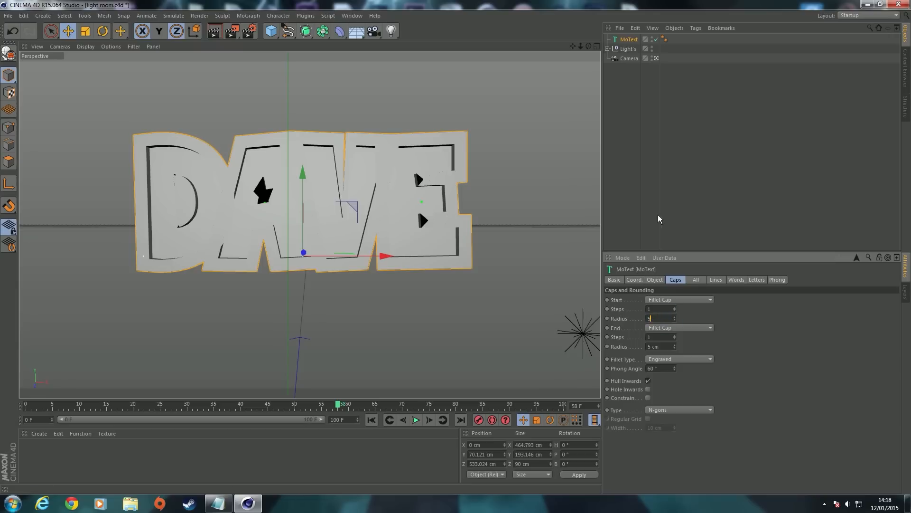
click(607, 174)
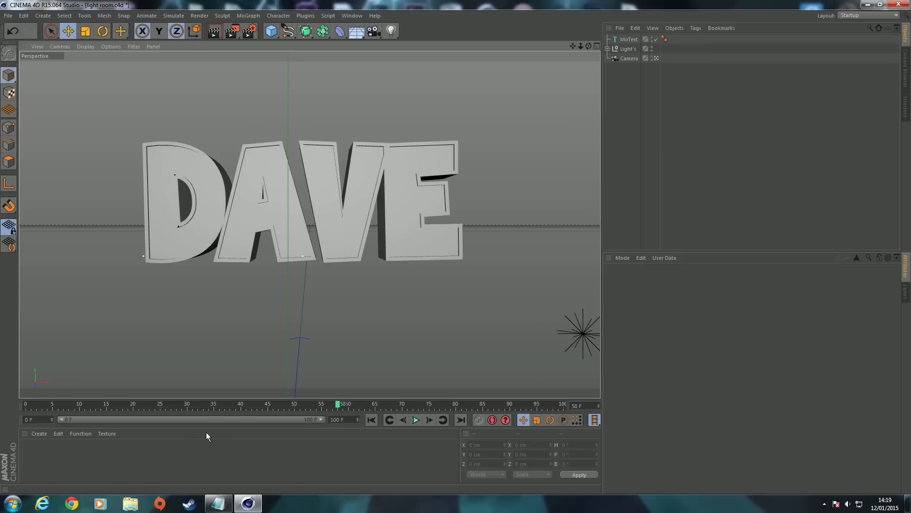
Create a new material and set its color to cyan with RGB 0, 238, 255
double_click(67, 464)
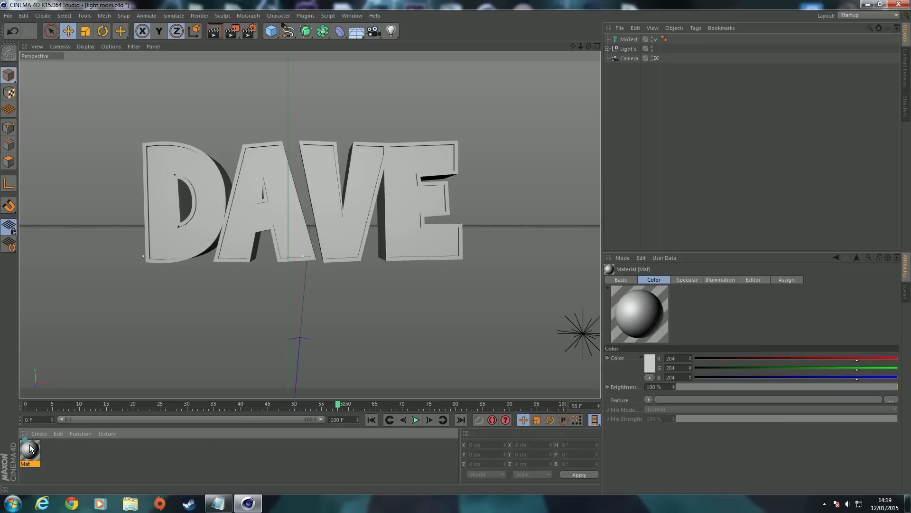
double_click(29, 446)
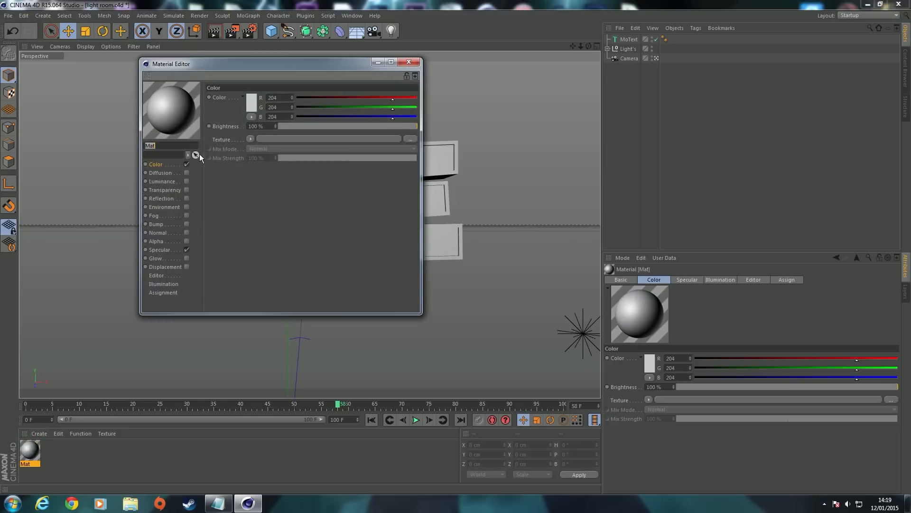
click(249, 100)
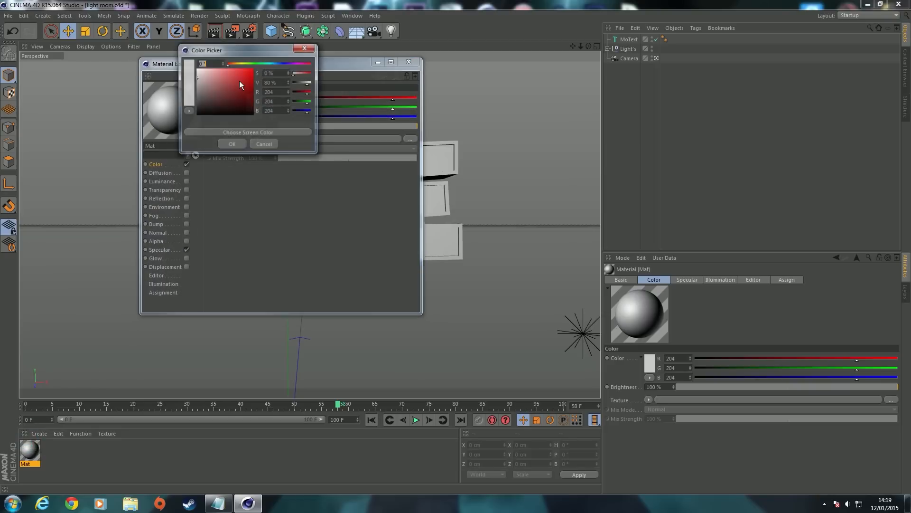
click(266, 62)
drag(245, 79, 254, 69)
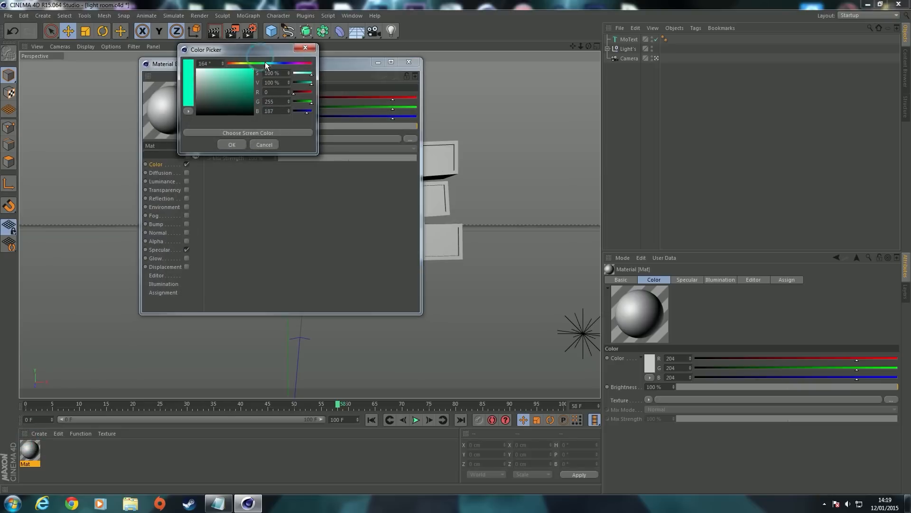
click(232, 146)
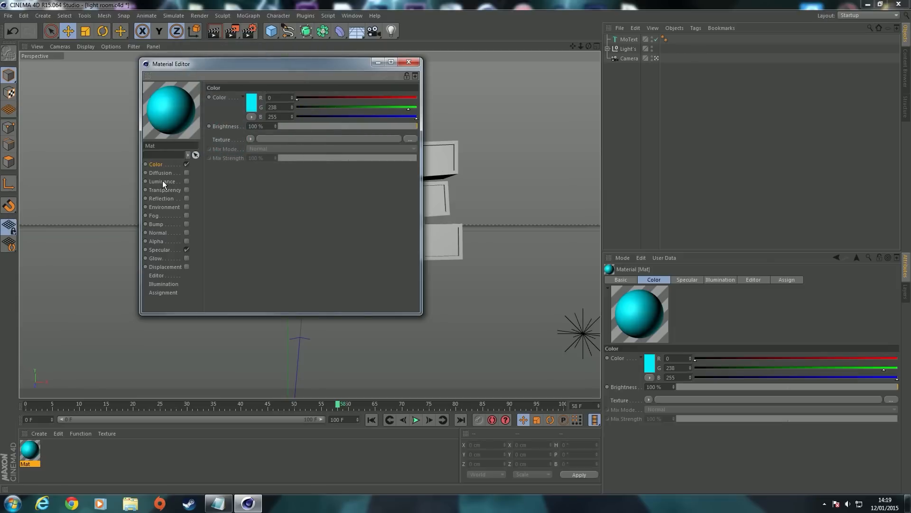
Enable the cyan material's luminance with RGB color 0, 255, 238 and 23% brightness
click(186, 180)
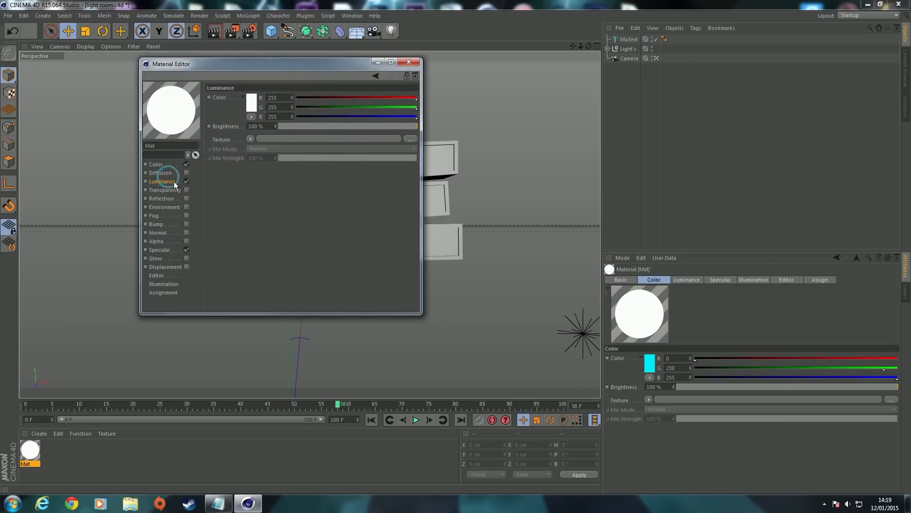
click(250, 97)
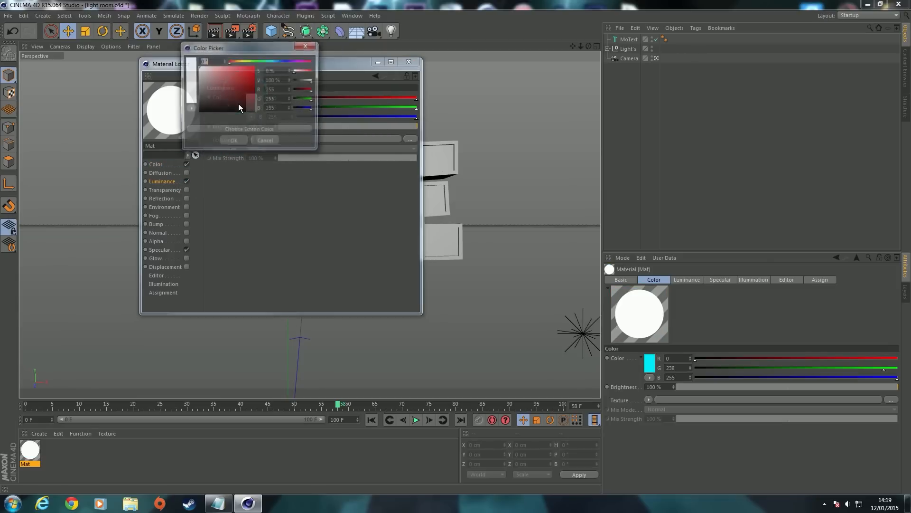
click(270, 61)
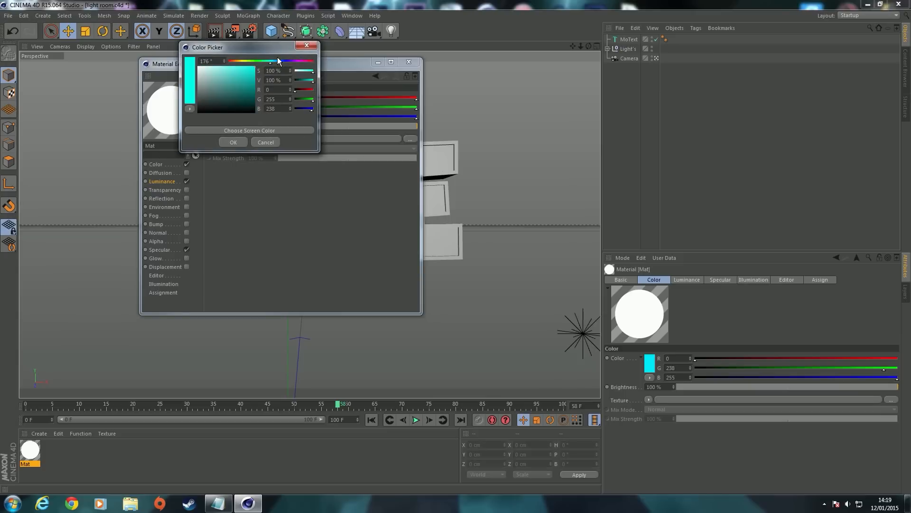
click(232, 138)
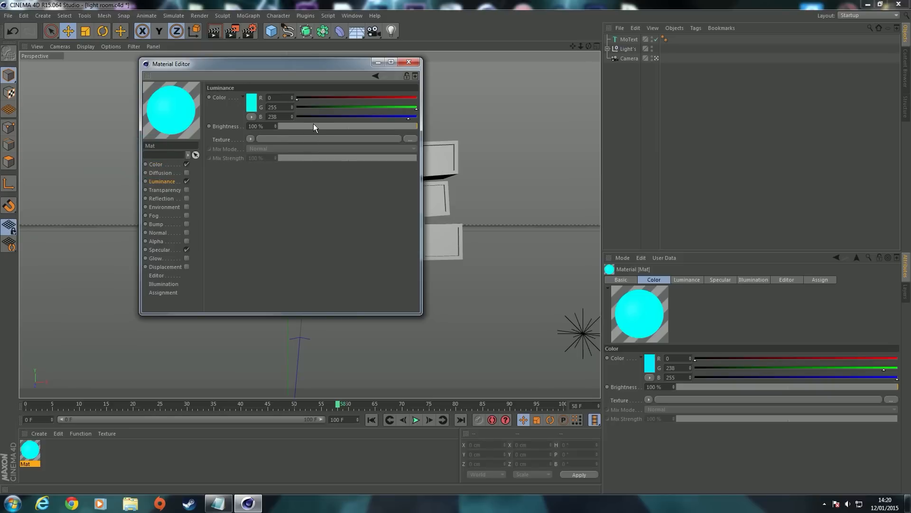
mouse_move(308, 123)
mouse_down()
mouse_move(301, 123)
mouse_move(310, 126)
mouse_up()
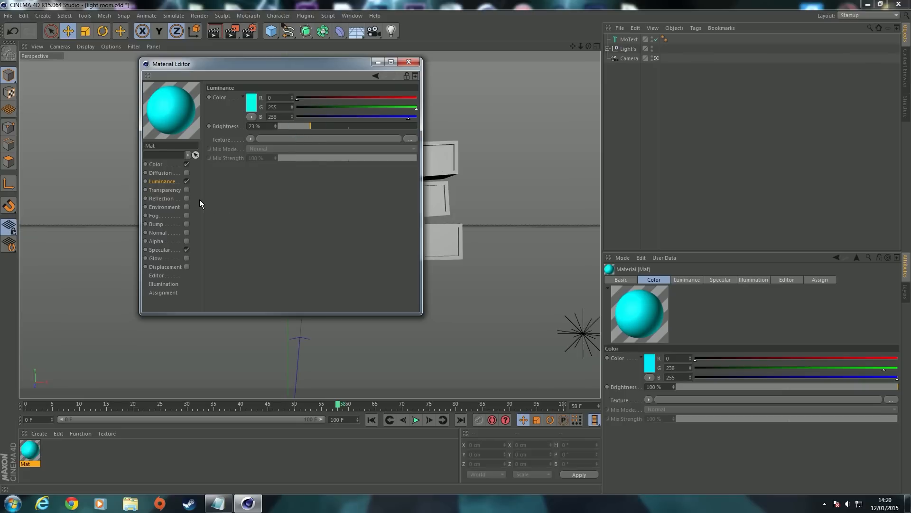
Enable reflection on the cyan material at 13% brightness and close its editor
click(187, 198)
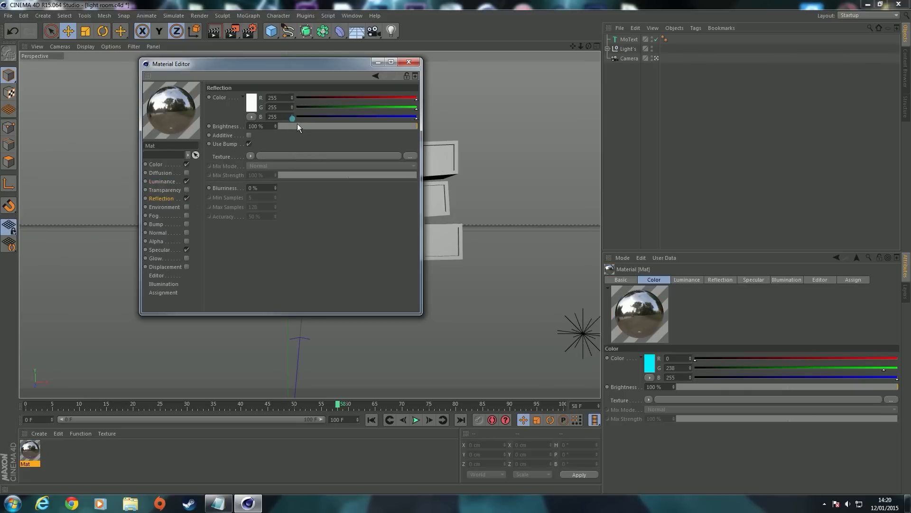
drag(297, 124, 301, 125)
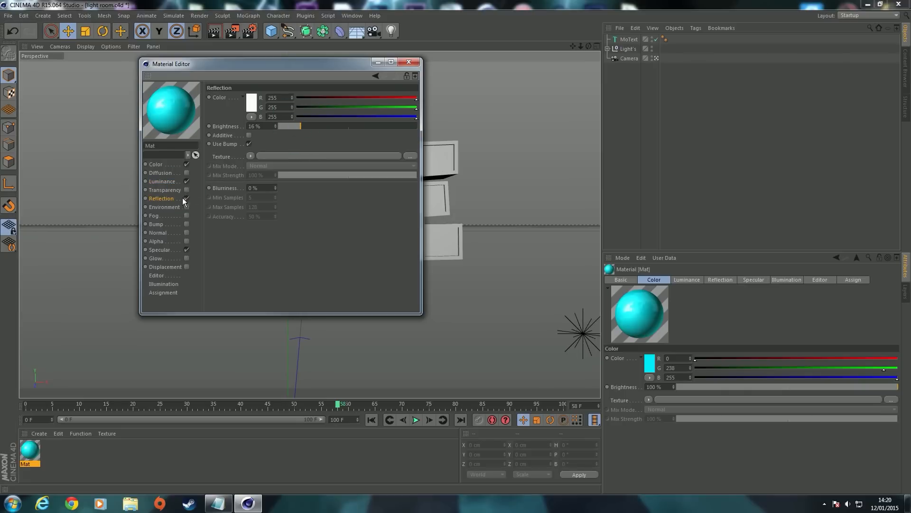
drag(303, 127, 289, 126)
click(295, 124)
click(409, 62)
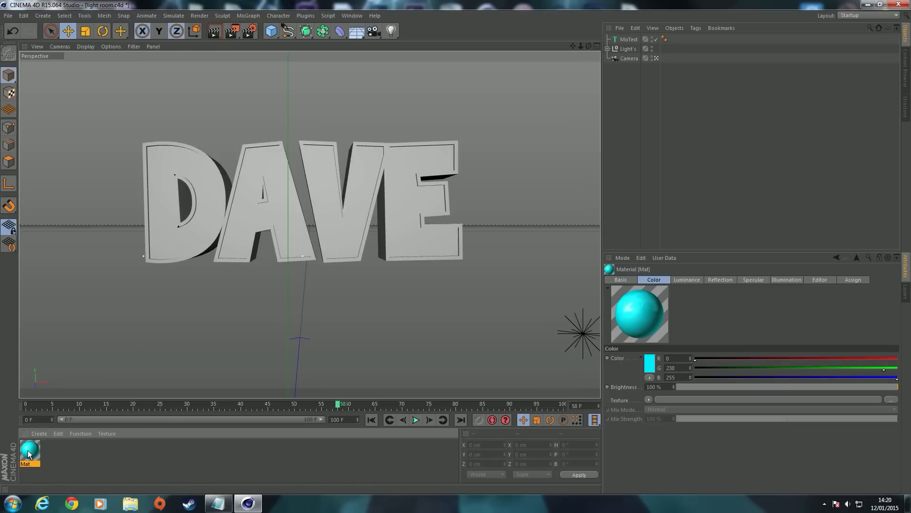
Duplicate the cyan material and set the copy's base color to white, RGB 255, 255, 255
drag(28, 452, 56, 457)
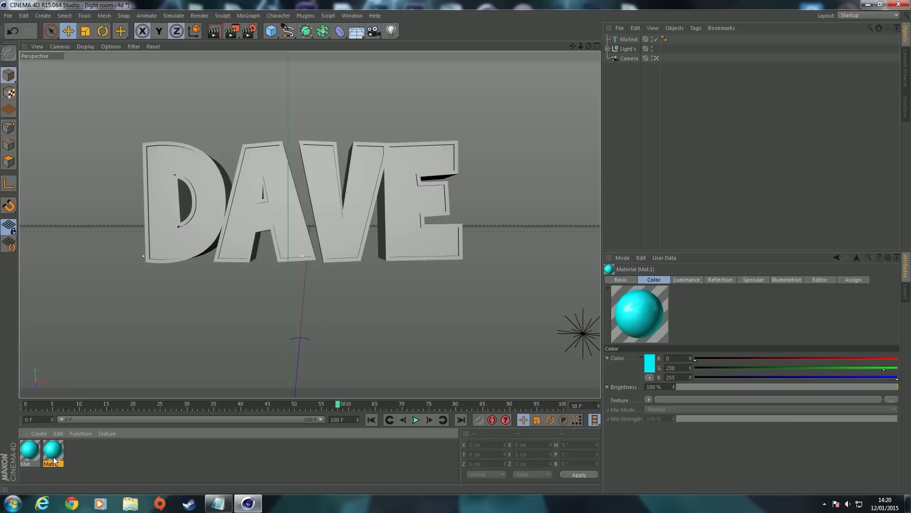
double_click(55, 448)
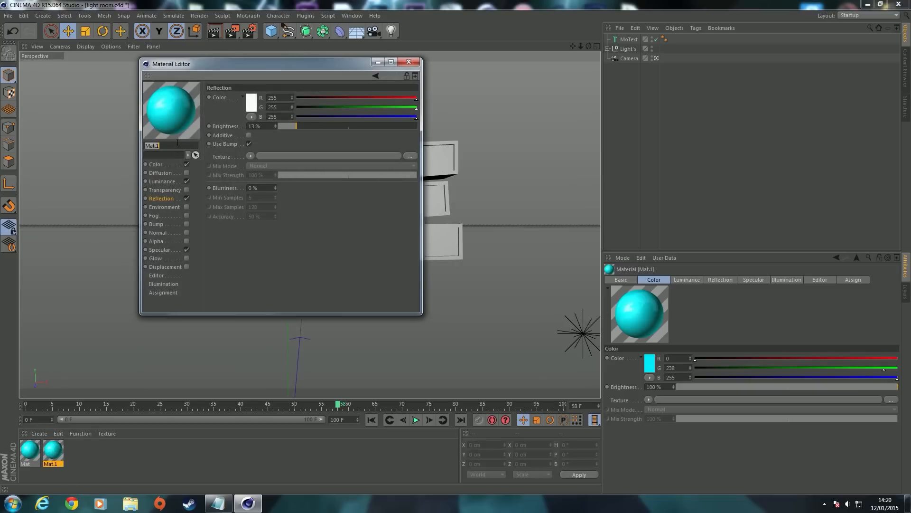
click(156, 164)
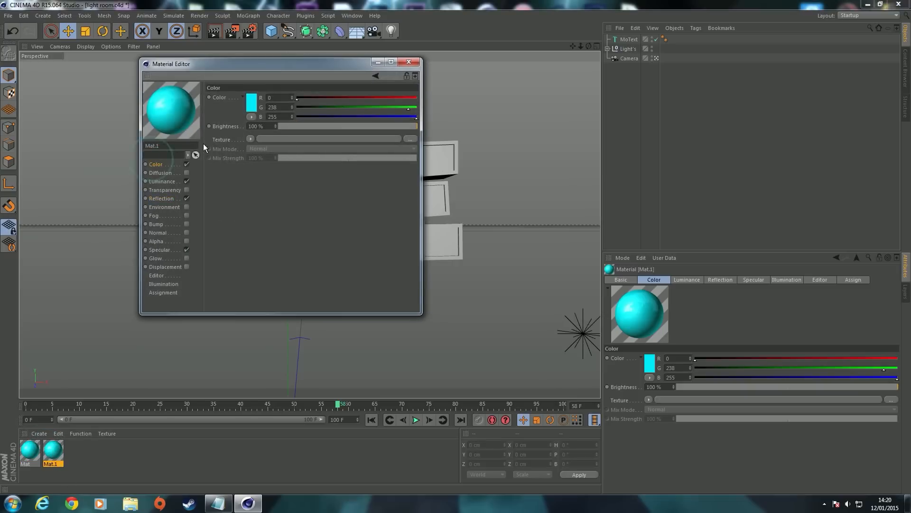
click(251, 102)
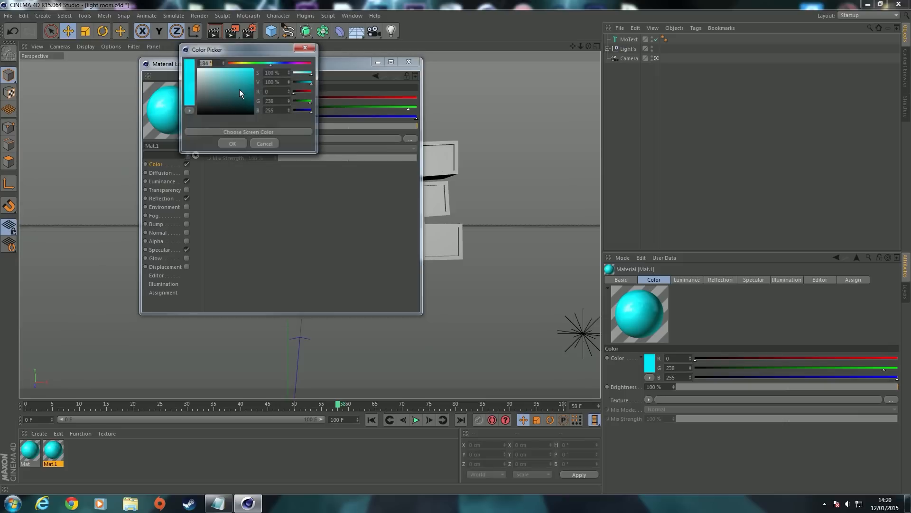
click(231, 144)
Set the duplicate material's luminance color to white, RGB 255, 255, 255, and close its editor
click(163, 182)
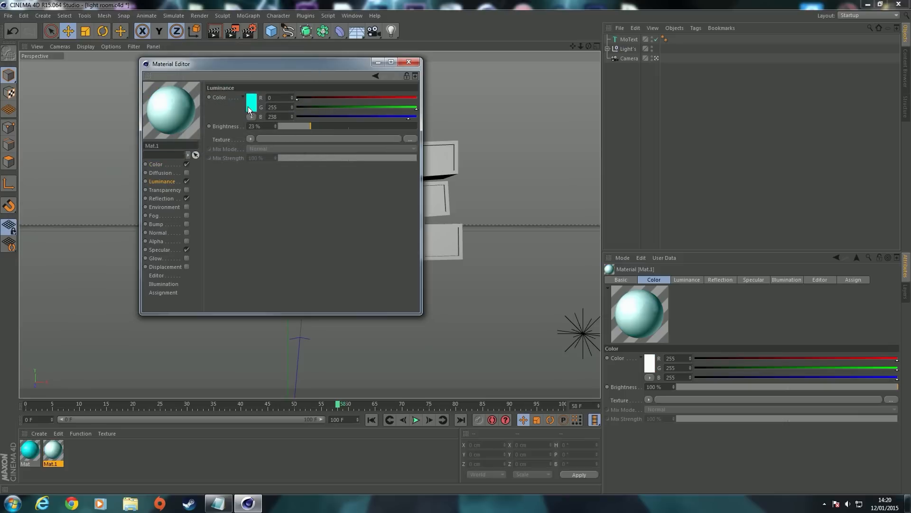
click(248, 111)
click(197, 76)
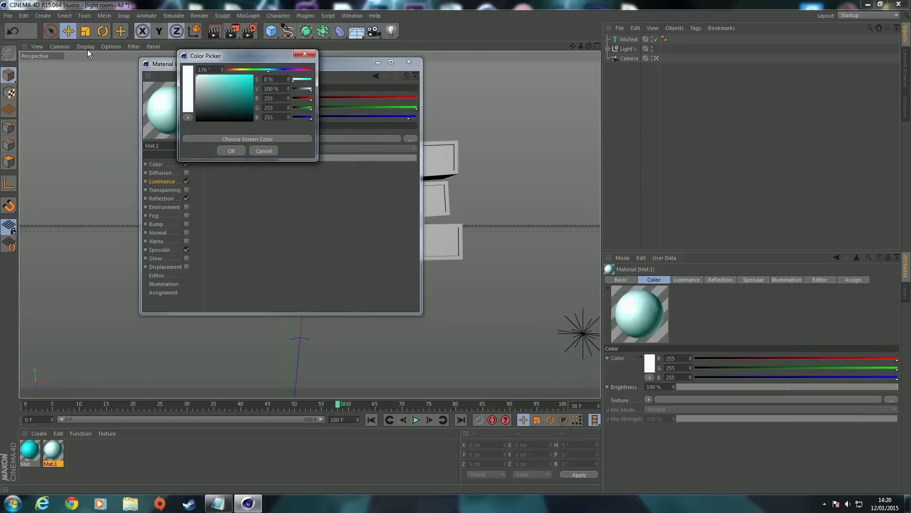
click(232, 150)
click(409, 62)
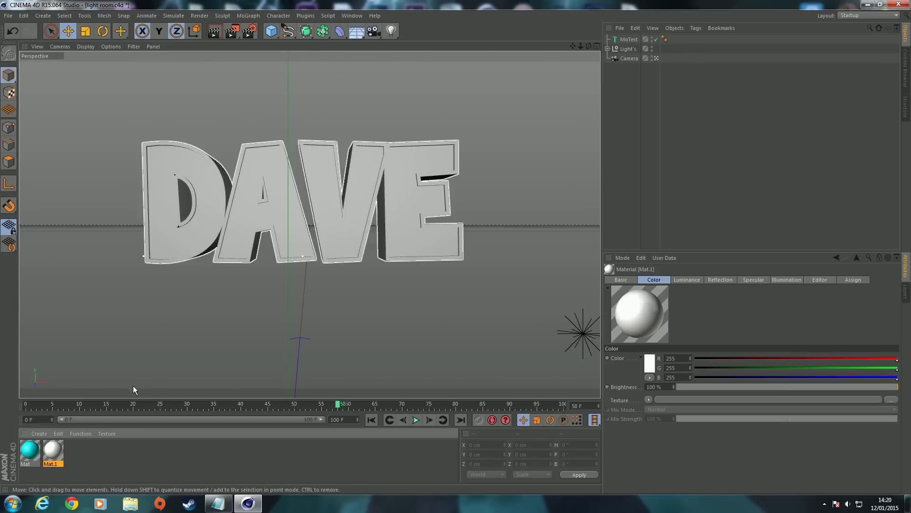
Apply the cyan and white materials to the text and restrict the cyan one to selection C2
drag(30, 450, 158, 223)
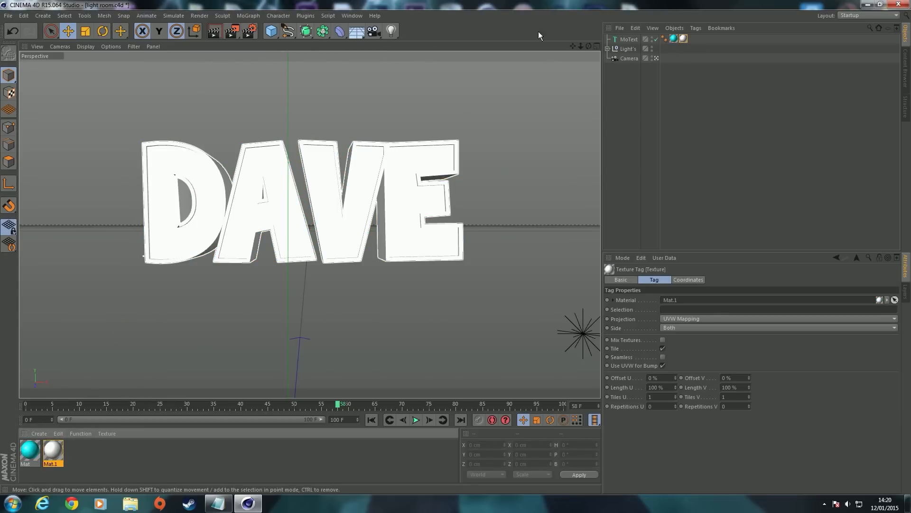
click(674, 39)
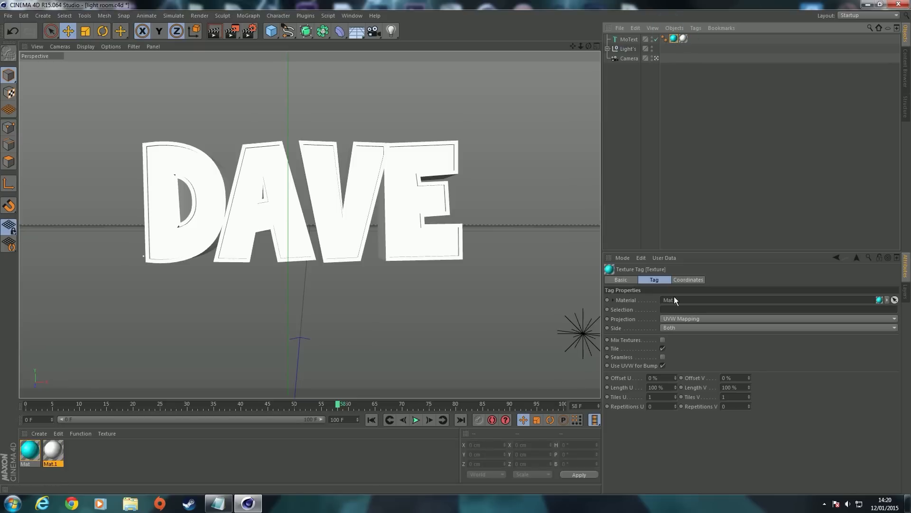
click(669, 308)
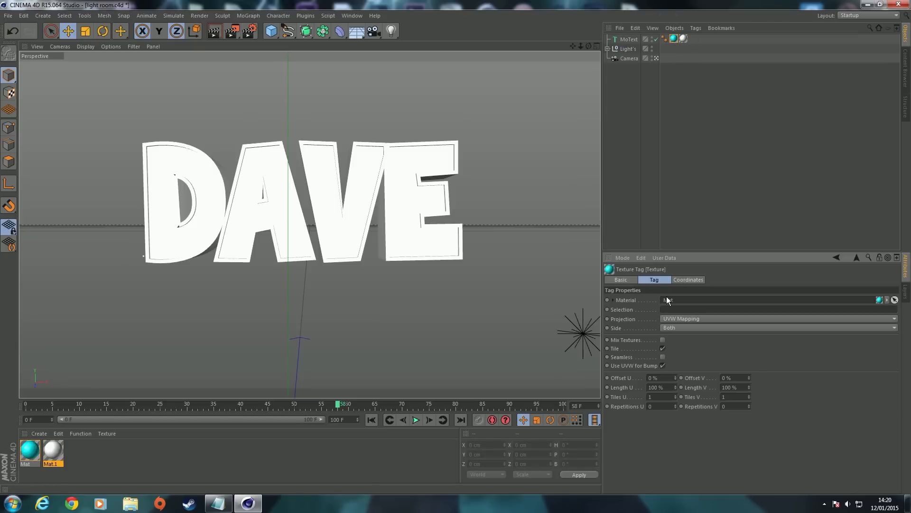
text(C2)
Restrict the white material on the text to selection R1
click(683, 38)
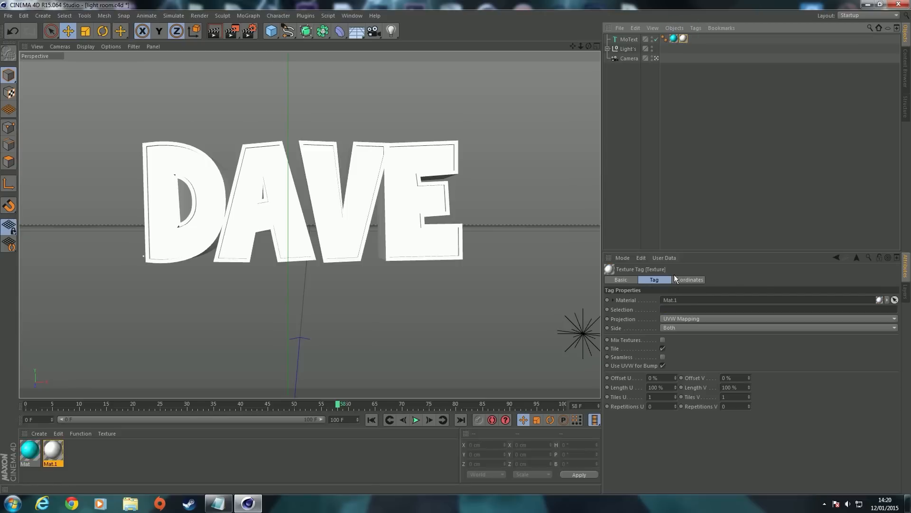
click(671, 307)
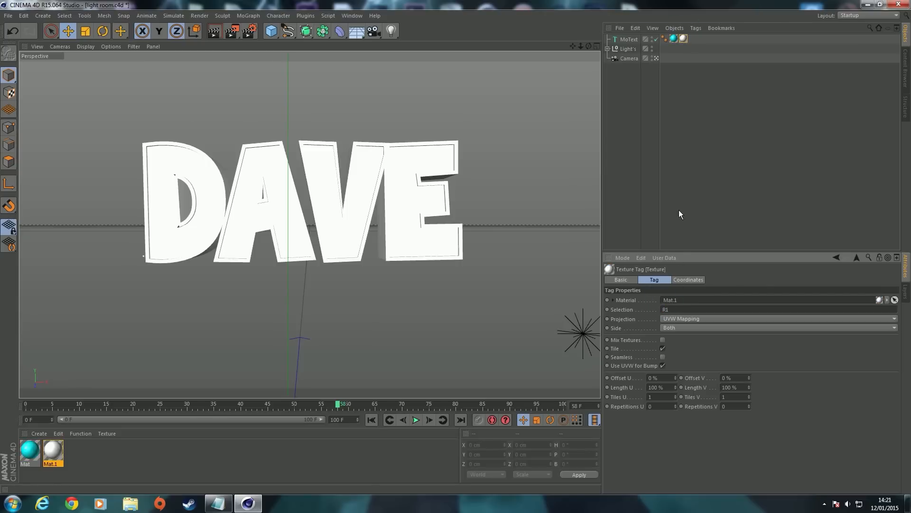
click(682, 177)
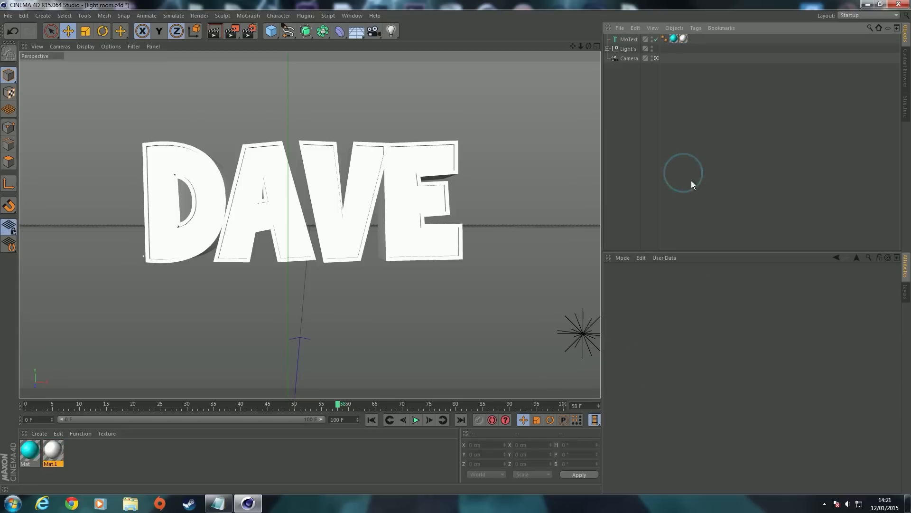
Change the white material's selection to C1 so it covers only the letters' front faces
click(684, 38)
click(670, 309)
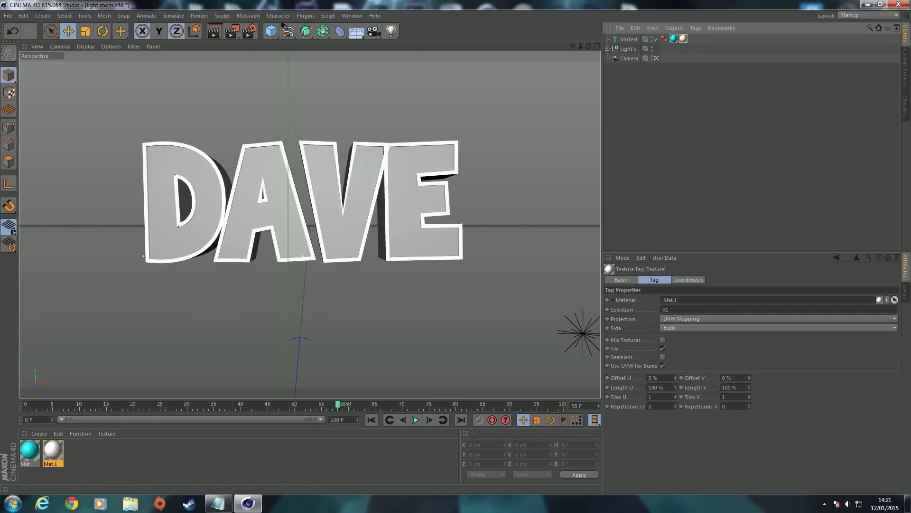
text(R1)
key(BackSpace)
key(BackSpace)
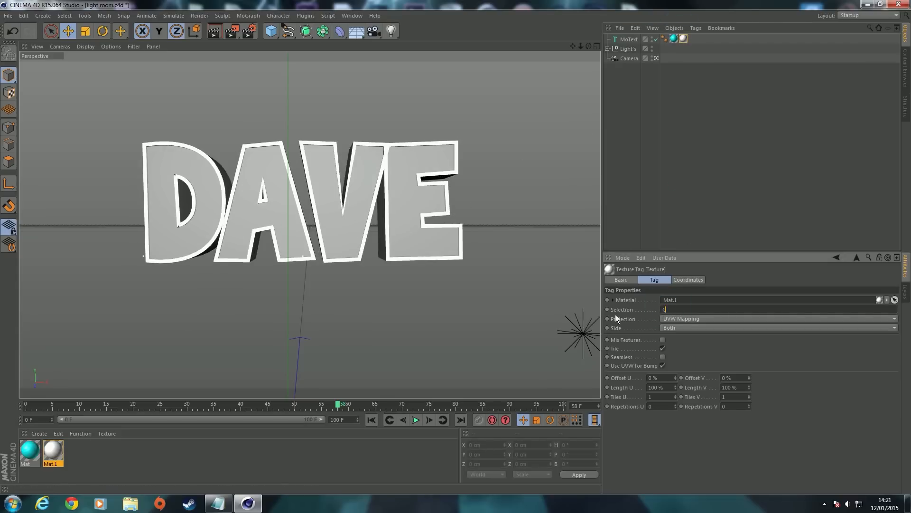
click(682, 81)
Change the cyan material's selection to R1 so it covers the letters' front rim
click(674, 38)
drag(672, 307, 635, 306)
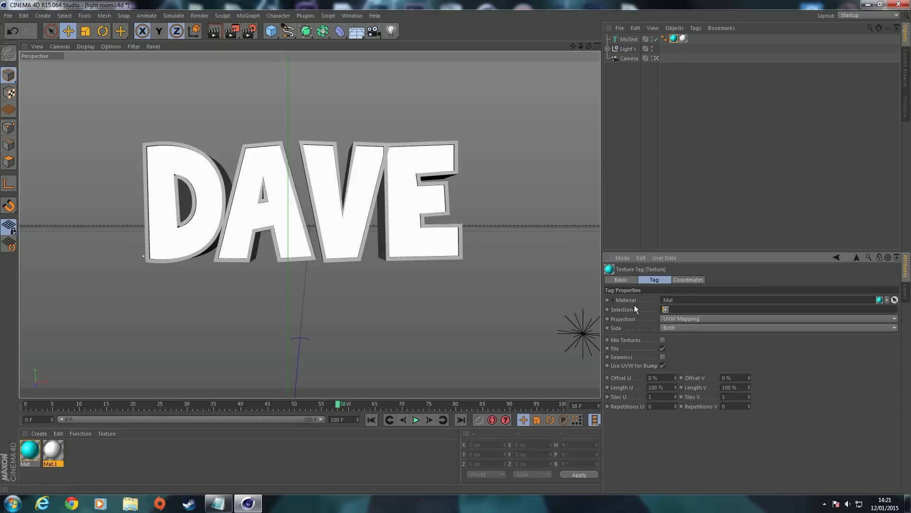
key(BackSpace)
click(681, 212)
Change the cyan material's selection on the text to C1 so it covers the letters' front faces
click(674, 38)
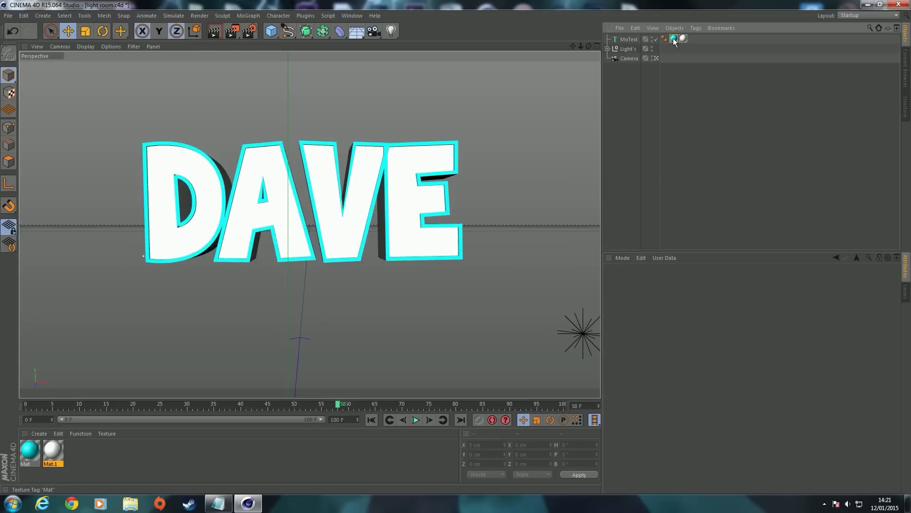
drag(677, 309, 637, 307)
key(BackSpace)
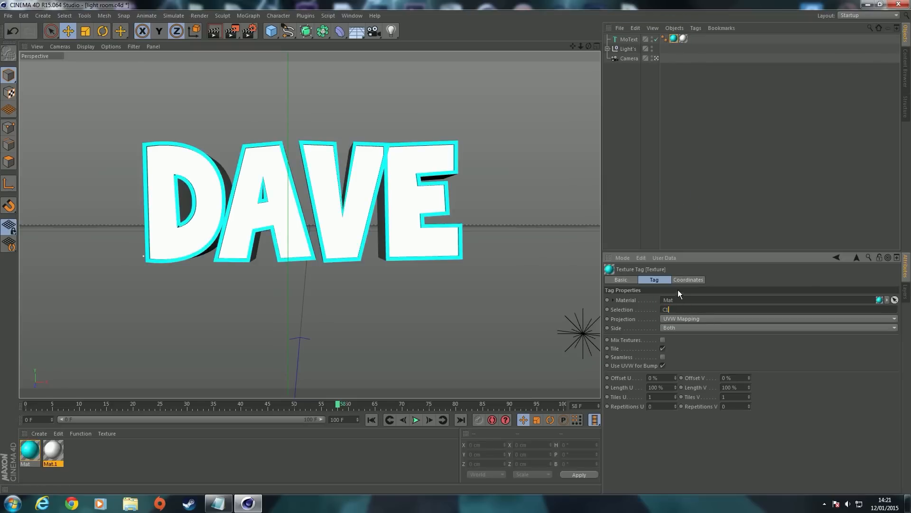
click(693, 166)
Change the white material's selection on the text to R1 so it covers the letters' front rim
click(683, 39)
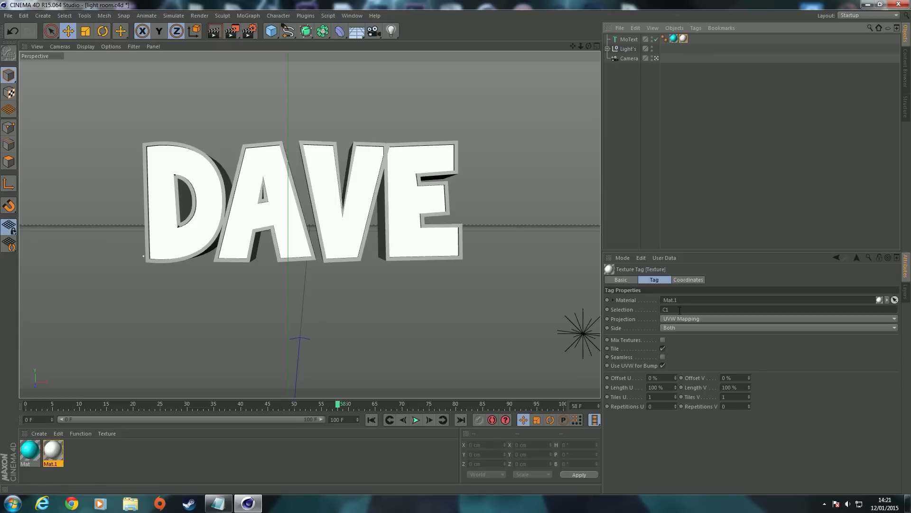
drag(680, 310, 584, 290)
key(BackSpace)
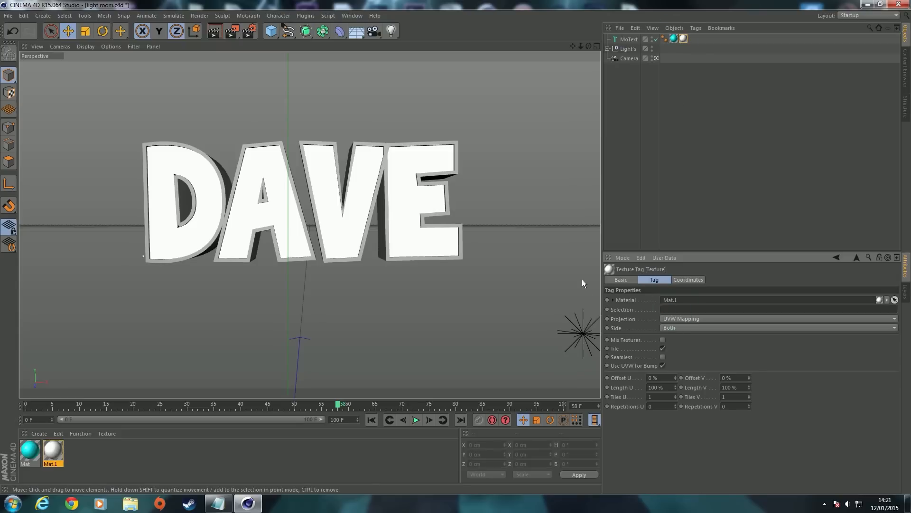
click(623, 155)
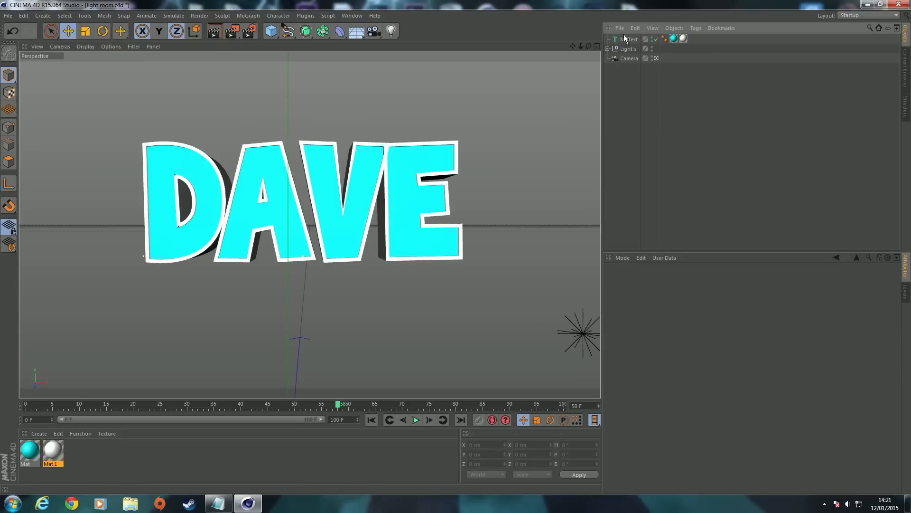
click(673, 38)
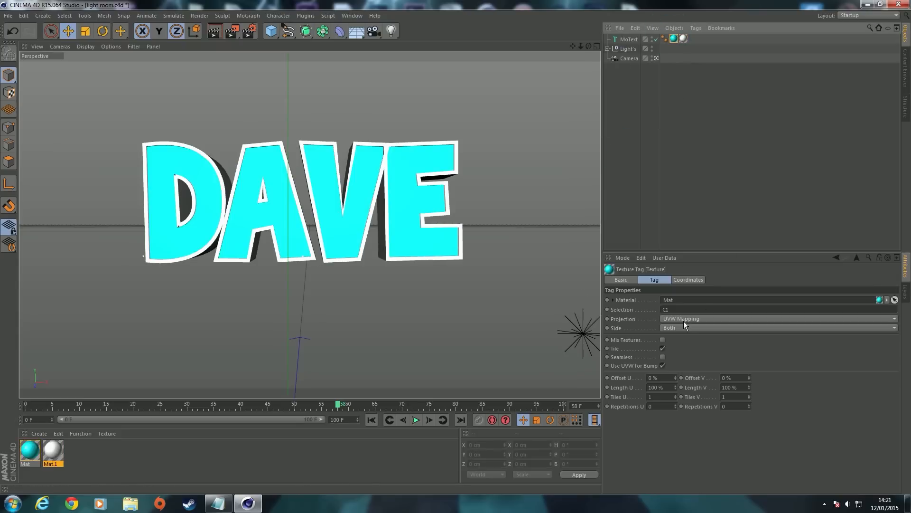
click(683, 38)
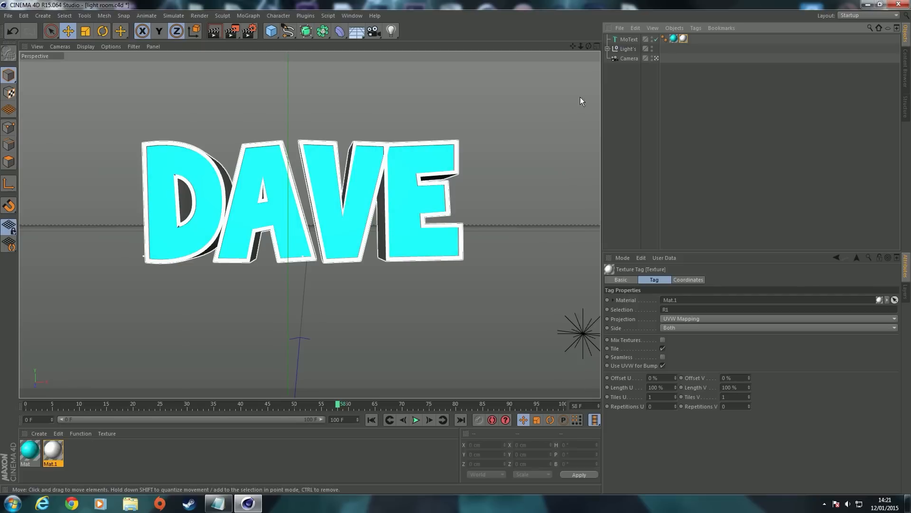
click(673, 38)
Set the MoText's horizontal spacing to 5 cm to spread the letters apart
click(625, 39)
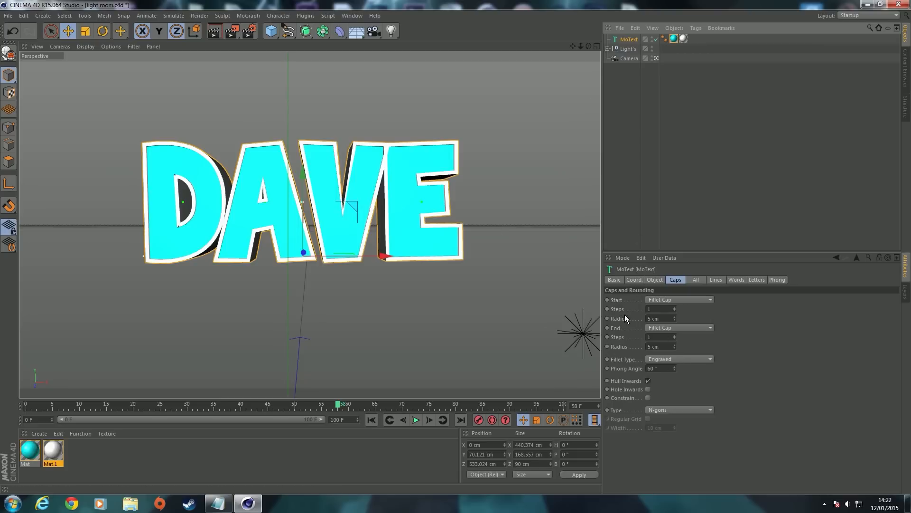
click(652, 280)
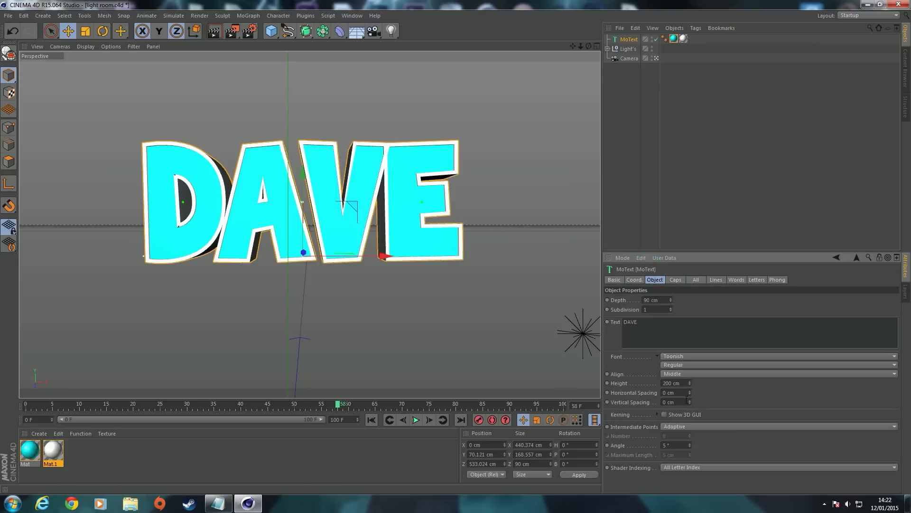
drag(690, 392, 690, 392)
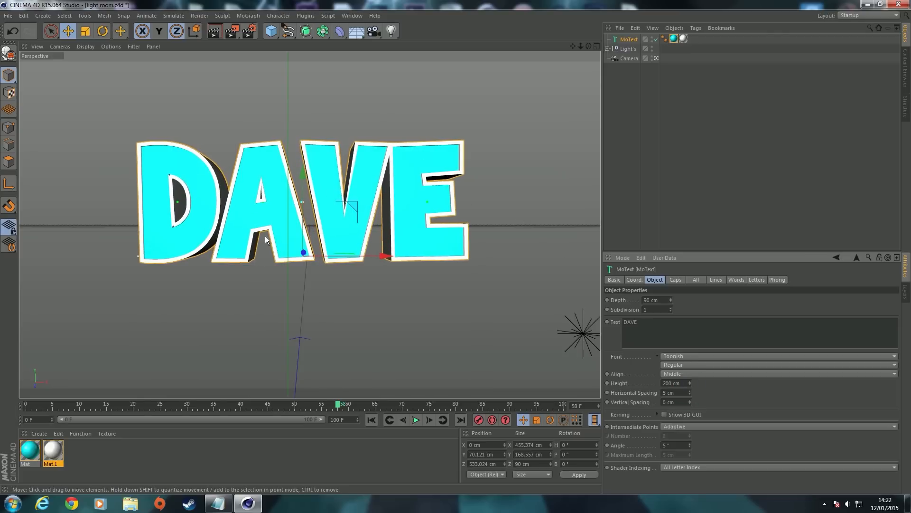
click(726, 230)
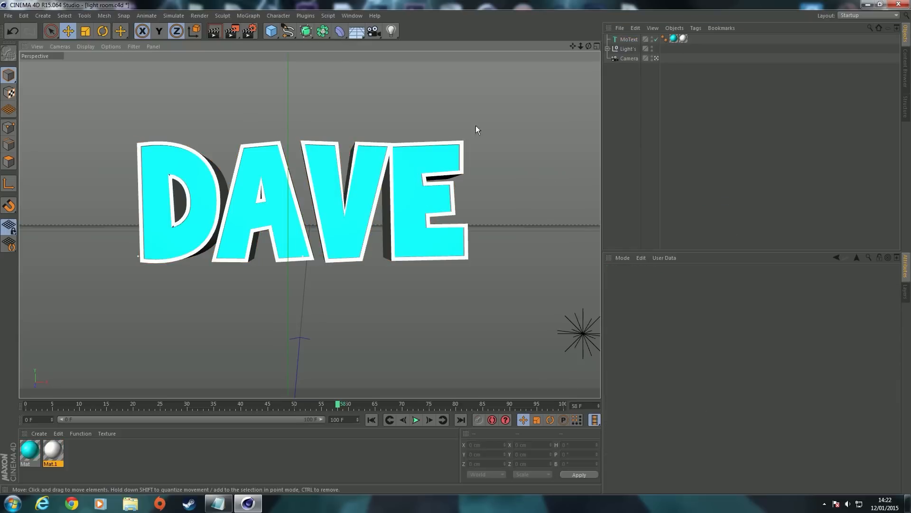
Add a Plain effector to the MoText object
click(629, 39)
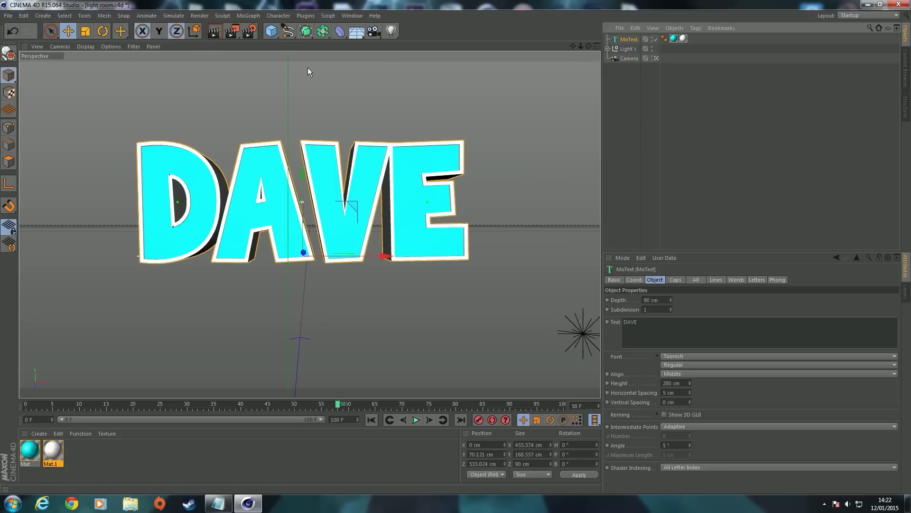
click(247, 16)
mouse_move(256, 31)
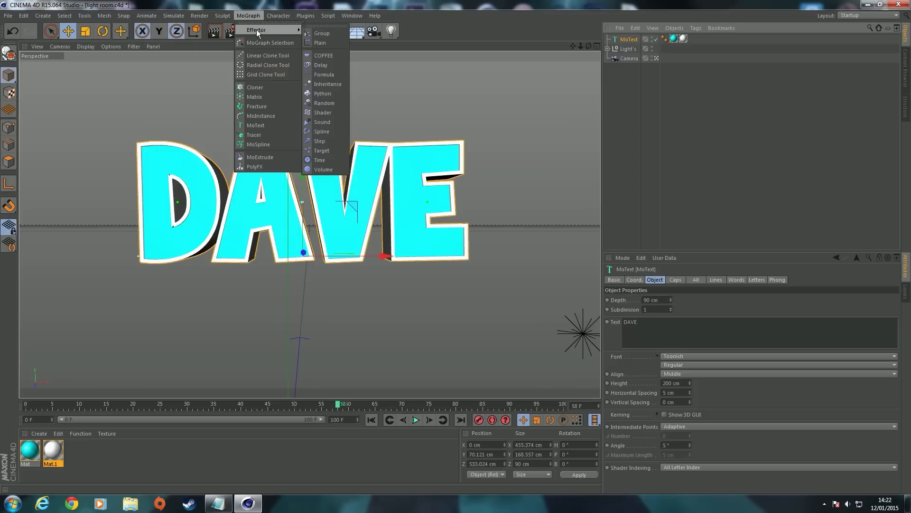
click(320, 42)
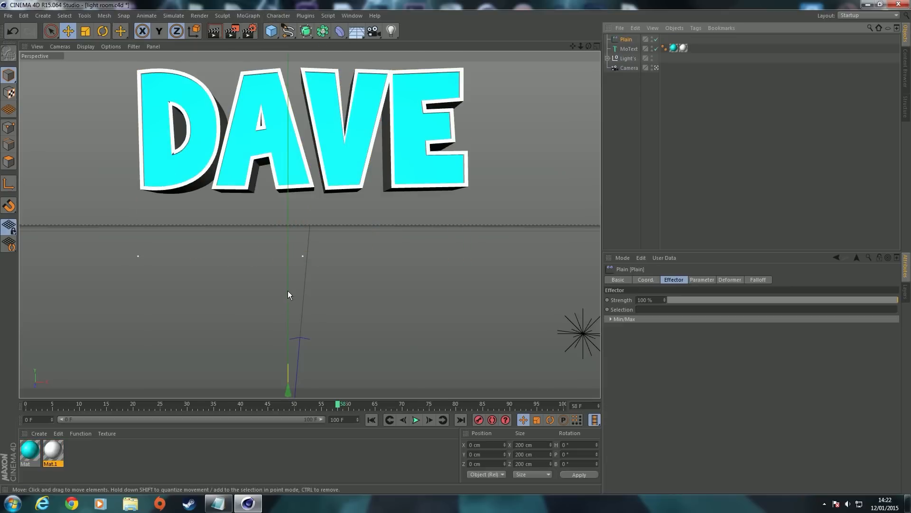
Leave the scene camera's view and move the Plain effector along Z to about 578 cm, level with the text
click(657, 68)
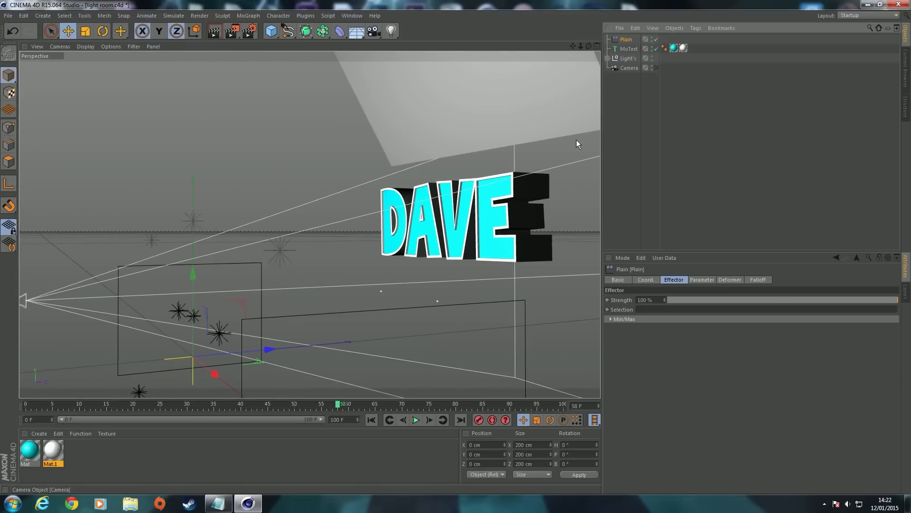
drag(580, 46, 570, 52)
scroll(280, 317, down, 2)
drag(272, 305, 473, 255)
drag(588, 46, 539, 55)
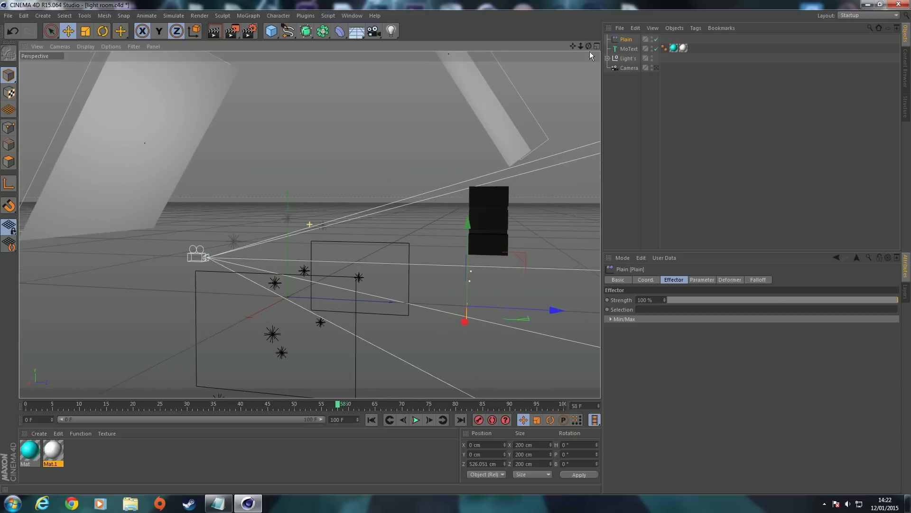
drag(550, 306, 580, 310)
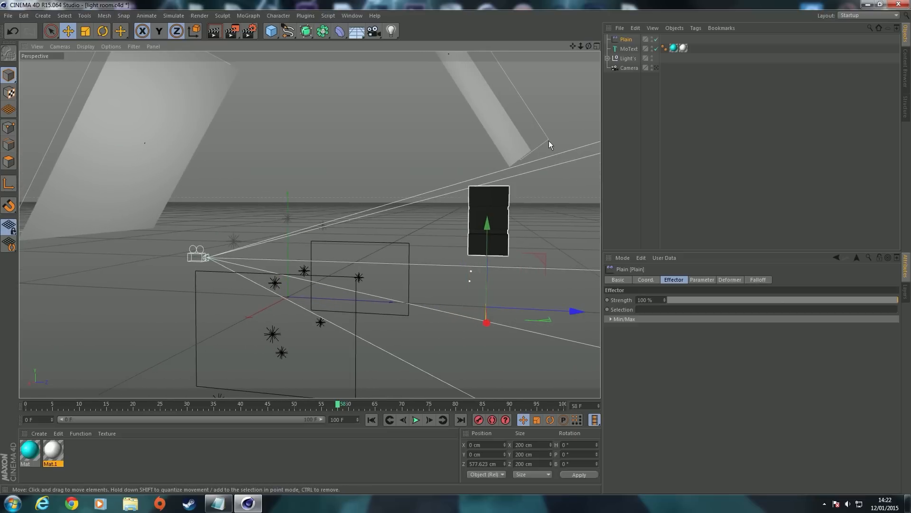
Set the Plain effector's falloff shape to Linear
drag(589, 46, 639, 71)
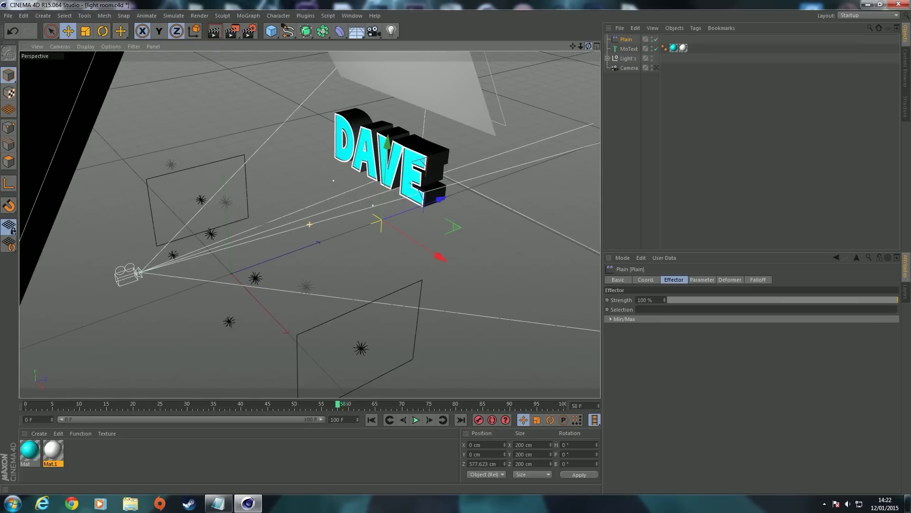
drag(580, 46, 494, 166)
mouse_move(589, 46)
mouse_down()
mouse_move(570, 48)
mouse_move(587, 46)
mouse_up()
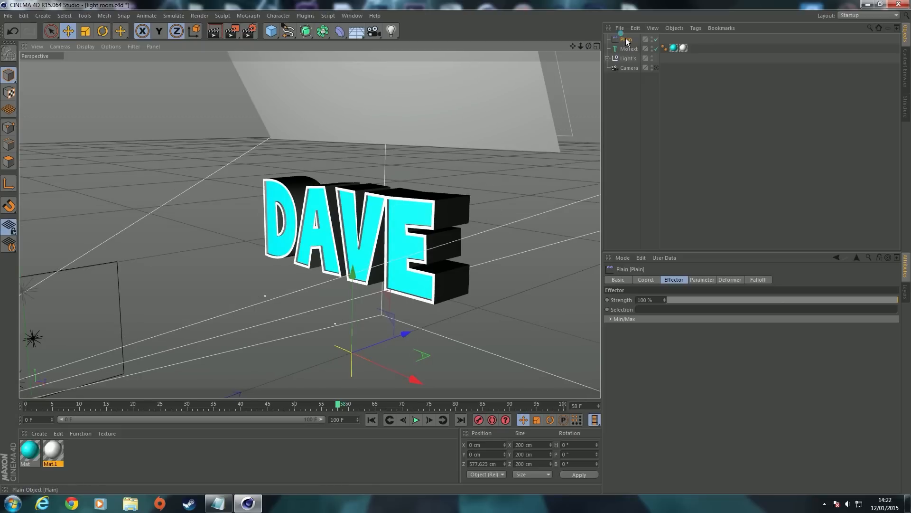
click(758, 281)
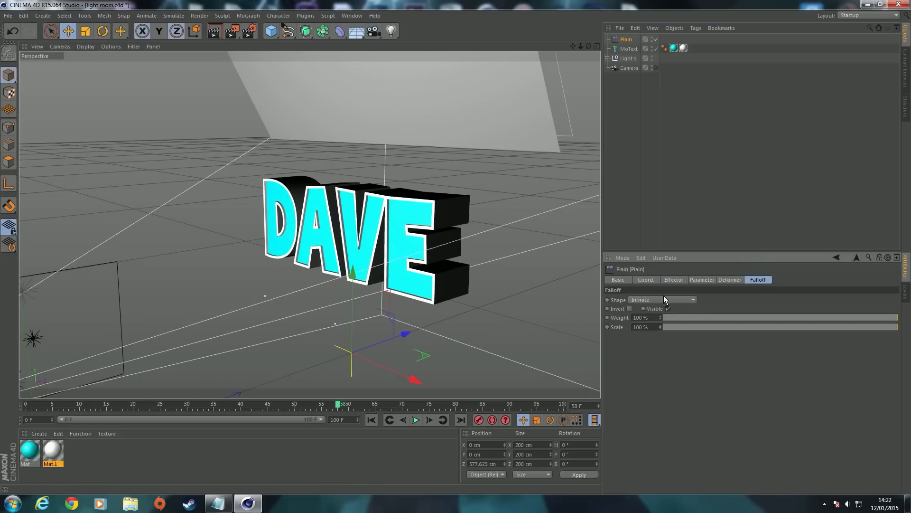
click(647, 298)
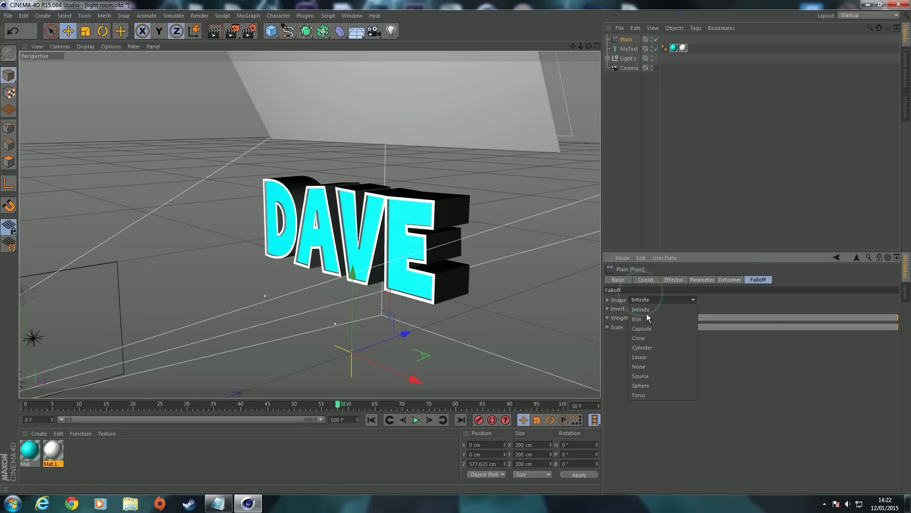
click(642, 356)
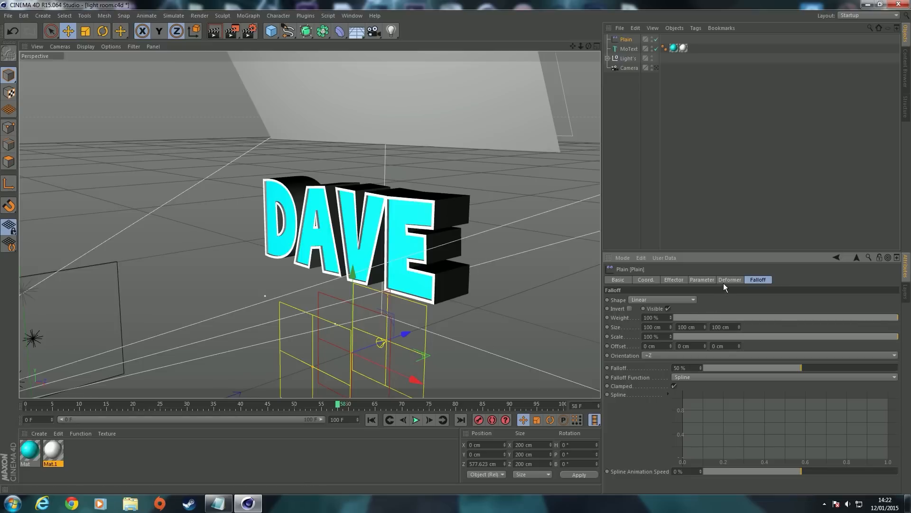
Set the Plain effector's heading rotation to -270° so its falloff runs along the text
click(676, 280)
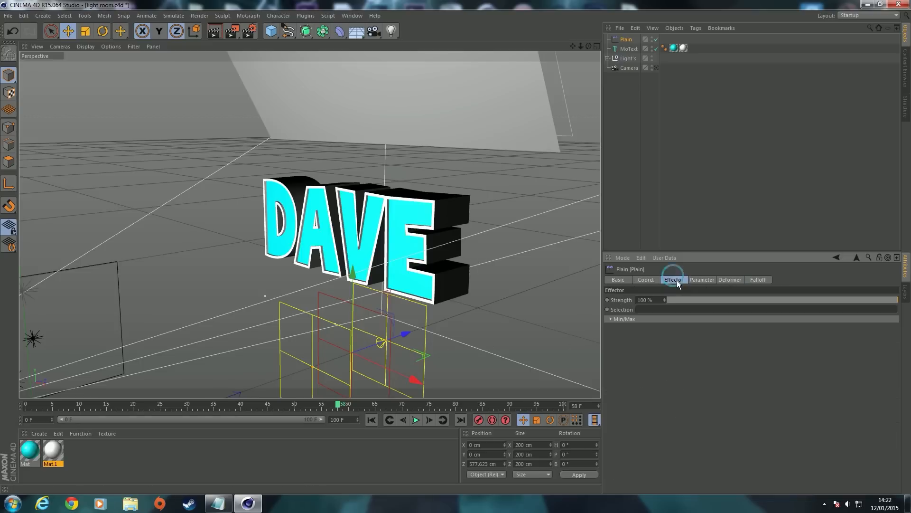
click(757, 280)
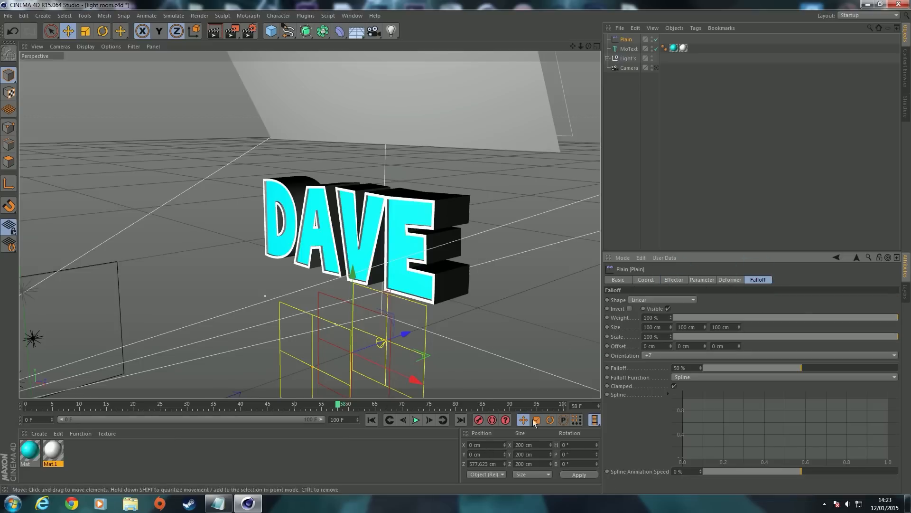
click(584, 446)
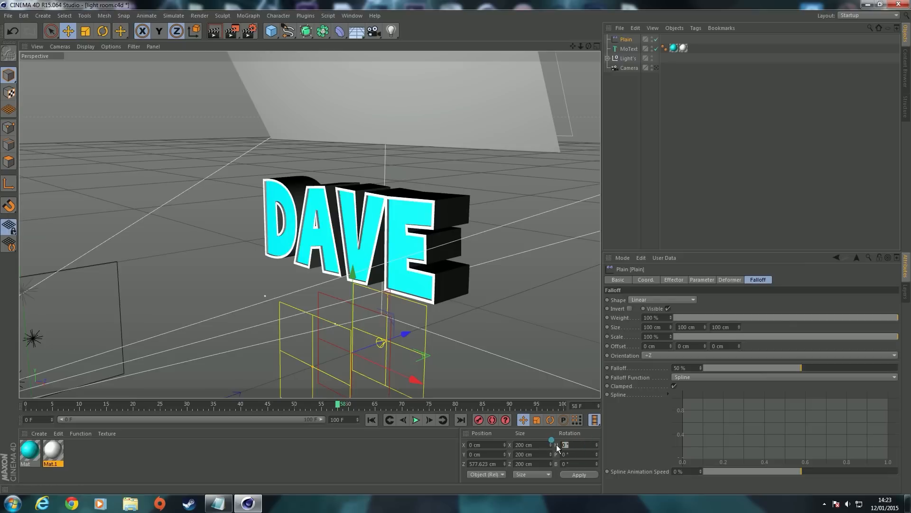
double_click(568, 445)
text(1)
click(575, 473)
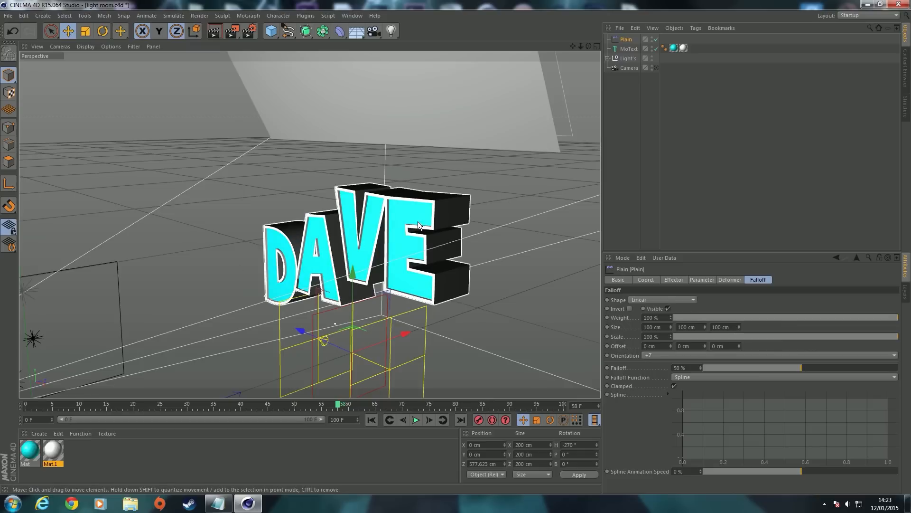
Slide the Plain effector along X past the first letter and back to about -6 cm, and open its transform parameters
drag(301, 330, 239, 195)
click(679, 281)
click(698, 279)
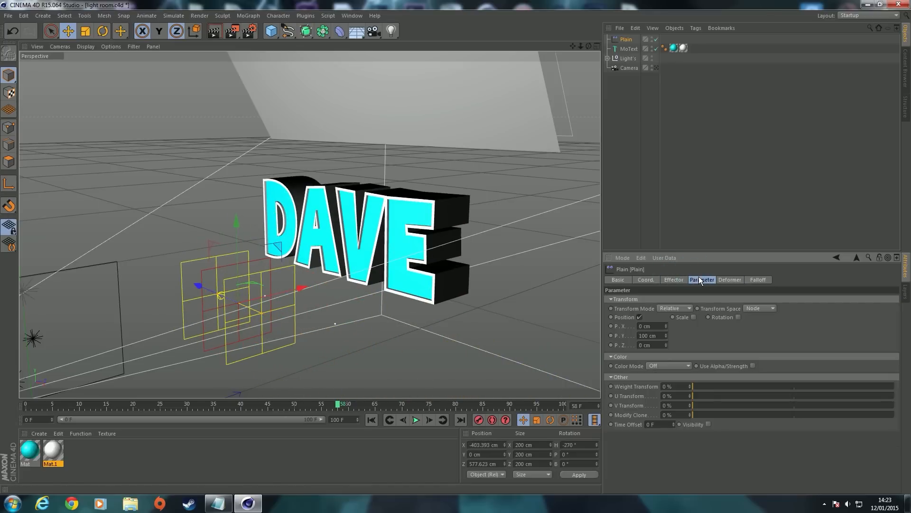
drag(211, 288, 311, 308)
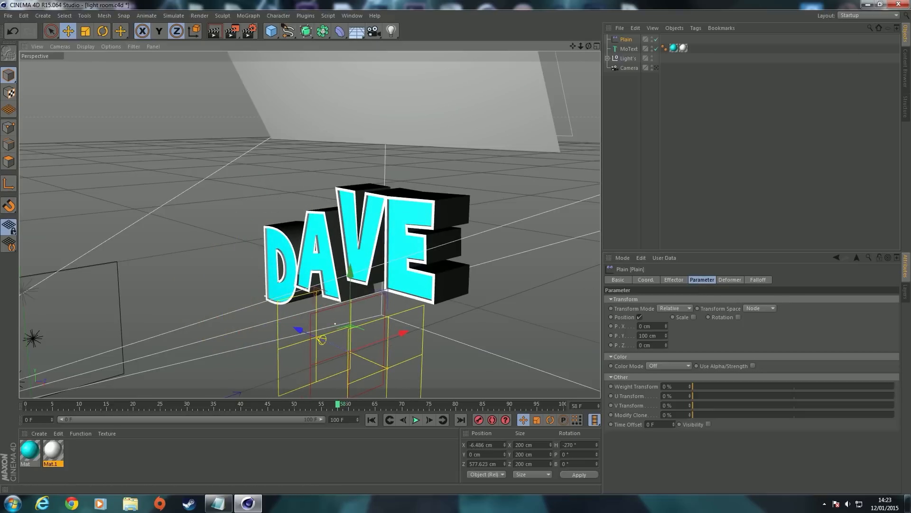
Return to the scene camera's view, set the Plain effector's Y position parameter to -11 cm and enable a uniform scale of -1
click(656, 68)
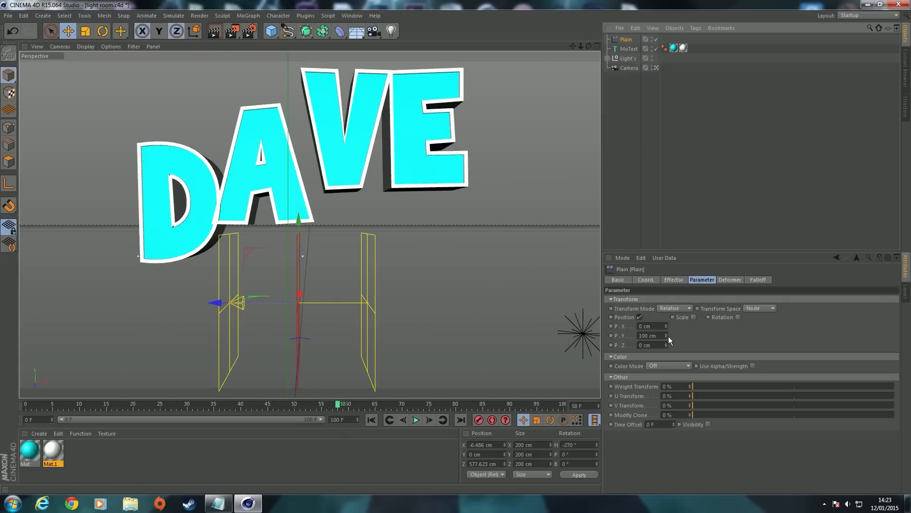
drag(666, 336, 666, 390)
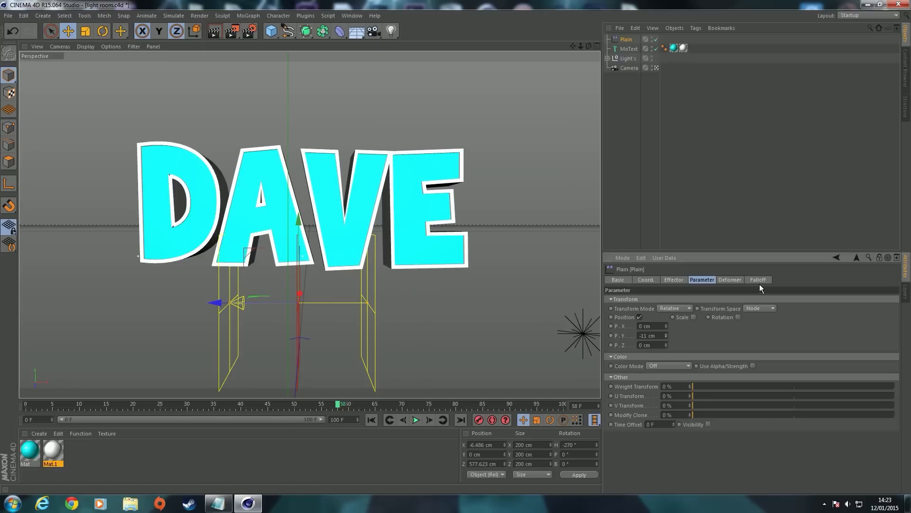
click(694, 317)
click(716, 355)
drag(723, 326, 647, 336)
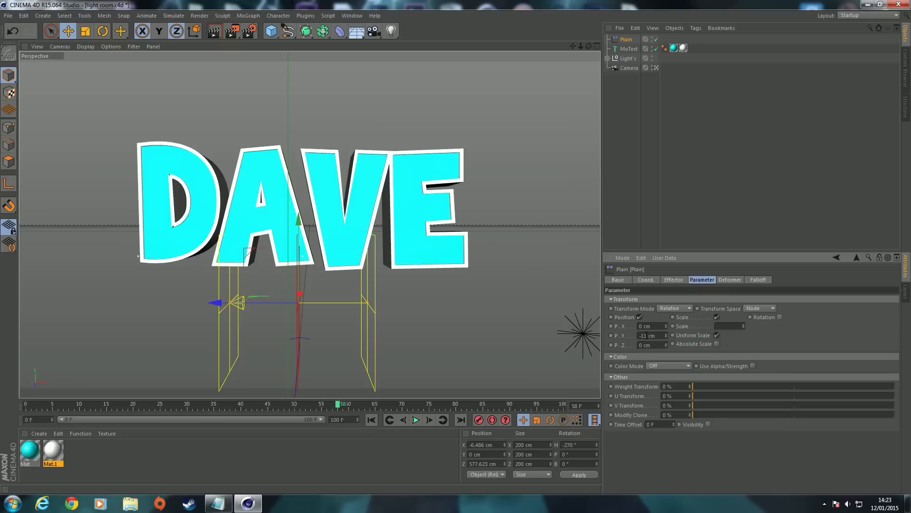
key(Return)
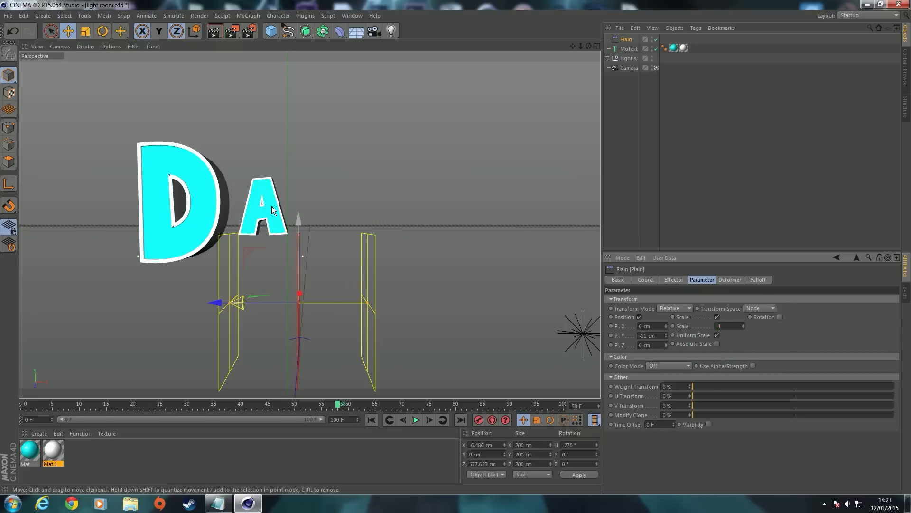
Enable the effector's rotation with H 34°, P 63° and B -123°, and slide the effector along X to about -111 cm
click(779, 317)
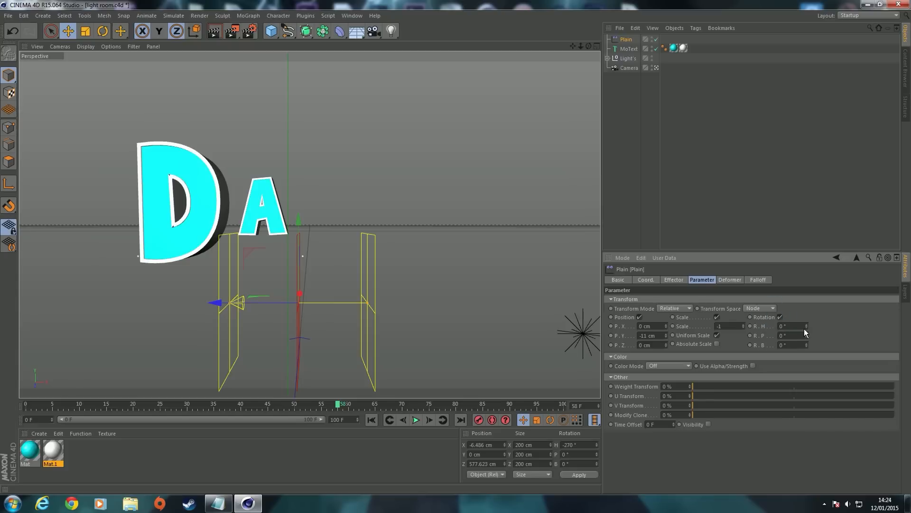
drag(807, 327, 808, 344)
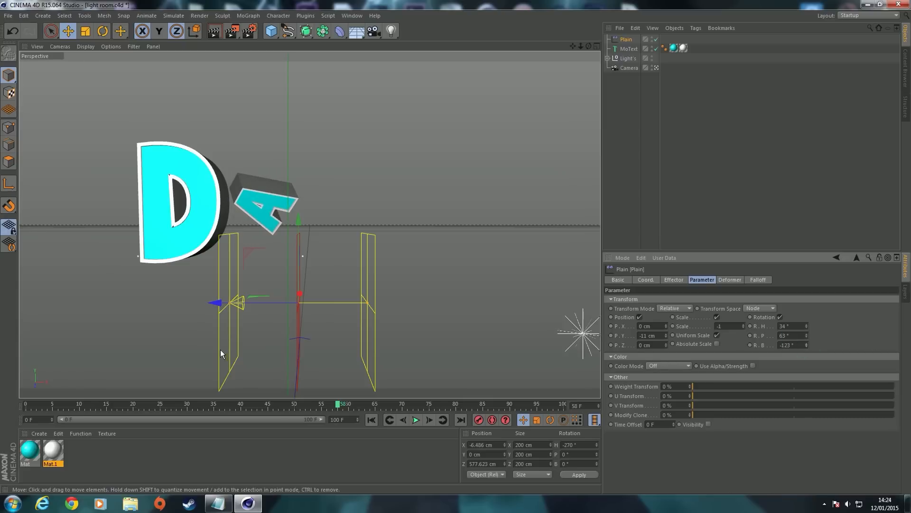
drag(214, 302, 142, 270)
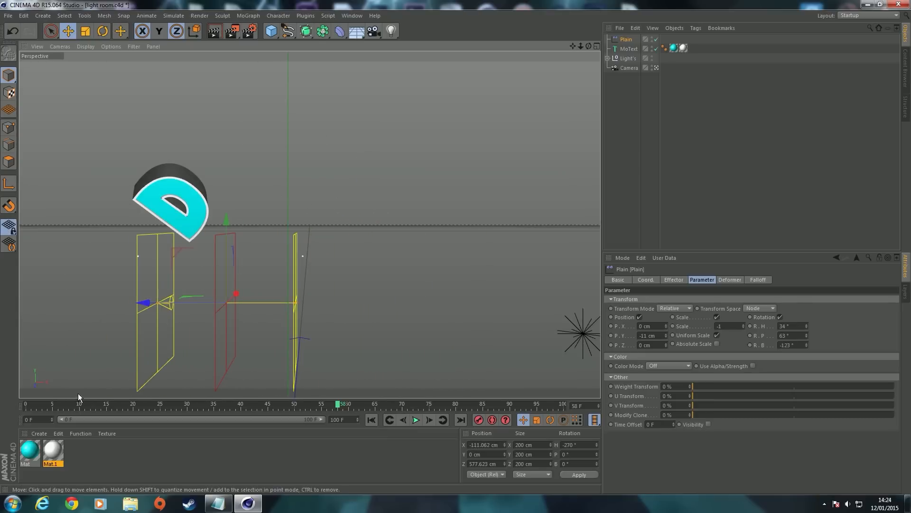
Keyframe the Plain effector's X position at about -326 cm on frame 0 and about 411 cm on frame 50
click(24, 404)
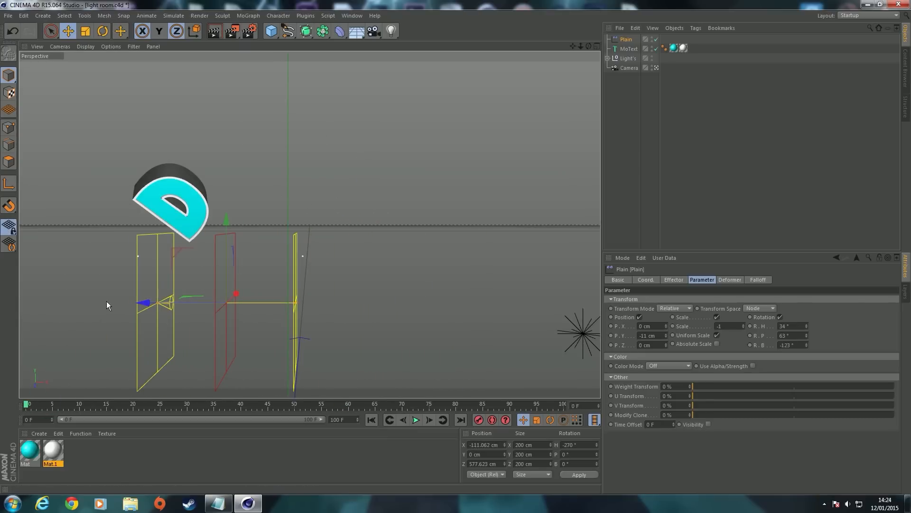
drag(148, 306, 167, 313)
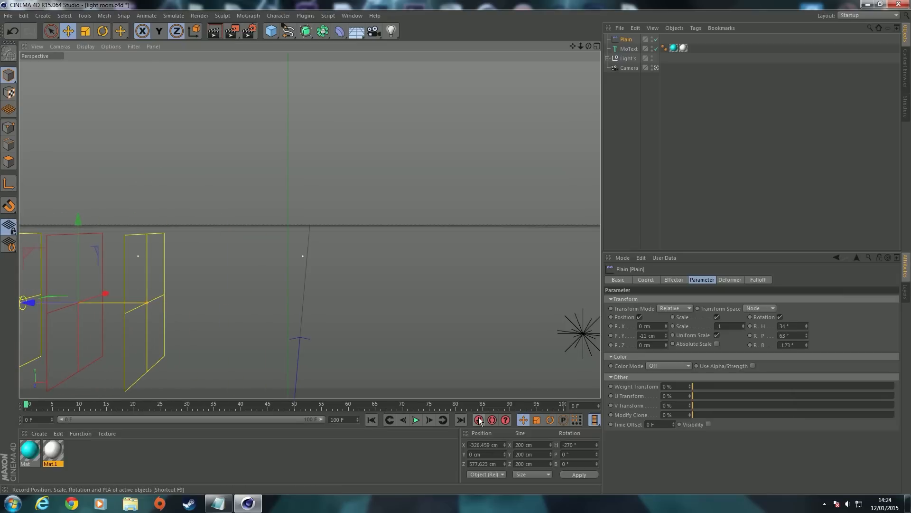
drag(57, 407, 294, 406)
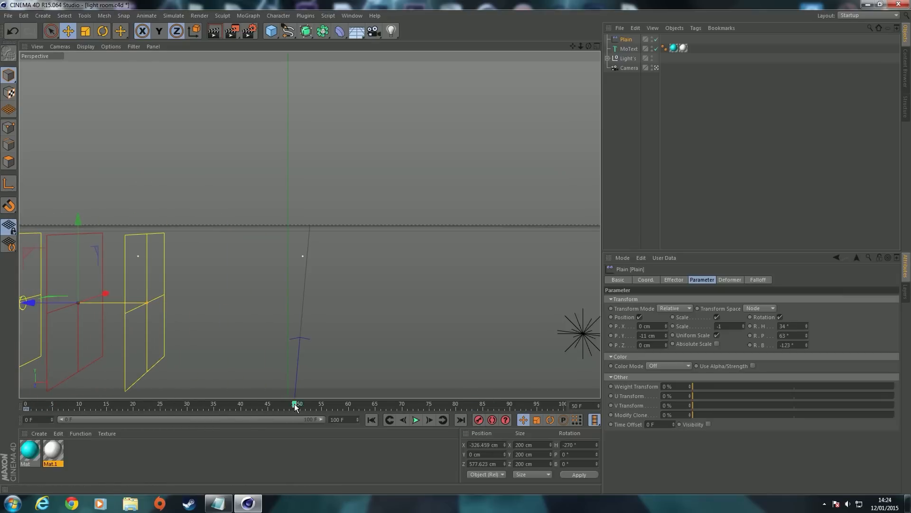
drag(34, 301, 539, 301)
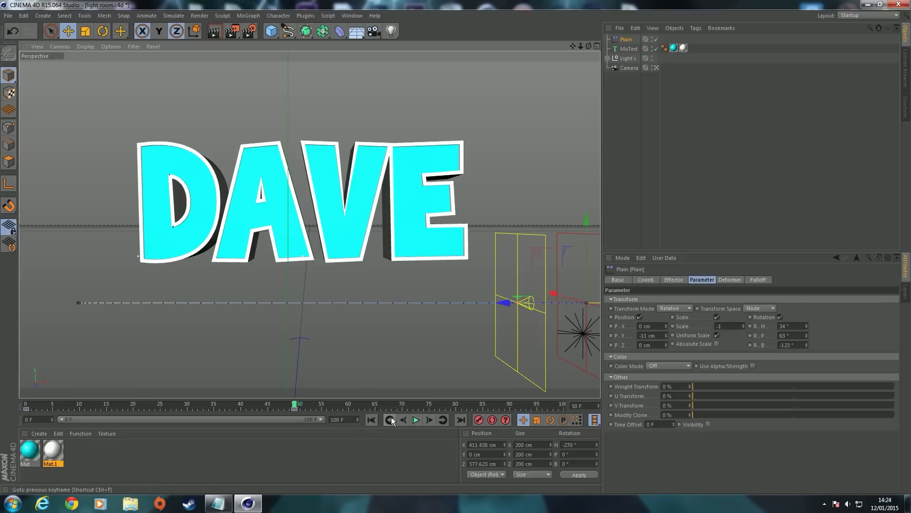
Play the letter animation from the first frame to check it, and return to the start
click(374, 419)
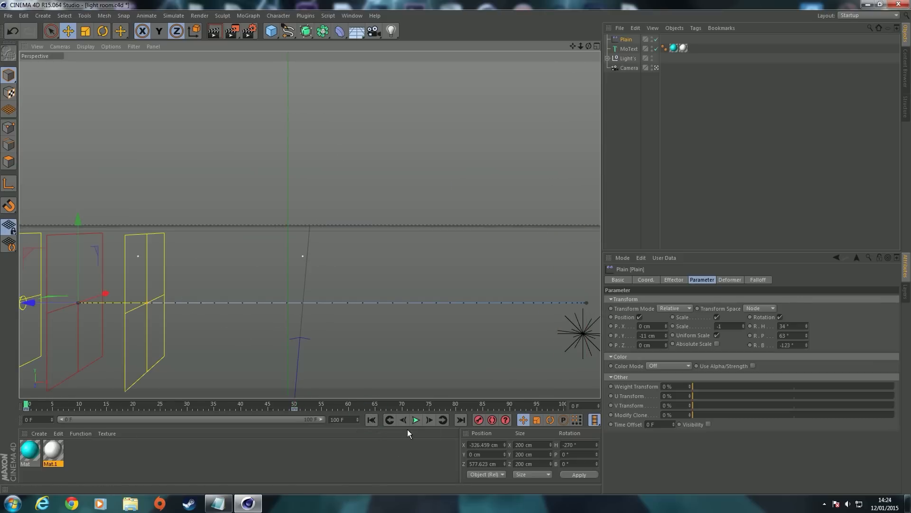
click(416, 419)
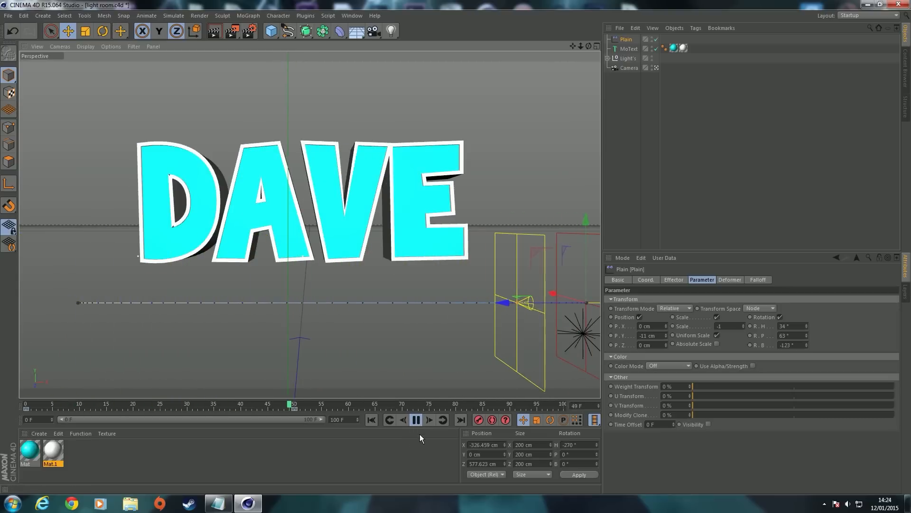
click(417, 420)
click(371, 419)
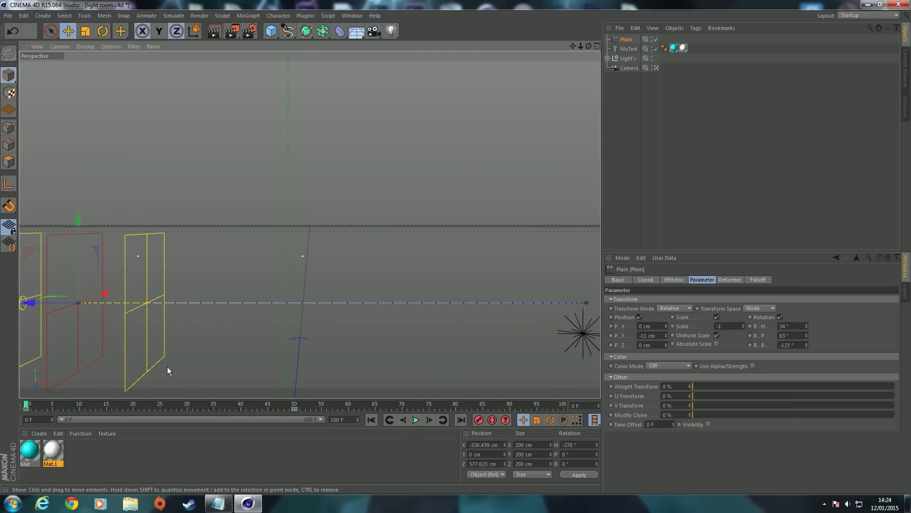
Slide the Plain effector partway along the text to show some letters, and add a Delay effector to the MoText
drag(24, 302, 335, 320)
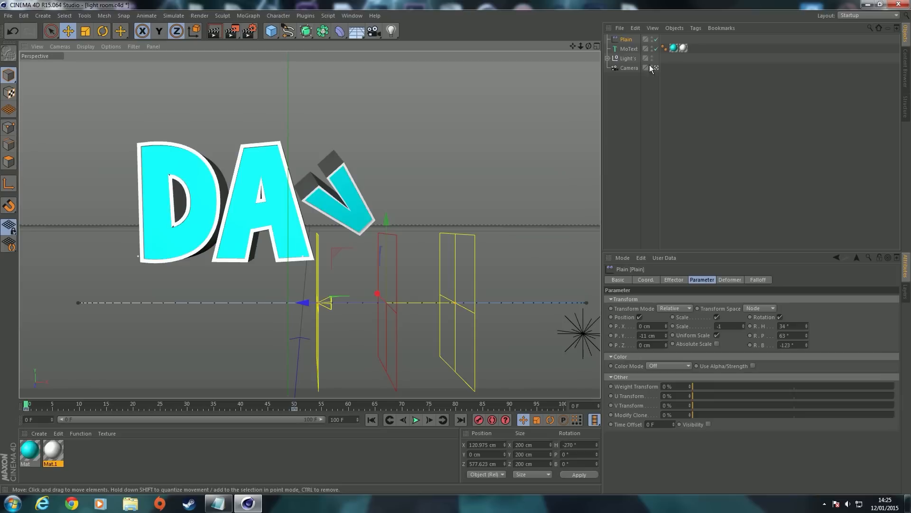
click(629, 49)
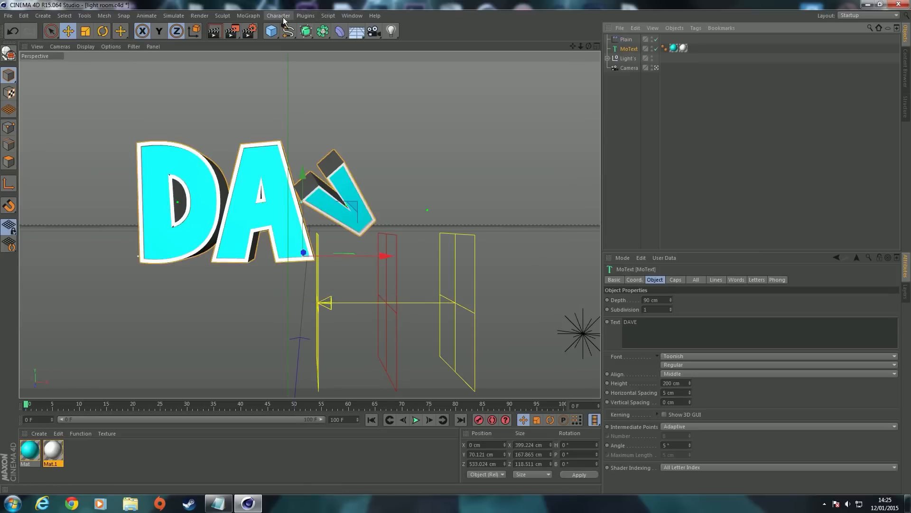
click(247, 16)
mouse_move(272, 30)
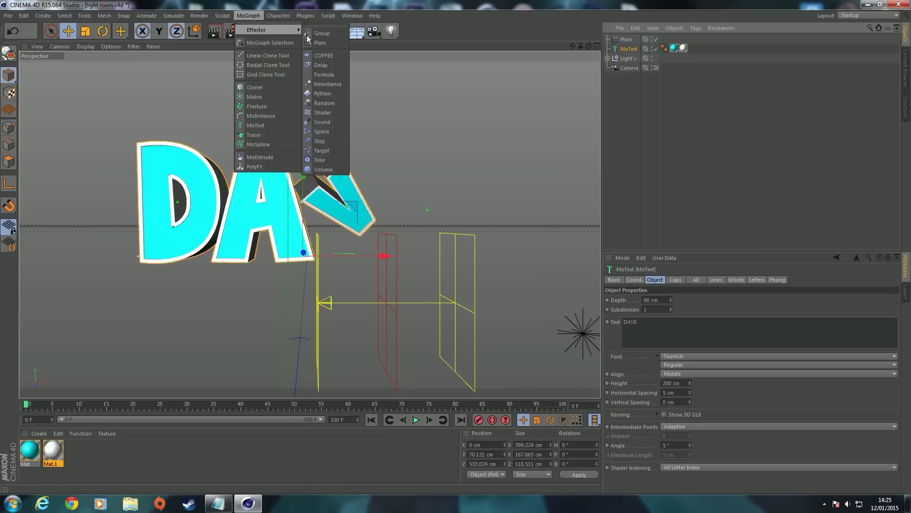
click(318, 60)
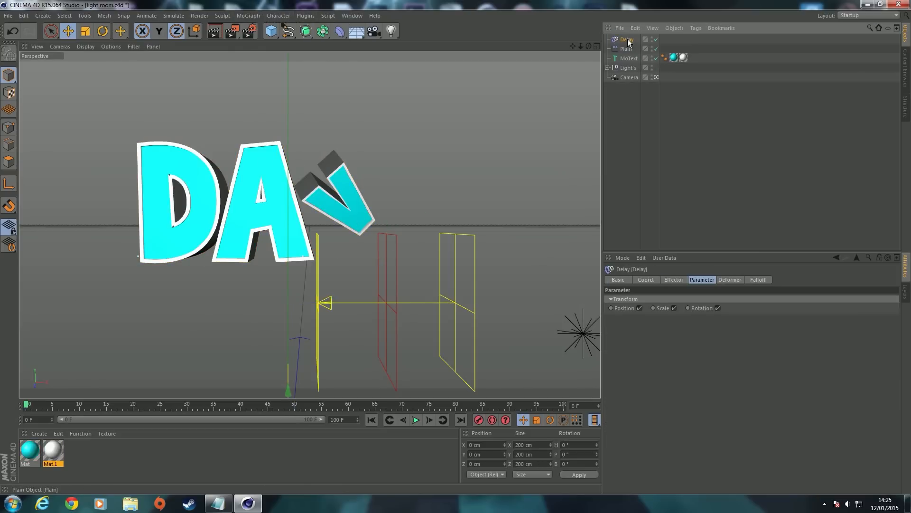
Switch the Delay effector to Spring mode and set its strength to 35%
click(679, 280)
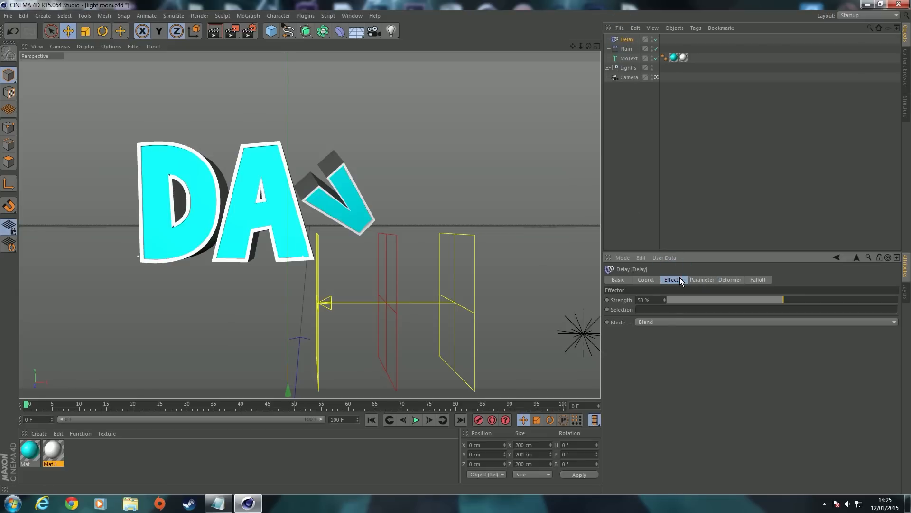
click(648, 323)
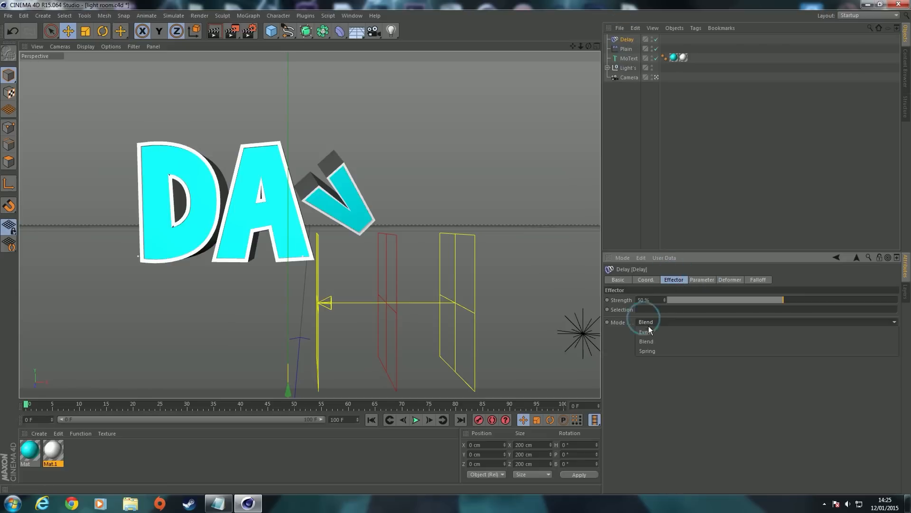
click(645, 353)
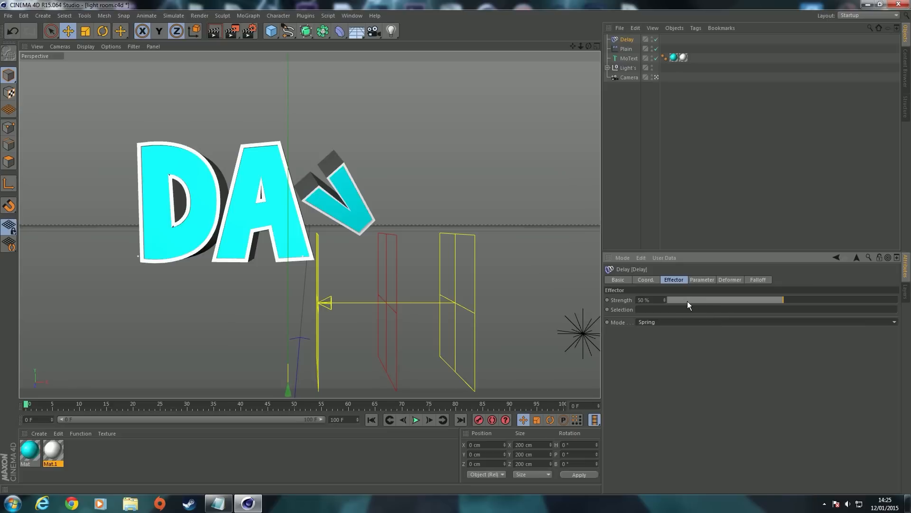
drag(693, 300, 699, 300)
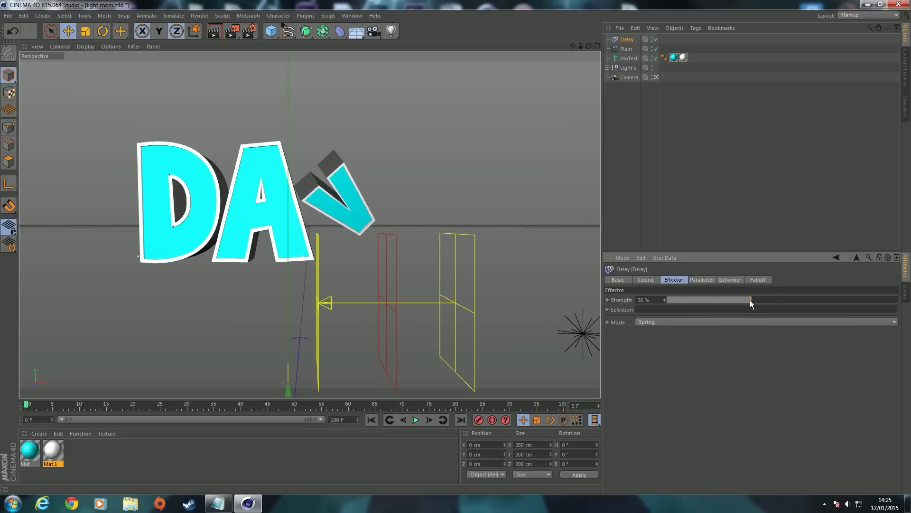
Play the animation several times from the first frame to examine the springy letter motion
click(372, 422)
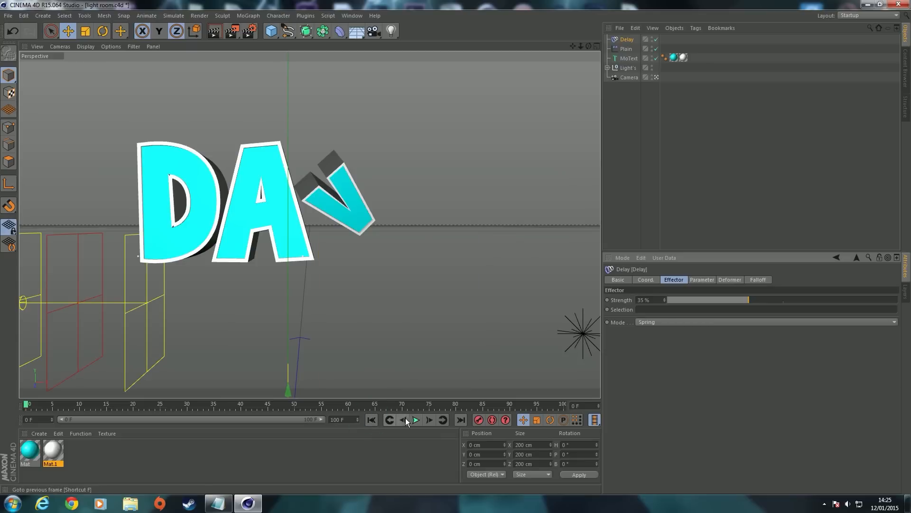
click(416, 420)
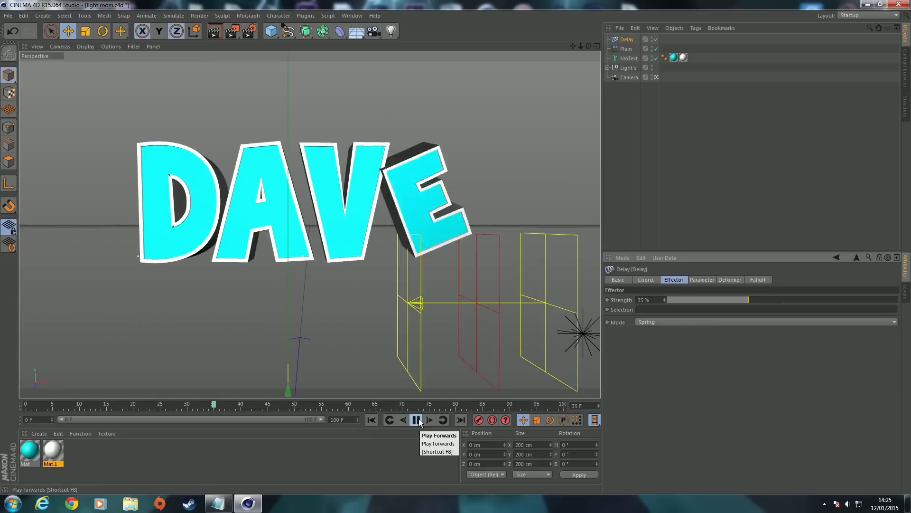
click(418, 420)
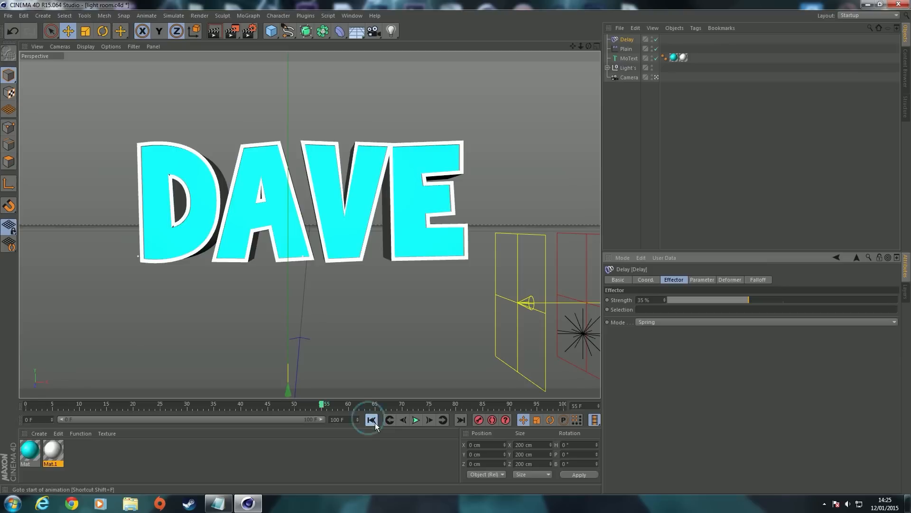
click(372, 423)
click(415, 419)
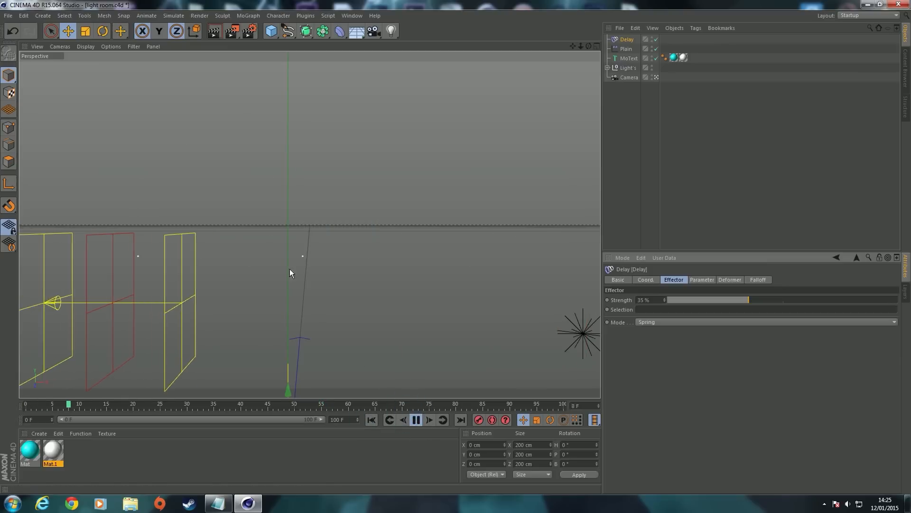
click(416, 420)
drag(305, 403, 26, 402)
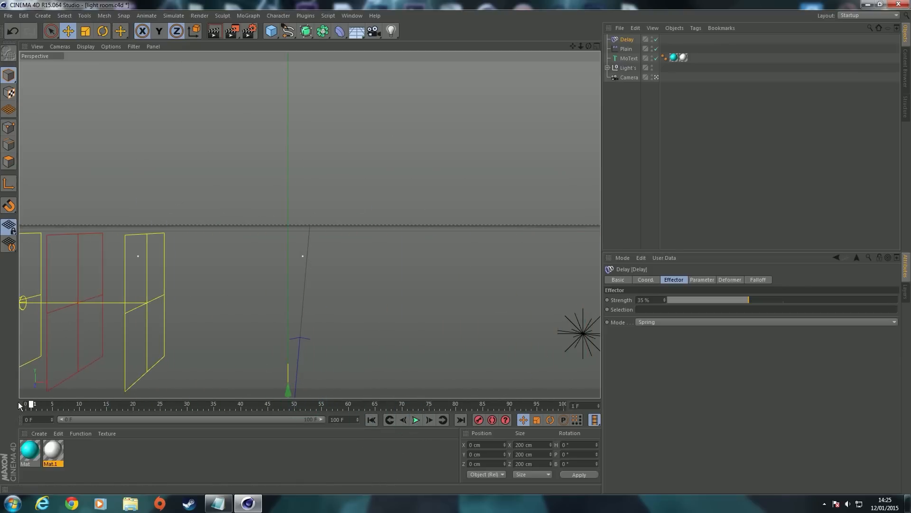
click(416, 420)
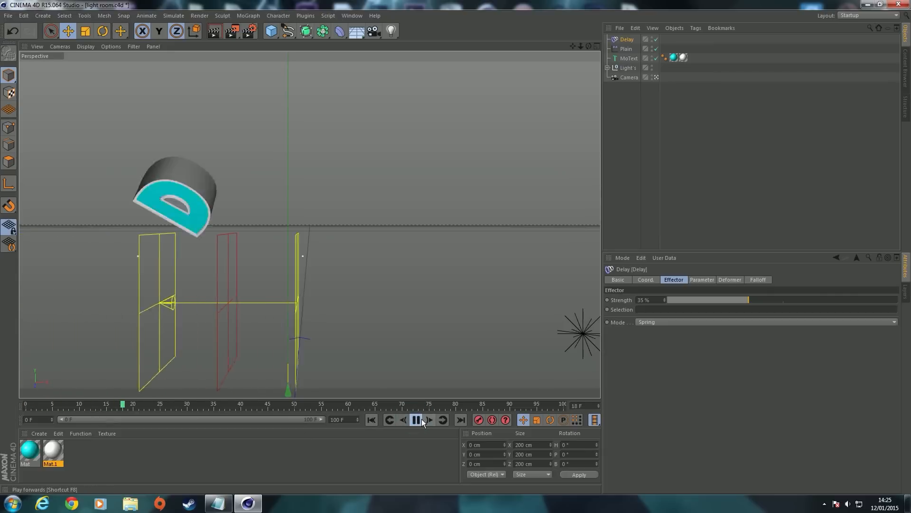
click(418, 420)
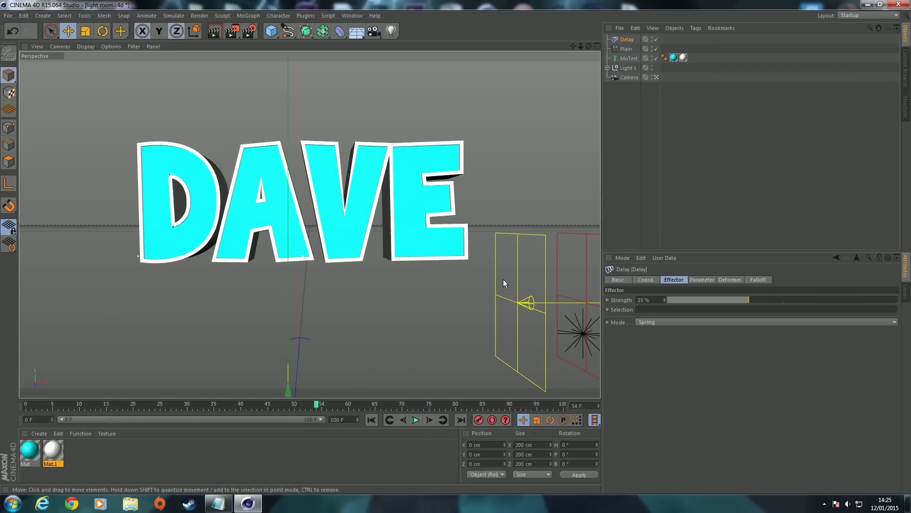
Add a Rectangle spline and, outside the camera view, move it along Z to the text at about 586 cm
click(538, 126)
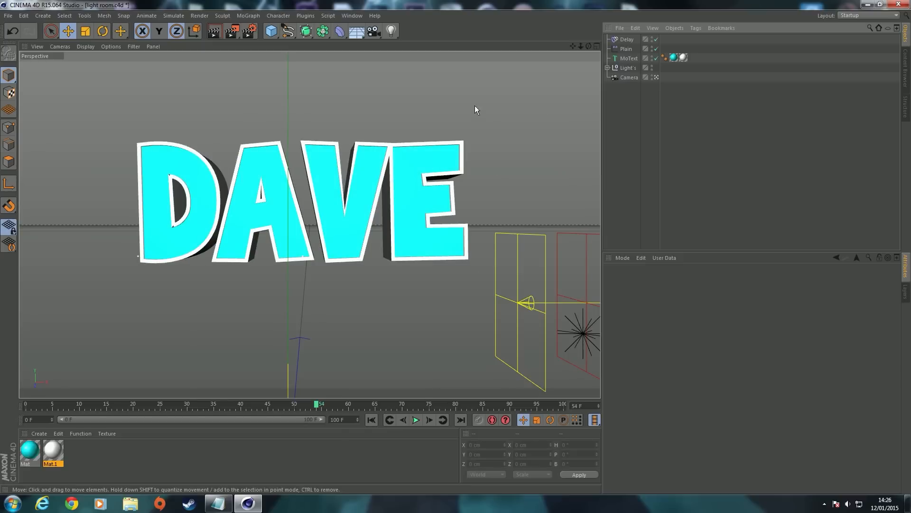
click(287, 30)
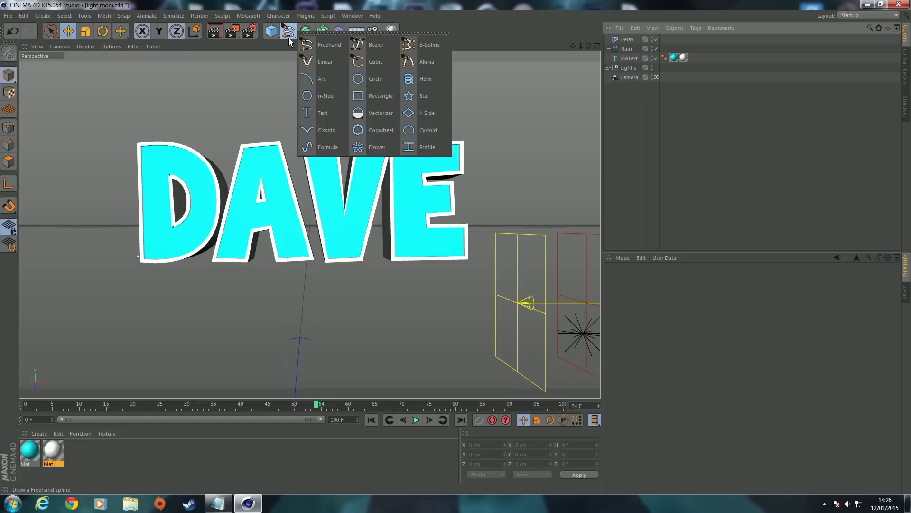
click(380, 94)
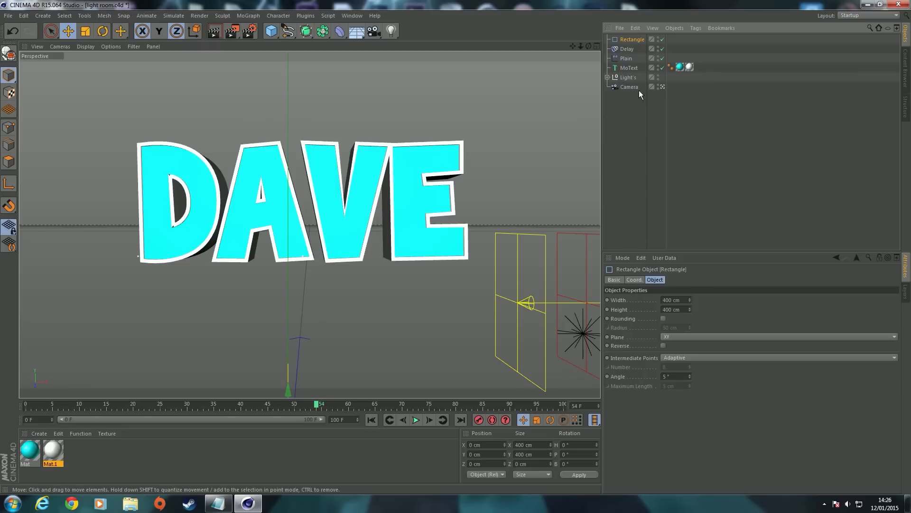
click(663, 87)
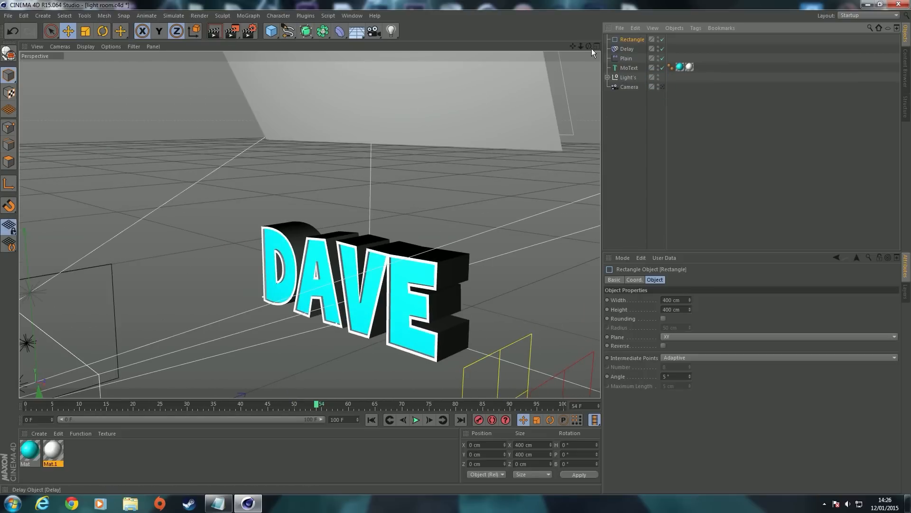
drag(581, 46, 240, 231)
drag(257, 312, 377, 254)
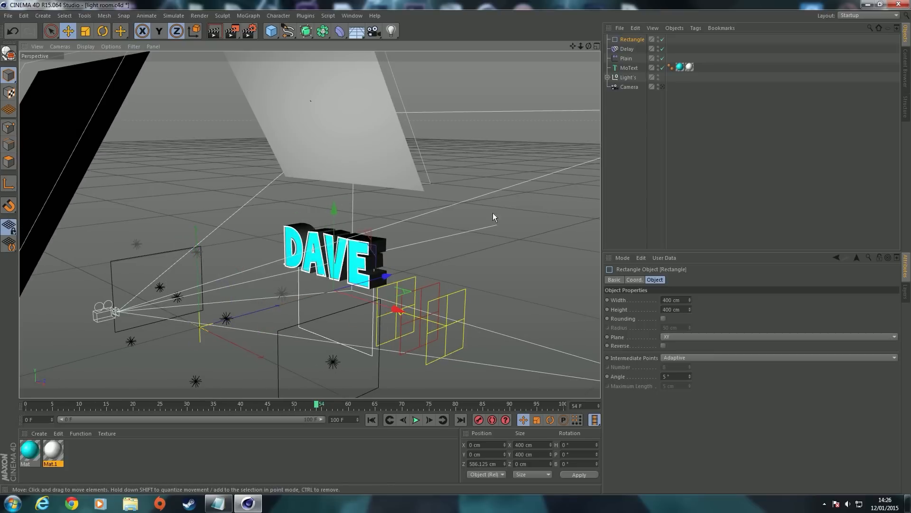
drag(582, 47, 583, 47)
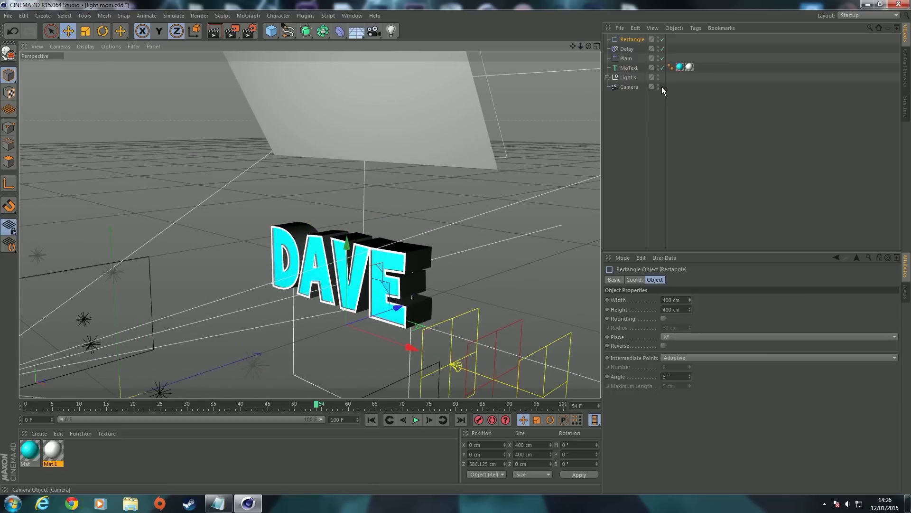
Through the scene camera, frame the text with the rectangle: width 540 cm, height 243 cm, Y position about 143 cm
click(663, 87)
drag(304, 225, 300, 133)
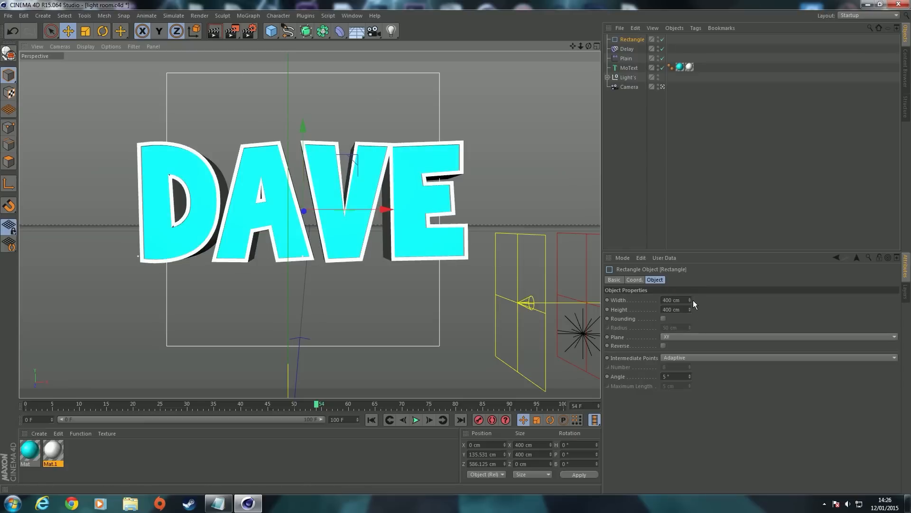
drag(689, 300, 661, 310)
drag(305, 125, 306, 120)
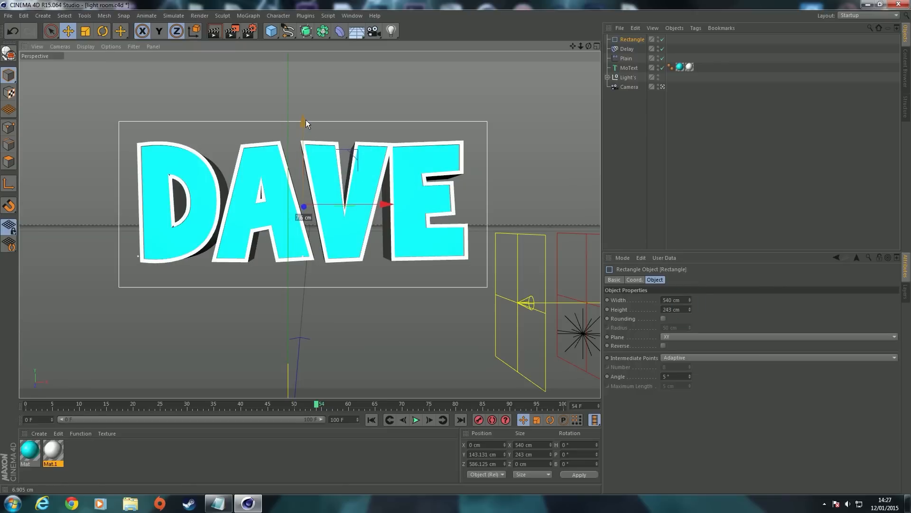
Leave the camera view, add a second Rectangle spline and move it along Z to about 319 cm, in front of the text
click(662, 87)
drag(581, 46, 458, 135)
drag(580, 46, 452, 46)
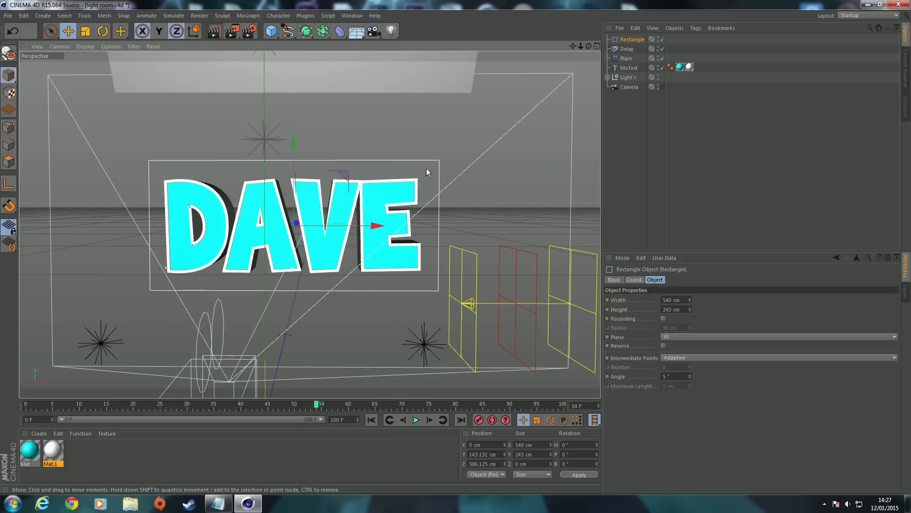
click(288, 31)
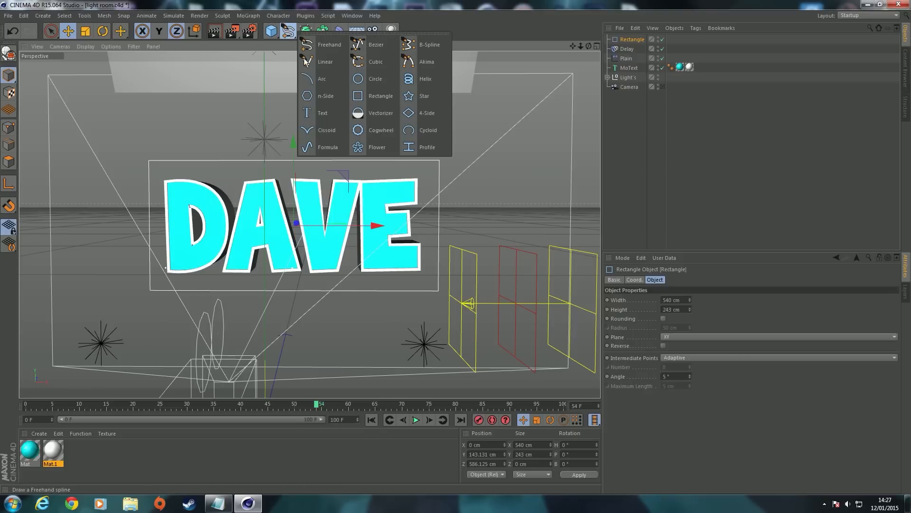
click(373, 95)
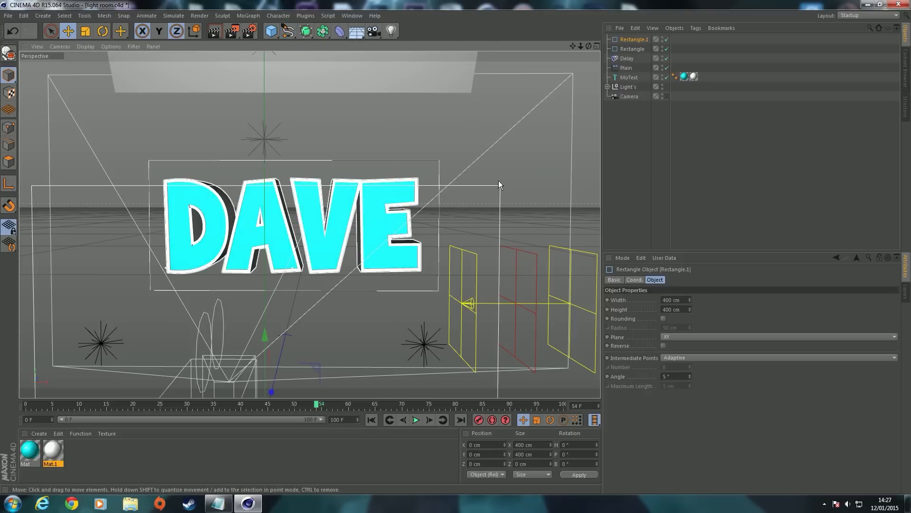
drag(588, 46, 494, 79)
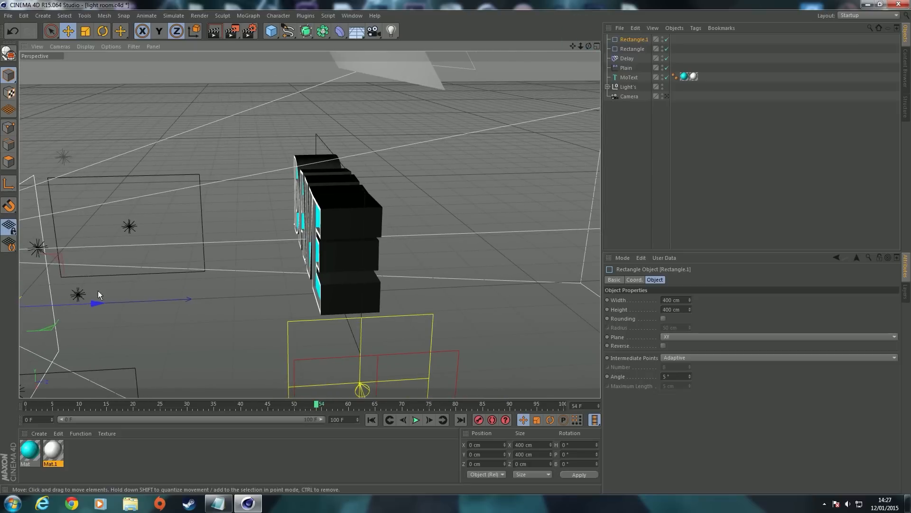
drag(87, 307, 269, 277)
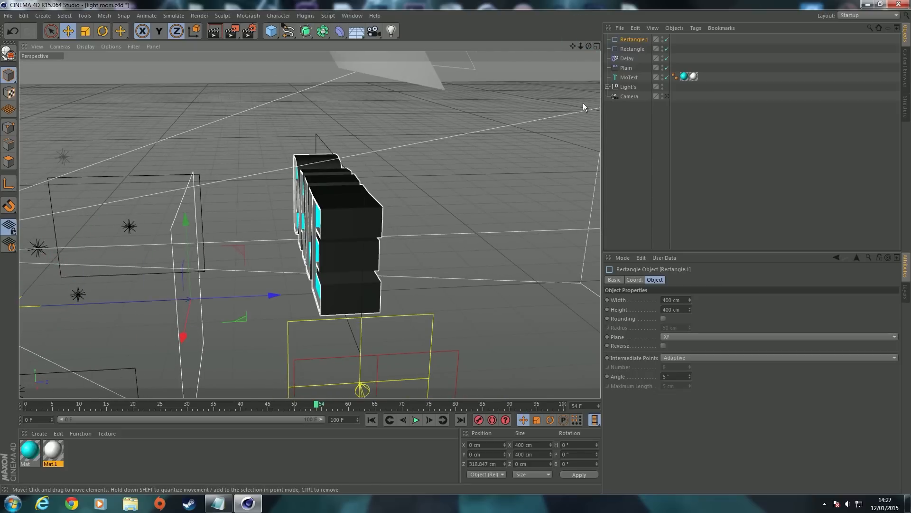
Shrink the second rectangle to 19 cm wide and 28 cm high, and move it along Z to about 346 cm
drag(588, 46, 644, 44)
drag(690, 300, 689, 328)
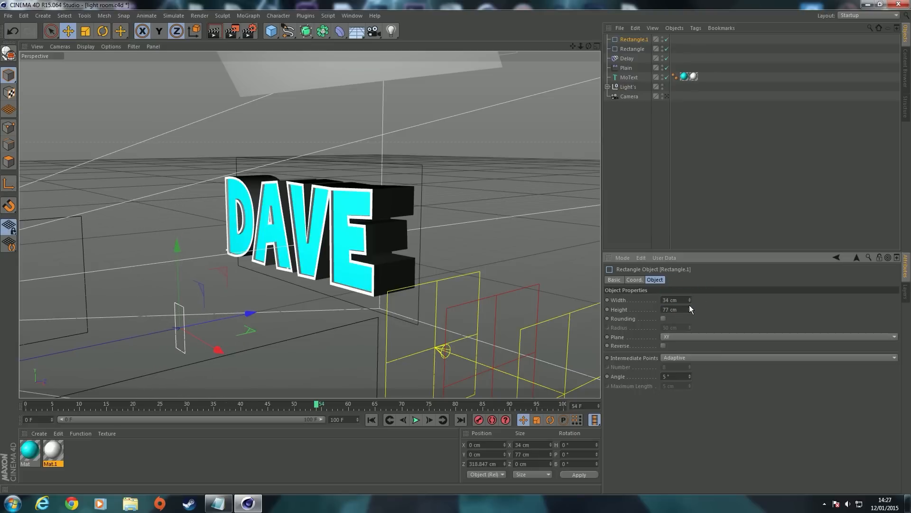
drag(690, 301, 690, 308)
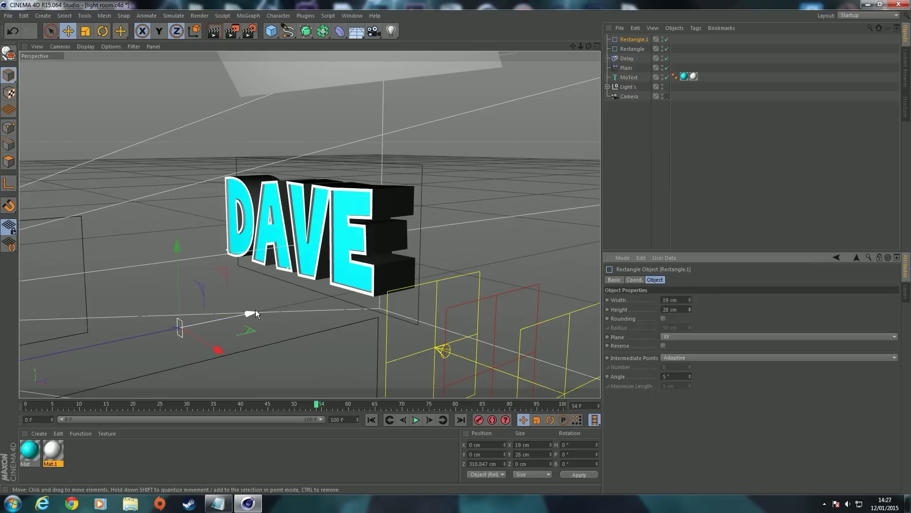
drag(246, 311, 261, 309)
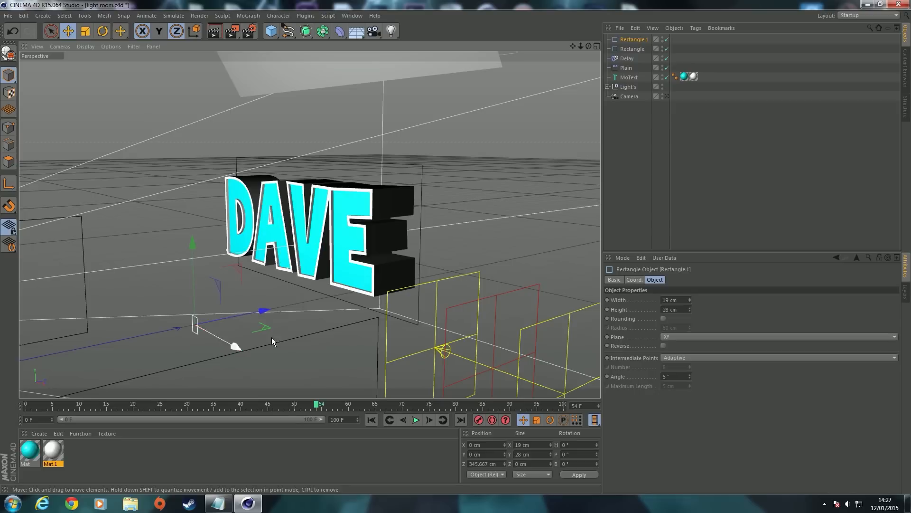
Add a Sweep and nest both rectangles in it, the small profile above the large path, and check the result through the scene camera
click(307, 31)
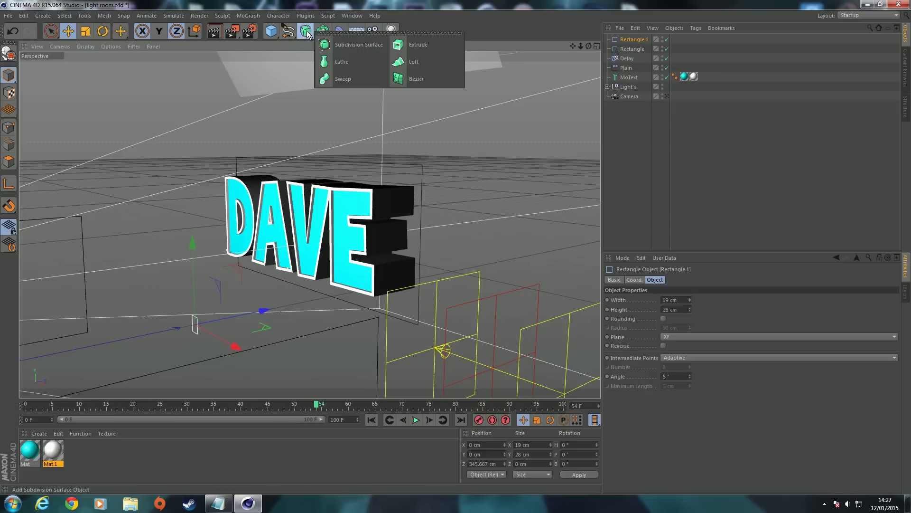
click(332, 79)
click(623, 49)
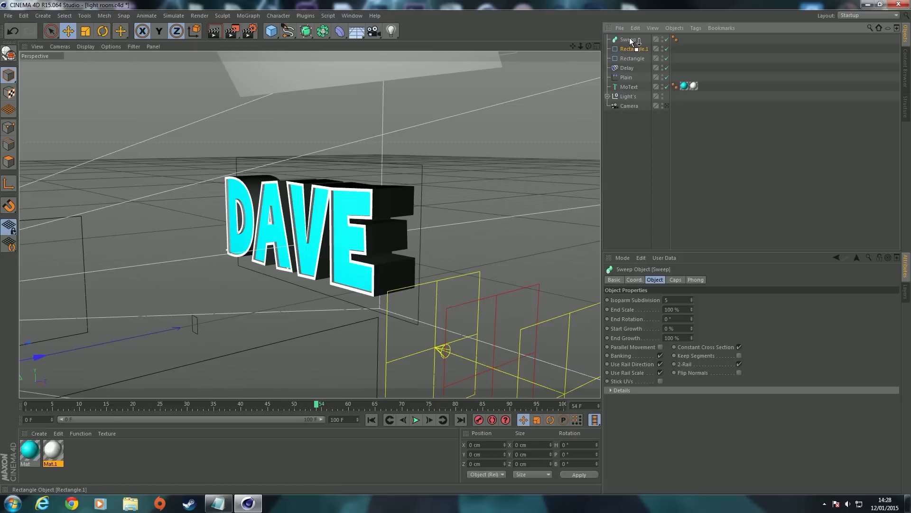
drag(631, 41, 628, 42)
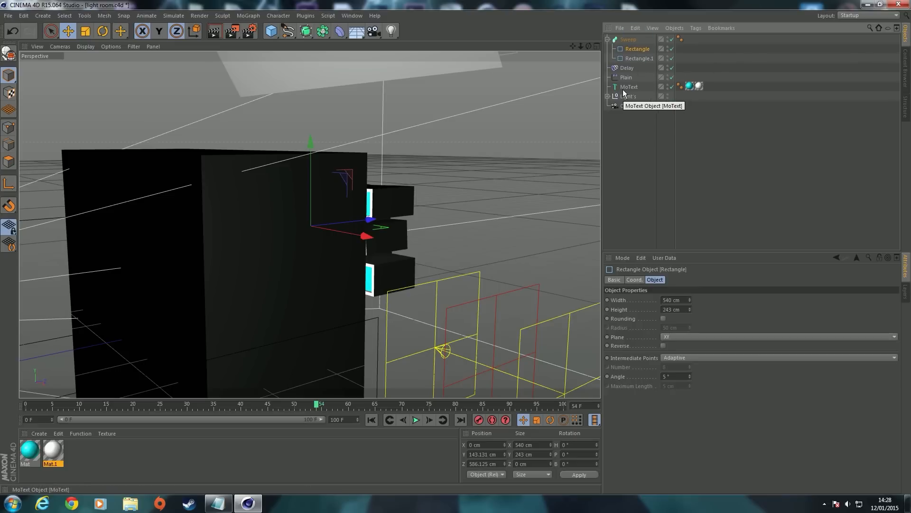
key(ctrl+z)
key(ctrl+z)
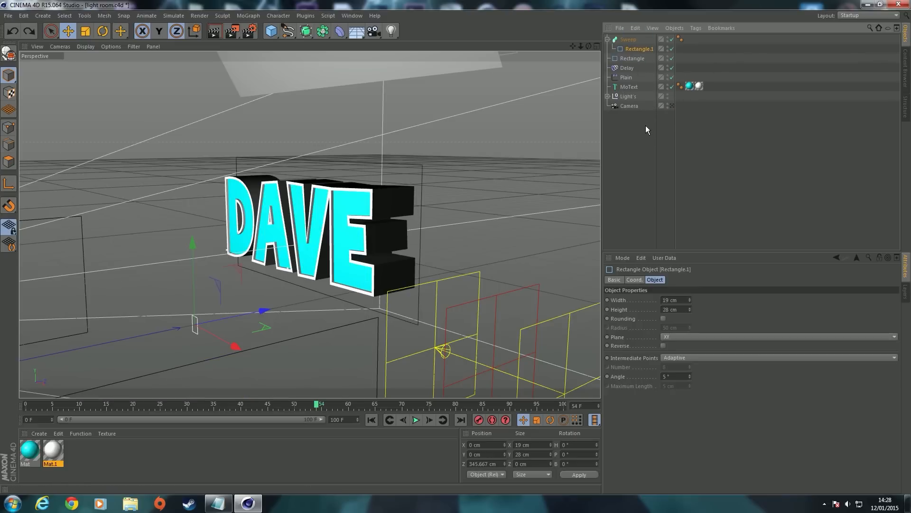
drag(635, 58, 629, 40)
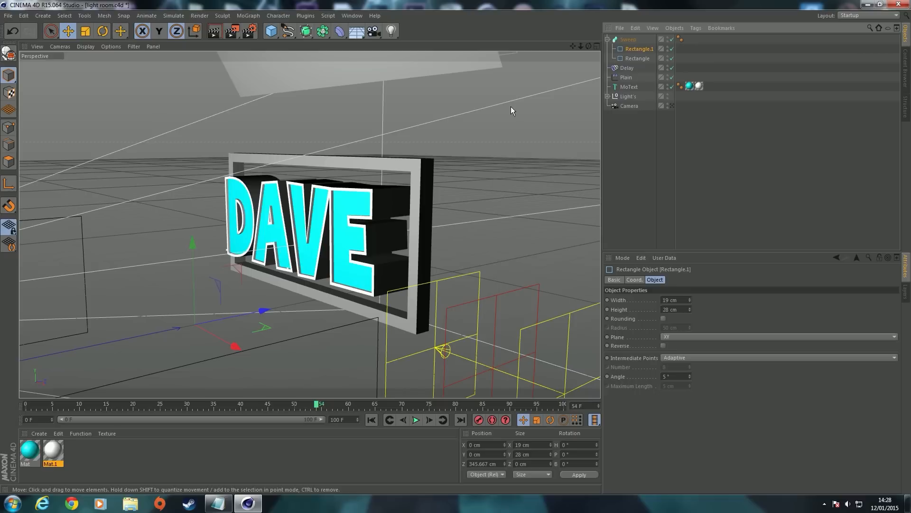
click(672, 105)
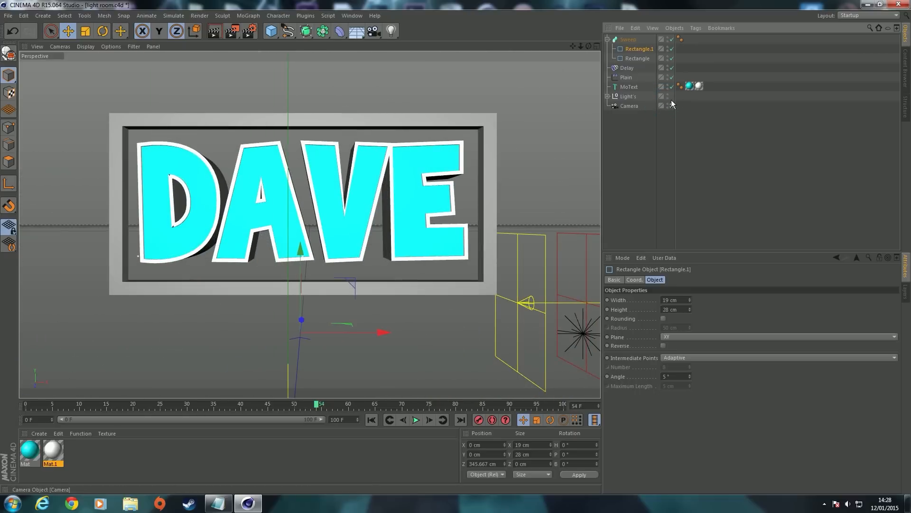
click(671, 105)
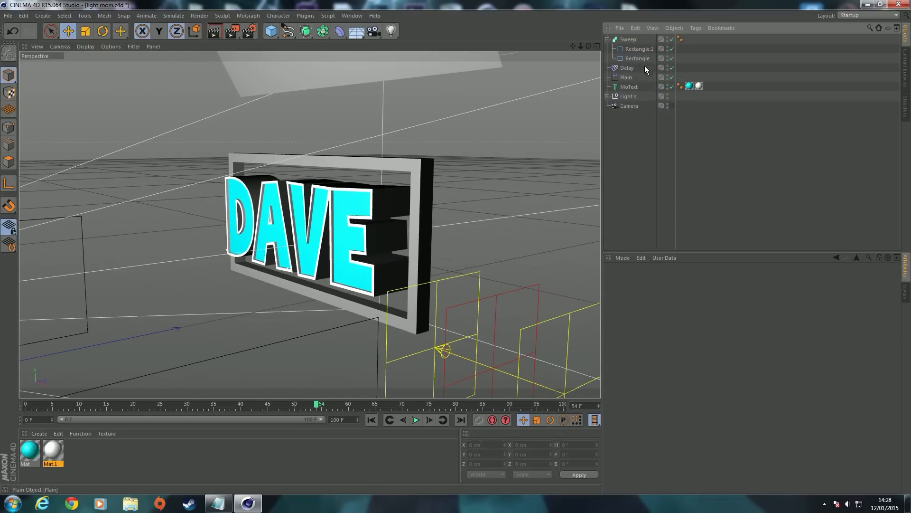
Set the sweep's profile rectangle to 20 cm wide and 154 cm high, and apply the white Mat.1 material to the swept frame
click(635, 49)
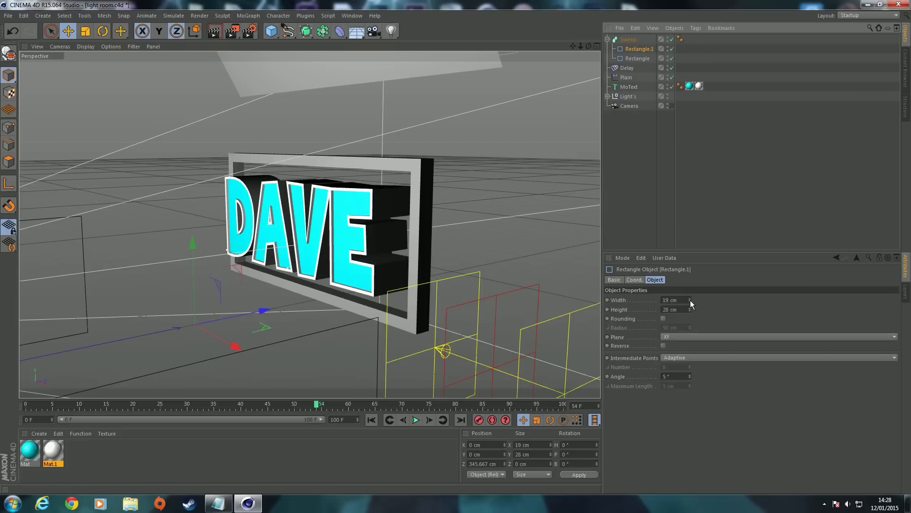
drag(688, 299, 729, 309)
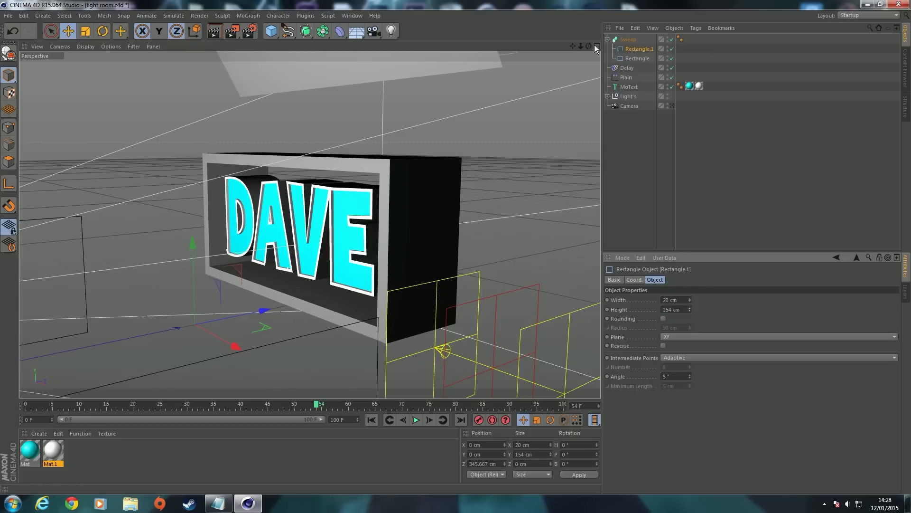
mouse_move(590, 46)
mouse_down()
mouse_move(501, 45)
mouse_move(589, 59)
mouse_up()
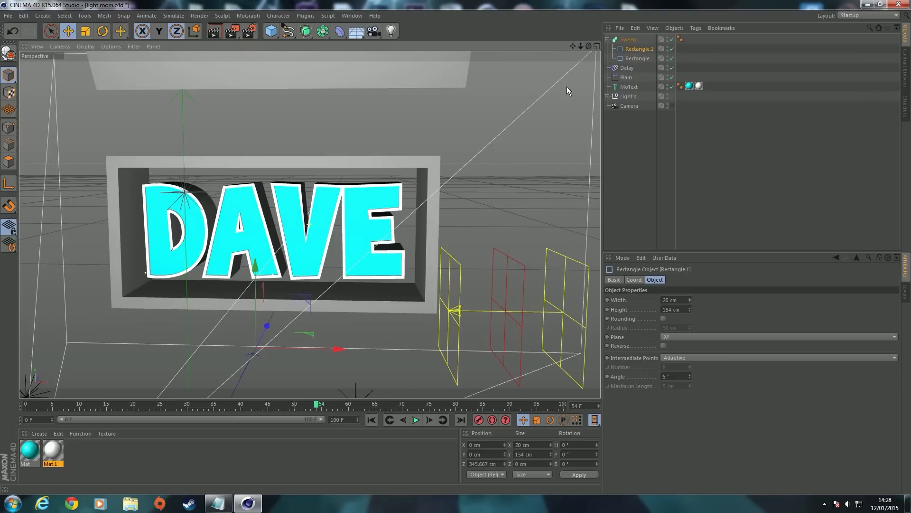
drag(62, 453, 124, 241)
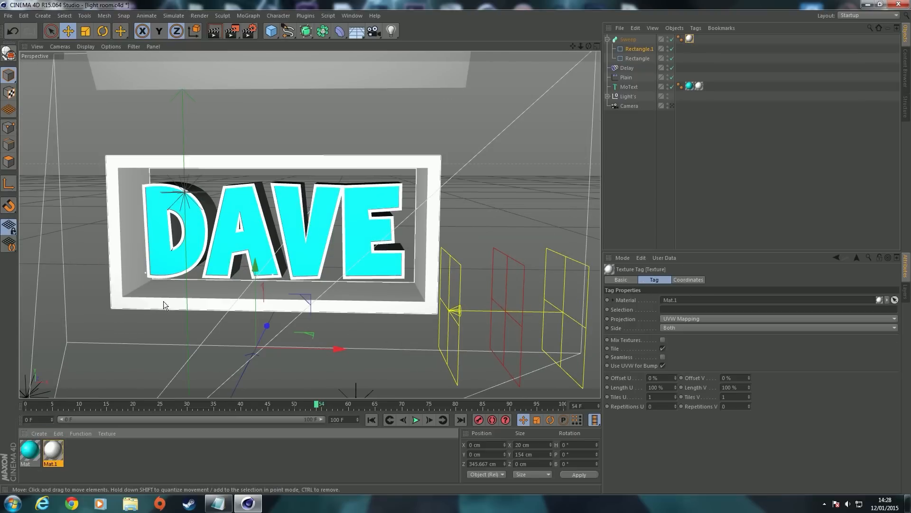
click(656, 209)
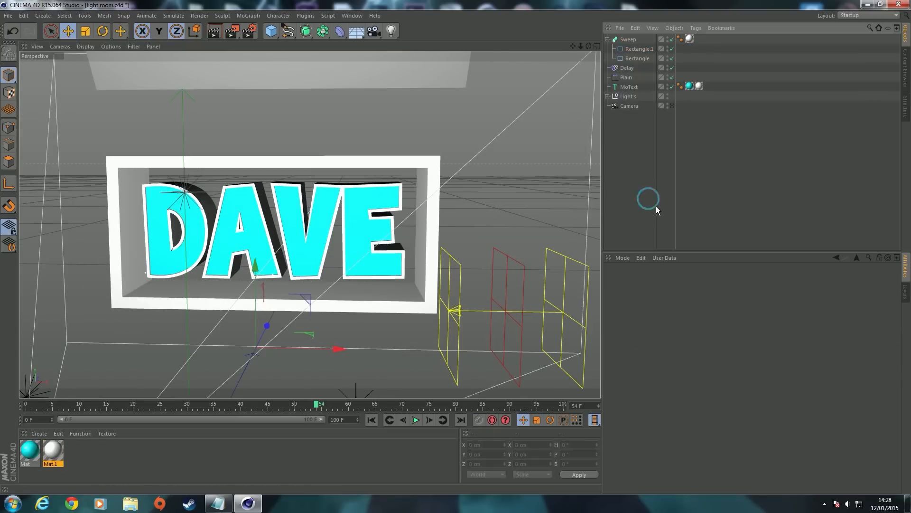
Render a preview of the view to examine the reflections on the text and the white frame
click(634, 38)
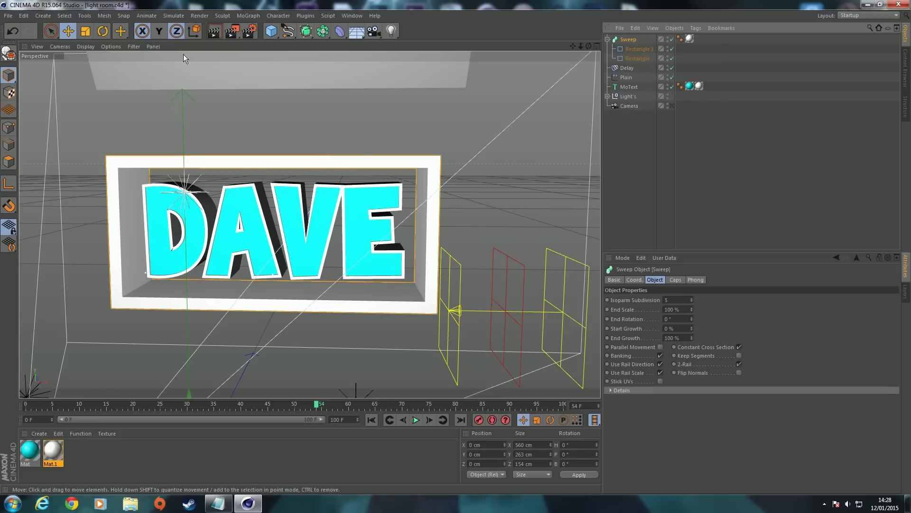
click(214, 29)
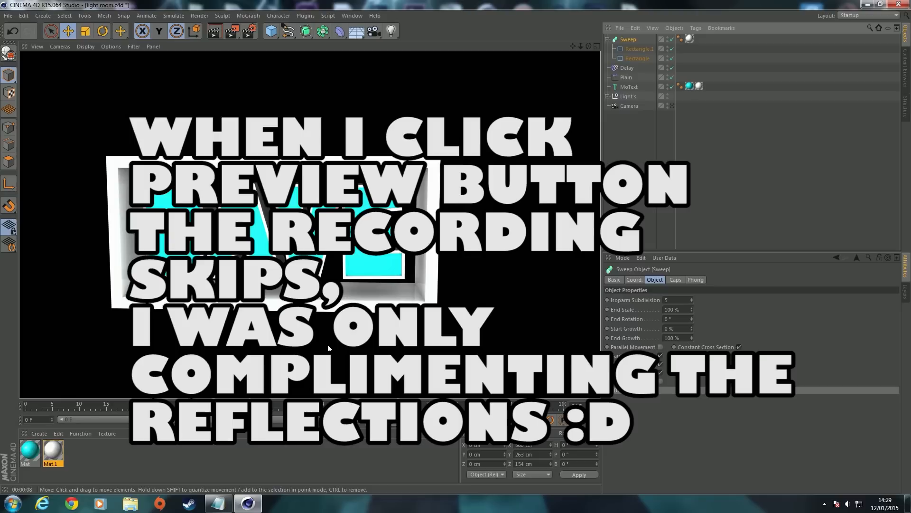
click(328, 347)
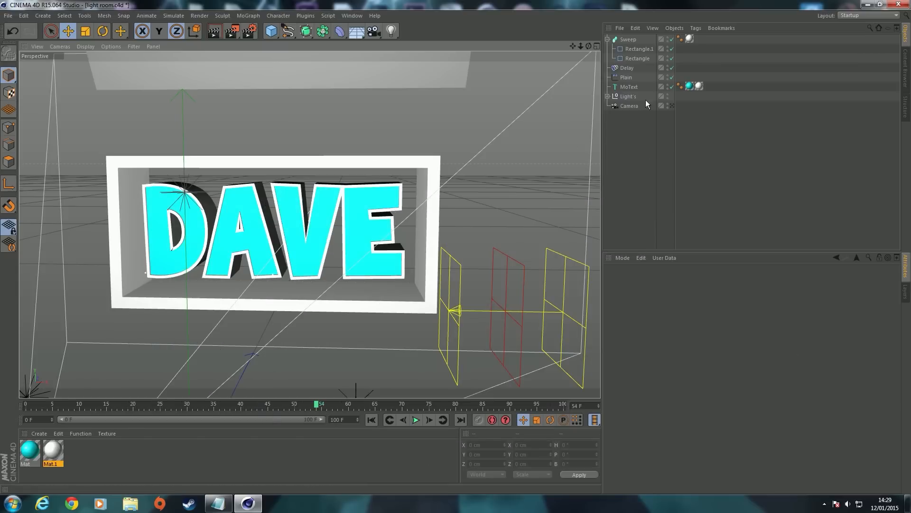
Keyframe the Sweep's Start Growth at 100% on frame 35 and at 0% on frame 50
click(634, 39)
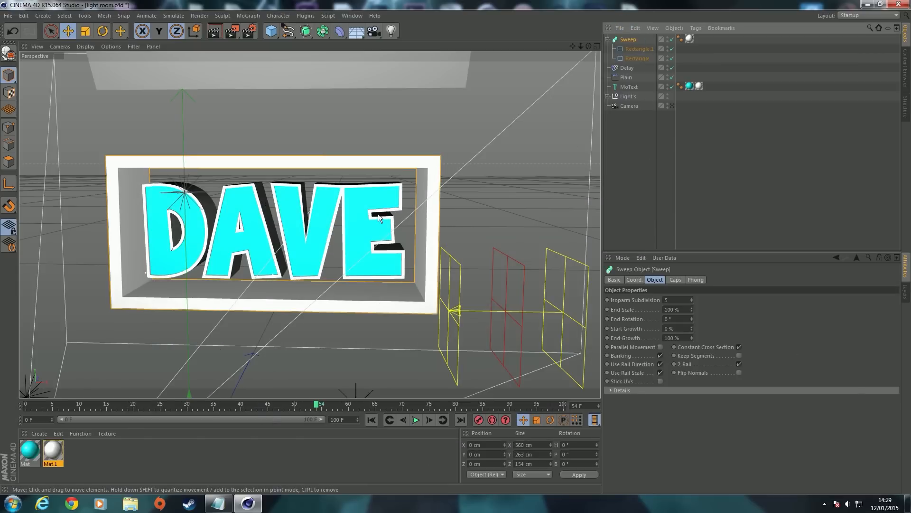
drag(27, 403, 220, 407)
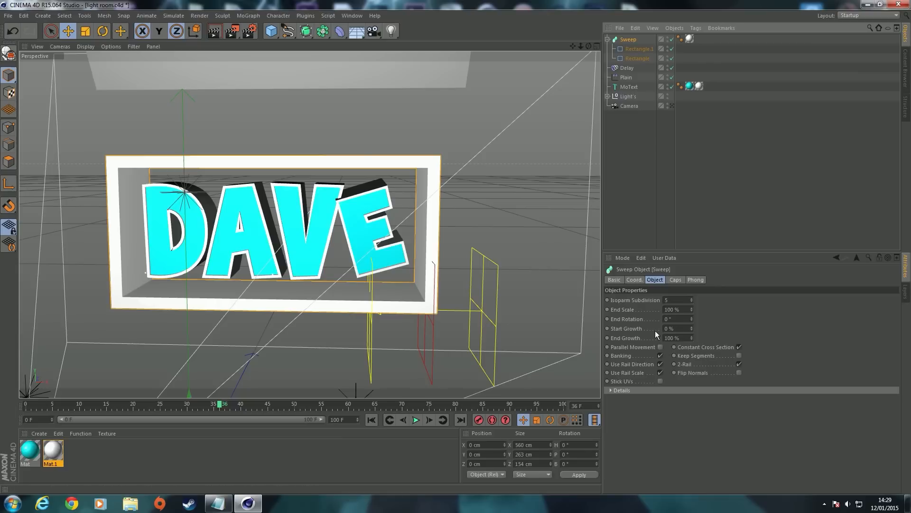
mouse_move(692, 326)
mouse_down()
mouse_move(691, 307)
mouse_move(691, 327)
mouse_up()
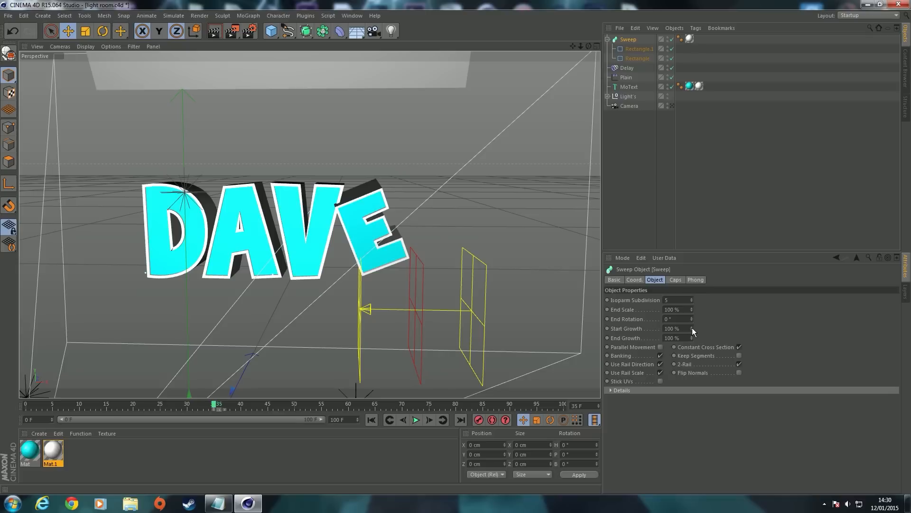
click(608, 329)
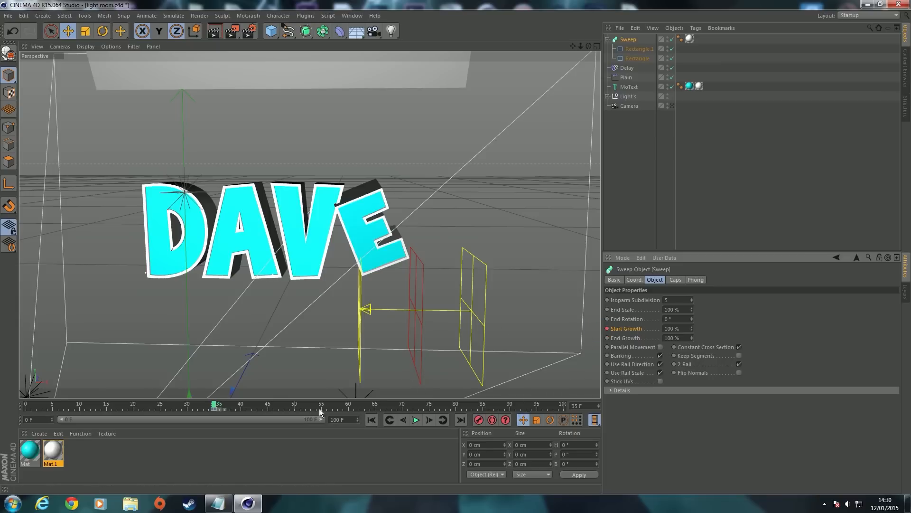
drag(215, 407, 295, 405)
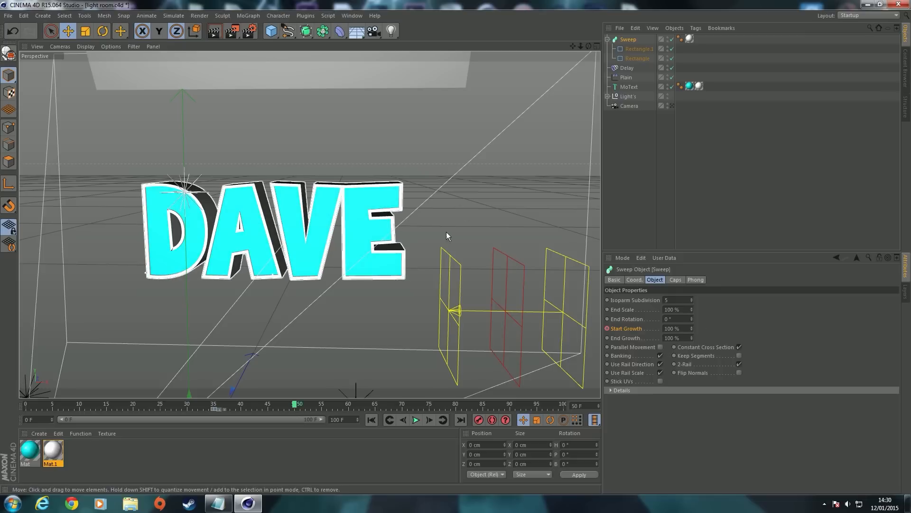
drag(691, 329, 586, 351)
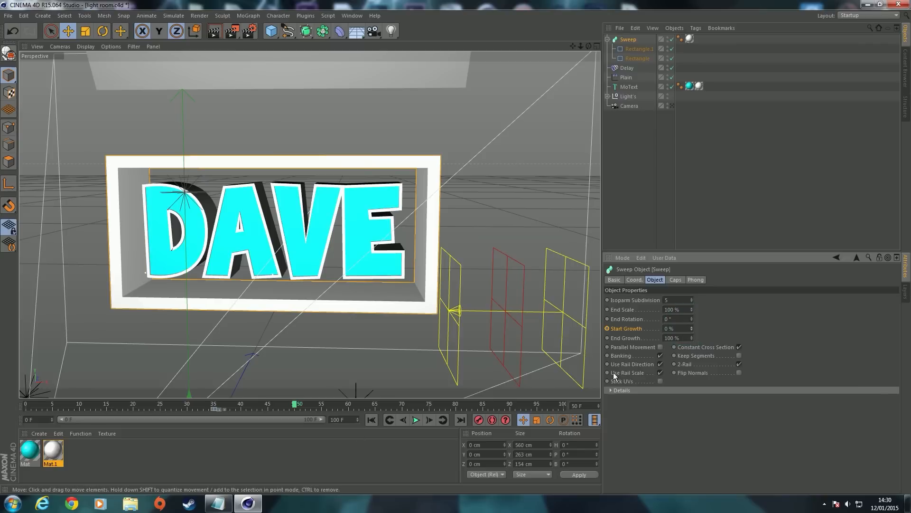
ctrl+click(607, 329)
Play the frame's growth animation, move the 0% Start Growth keyframe to frame 55, and replay from the first frame
drag(294, 404, 26, 404)
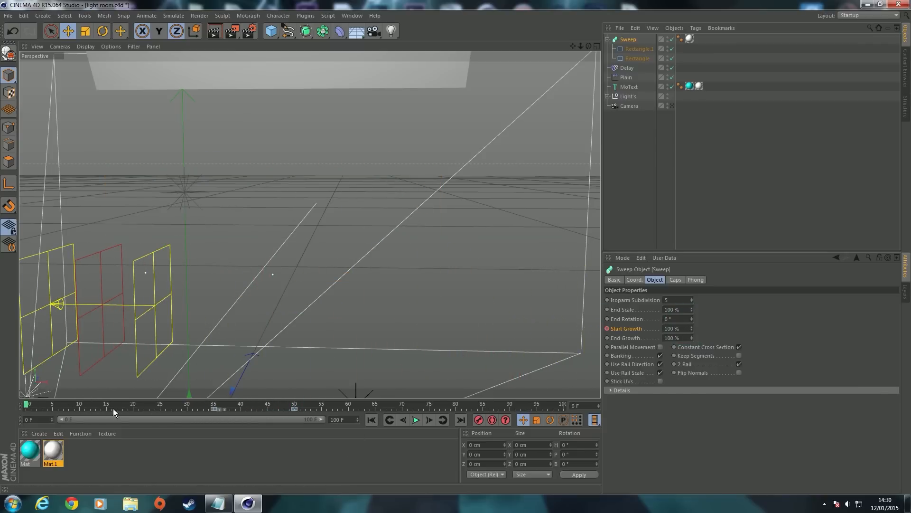
click(416, 420)
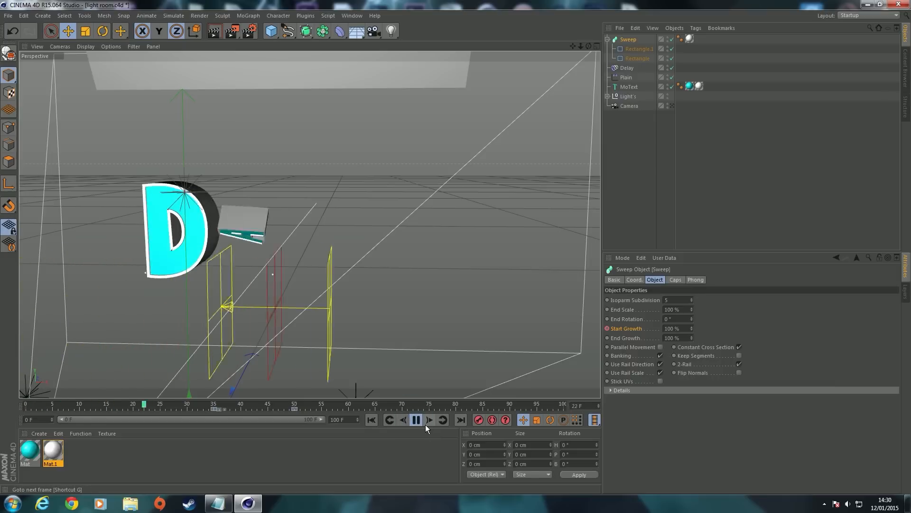
click(415, 420)
drag(295, 409, 316, 408)
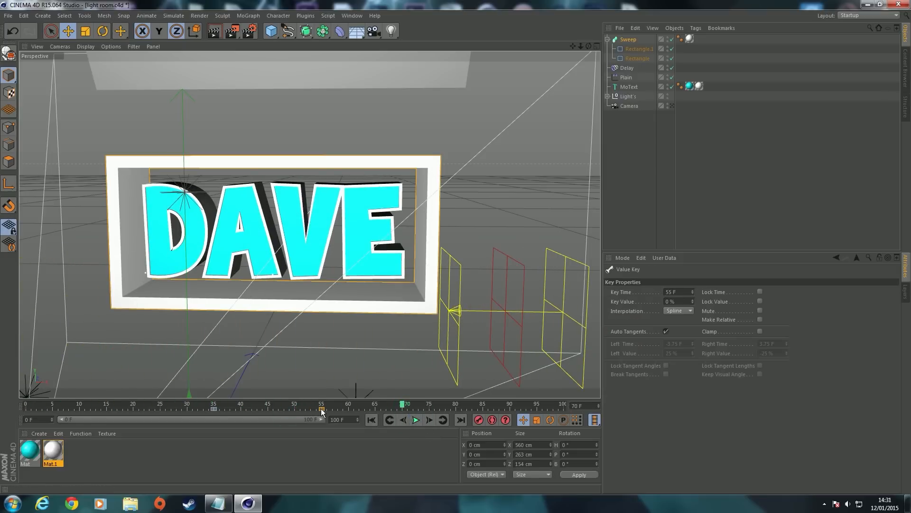
click(371, 420)
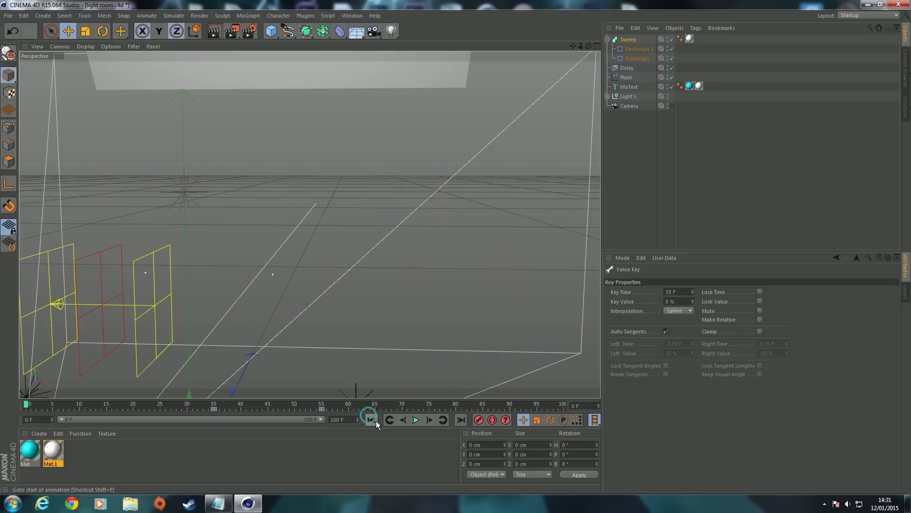
click(416, 420)
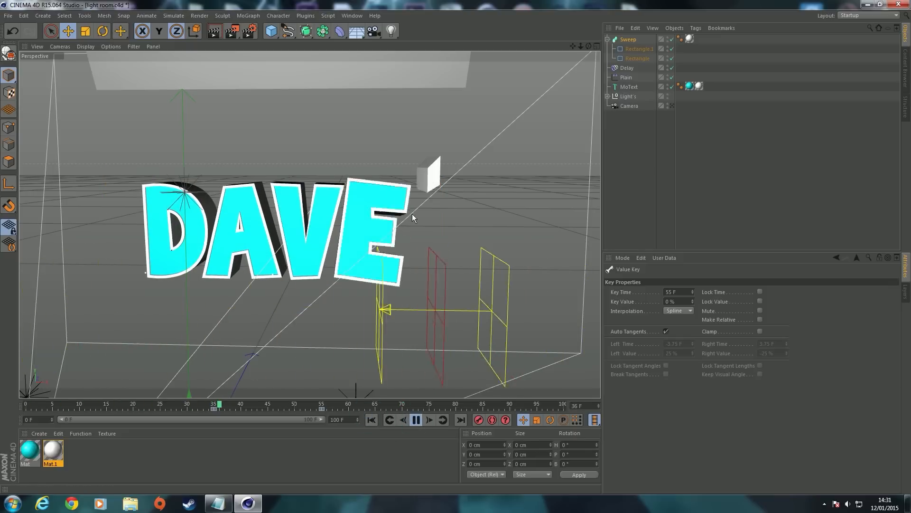
click(415, 419)
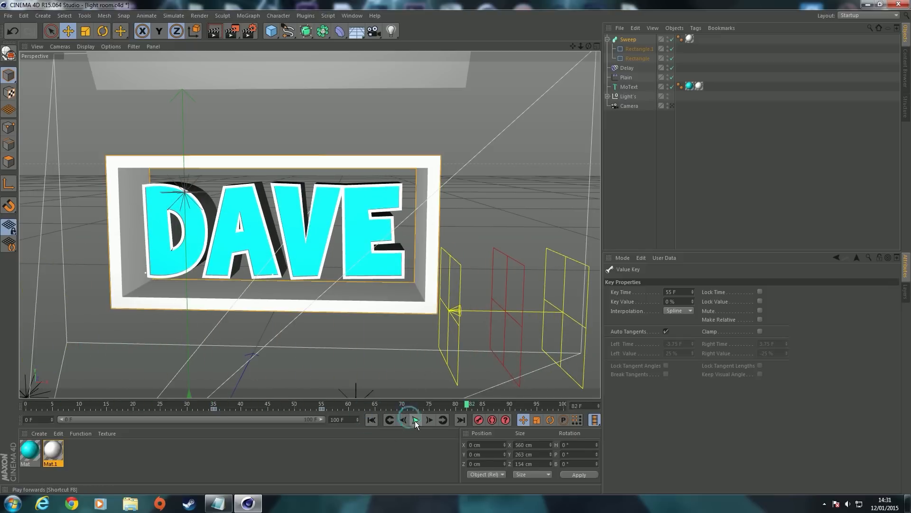
Outside the camera view at frame 55, try to raise the Sweep along Y to about 45 cm
mouse_move(310, 402)
mouse_down()
mouse_move(327, 397)
mouse_move(295, 397)
mouse_move(321, 396)
mouse_up()
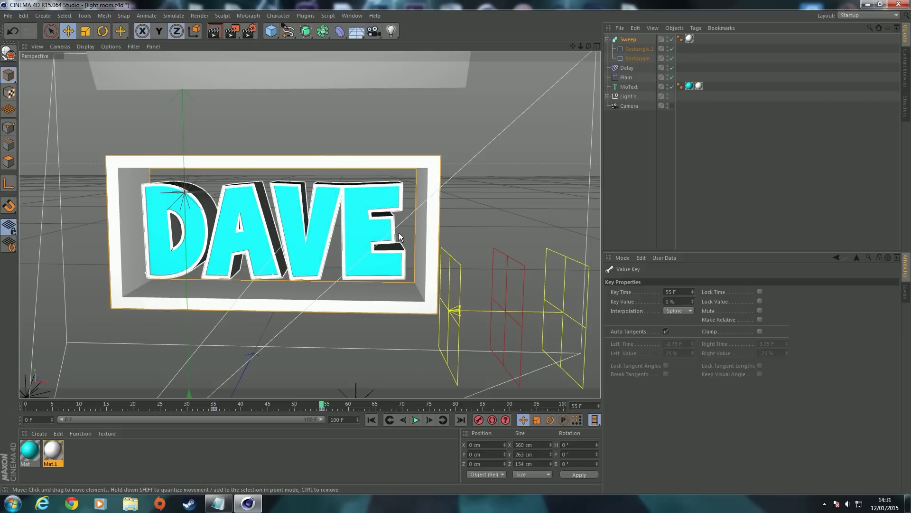
click(630, 40)
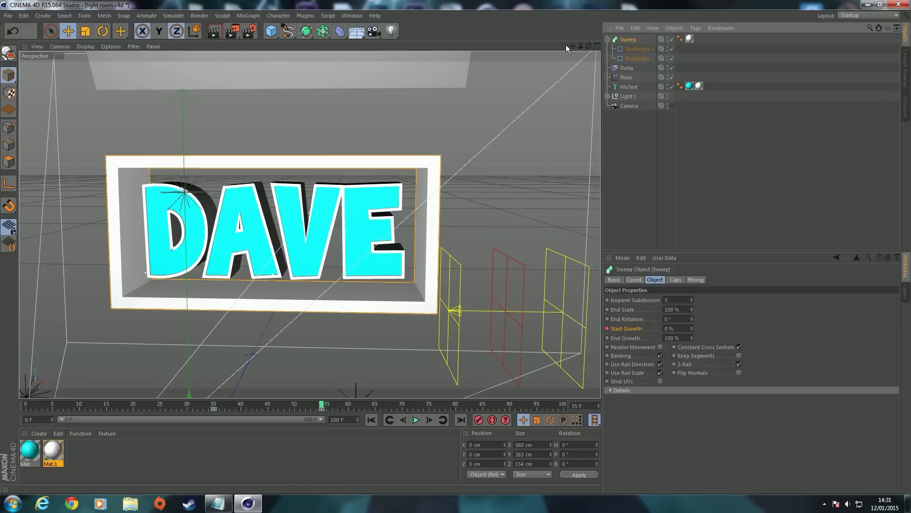
mouse_move(580, 46)
mouse_down()
mouse_move(537, 46)
mouse_move(624, 44)
mouse_move(560, 45)
mouse_move(584, 43)
mouse_up()
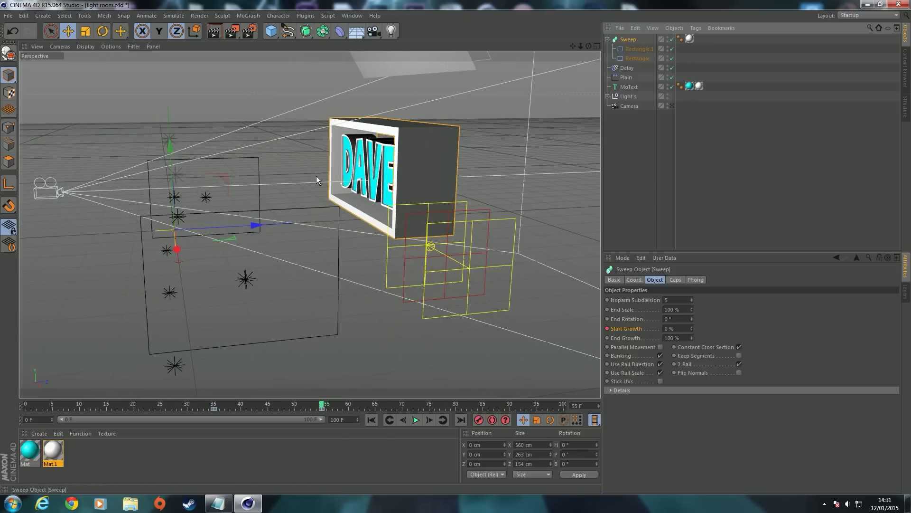
mouse_move(168, 146)
mouse_down()
mouse_move(167, 34)
mouse_move(206, 126)
mouse_move(172, 130)
mouse_up()
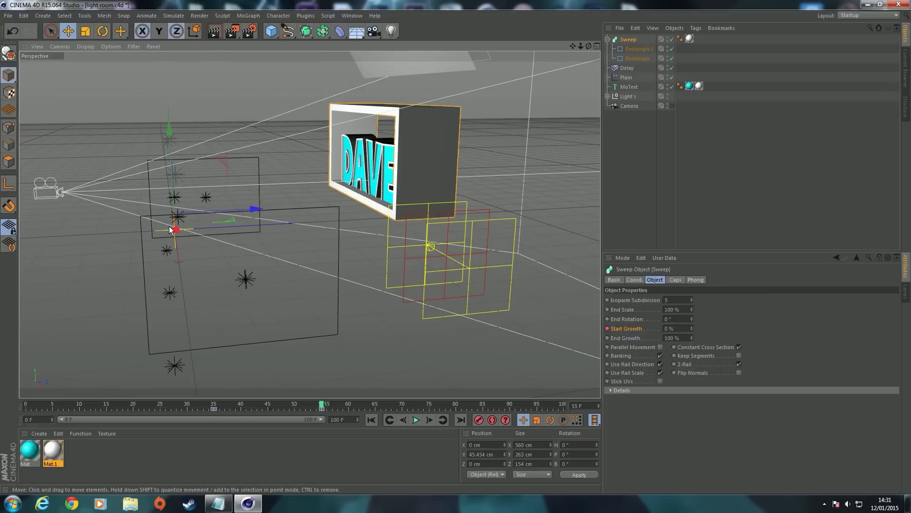
key(ctrl+z)
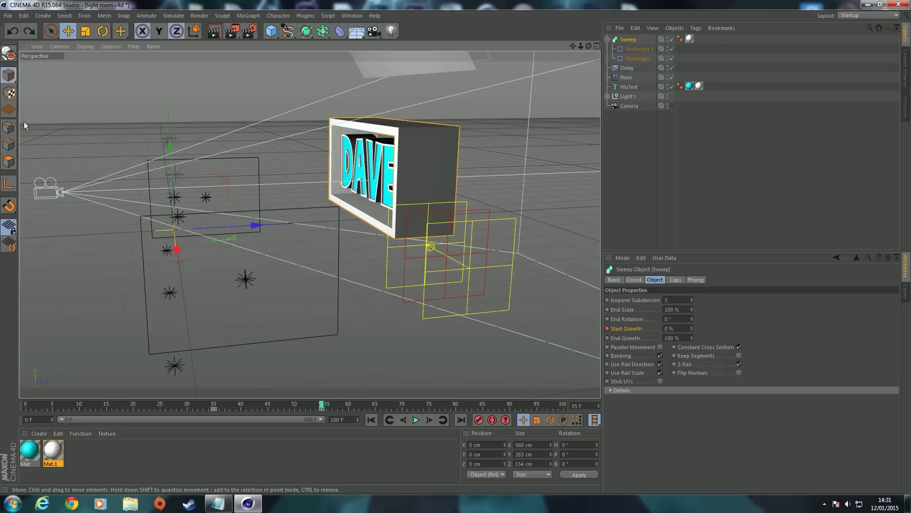
Try to rotate the Sweep about its off-centre axis, and undo the rotations
click(102, 31)
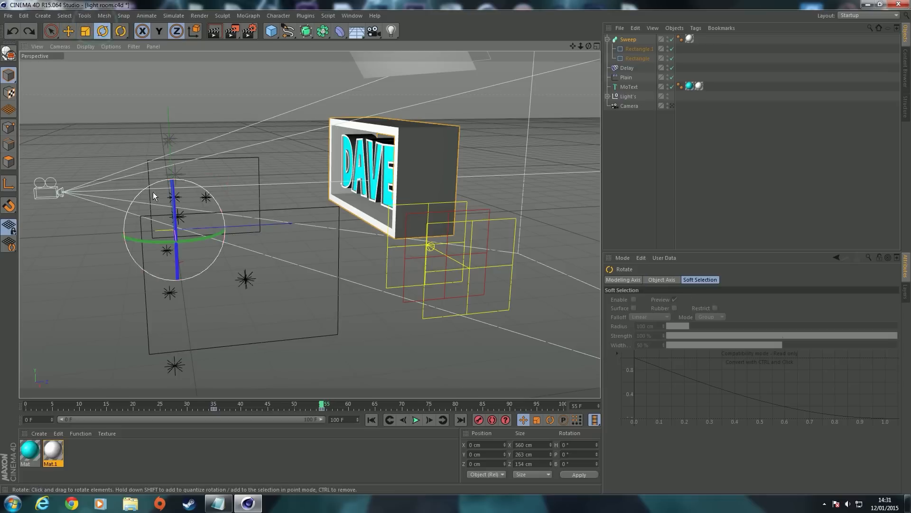
mouse_move(175, 185)
mouse_down()
mouse_move(181, 209)
mouse_move(179, 195)
mouse_up()
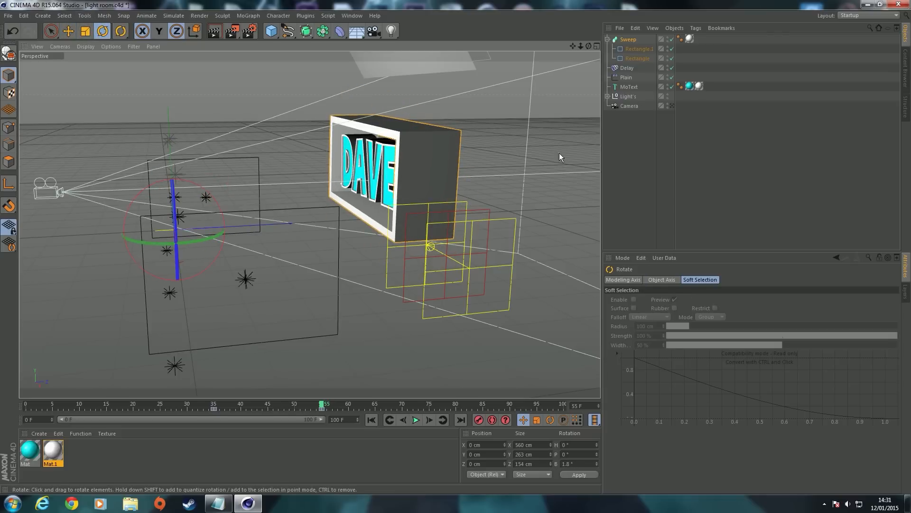
mouse_move(202, 189)
mouse_down()
mouse_move(157, 177)
mouse_move(201, 185)
mouse_move(242, 247)
mouse_move(200, 181)
mouse_up()
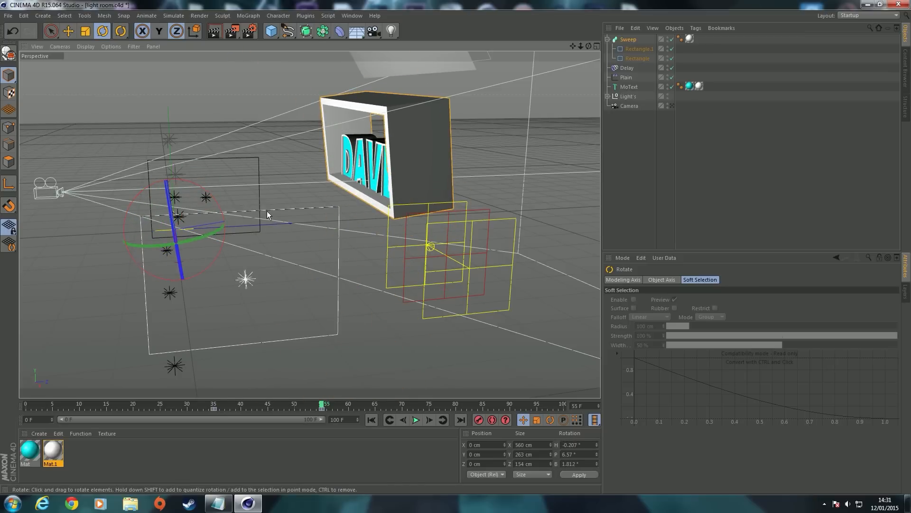
key(ctrl+z)
key(ctrl+z)
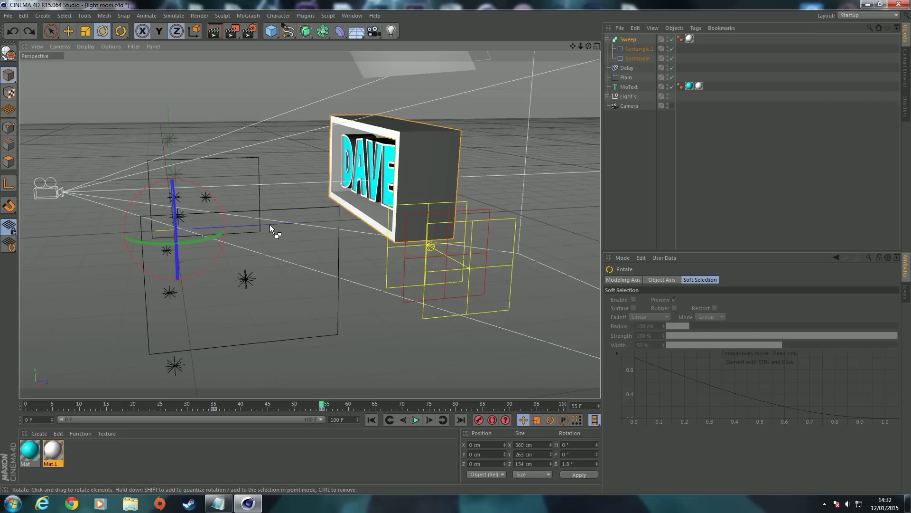
key(ctrl+z)
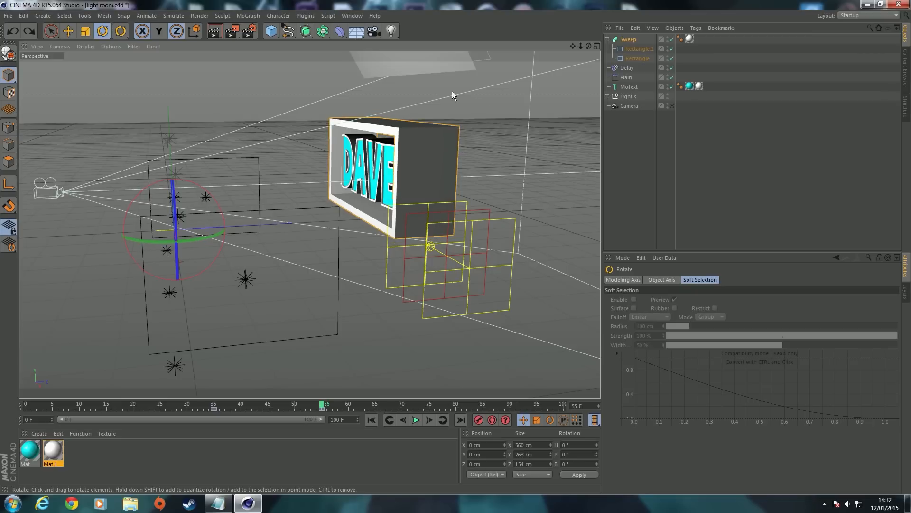
Move only the Sweep's axis to the centre of the frame, at about Y 145 cm and Z 591 cm
click(69, 32)
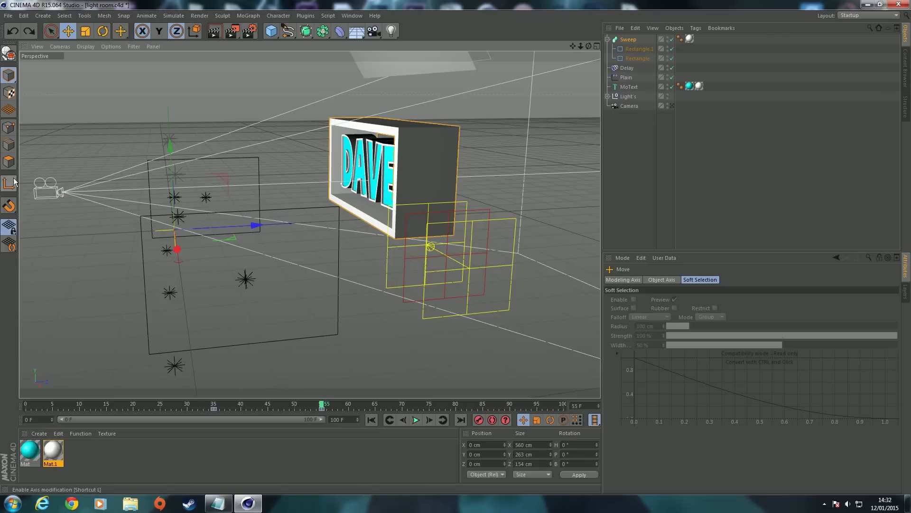
click(7, 184)
drag(254, 228, 448, 198)
drag(375, 136, 376, 88)
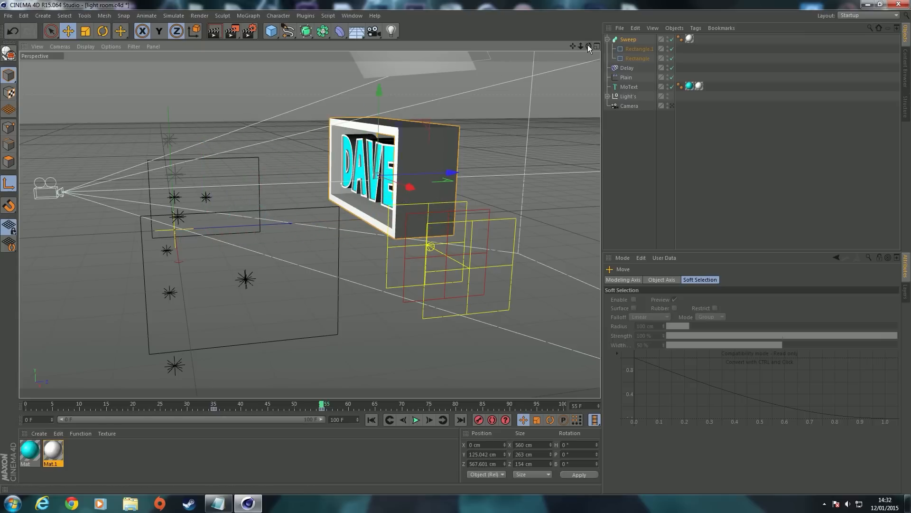
drag(587, 44, 481, 113)
drag(407, 180, 417, 176)
drag(335, 96, 334, 86)
drag(590, 45, 778, 61)
drag(580, 46, 604, 34)
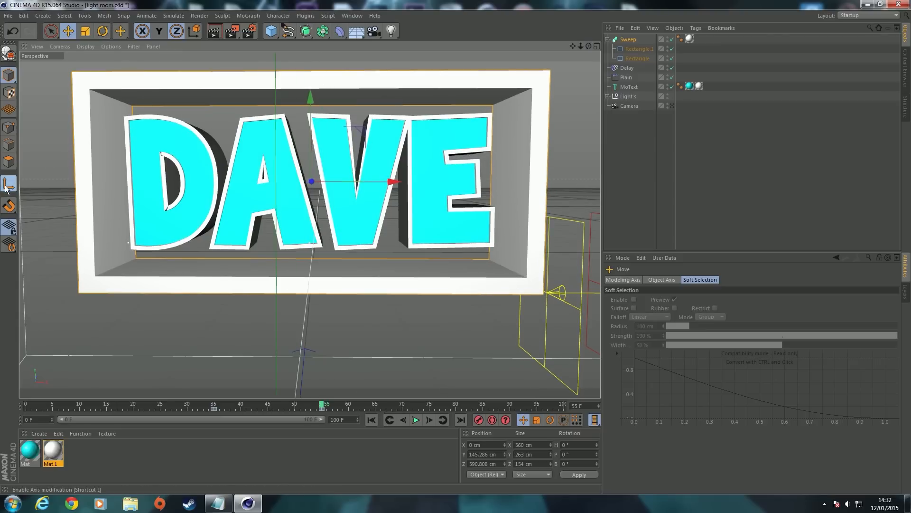
Try a pitch rotation of about 19° on the Sweep around its centred axis, and undo it
click(103, 32)
drag(294, 127, 390, 151)
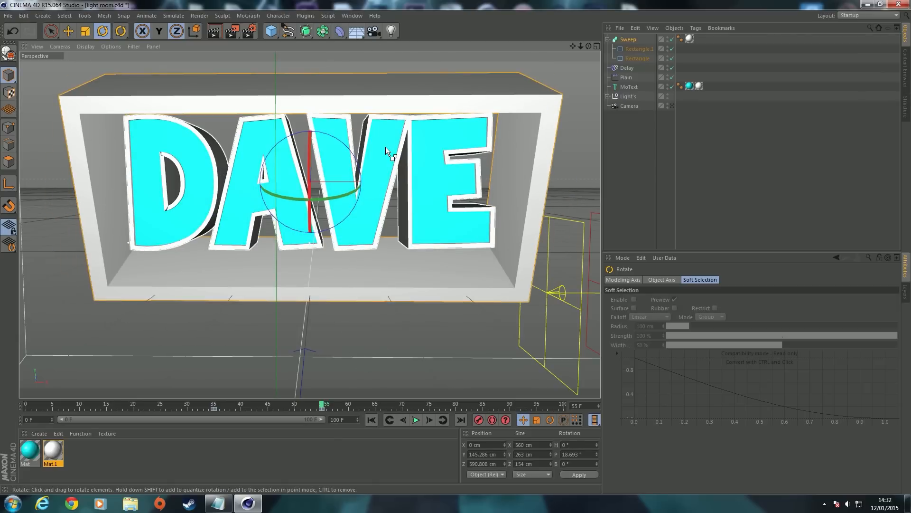
key(ctrl+z)
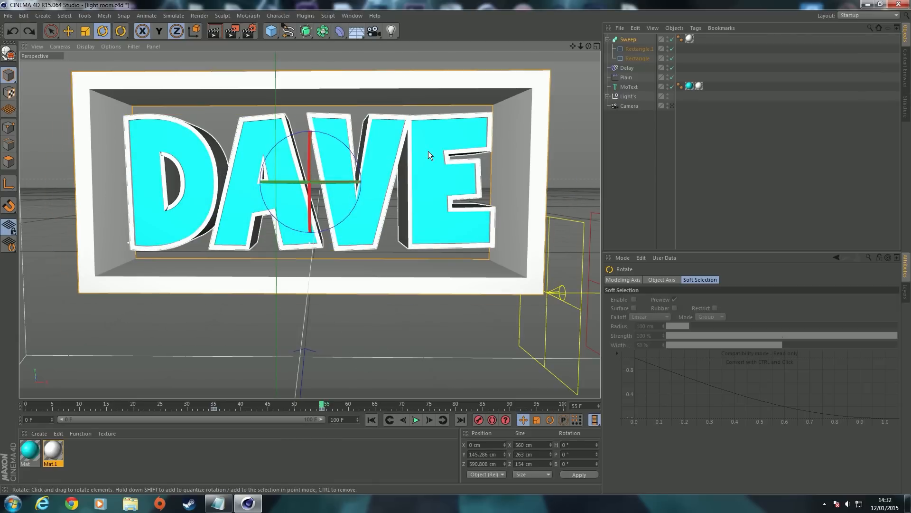
Restrict keyframe recording to rotation only and record a keyframe for the Sweep at frame 55
mouse_move(314, 403)
mouse_down()
mouse_move(237, 411)
mouse_move(321, 416)
mouse_up()
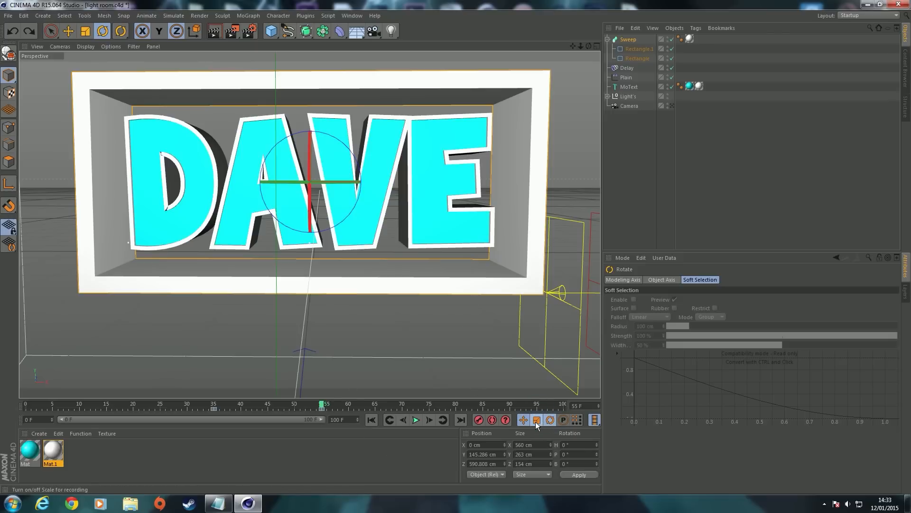
click(568, 421)
click(563, 420)
click(478, 420)
Record the Sweep rotated to a pitch of about 302° at frame 60, and move that keyframe to frame 85
drag(319, 405, 348, 406)
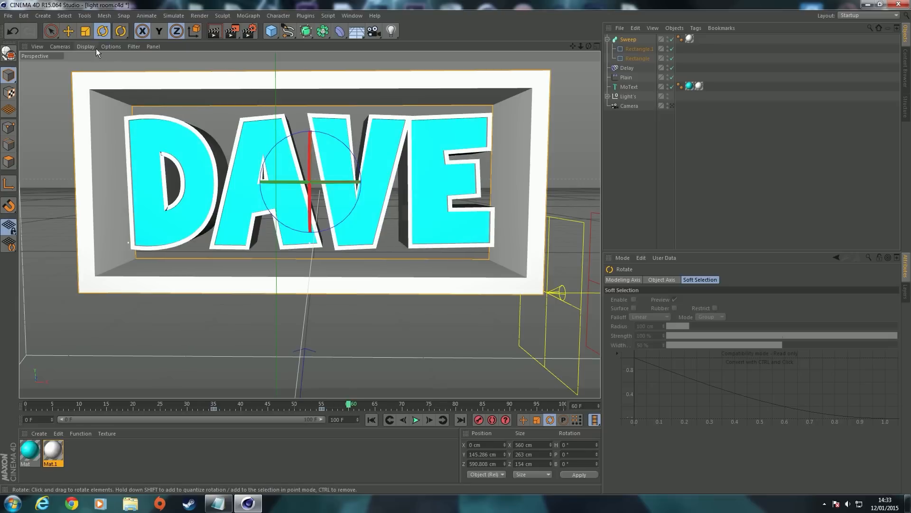
drag(354, 182, 318, 145)
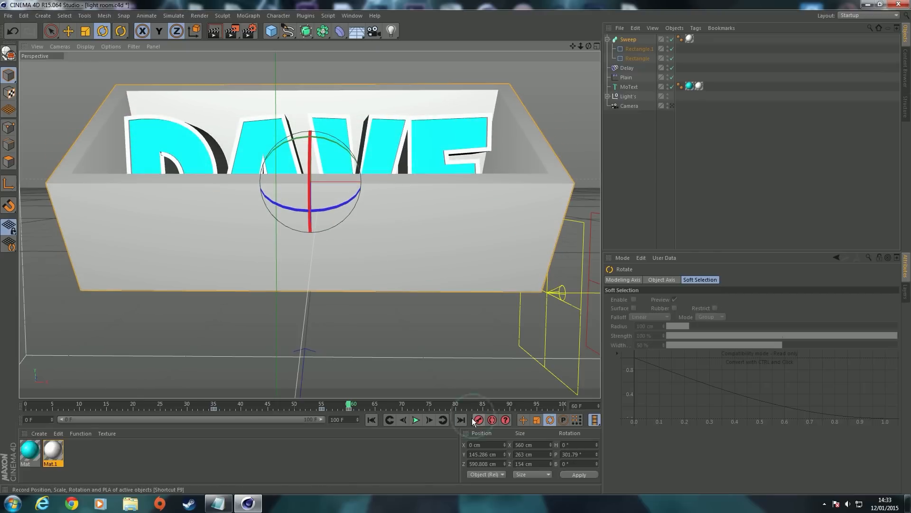
drag(363, 405, 296, 408)
drag(351, 409, 482, 409)
Play and scrub through the frame's rotation between the two rotation keyframes
click(416, 420)
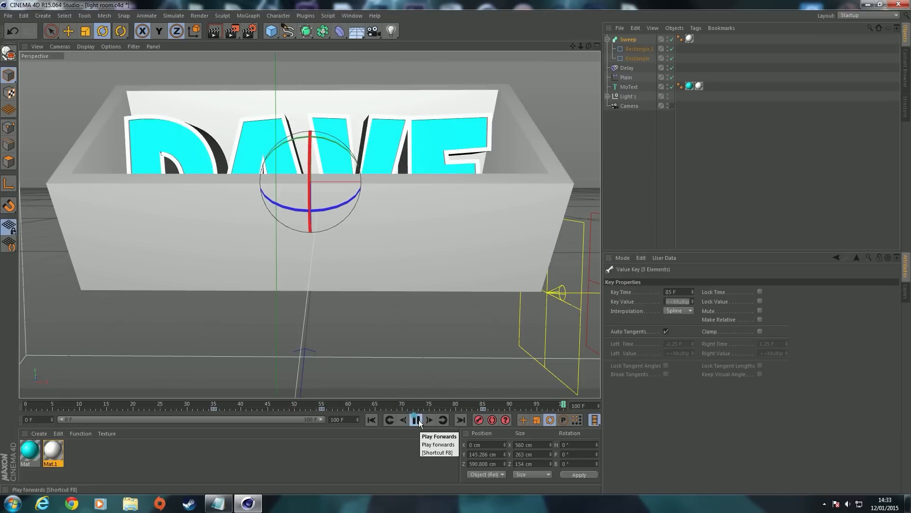
click(418, 420)
click(317, 405)
drag(317, 405, 496, 410)
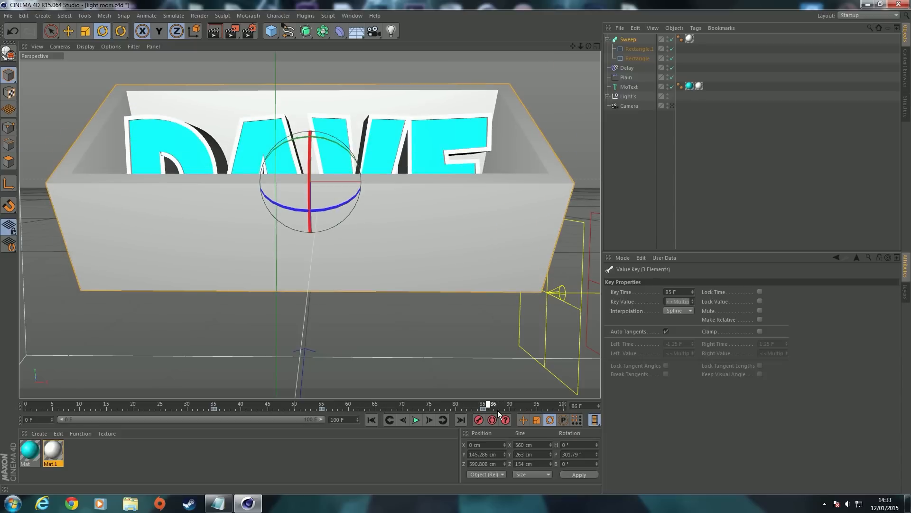
Extend the timeline to 200 frames and shift its visible range to frames 34–134
click(343, 422)
key(BackSpace)
text(200)
key(Return)
drag(163, 419, 209, 420)
Rotate the Sweep to a pitch of about 137° at frame 100 and record a rotation keyframe
drag(349, 400, 300, 404)
drag(386, 411, 393, 408)
drag(319, 205, 304, 5)
click(479, 422)
Rotate the Sweep to a pitch of about 218° at frame 115 and record a rotation keyframe
click(456, 405)
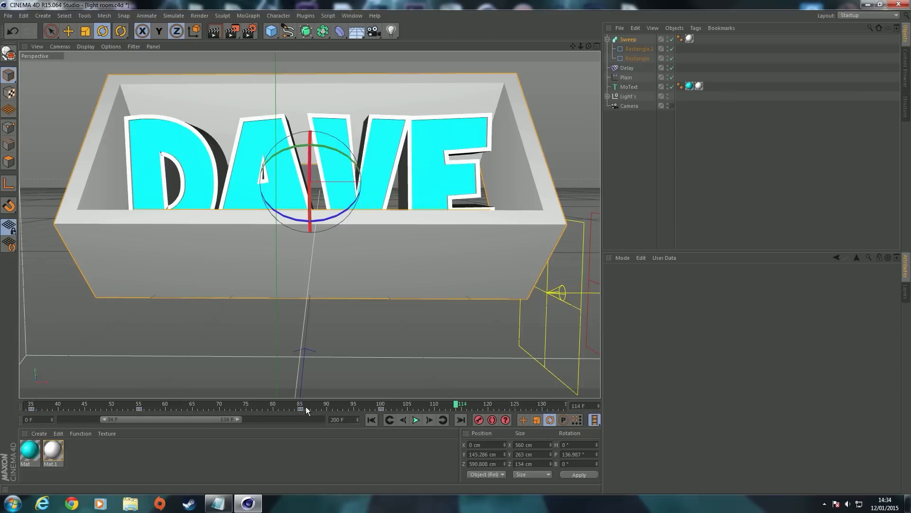
click(461, 404)
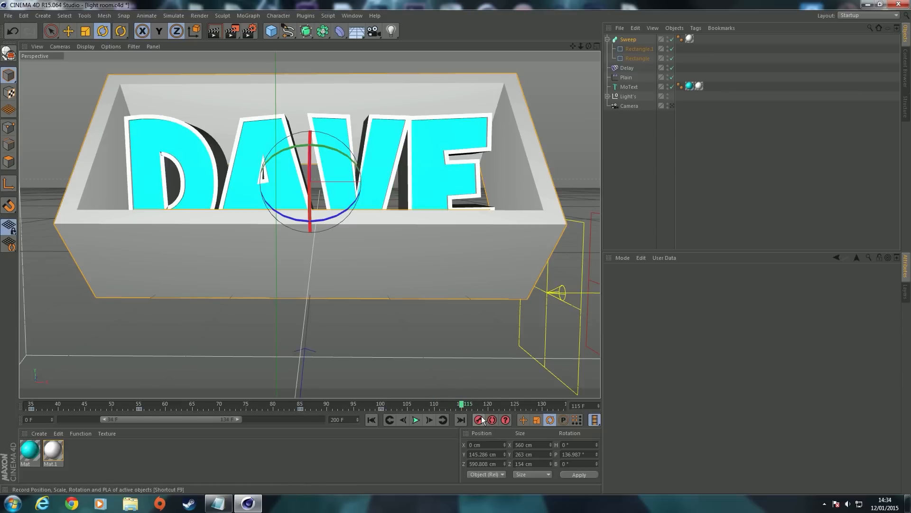
mouse_move(457, 407)
mouse_down()
mouse_move(267, 407)
mouse_move(339, 398)
mouse_move(186, 394)
mouse_move(100, 380)
mouse_move(465, 398)
mouse_up()
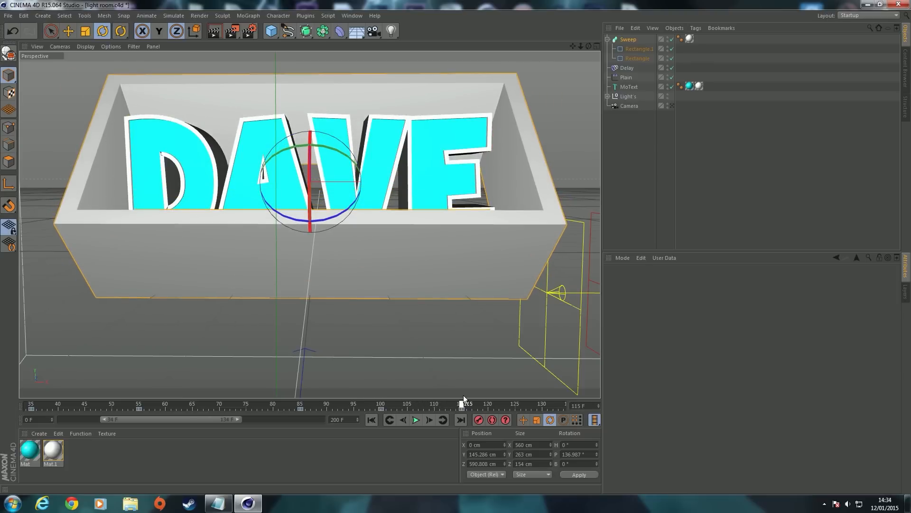
drag(308, 175, 326, 269)
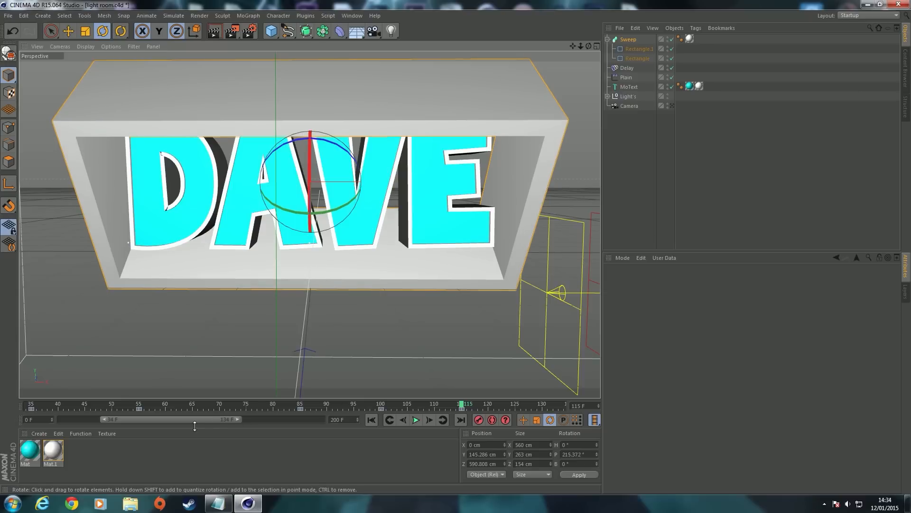
drag(185, 420, 242, 419)
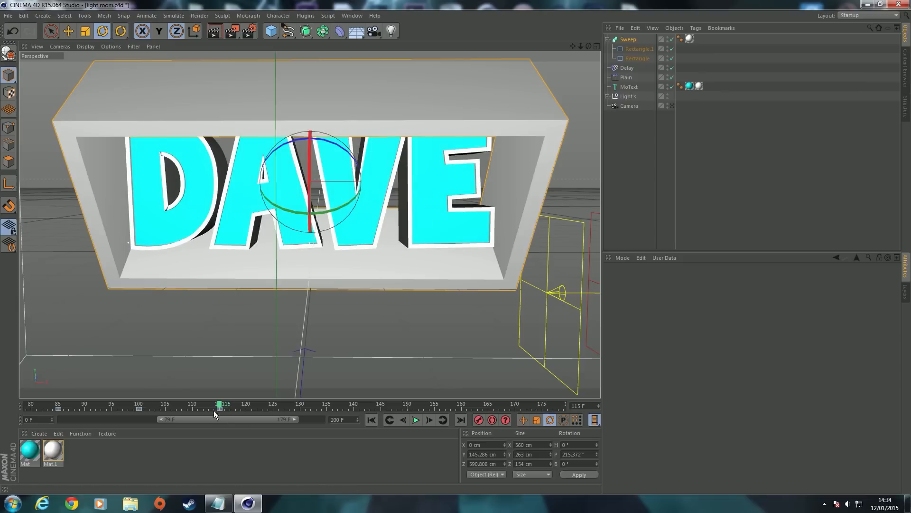
mouse_move(219, 406)
mouse_down()
mouse_move(94, 406)
mouse_move(219, 407)
mouse_up()
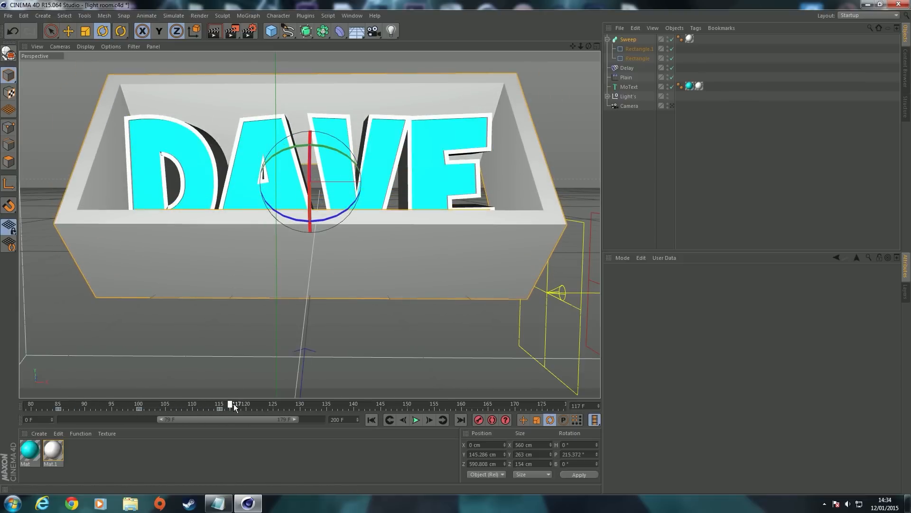
drag(418, 232, 381, 367)
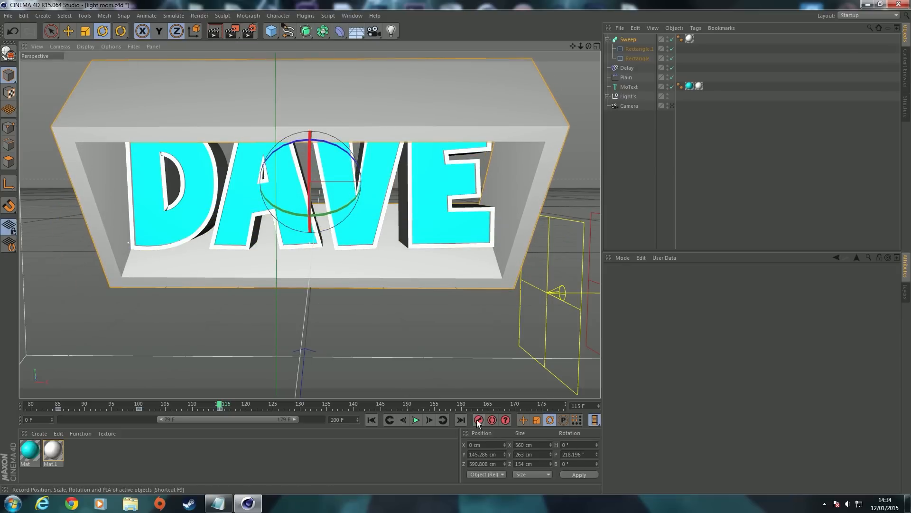
Keyframe the Sweep's pitch at about 170° on frame 130 and about 185° on frame 140
drag(226, 405, 302, 406)
drag(298, 195, 302, 131)
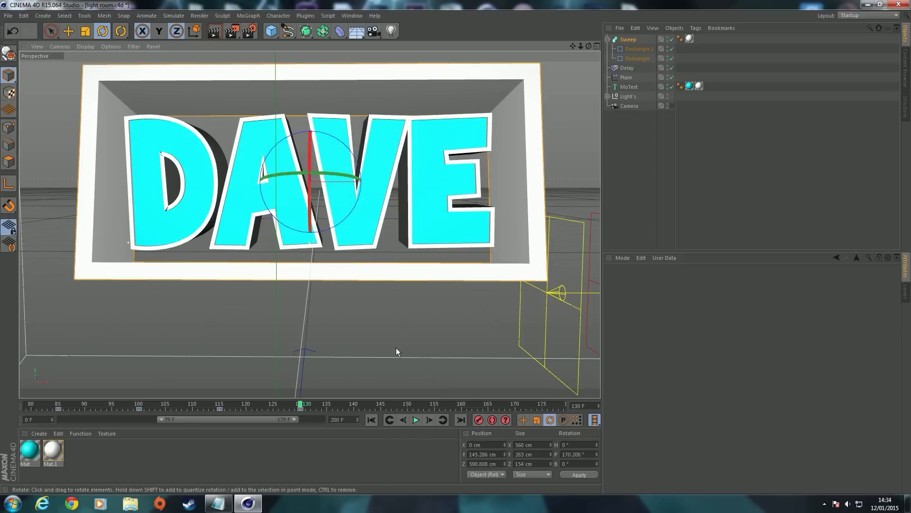
drag(300, 403, 352, 403)
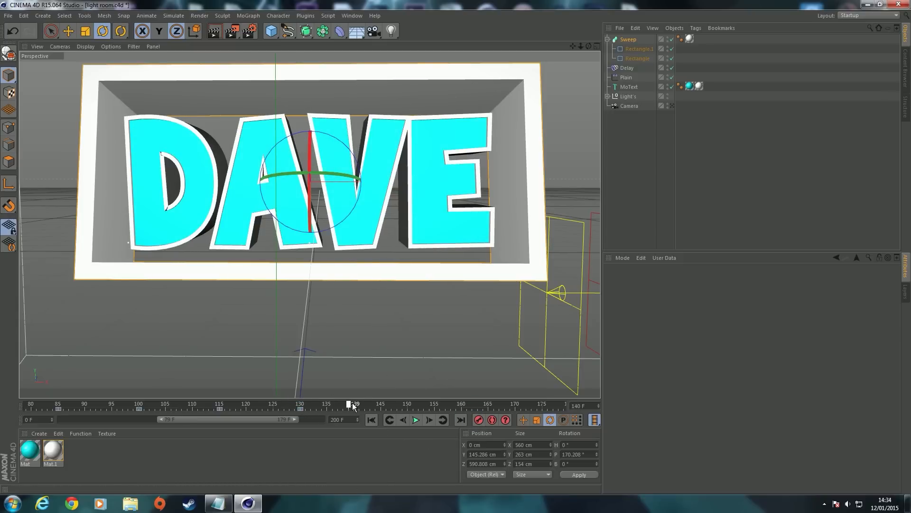
drag(312, 134, 309, 160)
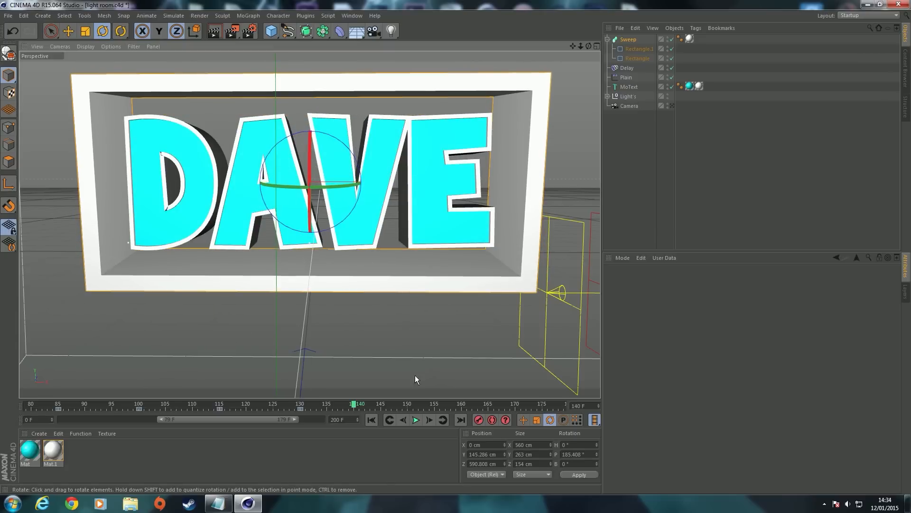
click(480, 421)
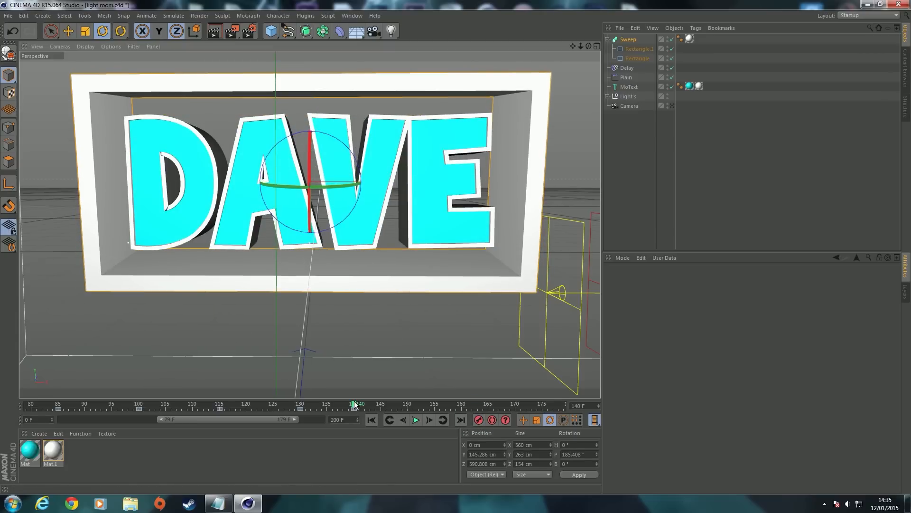
Rotate the Sweep to a pitch of about 182° at frame 150 and record the final settling keyframe
drag(368, 404, 407, 403)
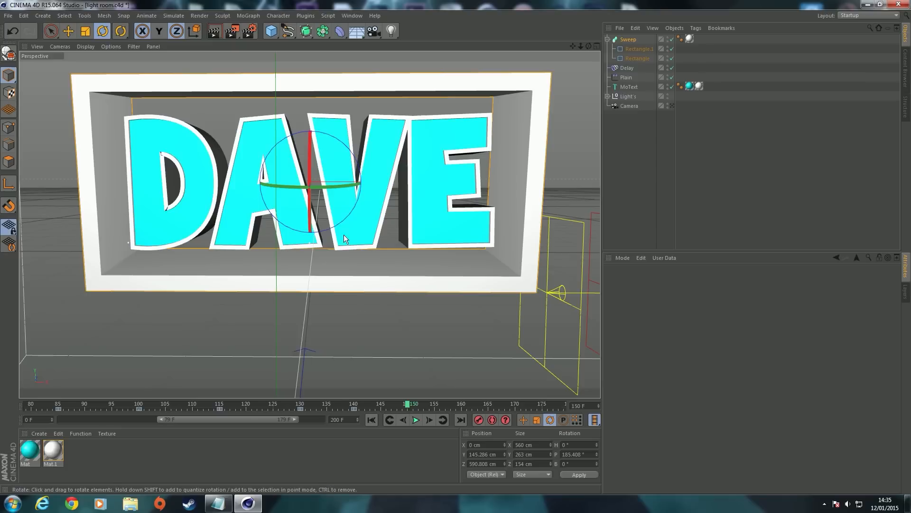
drag(310, 152, 310, 161)
click(480, 421)
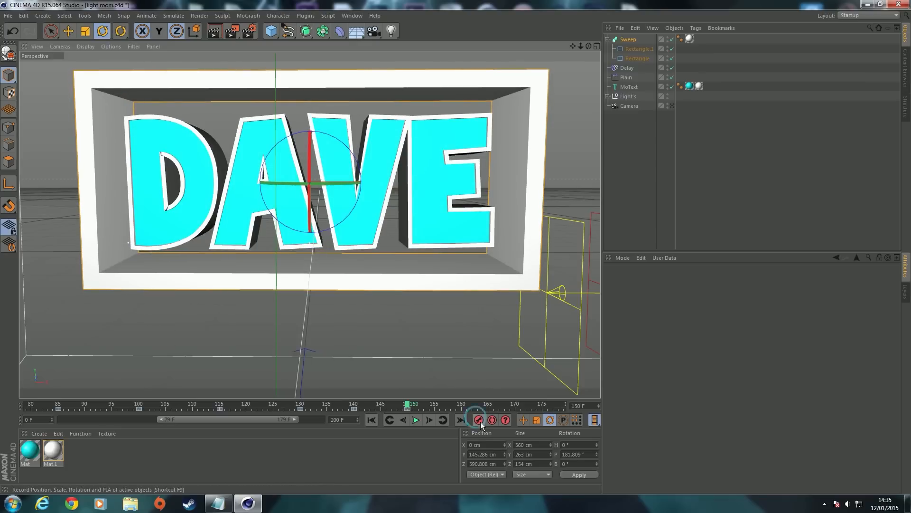
Play the whole animation from the first frame and check where the frame's swing should end
click(373, 422)
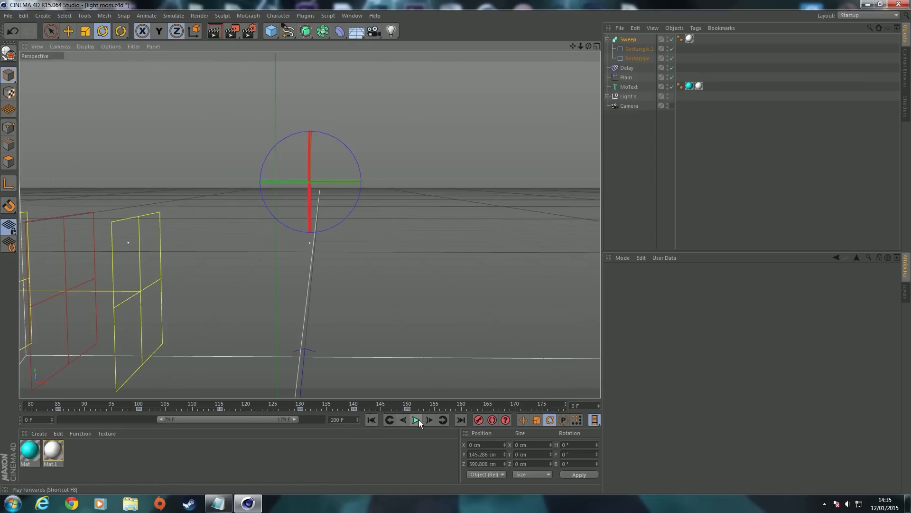
click(419, 420)
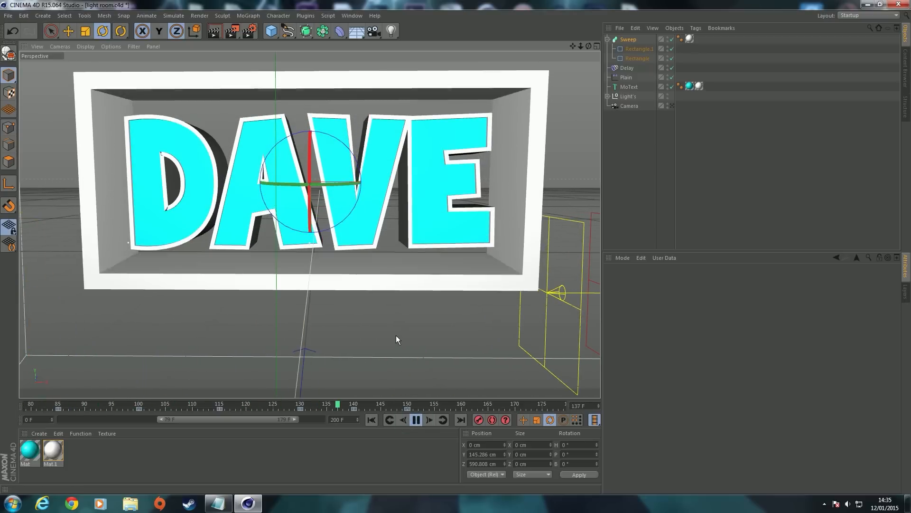
click(416, 420)
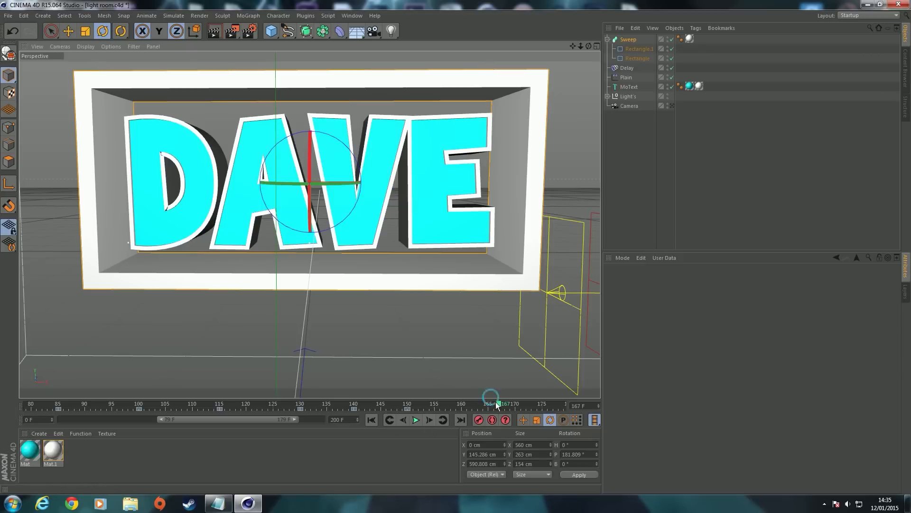
click(439, 402)
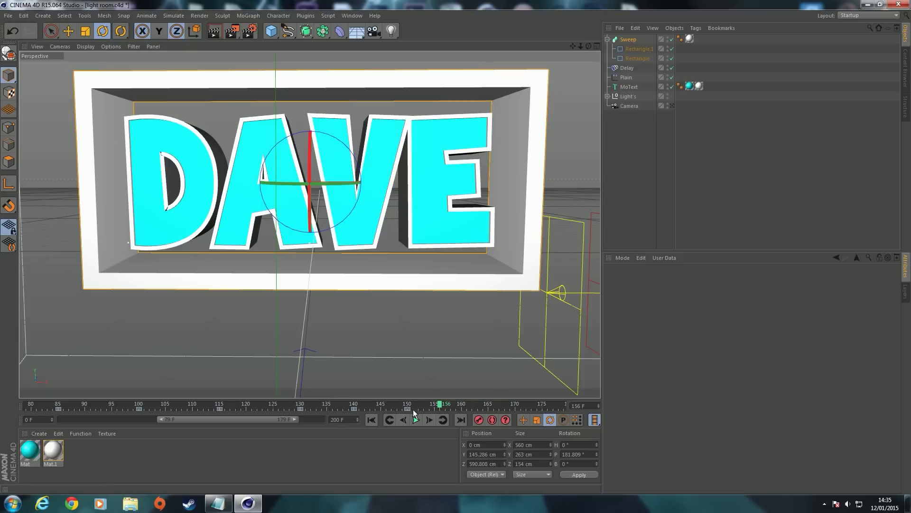
Shorten the timeline to 155 frames with its full range shown, and replay the animation from the first frame
click(341, 420)
key(BackSpace)
text(155)
click(346, 435)
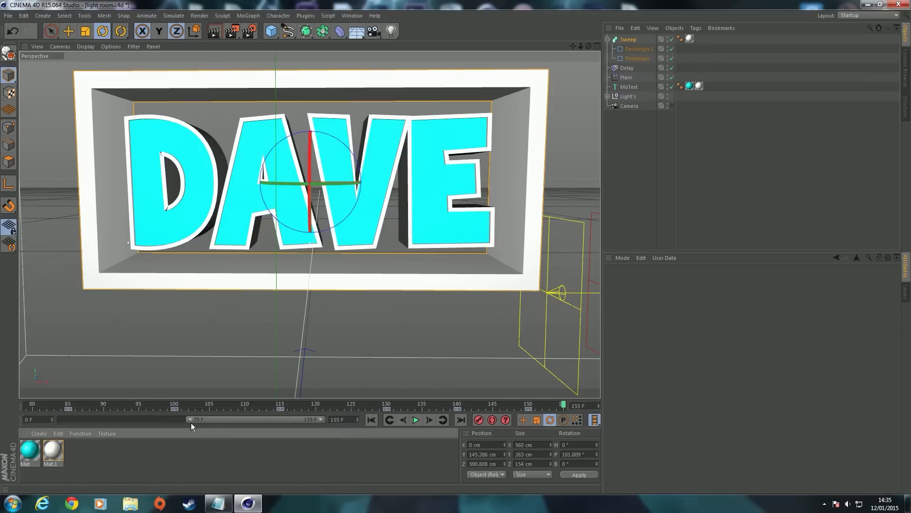
drag(185, 419, 59, 419)
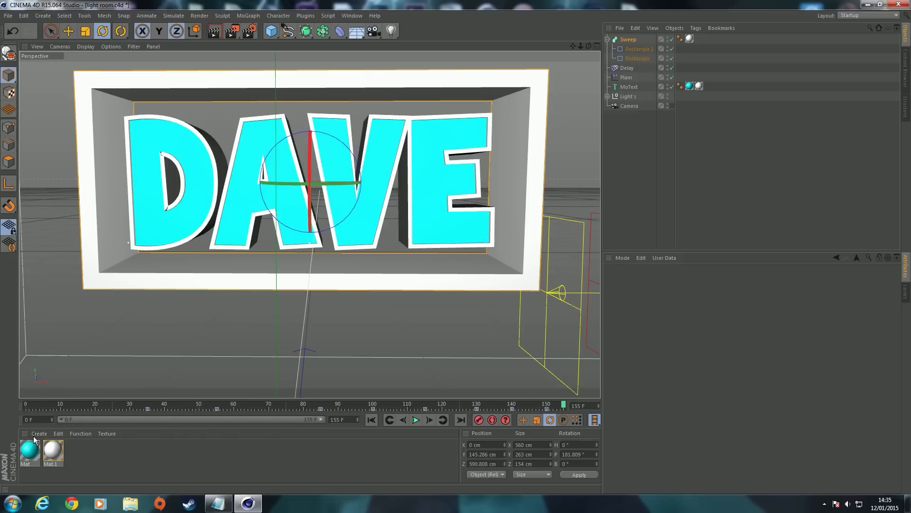
click(375, 420)
click(415, 421)
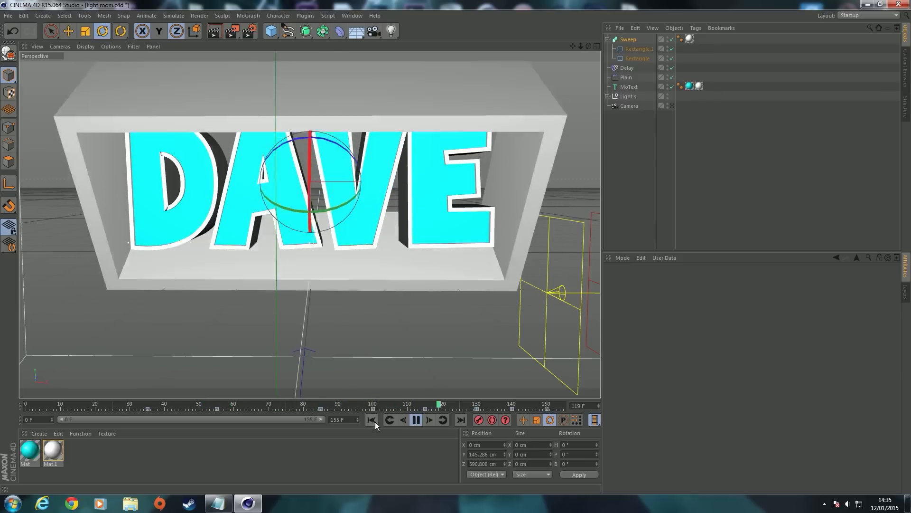
Stop the playback, move to frame 75 and render a preview of the letters inside the frame
click(418, 421)
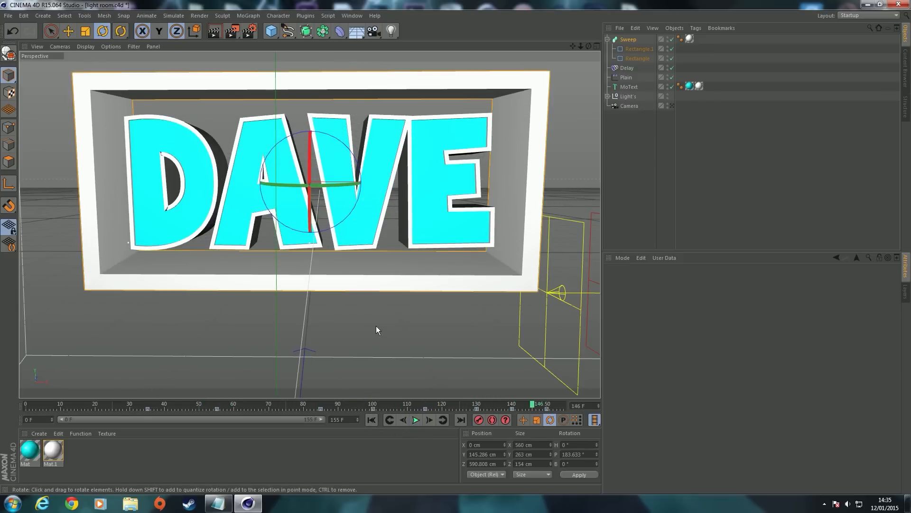
drag(300, 402, 257, 405)
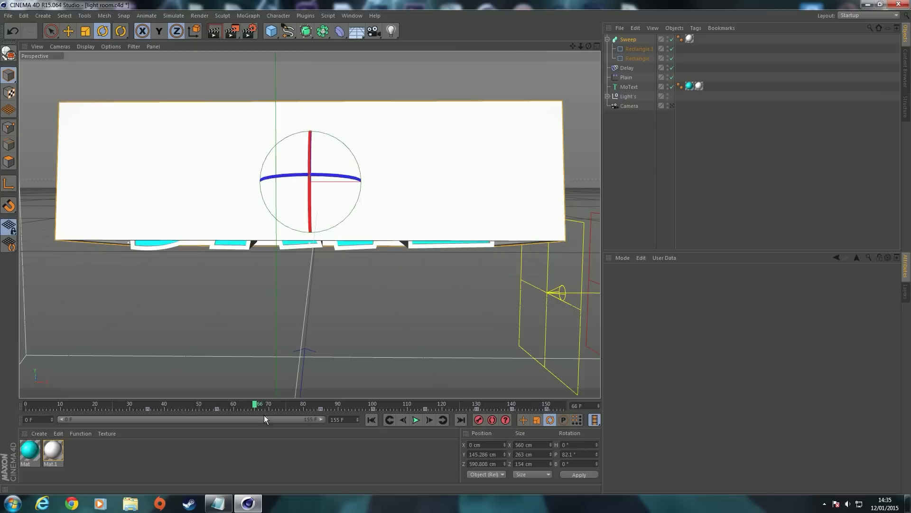
click(321, 408)
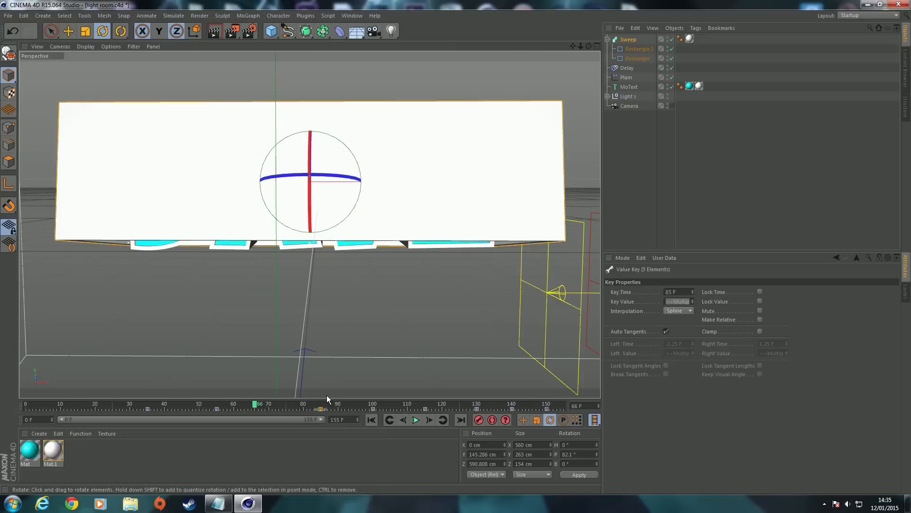
drag(267, 404, 285, 393)
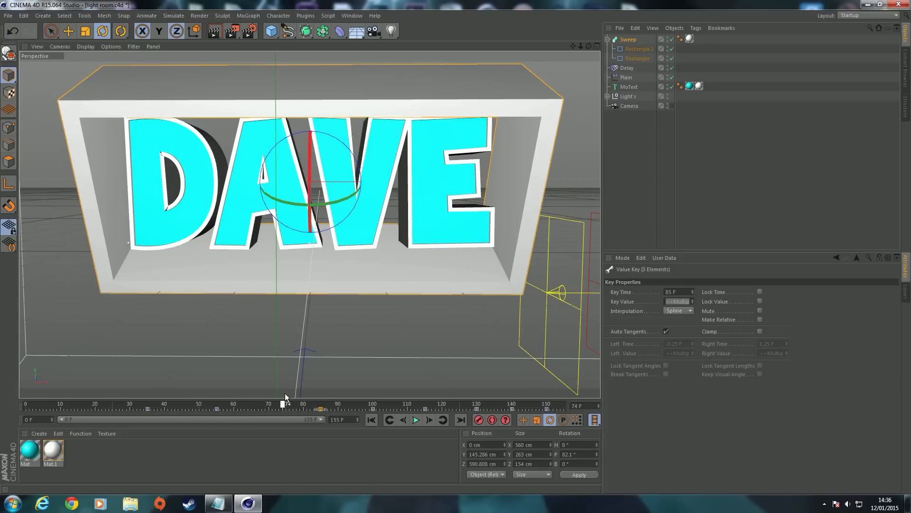
click(217, 35)
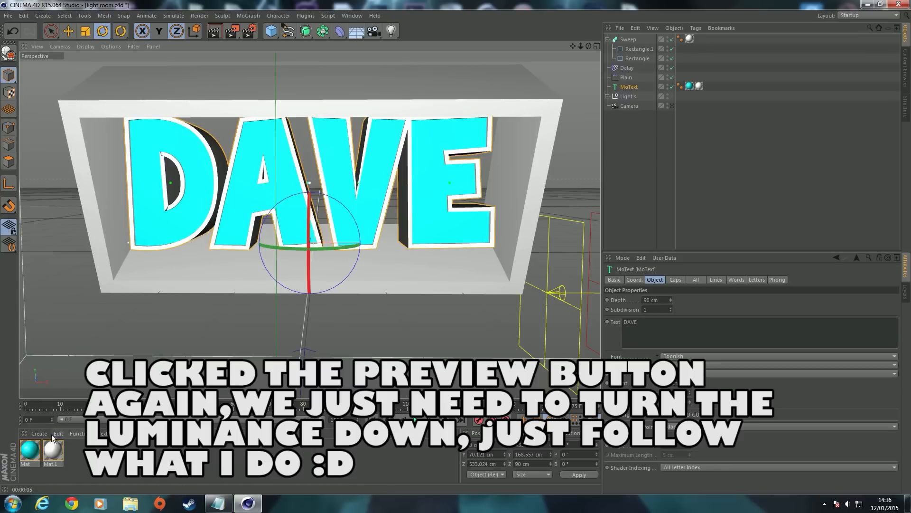
Lower the cyan material's luminance brightness to 7% and render a new preview of the view
double_click(30, 450)
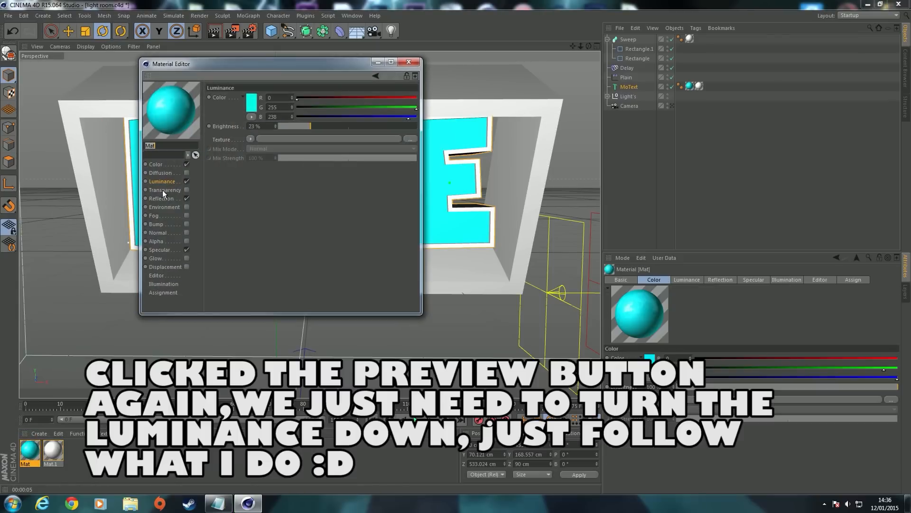
click(167, 180)
drag(286, 123, 289, 125)
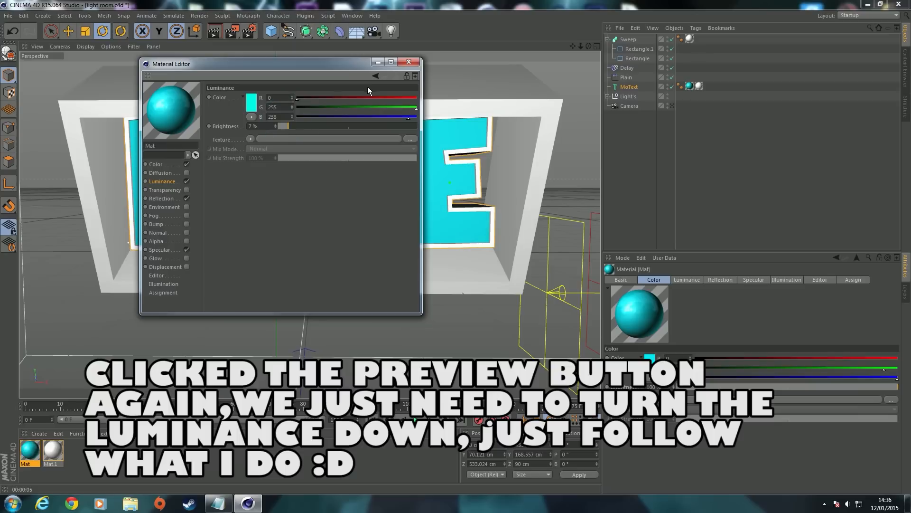
click(409, 63)
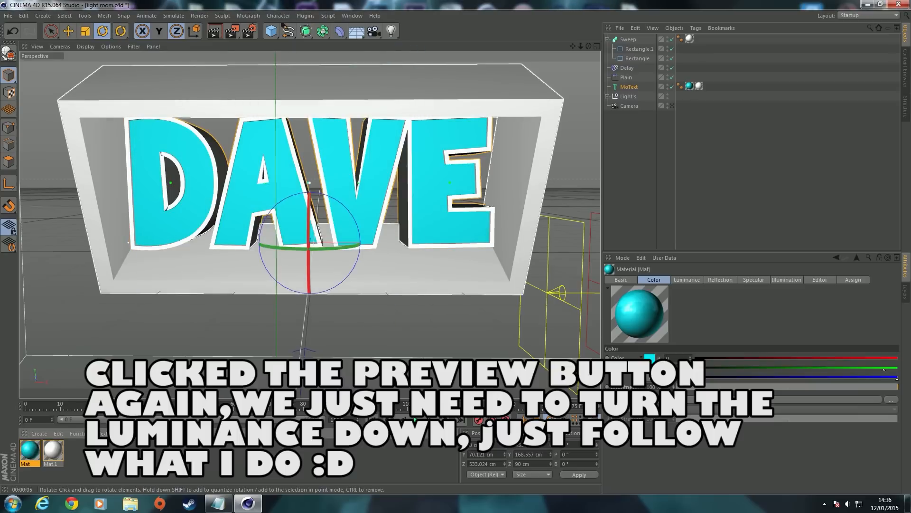
click(215, 35)
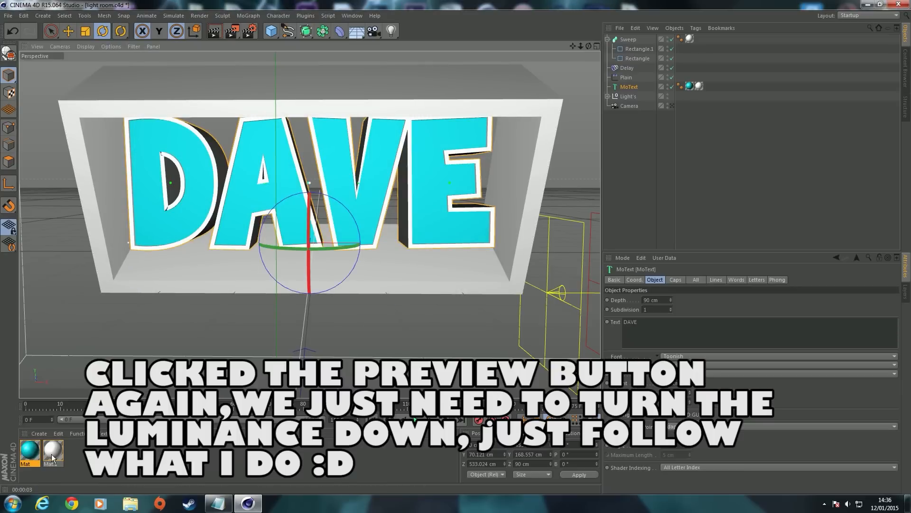
Lower the white material's luminance brightness to about 8% and check the result with a preview render
double_click(52, 460)
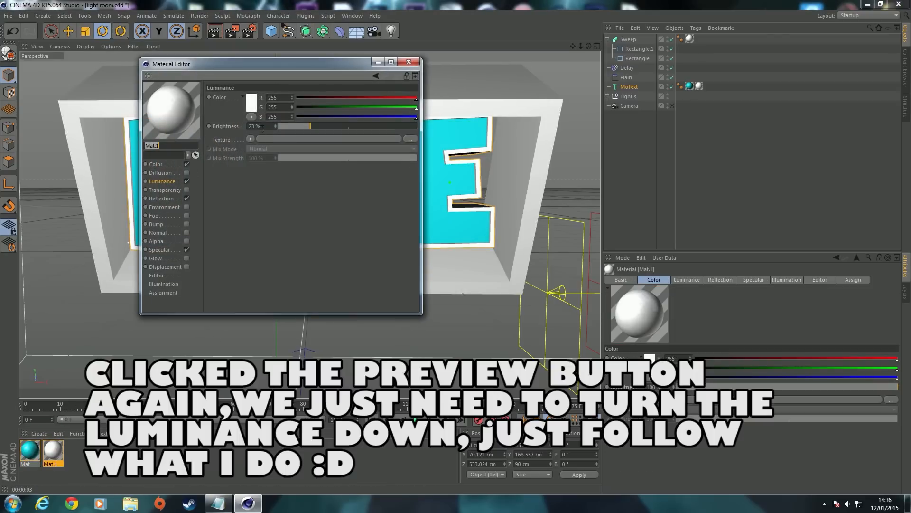
drag(281, 122, 286, 124)
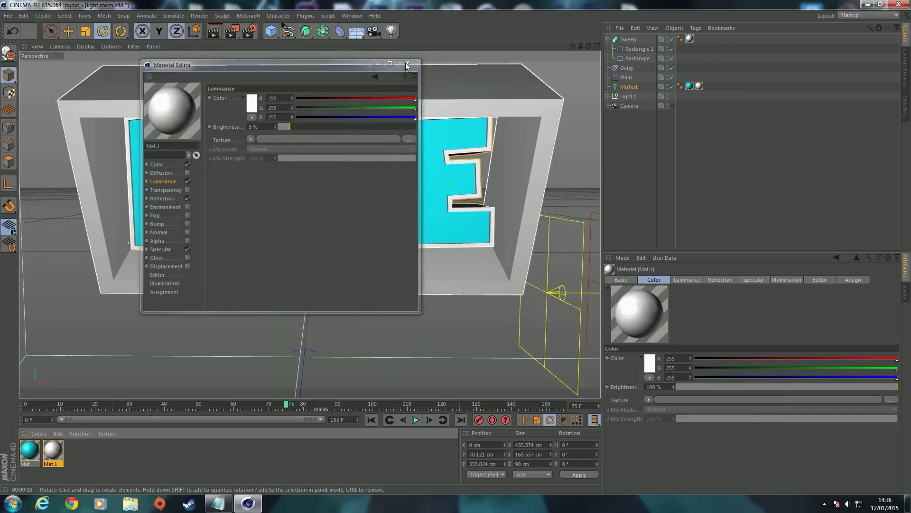
click(407, 63)
click(214, 31)
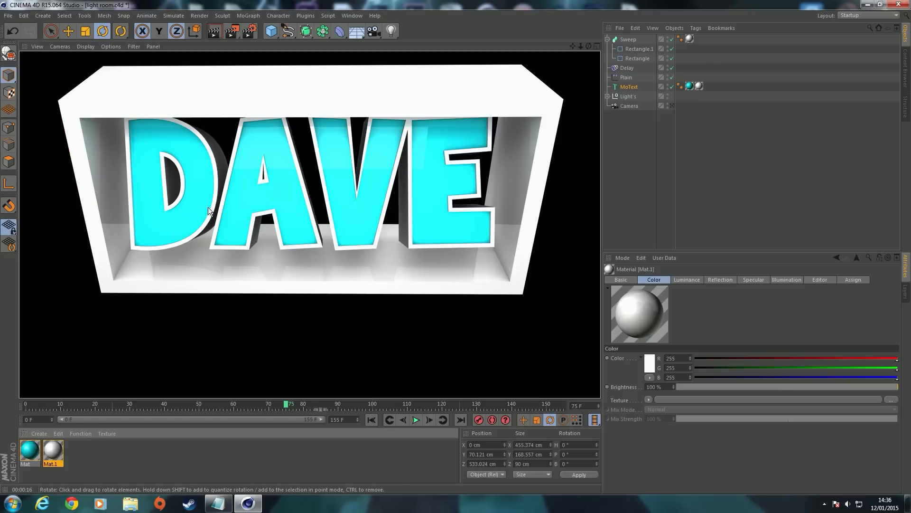
click(255, 284)
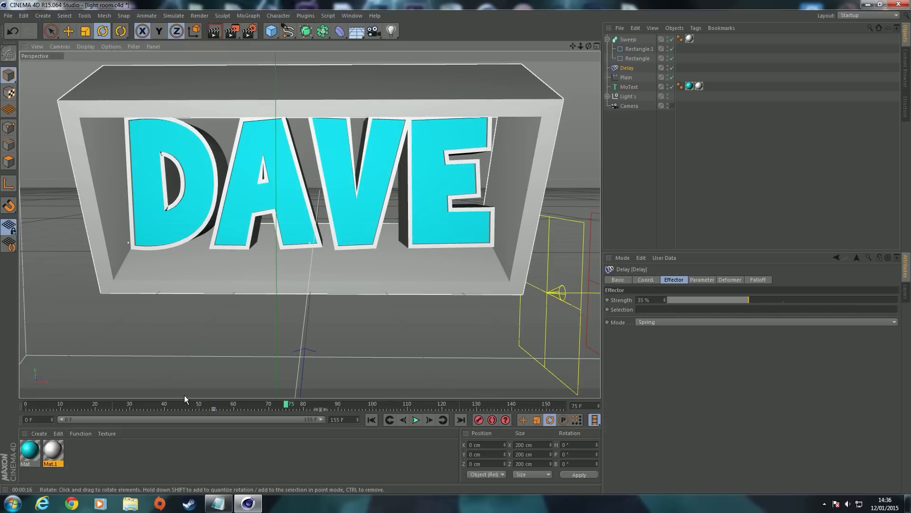
Return to the first frame, review the render output settings and render the animation to the Picture Viewer
drag(277, 404, 28, 405)
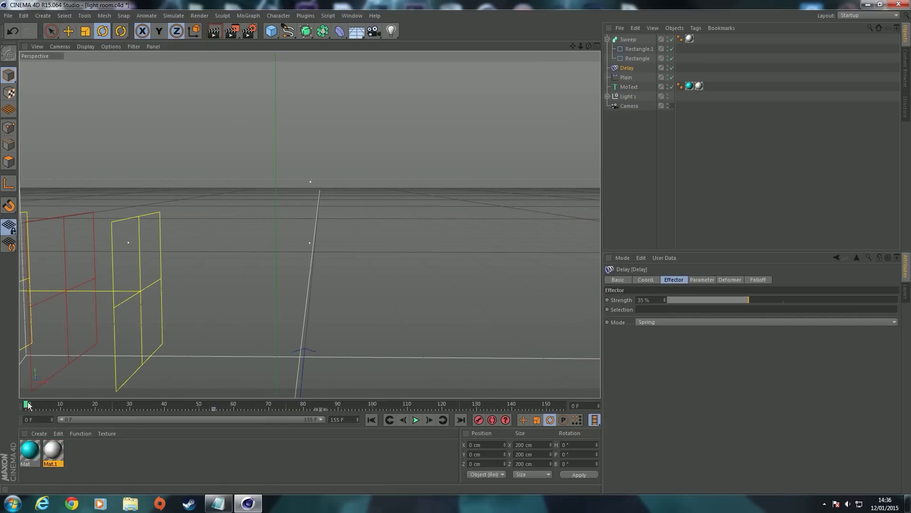
click(248, 31)
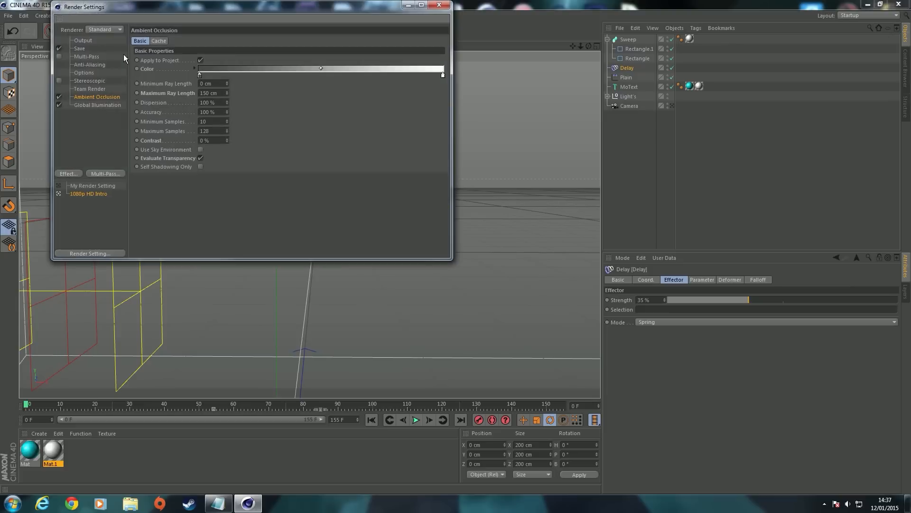
click(85, 41)
click(439, 5)
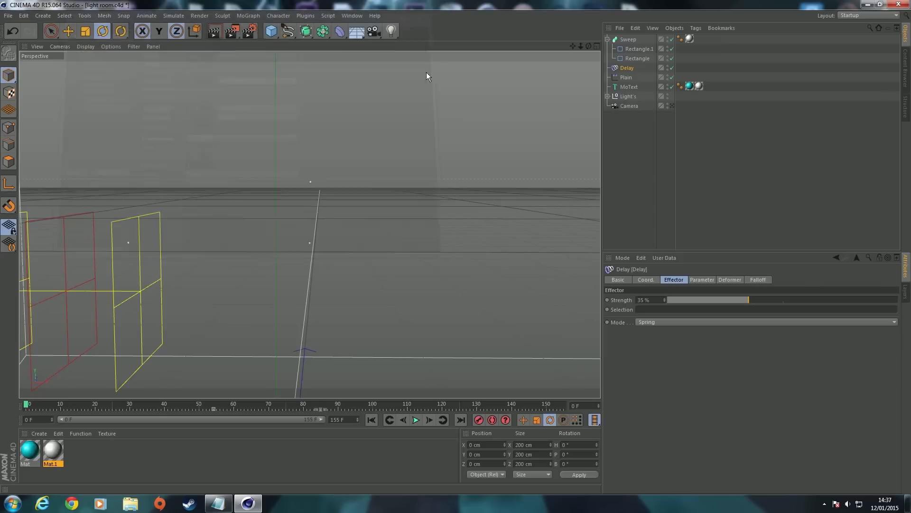
click(235, 32)
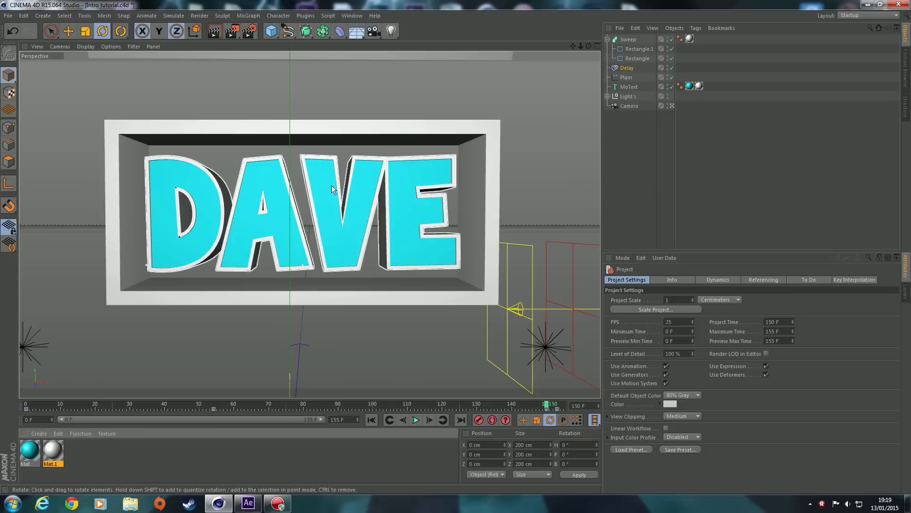
Save the project on the Desktop as Intro tutorial.c4d, replacing the existing file, and close Cinema 4D
click(8, 15)
click(32, 103)
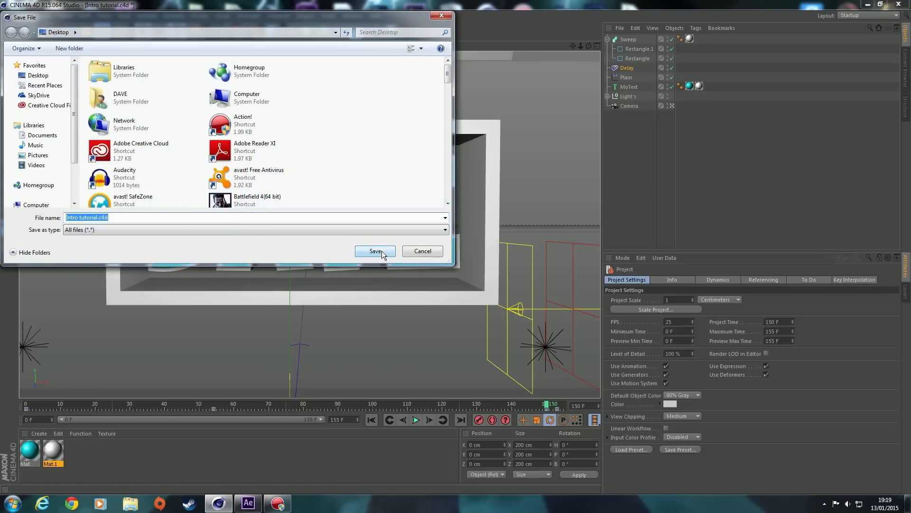
click(382, 251)
click(477, 252)
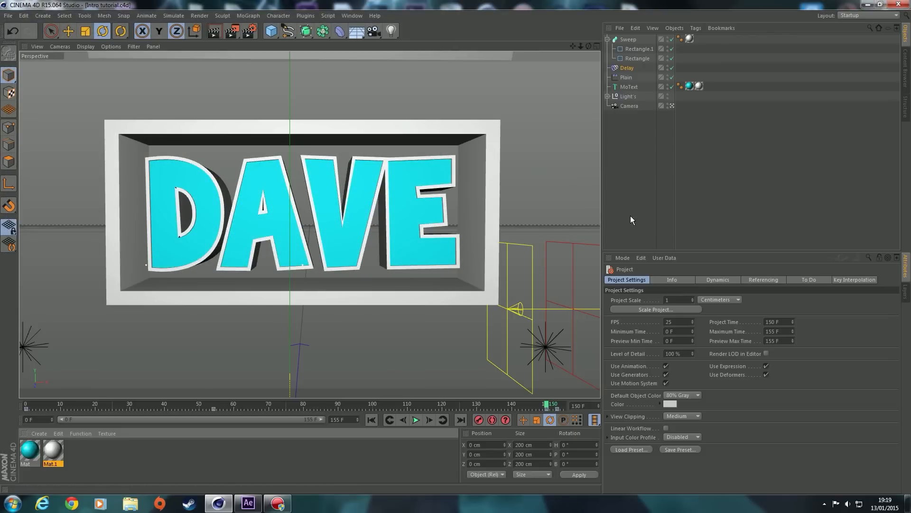
click(898, 4)
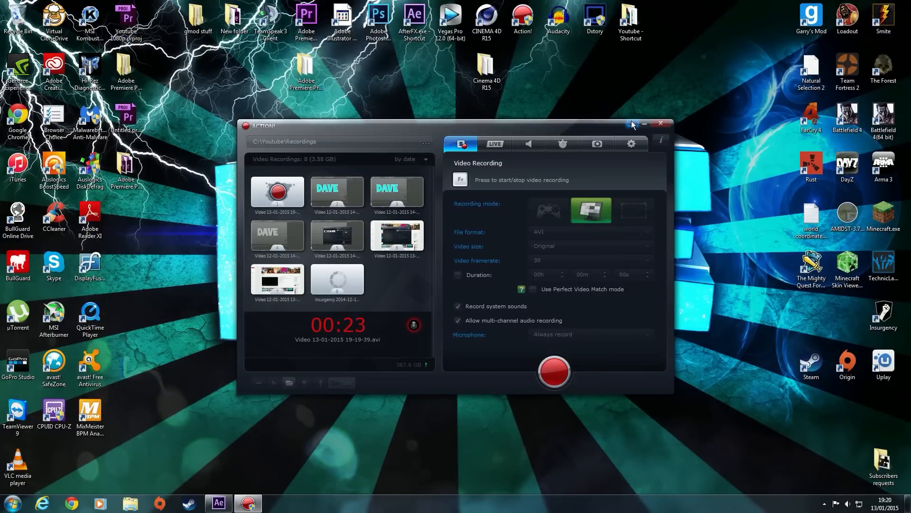
click(631, 122)
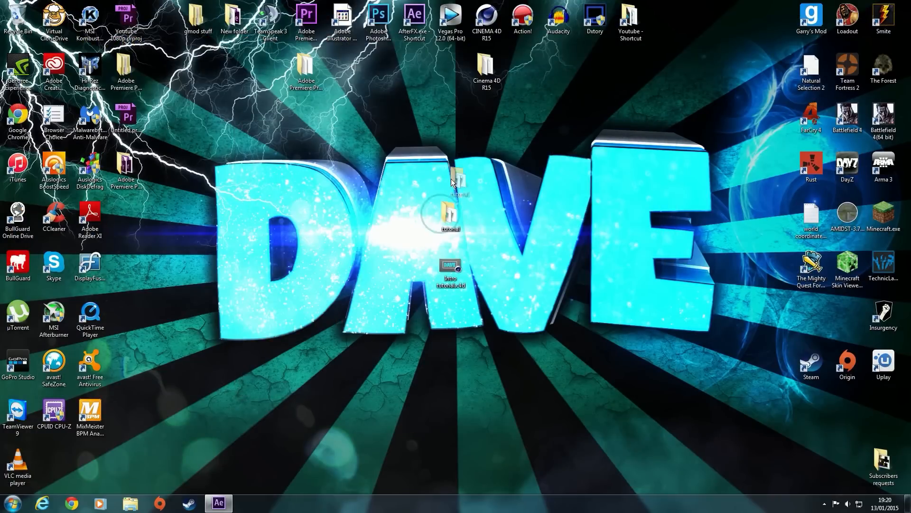
Open the tutorial folder on the desktop and look through its rendered PNG sequence from start to end
double_click(454, 215)
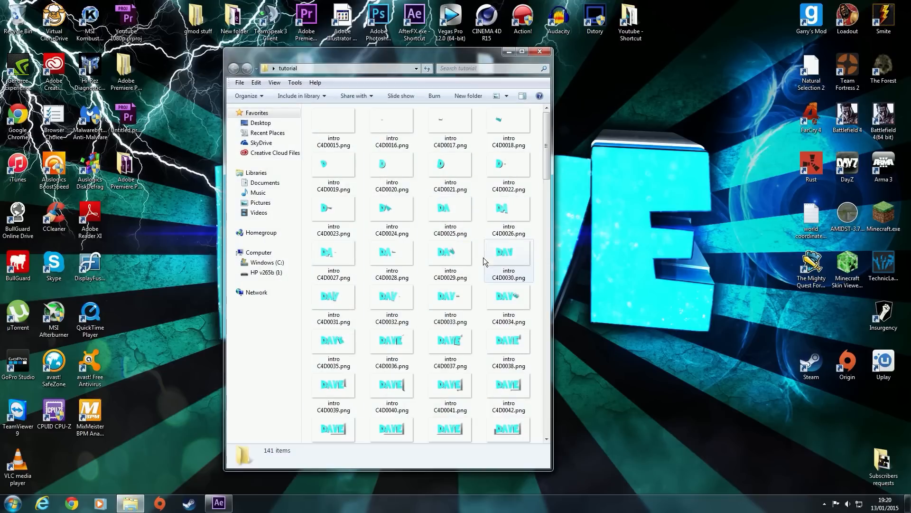
mouse_move(548, 142)
mouse_down()
mouse_move(548, 245)
mouse_move(546, 138)
mouse_up()
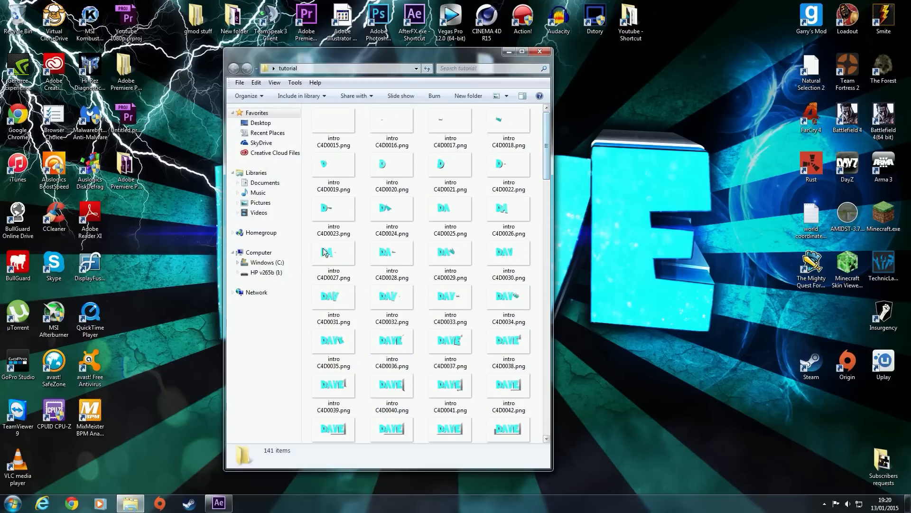
scroll(309, 260, down, 15)
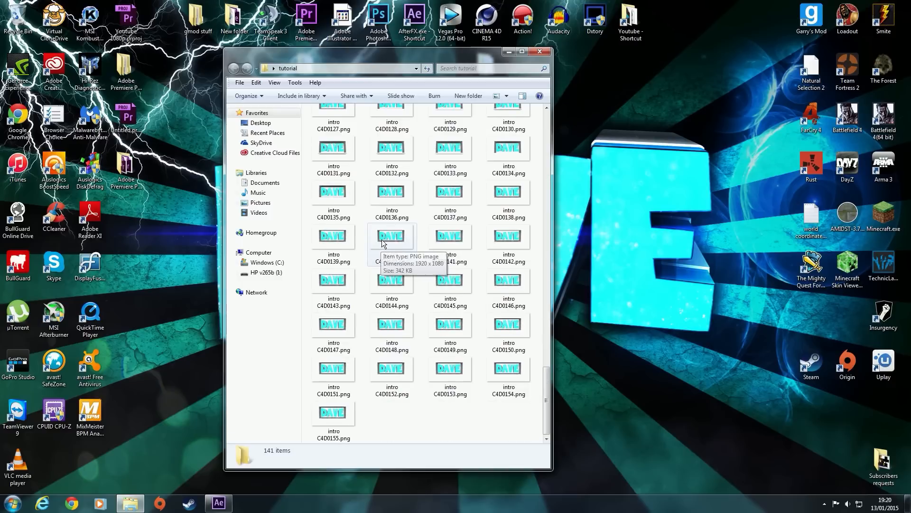
drag(547, 403, 545, 124)
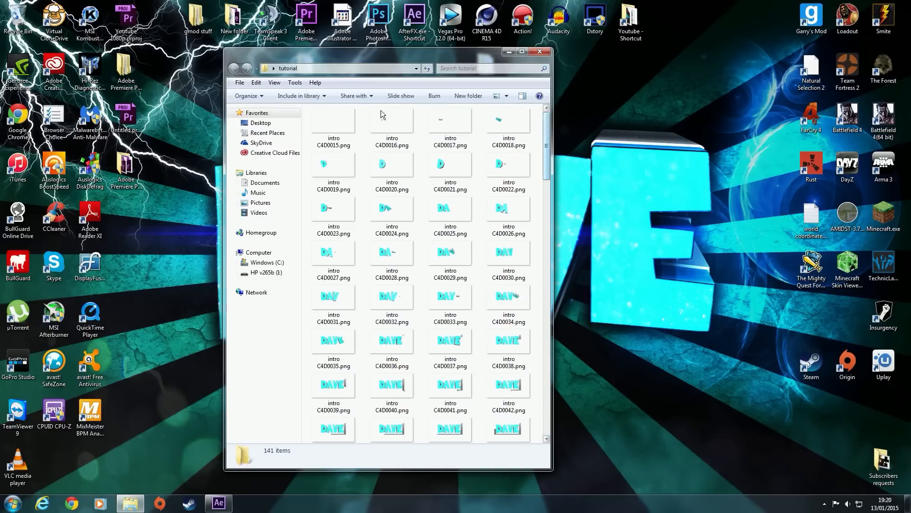
Step through the rendered images from intro C4D0015.png to intro C4D0054.png, checking how the letters and frame animate
double_click(341, 128)
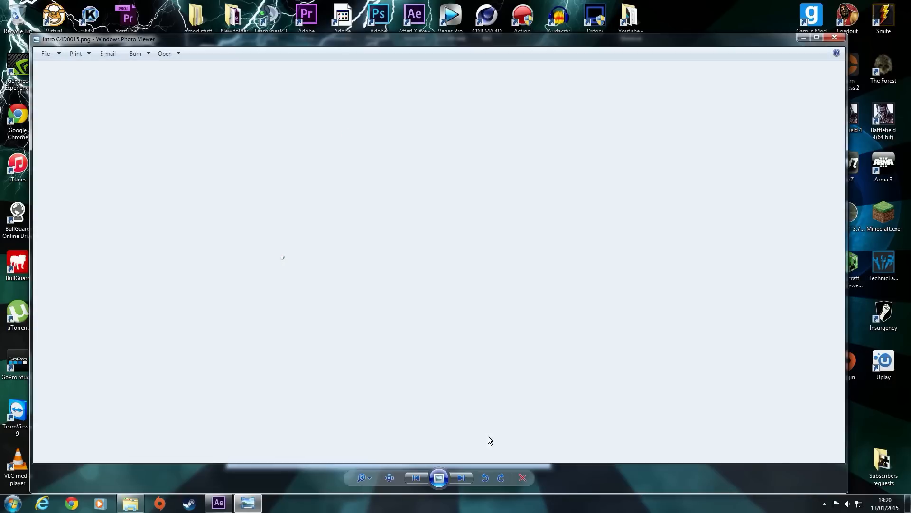
click(458, 477)
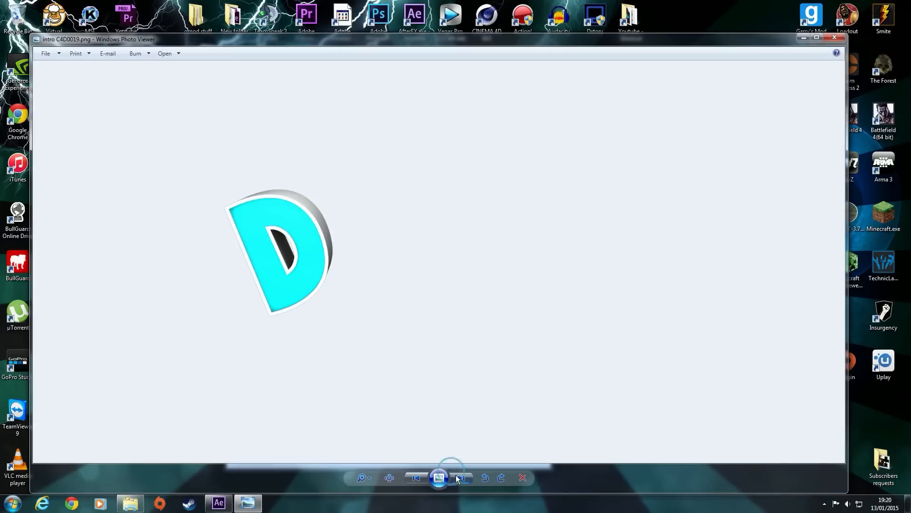
click(457, 477)
click(457, 477)
click(457, 477)
click(458, 478)
click(458, 478)
click(461, 477)
click(461, 477)
click(461, 477)
click(460, 476)
click(460, 477)
click(461, 478)
click(460, 478)
click(460, 477)
click(459, 477)
click(459, 478)
click(460, 478)
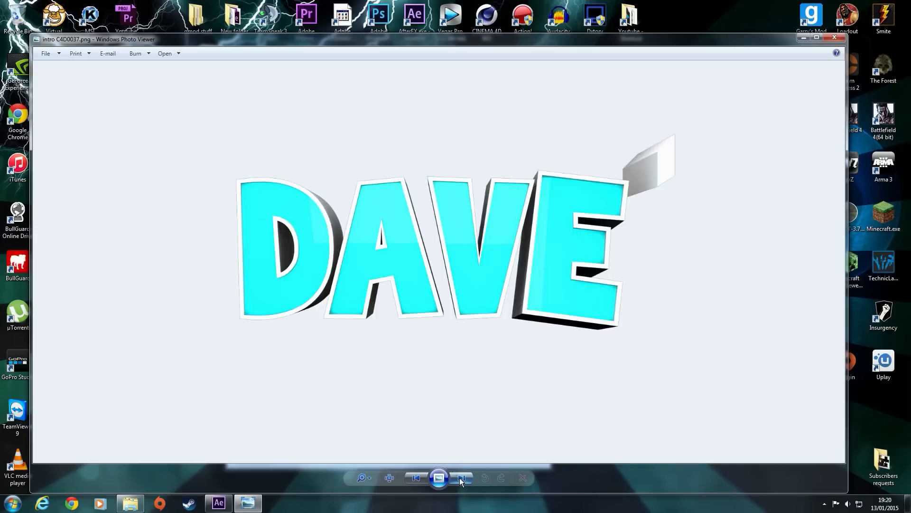
click(460, 478)
click(460, 478)
click(459, 477)
click(460, 478)
click(460, 477)
click(459, 478)
click(459, 478)
click(460, 479)
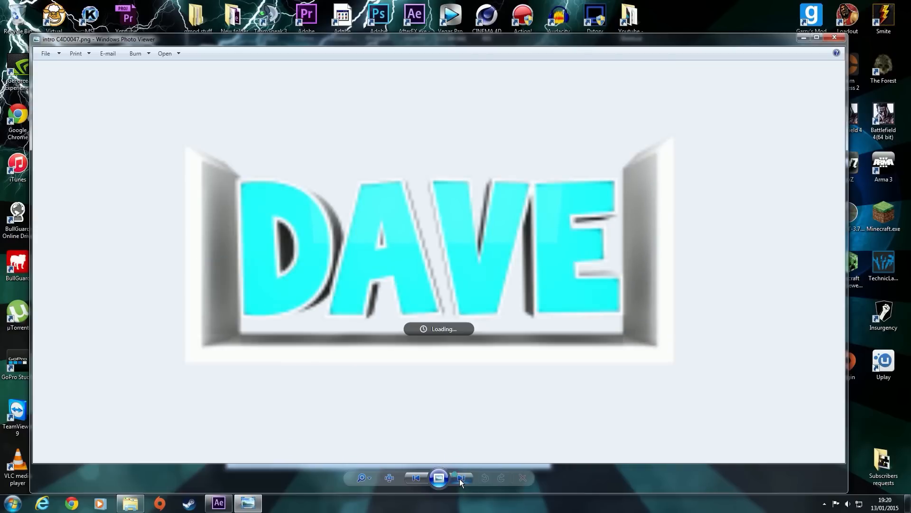
click(459, 478)
click(460, 478)
click(459, 478)
click(459, 478)
click(459, 479)
click(459, 479)
click(459, 479)
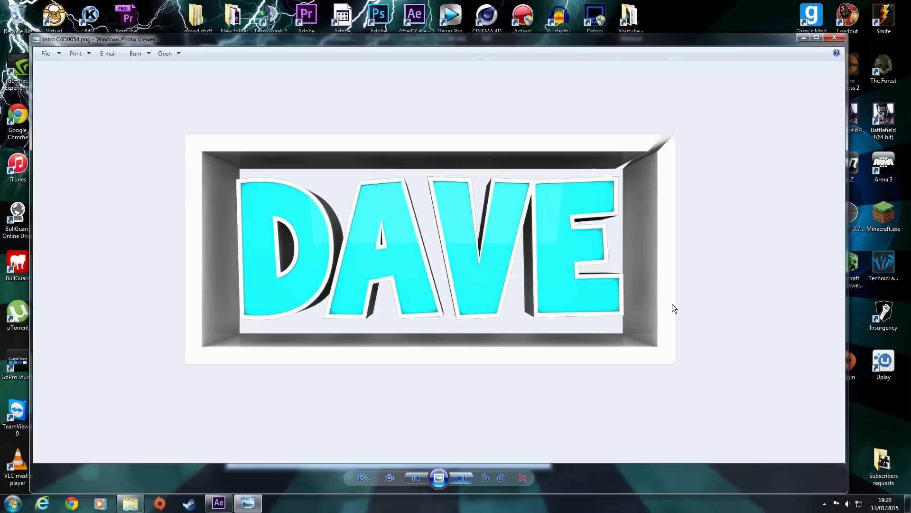
click(834, 37)
click(508, 52)
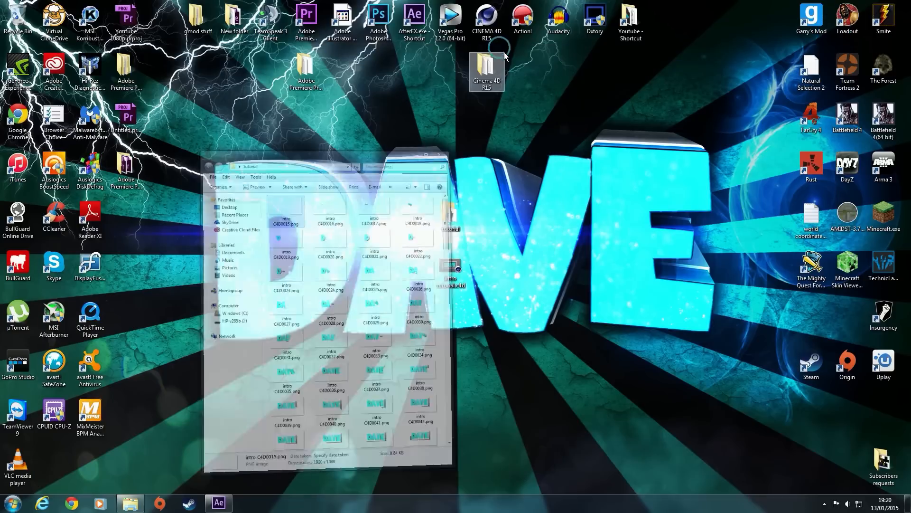
Switch to After Effects and create a new 1920 x 1080 composition at 30 frames per second
click(218, 504)
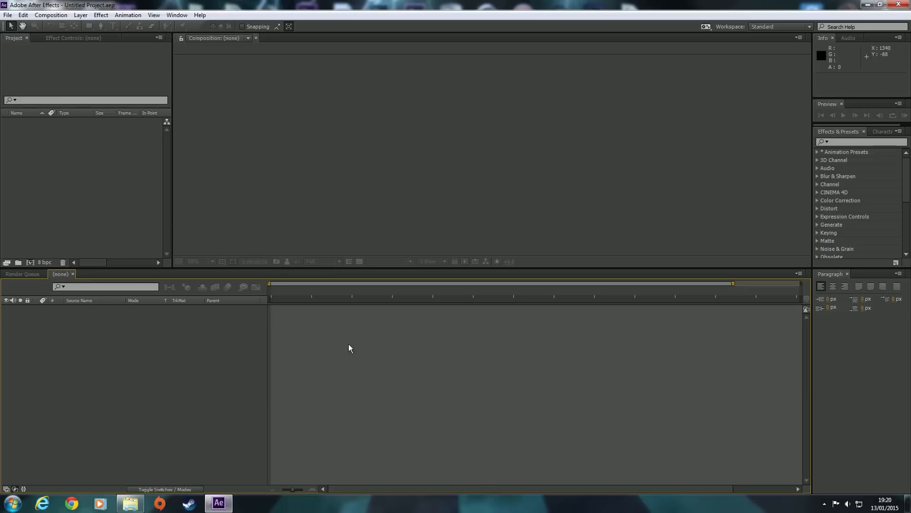
double_click(53, 212)
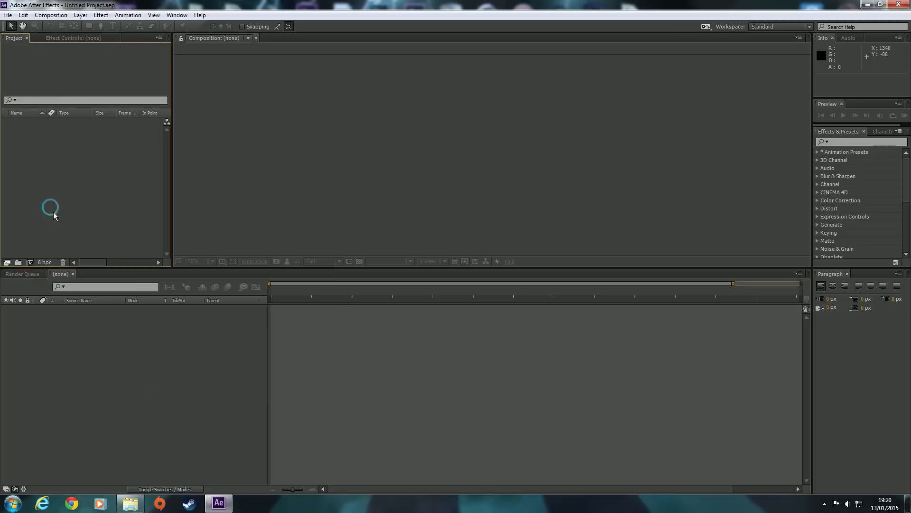
click(30, 262)
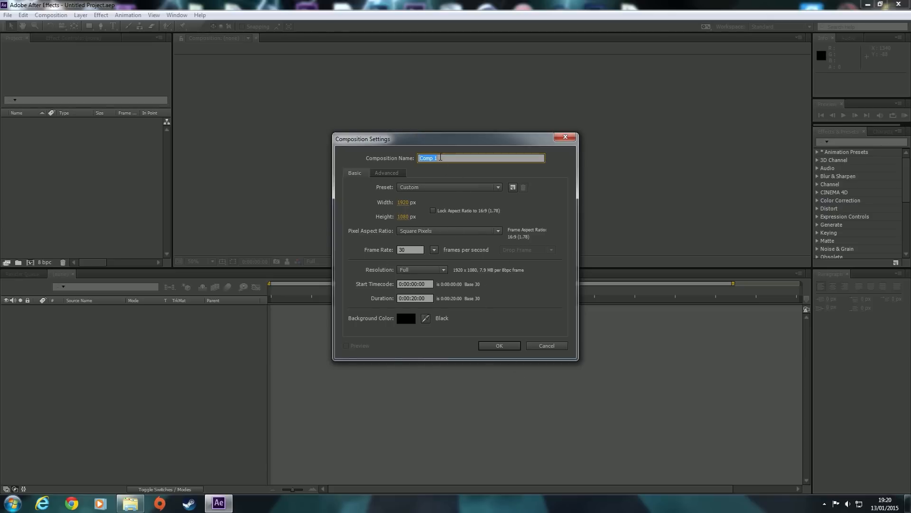
click(452, 159)
click(506, 346)
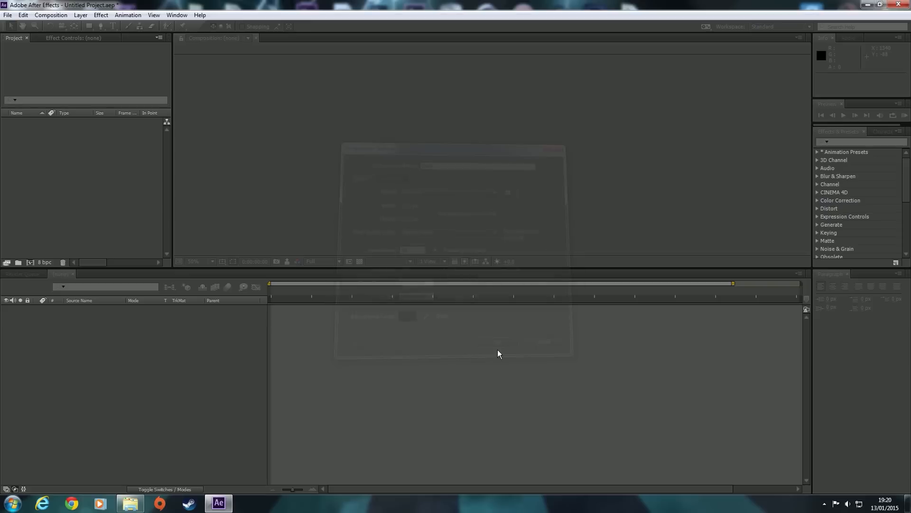
Import the rendered images intro C4D0015.png to intro C4D0155.png from the desktop's tutorial folder as a PNG sequence
click(7, 14)
mouse_move(59, 138)
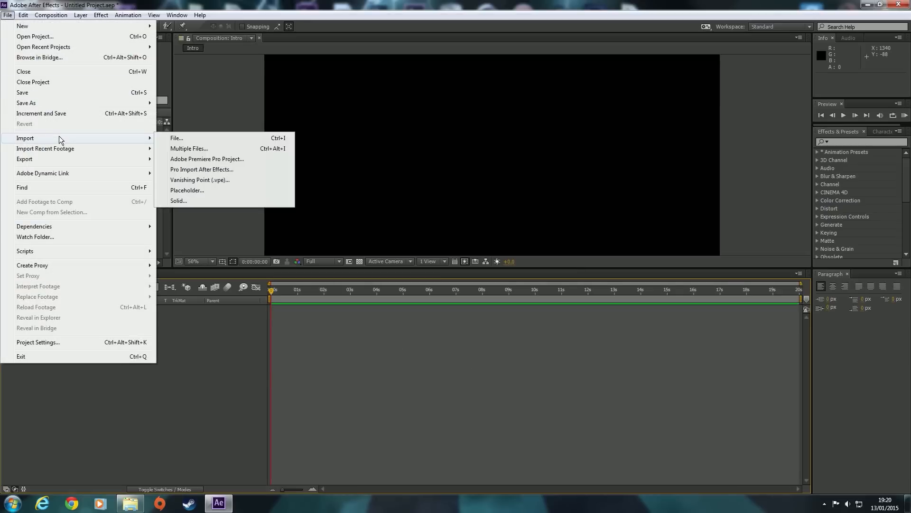
click(182, 148)
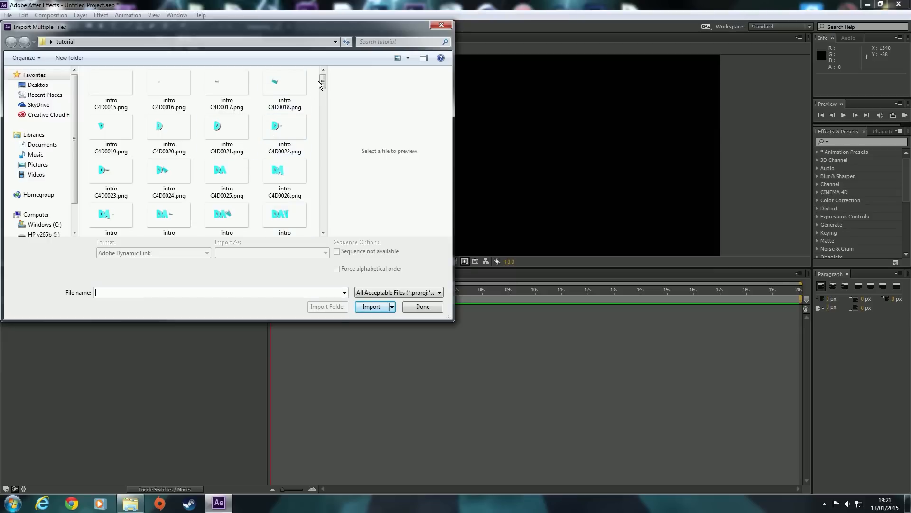
click(122, 91)
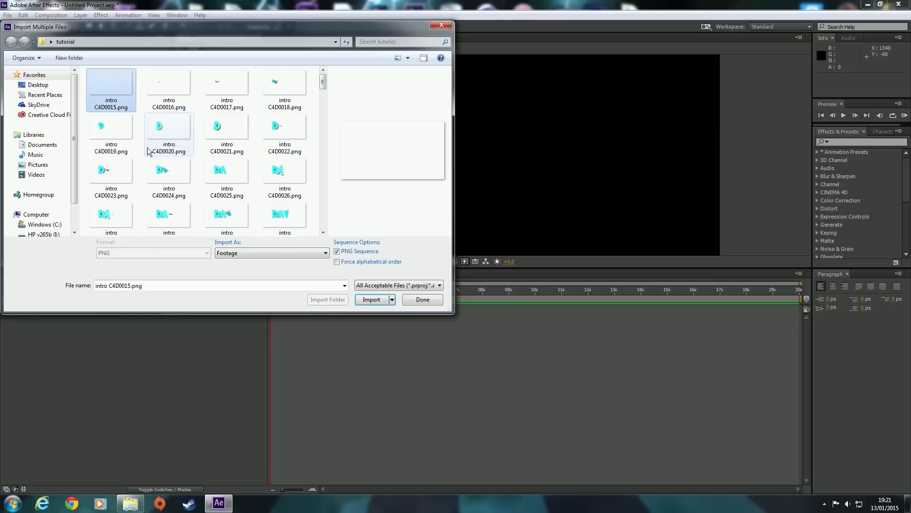
click(38, 84)
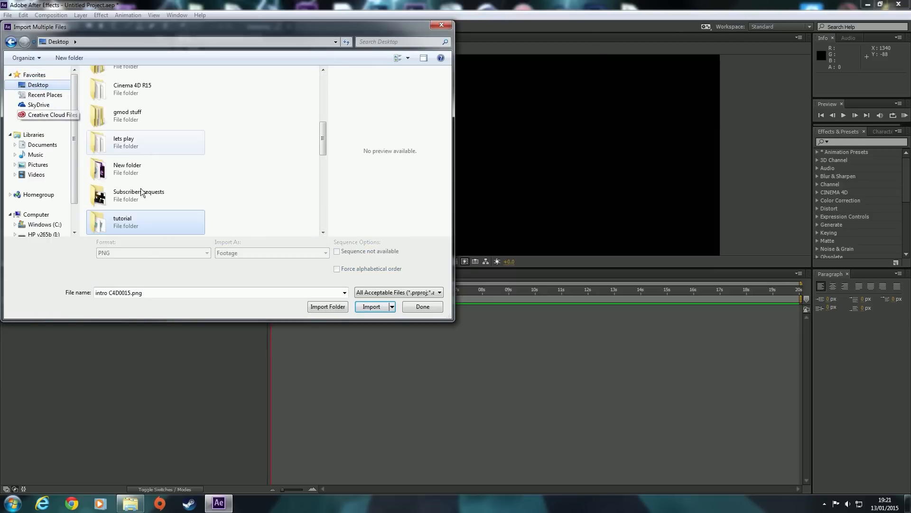
double_click(116, 225)
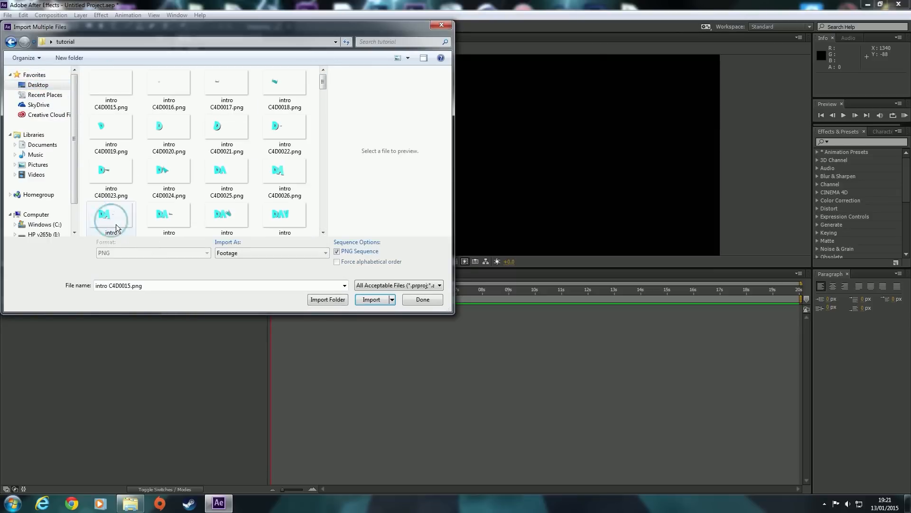
click(115, 87)
scroll(232, 166, down, 20)
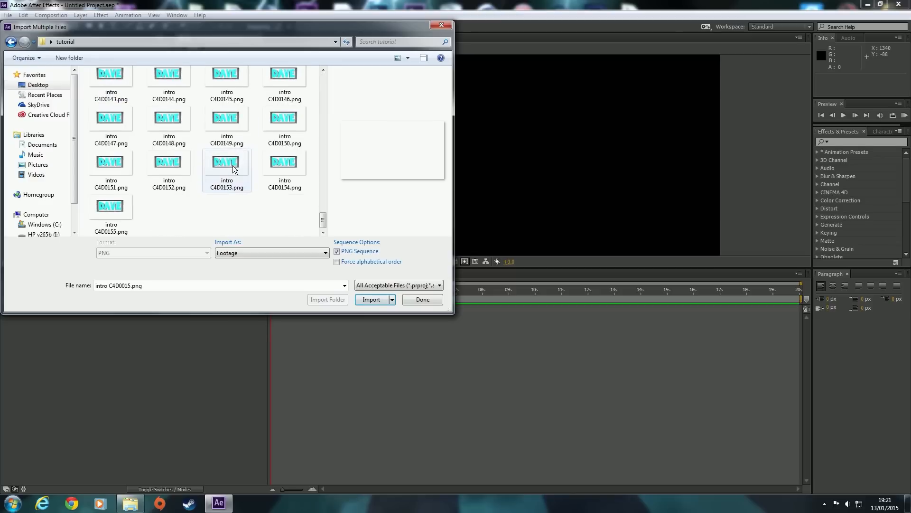
shift+click(117, 211)
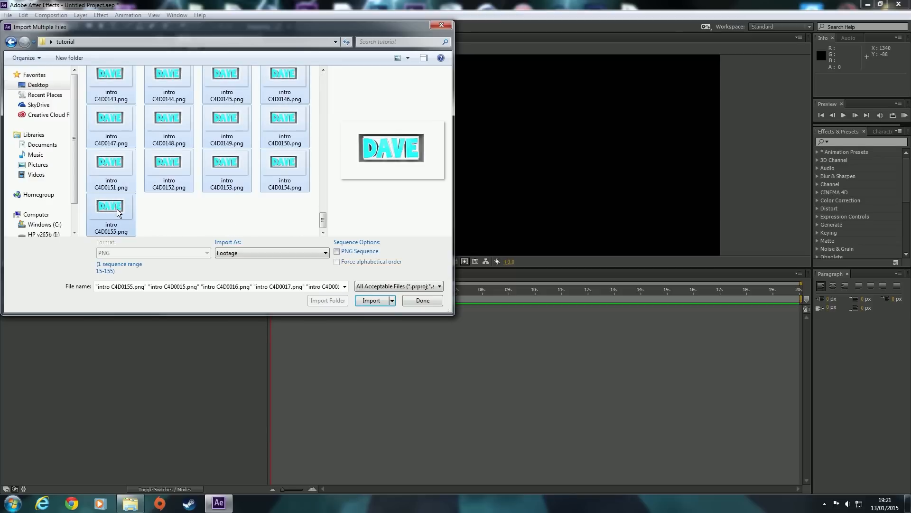
click(337, 252)
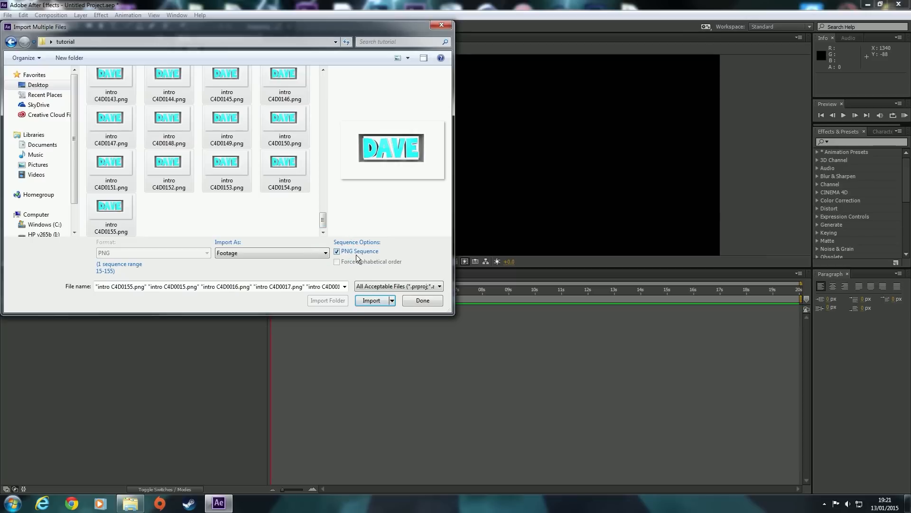
click(367, 301)
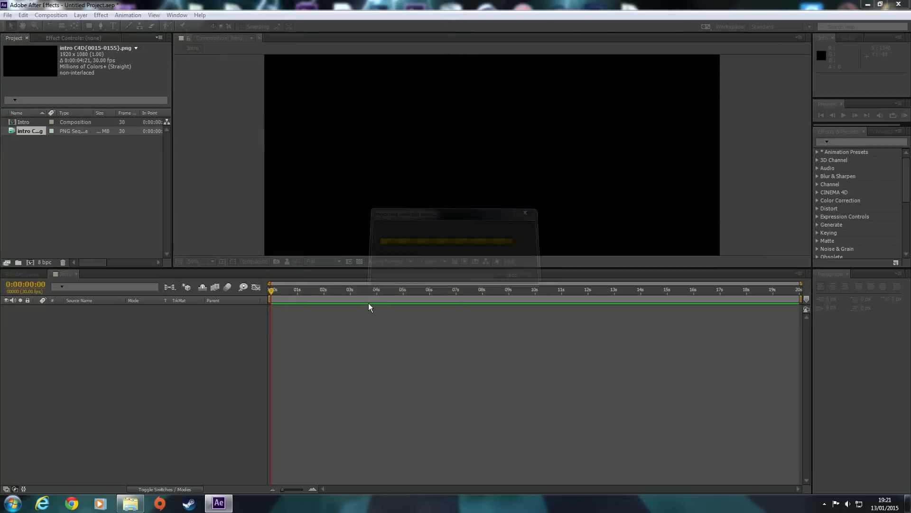
click(434, 307)
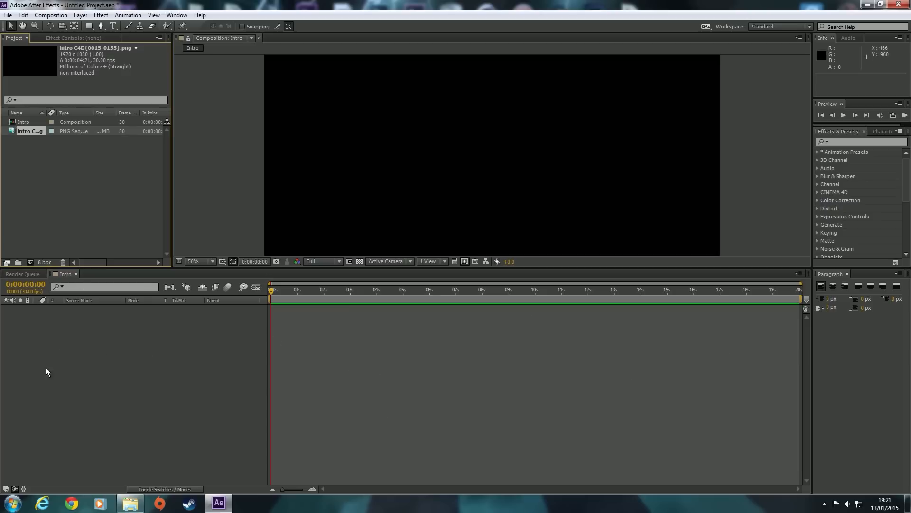
Close the tutorial folder, then open the backgrounds folder inside Youtube > GFX > GFX from the desktop shortcut
mouse_move(126, 507)
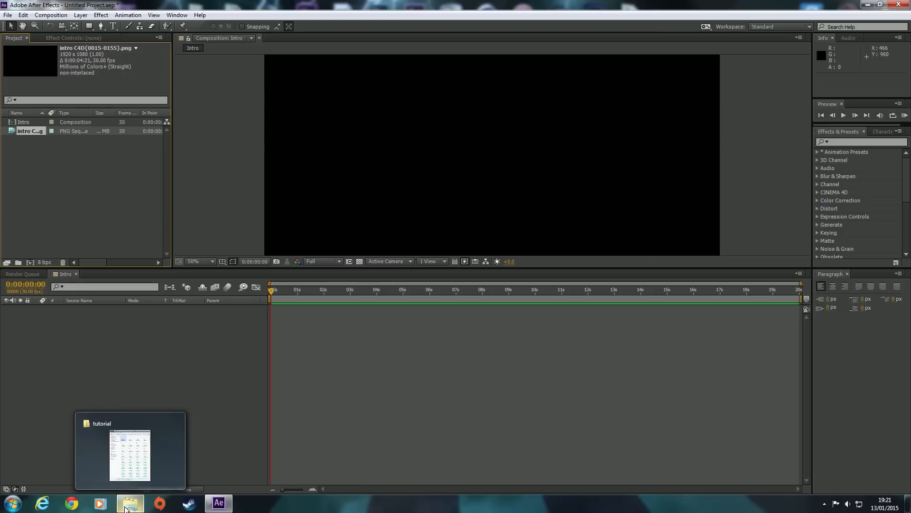
click(126, 507)
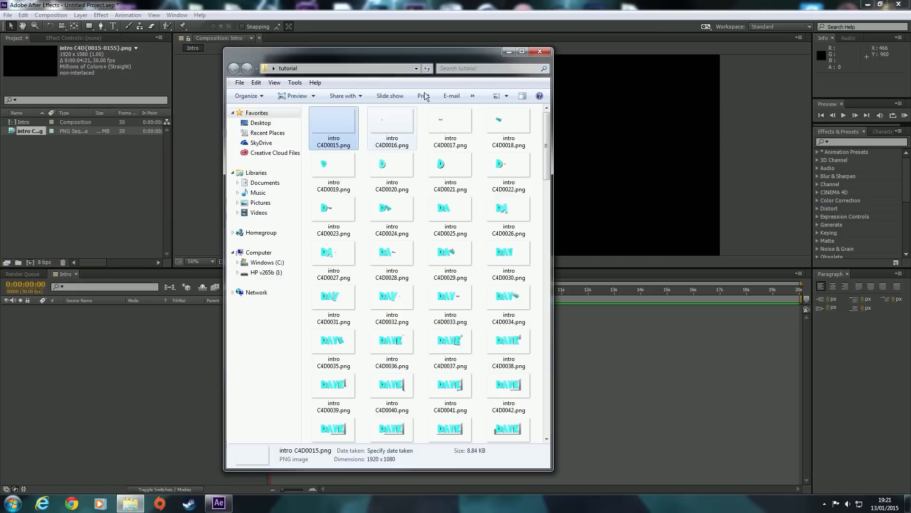
click(541, 49)
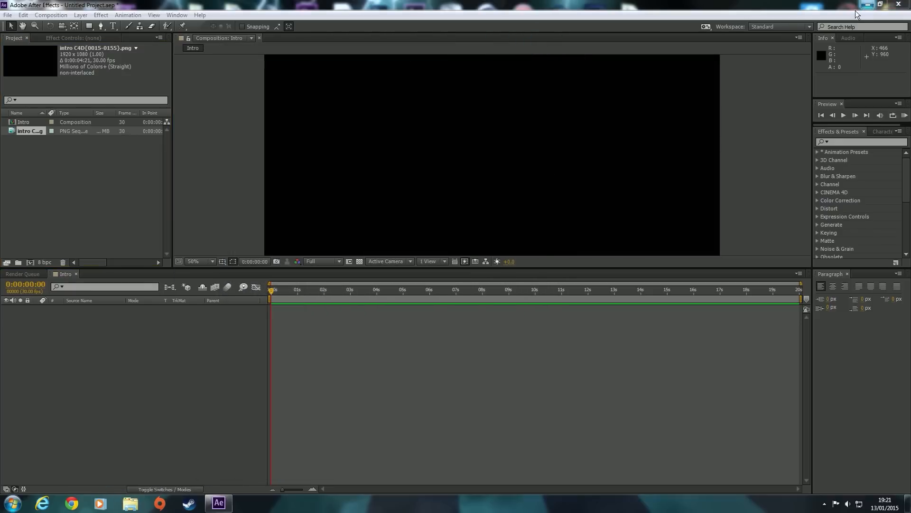
click(867, 4)
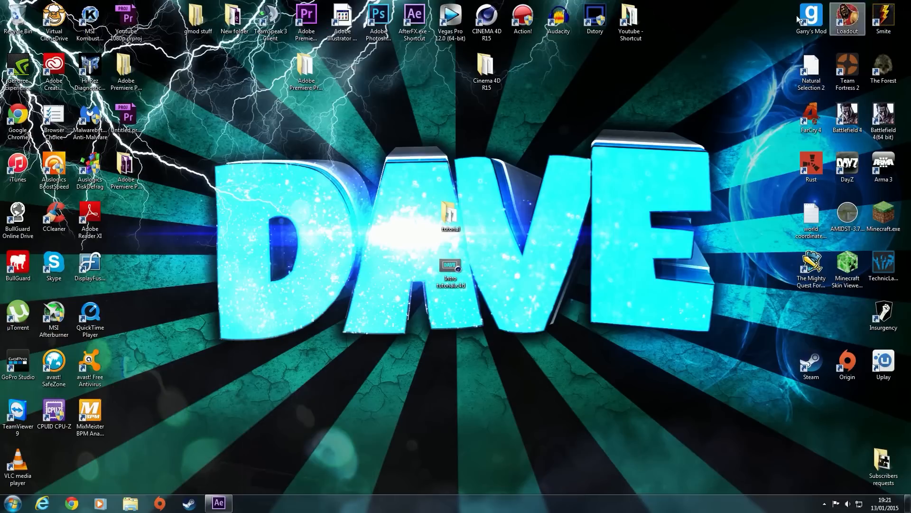
double_click(631, 21)
double_click(486, 127)
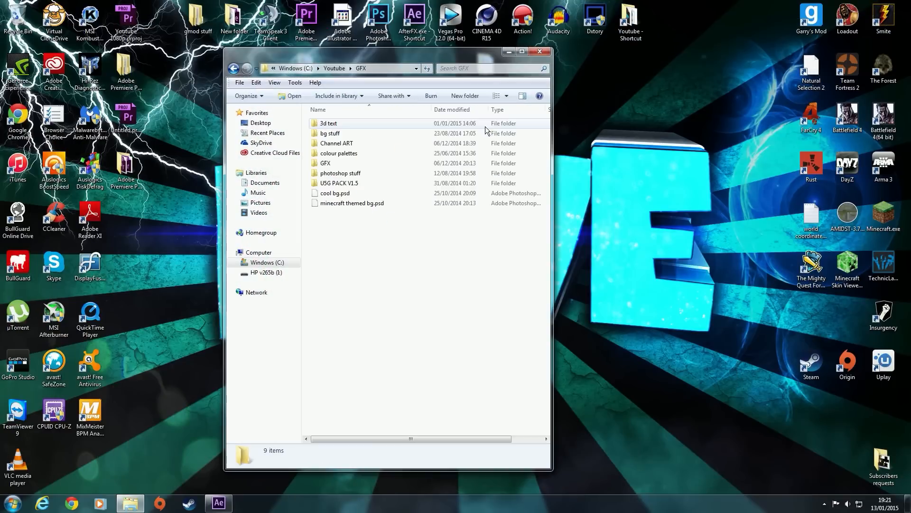
double_click(344, 166)
click(334, 125)
scroll(451, 285, down, 5)
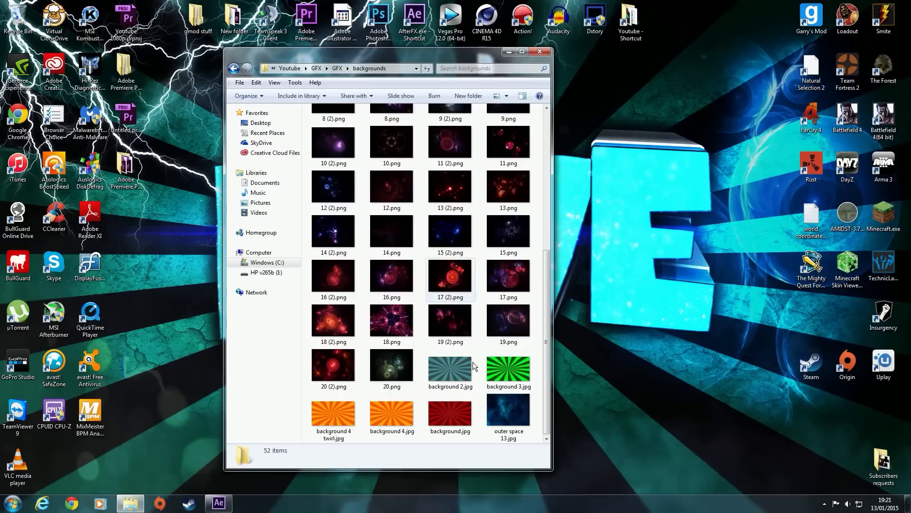
Import background 2.jpg into the After Effects project and add it as a layer in the Intro composition
click(461, 371)
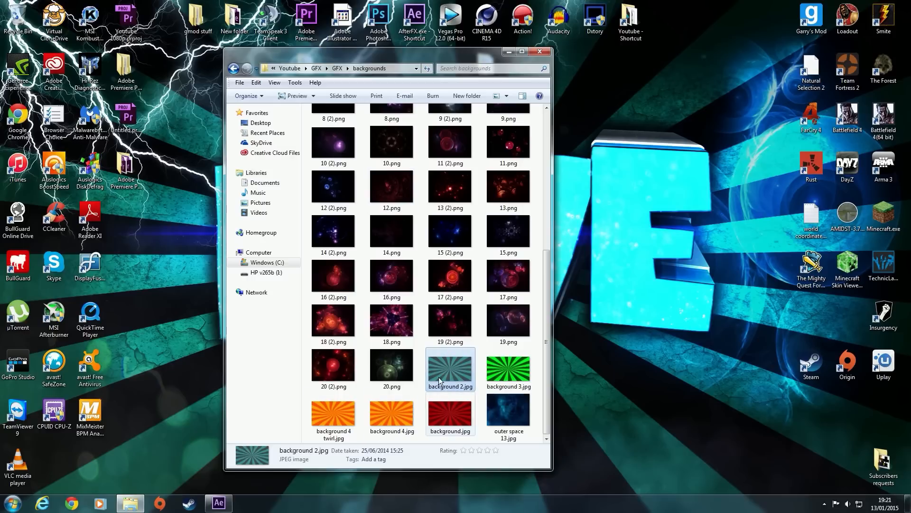
click(455, 413)
click(451, 370)
click(505, 367)
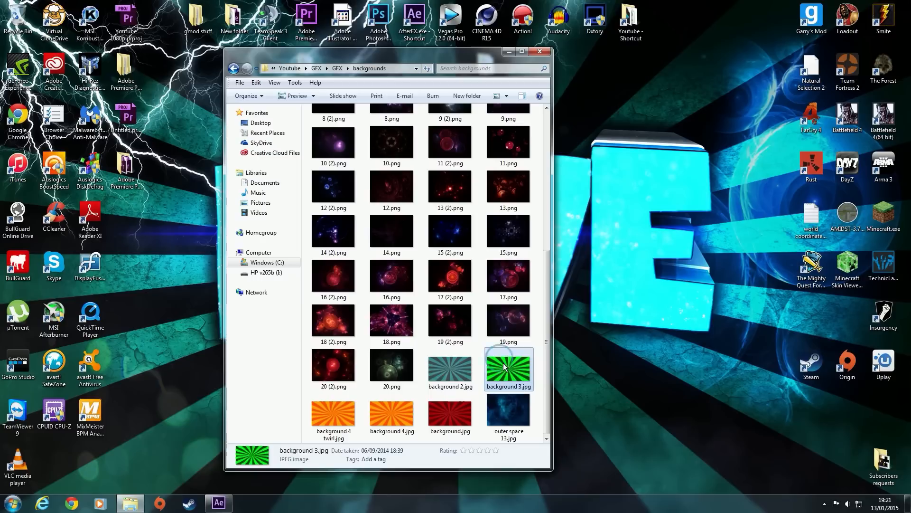
click(333, 413)
click(392, 413)
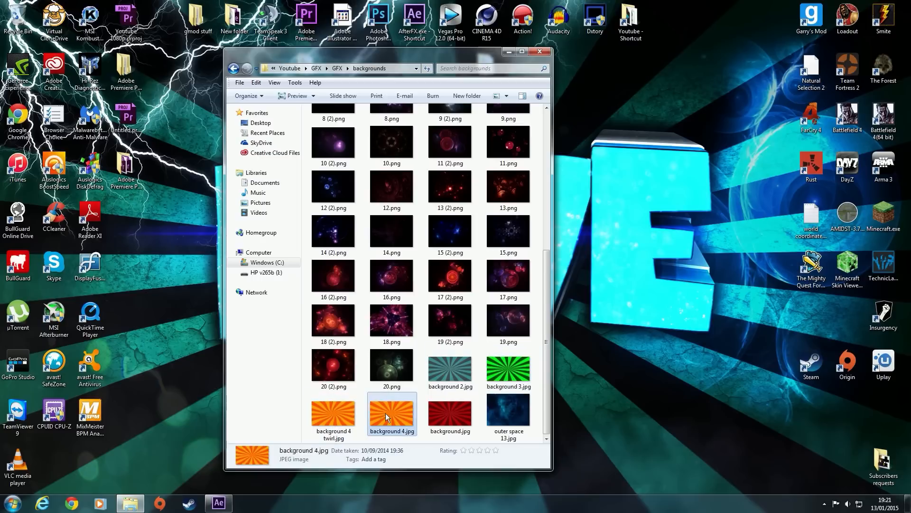
click(453, 370)
click(453, 409)
drag(456, 364, 65, 192)
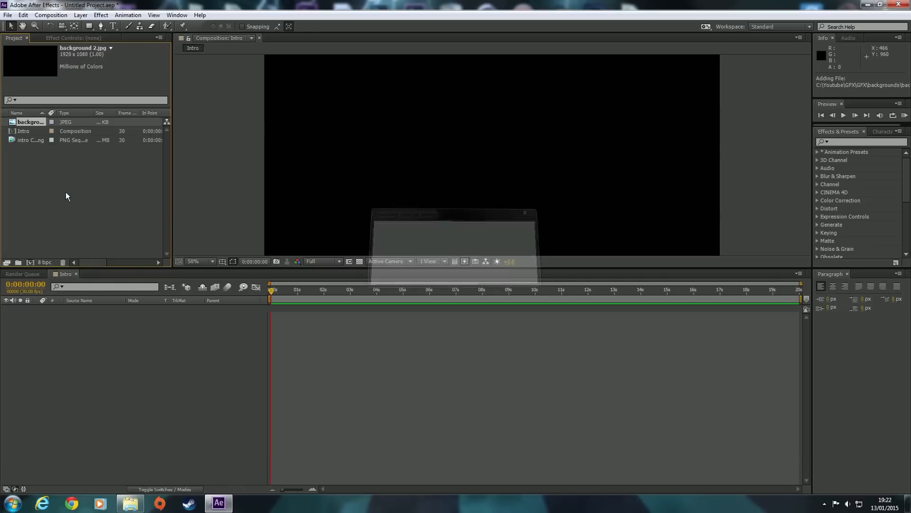
drag(29, 120, 94, 344)
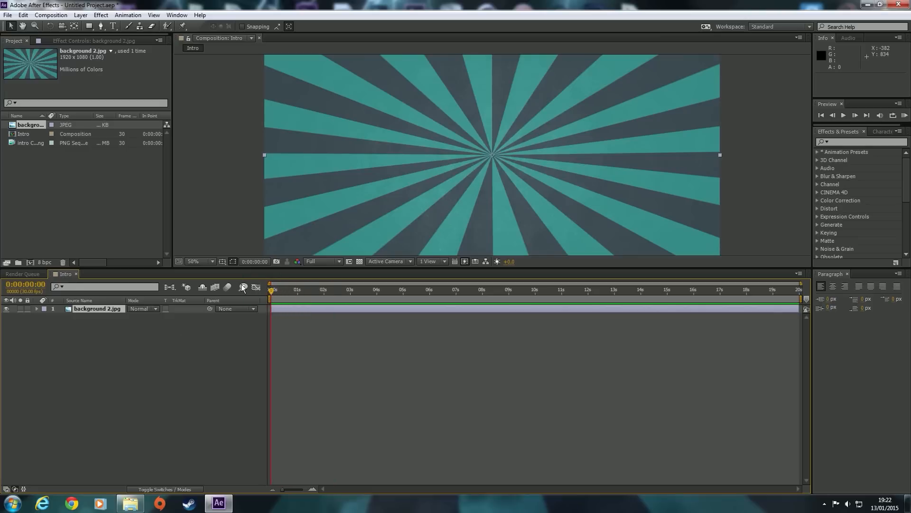
Switch the active shape tool to the Ellipse Tool
drag(456, 295, 212, 306)
click(89, 26)
click(89, 26)
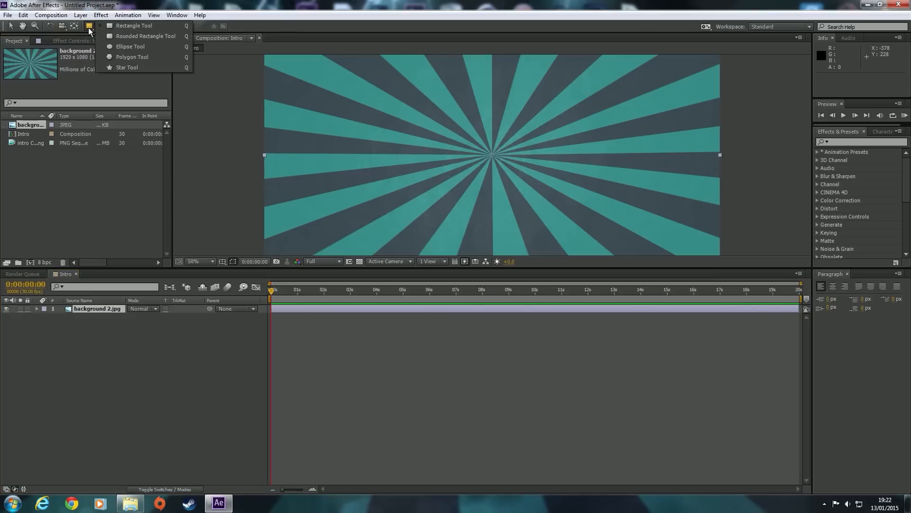
click(142, 47)
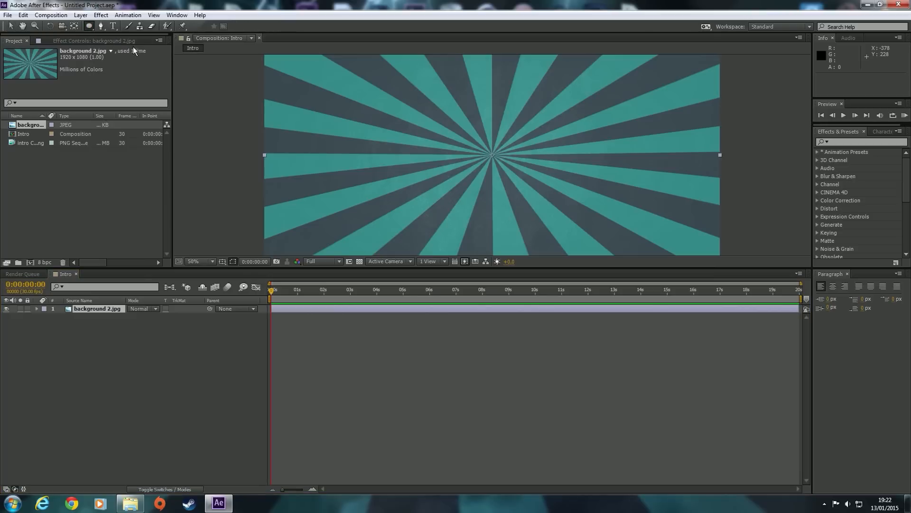
double_click(89, 25)
key(v)
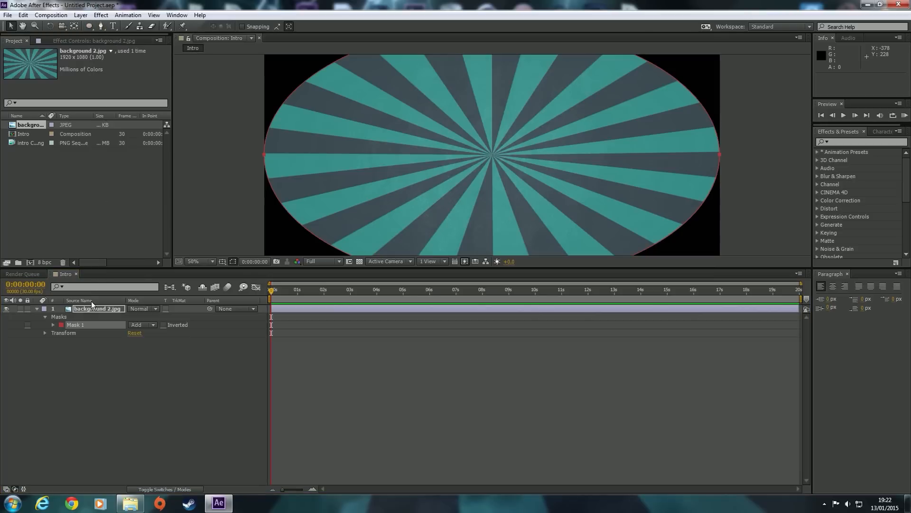
key(ctrl+z)
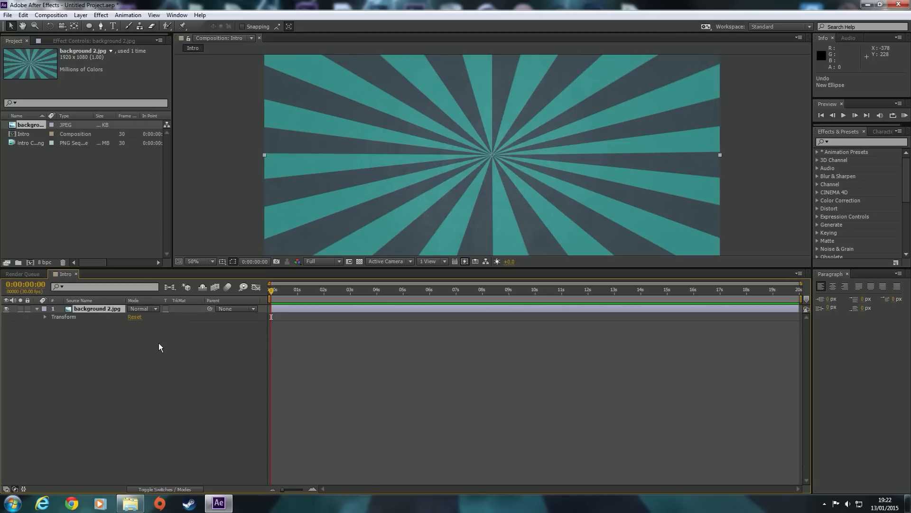
With no layer selected, add an ellipse shape layer spanning the whole composition and set its stroke width to 0 px
click(83, 341)
double_click(88, 25)
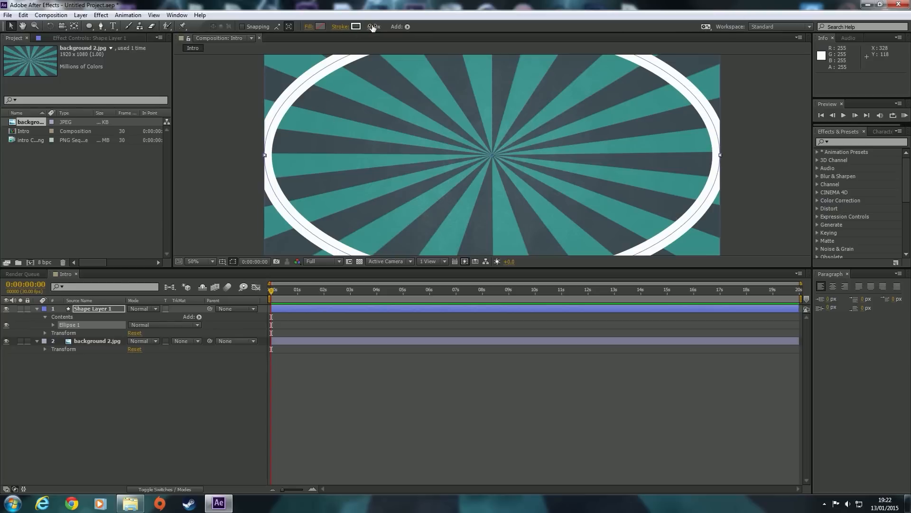
drag(373, 28, 306, 22)
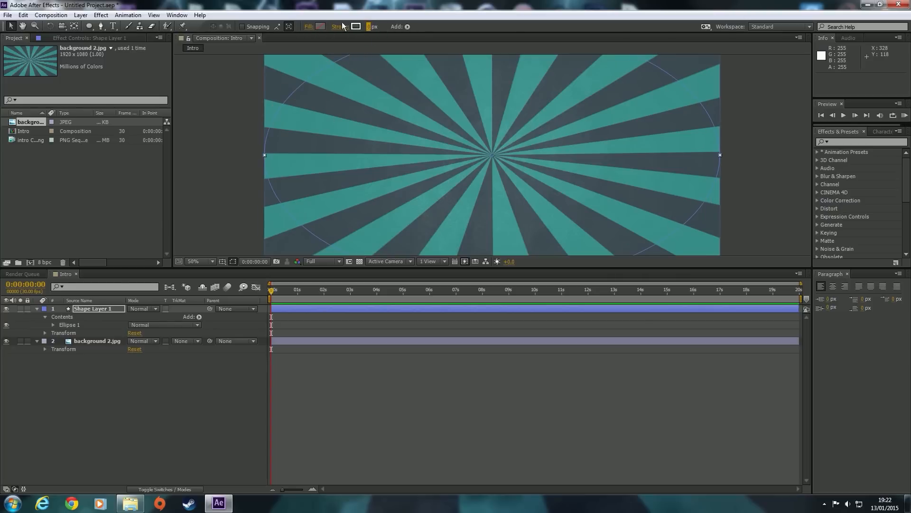
Set the ellipse's fill color to black, 000000
click(321, 26)
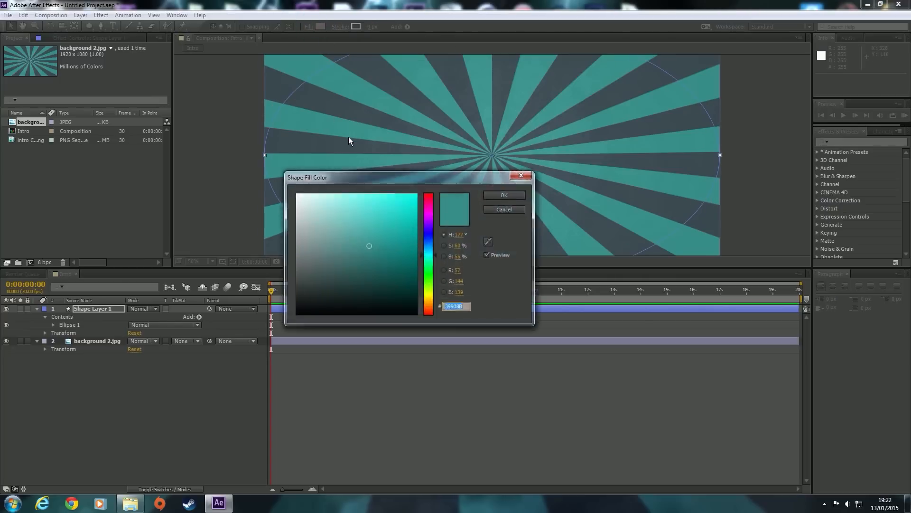
text(00FFF0)
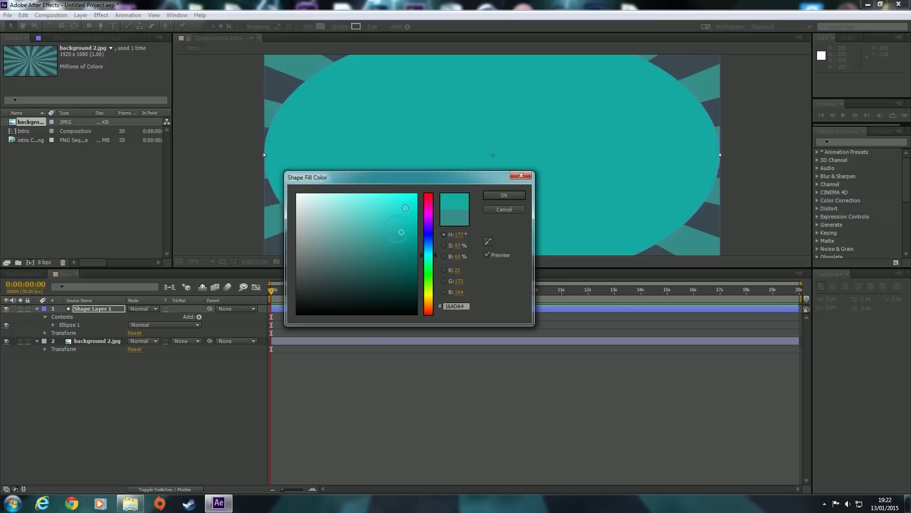
drag(405, 277, 174, 365)
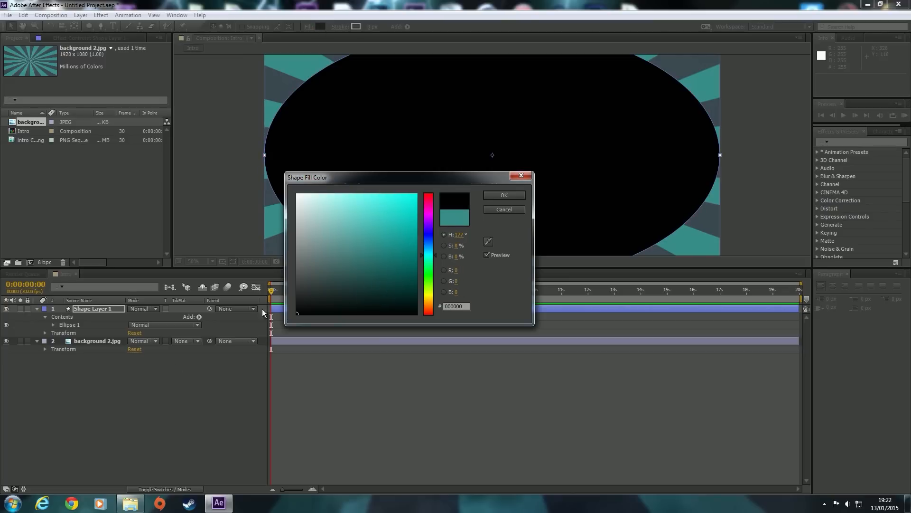
click(509, 195)
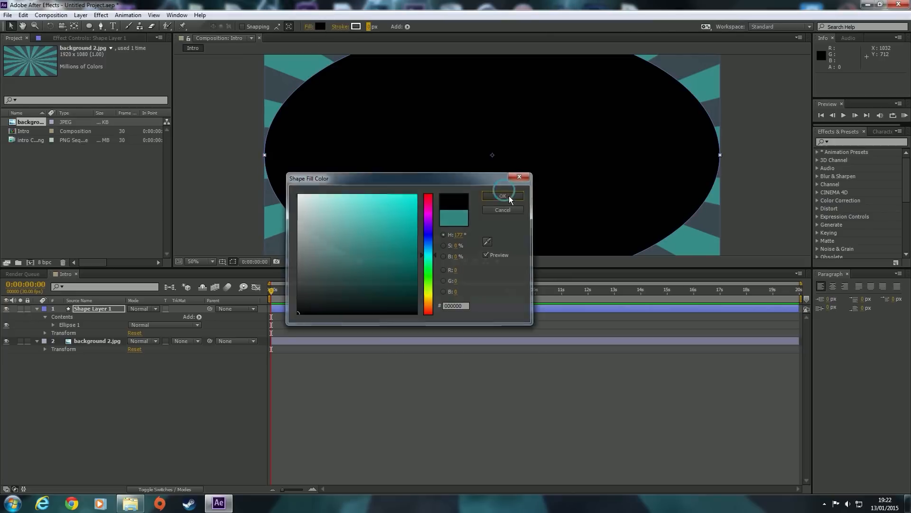
Unlink the proportions of the ellipse path's size and set it to 900 by 900 to make a circle
click(53, 325)
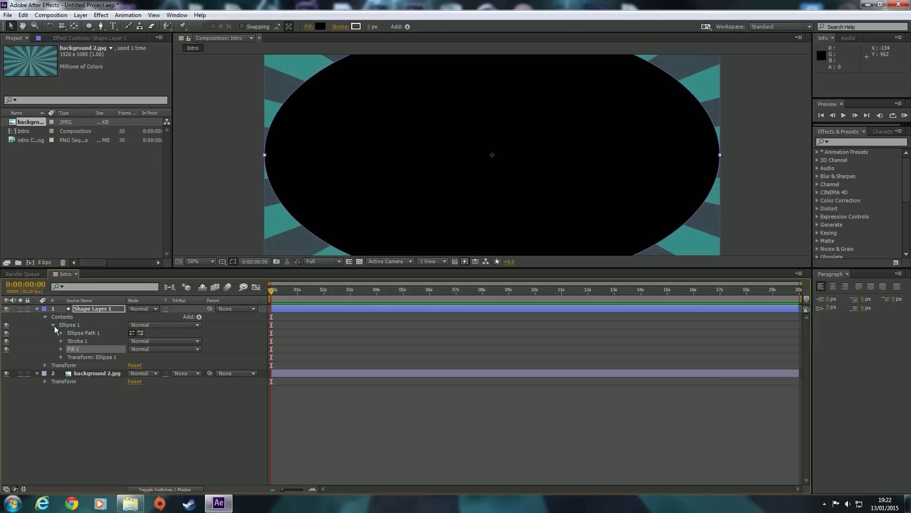
click(63, 334)
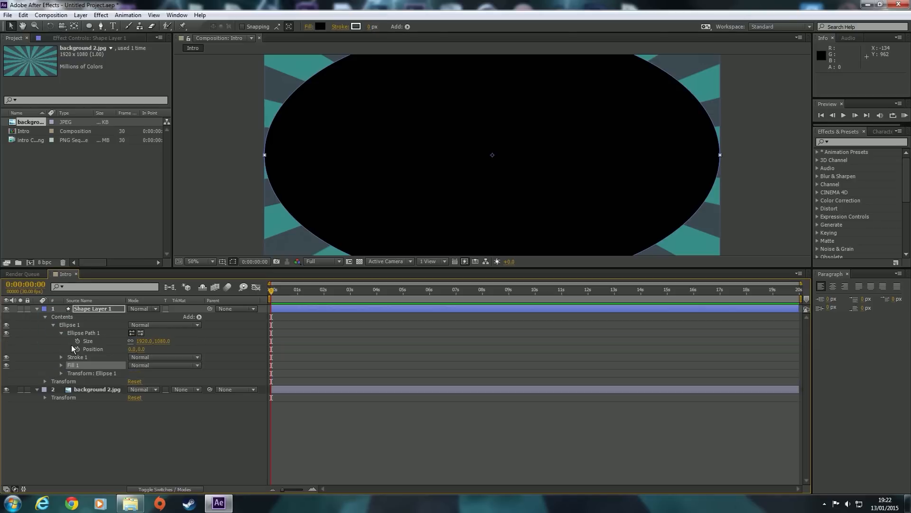
click(131, 341)
click(148, 341)
text(900)
key(Tab)
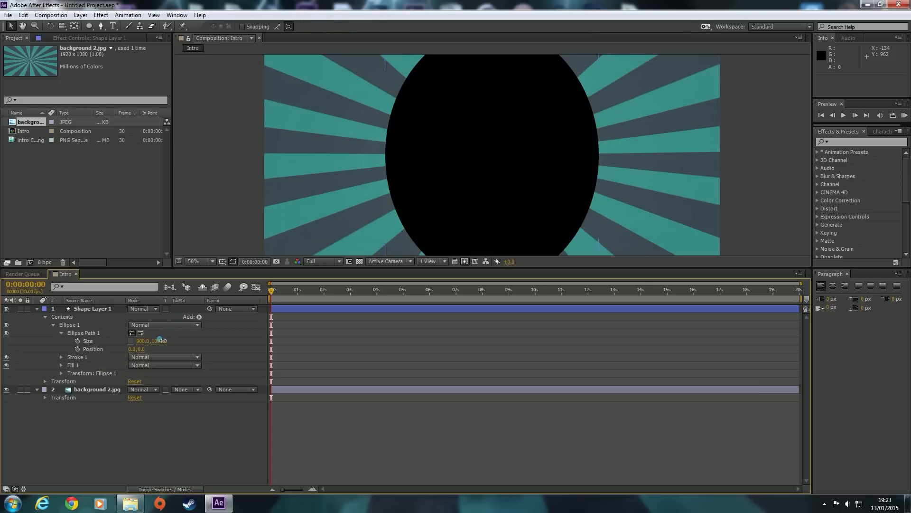
text(900)
key(Return)
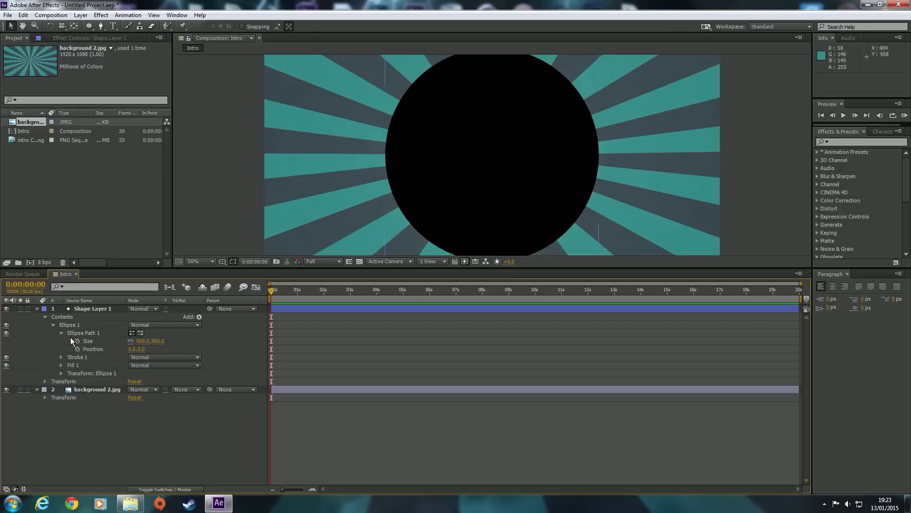
Scale Shape Layer 1 up to 282% and set a Scale keyframe at 0:00:00:00
click(89, 309)
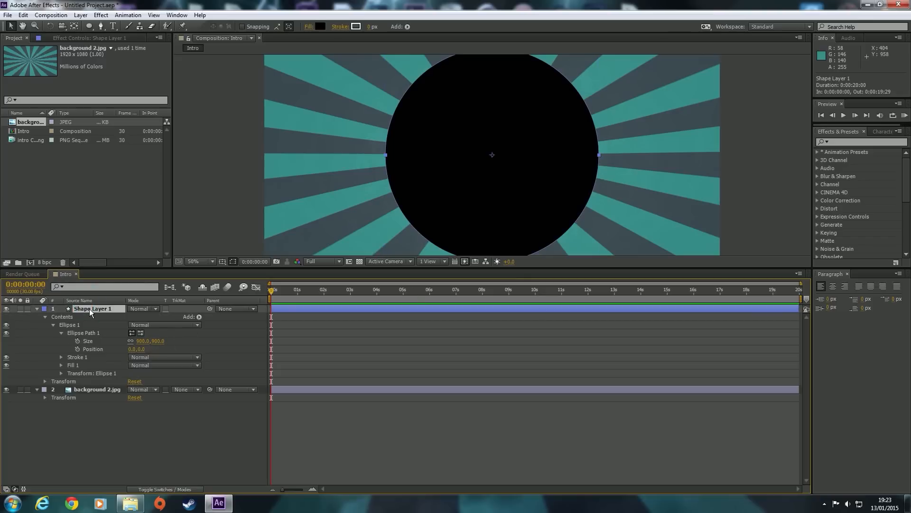
key(s)
drag(149, 314, 225, 300)
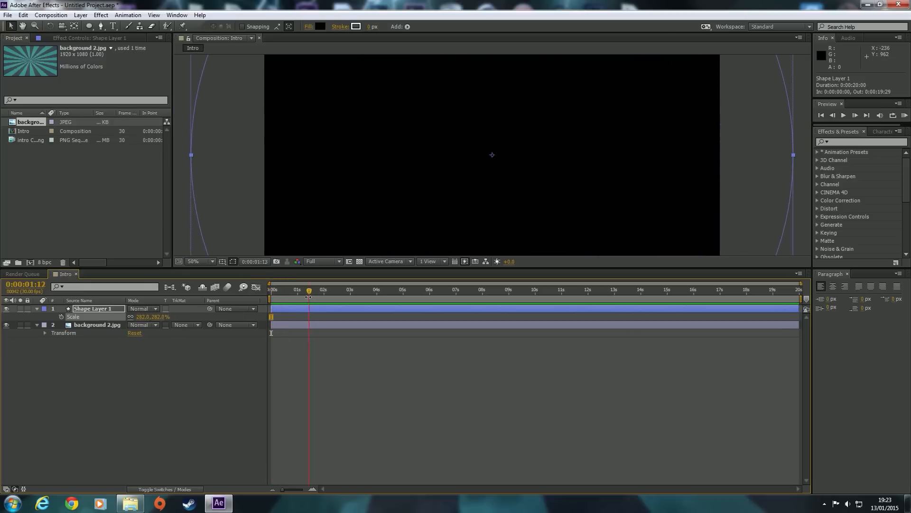
key(space)
click(61, 316)
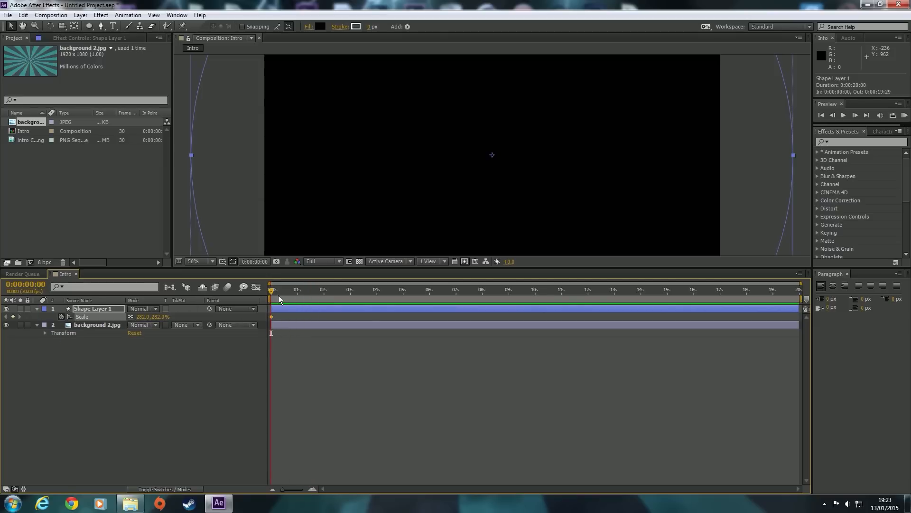
Set Shape Layer 1's Scale to 0% at 0:00:00:22 so the circle shrinks away
drag(271, 290, 288, 291)
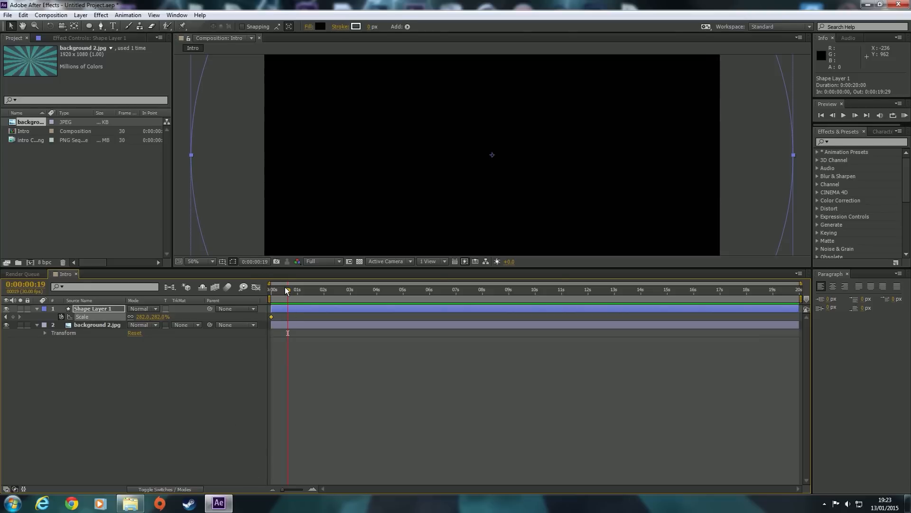
mouse_move(286, 289)
mouse_down()
mouse_move(275, 289)
mouse_move(290, 291)
mouse_up()
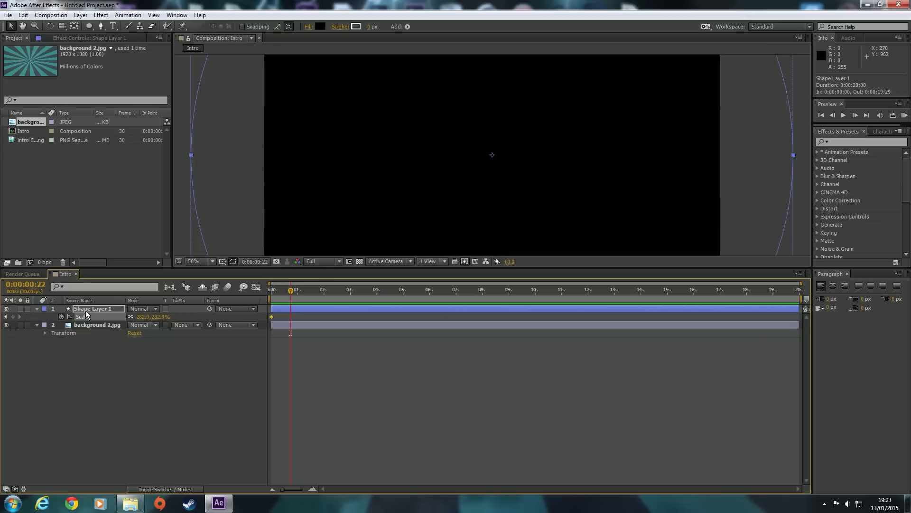
click(158, 316)
text(0)
key(Return)
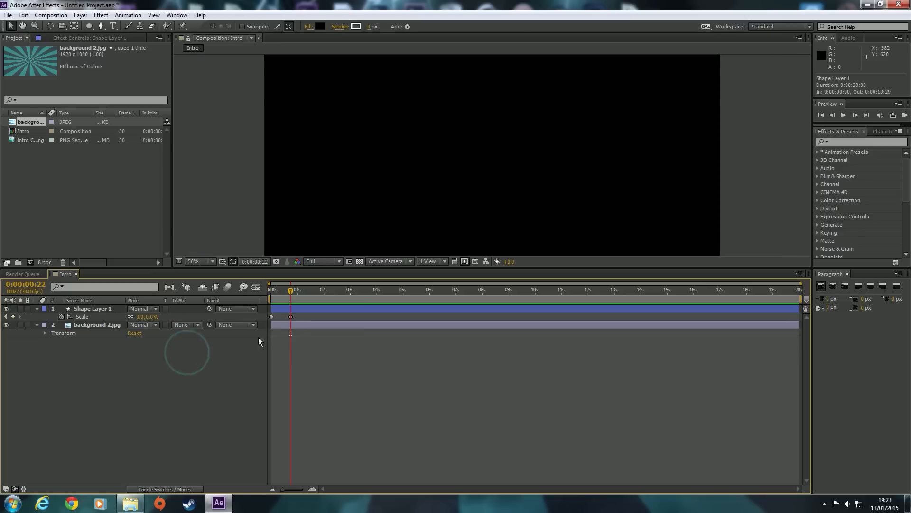
Preview the circle's shrinking animation from the start of the composition, and move the current time to 0:00:00:22
drag(291, 290, 272, 290)
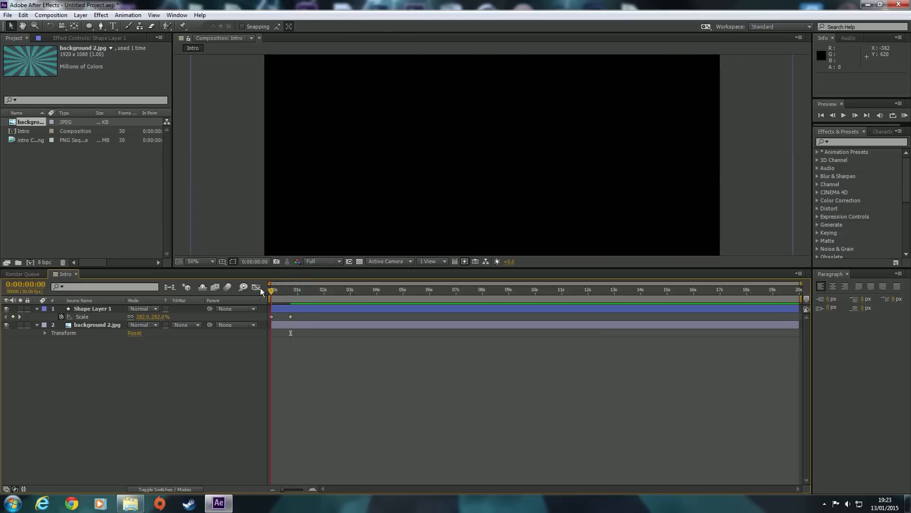
click(905, 115)
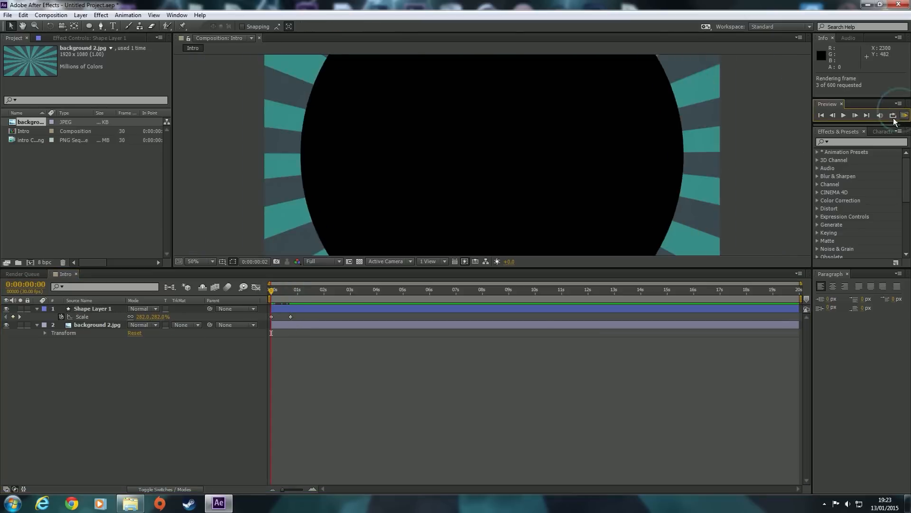
key(space)
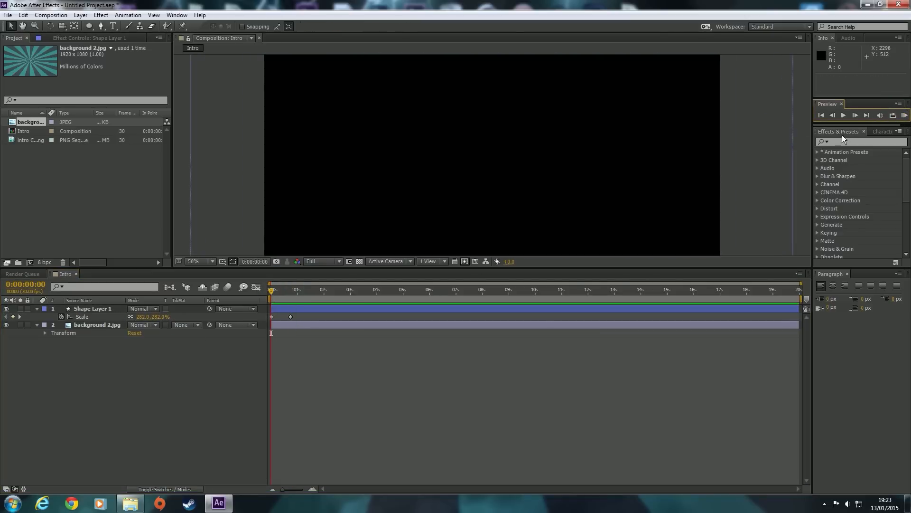
click(904, 116)
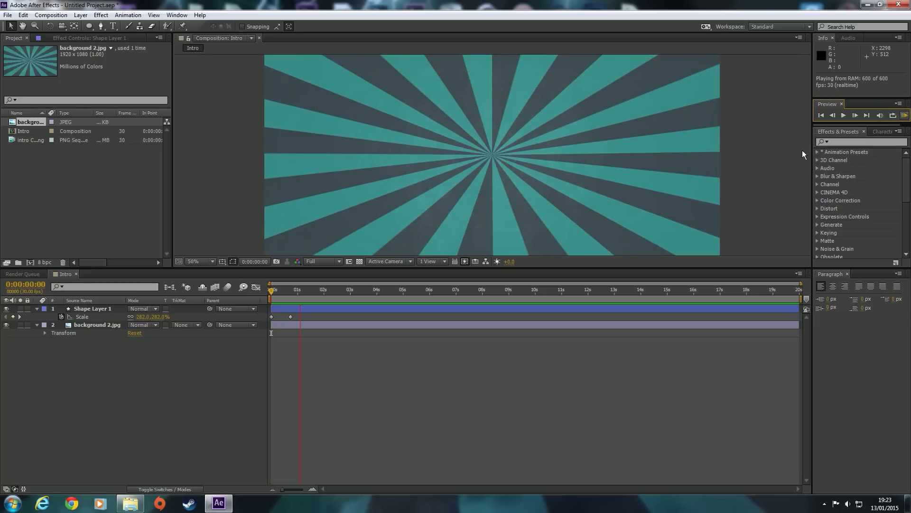
click(792, 144)
drag(271, 291, 289, 287)
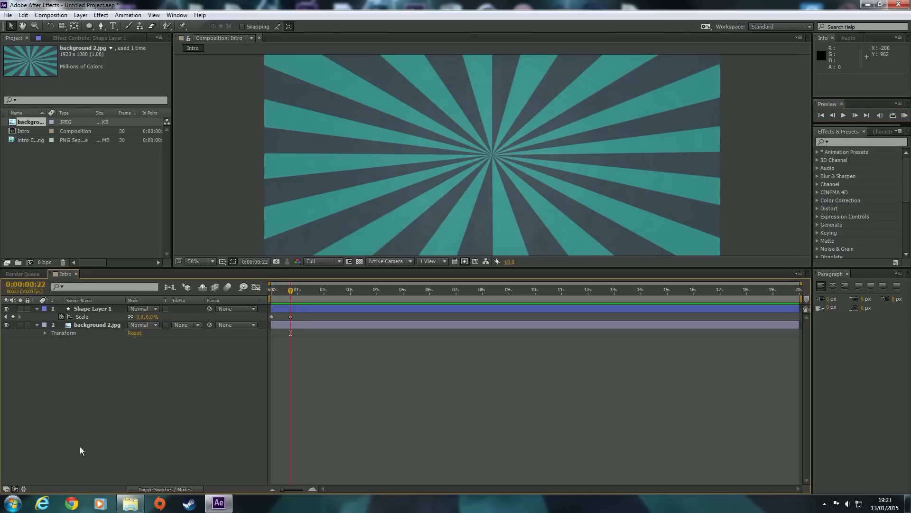
Rename the existing shape layer above the background image as "Fade in"
click(94, 309)
key(Return)
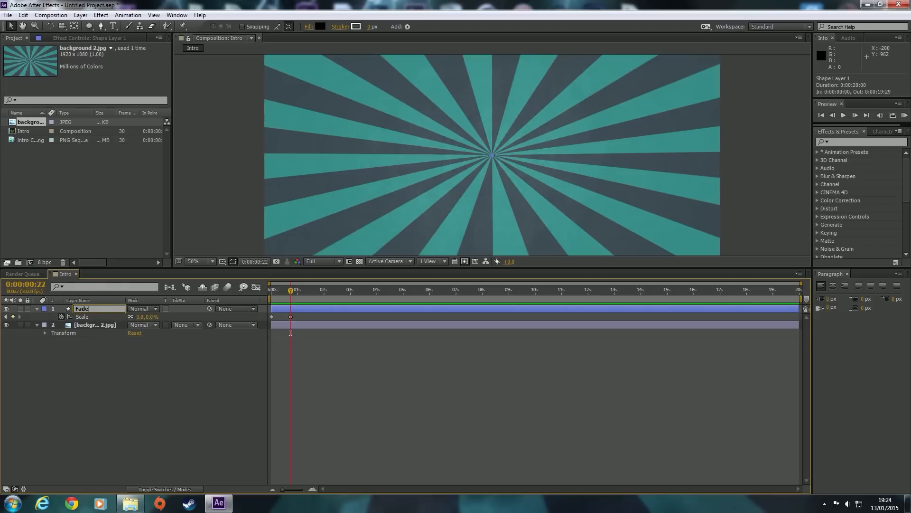
click(118, 430)
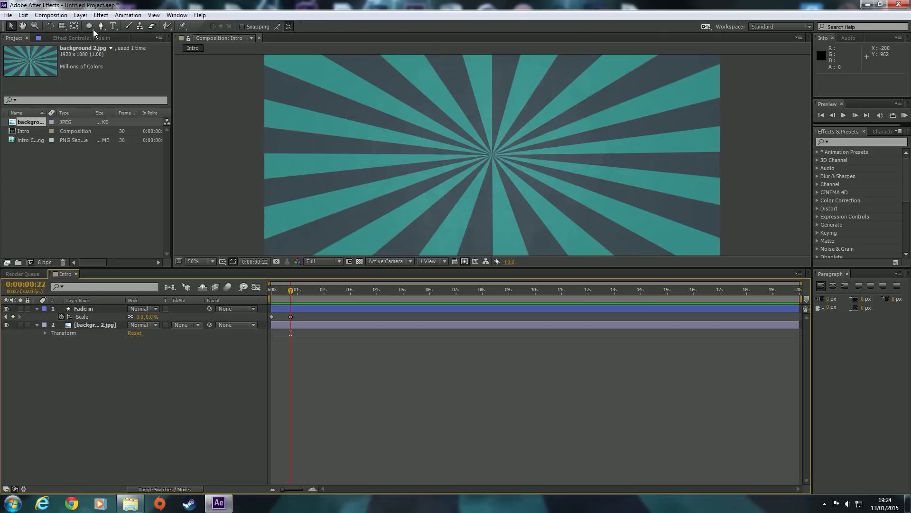
Sample the teal of the background rays as the shape fill colour and create a full-frame rectangle on a new shape layer
mouse_move(89, 25)
mouse_down()
mouse_move(127, 40)
mouse_move(135, 27)
mouse_up()
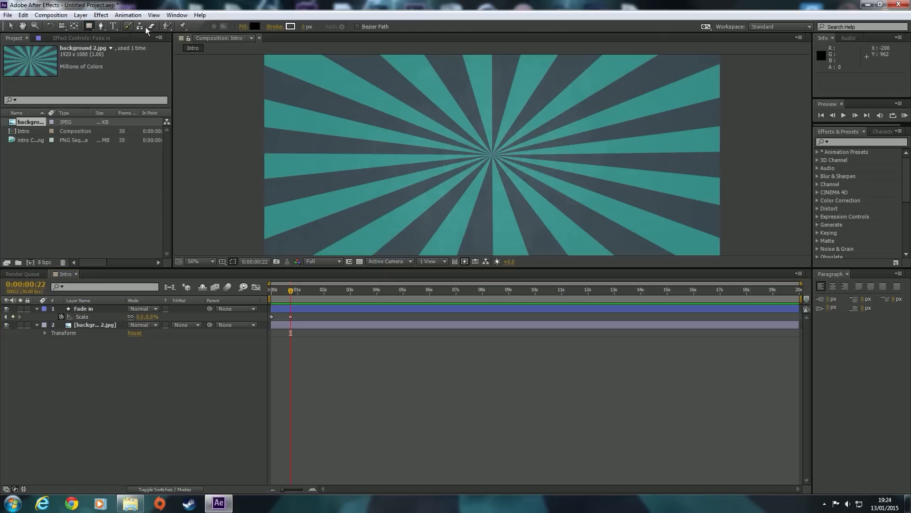
click(255, 27)
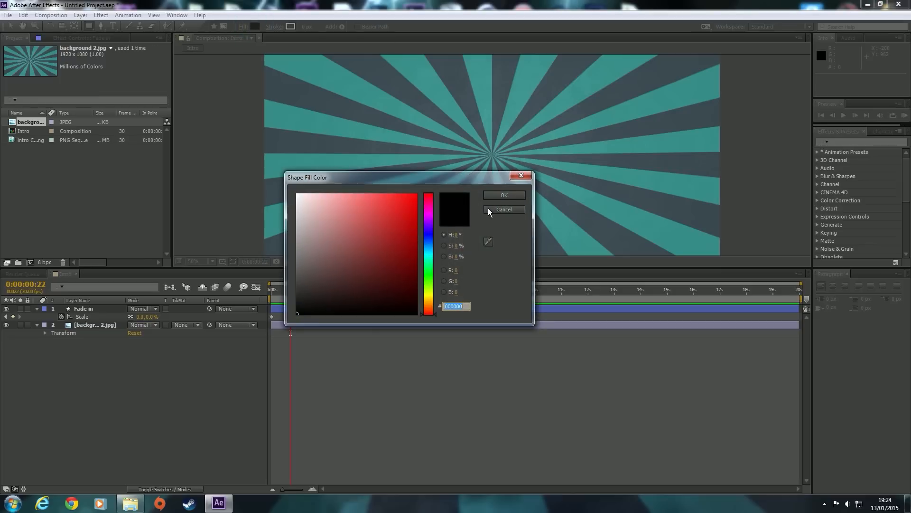
click(489, 242)
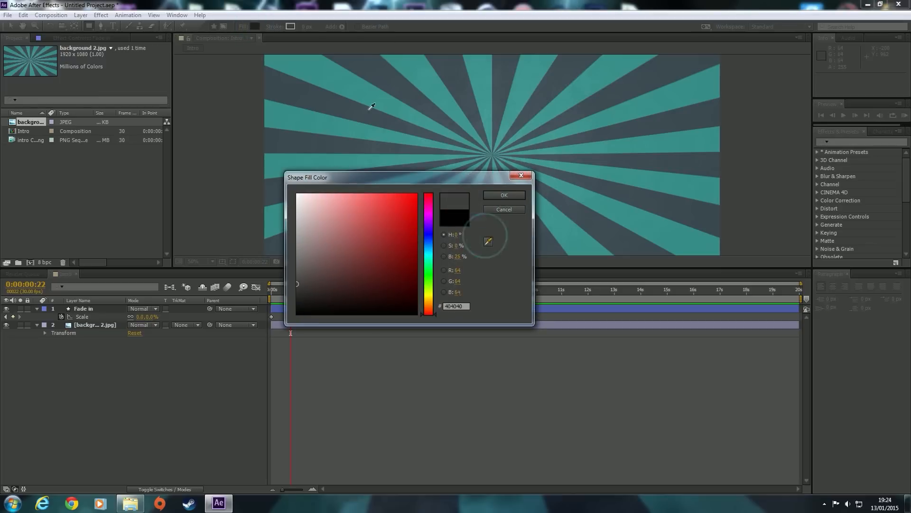
click(313, 58)
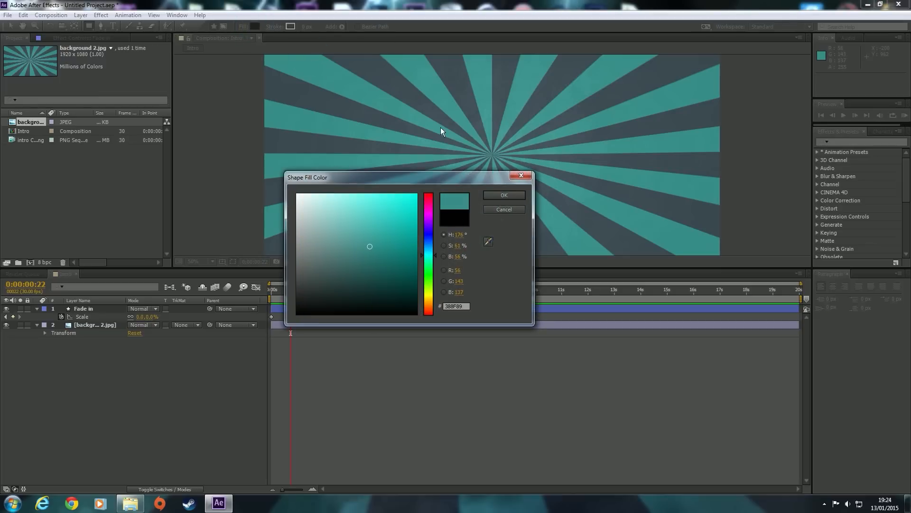
click(504, 195)
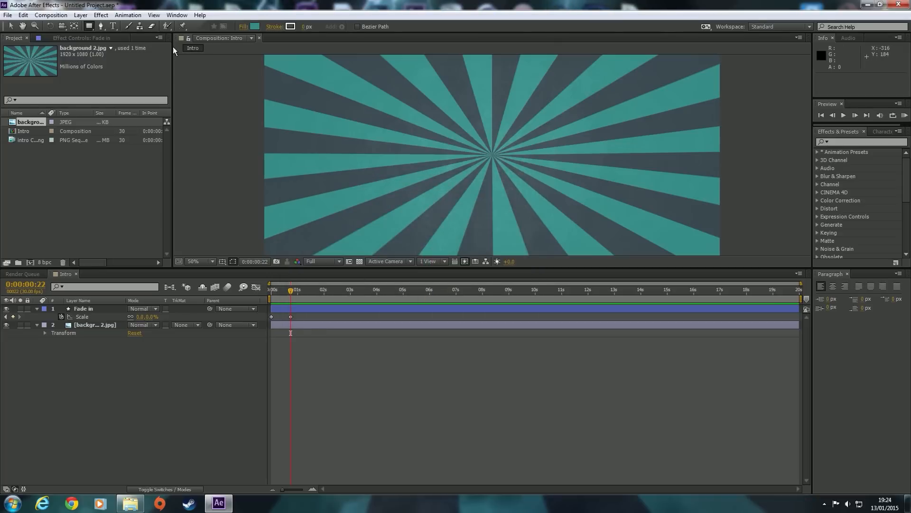
double_click(89, 26)
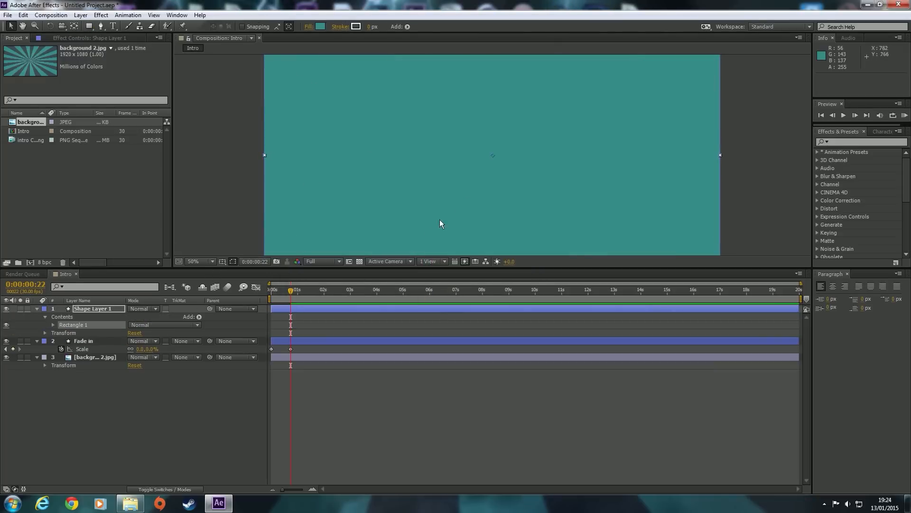
Collapse the properties of the Fade in layer and the background image layer in the timeline
click(80, 359)
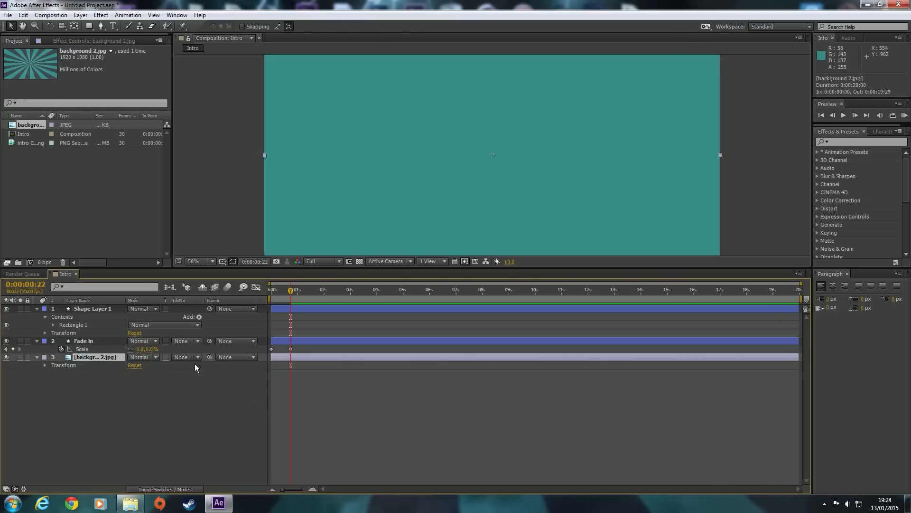
mouse_move(88, 357)
mouse_down()
mouse_move(93, 337)
mouse_move(97, 361)
mouse_up()
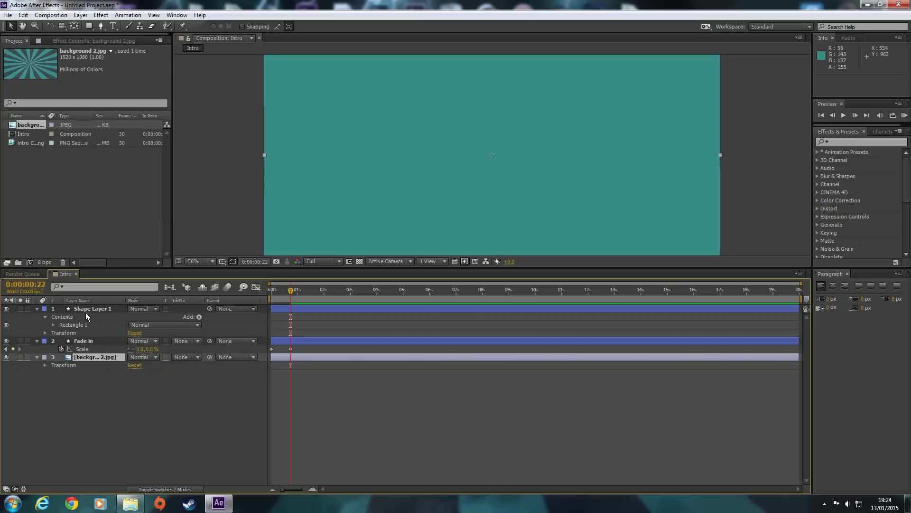
click(83, 341)
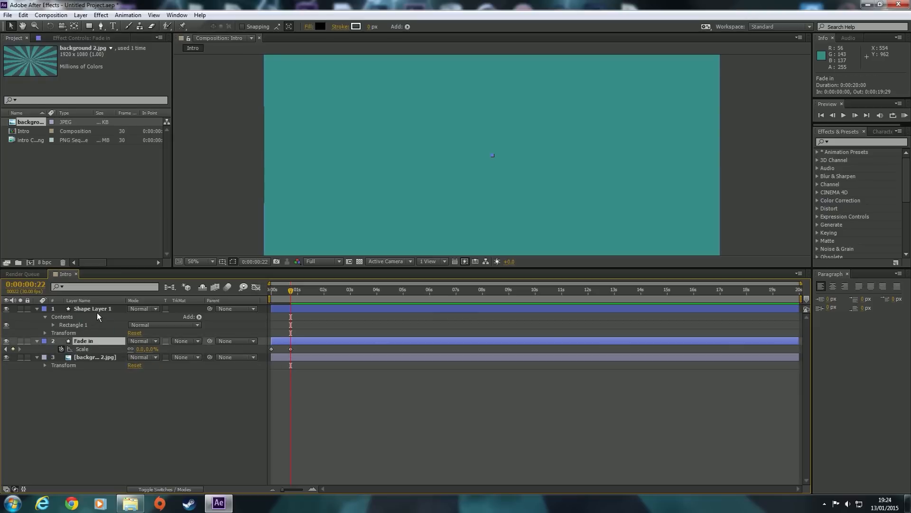
click(37, 341)
click(37, 349)
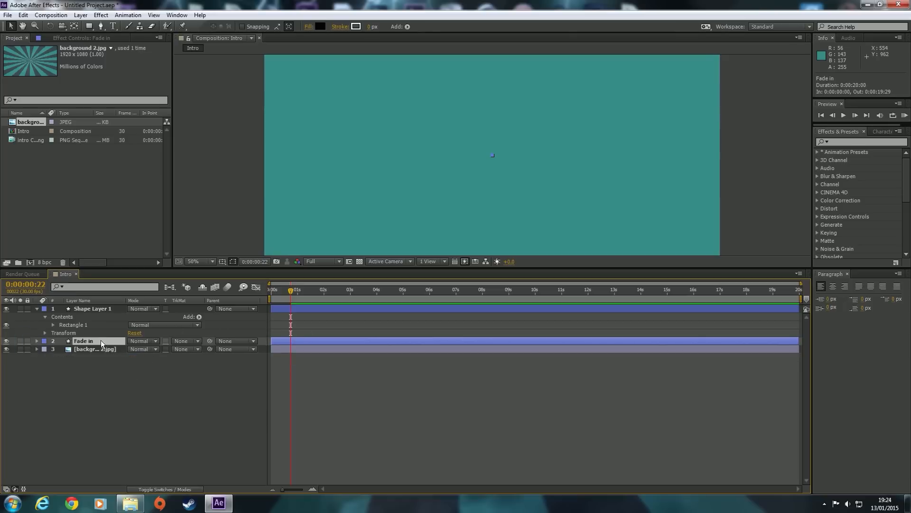
Create a full-frame ellipse with a 45 px white stroke on its own new shape layer
click(459, 112)
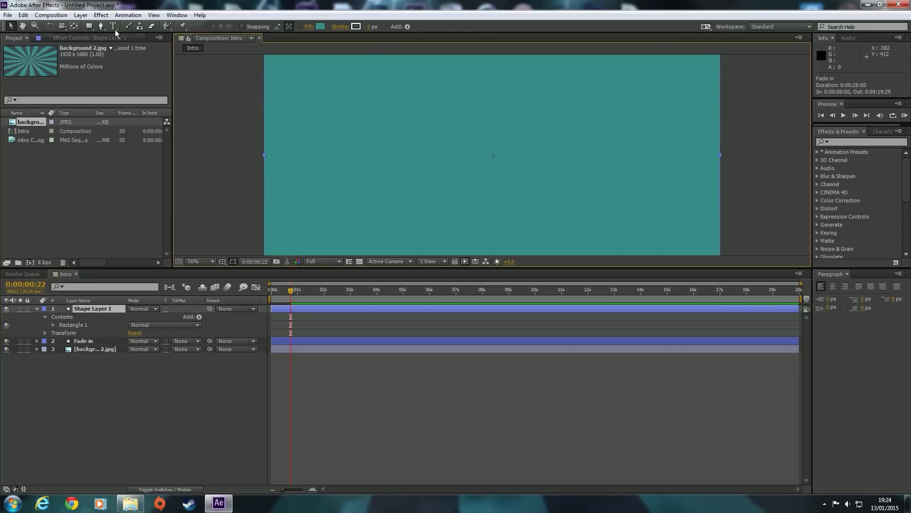
click(89, 26)
drag(92, 25, 131, 45)
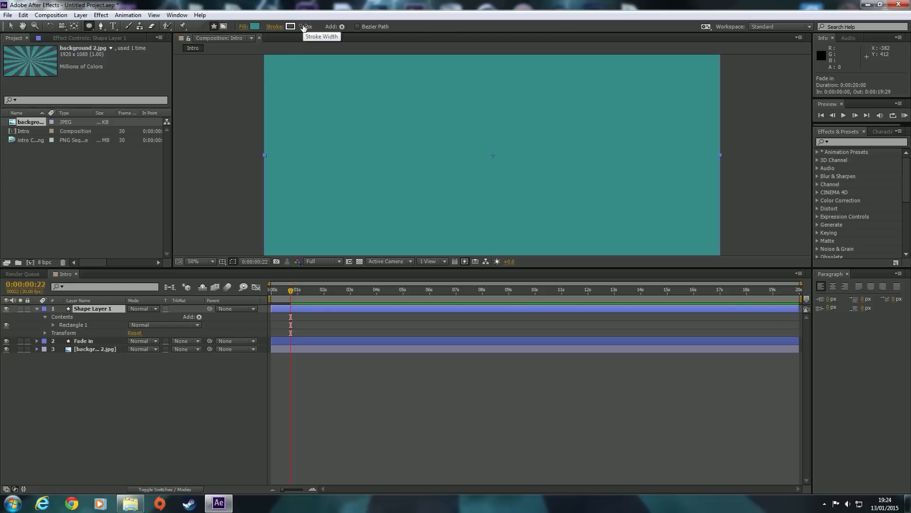
drag(305, 26, 322, 26)
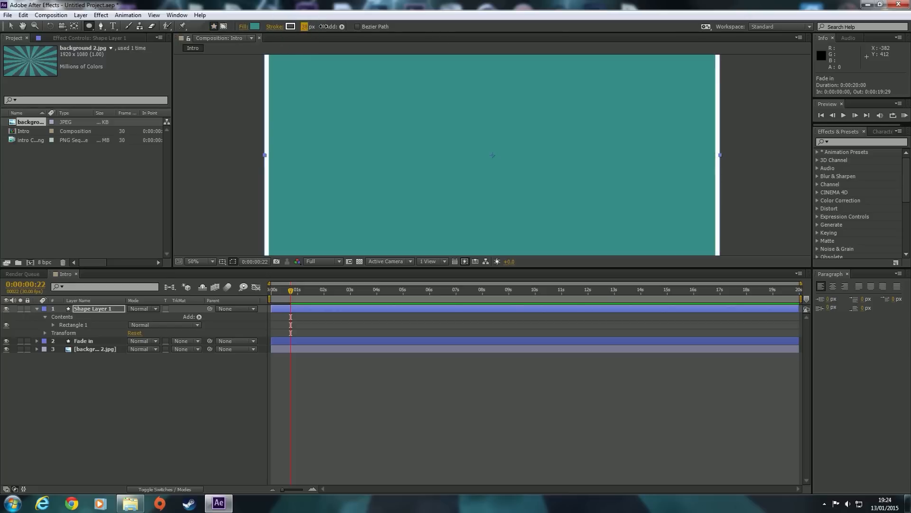
key(ctrl+z)
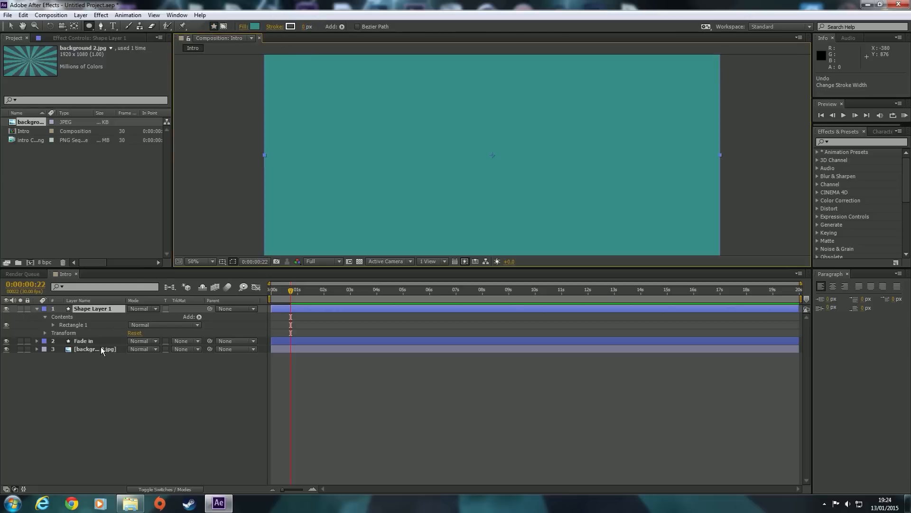
click(96, 382)
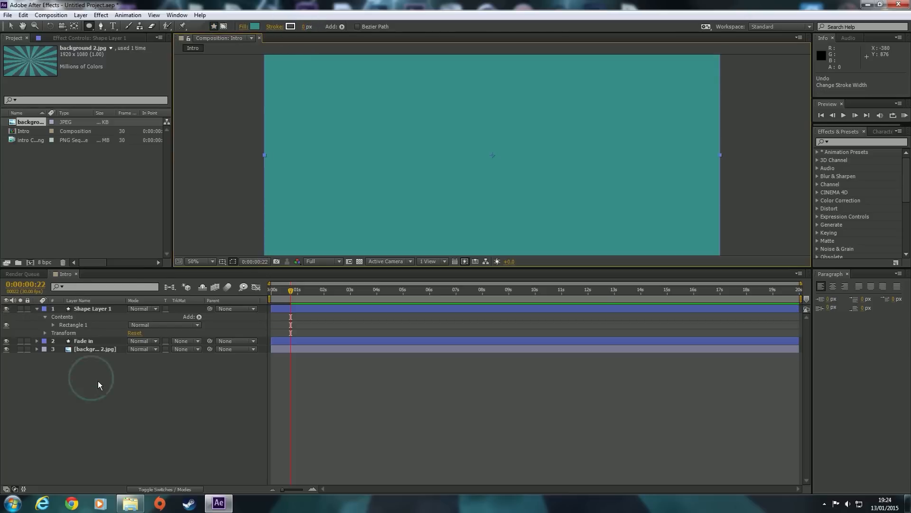
drag(308, 25, 318, 26)
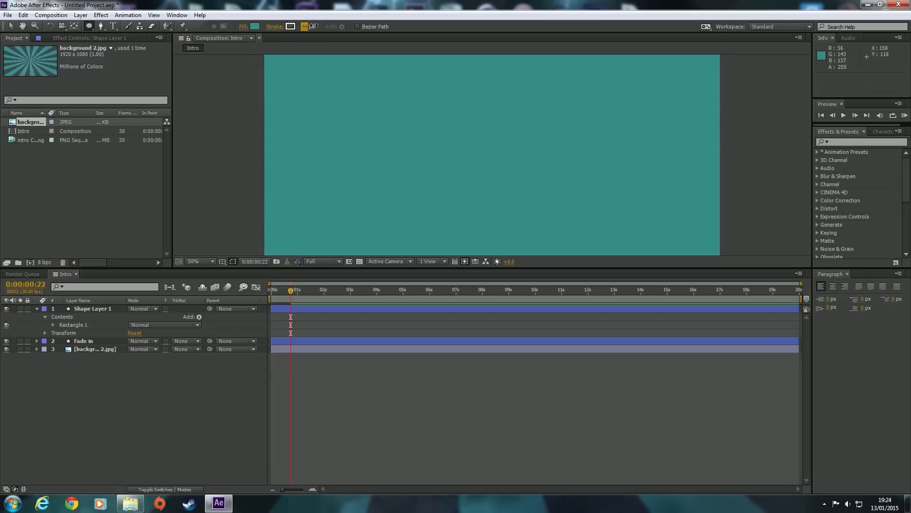
double_click(89, 26)
key(v)
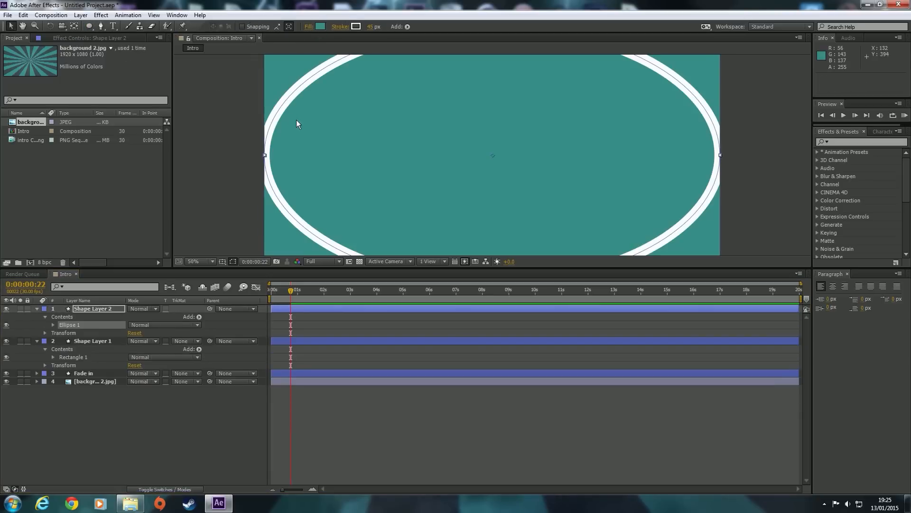
Set the ellipse's stroke width to 60 px and its fill to None
drag(374, 25, 380, 25)
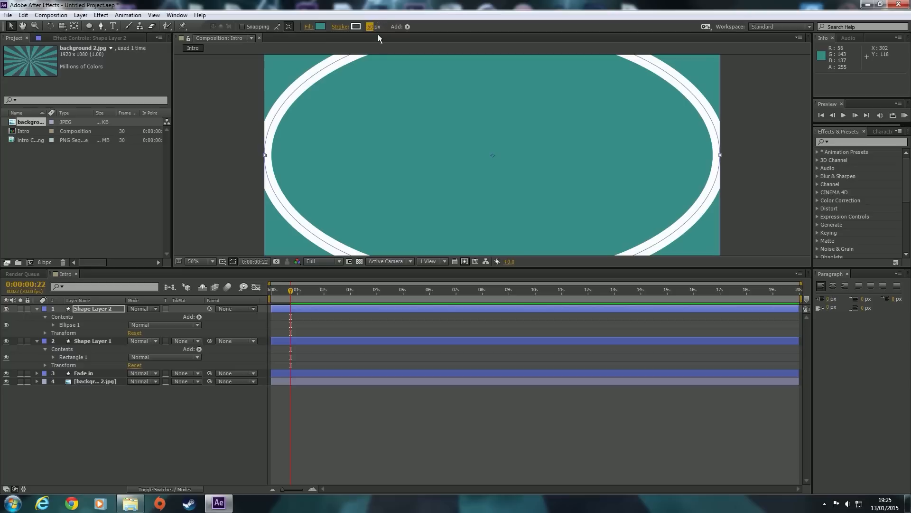
click(308, 27)
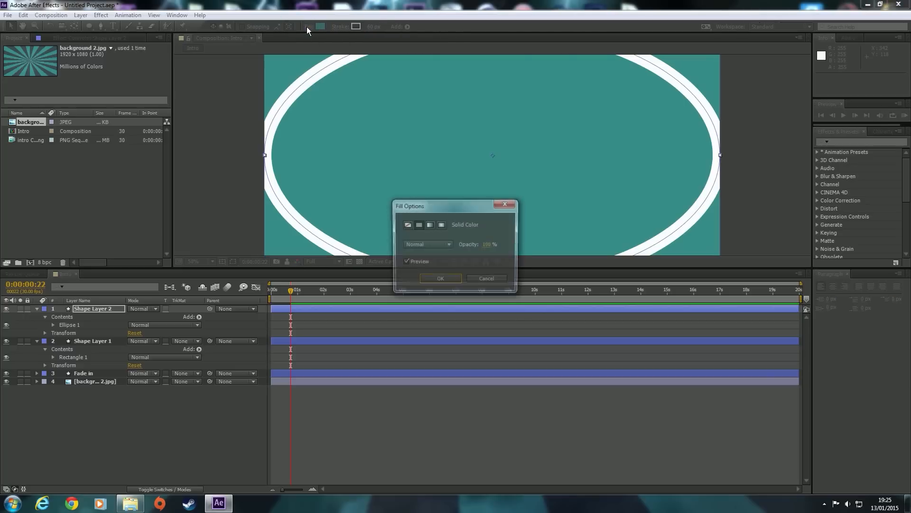
click(406, 224)
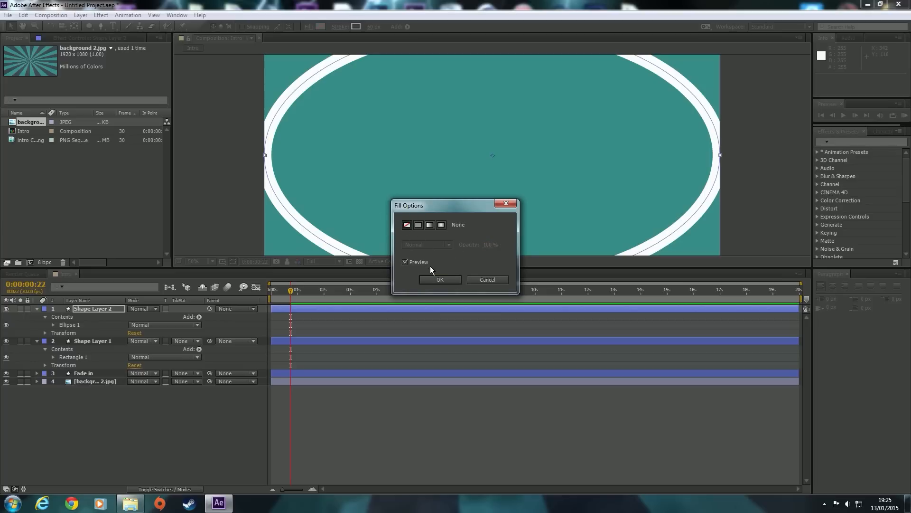
click(440, 280)
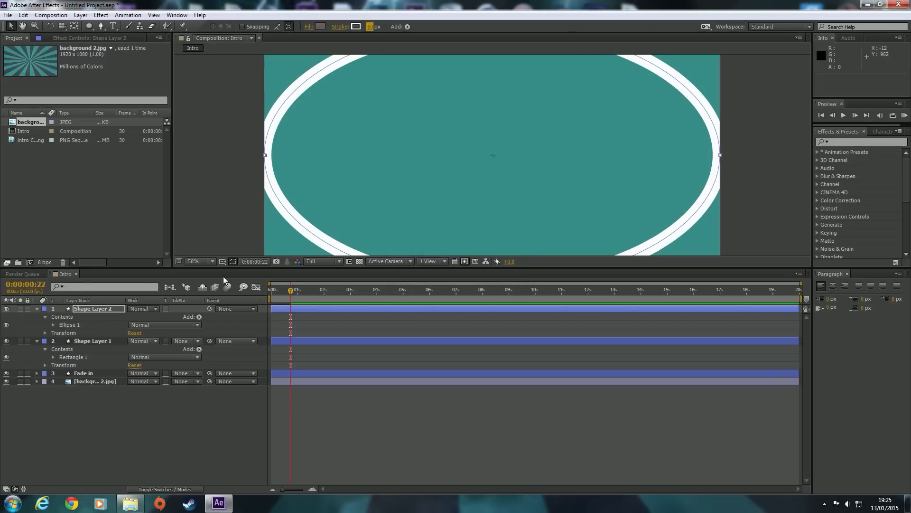
Hide and show the teal rectangle layer to check the unfilled ellipse against the background image
click(6, 341)
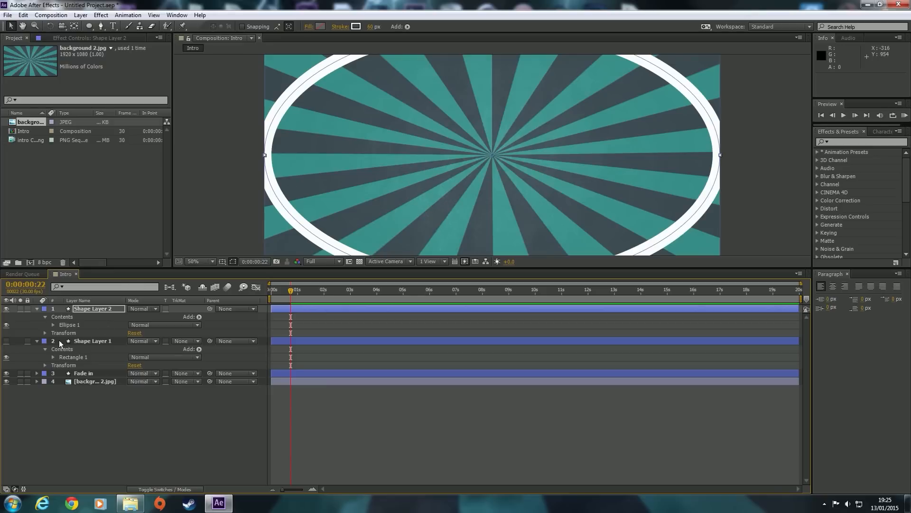
click(6, 341)
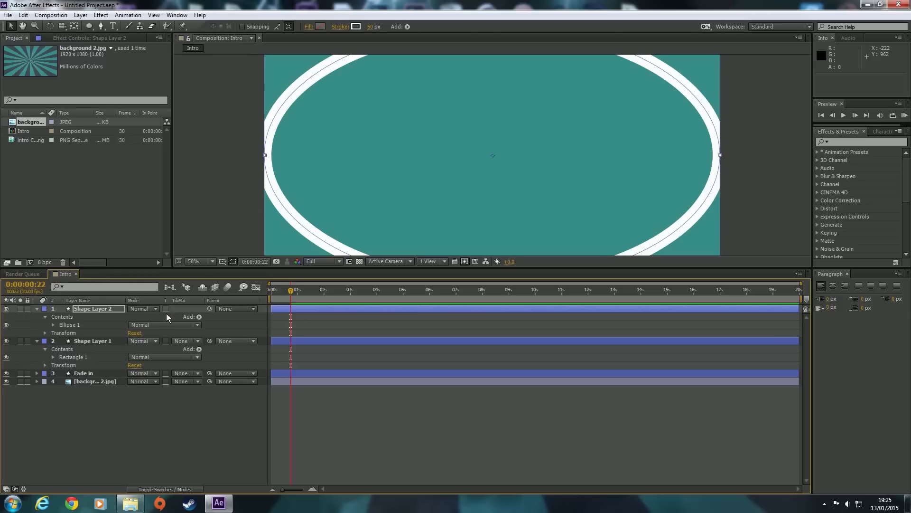
click(83, 374)
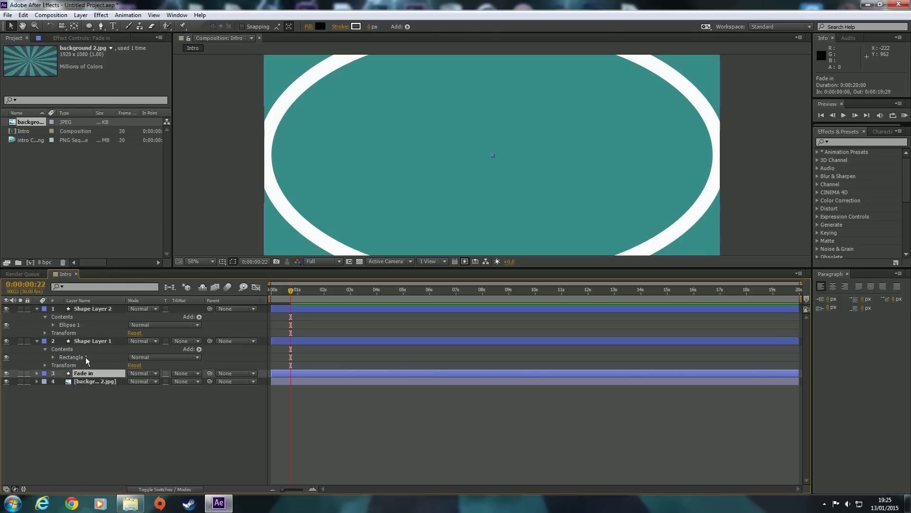
Set the ellipse path's size to 900 by 900 and constrain its proportions
click(91, 309)
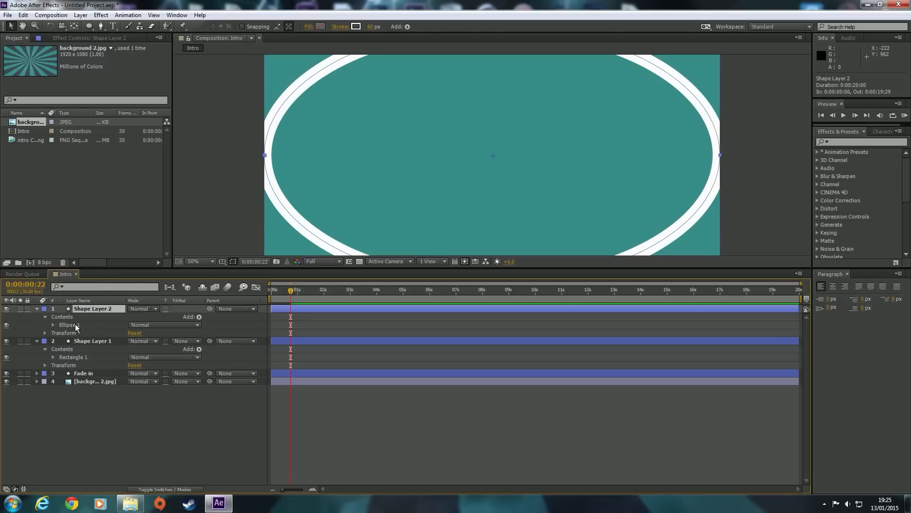
click(53, 325)
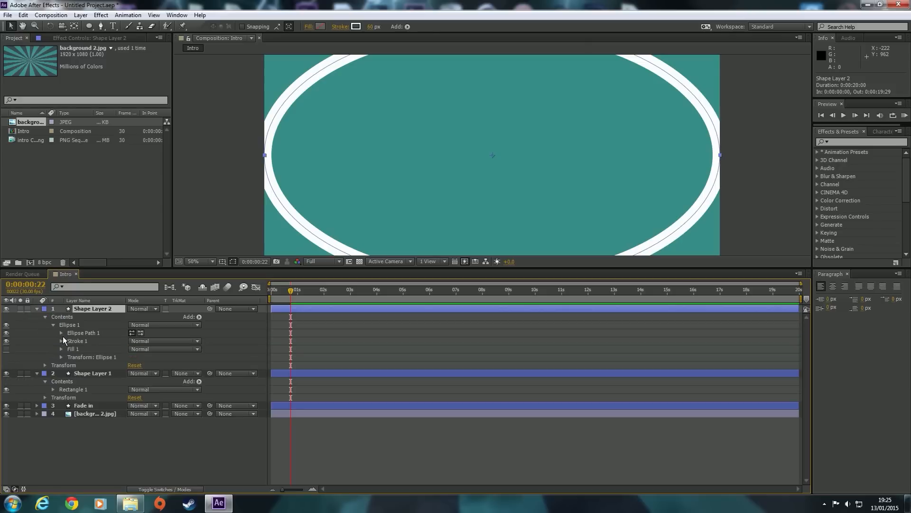
click(62, 333)
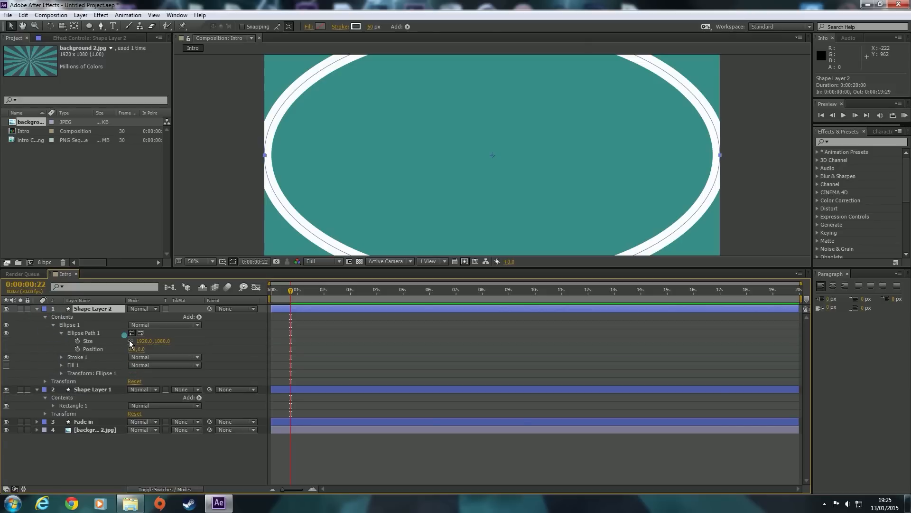
click(145, 340)
text(900)
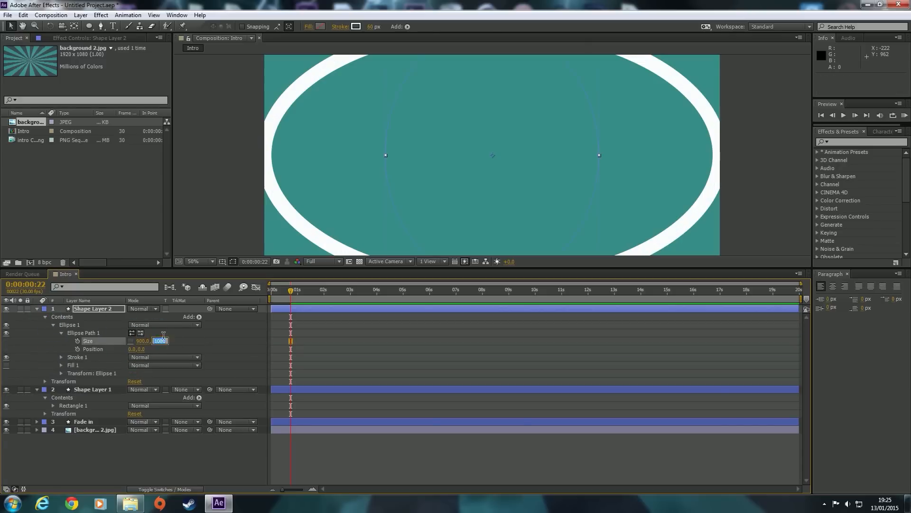
key(Tab)
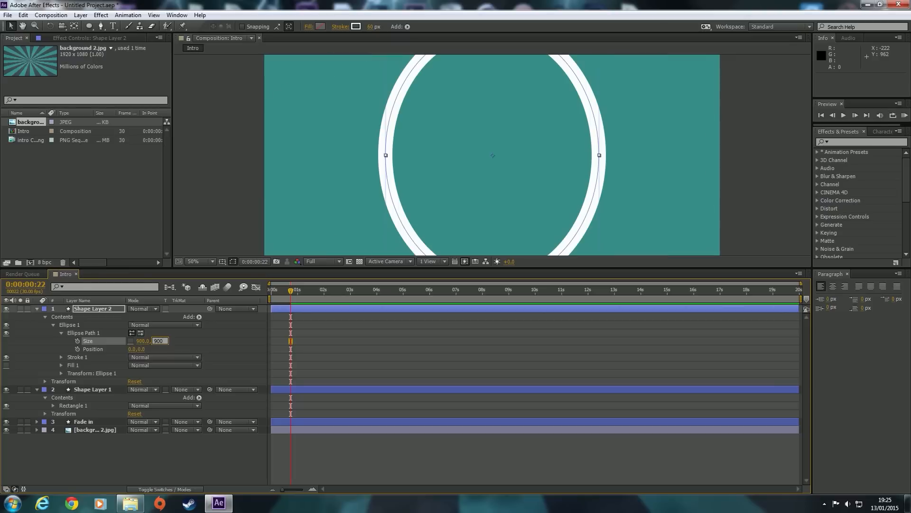
text(900)
key(Return)
click(131, 341)
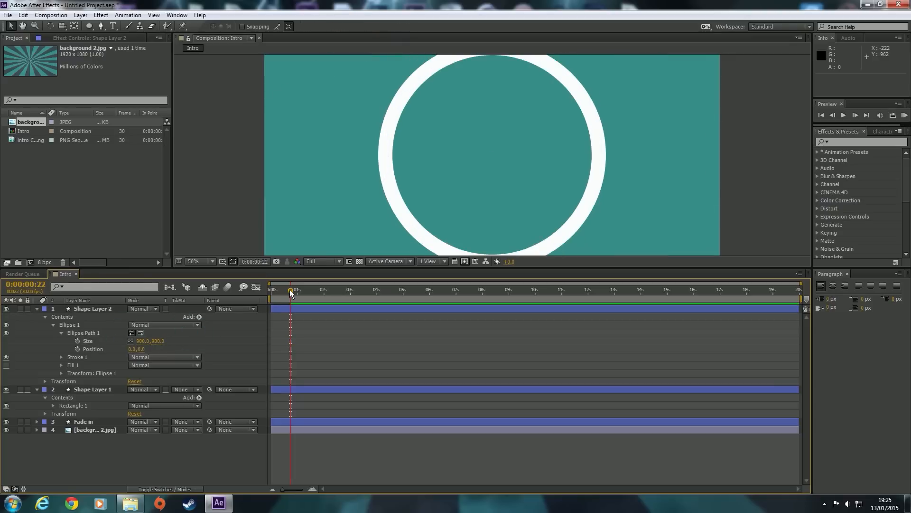
Collapse the circle's Shape Layer 2 and show only its Scale property
click(37, 309)
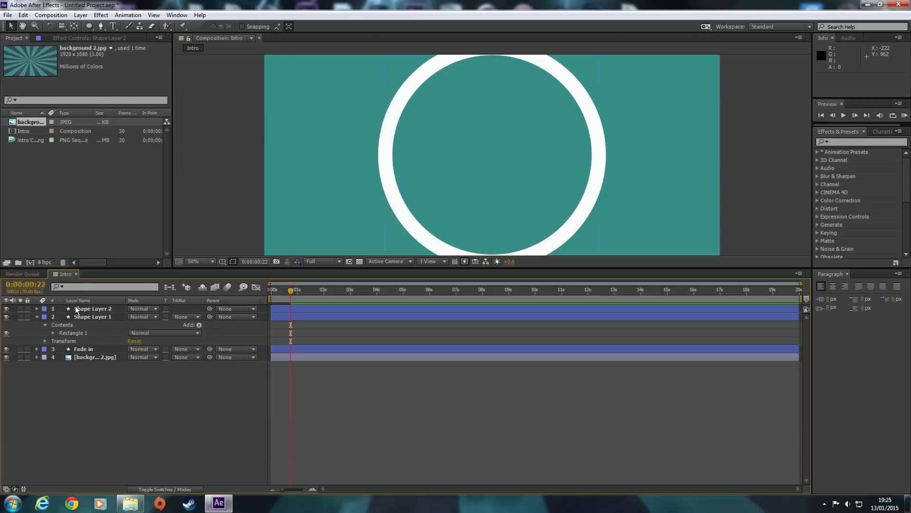
click(85, 307)
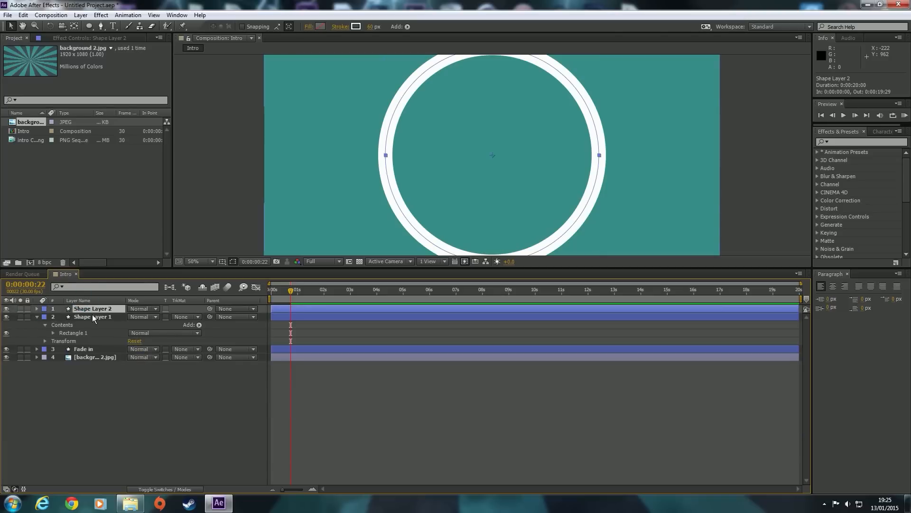
key(s)
Rename the teal rectangle layer as BackG, collapse it and return the playhead to 0:00:00:00
click(91, 323)
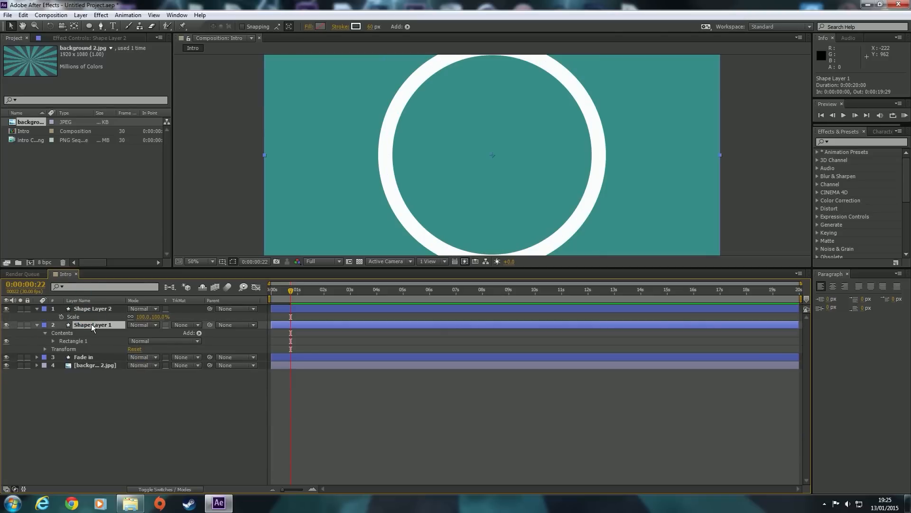
key(Return)
text(BackG)
click(101, 400)
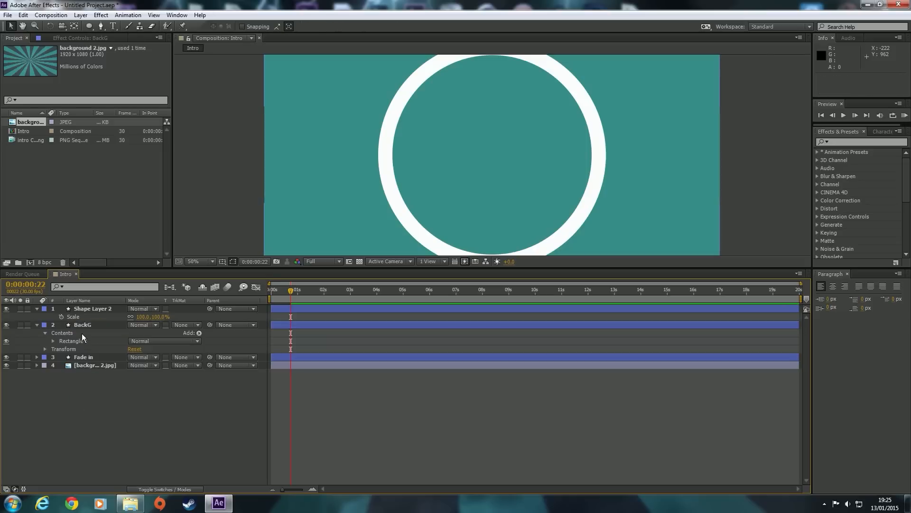
click(37, 325)
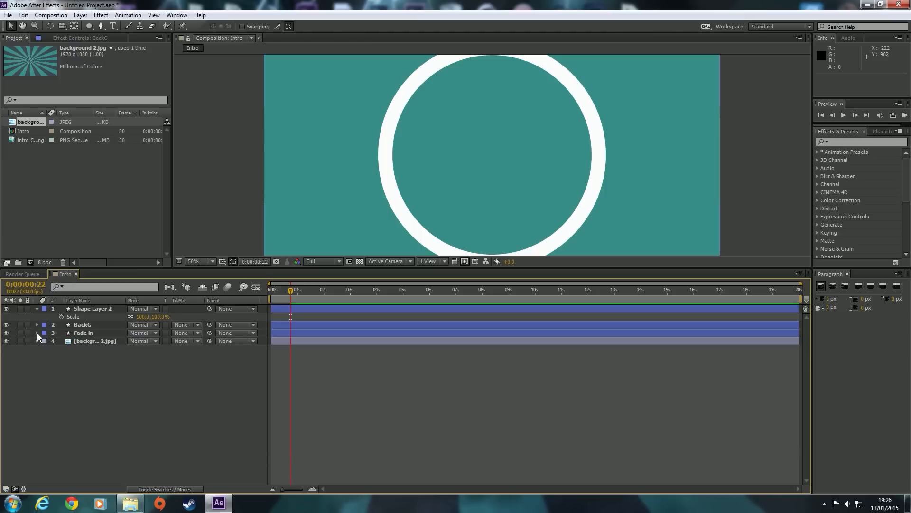
drag(291, 290, 271, 291)
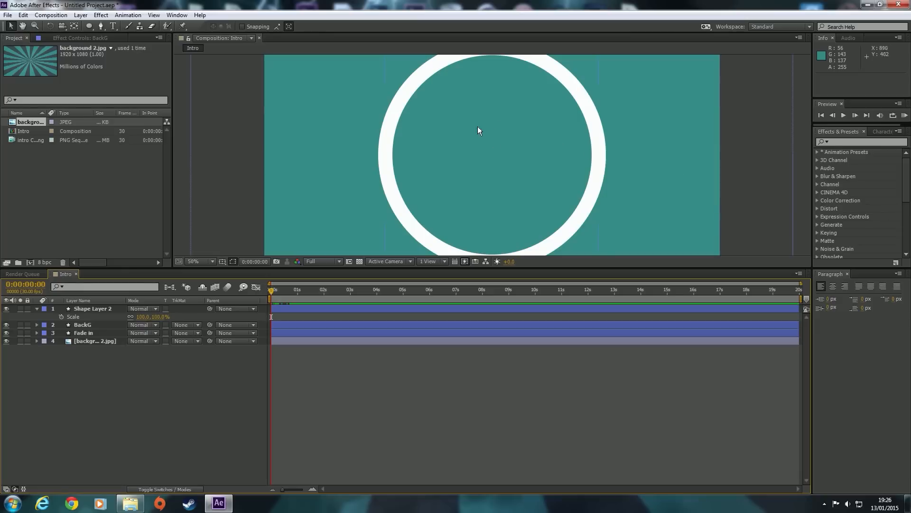
Hide and show the BackG and Fade in layers to check the sunburst background beneath them
click(317, 89)
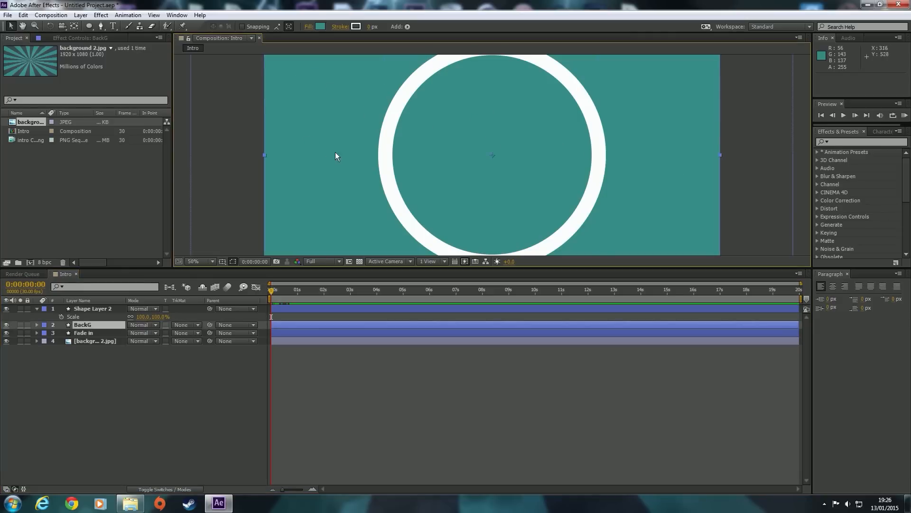
click(85, 341)
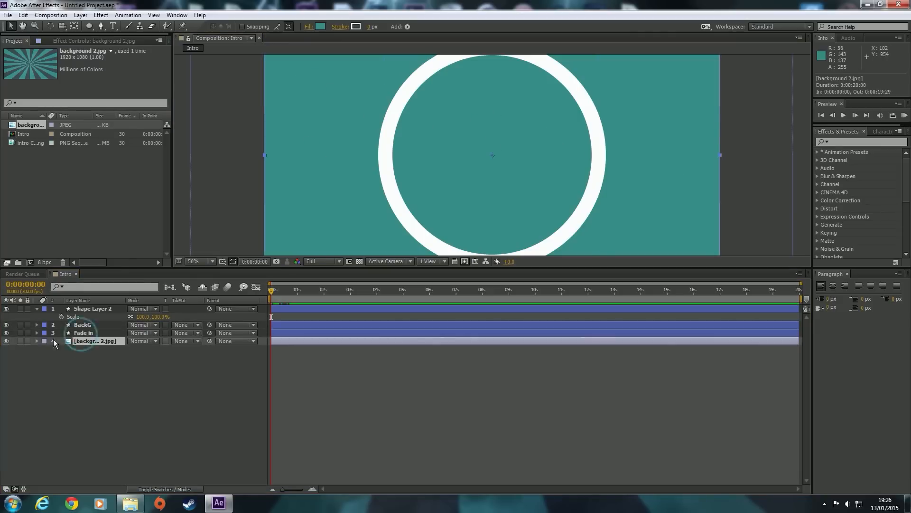
click(6, 336)
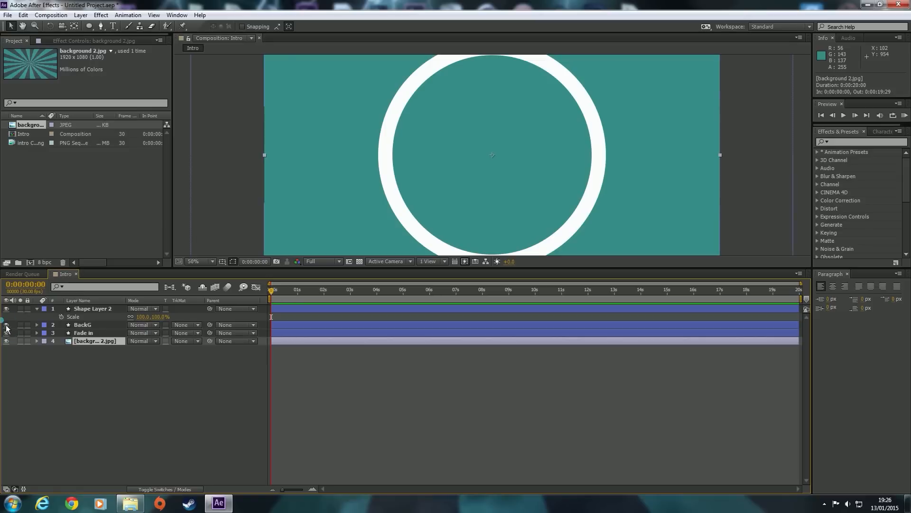
click(7, 325)
click(6, 333)
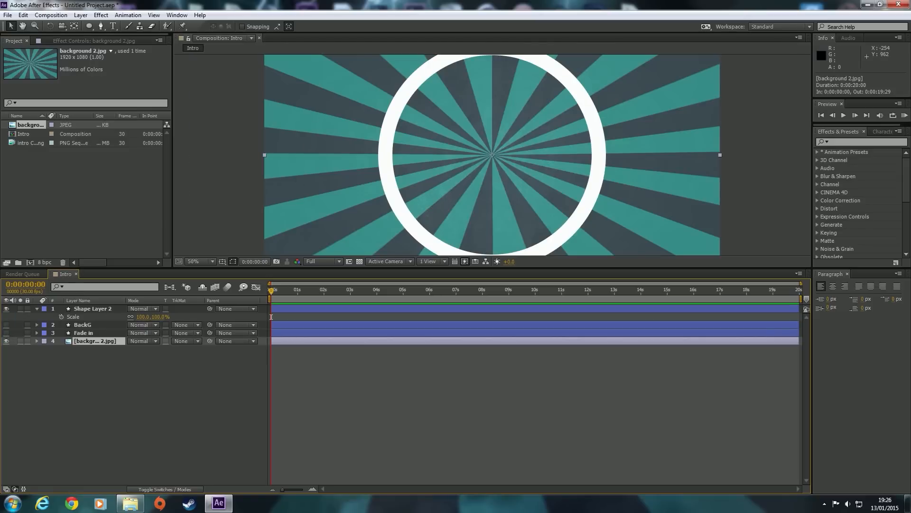
click(6, 333)
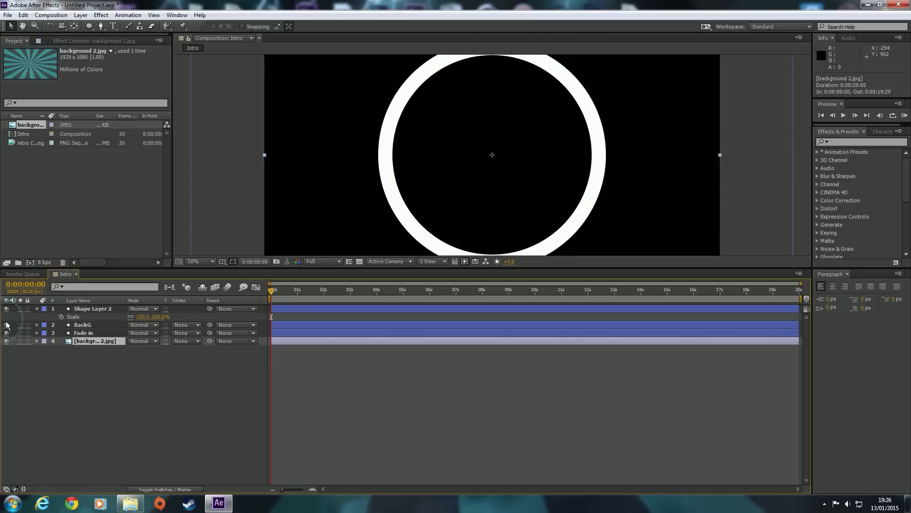
click(6, 324)
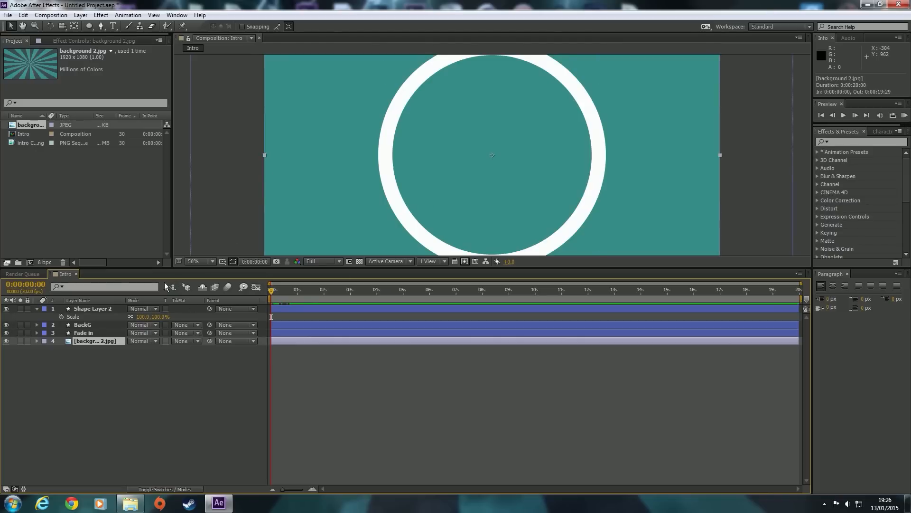
Rename Shape Layer 2 as Stroke circle
click(92, 309)
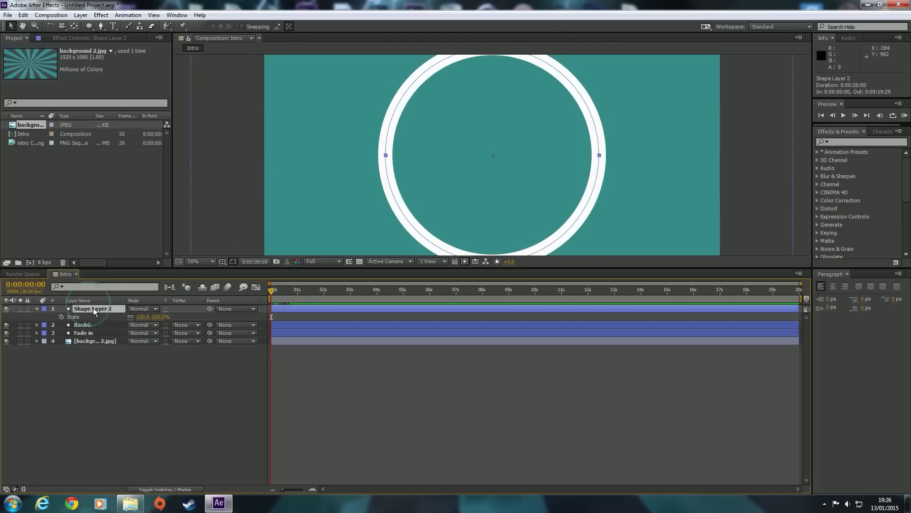
key(Return)
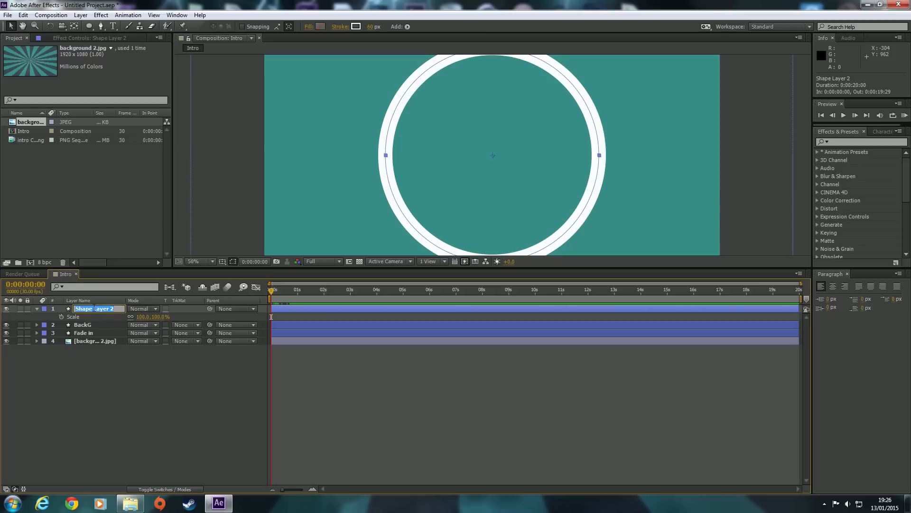
key(BackSpace)
click(95, 364)
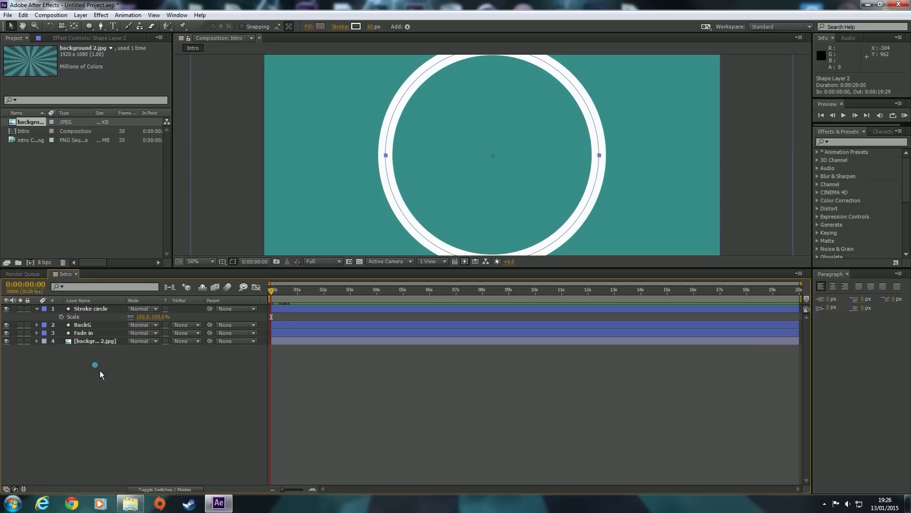
Scale the Stroke circle layer down proportionally to about 7.5% around the frame's center
click(89, 309)
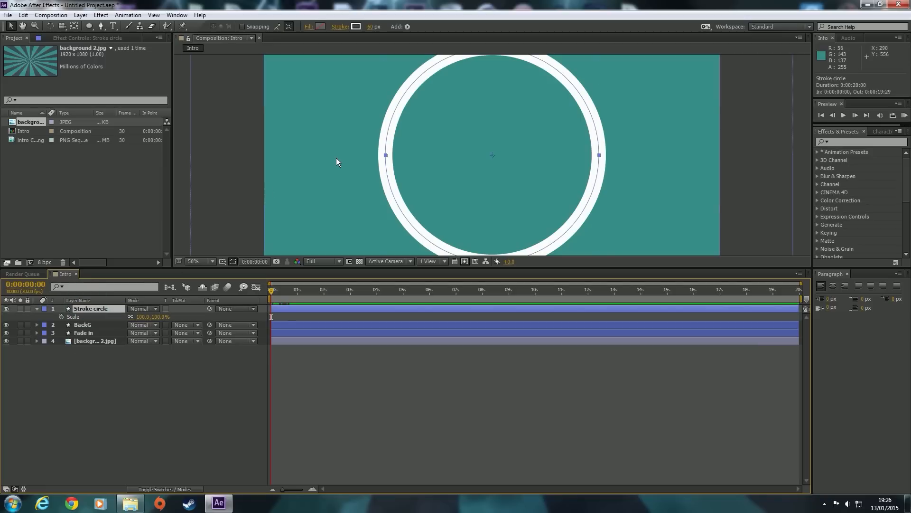
key(comma)
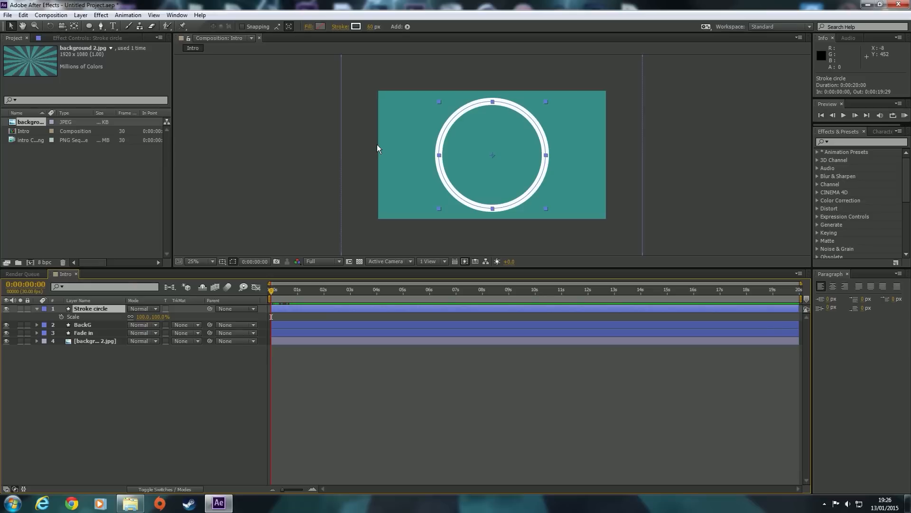
key(comma)
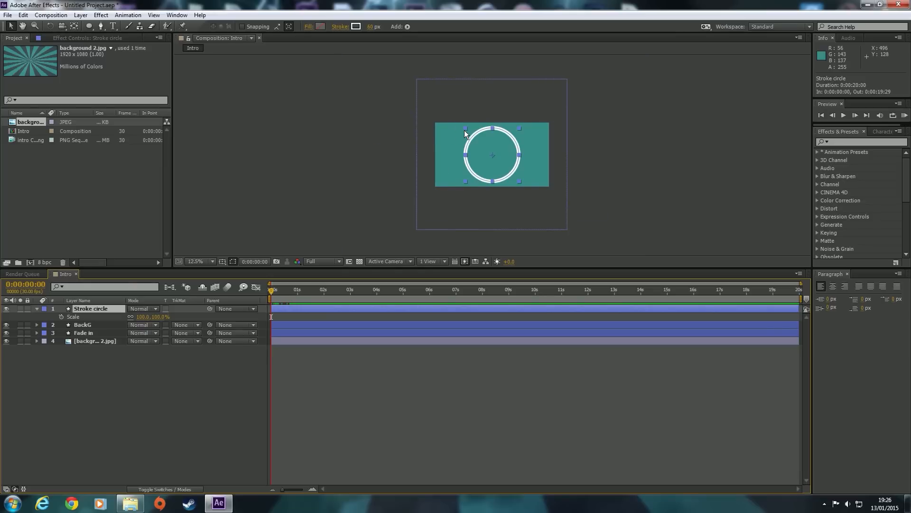
click(197, 261)
click(201, 279)
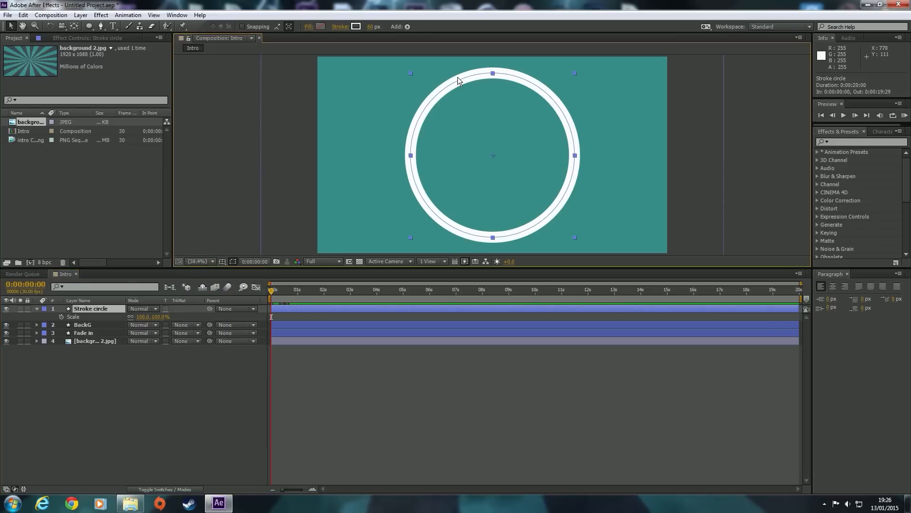
mouse_move(411, 74)
mouse_down()
mouse_move(494, 126)
mouse_move(395, 92)
mouse_move(470, 136)
mouse_move(410, 108)
mouse_move(487, 149)
mouse_up()
scroll(493, 189, up, 8)
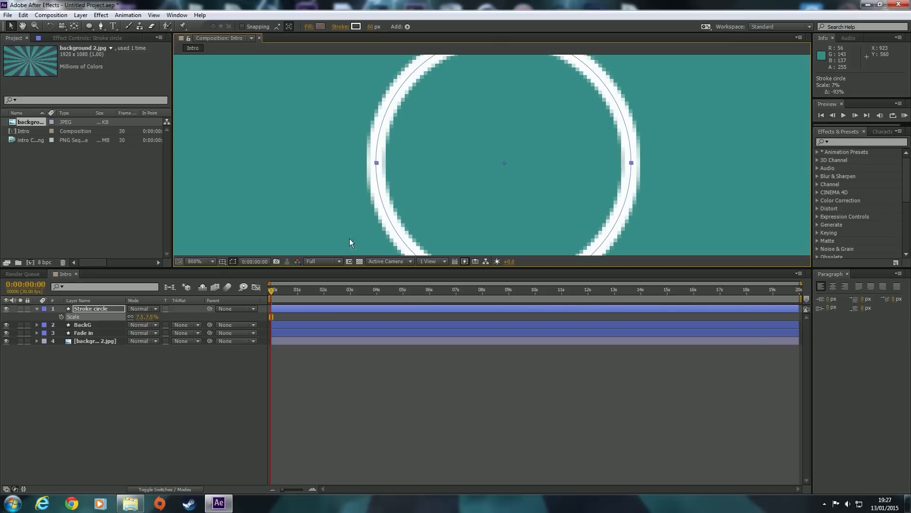
Draw a closed four-point Pen tool mask on the BackG layer, following the white stroke of the small circle
click(84, 326)
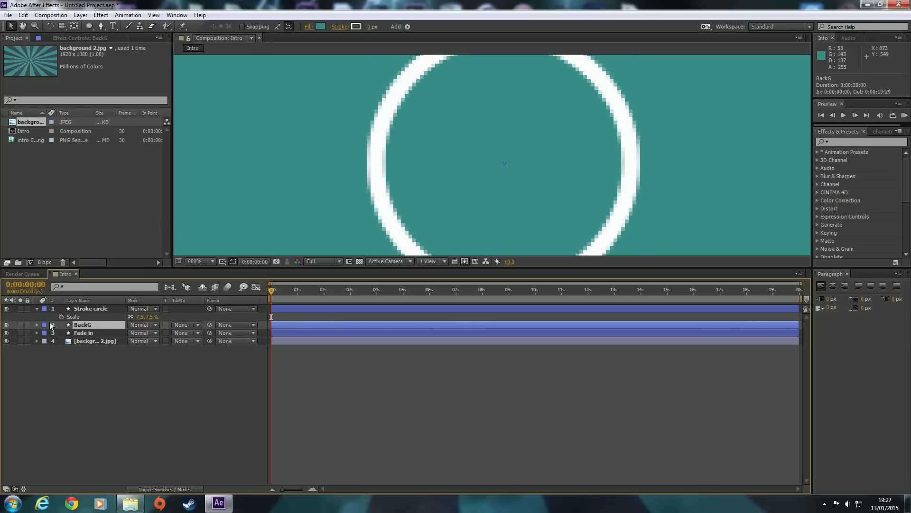
click(101, 27)
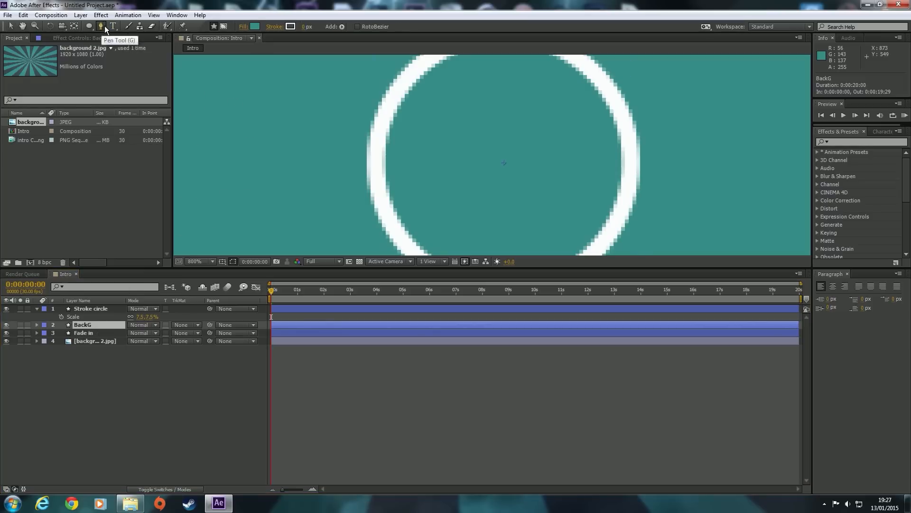
click(224, 27)
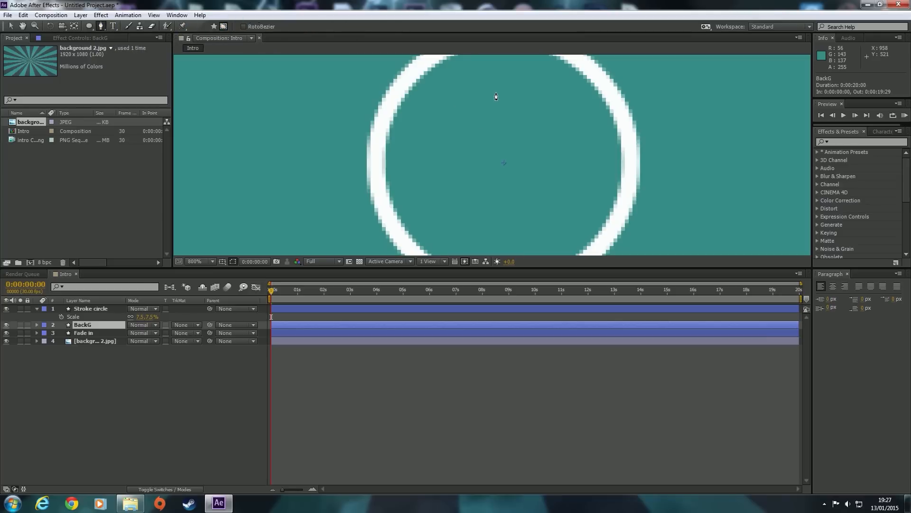
key(comma)
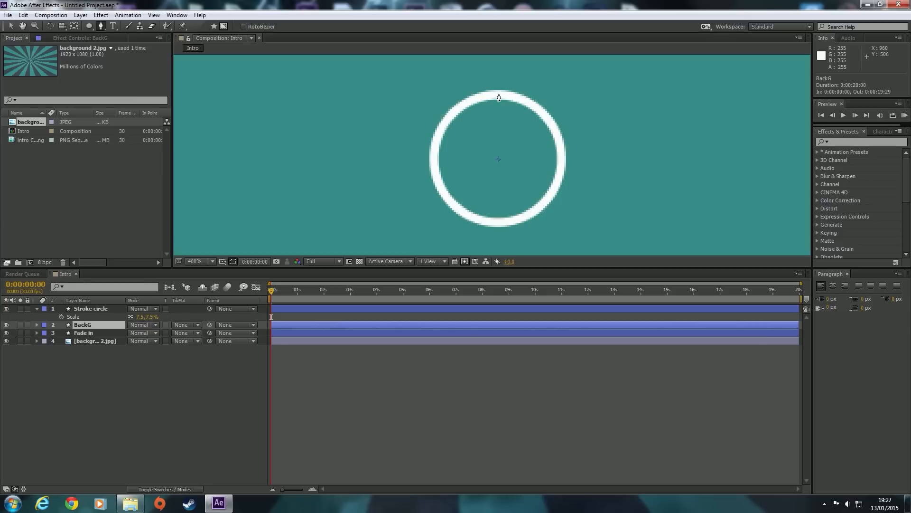
click(496, 94)
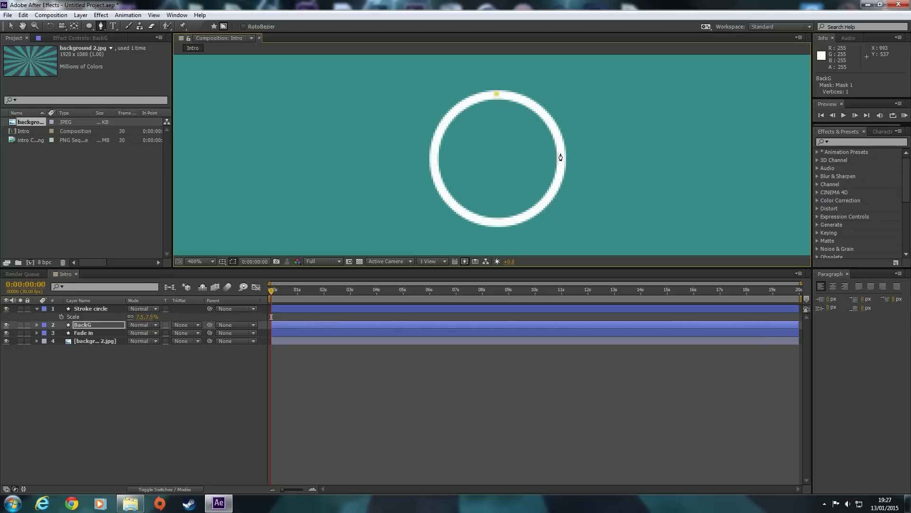
drag(561, 163, 559, 229)
drag(497, 222, 489, 224)
drag(433, 155, 441, 106)
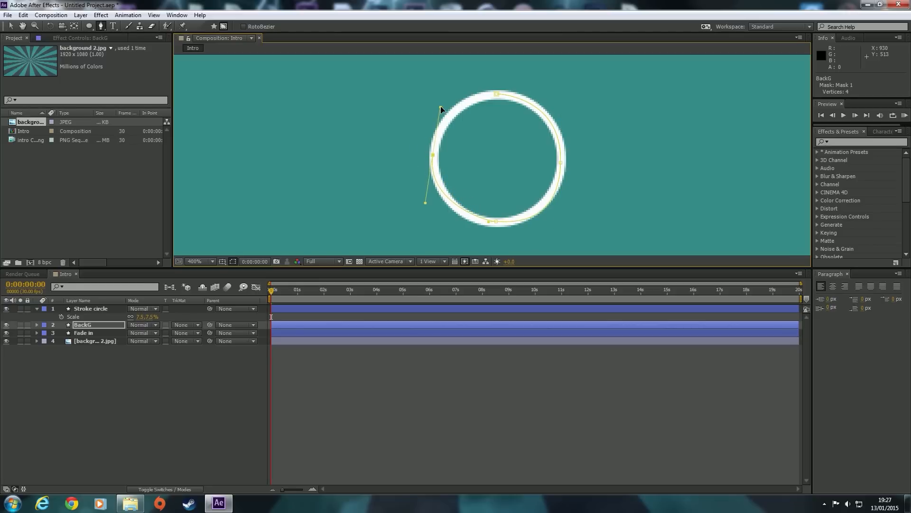
click(497, 98)
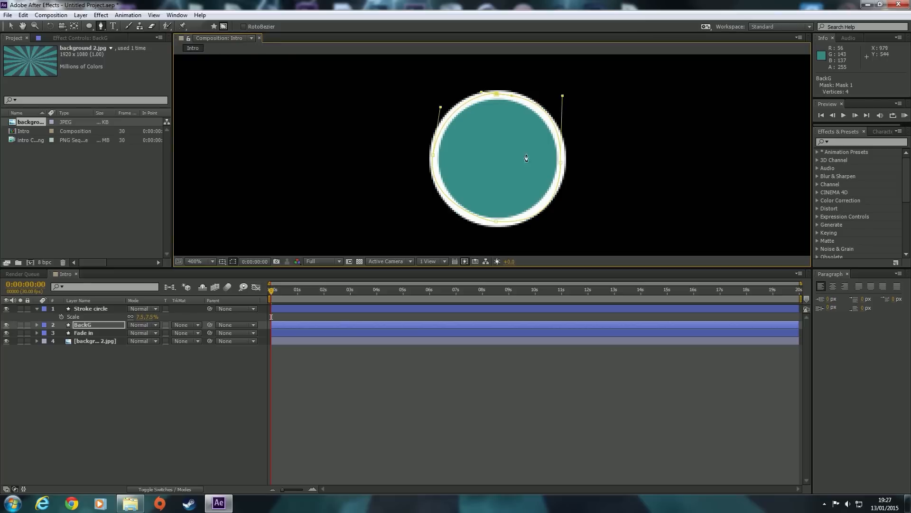
Adjust the BackG mask's points and curve handles so its path stays within the circle's white stroke
click(10, 26)
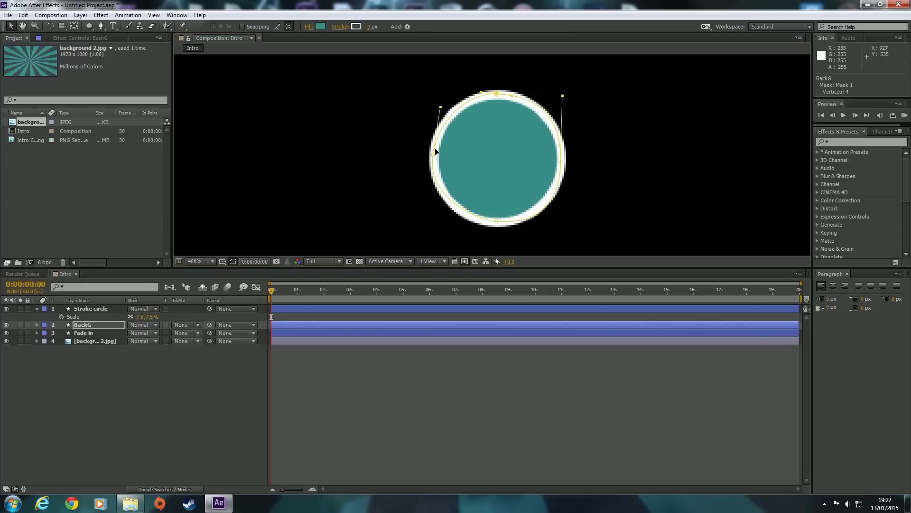
drag(433, 155, 434, 155)
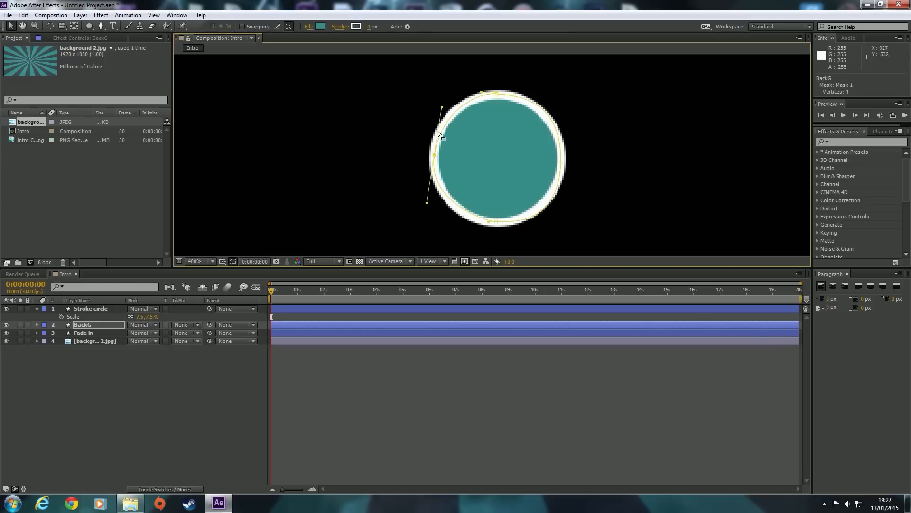
drag(427, 202, 426, 205)
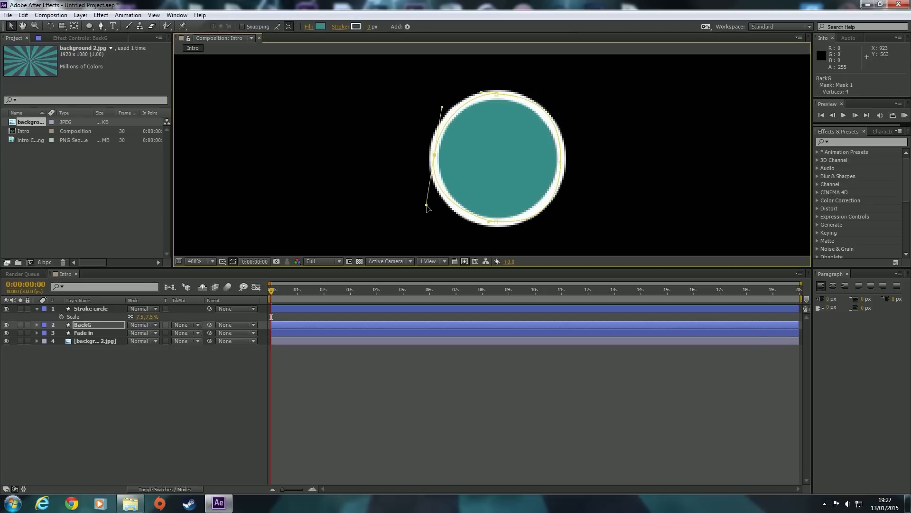
click(496, 222)
click(560, 165)
click(559, 228)
drag(559, 228, 558, 221)
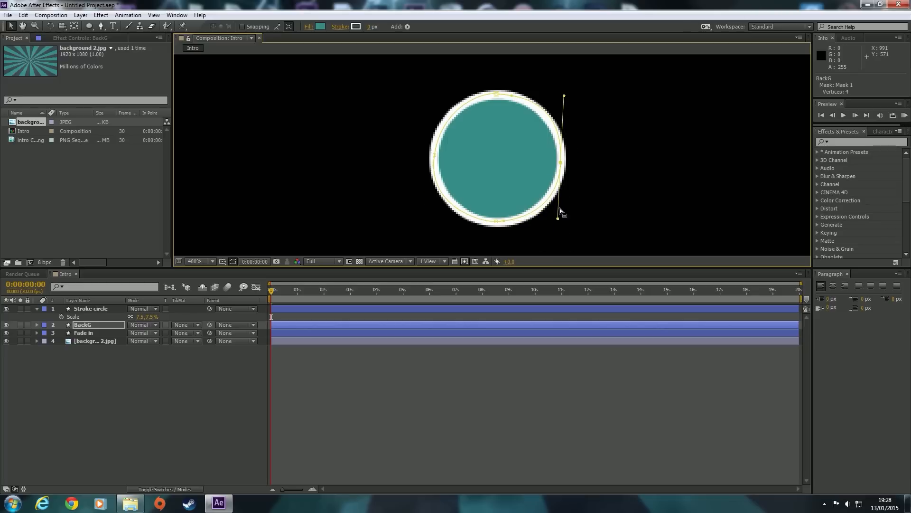
click(495, 95)
drag(564, 96, 564, 100)
click(503, 96)
drag(504, 98, 508, 98)
Invert Mask 1 on the BackG layer so the teal is cut out inside the circle
click(37, 325)
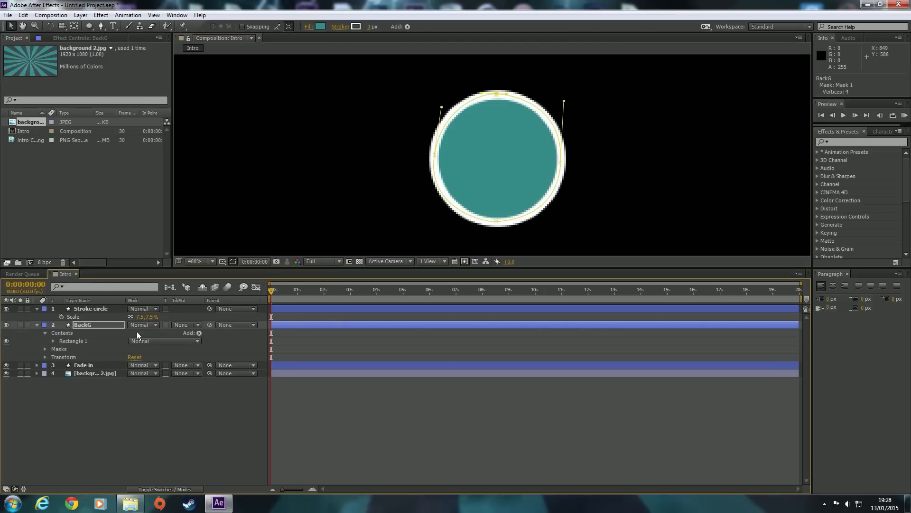
click(45, 349)
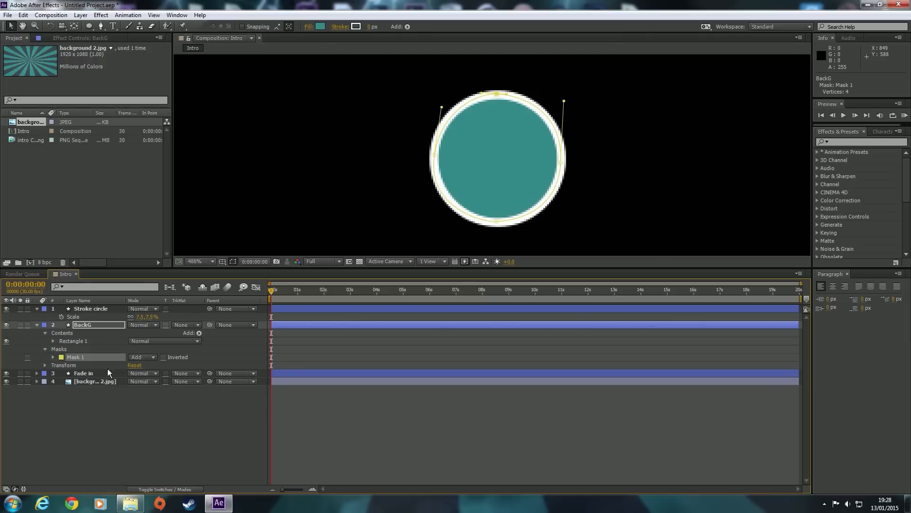
click(163, 357)
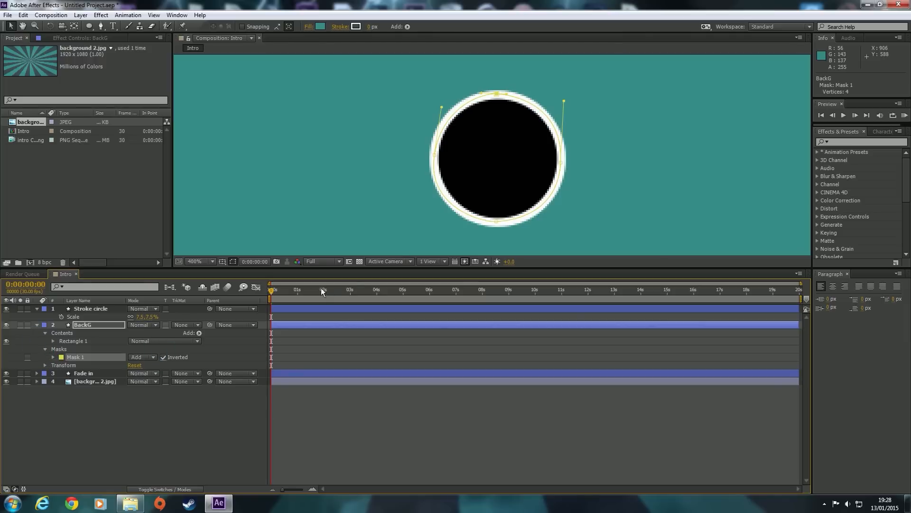
click(201, 262)
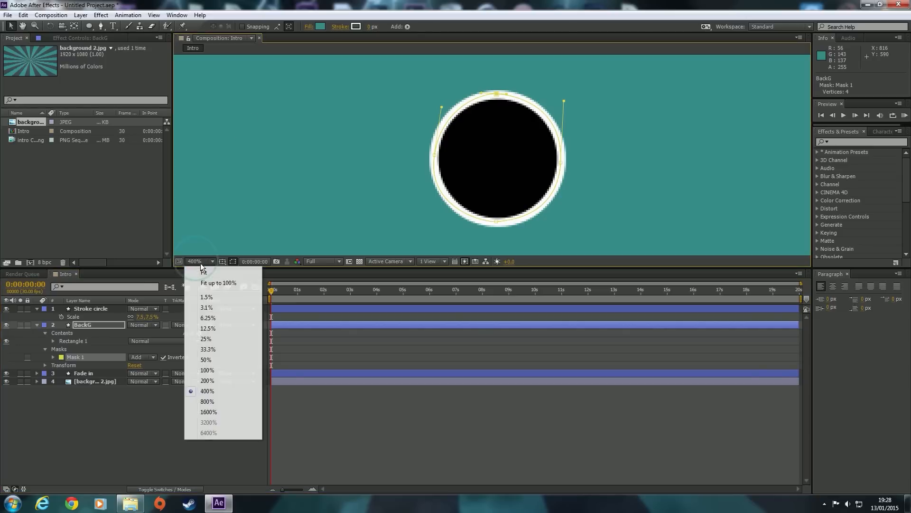
Hide the Fade in layer and reveal the BackG layer's Transform properties
click(218, 284)
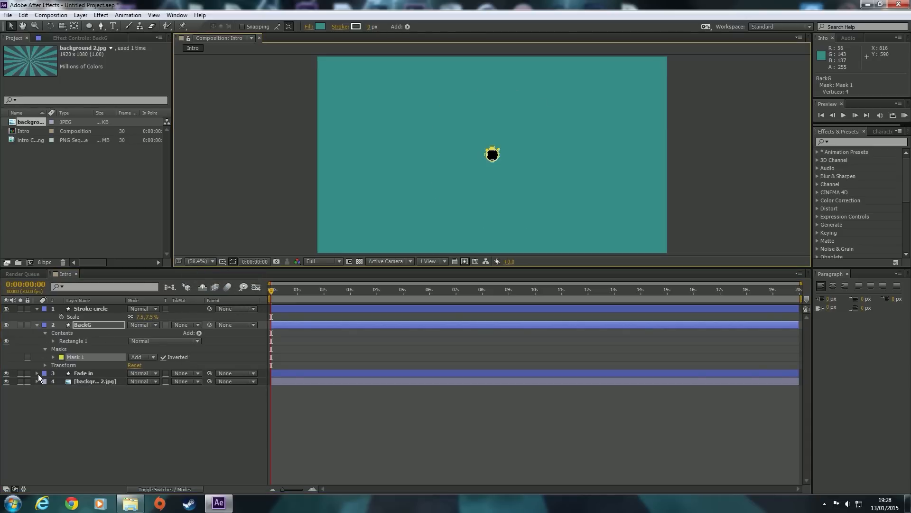
click(6, 373)
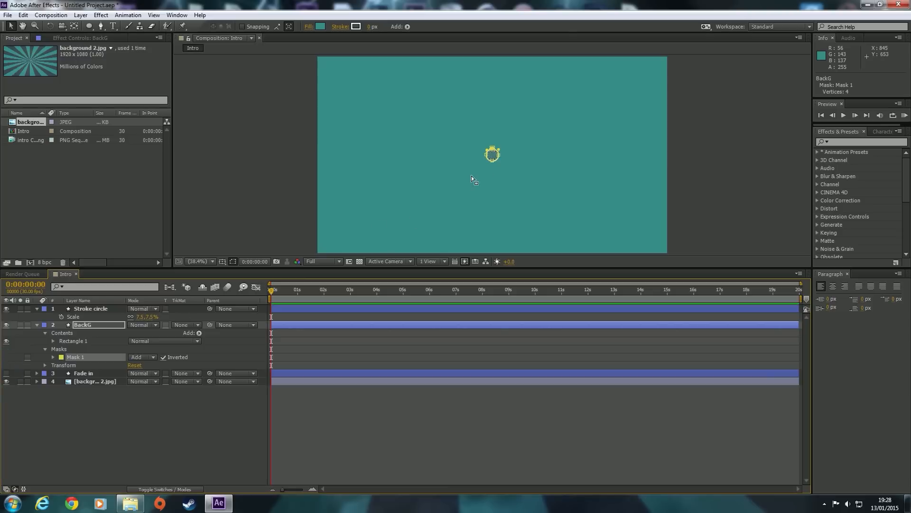
click(44, 365)
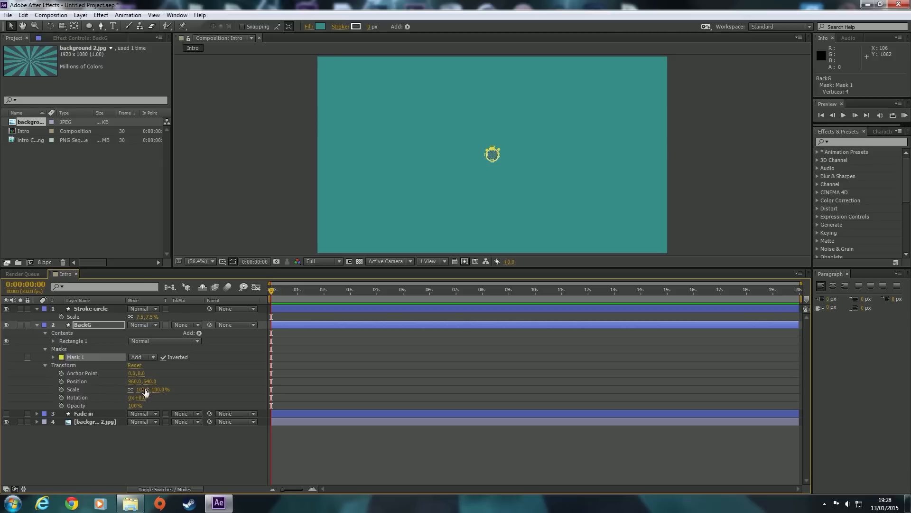
Try enlarging the BackG layer through its Scale property, undo the change, and inspect the masked circle up close
drag(151, 389, 458, 345)
key(ctrl+z)
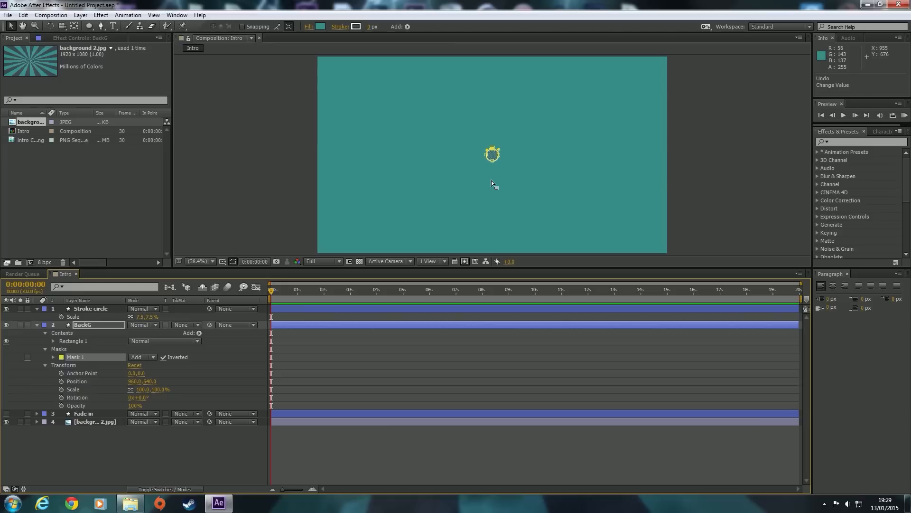
scroll(496, 183, up, 5)
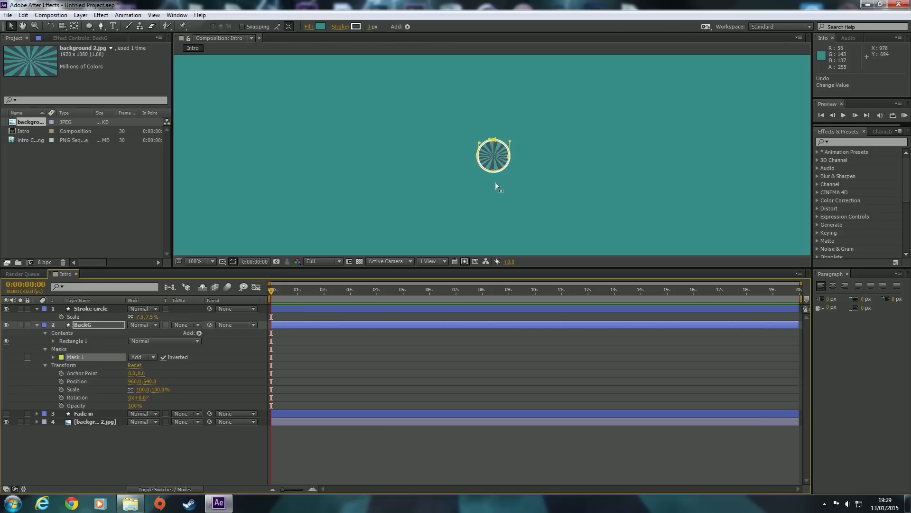
scroll(496, 183, up, 1)
scroll(497, 183, down, 1)
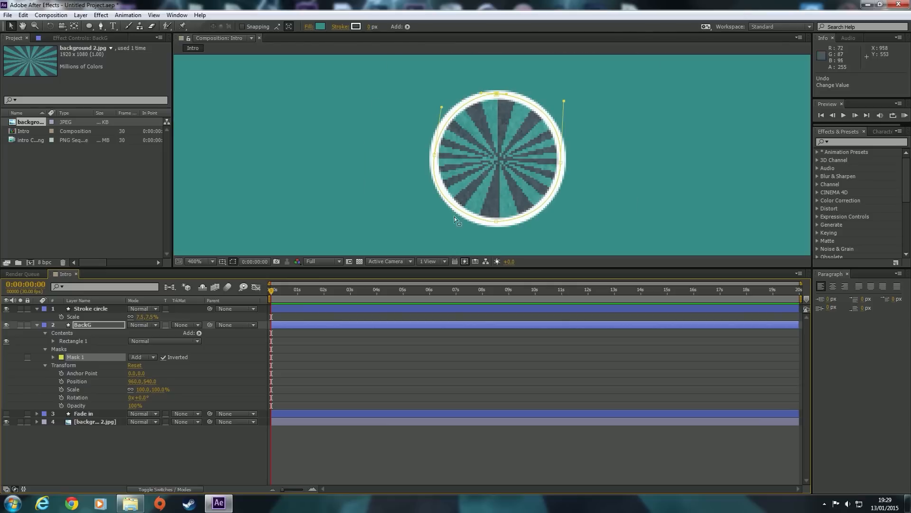
Try shrinking the BackG layer through its Scale property, undoing each change
drag(154, 390, 118, 387)
key(ctrl+z)
scroll(332, 191, down, 5)
scroll(334, 192, up, 3)
scroll(338, 193, down, 2)
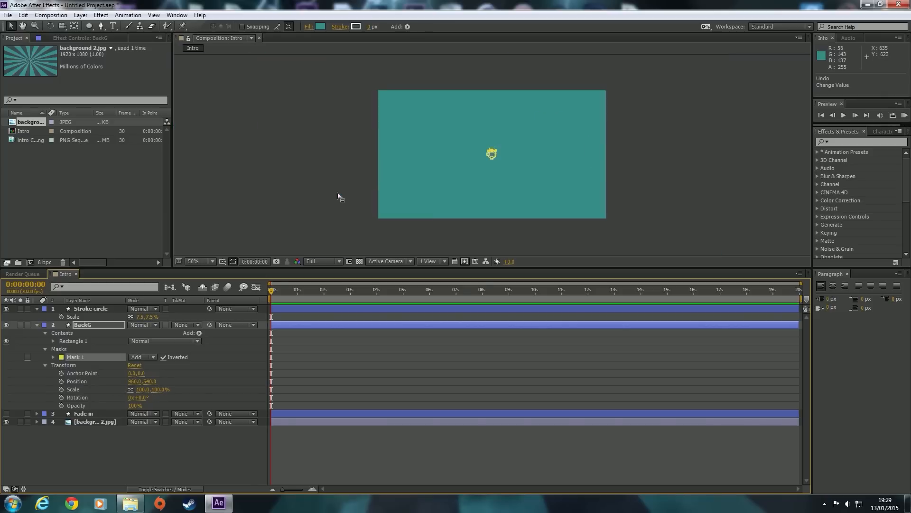
scroll(337, 193, down, 2)
drag(160, 390, 146, 393)
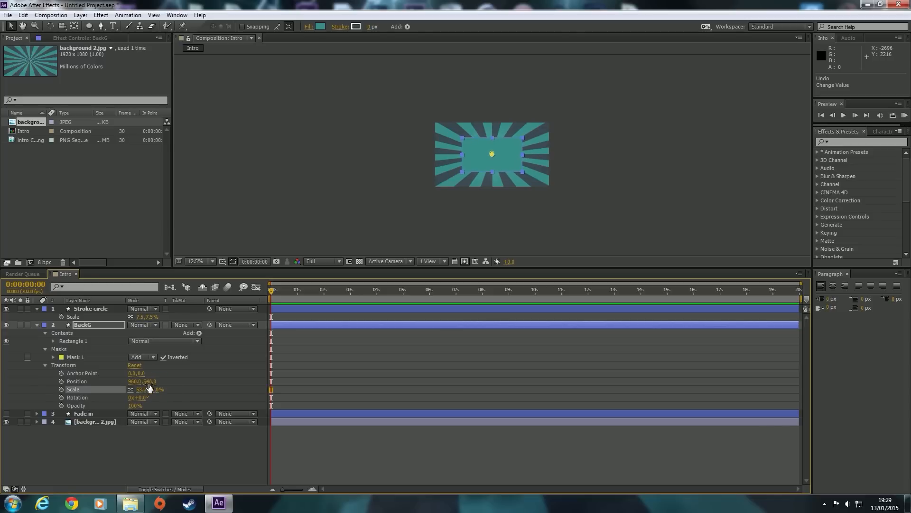
key(ctrl+z)
scroll(495, 194, up, 9)
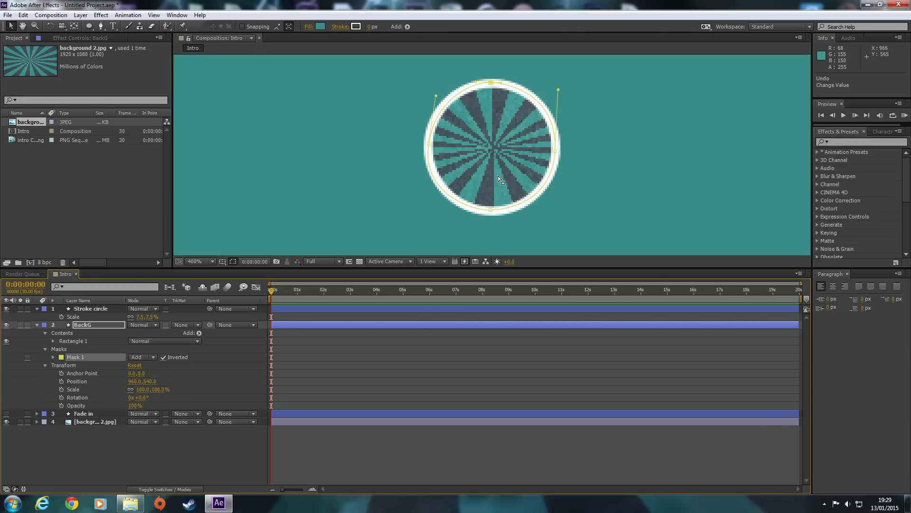
Make the Fade in layer visible again and set the current time to 0:00:00:22, where the sunburst first appears
drag(272, 290, 276, 291)
click(6, 415)
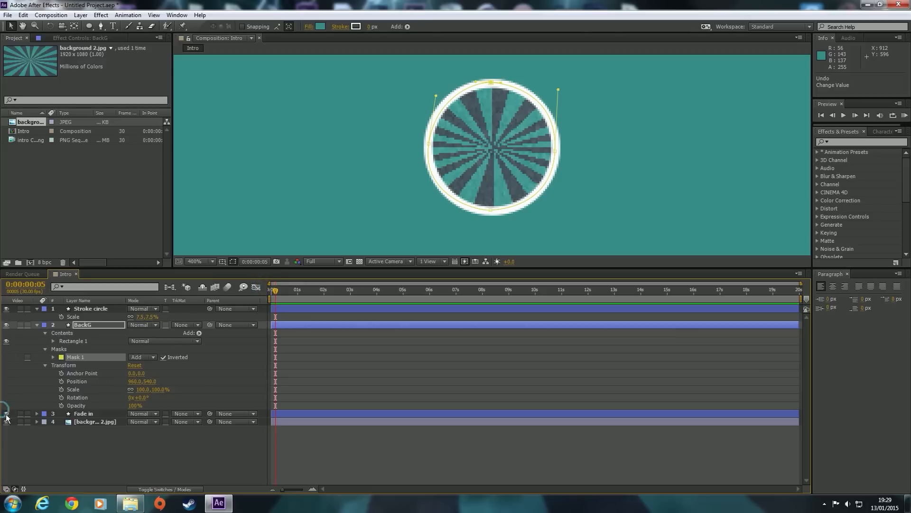
drag(276, 290, 290, 290)
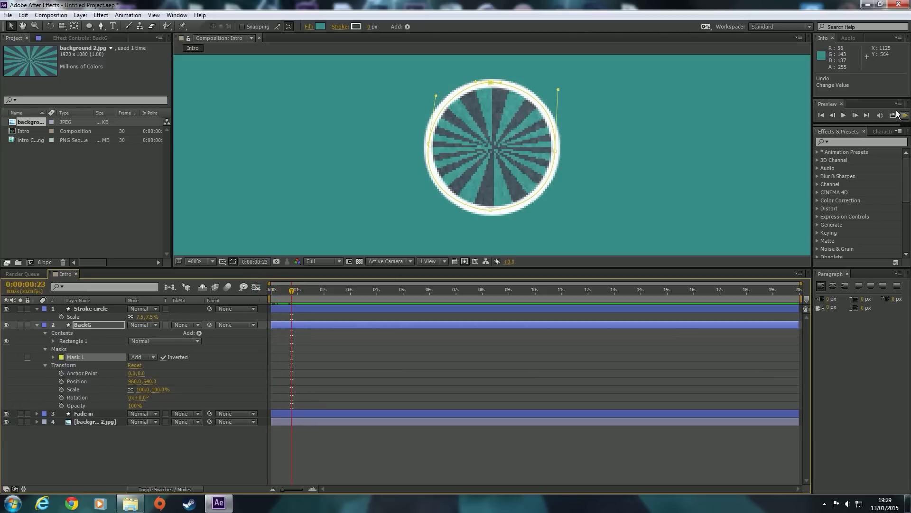
click(843, 115)
click(833, 115)
click(833, 115)
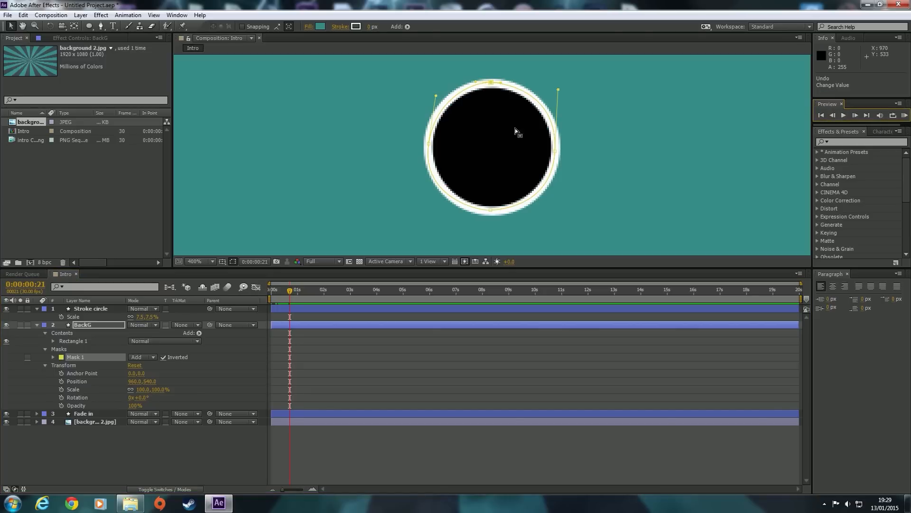
click(856, 114)
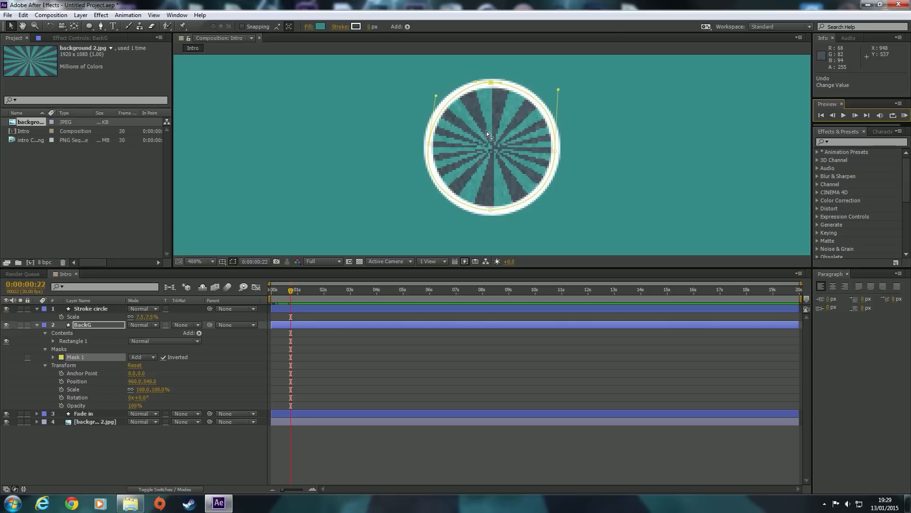
Start Scale keyframes on the BackG and Stroke circle layers at 0:00:00:22
click(62, 389)
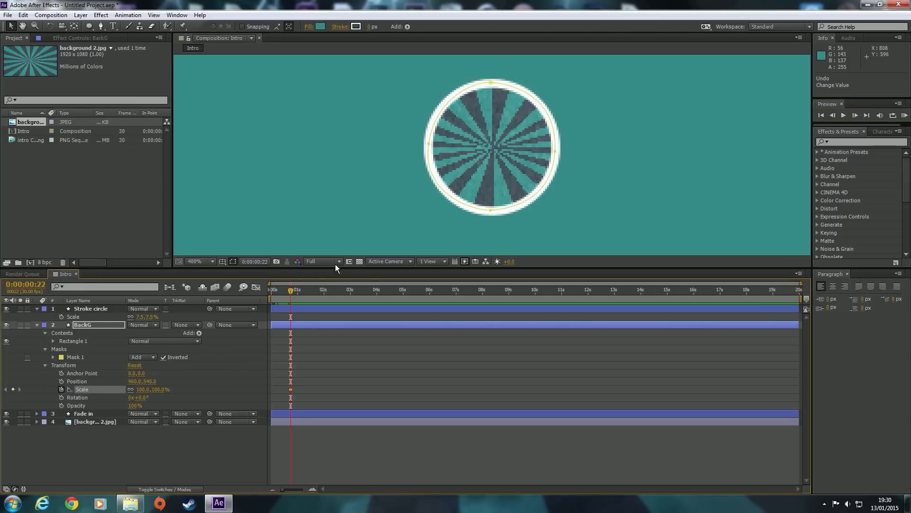
click(83, 309)
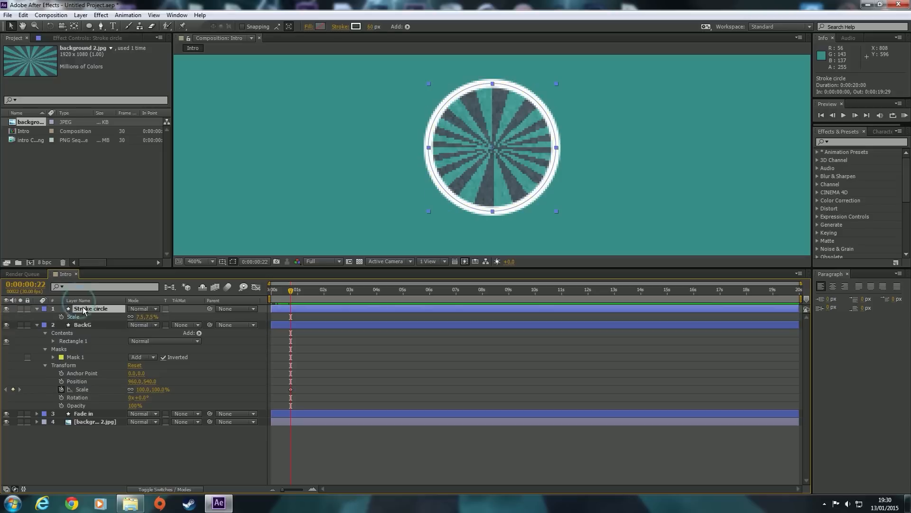
click(57, 316)
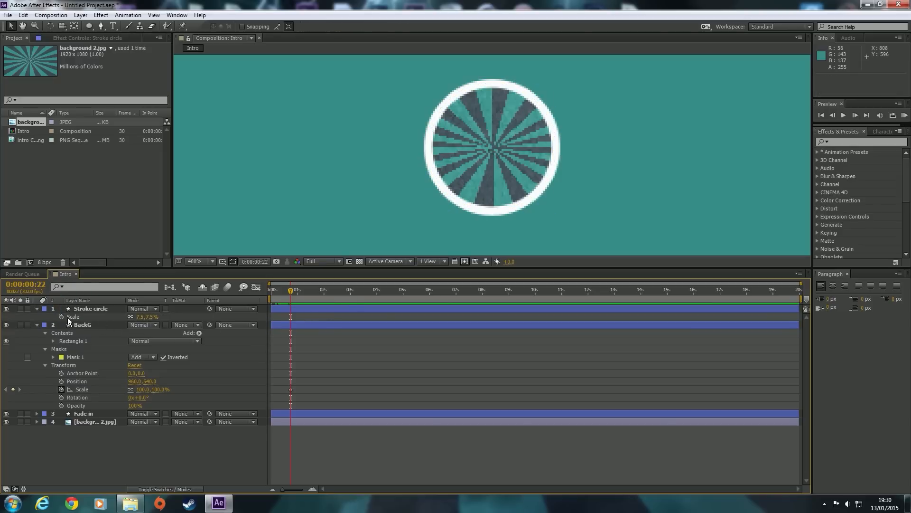
click(61, 317)
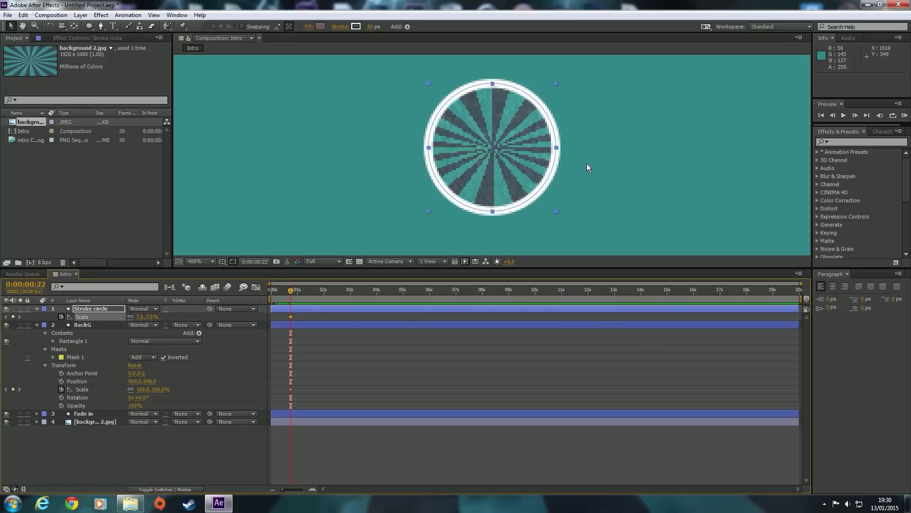
At 0:00:02:00, keyframe the Stroke circle's scale at about 285.5% and BackG's scale at about 3494%
key(comma)
key(comma)
key(comma)
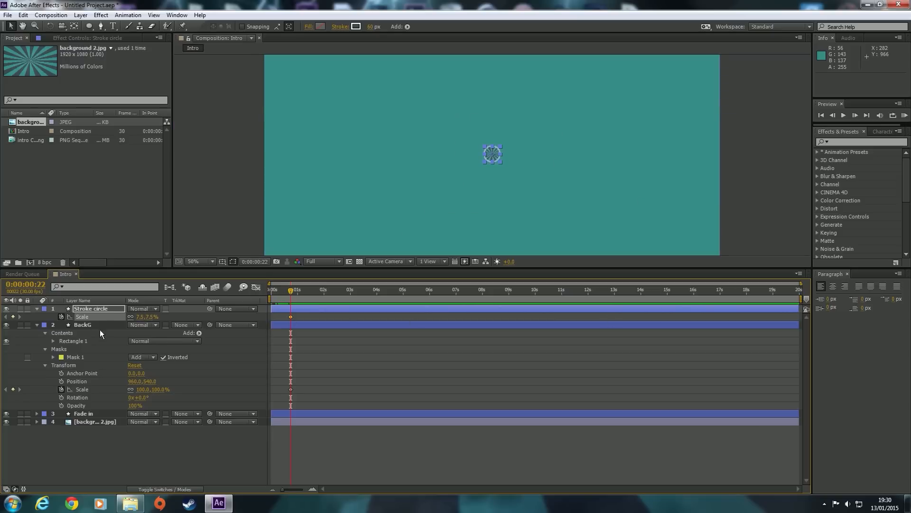
drag(294, 289, 324, 288)
drag(148, 318, 325, 290)
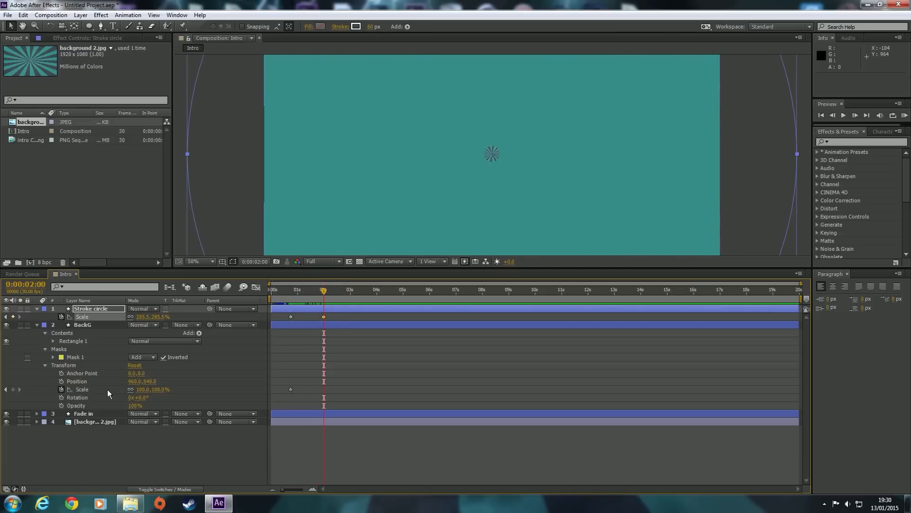
drag(149, 395, 628, 267)
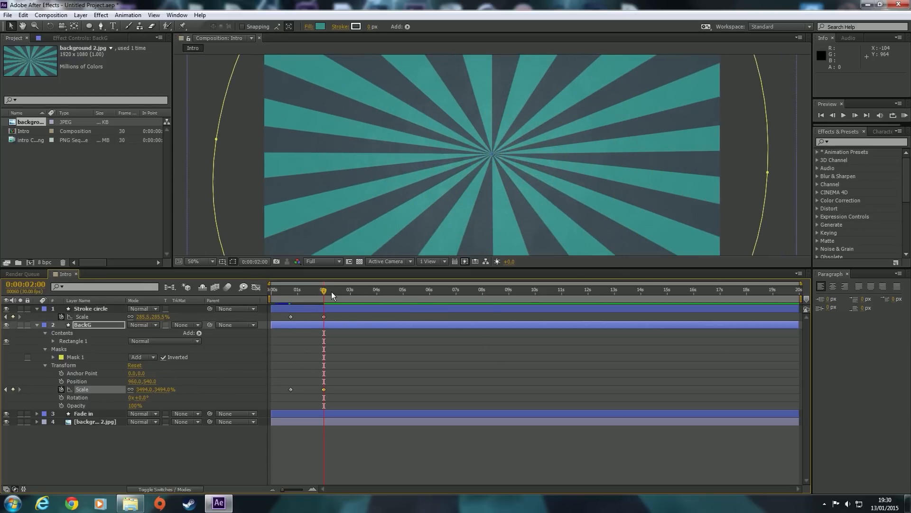
At 0:00:00:26, keyframe BackG's scale at about 496% so its mask edge sits within the white ring
drag(321, 290, 291, 290)
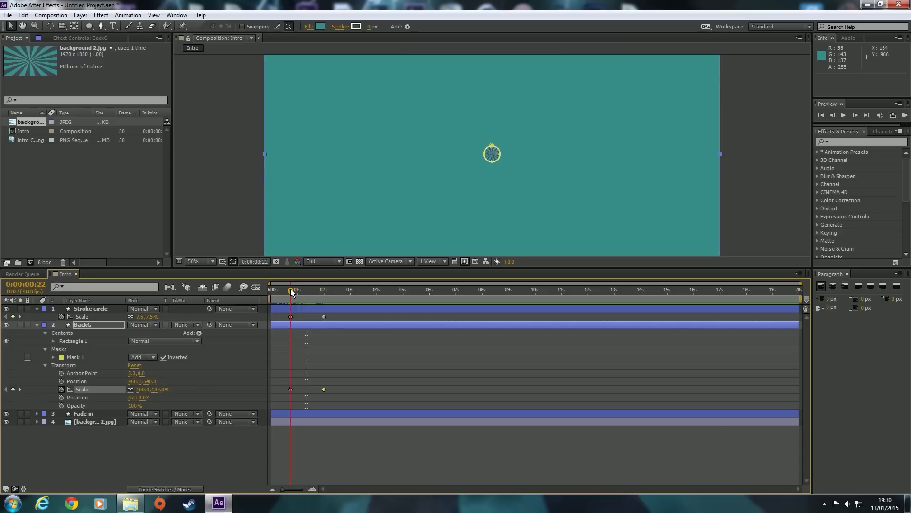
scroll(485, 184, up, 3)
scroll(485, 184, down, 1)
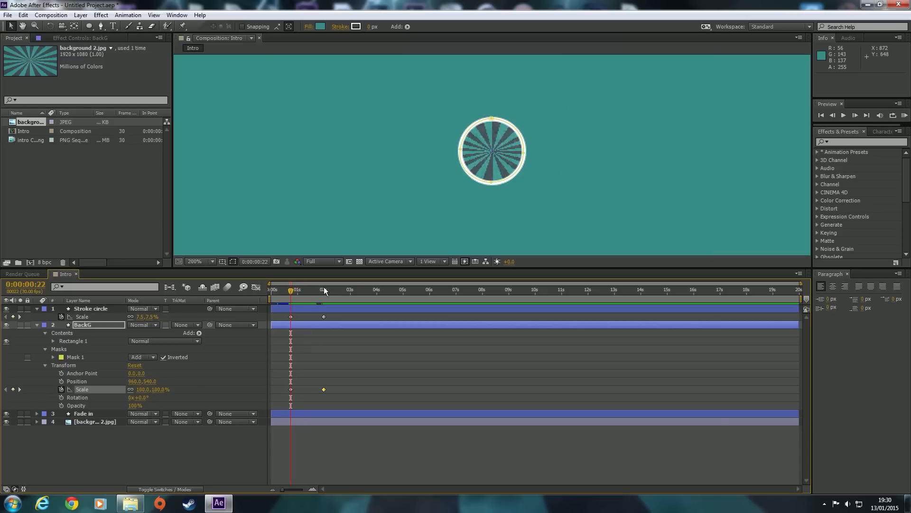
click(855, 116)
click(856, 116)
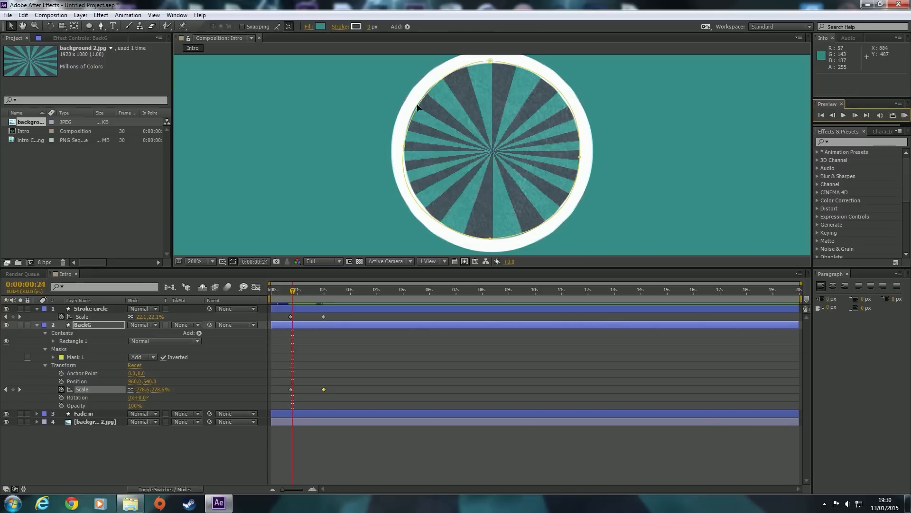
click(853, 115)
click(854, 115)
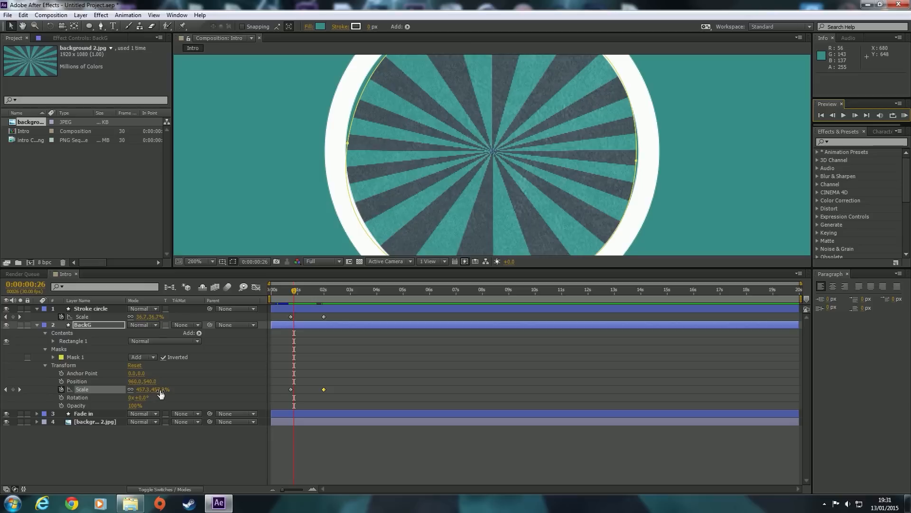
drag(160, 393, 172, 387)
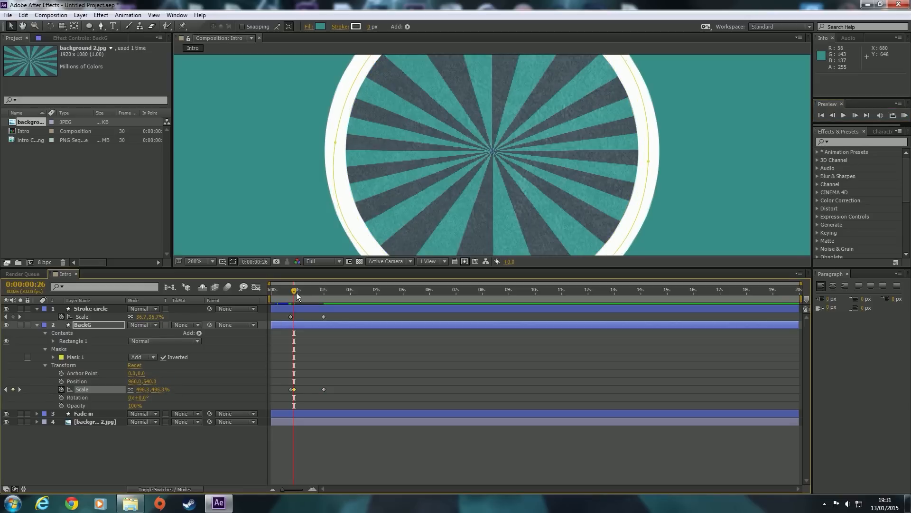
At 0:00:01:04, keyframe BackG's scale at about 1301.6% to keep the mask edge within the white ring
click(859, 115)
click(859, 115)
click(858, 115)
click(859, 115)
scroll(692, 114, down, 4)
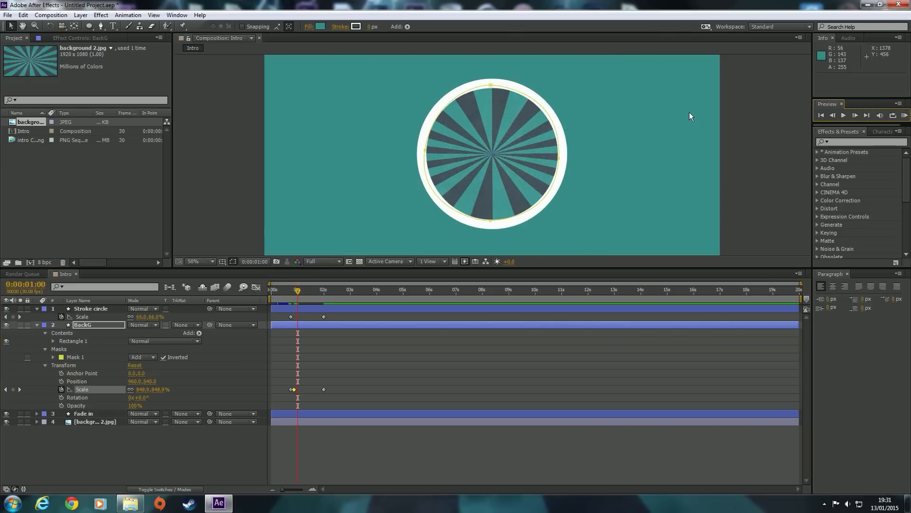
click(855, 115)
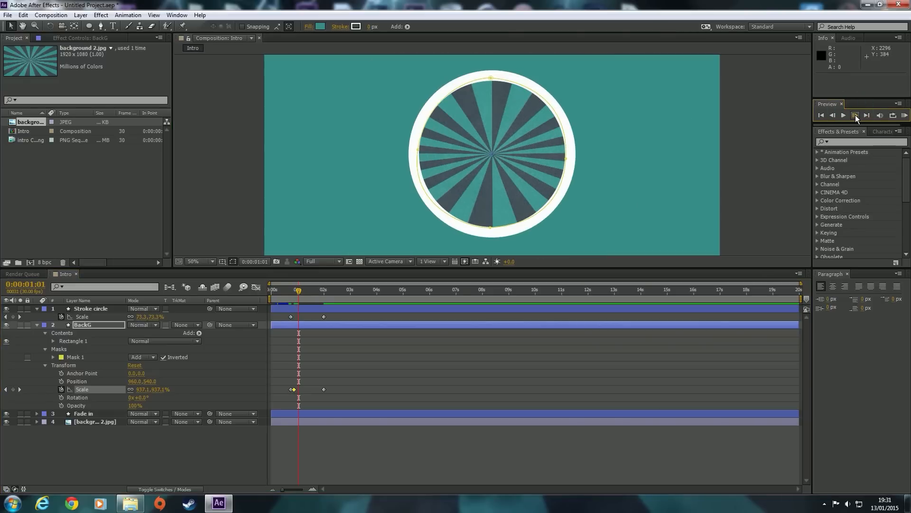
click(856, 114)
click(855, 115)
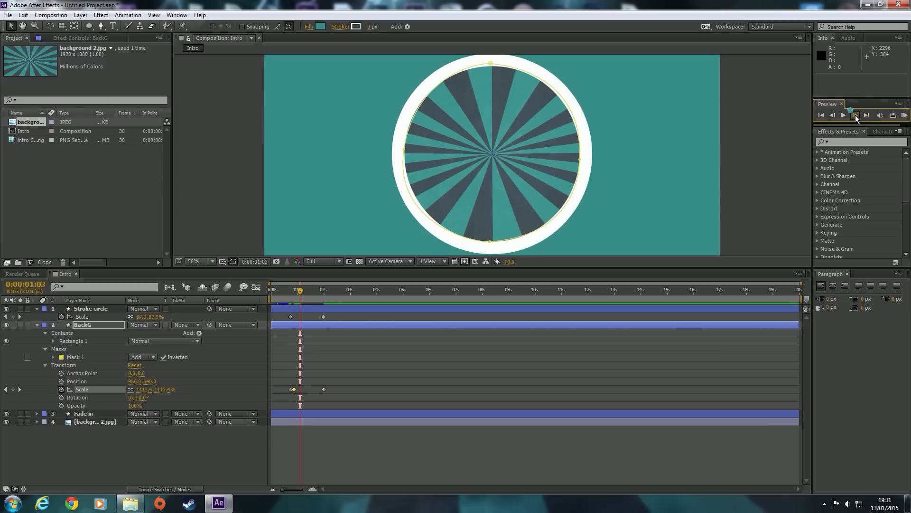
click(855, 115)
drag(161, 391, 204, 381)
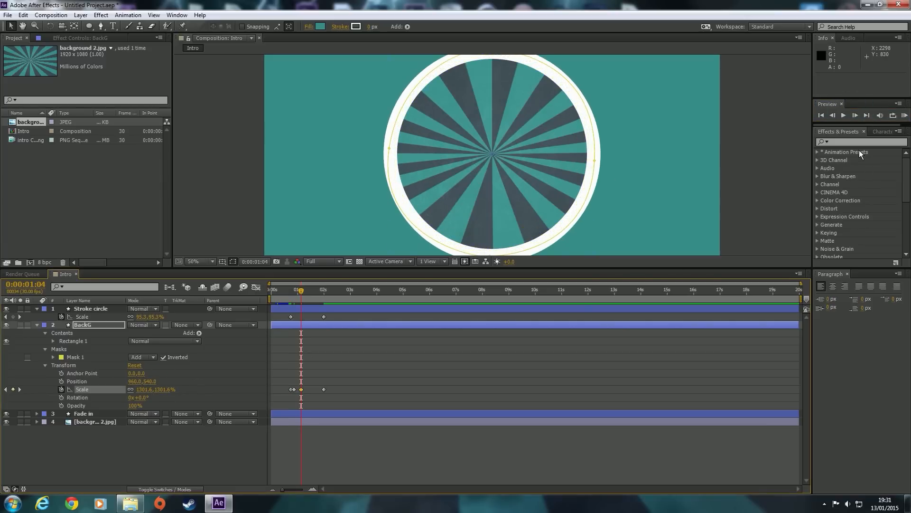
At 0:00:01:14, keyframe BackG's scale at about 2293.8% to keep the mask edge within the white ring
click(858, 118)
click(858, 118)
click(859, 117)
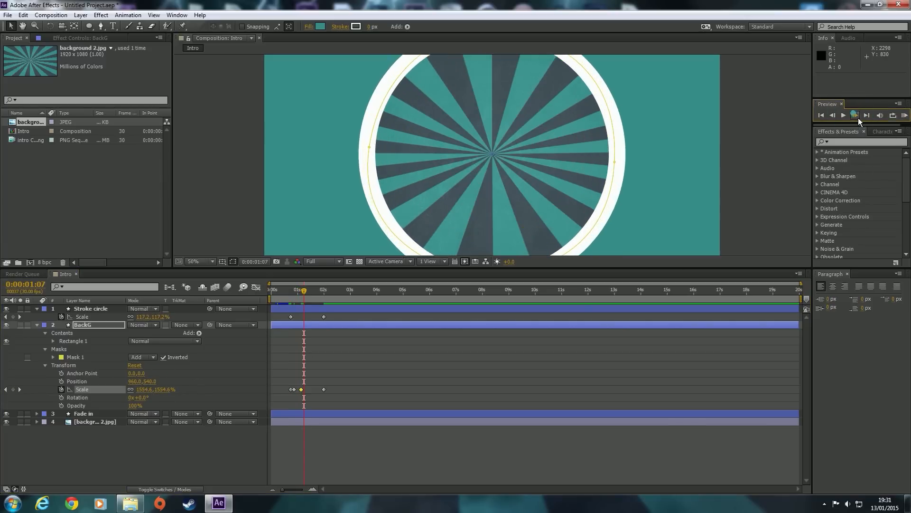
click(858, 118)
click(859, 117)
click(858, 118)
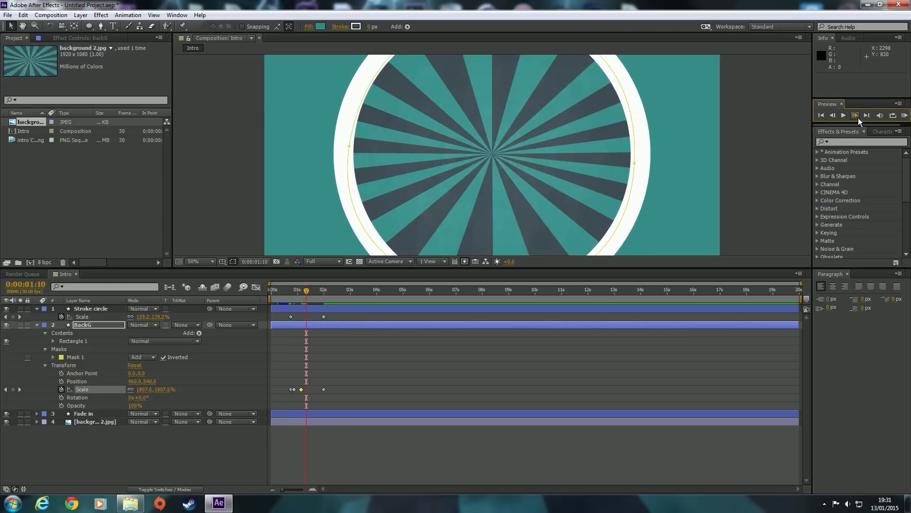
click(858, 118)
click(858, 118)
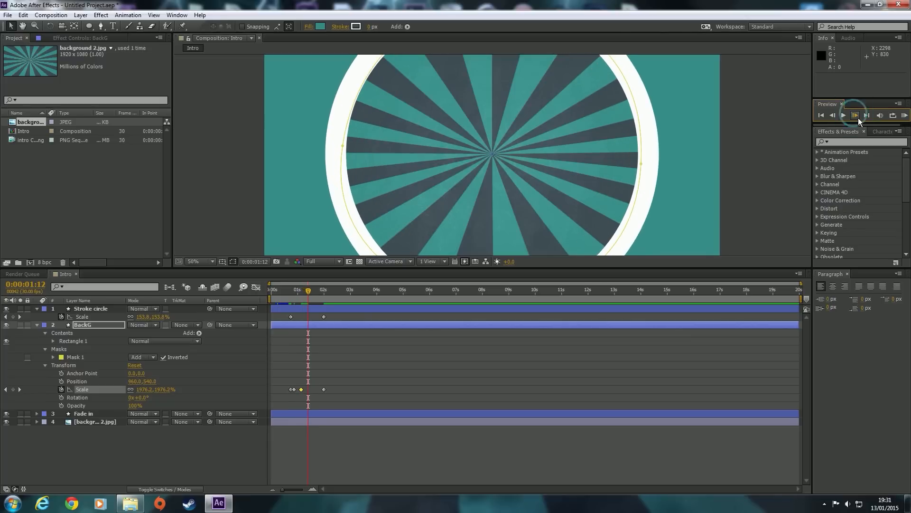
click(858, 118)
click(859, 118)
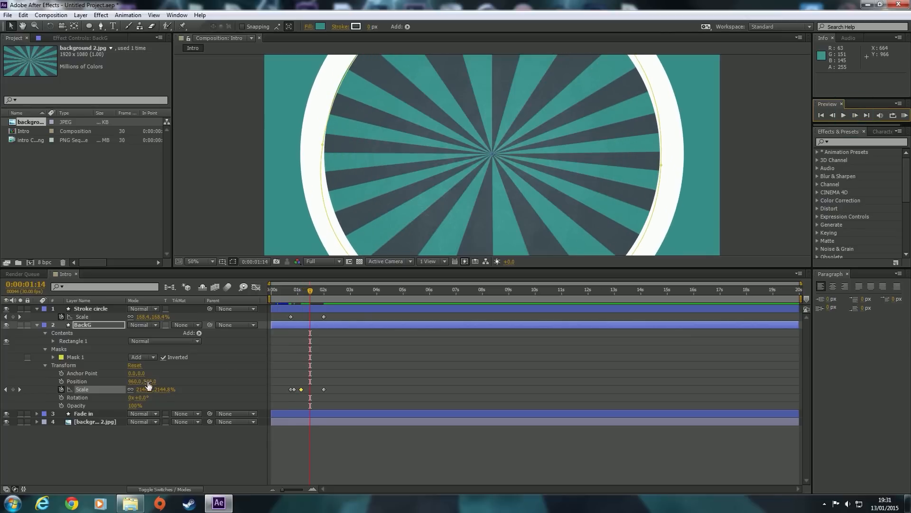
drag(147, 389, 224, 381)
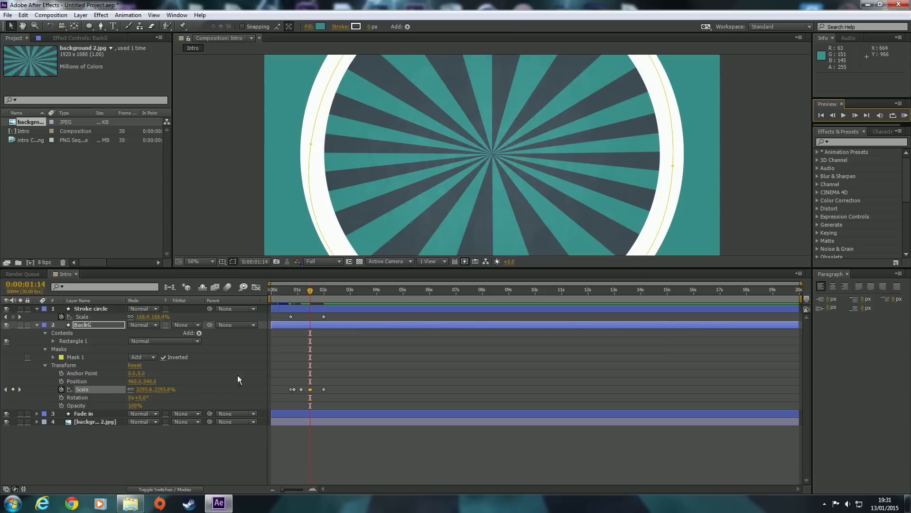
At 0:00:01:22, keyframe BackG's scale at about 2973.9% to keep the mask edge within the white ring
click(855, 114)
click(855, 115)
click(854, 115)
click(855, 115)
click(855, 115)
click(854, 115)
click(854, 115)
click(854, 115)
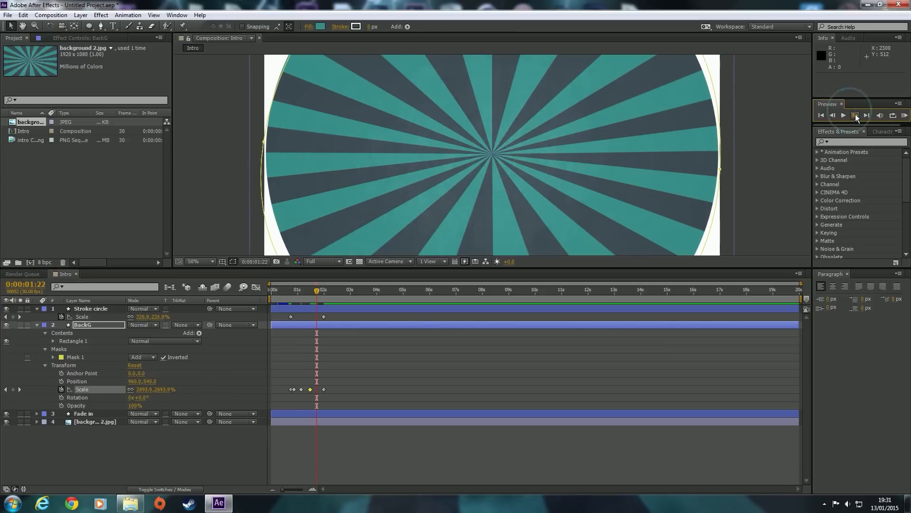
drag(159, 392, 189, 381)
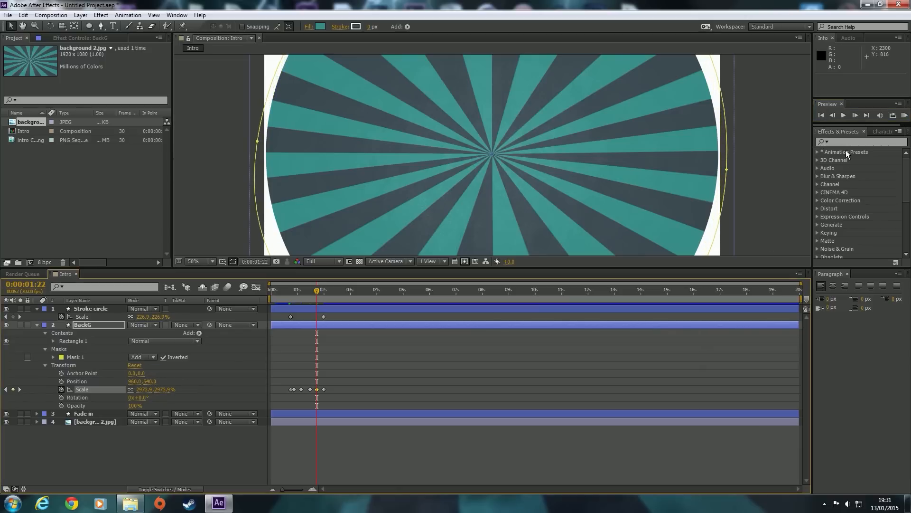
At 0:00:01:25, keyframe BackG's scale at about 3306.9% to keep the mask edge within the white ring
click(855, 115)
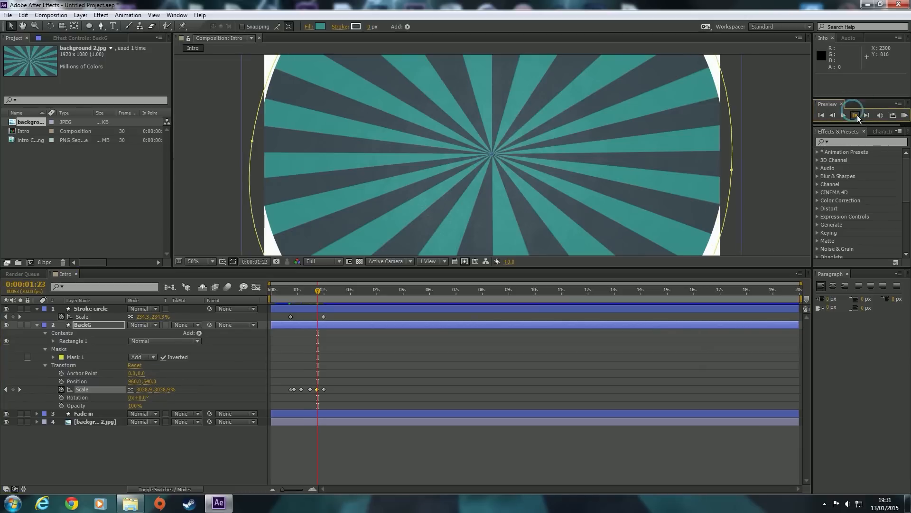
click(854, 115)
click(855, 115)
drag(153, 389, 204, 387)
scroll(440, 192, down, 2)
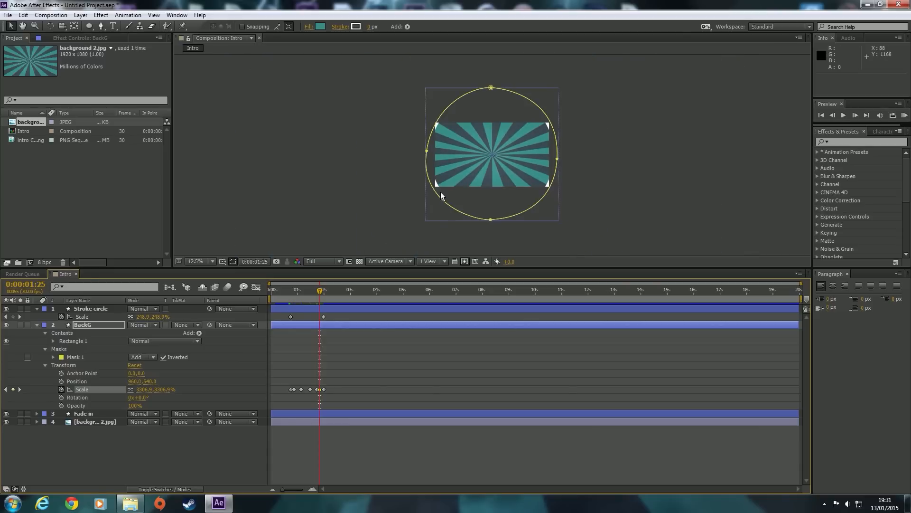
Fit the composition view up to 100% and return the current time to 0:00:00:00
scroll(440, 191, up, 1)
drag(321, 292, 283, 294)
click(179, 261)
click(189, 262)
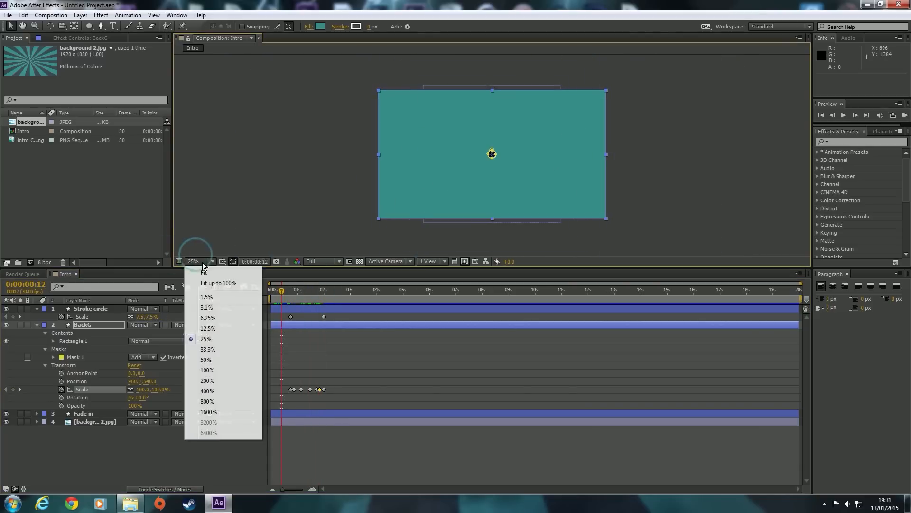
click(217, 282)
drag(289, 290, 253, 290)
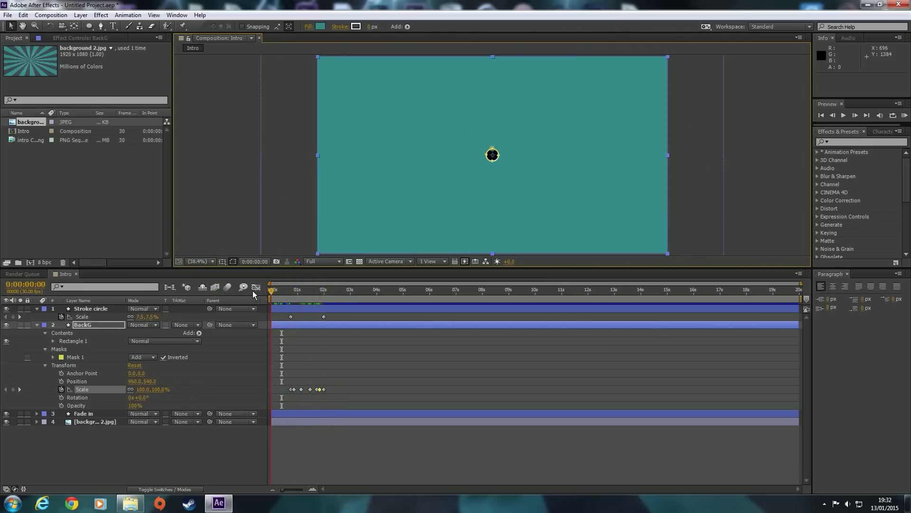
Collapse the BackG and Stroke circle properties and move the Fade in layer above all other layers
click(37, 325)
click(37, 308)
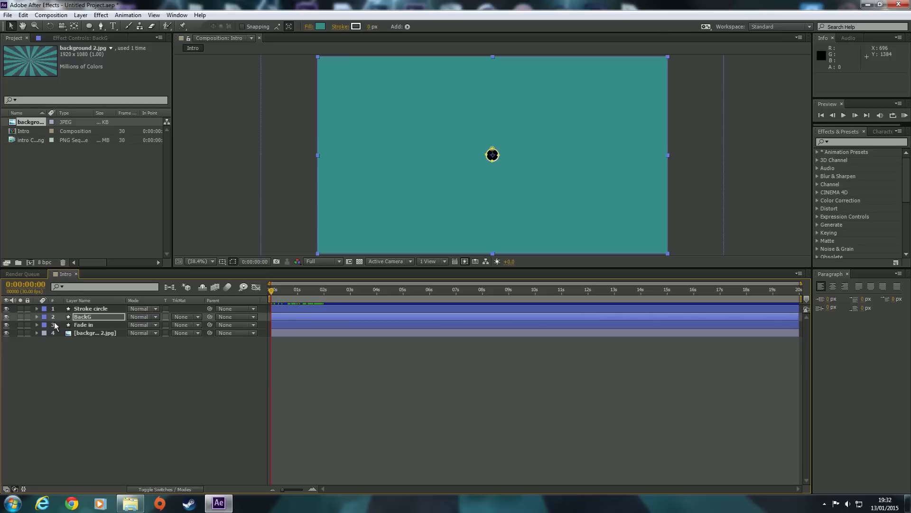
click(86, 325)
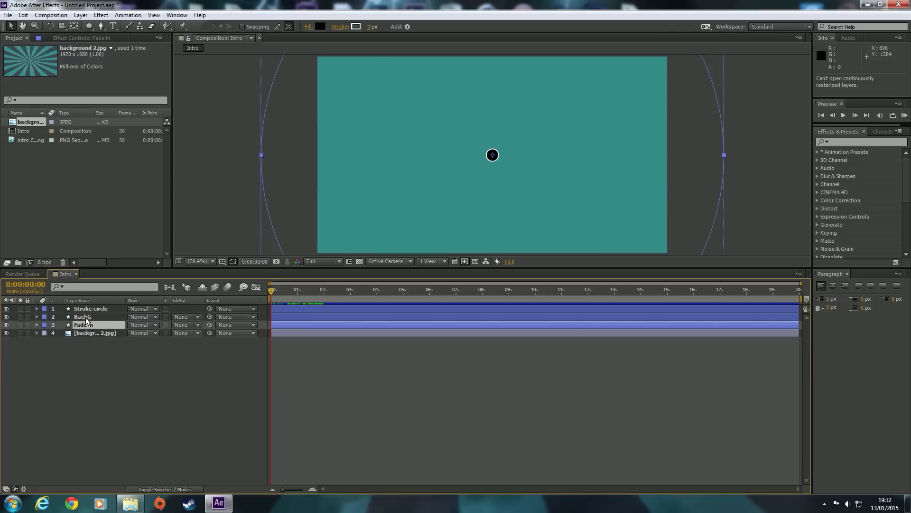
drag(84, 326, 93, 306)
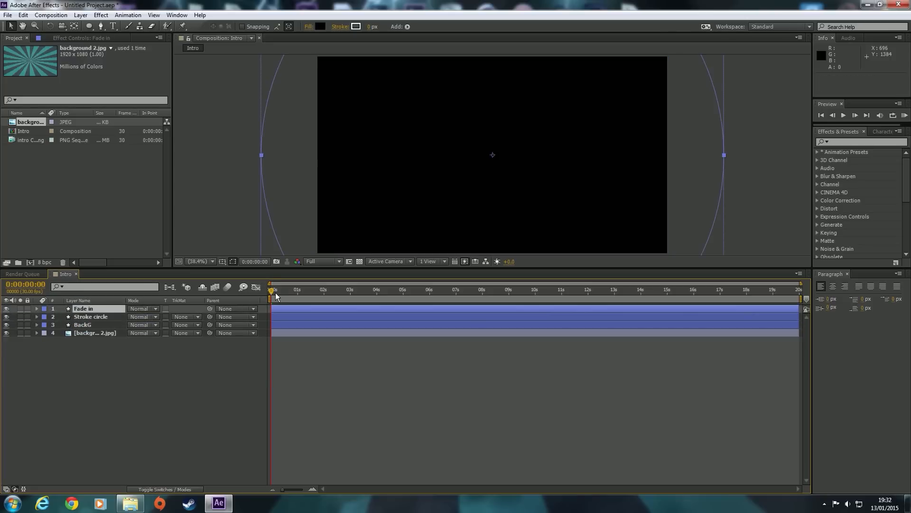
Preview the intro from the start and scrub through the first two seconds to check the circle reveal
mouse_move(273, 290)
mouse_down()
mouse_move(298, 287)
mouse_move(262, 289)
mouse_up()
click(903, 115)
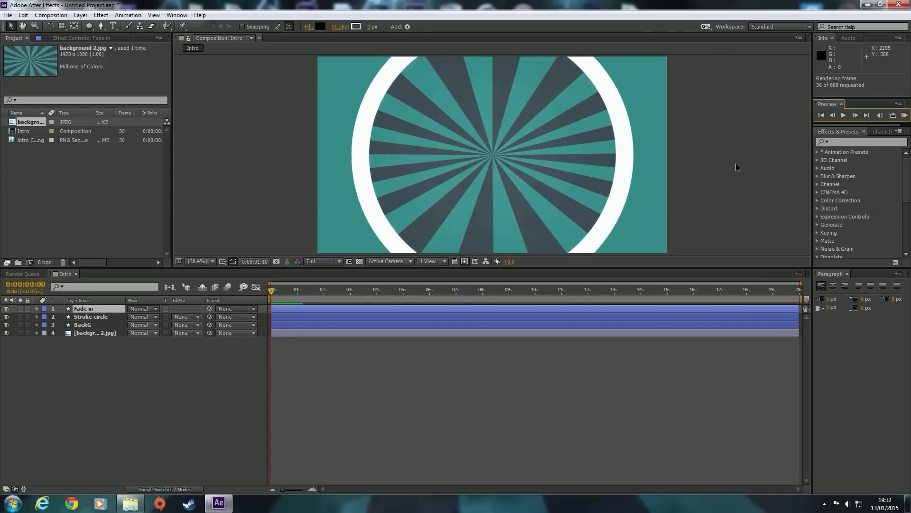
key(space)
drag(270, 290, 317, 289)
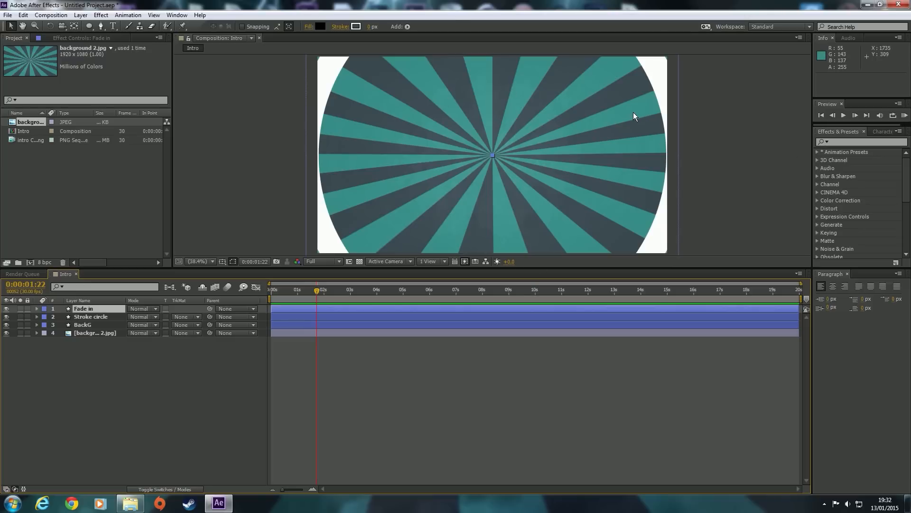
key(Home)
drag(271, 289, 302, 283)
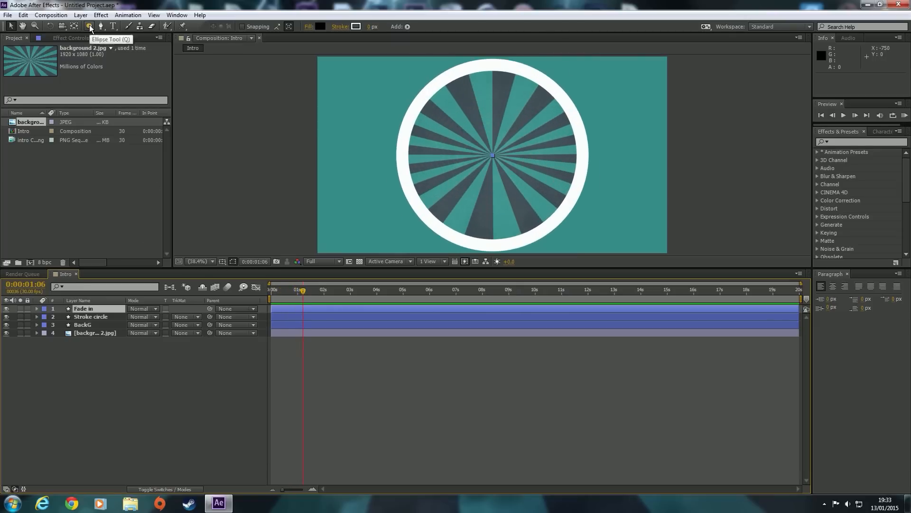
Duplicate the Stroke circle layer
click(90, 316)
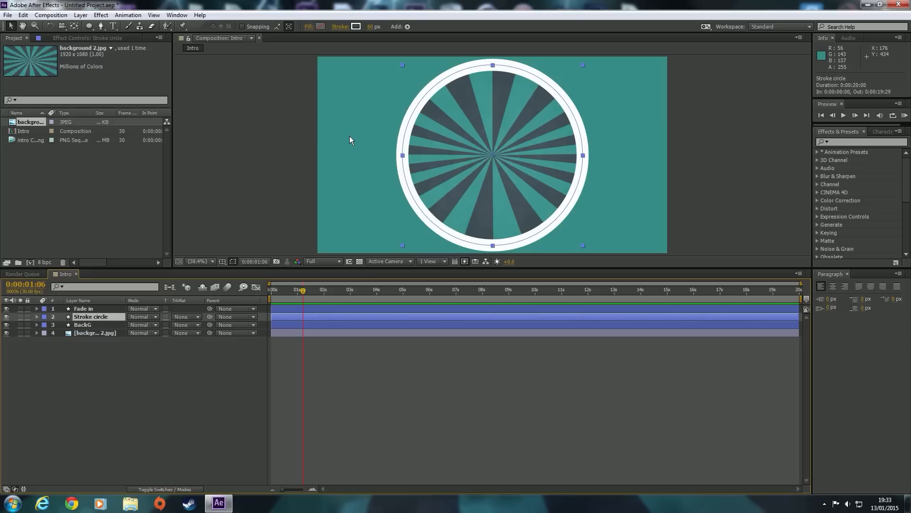
key(ctrl+c)
key(ctrl+v)
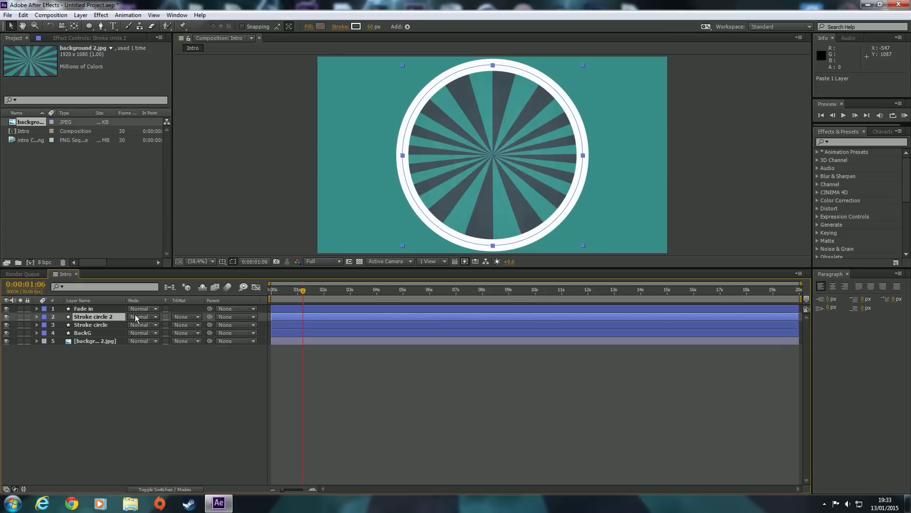
Delete the duplicated circle's scale keyframes and scale it to about 62.9% so it sits inside the large ring
key(u)
drag(336, 322, 285, 323)
key(Delete)
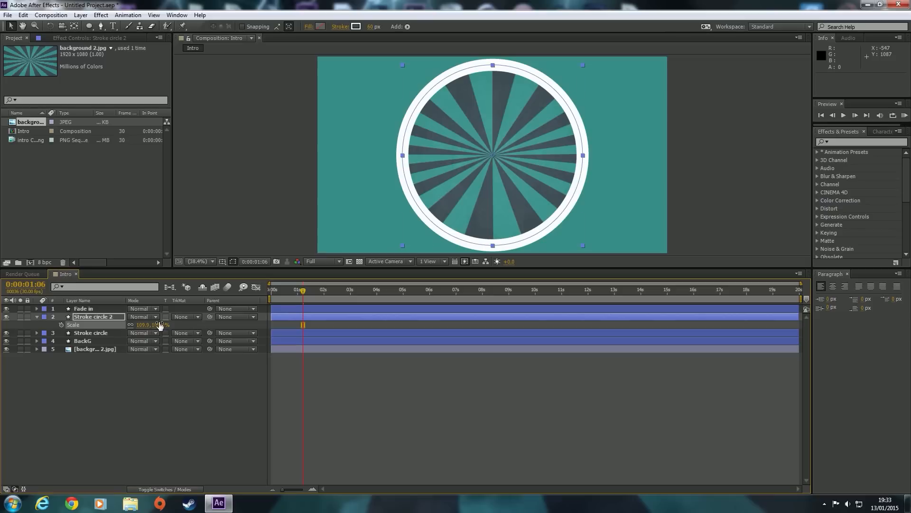
drag(160, 325, 129, 323)
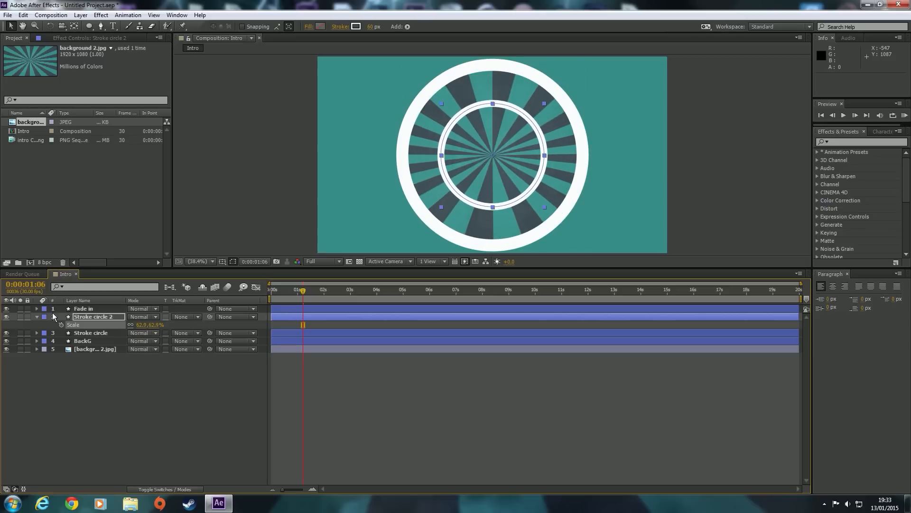
Add a dash to Stroke 1 in Ellipse 1 of the Stroke circle 2 layer
click(36, 317)
click(36, 317)
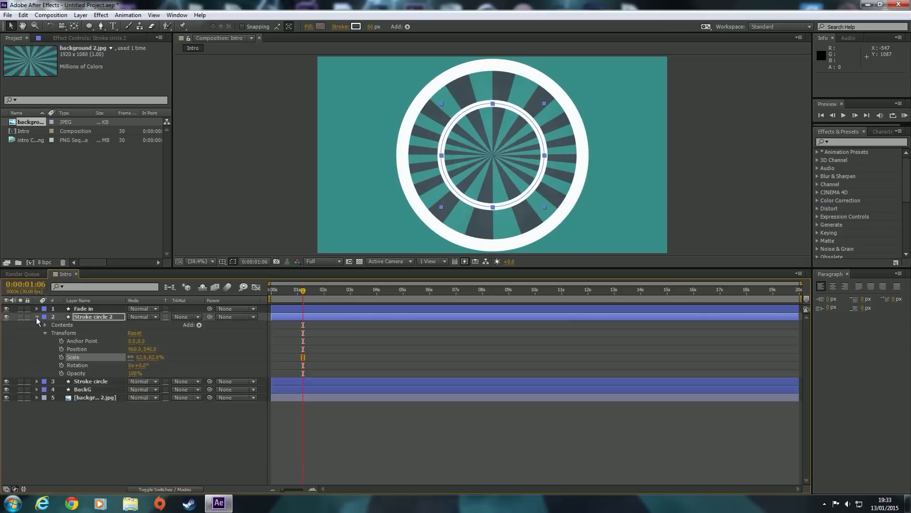
click(44, 322)
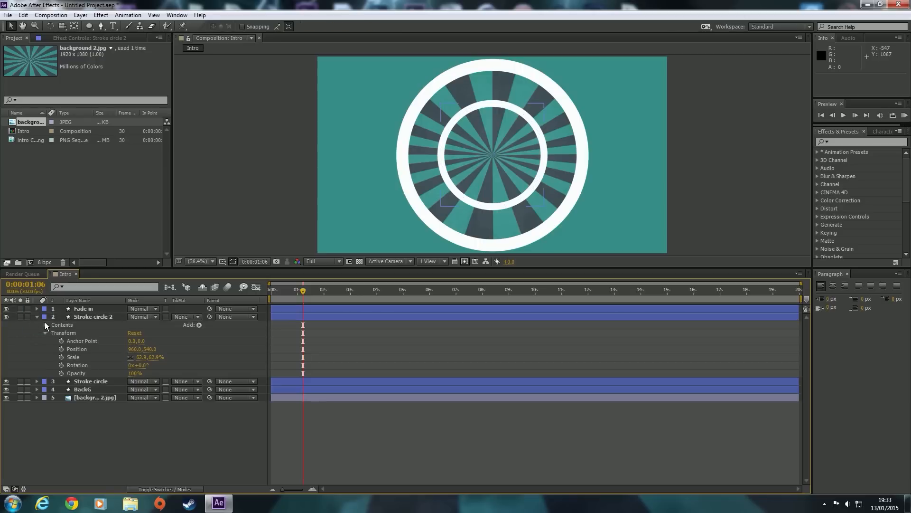
click(45, 325)
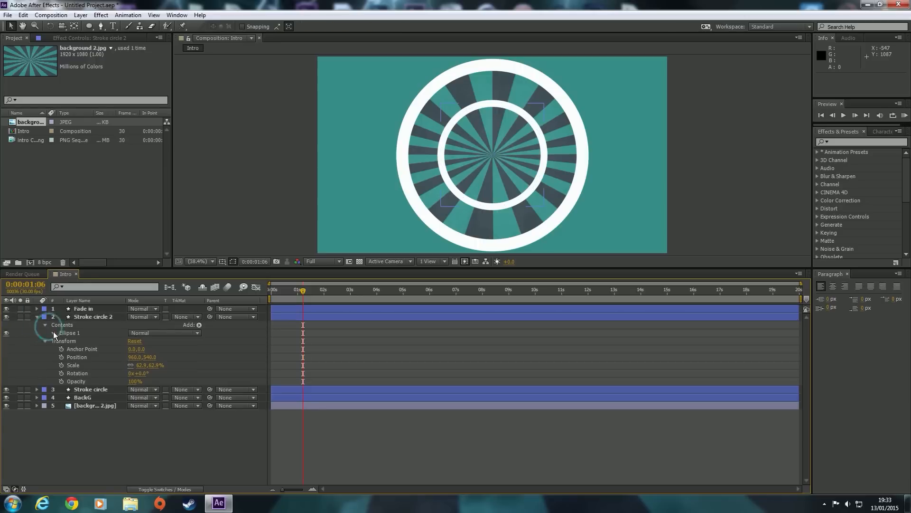
click(53, 332)
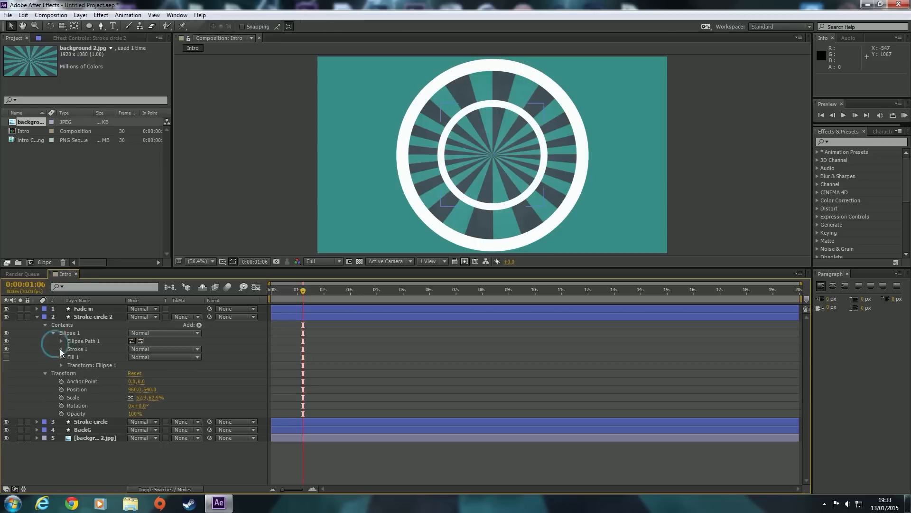
click(60, 349)
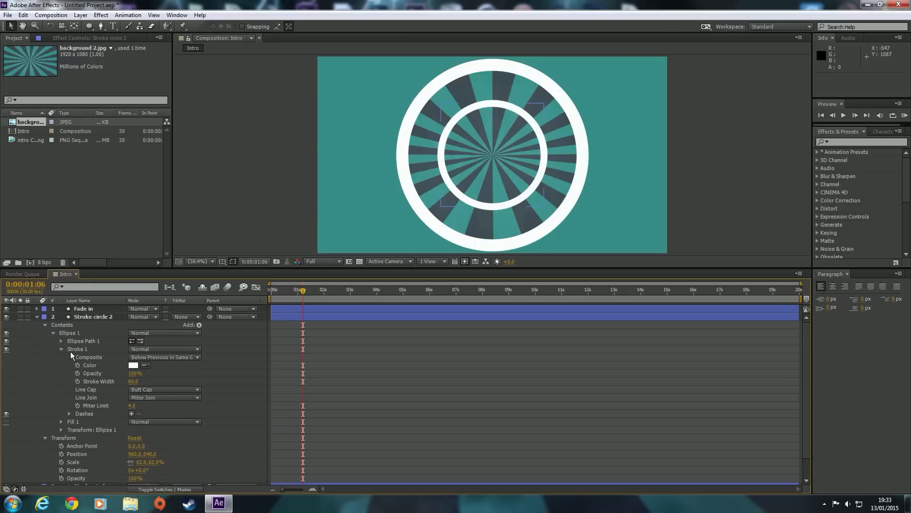
click(131, 413)
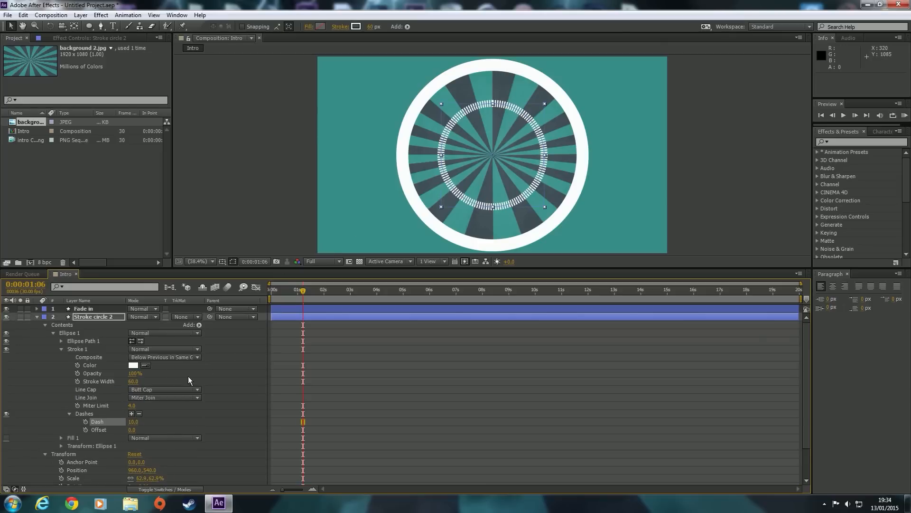
Set the inner ring's dash length to about 205 so the segments are evenly spaced, and collapse the layer
drag(133, 422, 215, 412)
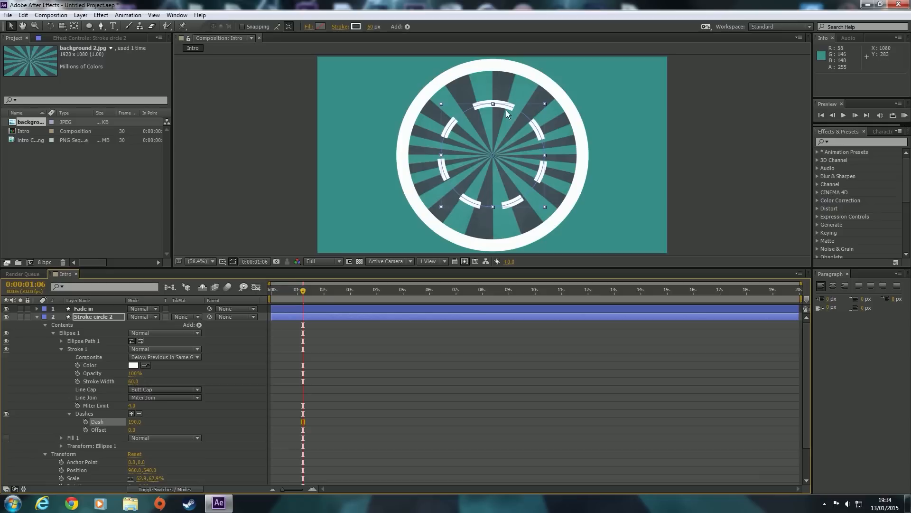
drag(133, 422, 134, 421)
drag(136, 421, 139, 417)
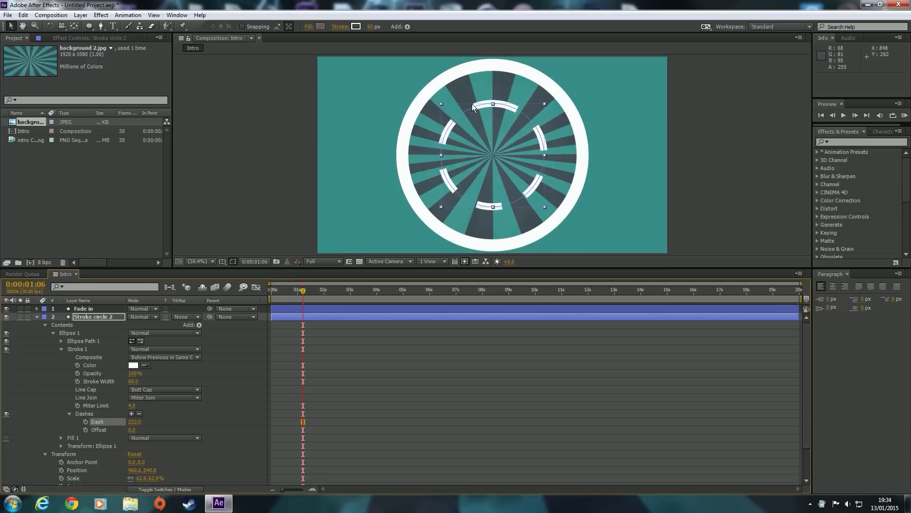
drag(135, 422, 123, 418)
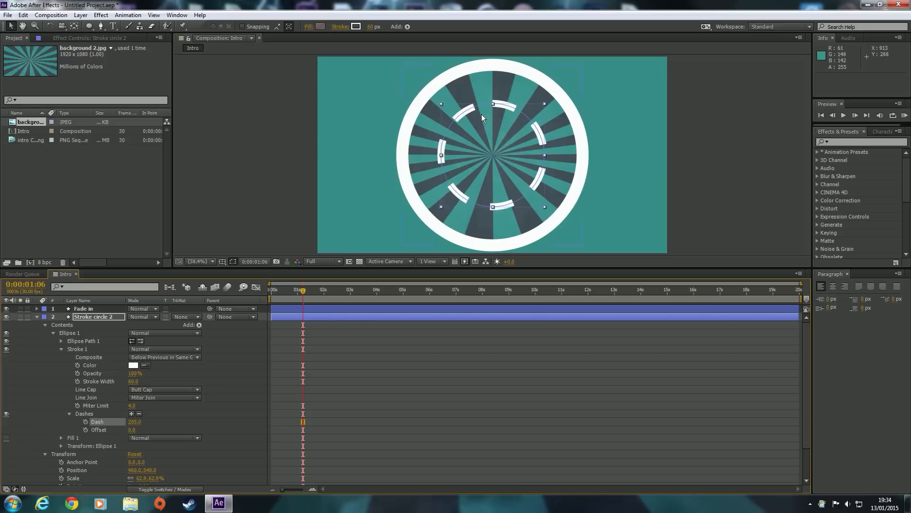
click(227, 355)
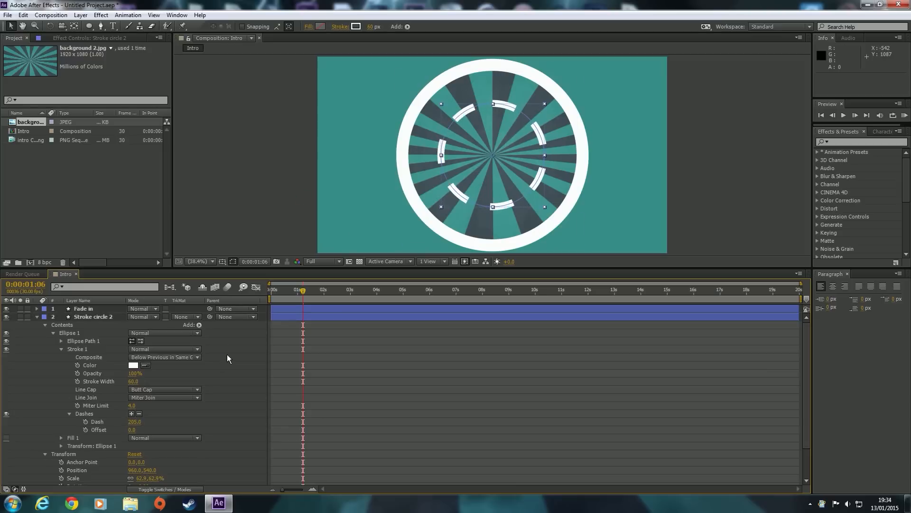
click(37, 317)
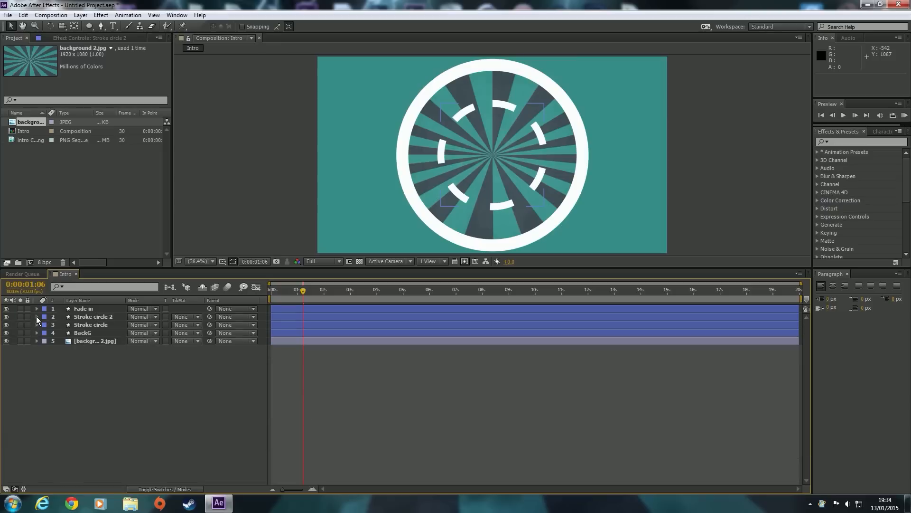
At 0:00:01:03, set a scale keyframe of 0% on Stroke circle 2
click(86, 316)
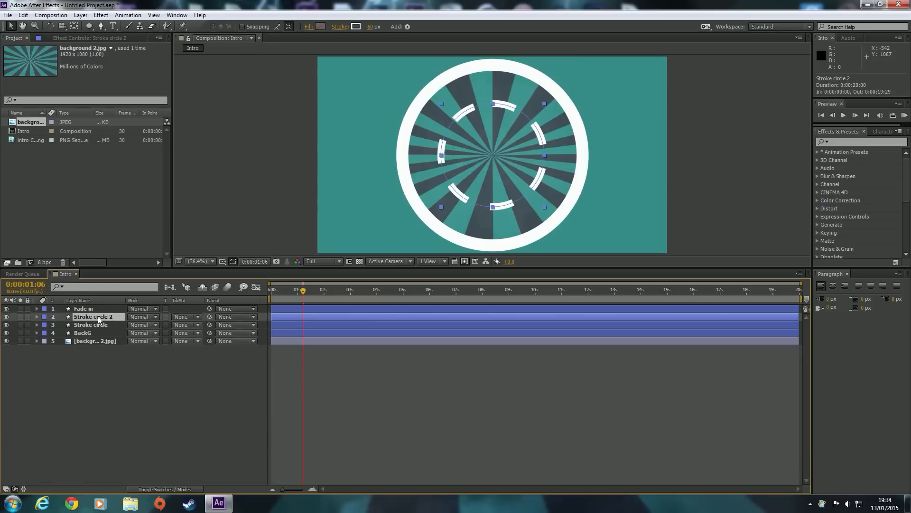
key(s)
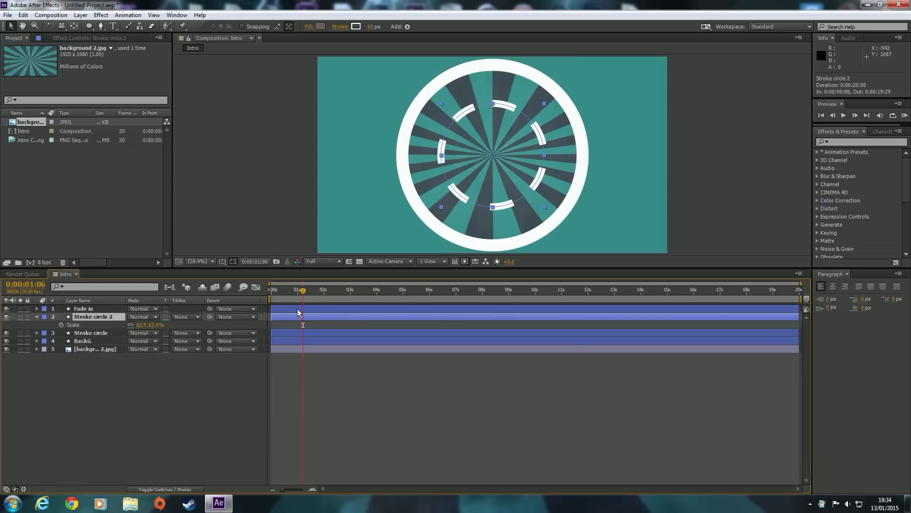
drag(302, 290, 300, 292)
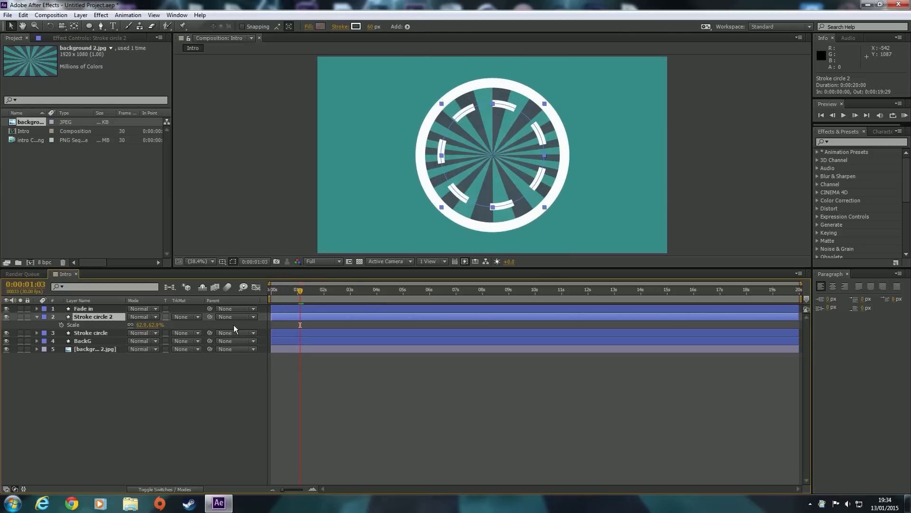
click(62, 325)
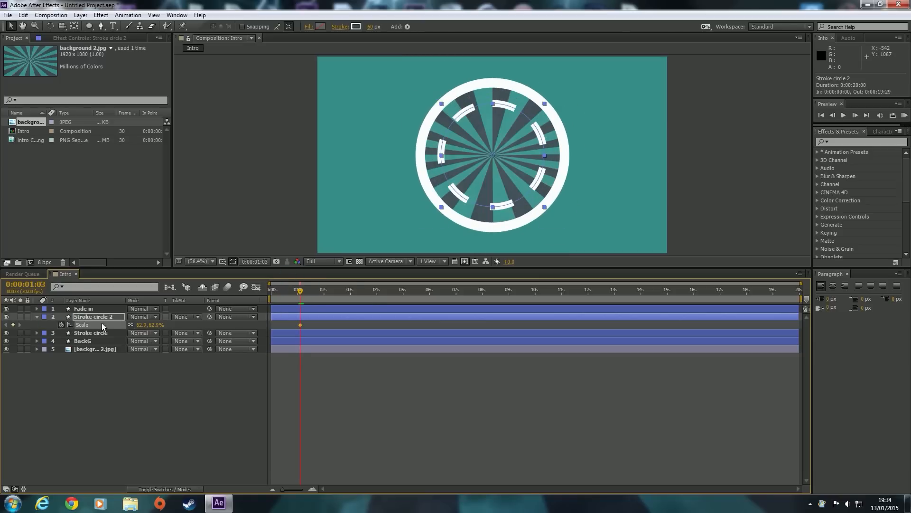
click(143, 325)
text(0)
click(131, 398)
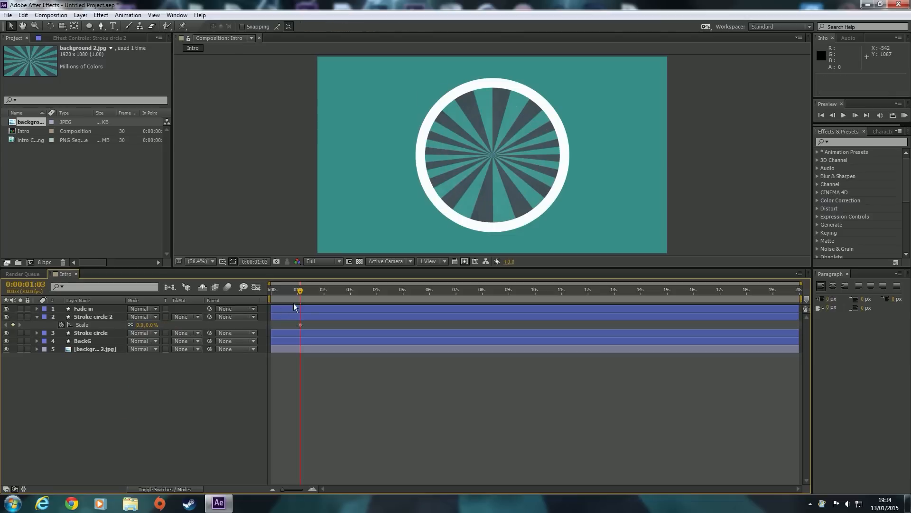
At 0:00:02:03, add a second scale keyframe on Stroke circle 2 with the dashed ring enlarged
drag(300, 291, 326, 289)
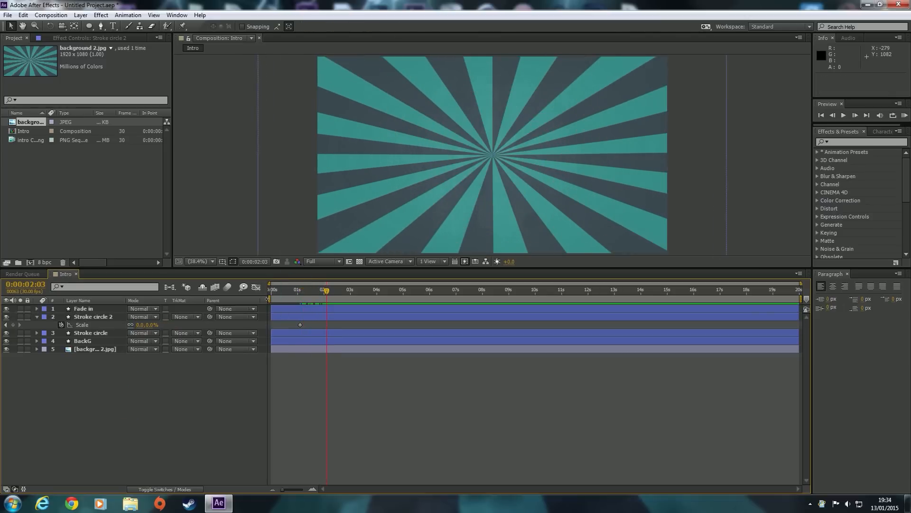
click(144, 324)
text(41)
key(Return)
drag(160, 324, 308, 323)
Set a 0° rotation keyframe on Stroke circle 2 and align it with the first scale keyframe at 0:00:01:03
drag(324, 293, 298, 288)
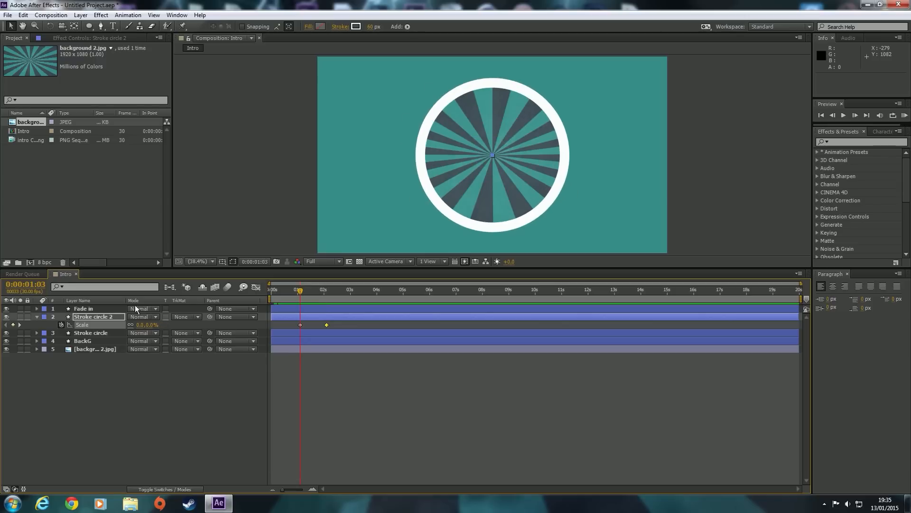
click(91, 316)
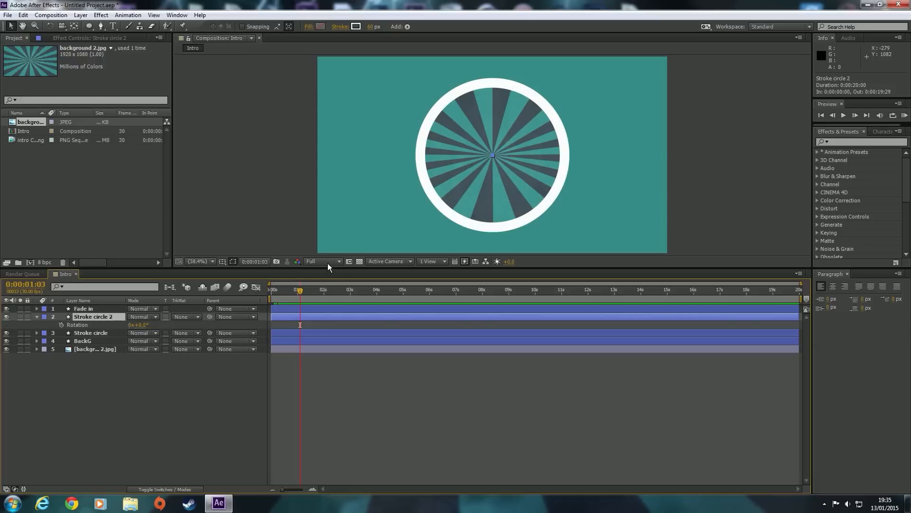
drag(299, 293, 304, 294)
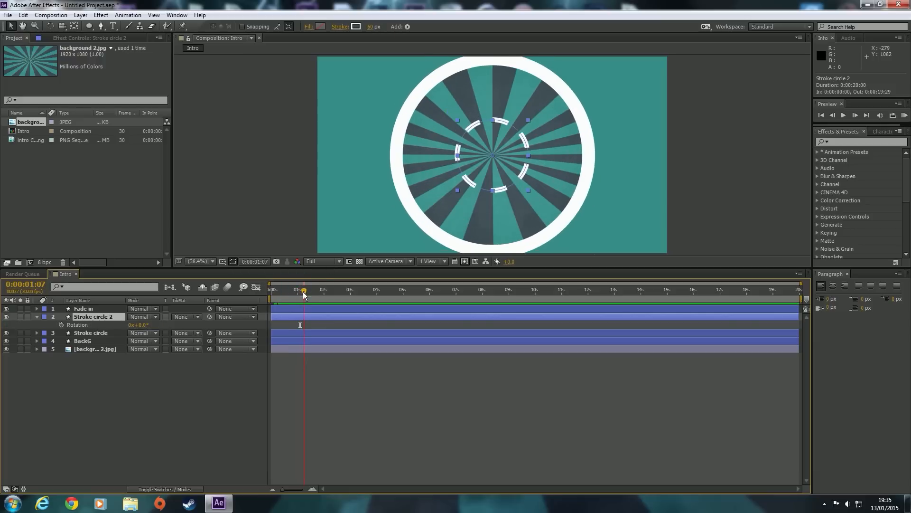
click(61, 324)
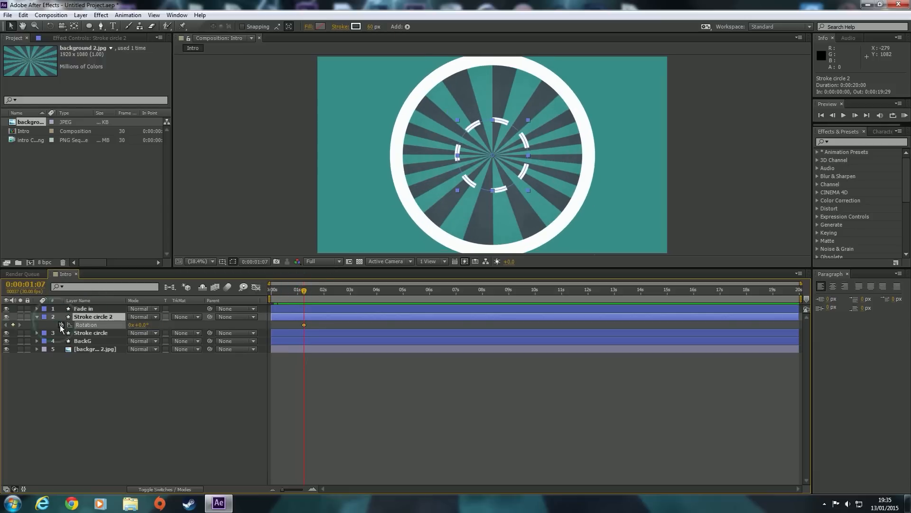
click(88, 316)
key(shift+s)
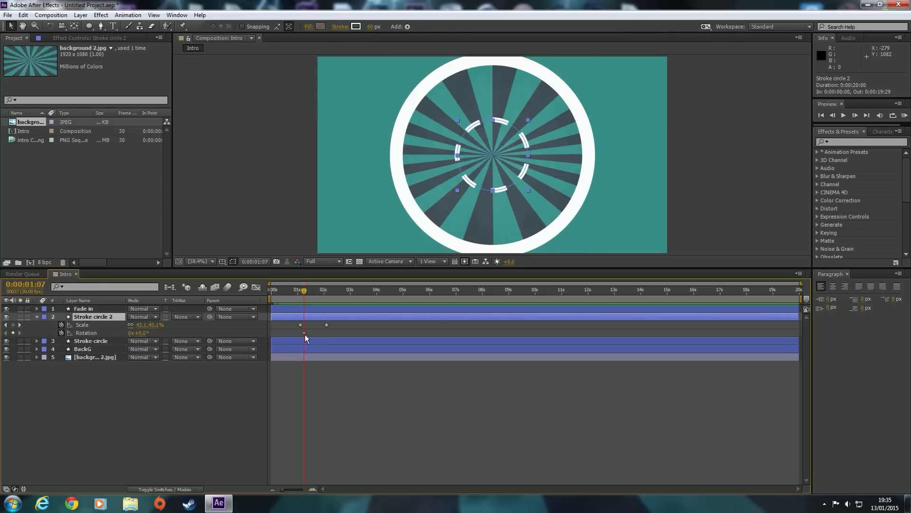
drag(303, 333, 302, 333)
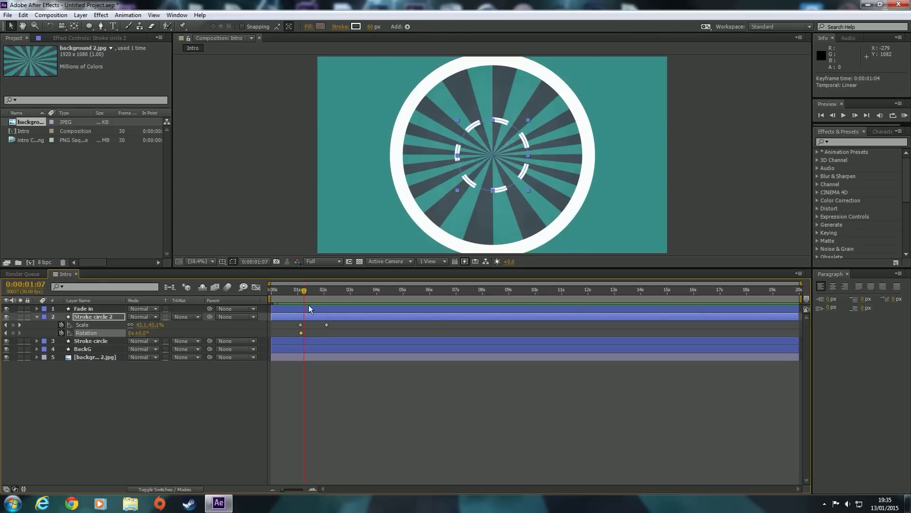
drag(304, 290, 300, 290)
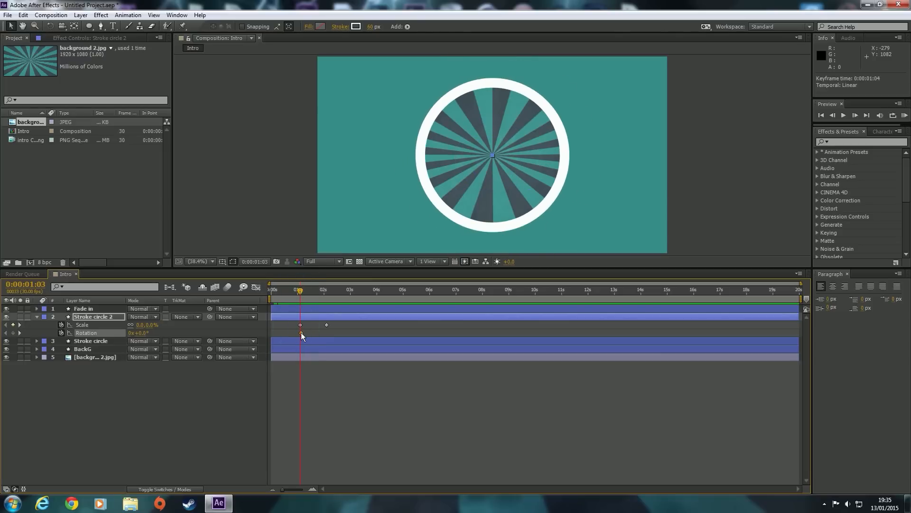
At 0:00:02:03, add a rotation keyframe of more than one full turn on Stroke circle 2
drag(299, 291, 325, 291)
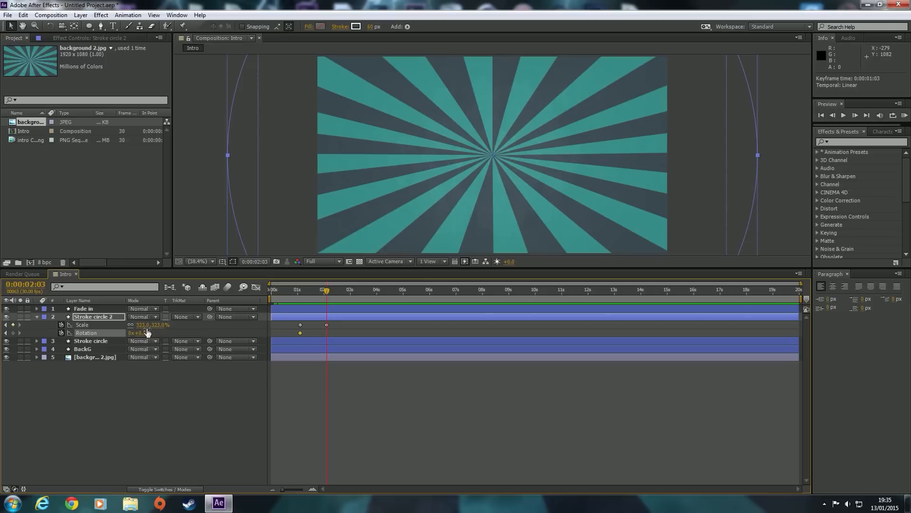
drag(143, 333, 406, 324)
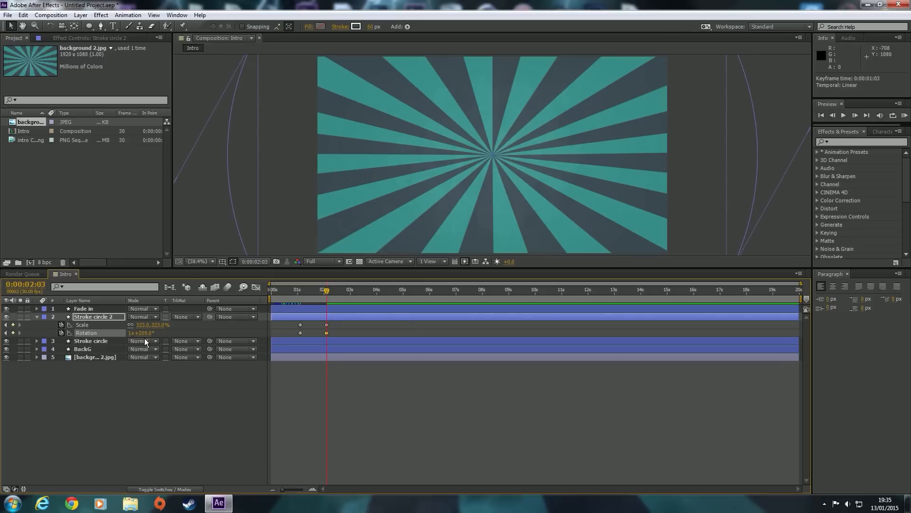
drag(143, 333, 149, 336)
Preview the dashed ring's rotation as it expands over the sunburst background
mouse_move(324, 292)
mouse_down()
mouse_move(270, 289)
mouse_move(331, 289)
mouse_move(316, 292)
mouse_up()
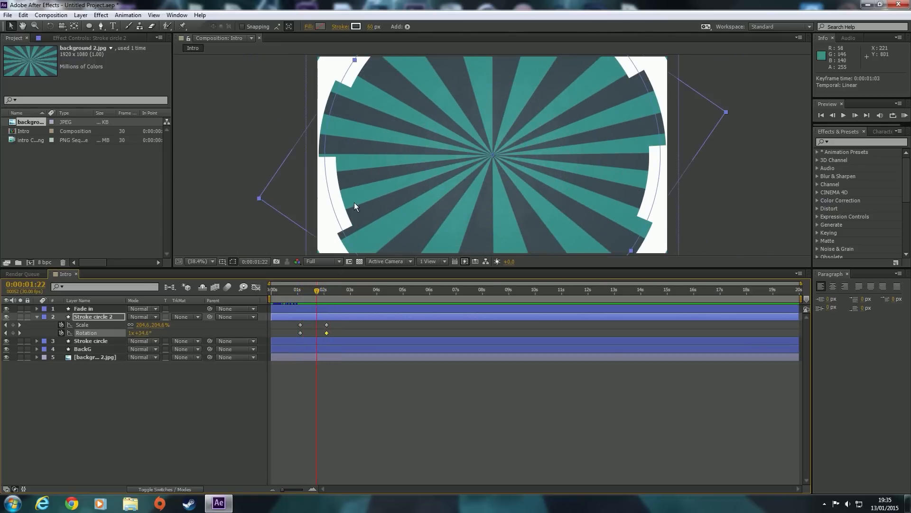
click(331, 349)
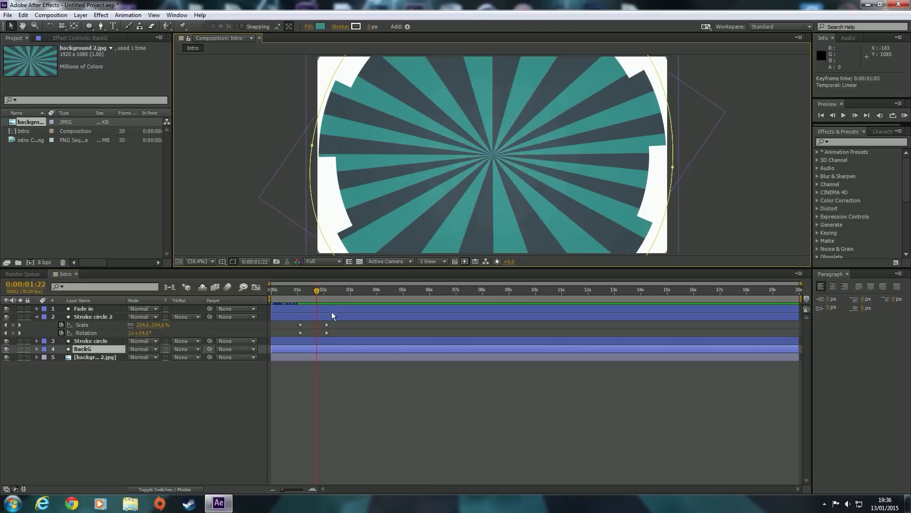
drag(317, 289, 303, 287)
click(904, 115)
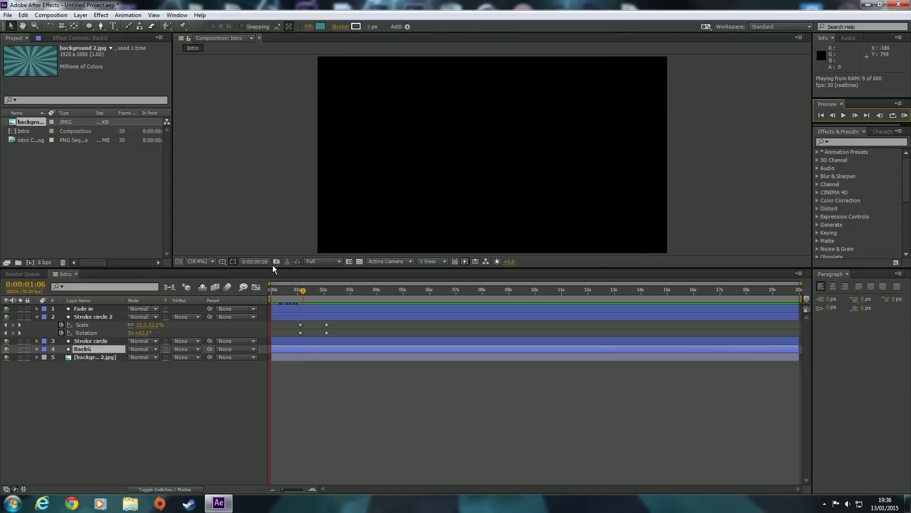
click(905, 115)
click(905, 116)
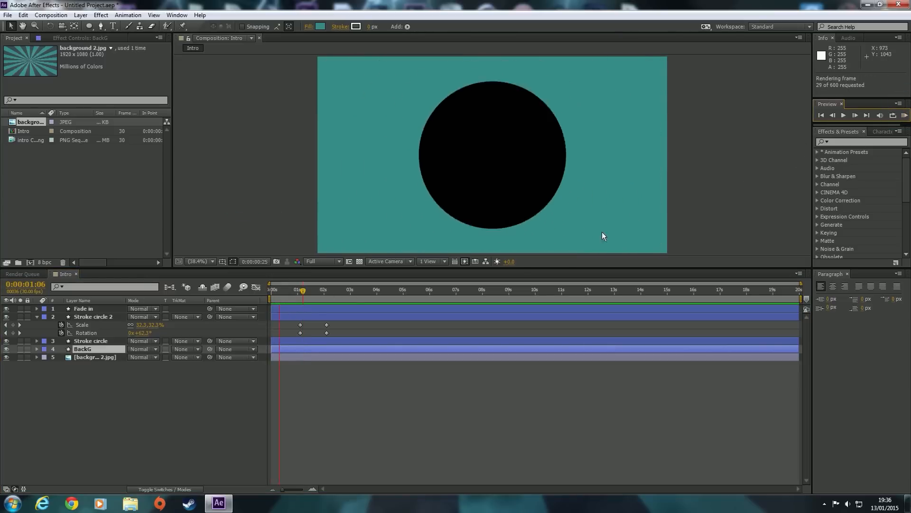
click(713, 150)
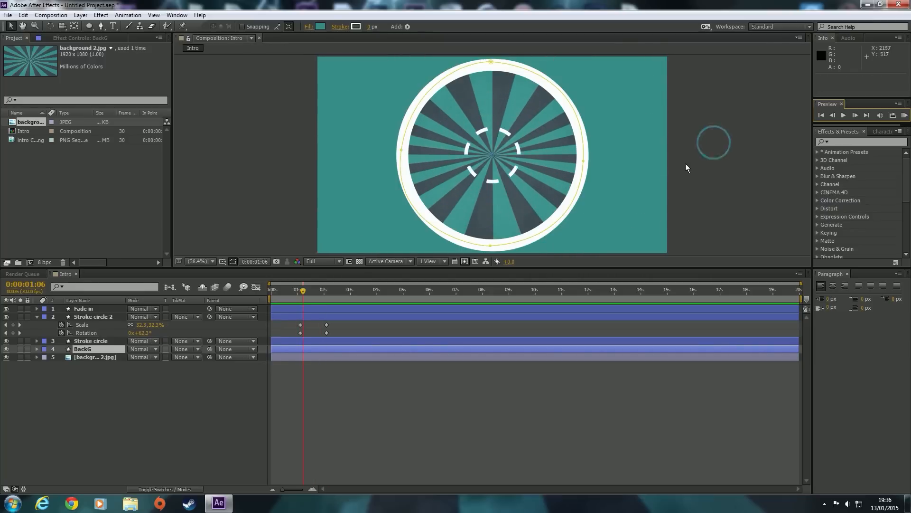
Lower Stroke circle 2's rotation at 0:00:02:03 to 1x+94° and preview the animation
drag(301, 289, 326, 289)
mouse_move(142, 329)
mouse_down()
mouse_move(60, 332)
mouse_move(80, 334)
mouse_up()
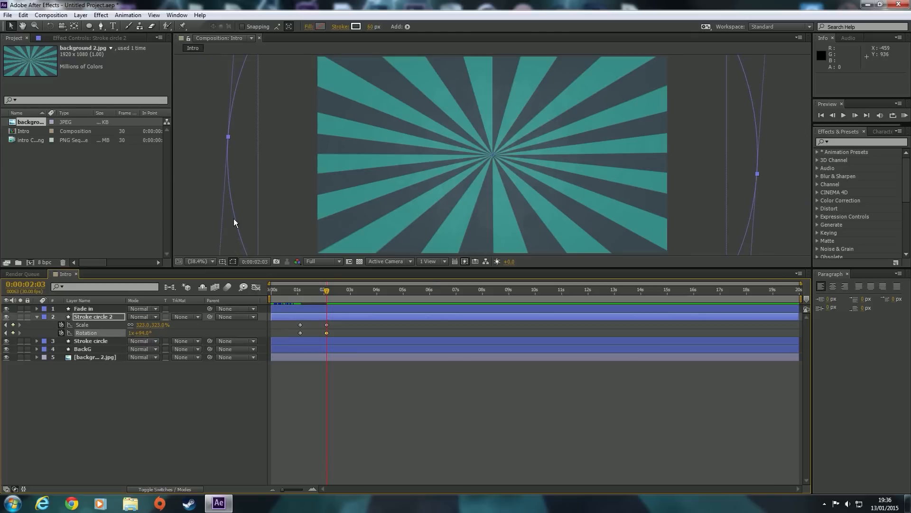
click(905, 115)
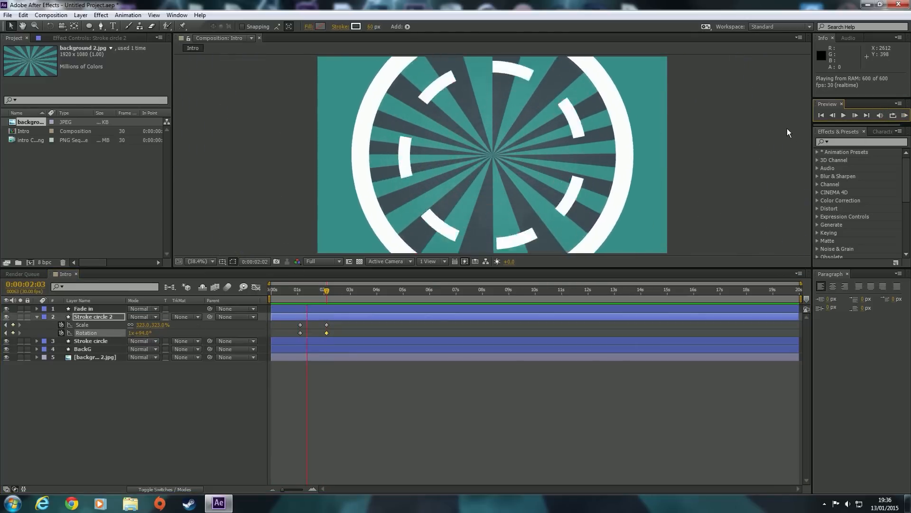
click(844, 116)
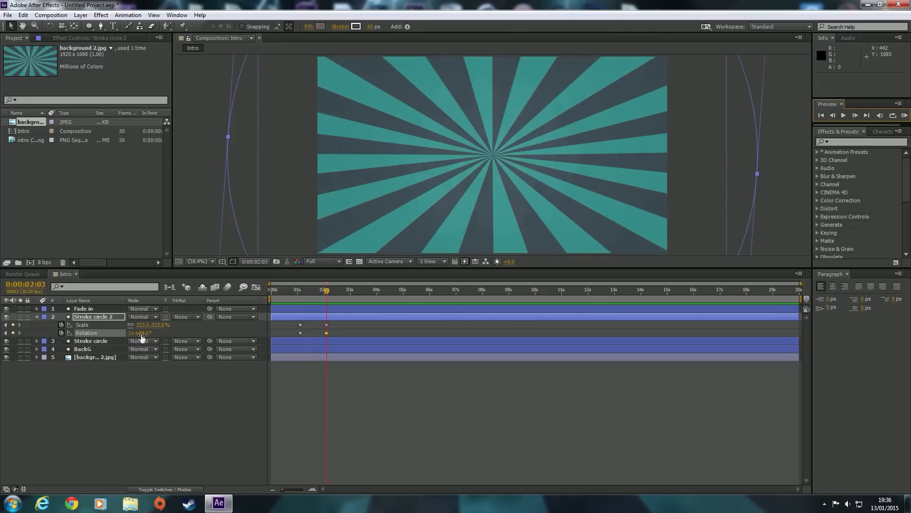
Set Stroke circle 2's rotation at 0:00:02:03 to 0x+110° and preview the intro from the start
mouse_move(142, 333)
mouse_down()
mouse_move(0, 332)
mouse_move(190, 333)
mouse_up()
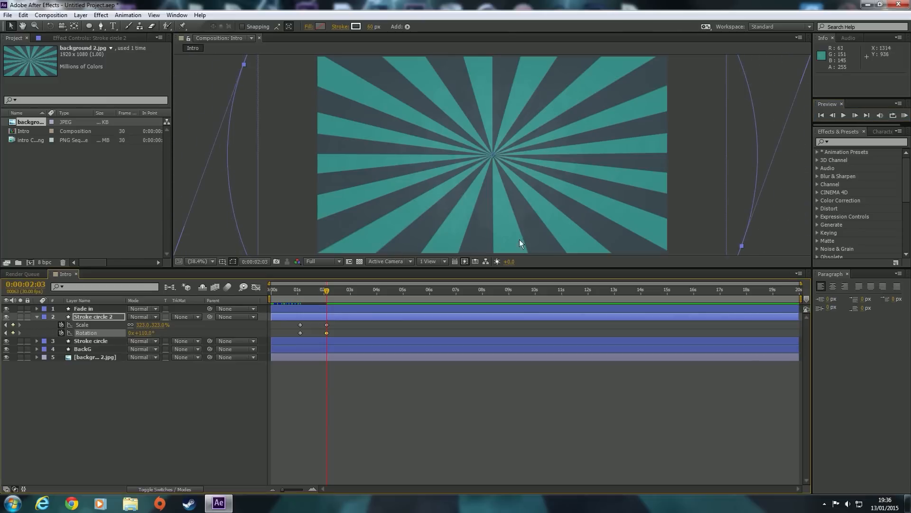
drag(326, 292, 272, 291)
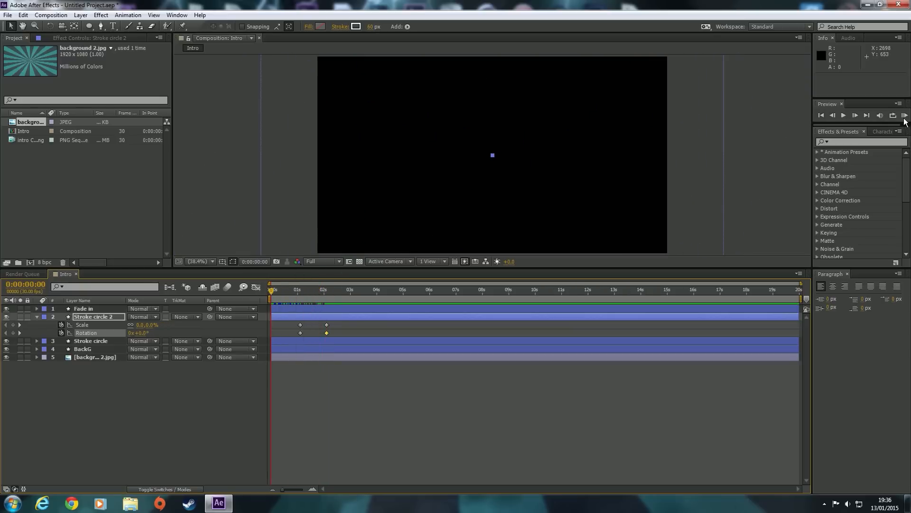
click(905, 116)
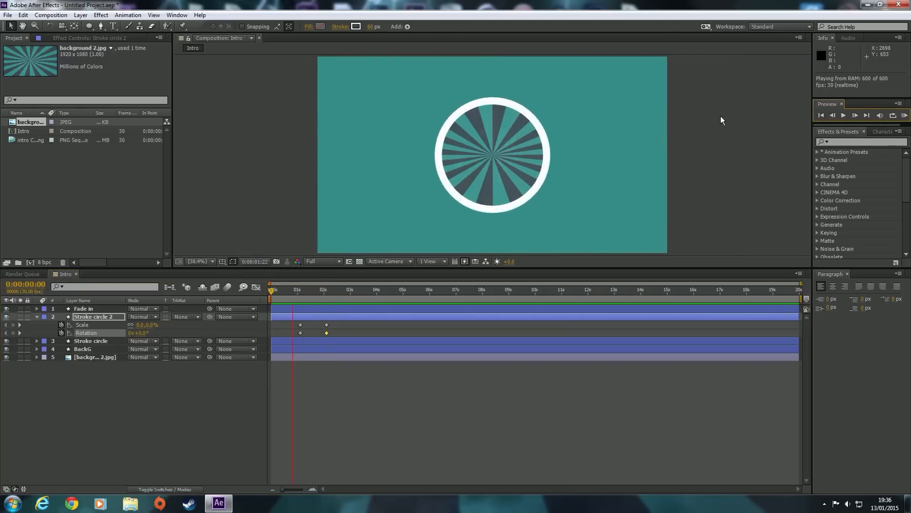
key(space)
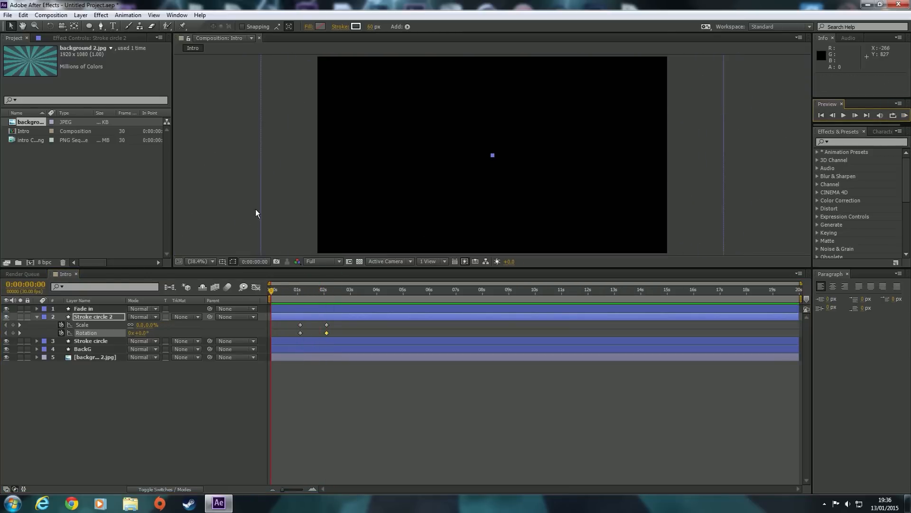
click(37, 317)
At 0:00:01:26, draw a wavy open path with a white 54 px stroke from outside the frame's lower-left corner to the sunburst's centre
drag(270, 289, 320, 295)
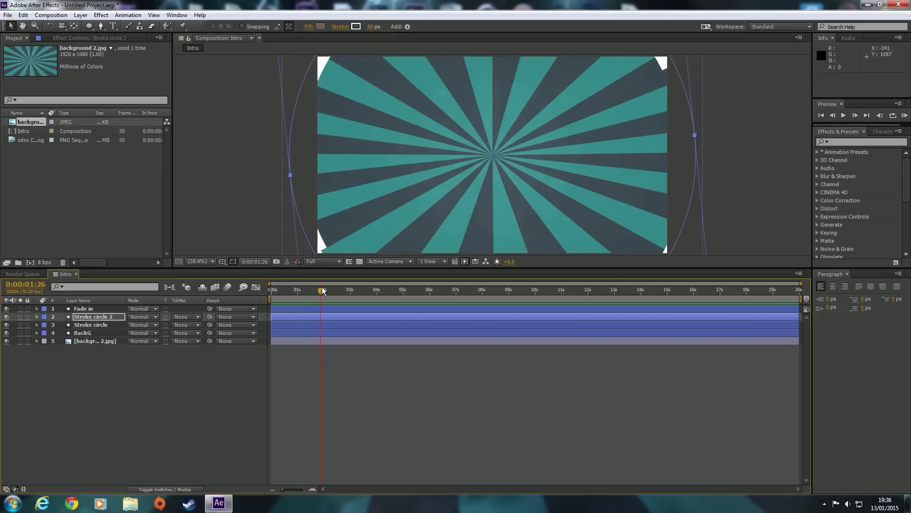
click(135, 416)
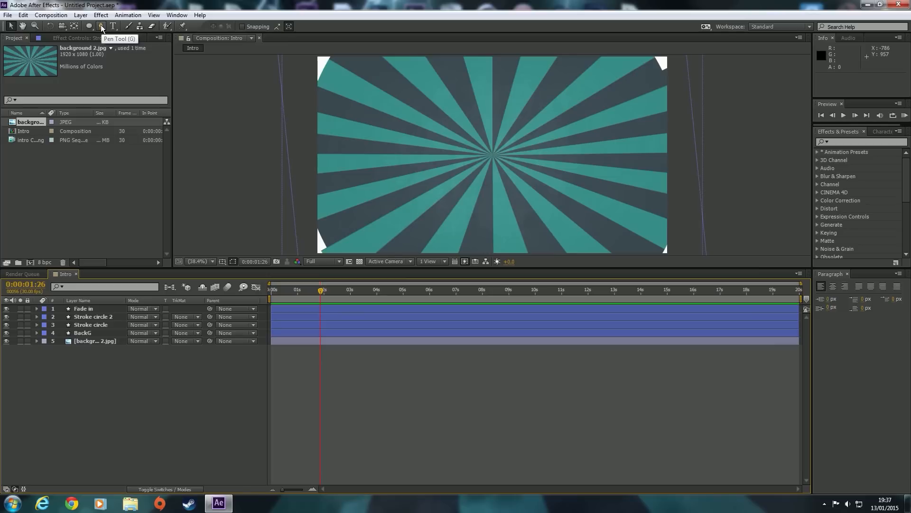
click(101, 27)
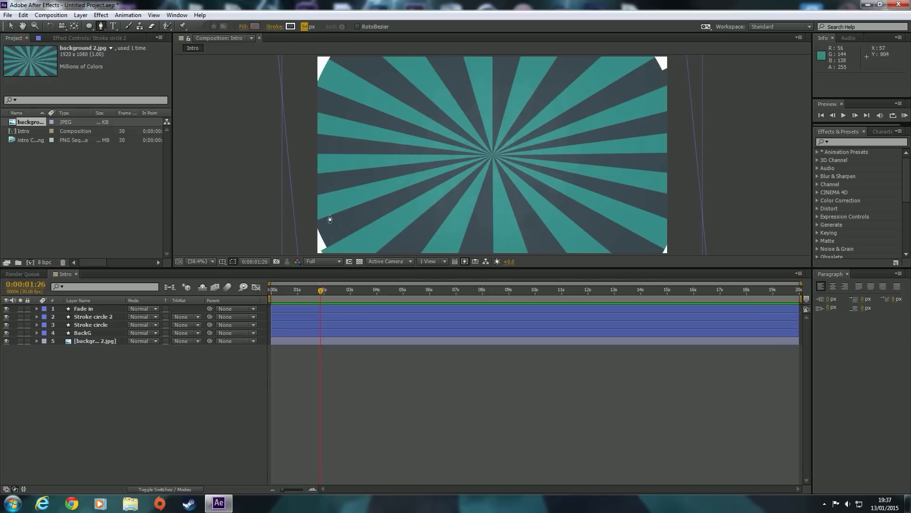
click(206, 261)
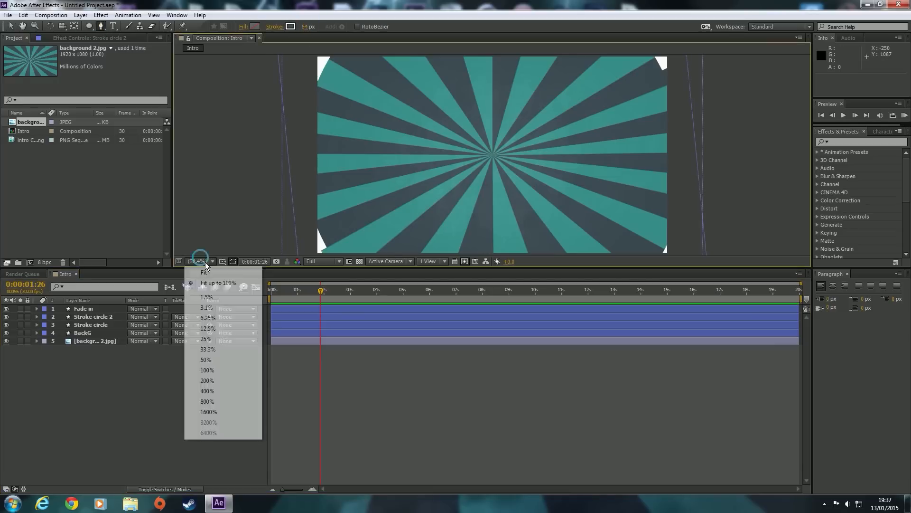
click(212, 360)
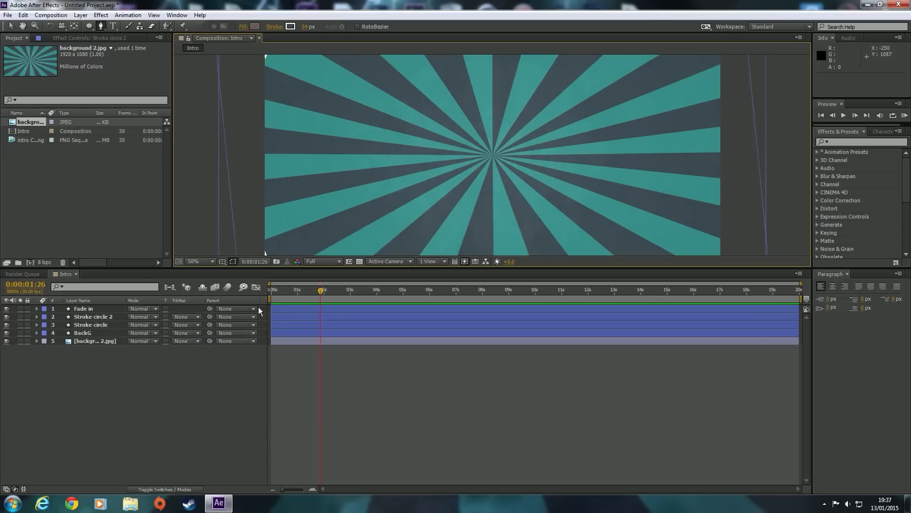
click(201, 261)
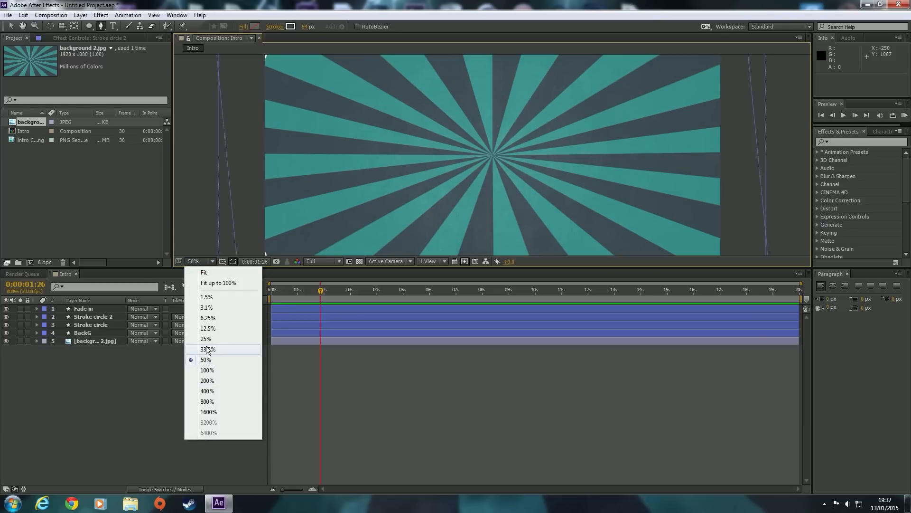
click(210, 345)
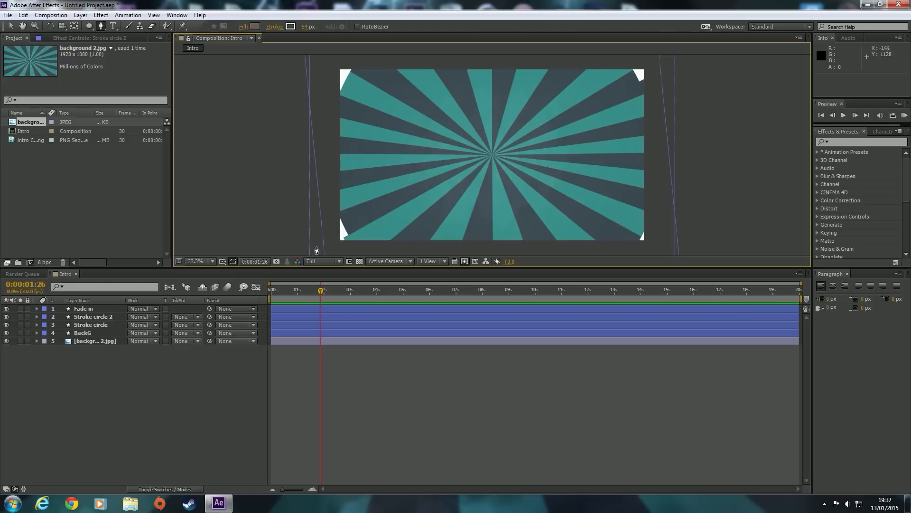
click(326, 248)
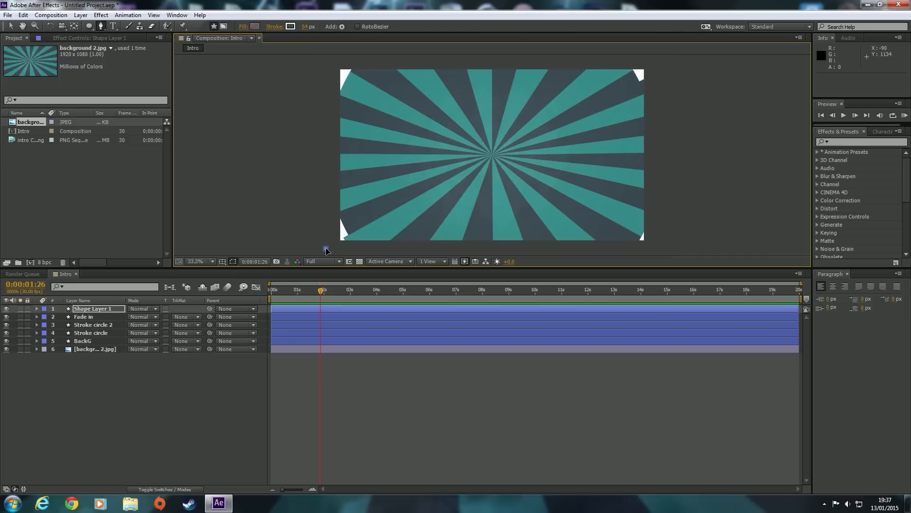
click(378, 206)
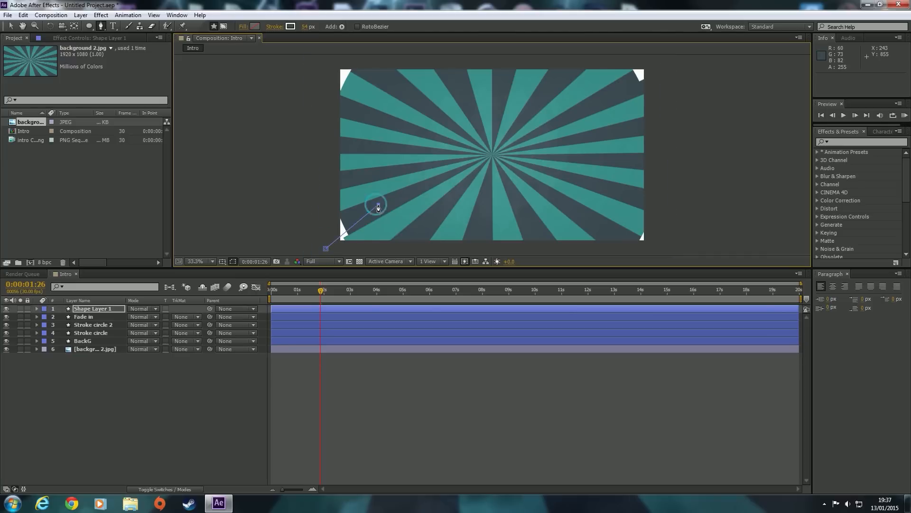
drag(380, 207, 397, 207)
drag(441, 176, 439, 156)
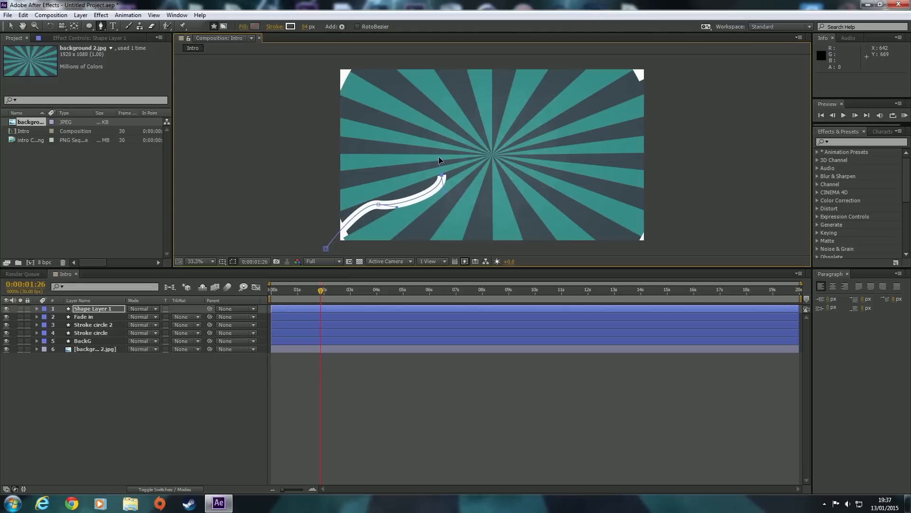
click(493, 155)
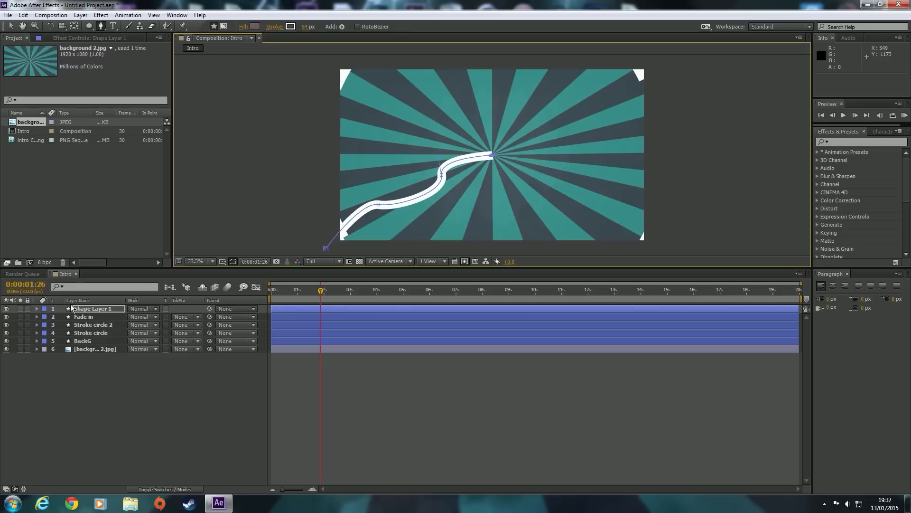
Rename the new wavy line's shape layer to "wiggle" and deselect it
click(91, 308)
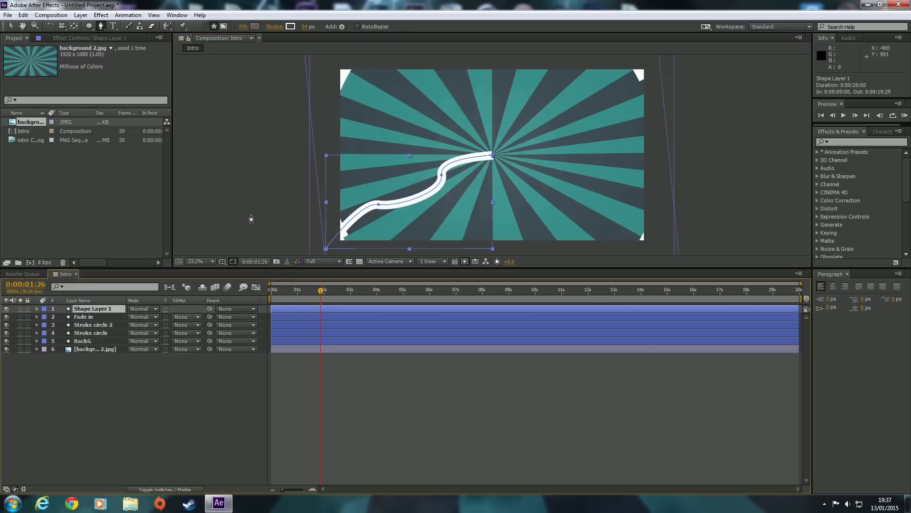
key(Return)
text(wiggle)
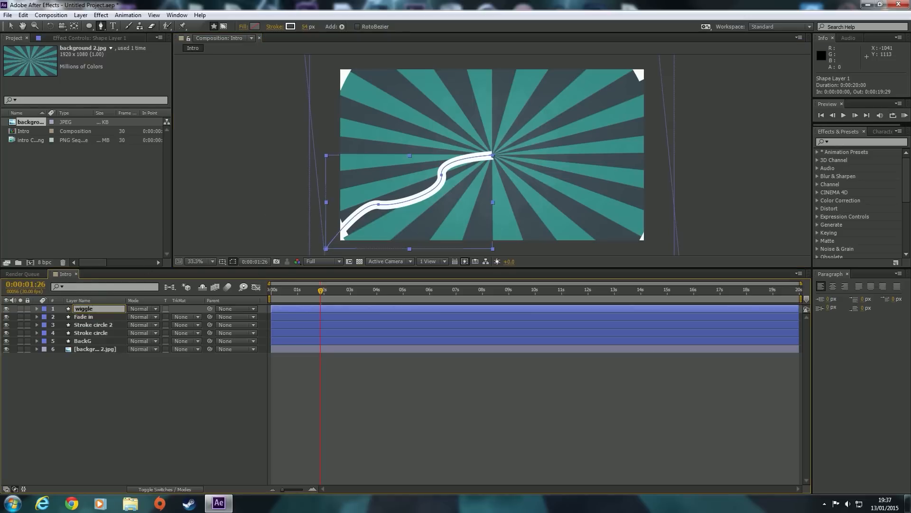
click(86, 409)
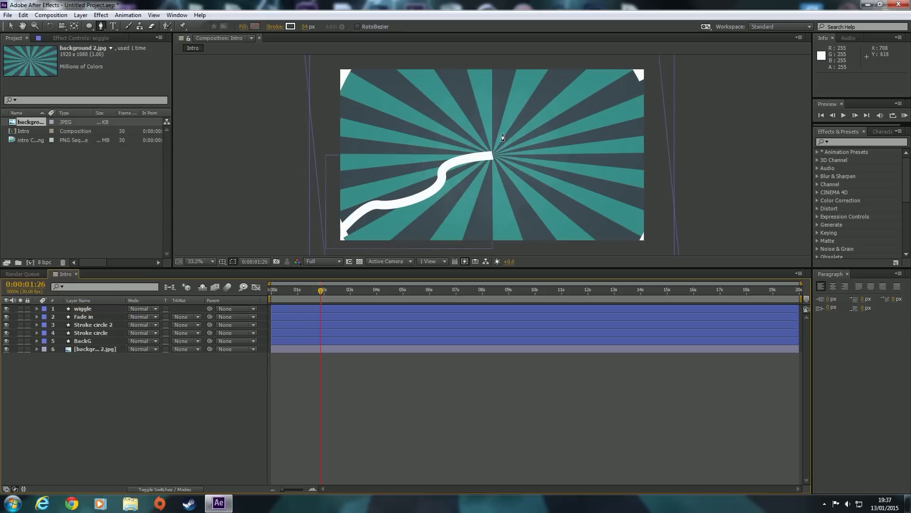
Add Trim Paths to the wiggle layer and set its stroke's line cap to Round Cap
click(86, 308)
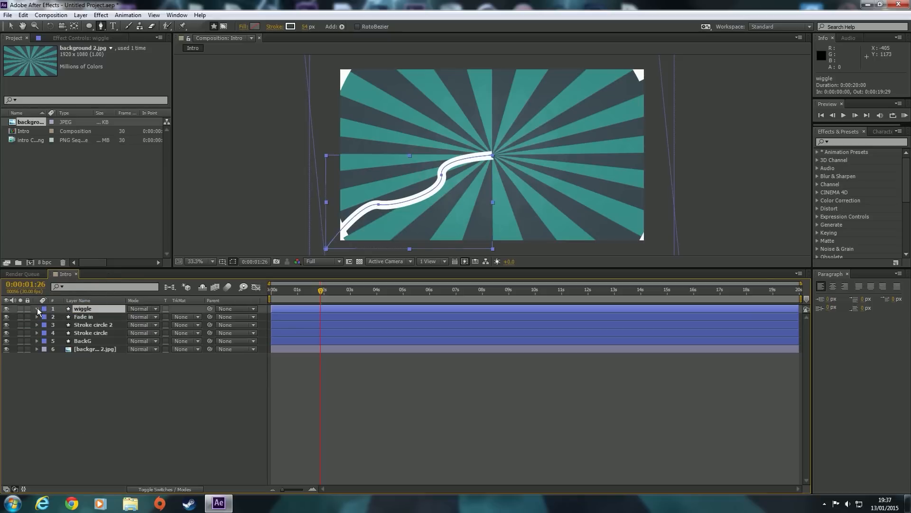
click(37, 309)
click(45, 317)
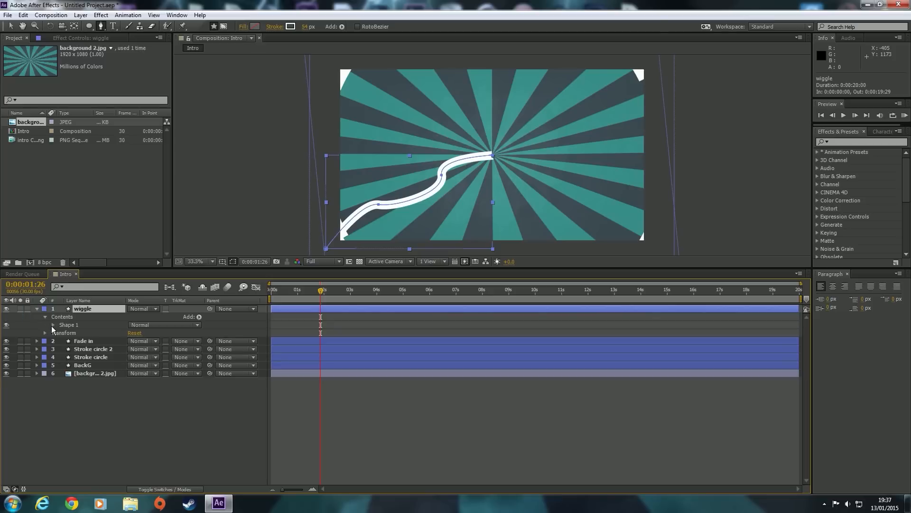
click(52, 325)
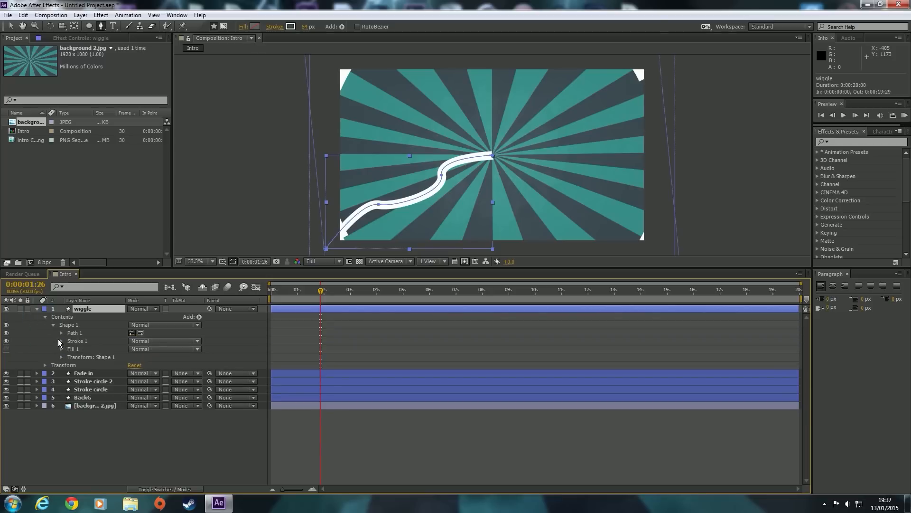
click(60, 340)
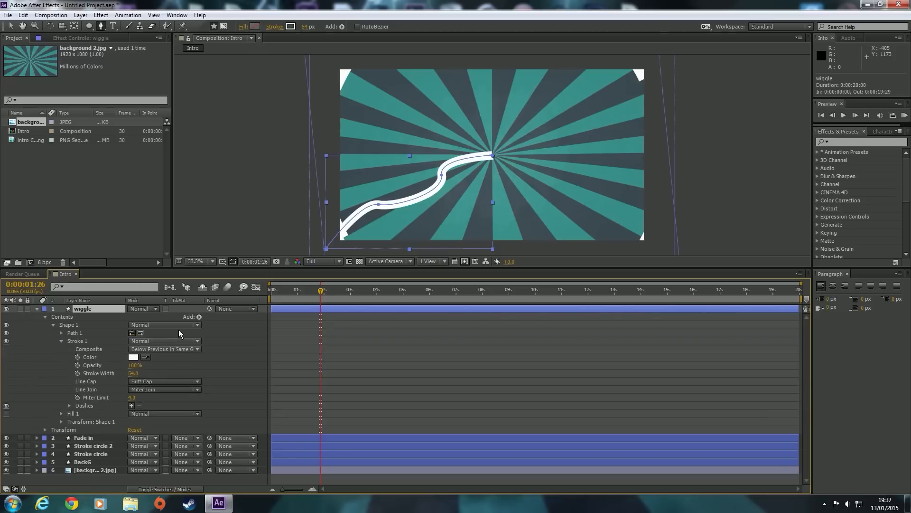
click(199, 317)
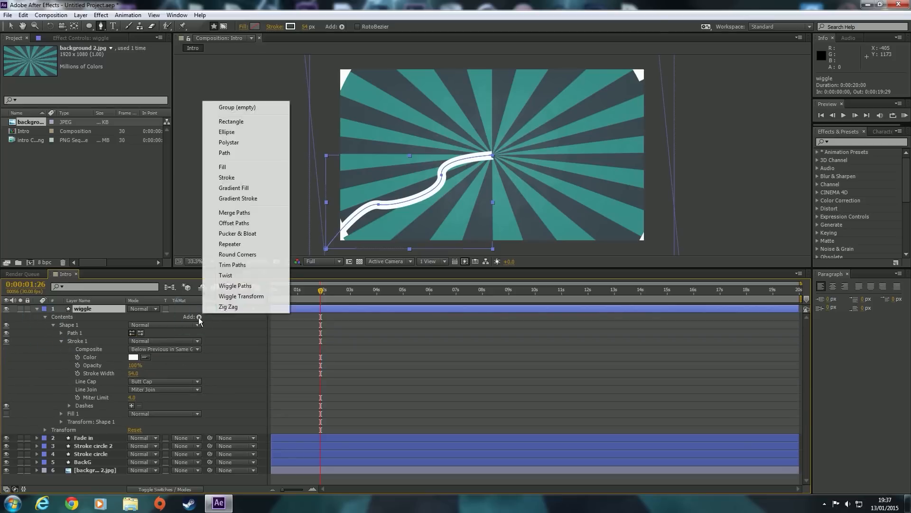
click(236, 265)
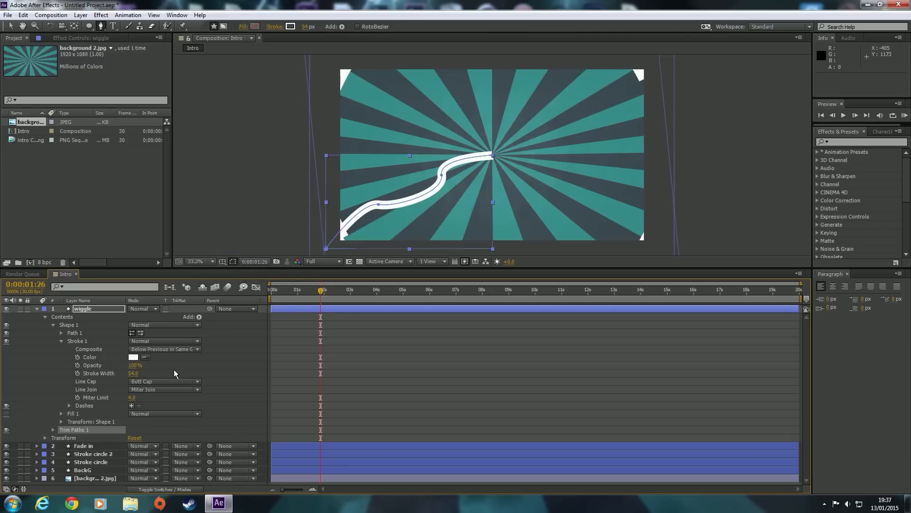
click(53, 430)
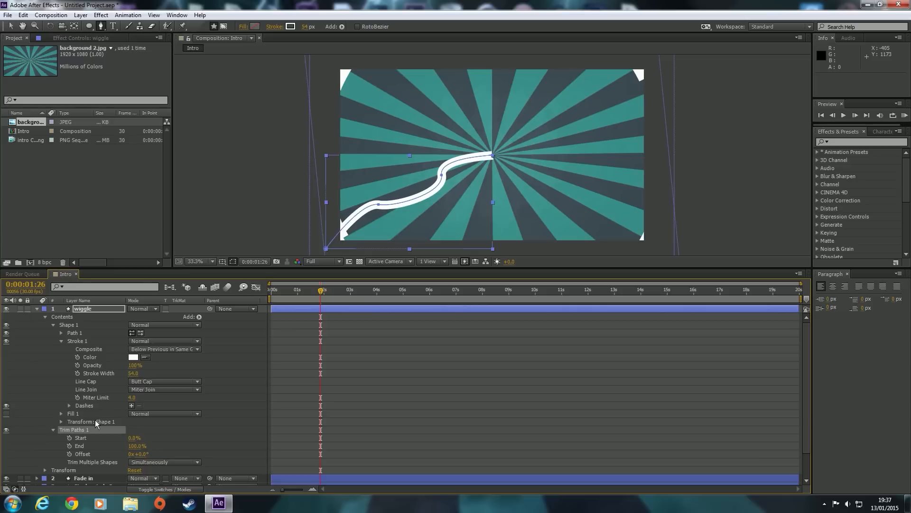
click(142, 381)
click(159, 402)
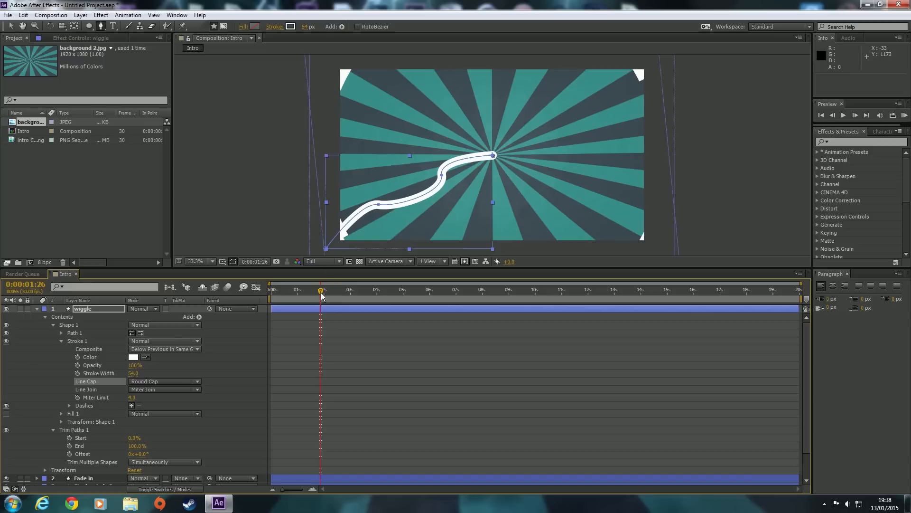
At 0:00:01:20, keyframe the wiggle's Trim Paths Start and End, both at 0%
drag(322, 295, 316, 295)
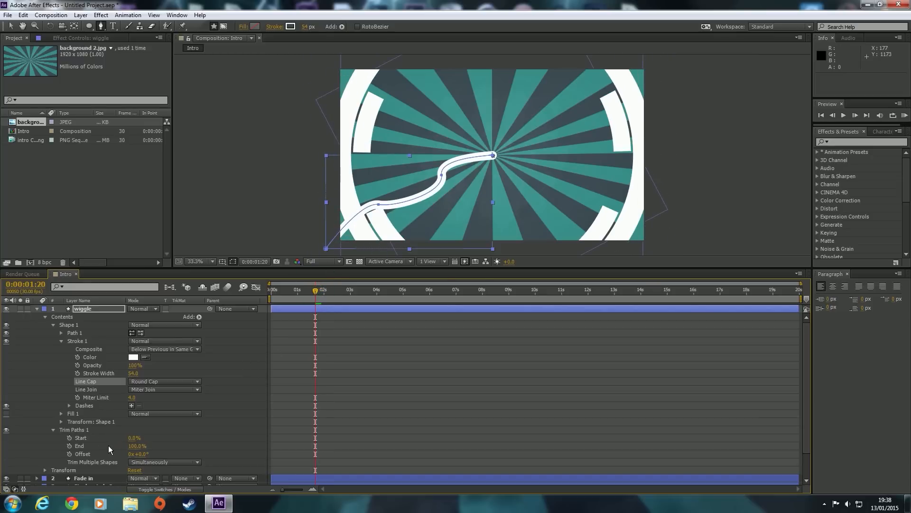
click(69, 438)
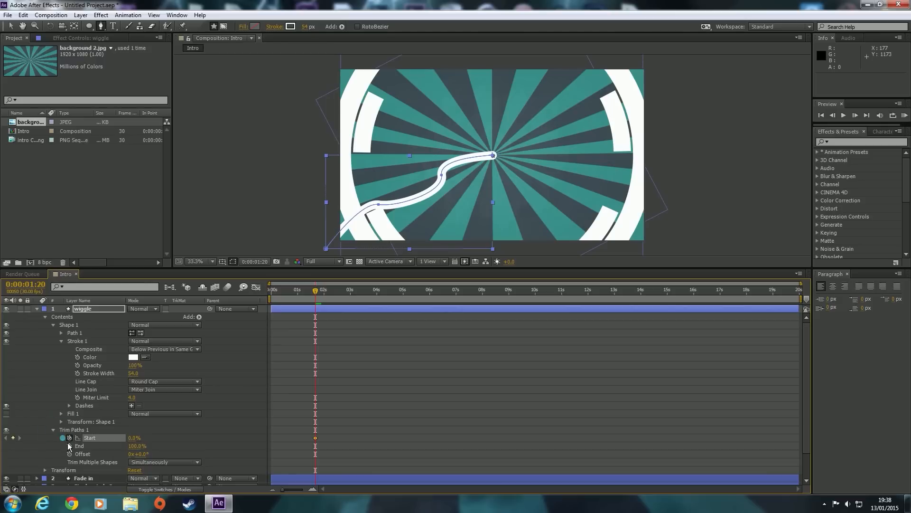
click(69, 446)
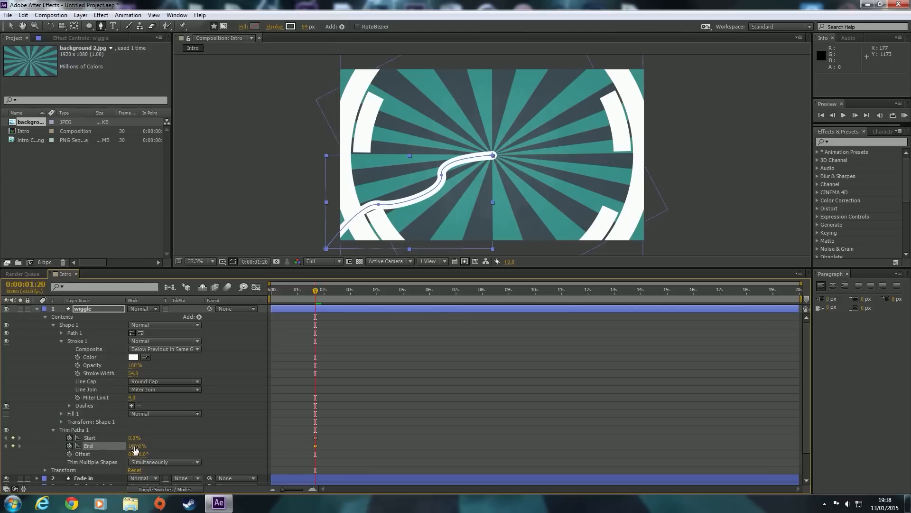
mouse_move(135, 448)
mouse_down()
mouse_move(78, 442)
mouse_move(128, 435)
mouse_move(77, 430)
mouse_up()
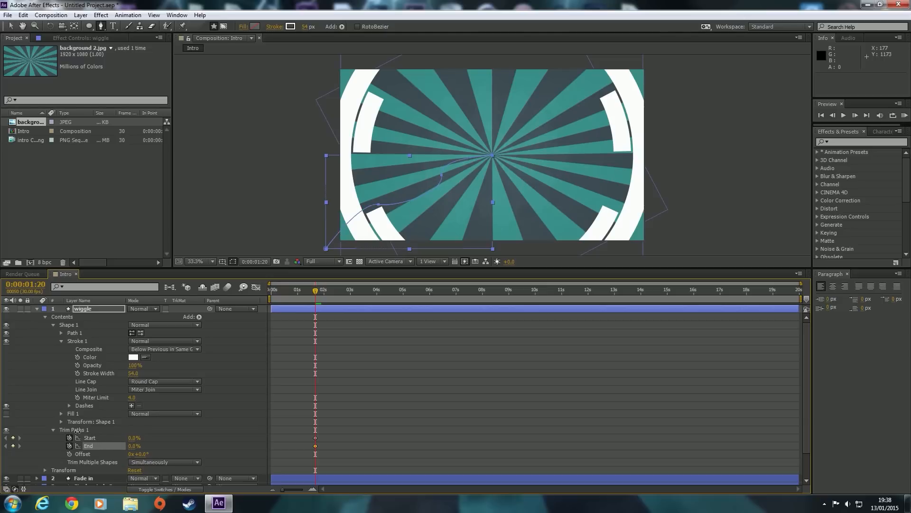
Keyframe Trim Paths Start and End at 100% at 0:00:02:05, delay the Start keyframes to finish at 0:00:02:09, and check the motion
drag(318, 292, 329, 292)
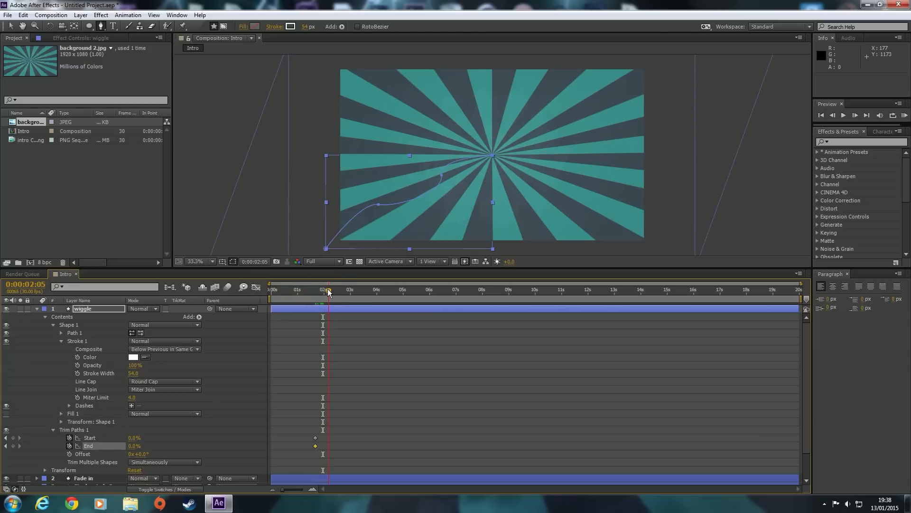
mouse_move(135, 446)
mouse_down()
mouse_move(192, 434)
mouse_move(142, 436)
mouse_move(204, 427)
mouse_move(353, 439)
mouse_move(332, 439)
mouse_up()
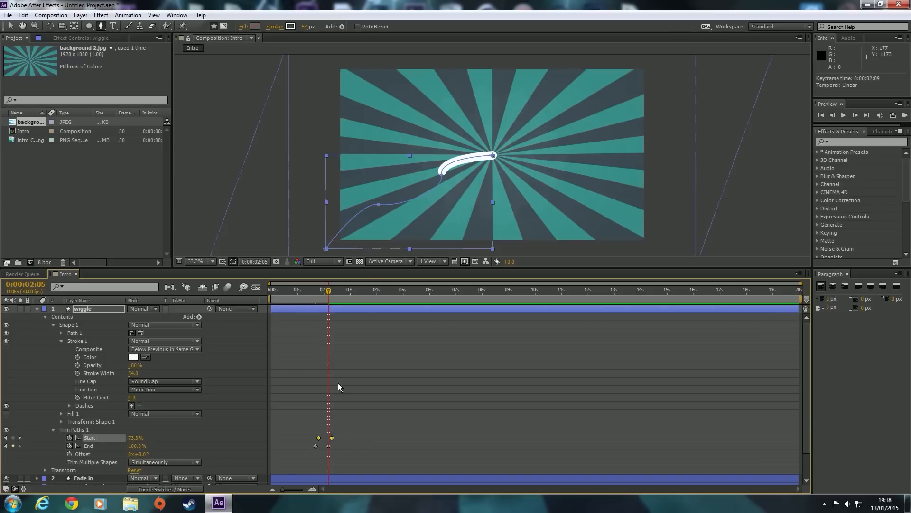
click(331, 292)
mouse_move(331, 293)
mouse_down()
mouse_move(318, 293)
mouse_move(334, 292)
mouse_move(325, 294)
mouse_up()
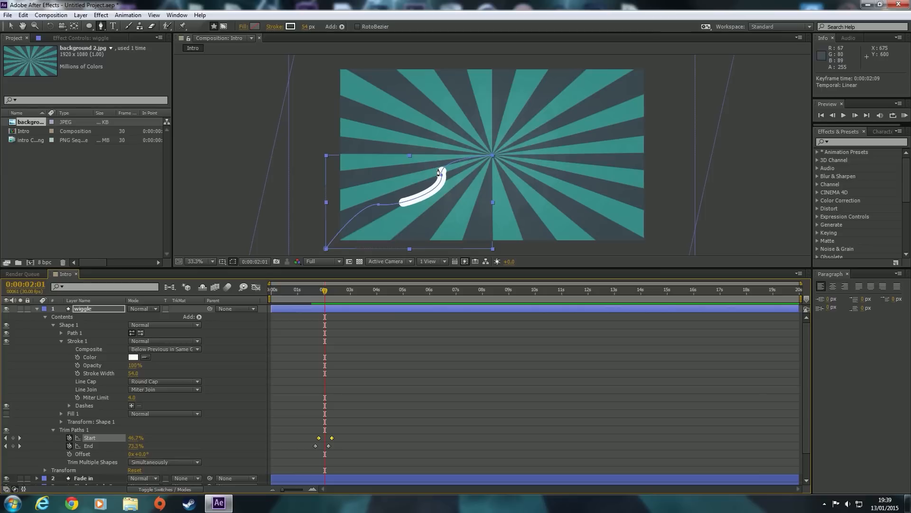
Collapse the wiggle layer, copy it and paste three duplicates
click(37, 309)
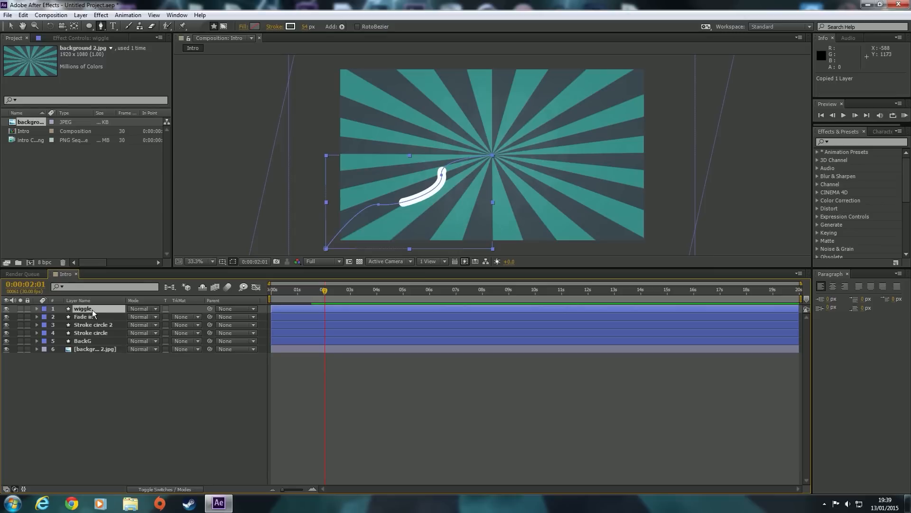
key(ctrl+v)
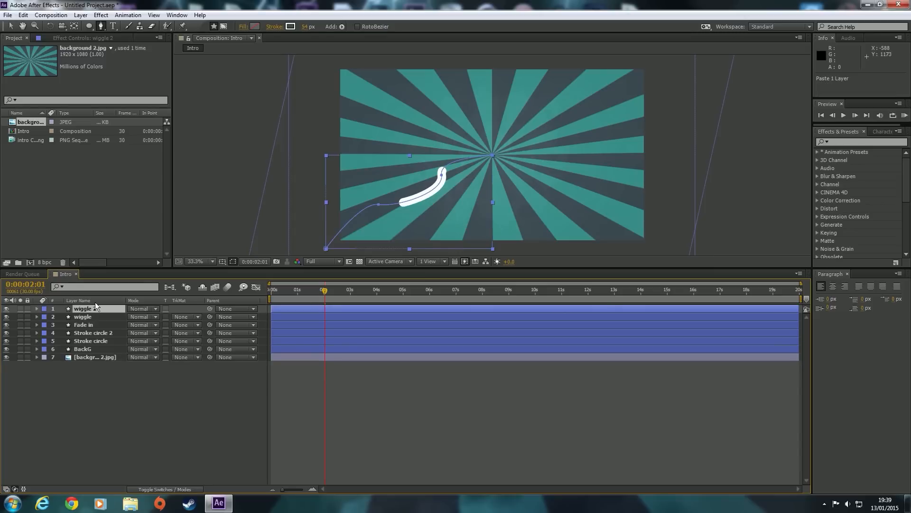
key(ctrl+v)
key(ctrl+v)
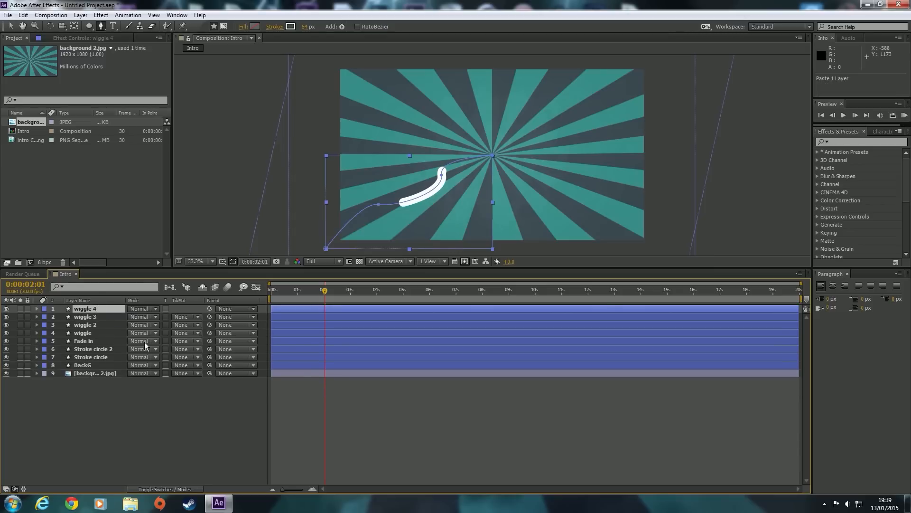
Mirror wiggle 2 vertically into the frame's upper-left quarter and wiggle 3 horizontally into the lower-right quarter
click(91, 325)
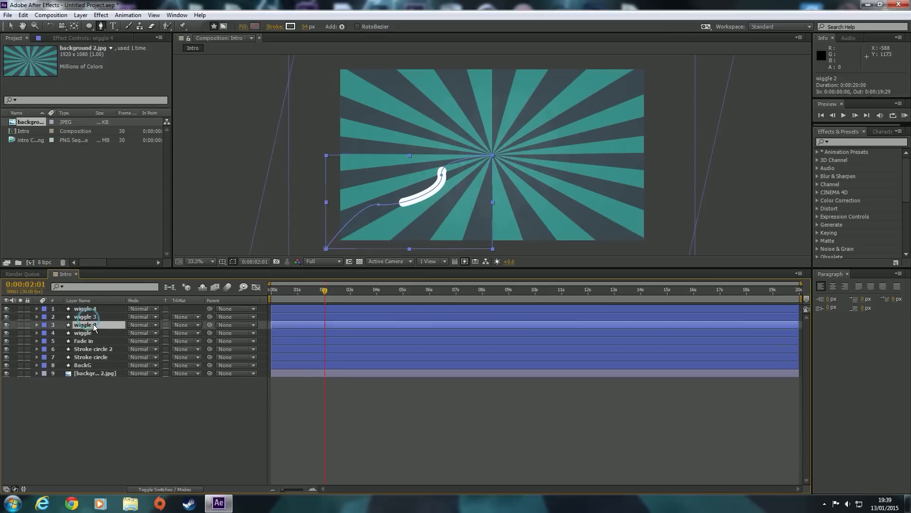
click(13, 26)
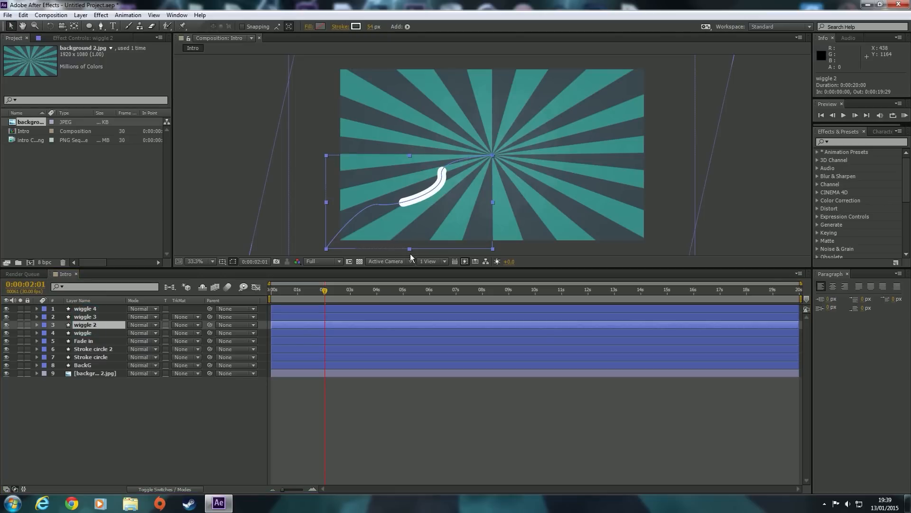
drag(409, 248, 424, 57)
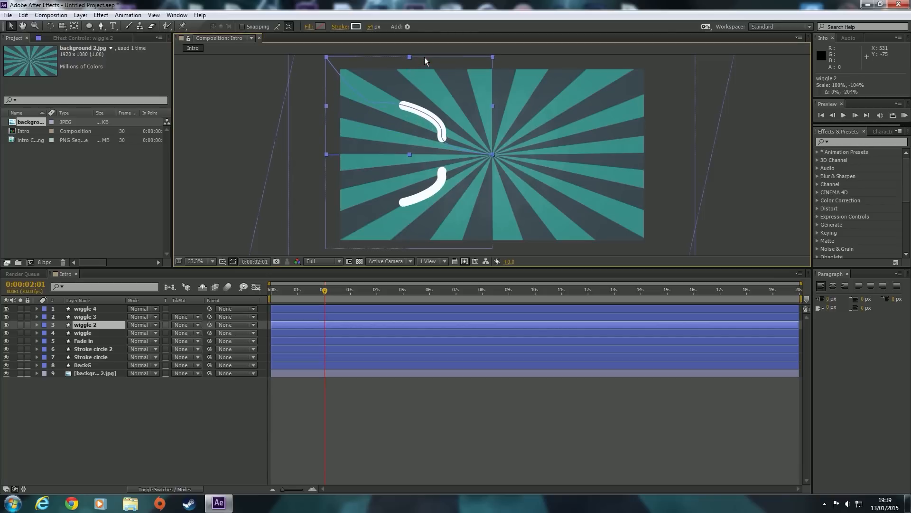
click(88, 317)
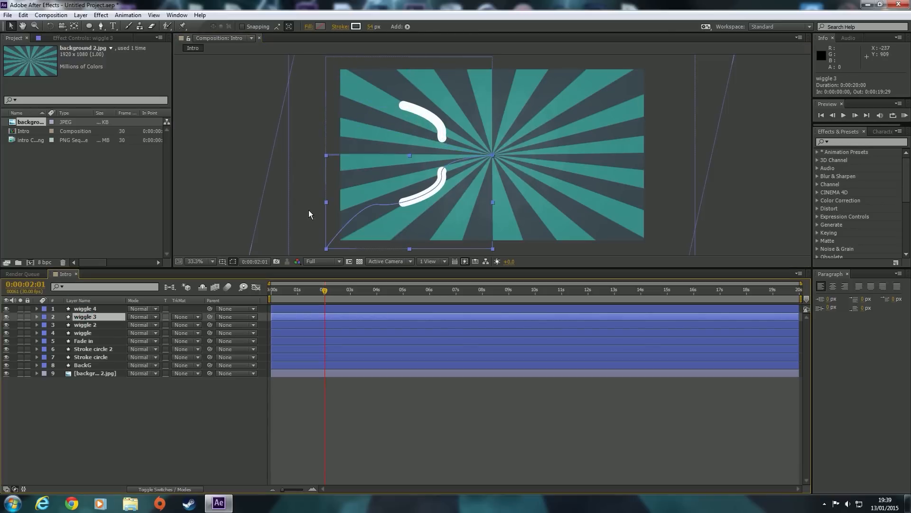
drag(326, 202, 659, 186)
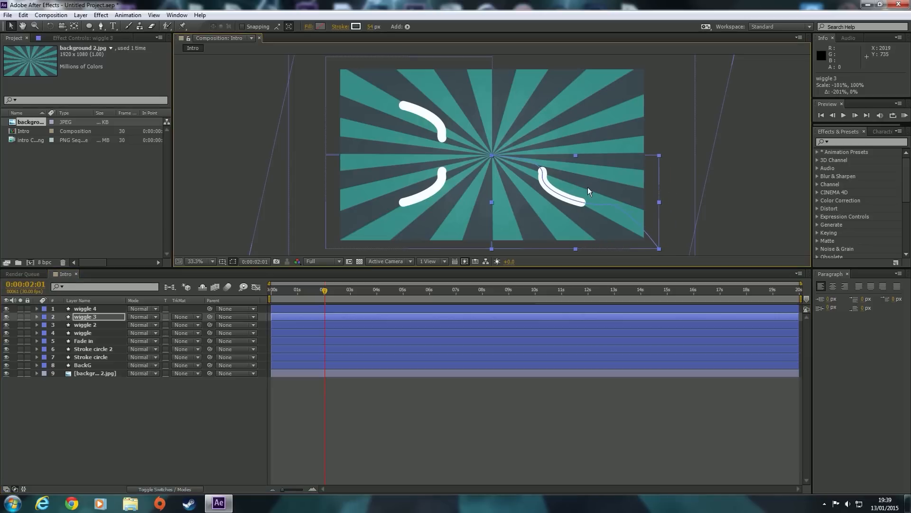
Replace wiggle 4 with a copy of wiggle 2, mirrored horizontally into the frame's upper-right quarter
click(86, 309)
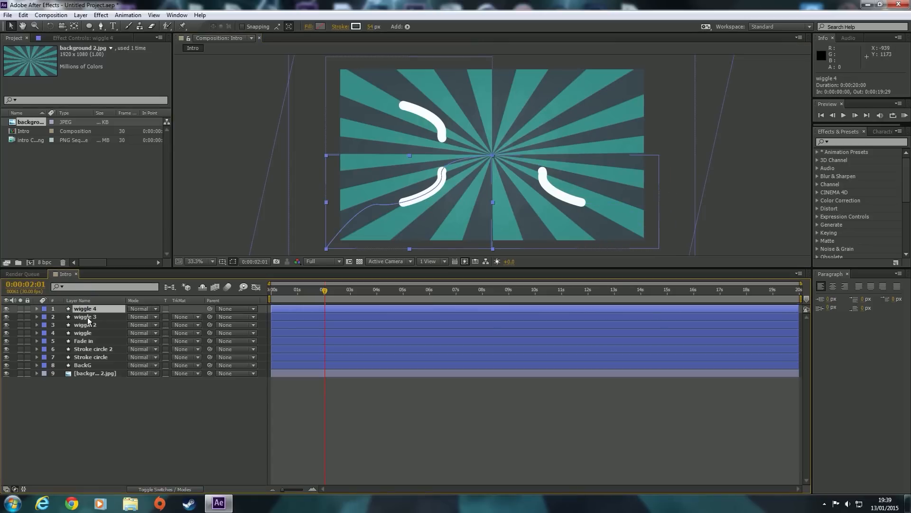
key(Delete)
click(88, 316)
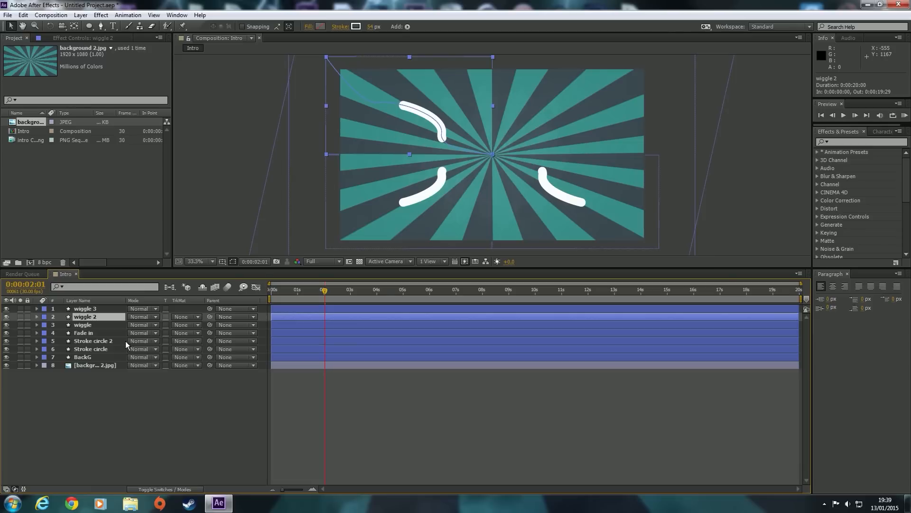
key(ctrl+v)
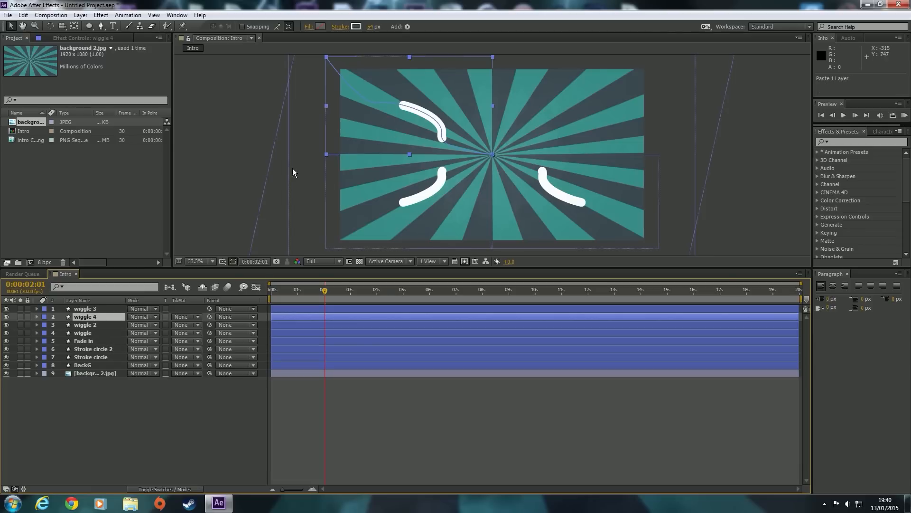
drag(327, 106, 662, 107)
Preview the Intro composition from the start to check the four wiggles, and return to 0:00:02:07
mouse_move(323, 291)
mouse_down()
mouse_move(313, 291)
mouse_move(330, 290)
mouse_move(306, 290)
mouse_move(329, 289)
mouse_up()
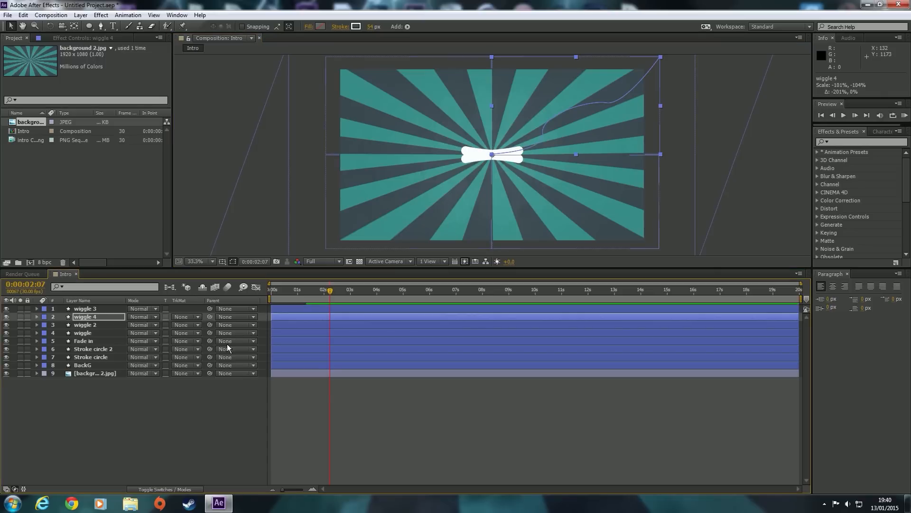
click(24, 132)
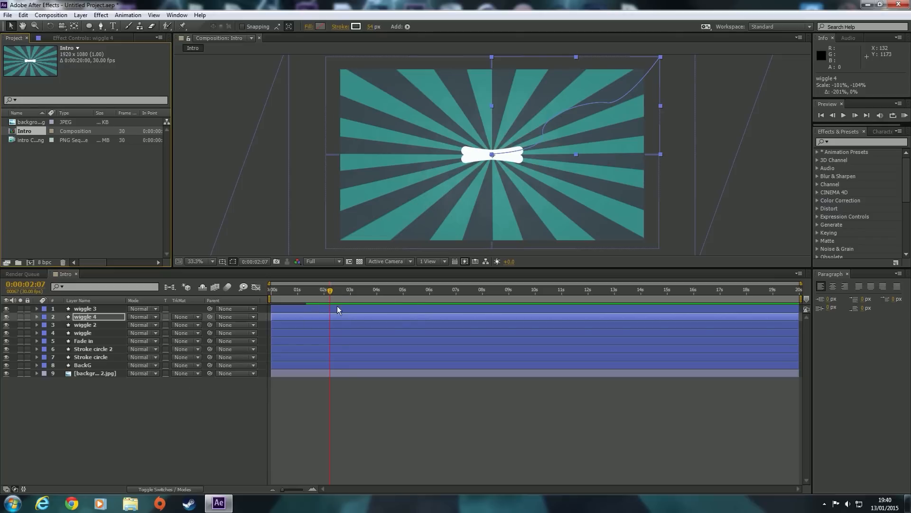
drag(328, 290, 271, 290)
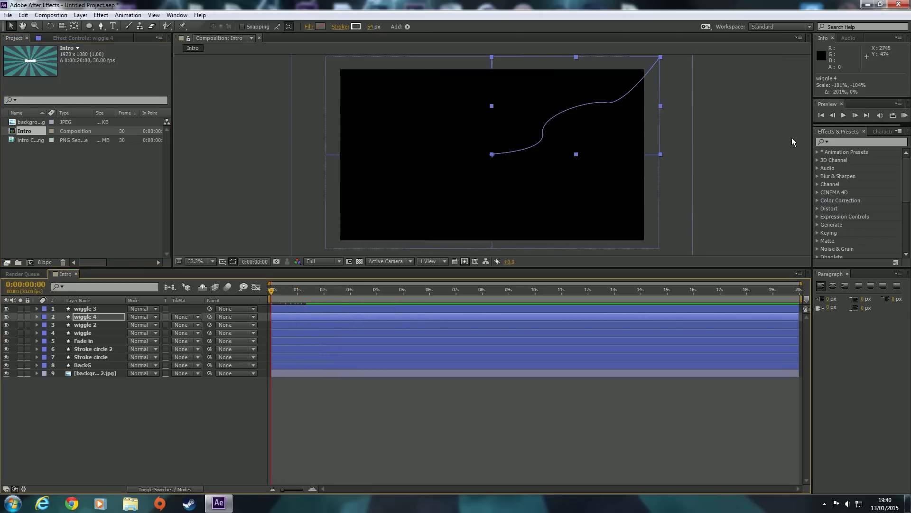
click(904, 115)
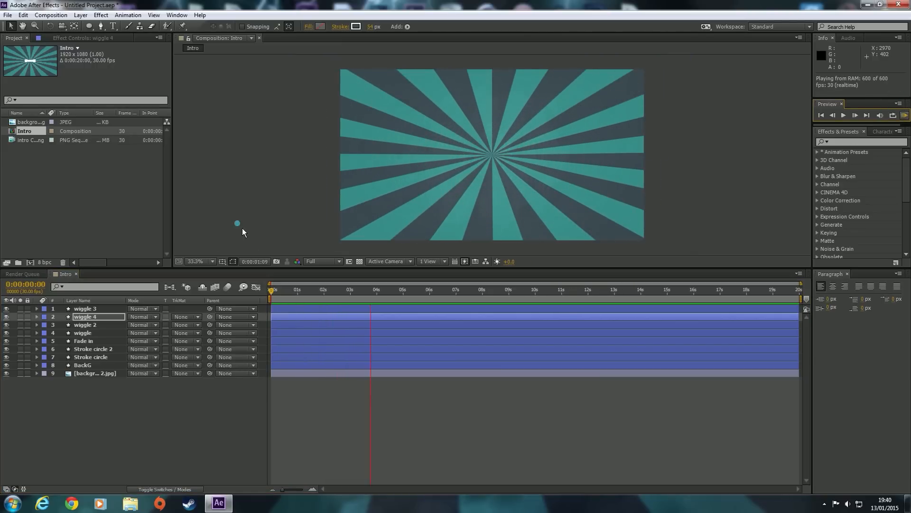
click(242, 228)
drag(272, 289, 331, 290)
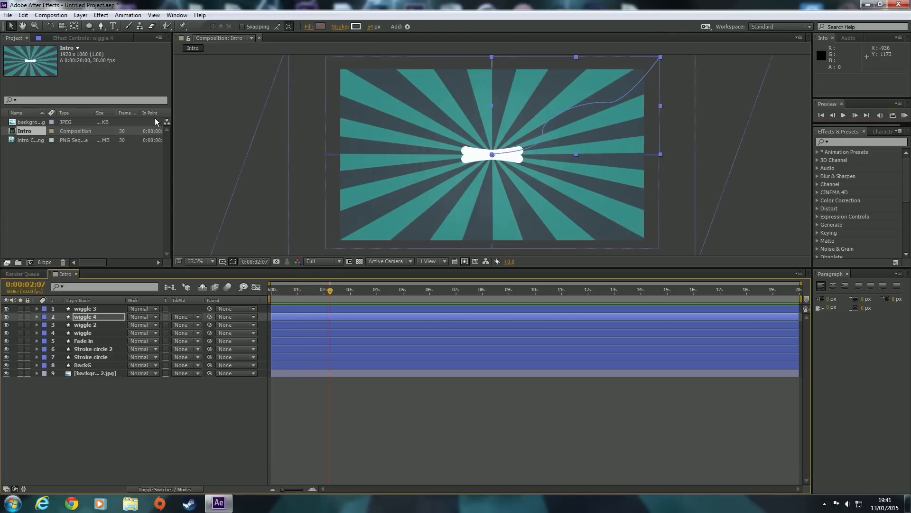
click(89, 26)
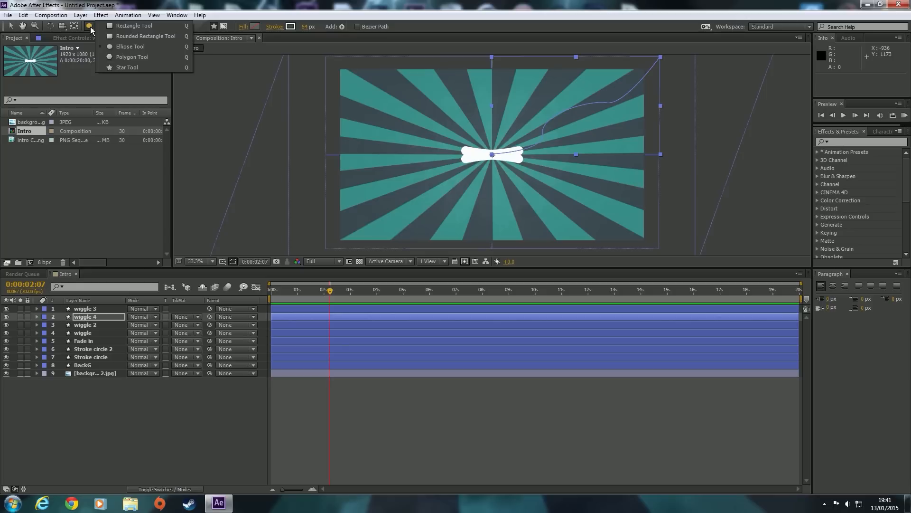
double_click(90, 28)
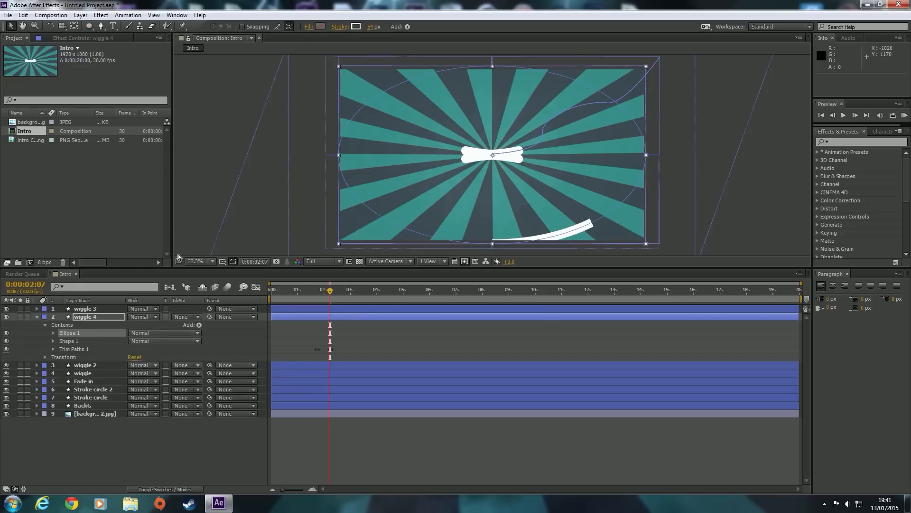
key(ctrl+z)
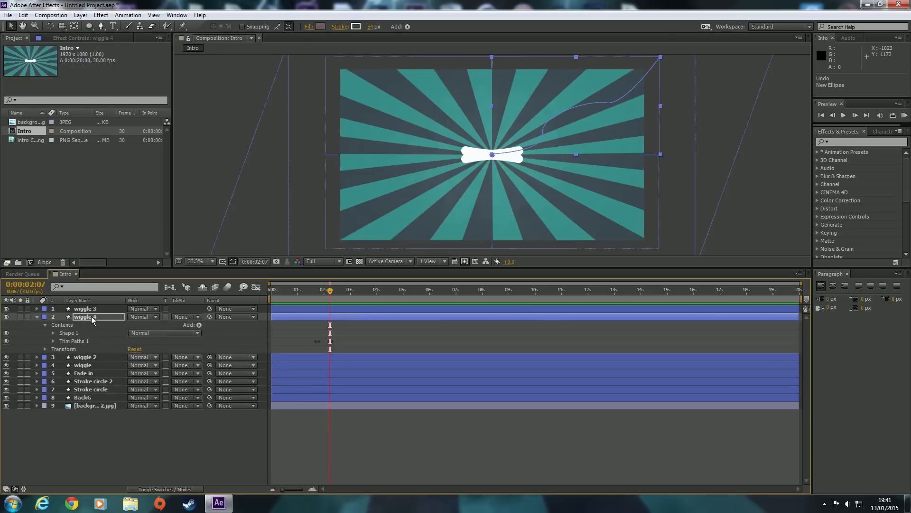
click(92, 435)
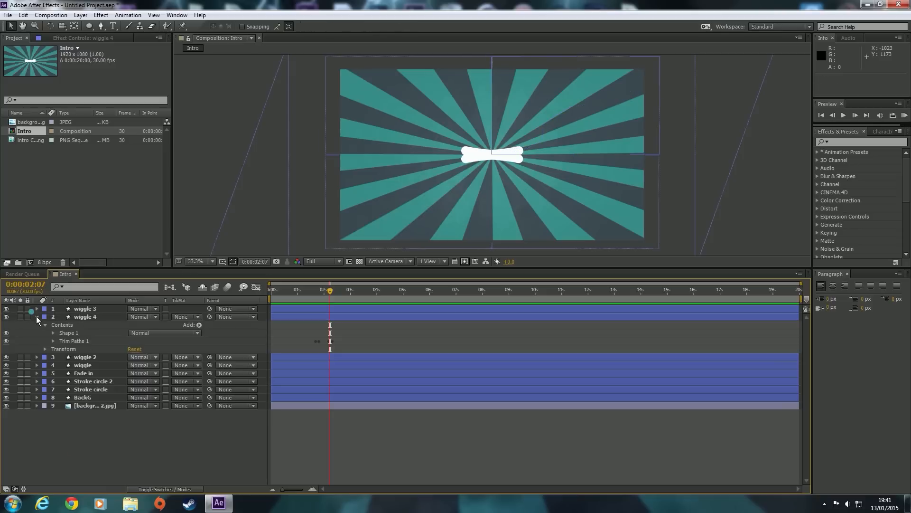
Add a full-frame ellipse shape layer with a 0 px stroke and a dark slate fill (3C4952) sampled from the background
click(37, 317)
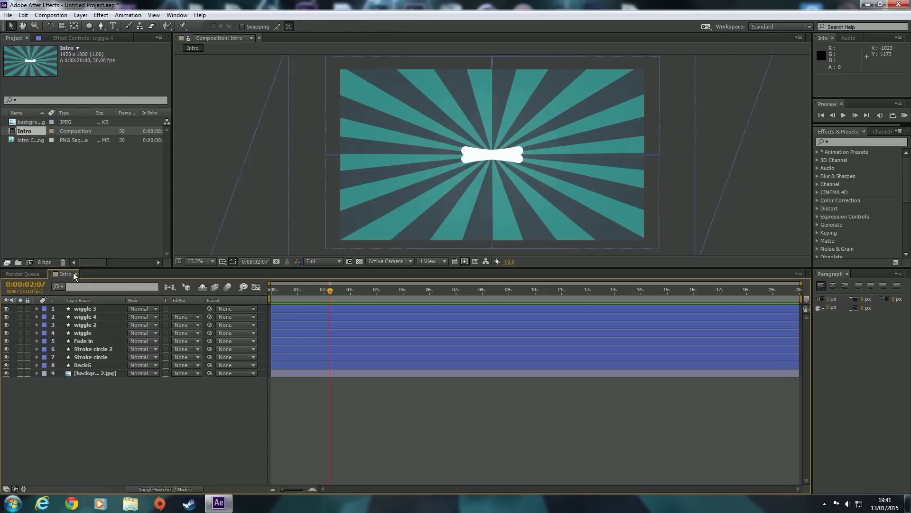
double_click(89, 30)
mouse_move(374, 27)
mouse_down()
mouse_move(370, 19)
mouse_move(275, 27)
mouse_up()
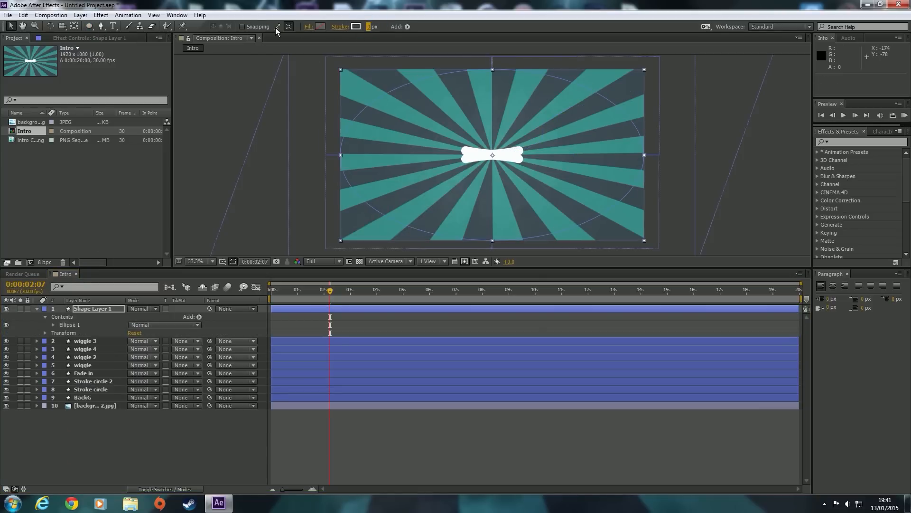
click(321, 26)
click(488, 242)
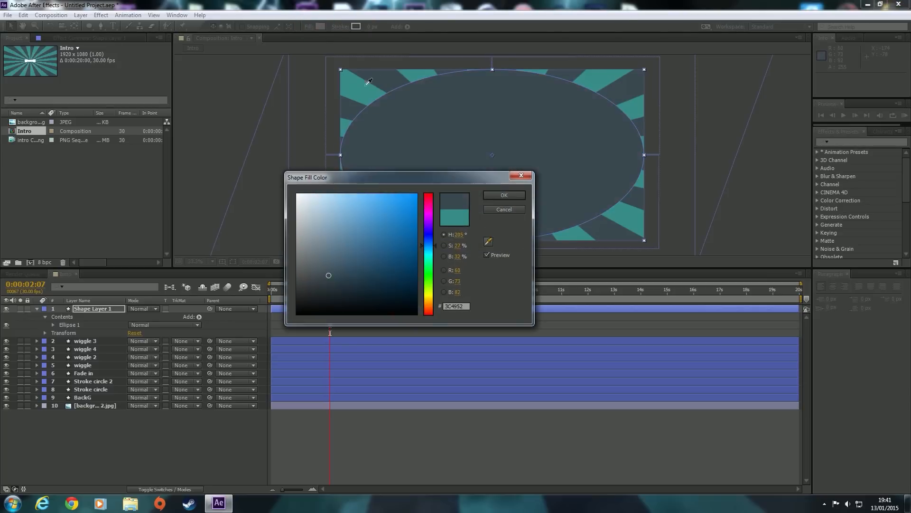
click(385, 73)
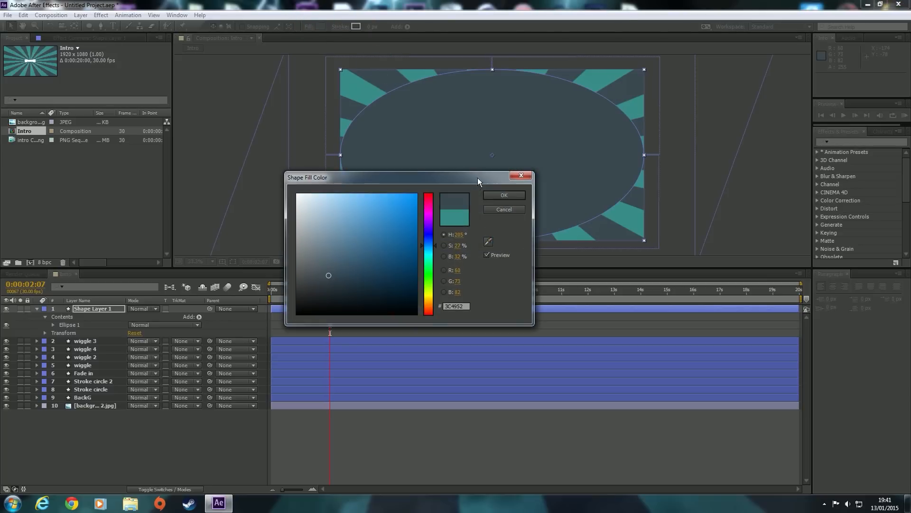
click(505, 195)
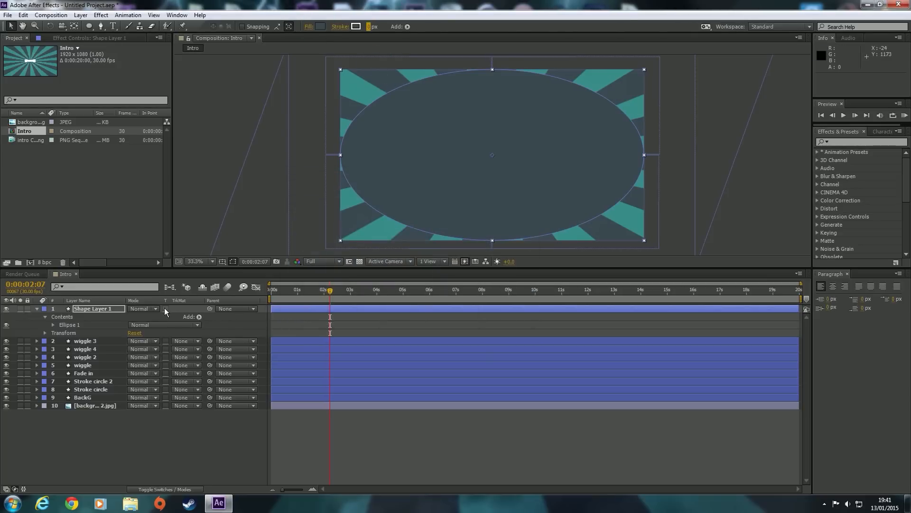
Set the new ellipse's path size to 900 × 900 so it forms a circle
click(53, 325)
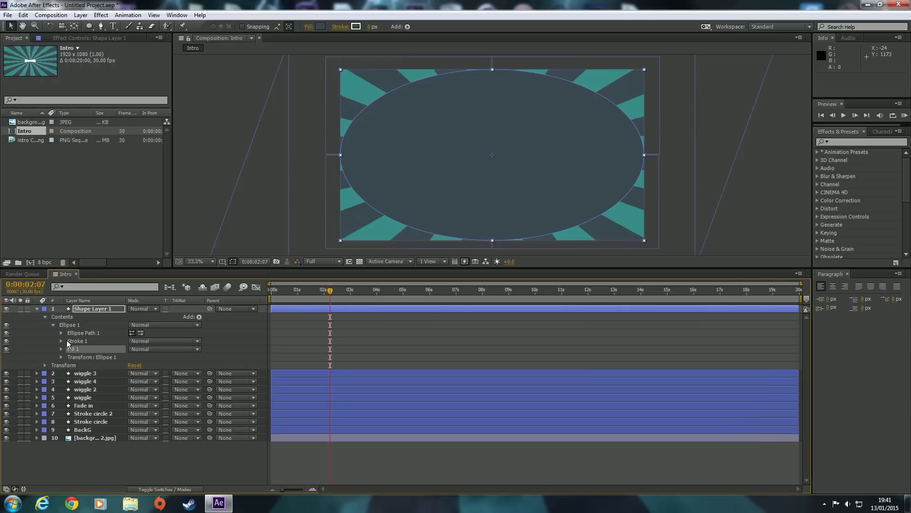
click(62, 333)
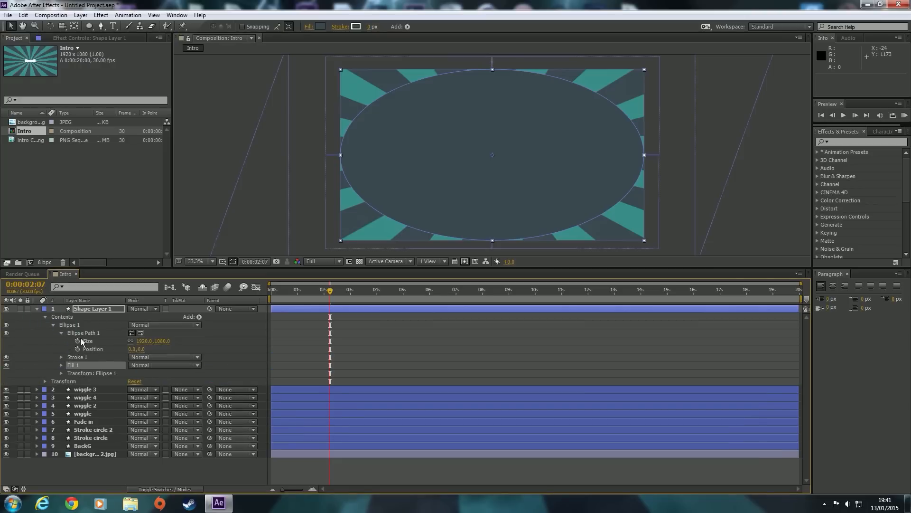
click(143, 341)
key(BackSpace)
text(900)
key(Tab)
text(90)
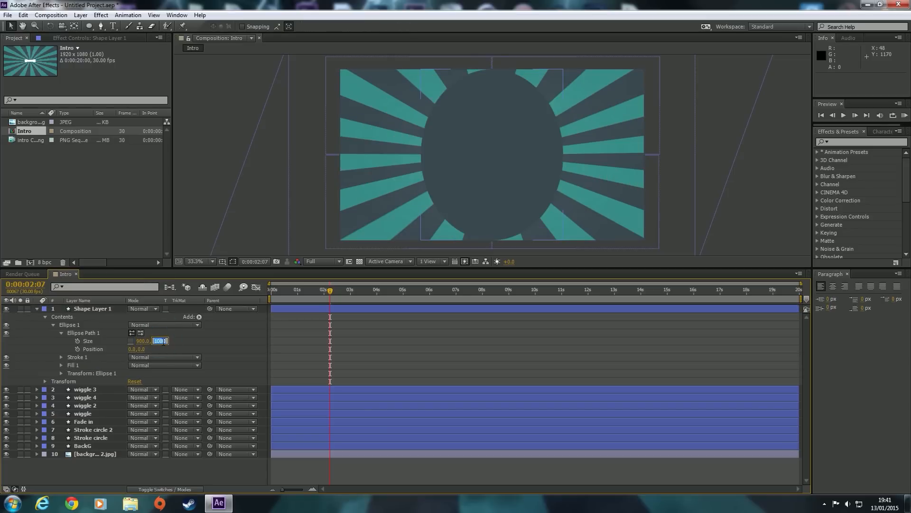
text(0)
key(Return)
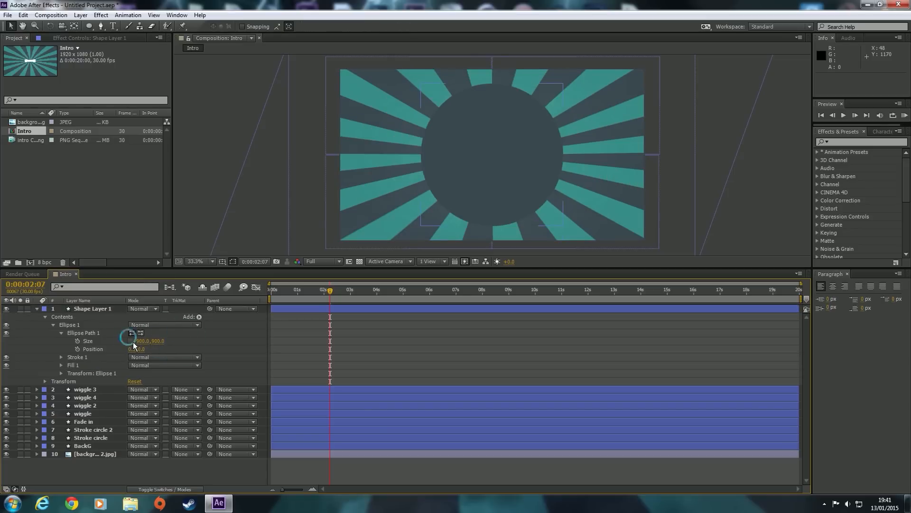
Scale the circle layer to 0% and start its scale keyframing at 0:00:02:03
mouse_move(327, 289)
mouse_down()
mouse_move(270, 296)
mouse_move(326, 291)
mouse_up()
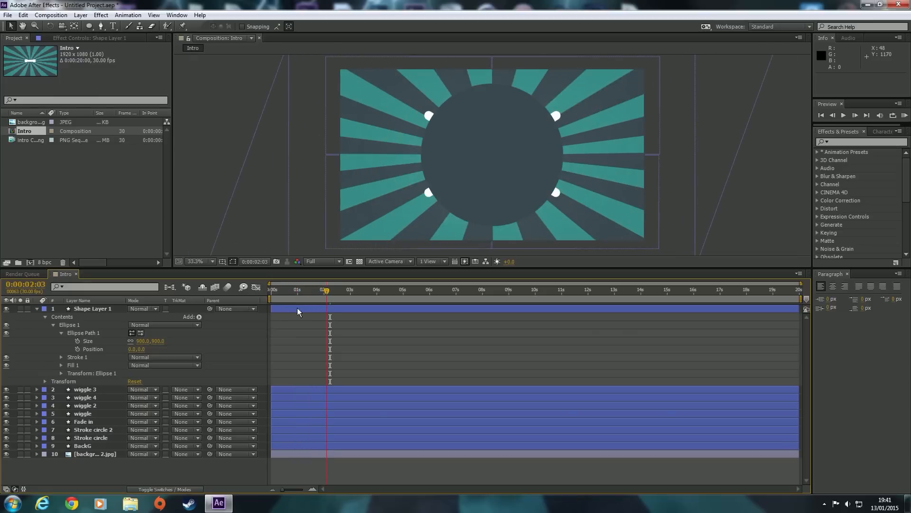
click(88, 308)
key(s)
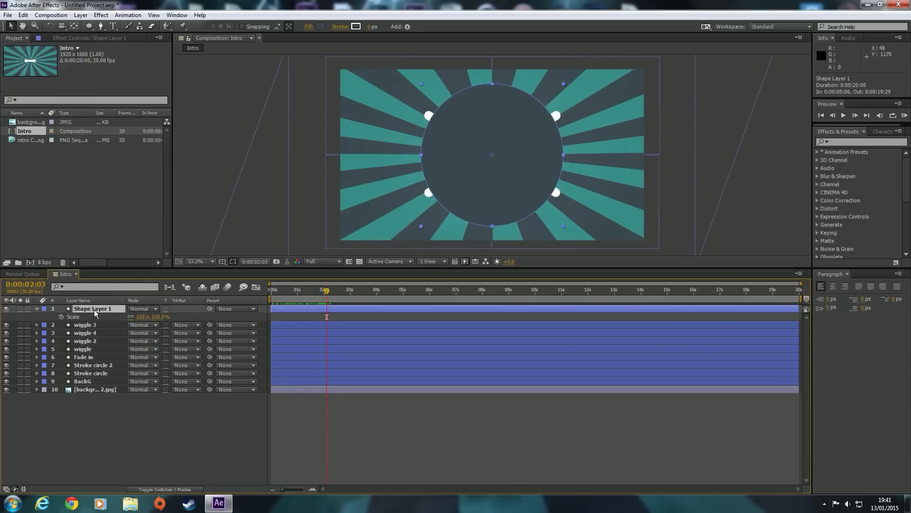
drag(153, 317, 119, 317)
click(150, 317)
text(0)
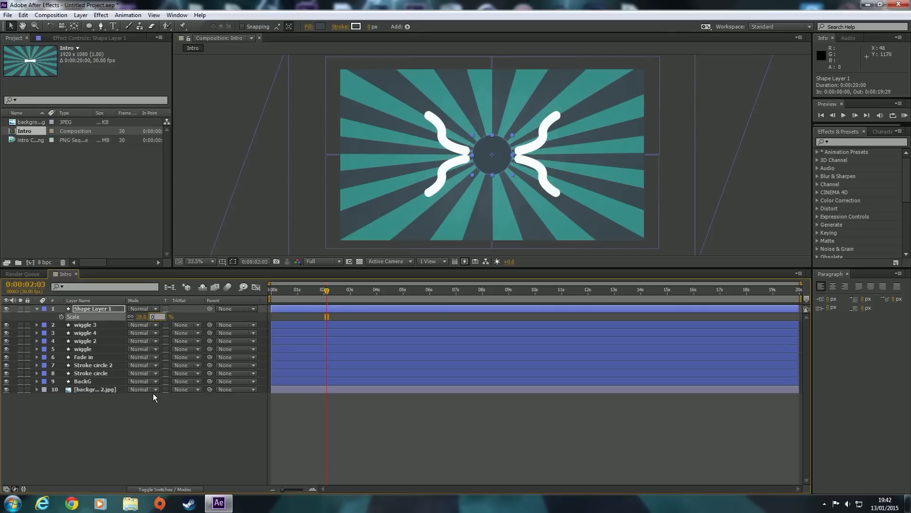
key(Return)
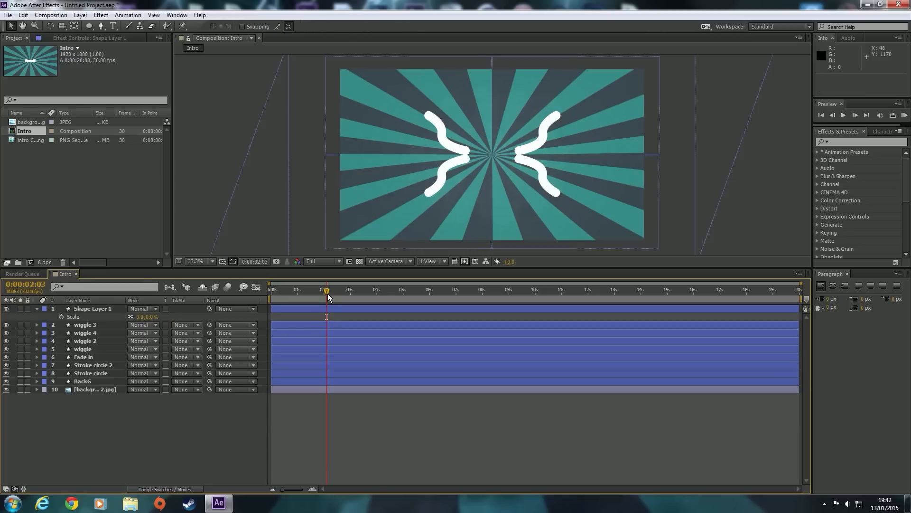
mouse_move(327, 292)
mouse_down()
mouse_move(319, 294)
mouse_move(329, 294)
mouse_up()
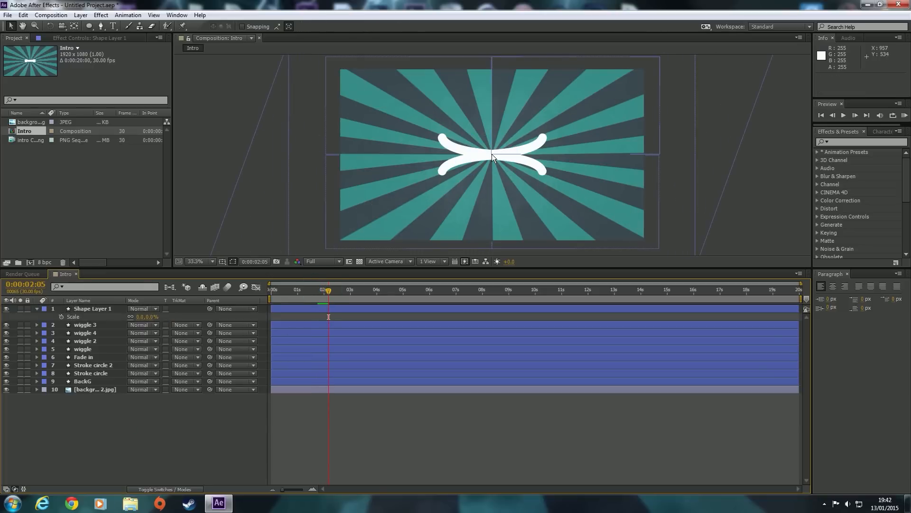
drag(331, 293, 329, 293)
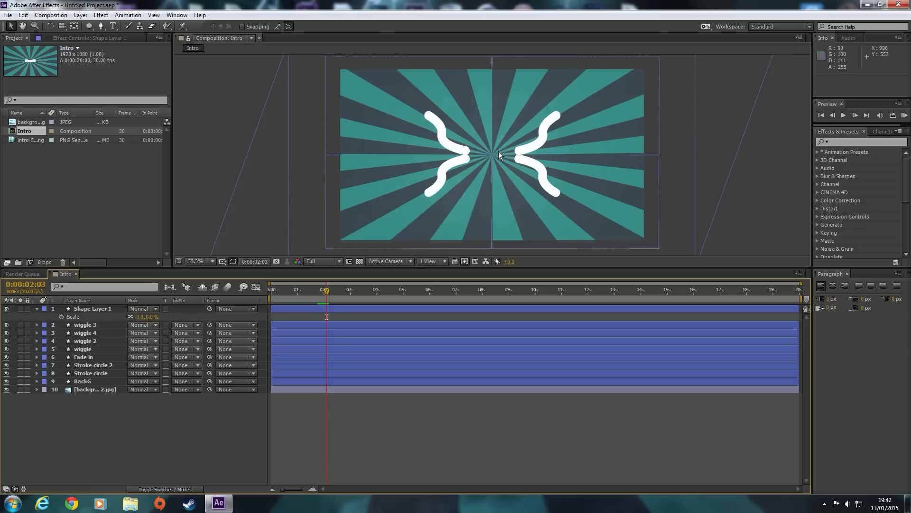
click(61, 316)
Keyframe the circle layer's scale at 59% at 0:00:02:07 and at 0% at 0:00:02:10
drag(327, 290, 331, 290)
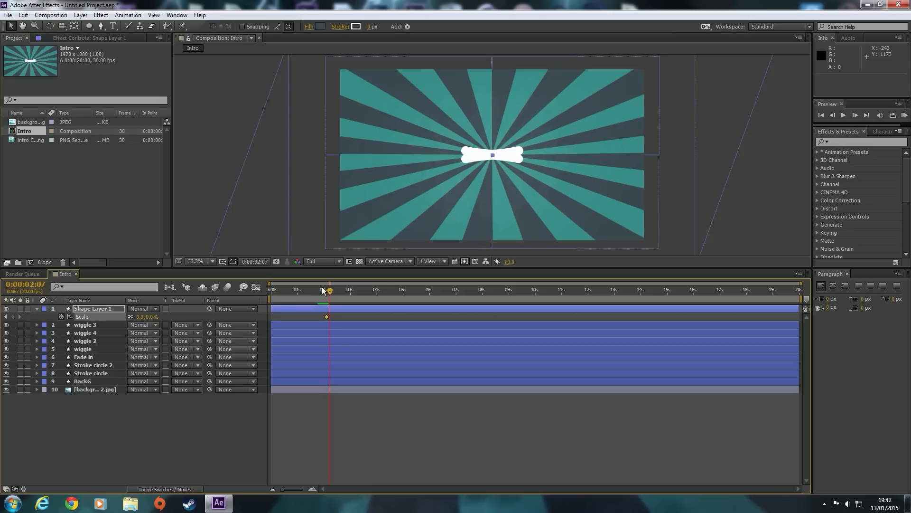
drag(152, 316, 177, 312)
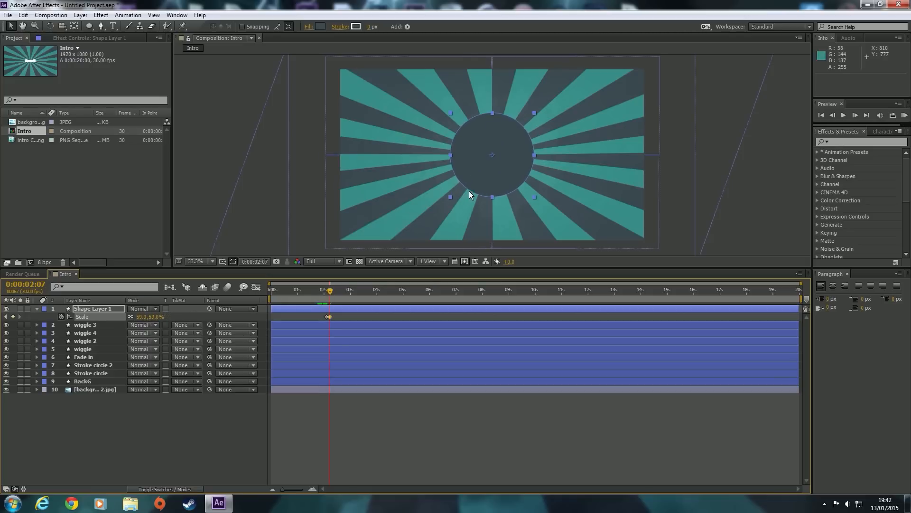
drag(331, 294, 333, 294)
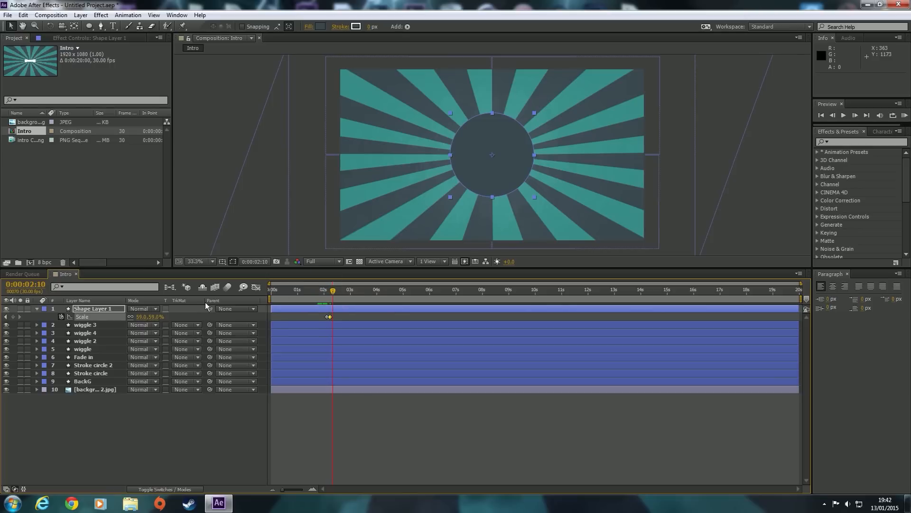
click(154, 317)
text(0)
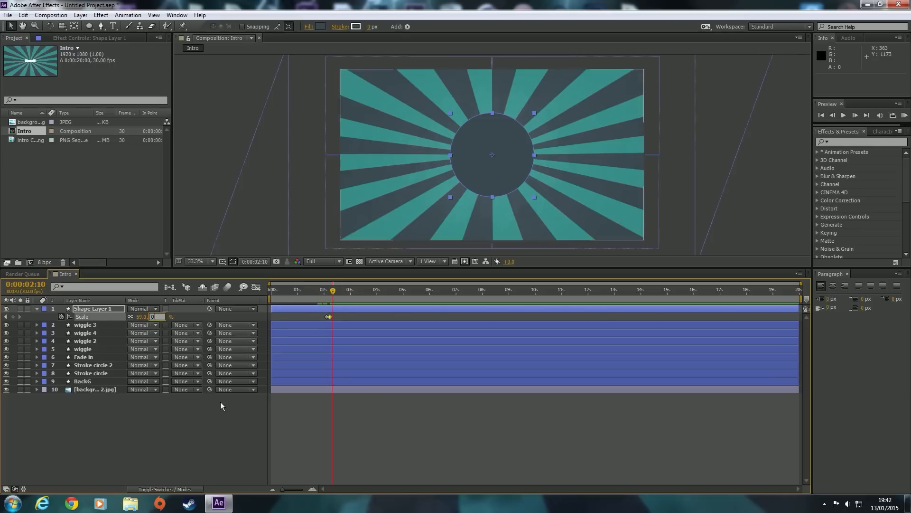
click(257, 394)
mouse_move(331, 293)
mouse_down()
mouse_move(306, 293)
mouse_move(331, 292)
mouse_up()
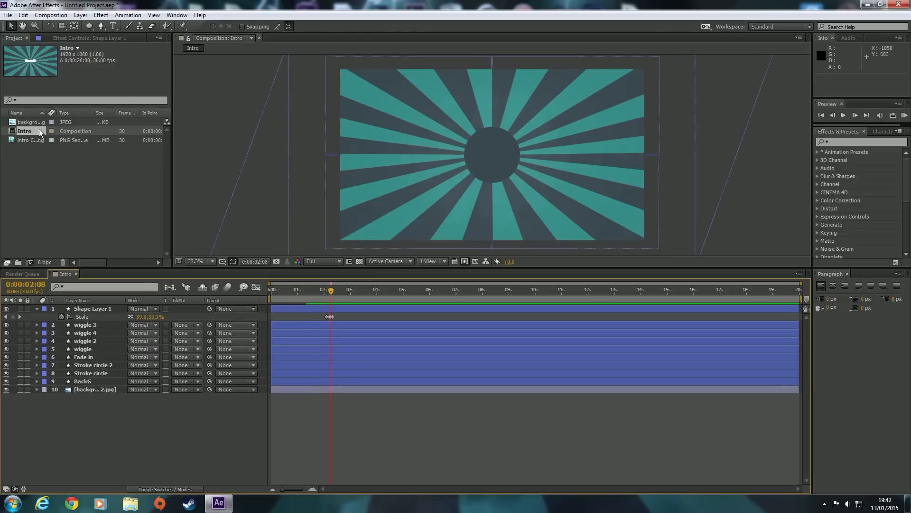
Add the intro C4D PNG sequence as the top layer of the Intro composition and shift it to start at 0:00:02:11
drag(25, 131, 64, 189)
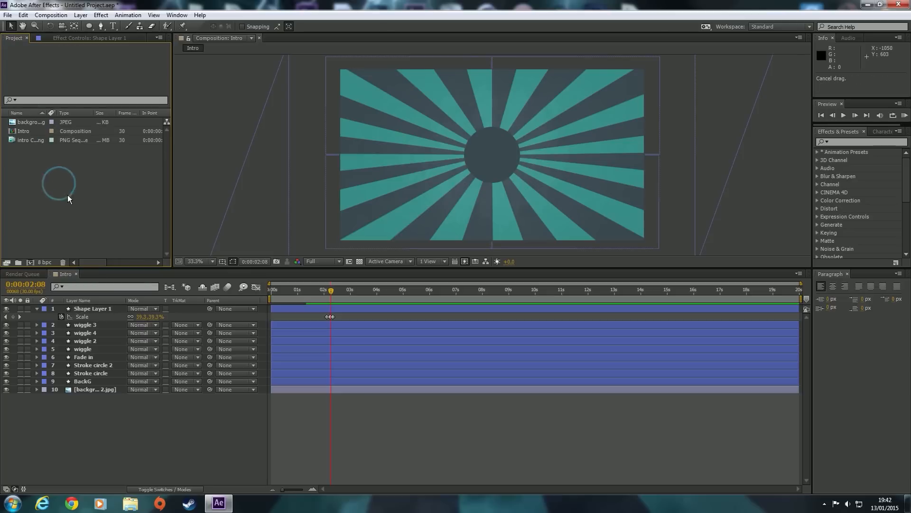
click(205, 447)
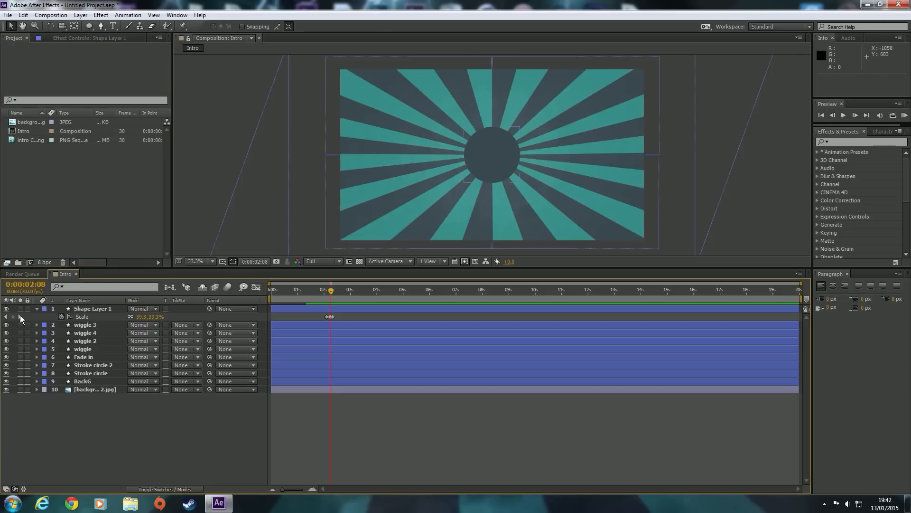
click(37, 309)
drag(23, 131, 87, 304)
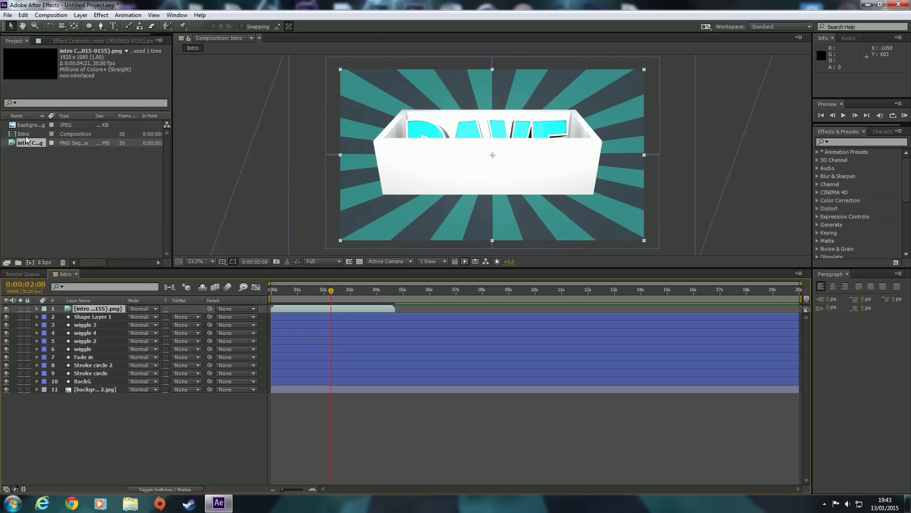
drag(307, 307, 378, 311)
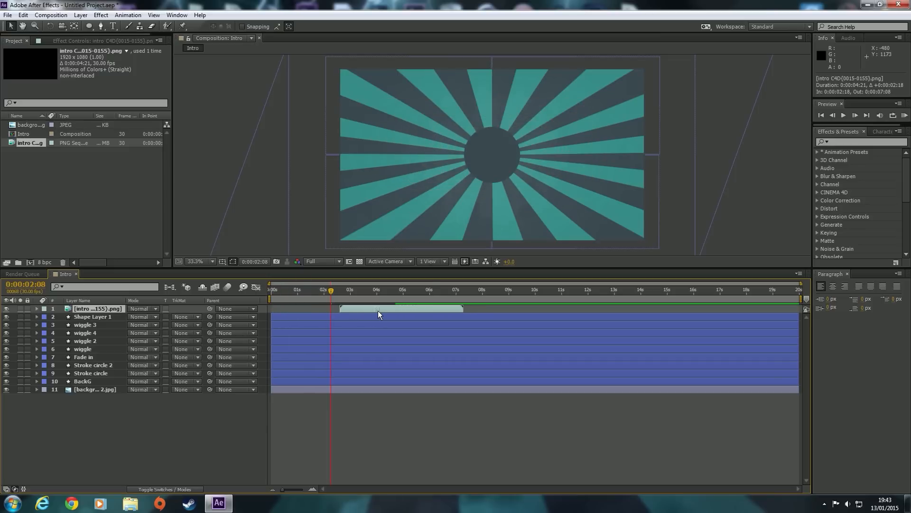
At 0:00:04:12, scale the PNG sequence of the boxed 3D text proportionally to 54%, then deselect everything
mouse_move(331, 293)
mouse_down()
mouse_move(351, 307)
mouse_move(336, 290)
mouse_move(304, 288)
mouse_move(388, 283)
mouse_up()
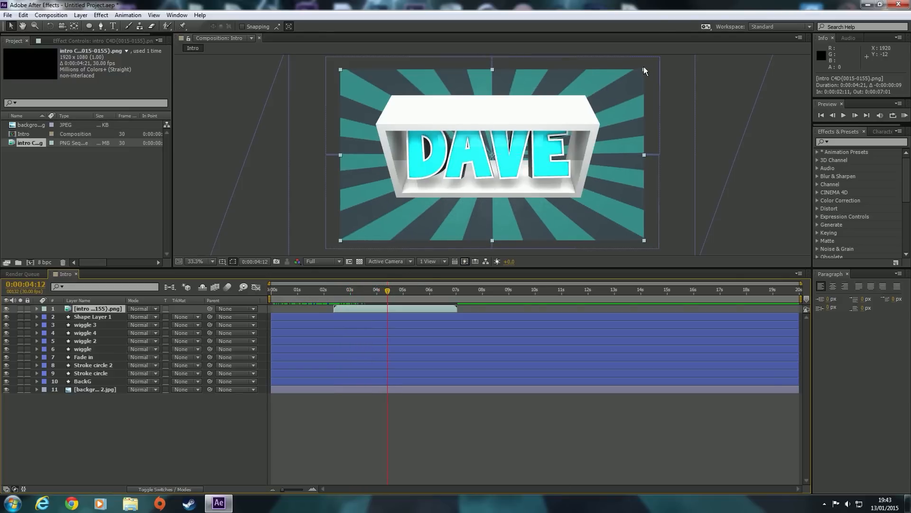
shift+drag(644, 69, 598, 109)
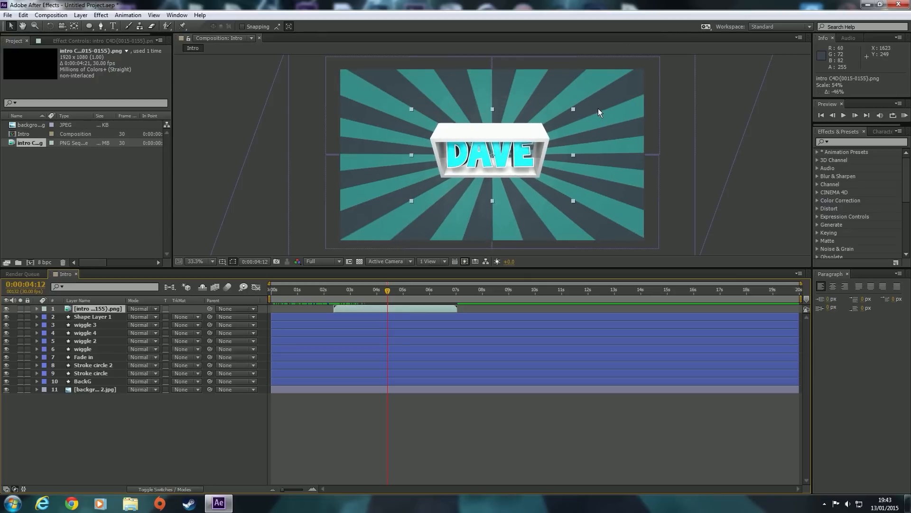
click(331, 120)
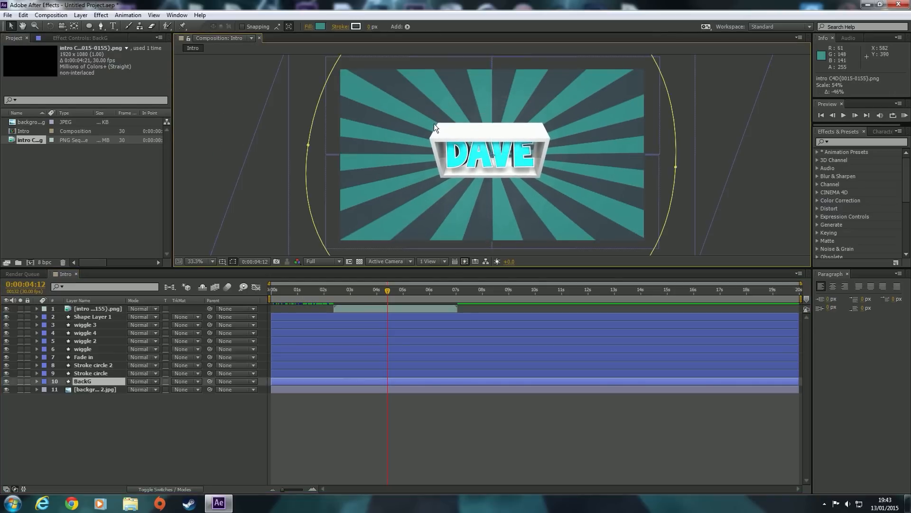
click(78, 462)
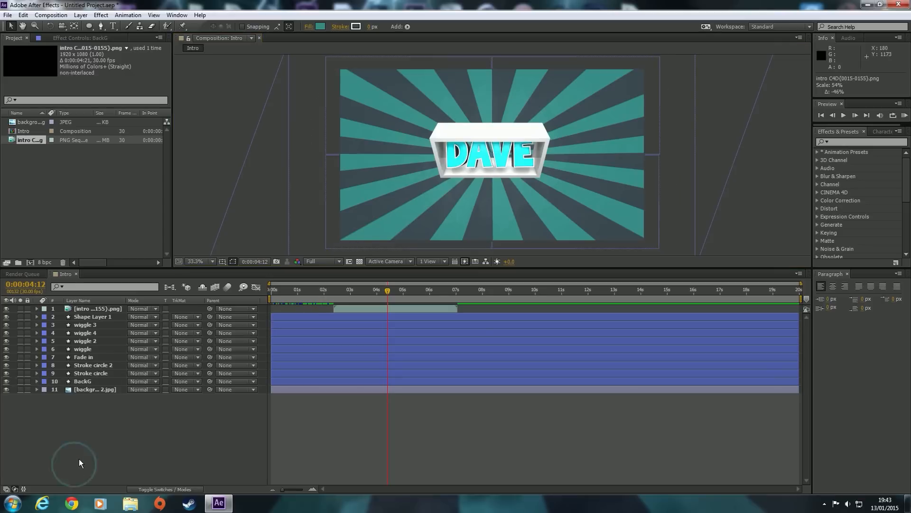
Rename the dark circle's shape layer as "Centre C"
click(97, 318)
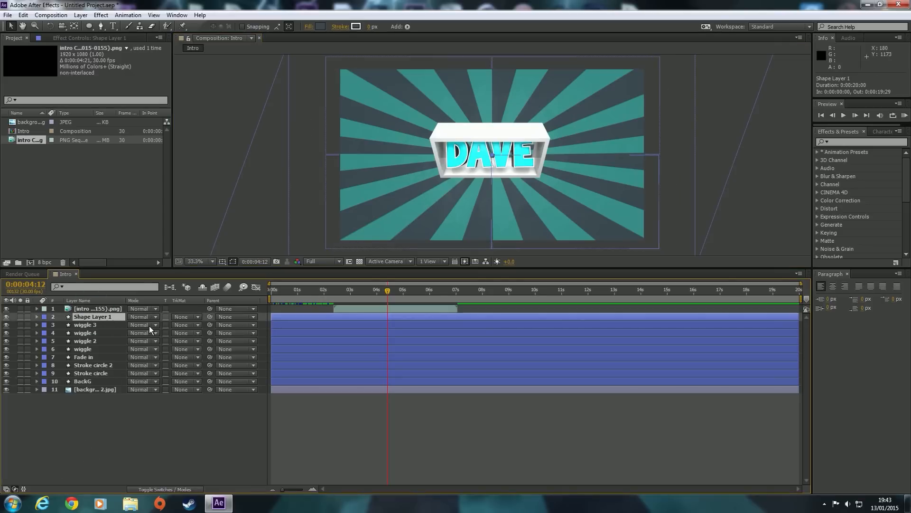
key(Return)
text(Centre)
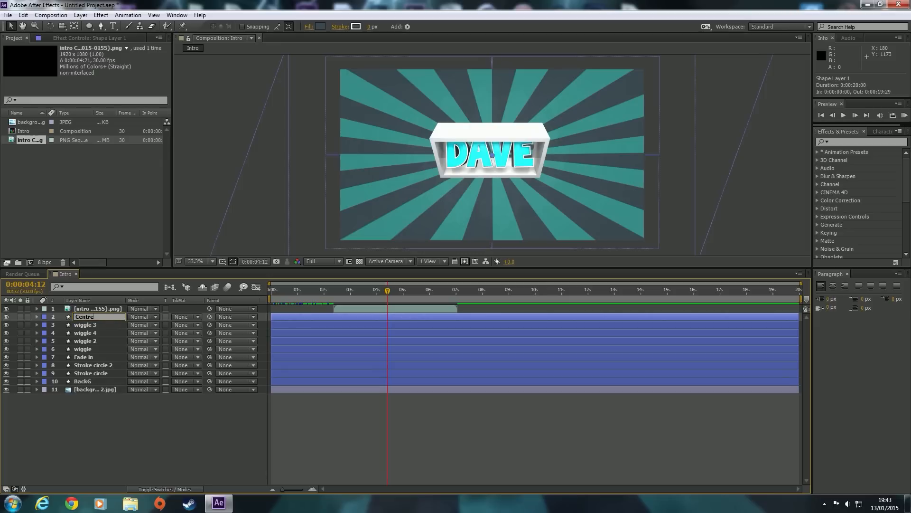
text( C)
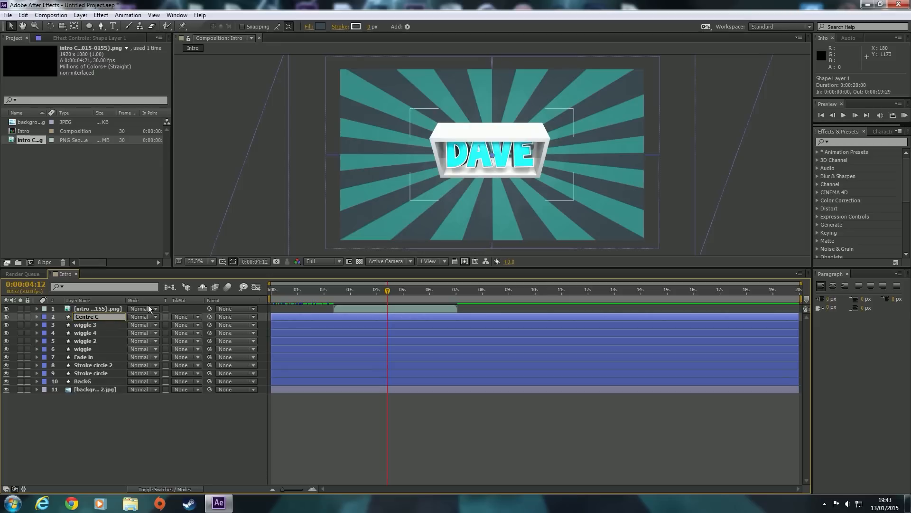
click(126, 426)
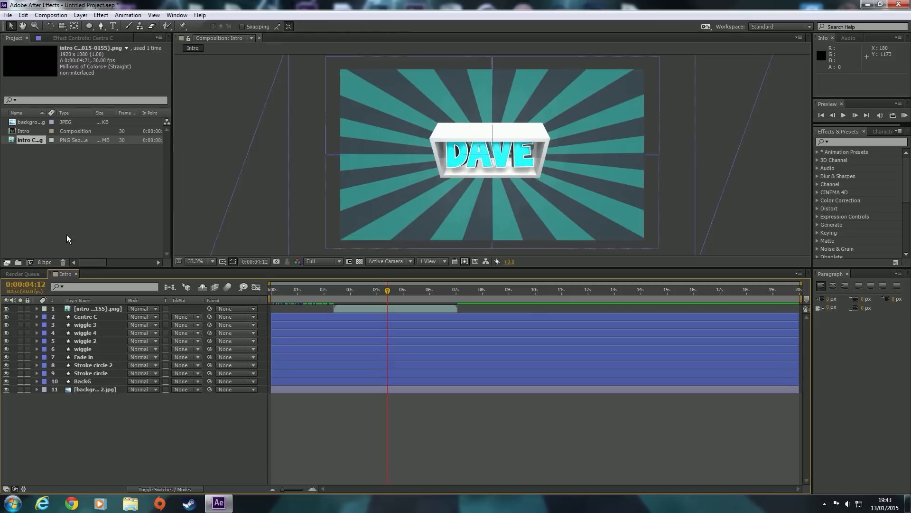
Duplicate the Centre C layer by copy and paste, and rename the copy as "Side C"
click(85, 318)
key(ctrl+c)
key(ctrl+v)
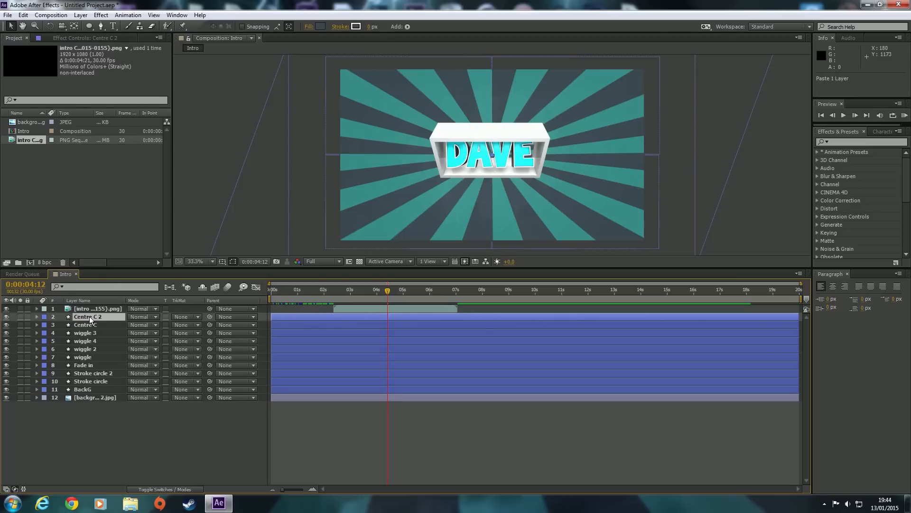
click(90, 316)
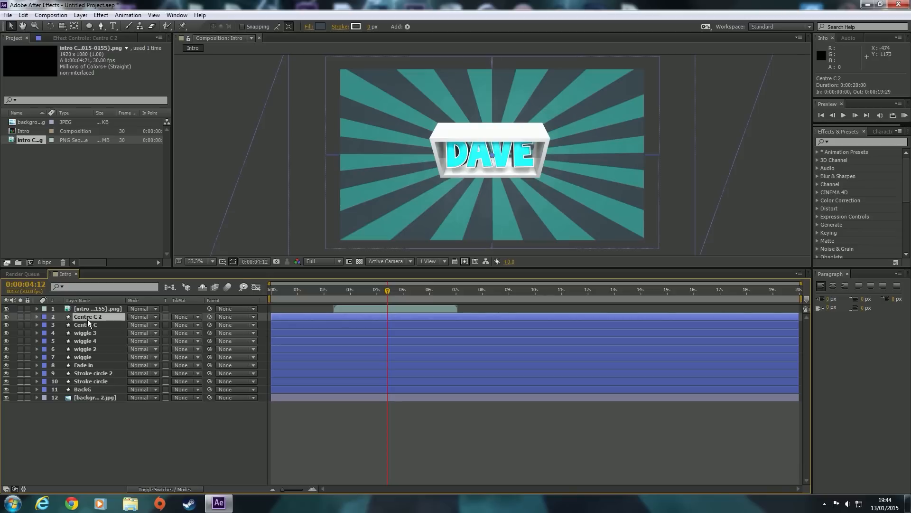
key(Return)
key(BackSpace)
click(94, 470)
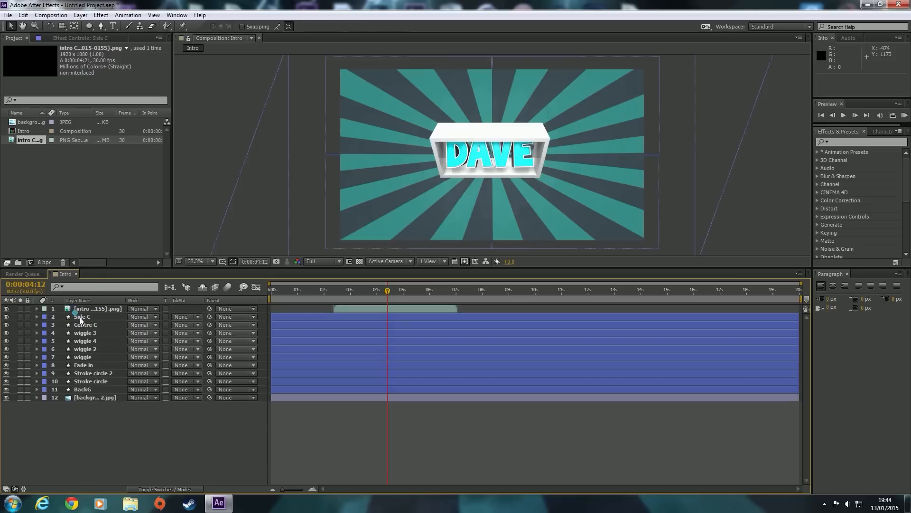
Delete the scale keyframes of the Side C layer
click(79, 317)
key(s)
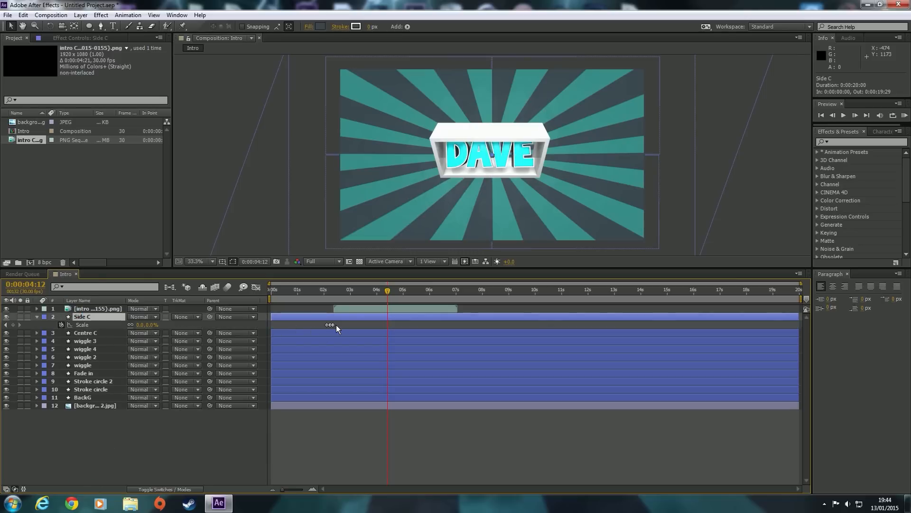
mouse_move(319, 323)
mouse_down()
mouse_move(345, 328)
mouse_move(336, 322)
mouse_up()
key(Delete)
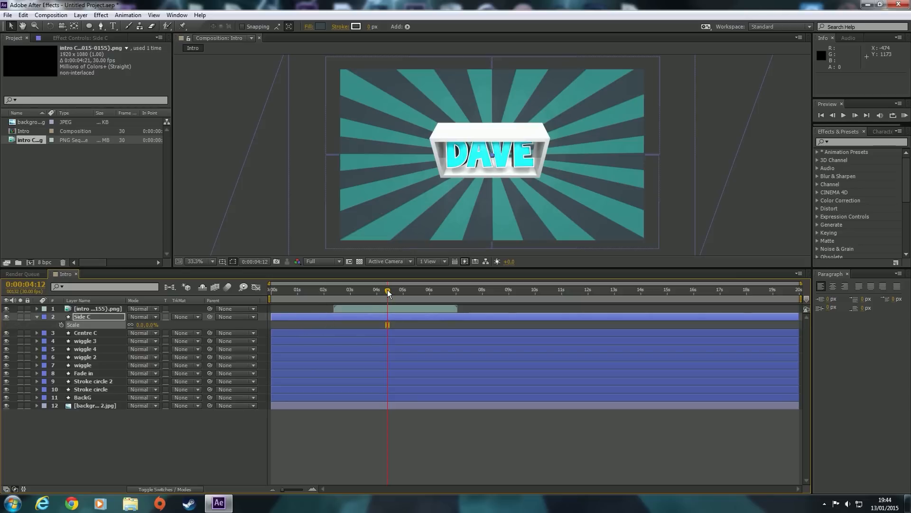
At 0:00:03:21, enlarge the Side C circle to about 140% and centre it on the composition's lower-left corner
drag(387, 290, 367, 294)
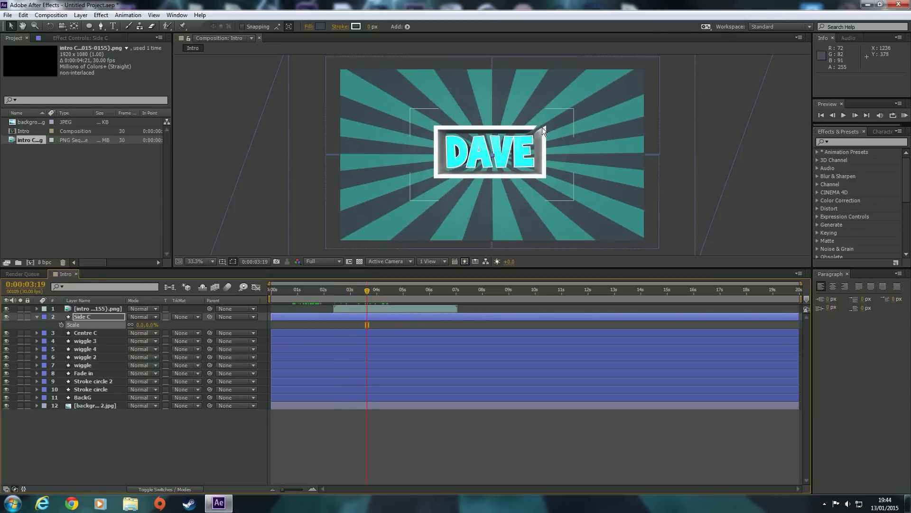
click(857, 115)
click(858, 116)
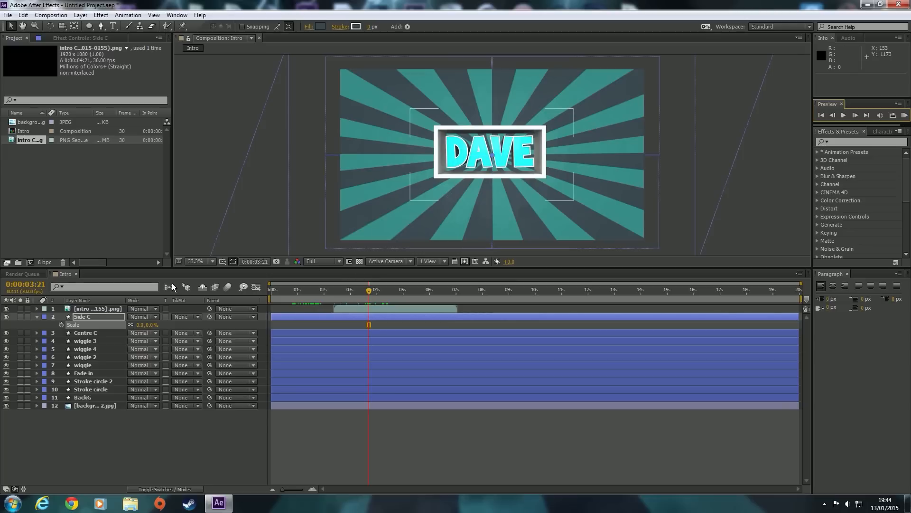
click(83, 317)
drag(145, 325, 175, 305)
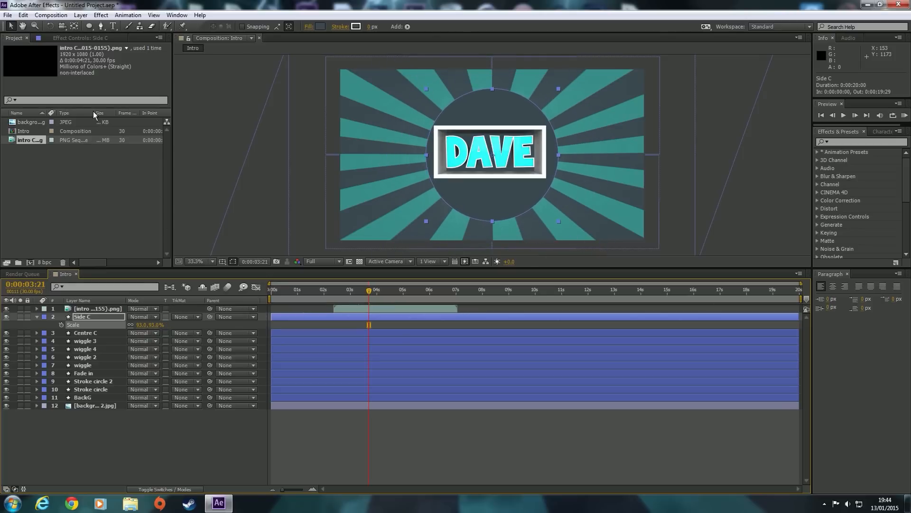
drag(486, 118, 338, 202)
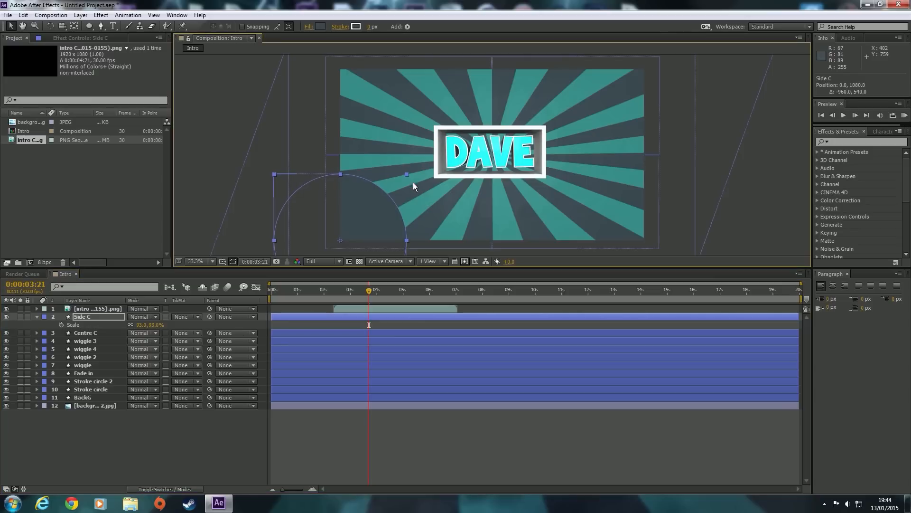
drag(407, 173, 457, 143)
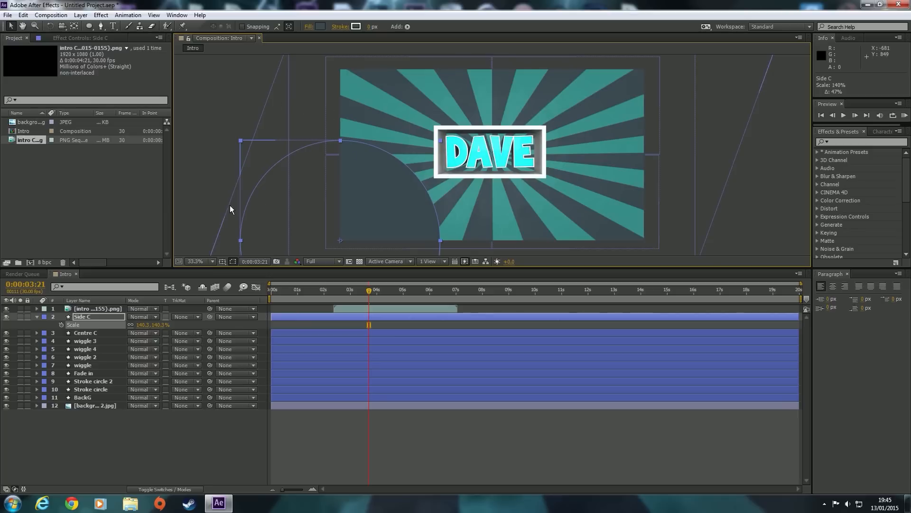
Duplicate the Side C layer by copy and paste, and scale the copy proportionally down to 117%
click(85, 316)
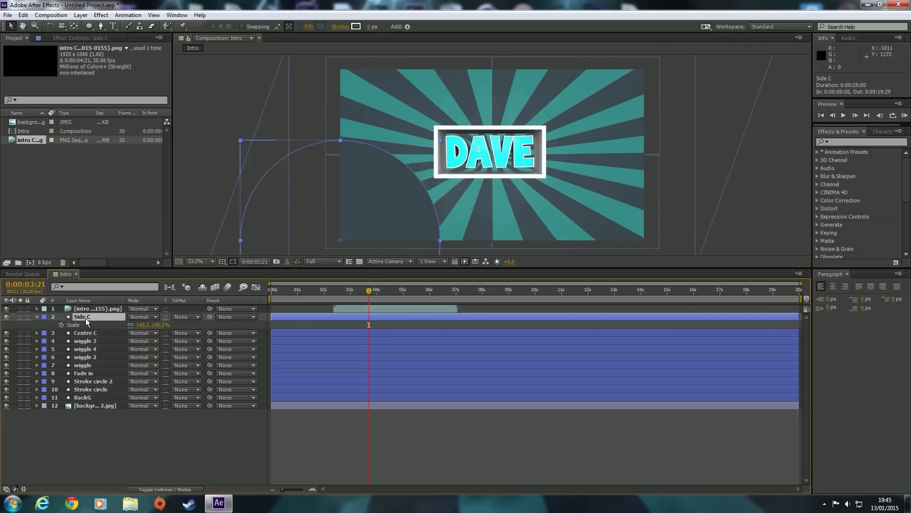
key(ctrl+v)
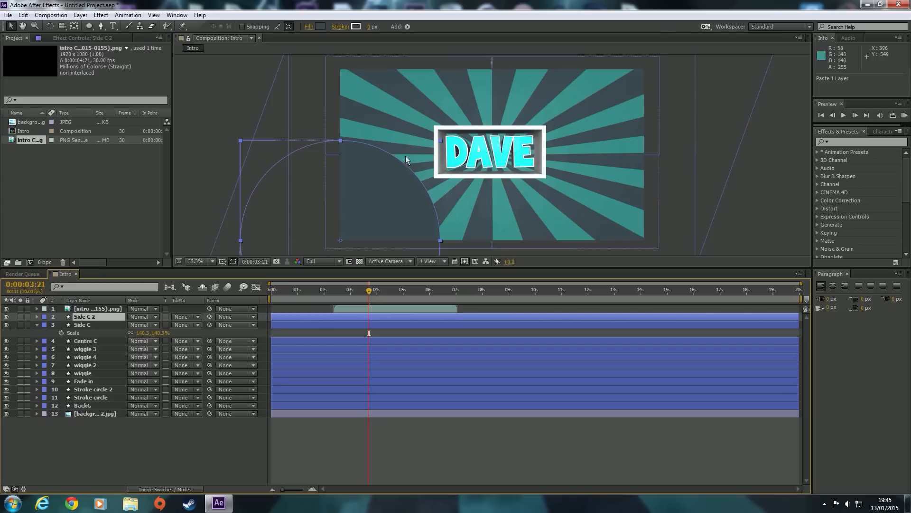
drag(441, 139, 424, 153)
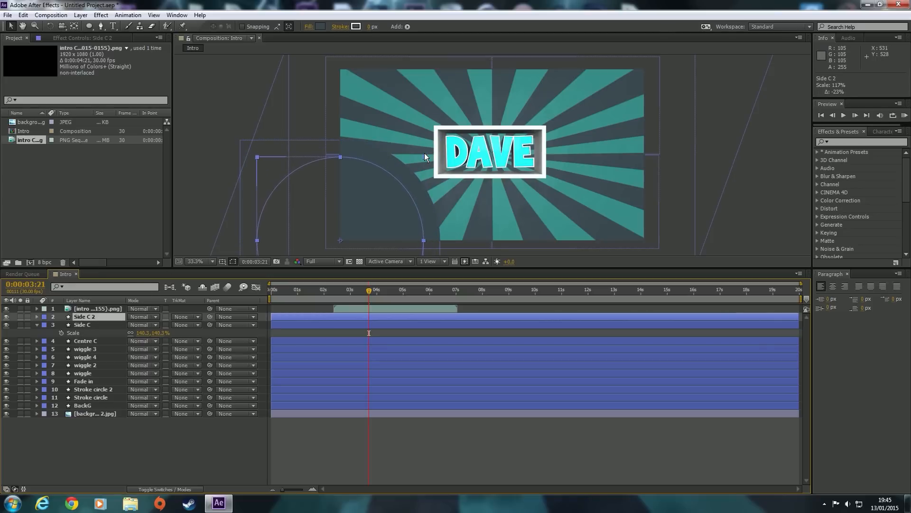
Fill the smaller circle, Side C 2, with the teal sampled from the sunburst background
click(321, 26)
click(488, 241)
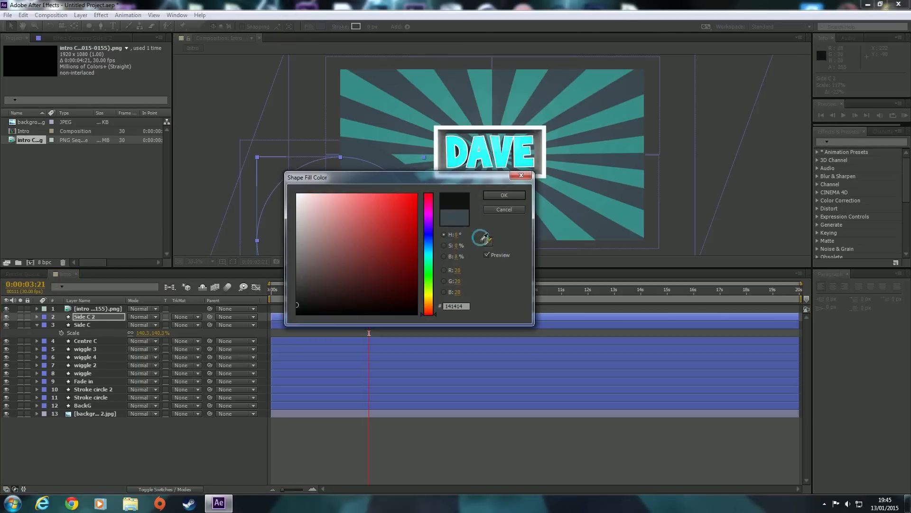
click(365, 86)
click(517, 196)
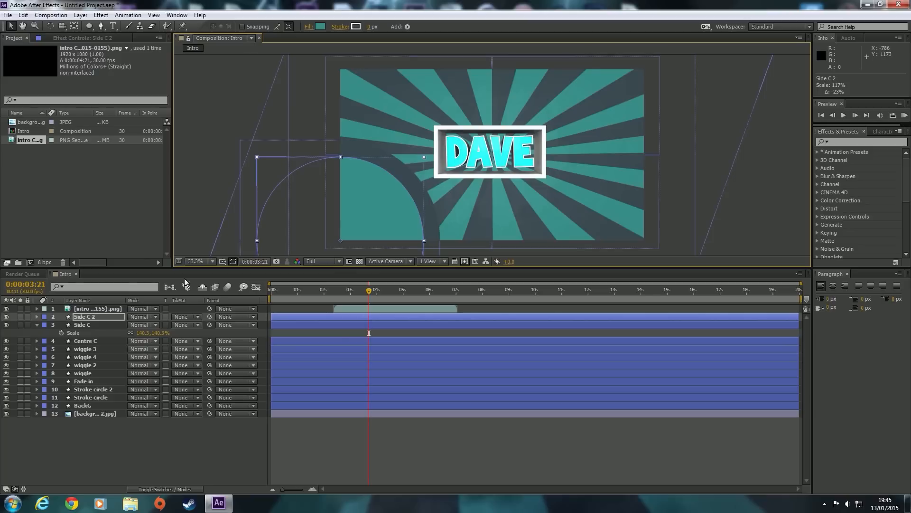
Duplicate Side C and Side C 2 together and place the copies on the composition's lower-right corner
click(86, 324)
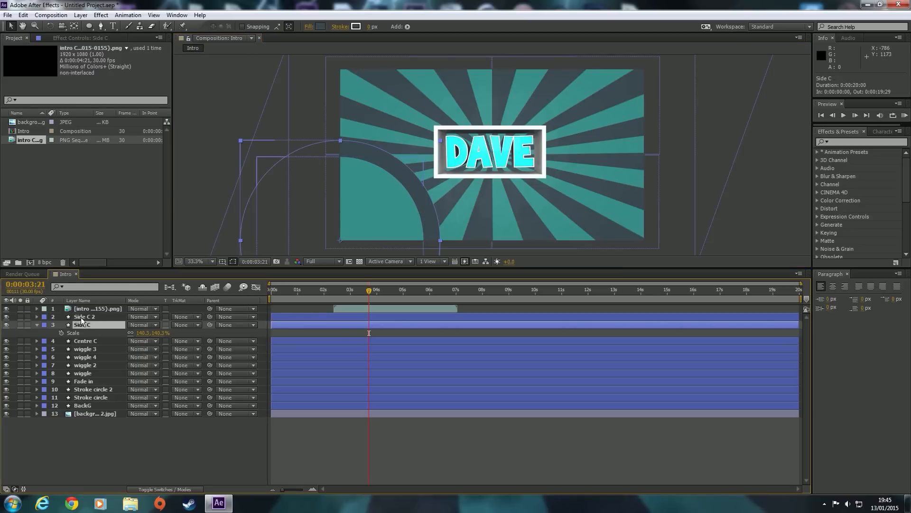
ctrl+click(91, 316)
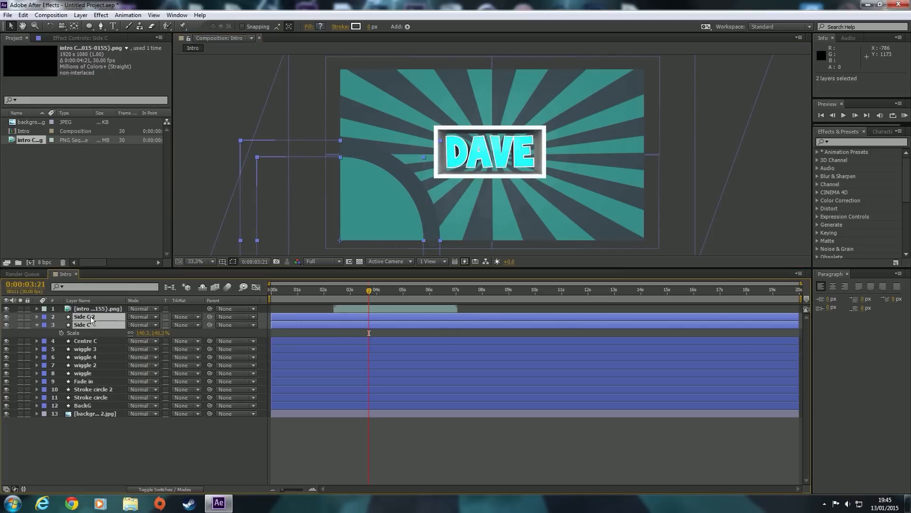
key(ctrl+c)
key(ctrl+v)
drag(355, 208, 658, 211)
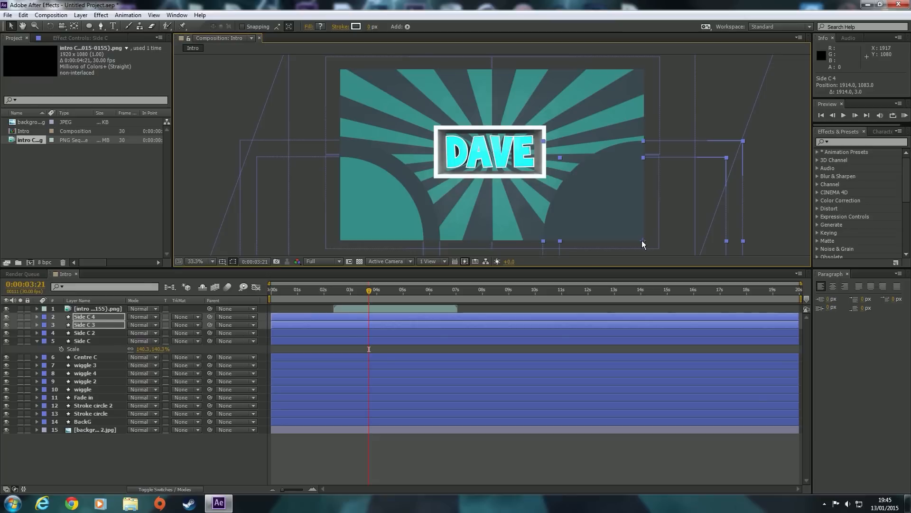
Select only Side C 3 and reorder it above Side C 4 so the teal circle lies over the dark one
click(81, 327)
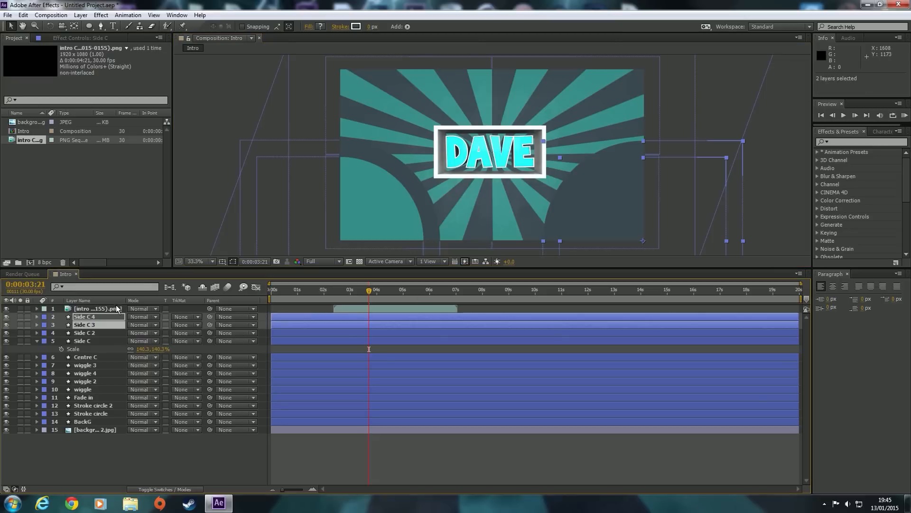
click(98, 460)
click(85, 325)
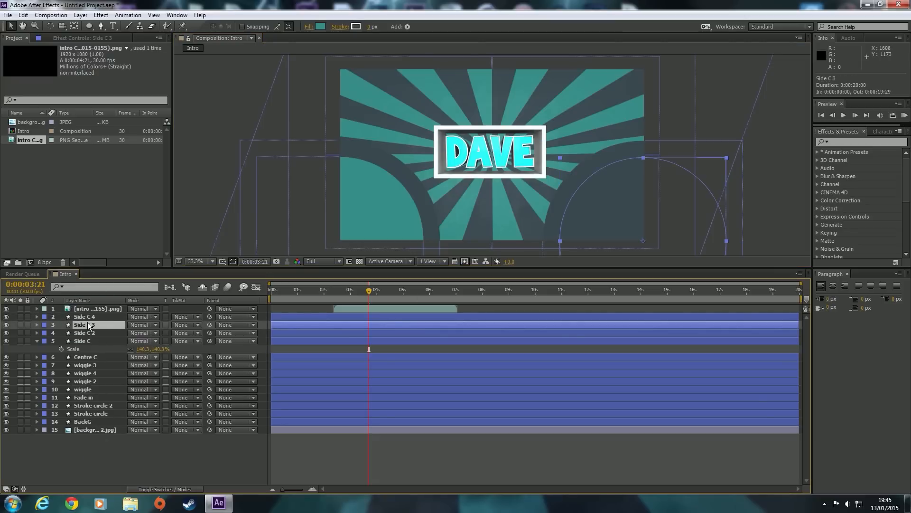
drag(88, 322, 95, 314)
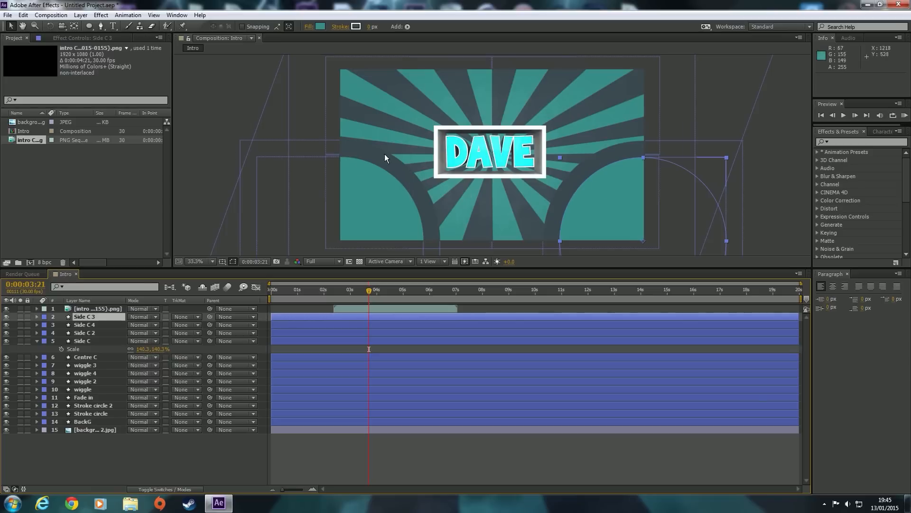
Choose the Polygon tool, try to add a full-size polygon with Side C 3 selected, and undo it
click(90, 27)
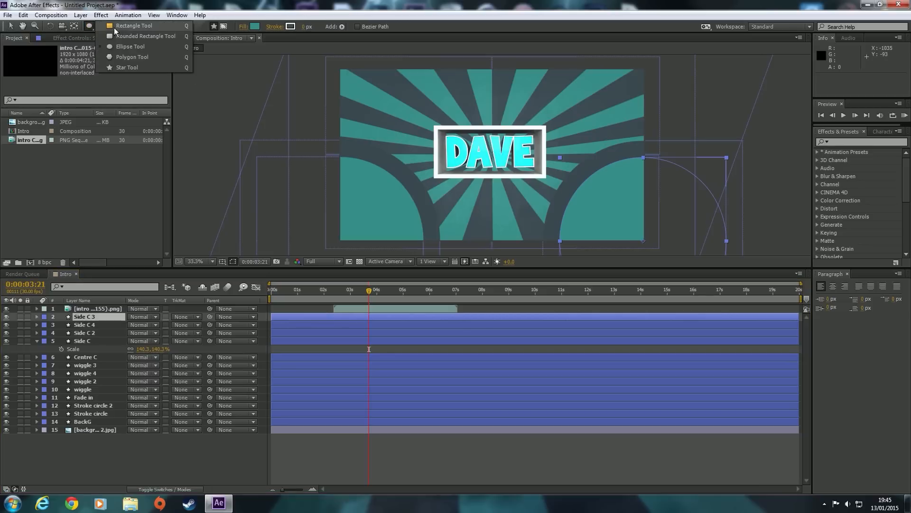
click(133, 58)
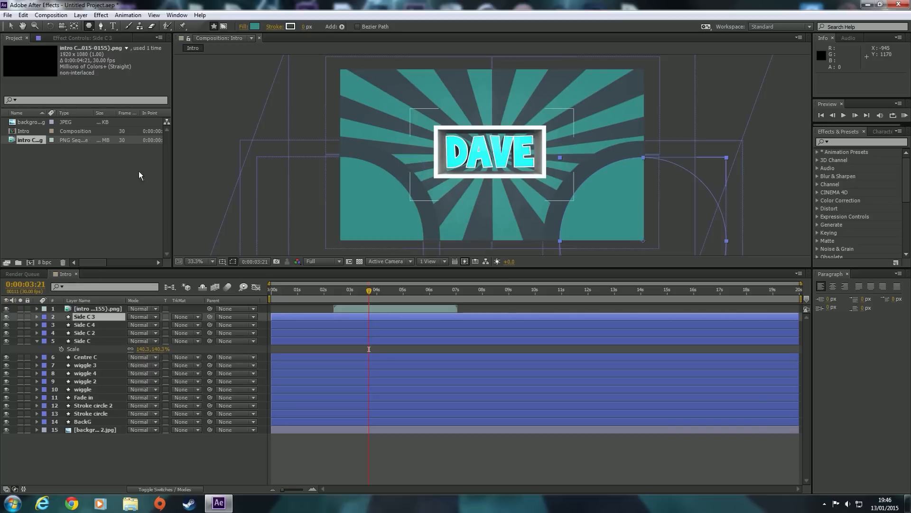
double_click(89, 26)
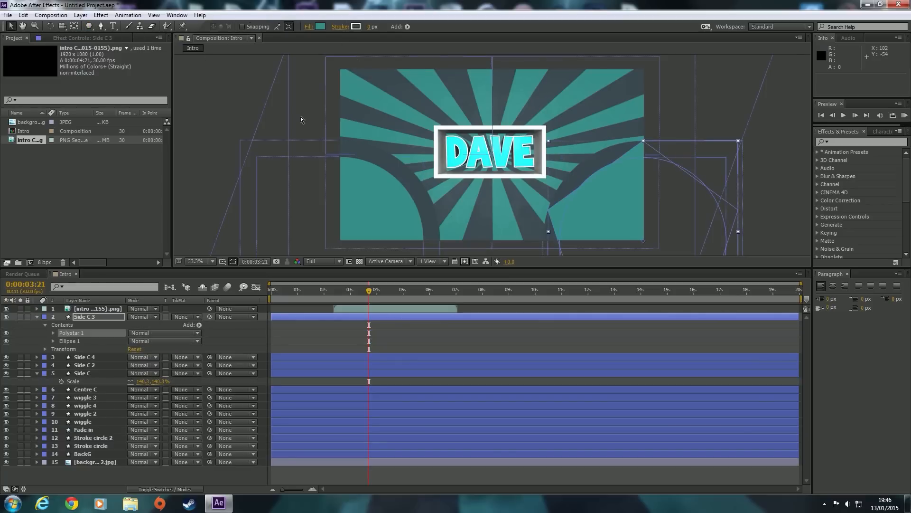
key(ctrl+z)
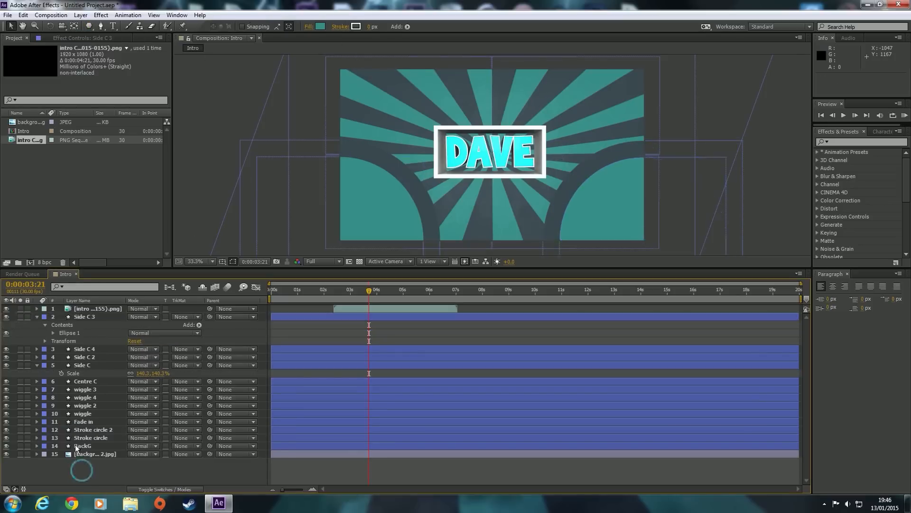
With no layer selected, add a polygon as a new shape layer, shrunk and placed over the composition's upper-left corner
click(37, 317)
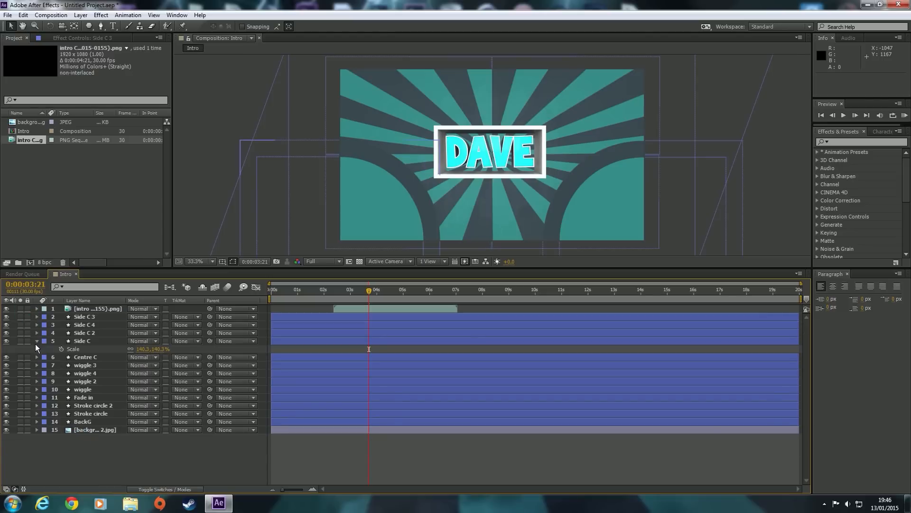
click(35, 342)
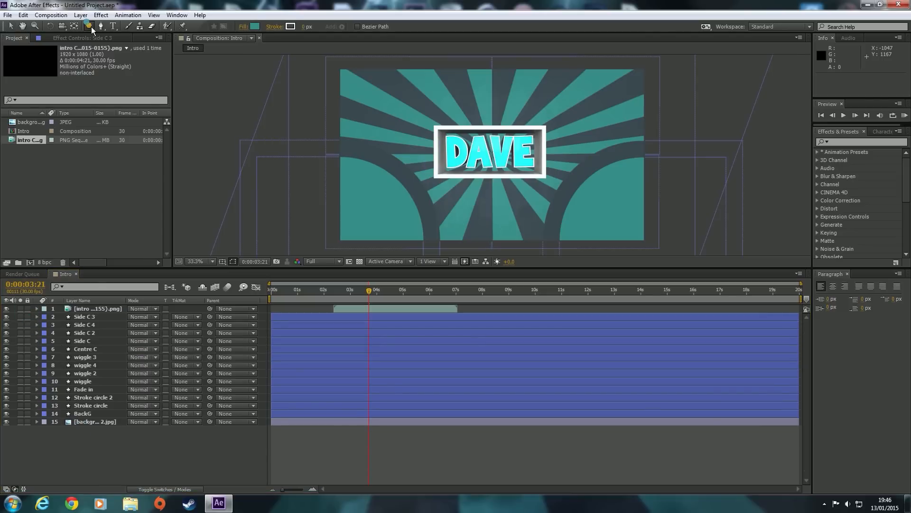
double_click(91, 26)
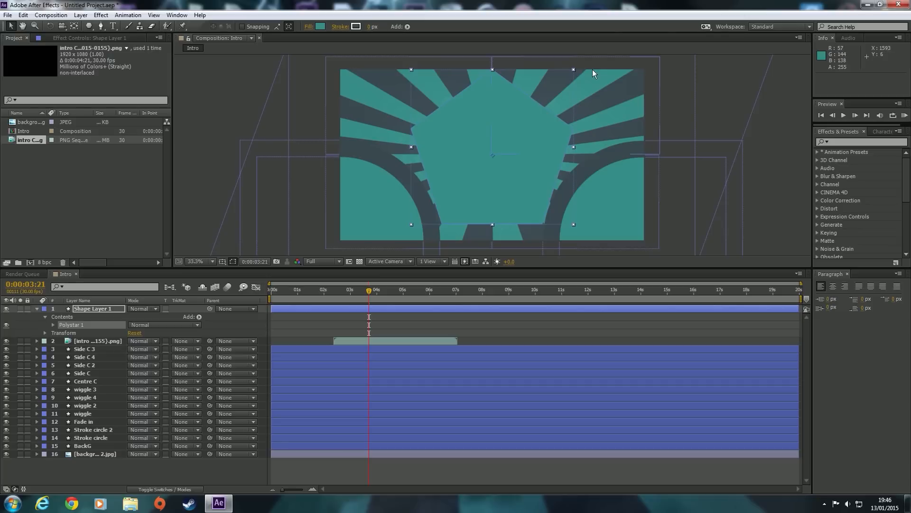
drag(573, 70, 544, 104)
drag(512, 136, 360, 50)
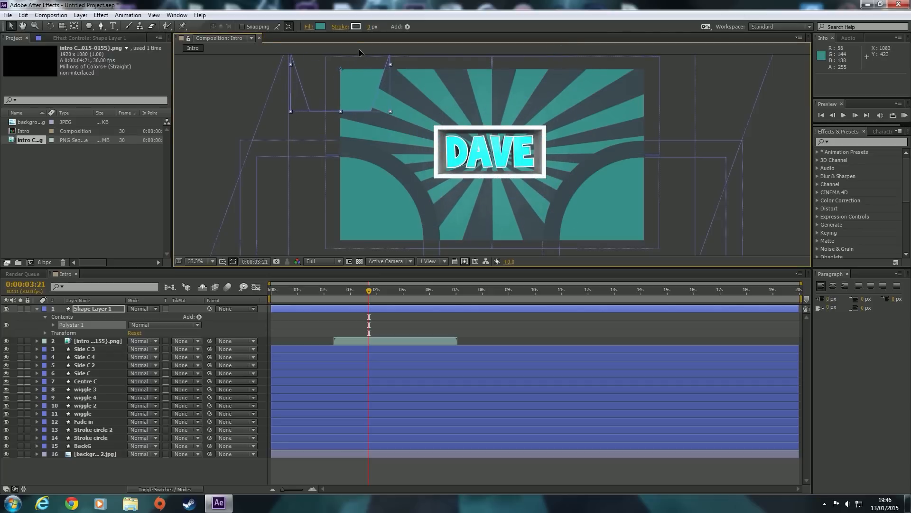
Fill the corner polygon with the dark slate colour sampled from the sunburst background
click(320, 27)
click(488, 241)
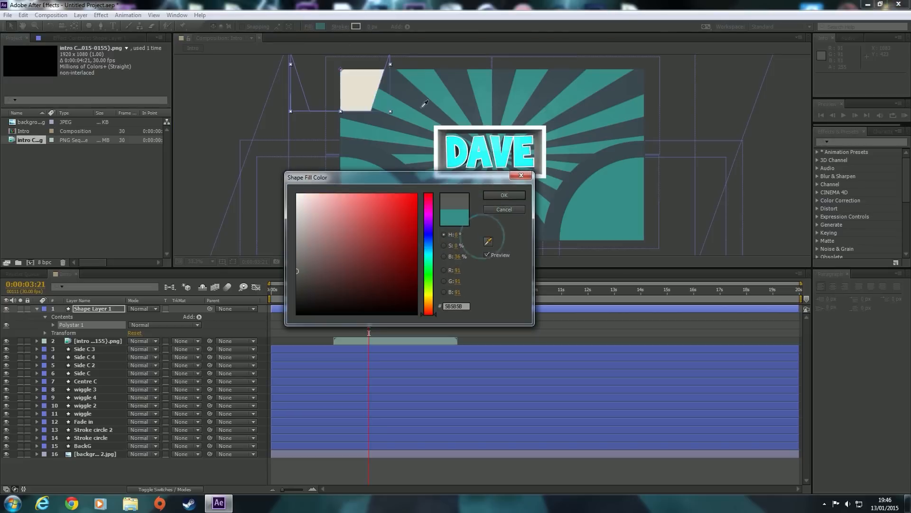
click(408, 92)
click(503, 196)
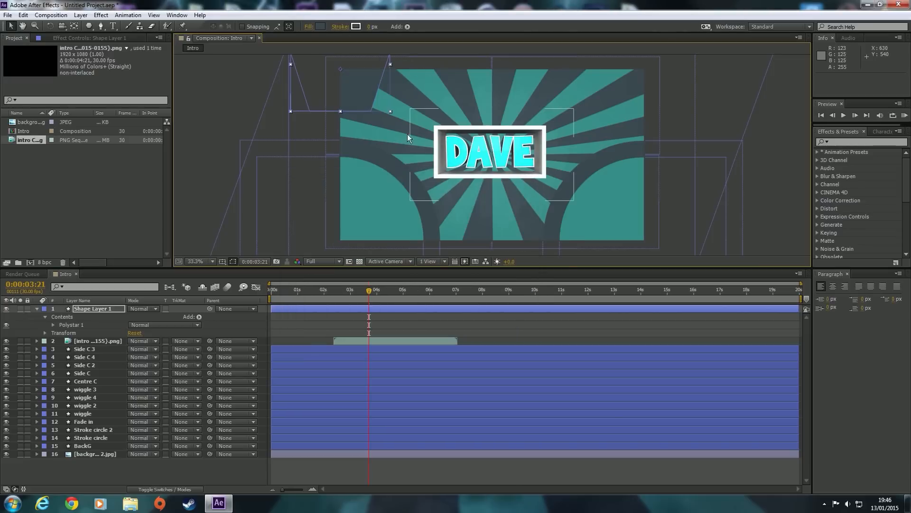
Enlarge the dark polygon and rotate it so one of its corners points down above the lower-left circles
drag(390, 111, 433, 144)
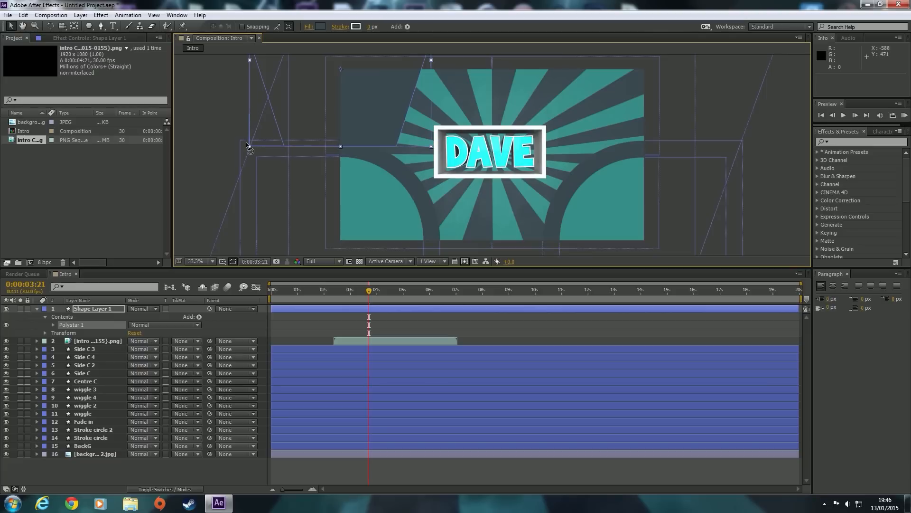
drag(246, 143, 204, 102)
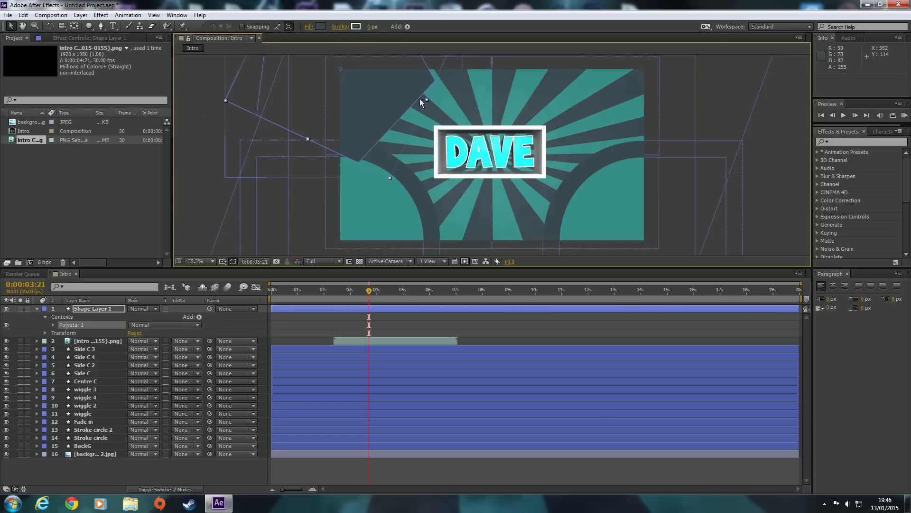
Rename the polygon's shape layer as "Top poly"
click(81, 309)
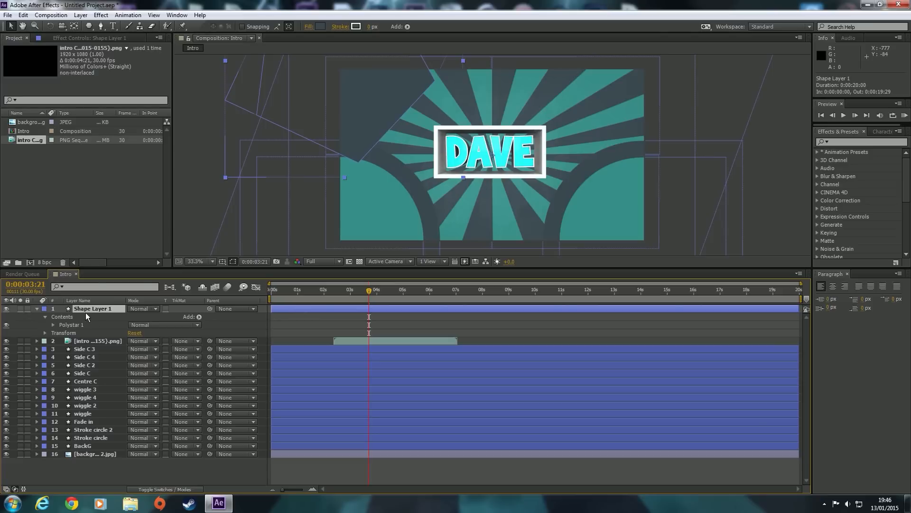
key(Return)
key(BackSpace)
text(Top poly)
click(96, 317)
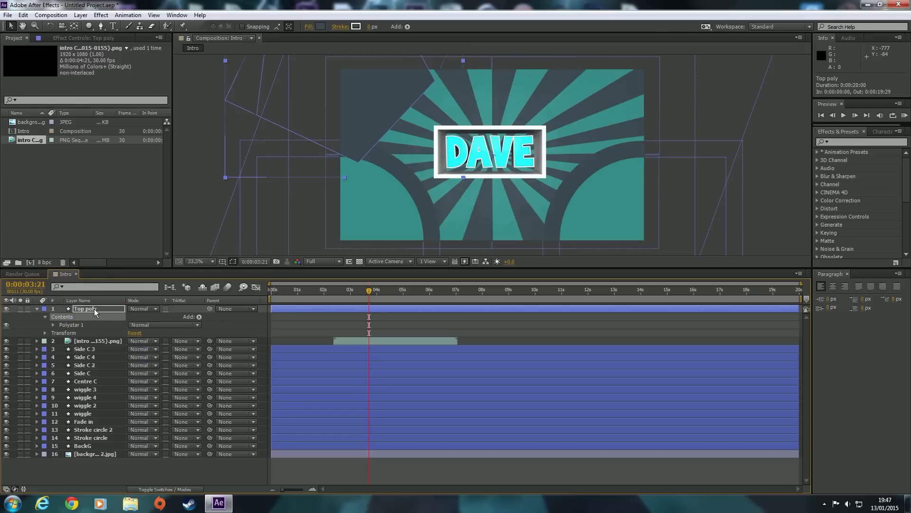
Duplicate the "Top poly" shape layer in place
click(94, 309)
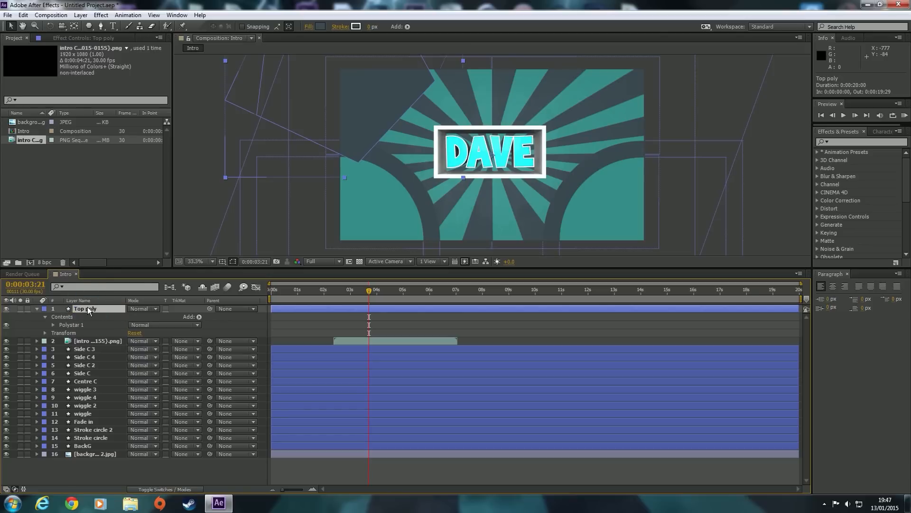
key(ctrl+v)
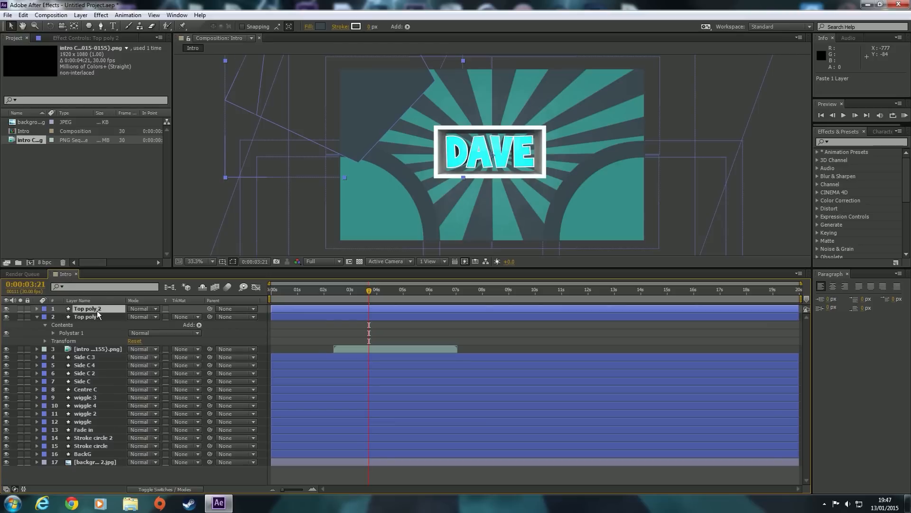
Try to fill the duplicated polygon with the teal colour sampled from the sunburst background
click(322, 27)
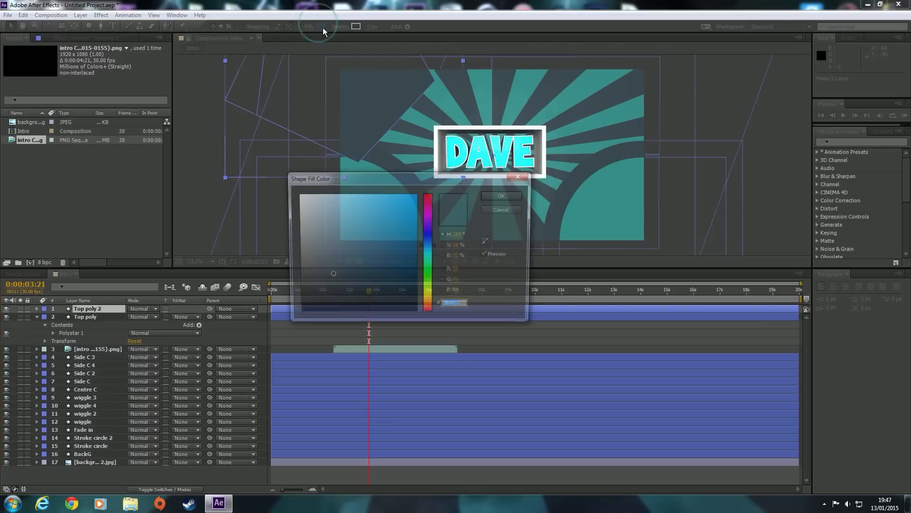
click(488, 245)
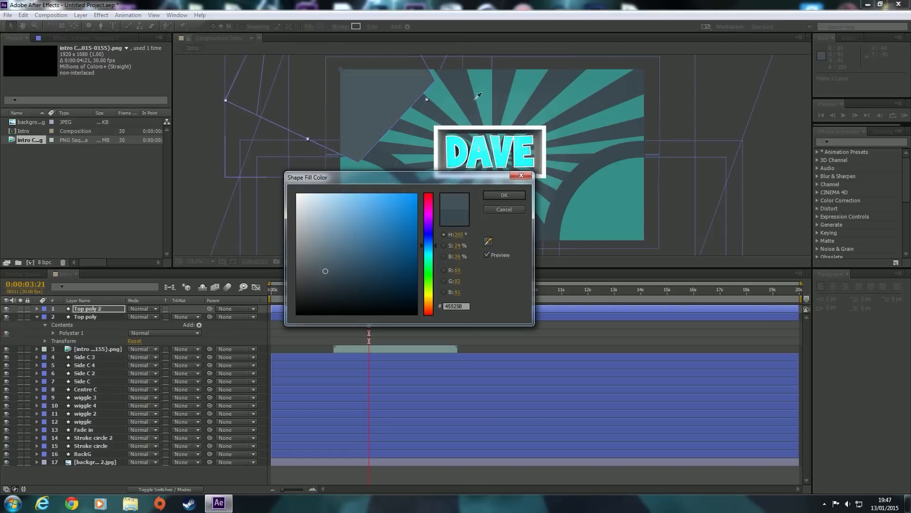
click(479, 86)
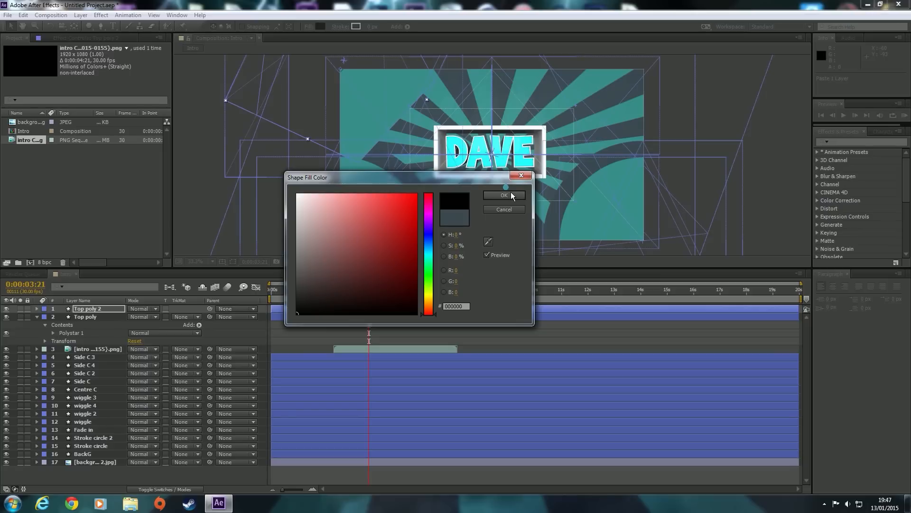
click(512, 194)
Fill the duplicated polygon with the teal sampled from the sunburst and scale it down to leave a dark border around it
click(320, 27)
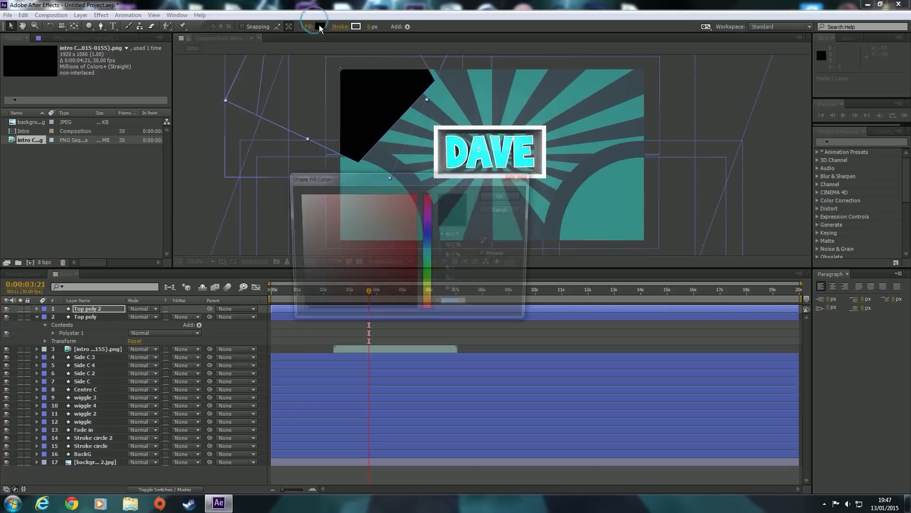
click(489, 242)
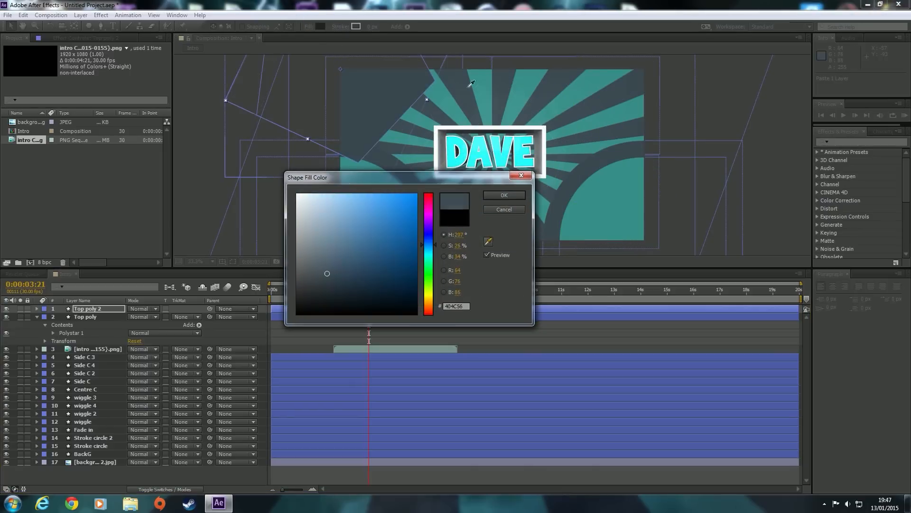
click(483, 76)
click(514, 194)
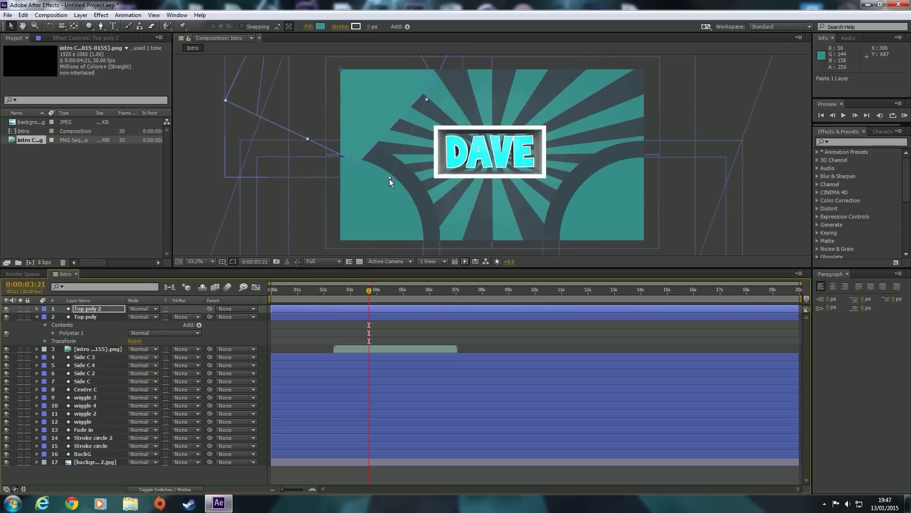
drag(390, 178, 388, 151)
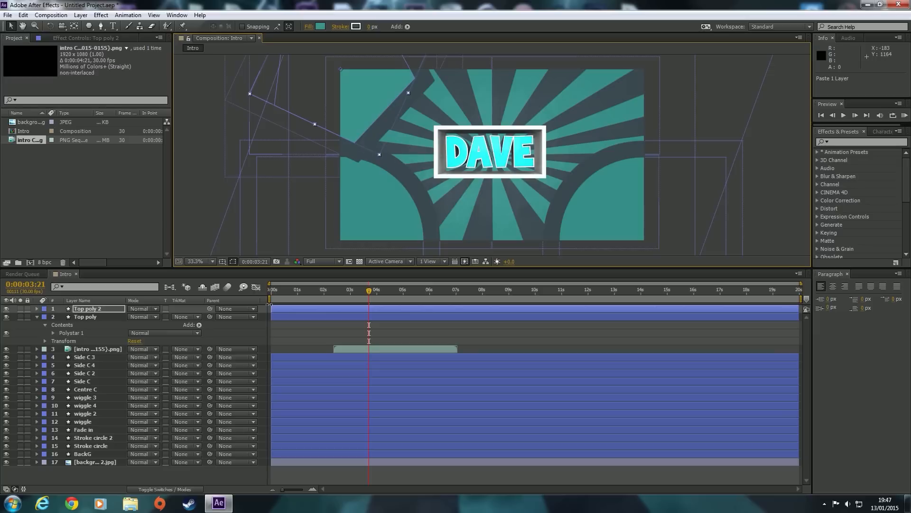
Duplicate both corner polygon layers together and move the copies over the middle of the composition
click(86, 317)
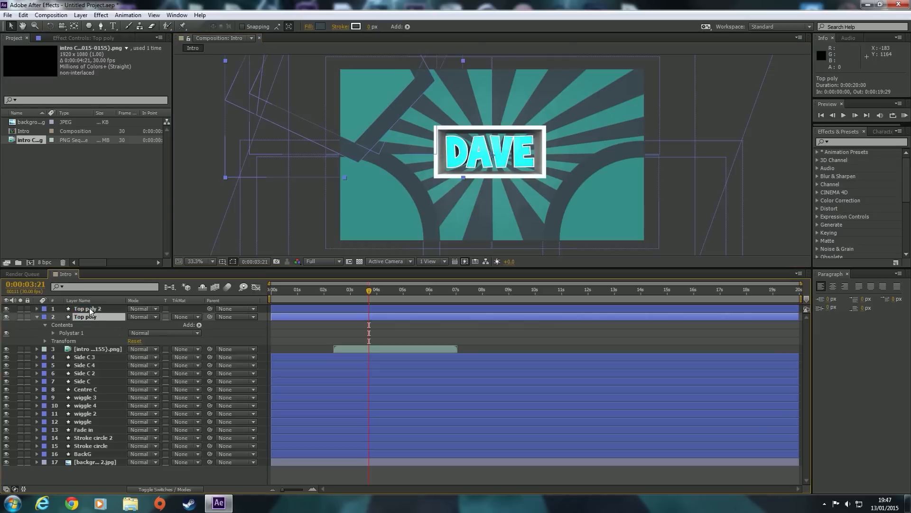
shift+click(90, 309)
key(ctrl+c)
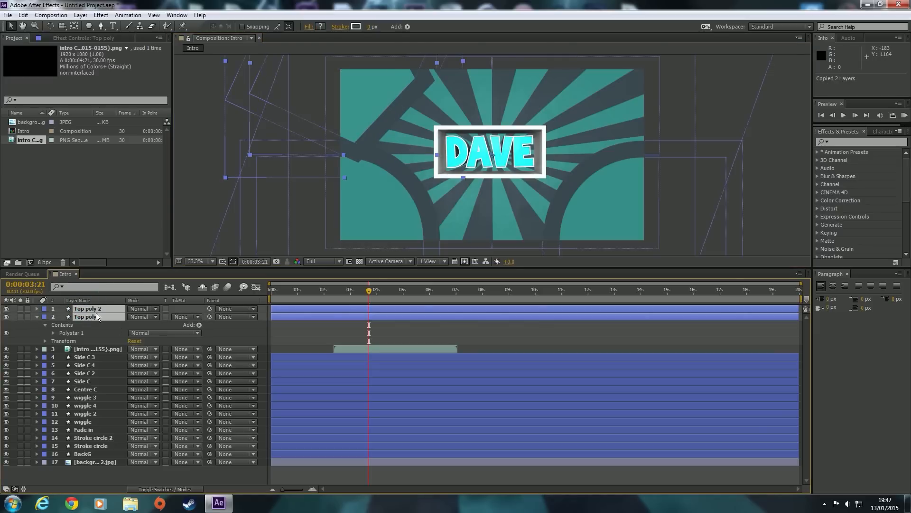
key(ctrl+v)
drag(318, 125, 493, 154)
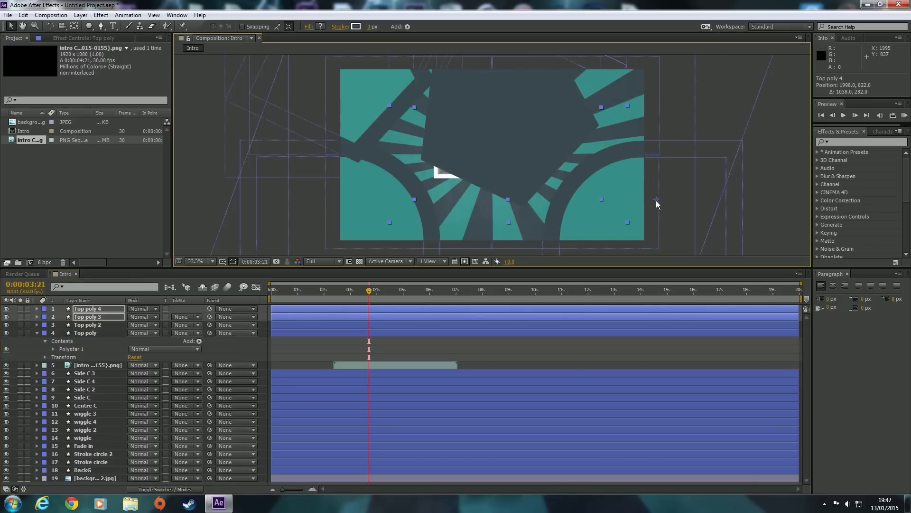
Move the anchor point of each copied polygon to the middle of its shape, and select both copies together
click(75, 27)
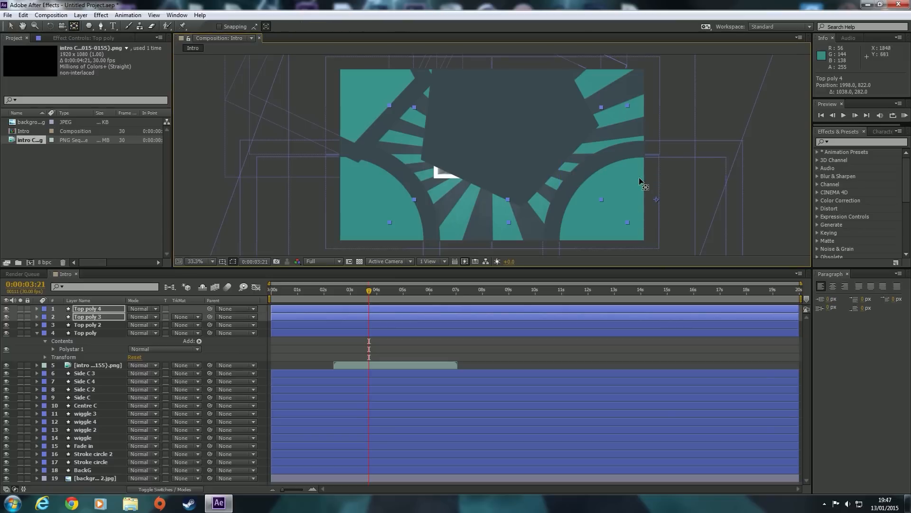
click(663, 184)
click(85, 316)
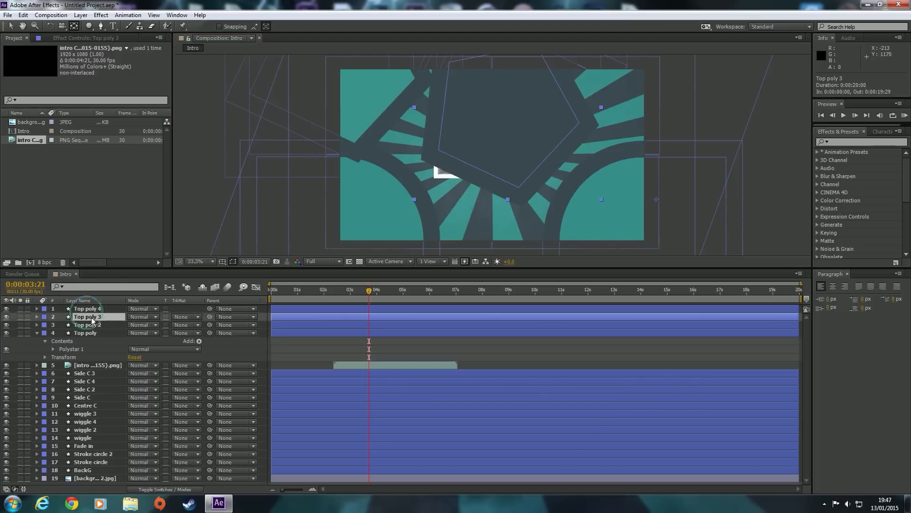
drag(655, 203, 510, 119)
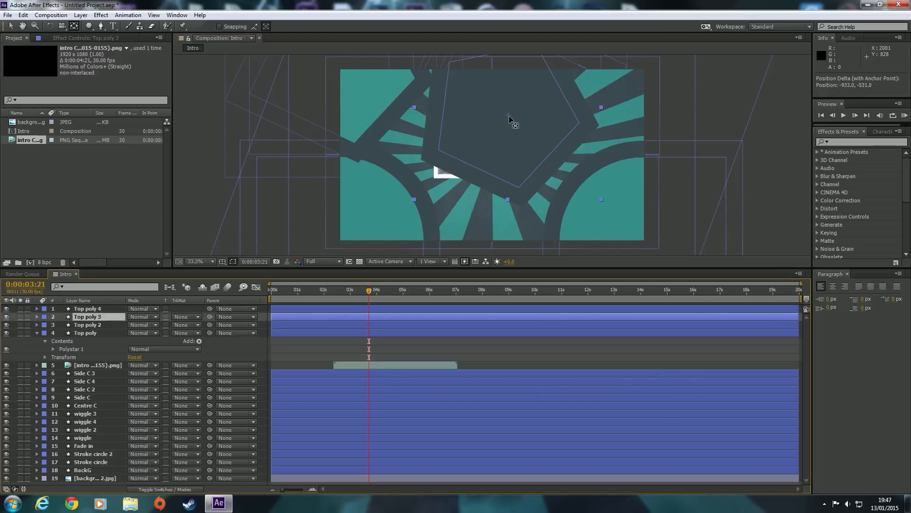
click(95, 310)
drag(657, 200, 509, 122)
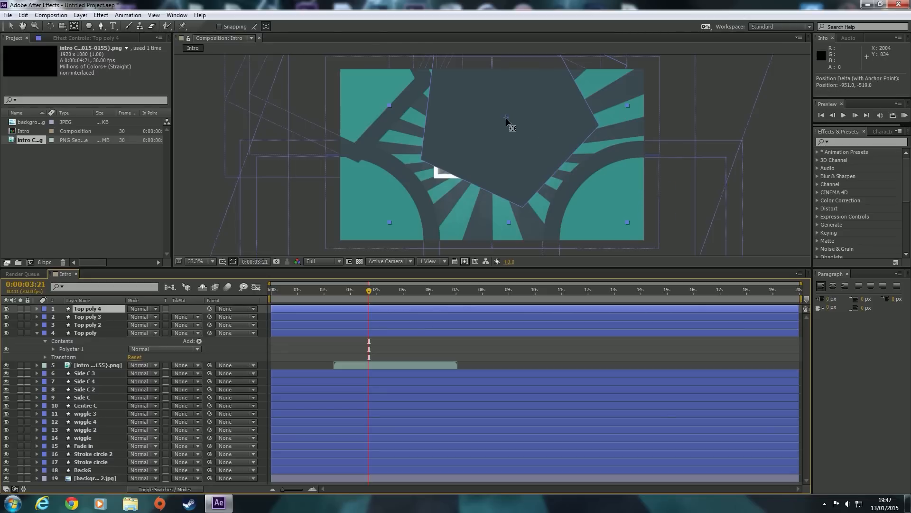
ctrl+click(91, 316)
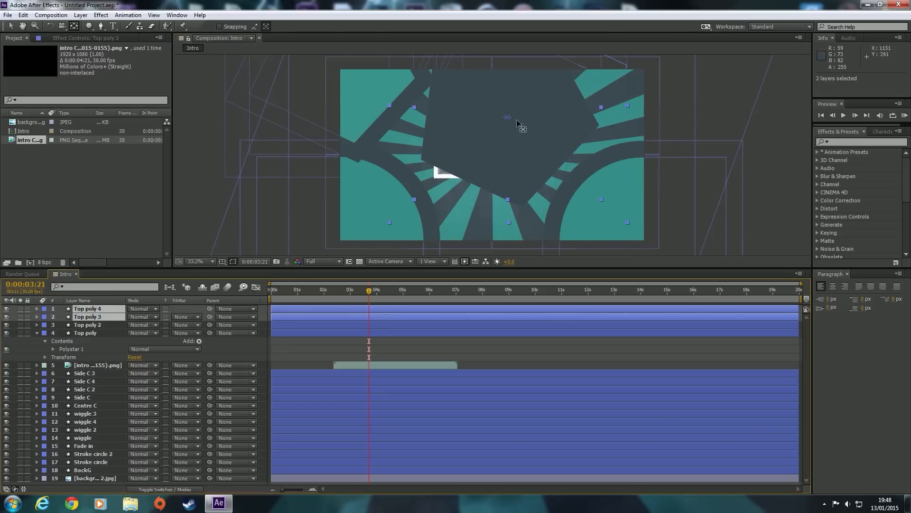
Move the Top poly 3 and Top poly 4 layers to the composition's upper-right corner and stack Top poly 3 above Top poly 4
click(11, 26)
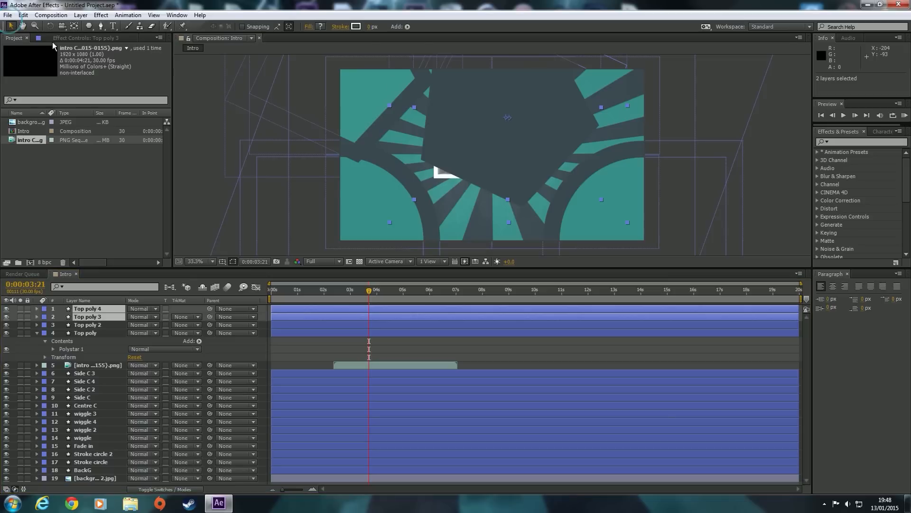
mouse_move(464, 116)
mouse_down()
mouse_move(565, 95)
mouse_move(596, 70)
mouse_up()
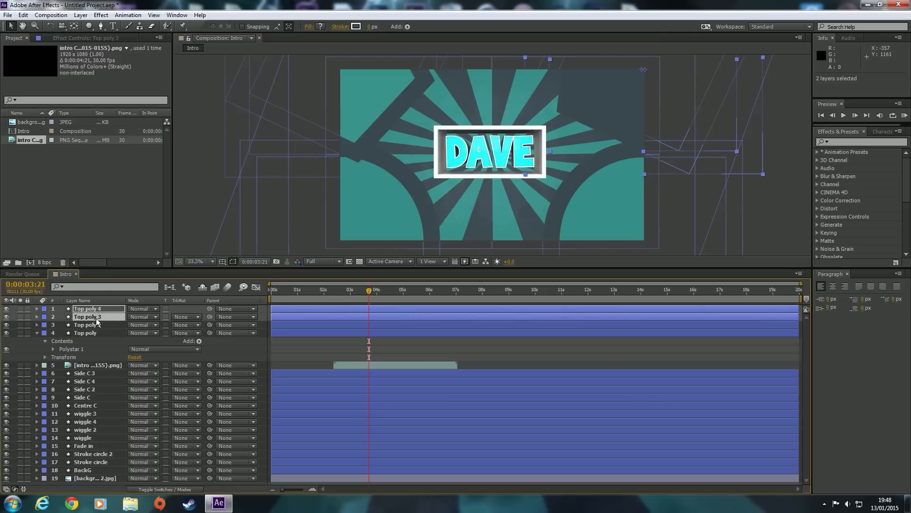
click(99, 331)
drag(93, 317, 100, 306)
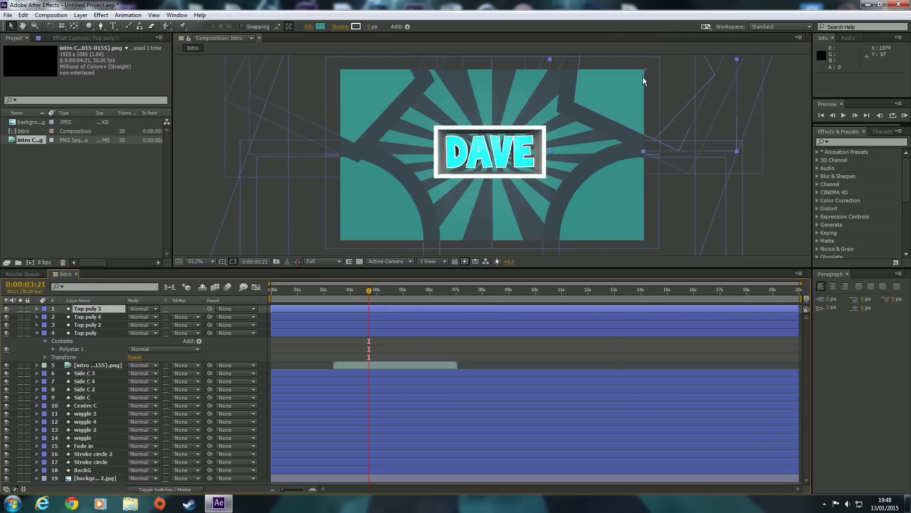
Move the Top poly layer's anchor point to the composition's upper-left corner with the Pan Behind tool
click(93, 325)
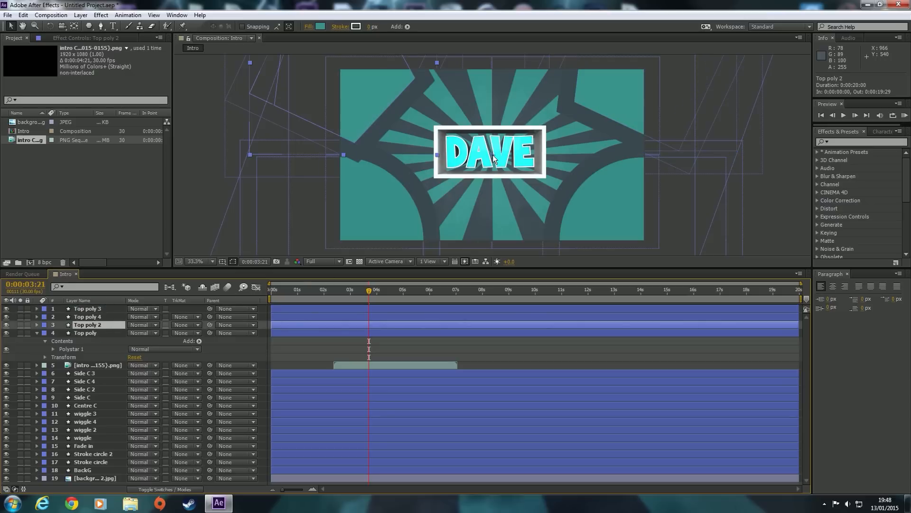
click(92, 332)
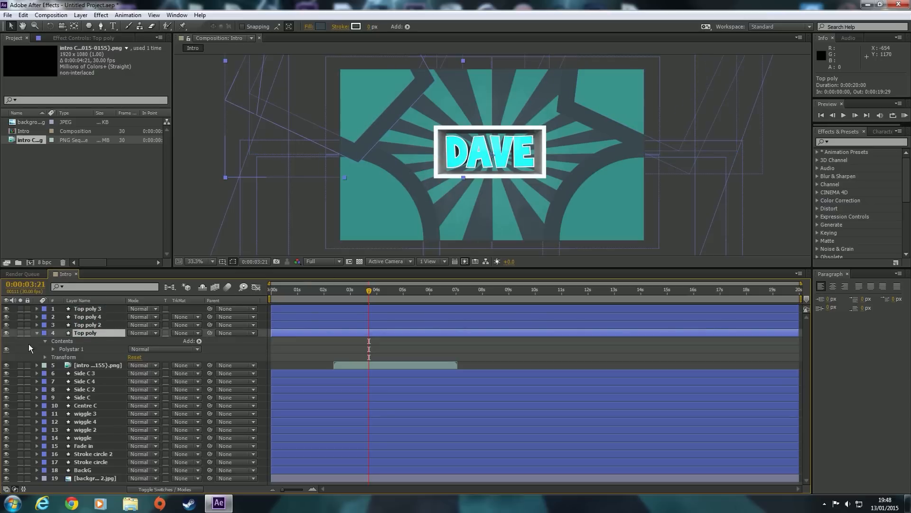
click(74, 26)
drag(435, 121, 340, 72)
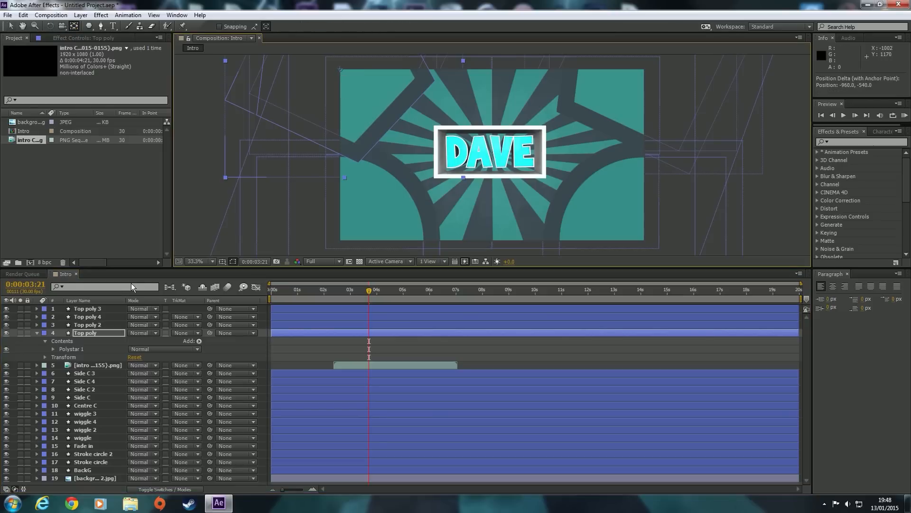
Test scaling Top poly 2 down to 65% about an anchor point at the composition's centre, and undo the scaling
click(88, 325)
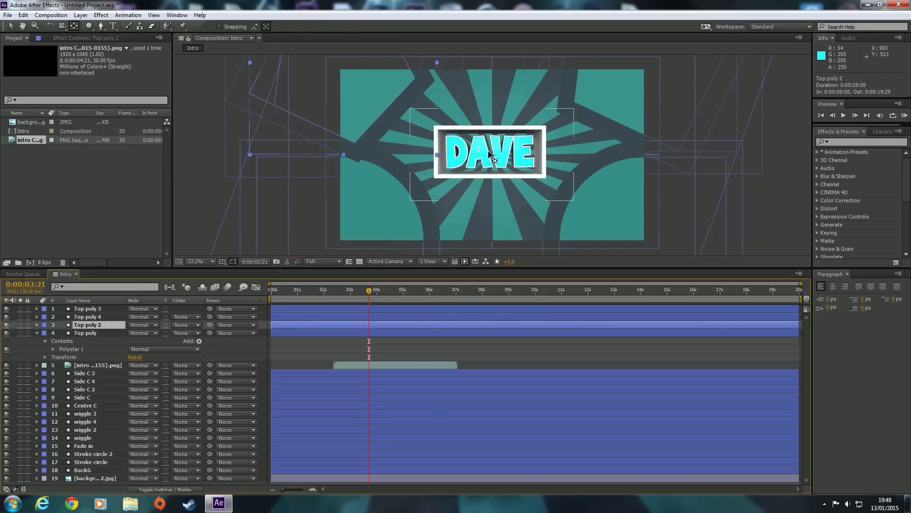
mouse_move(489, 154)
mouse_down()
mouse_move(340, 69)
mouse_move(458, 151)
mouse_move(489, 159)
mouse_up()
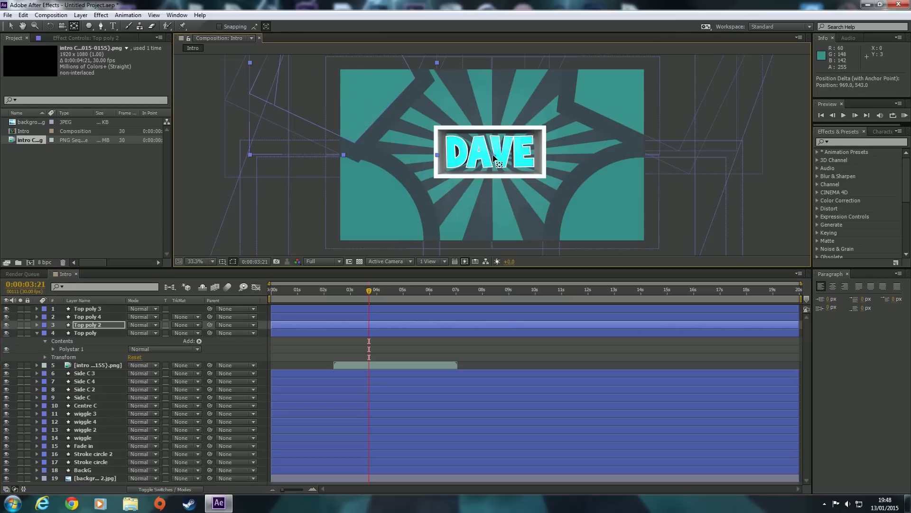
click(98, 327)
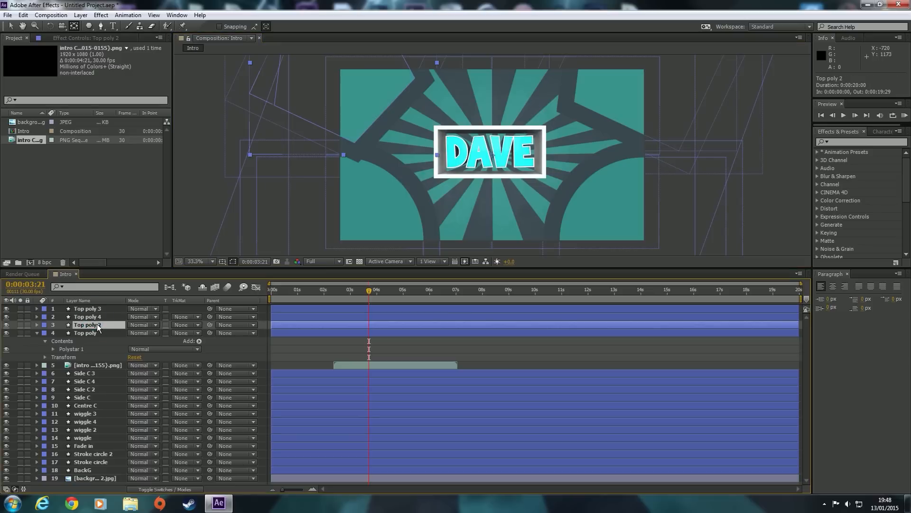
key(s)
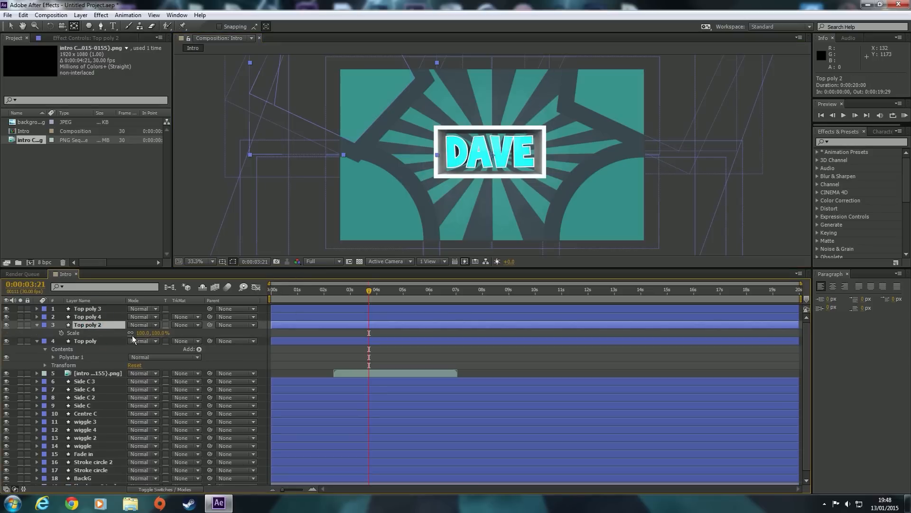
drag(136, 332, 124, 318)
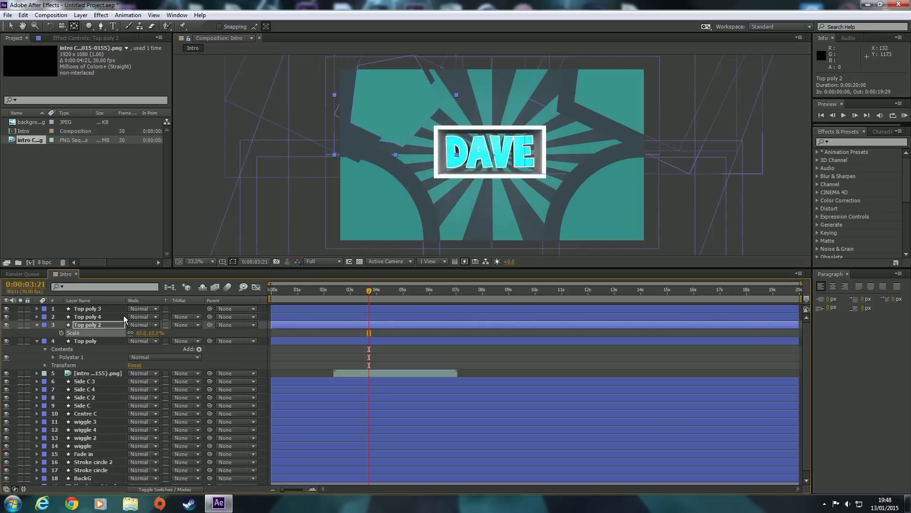
key(ctrl+z)
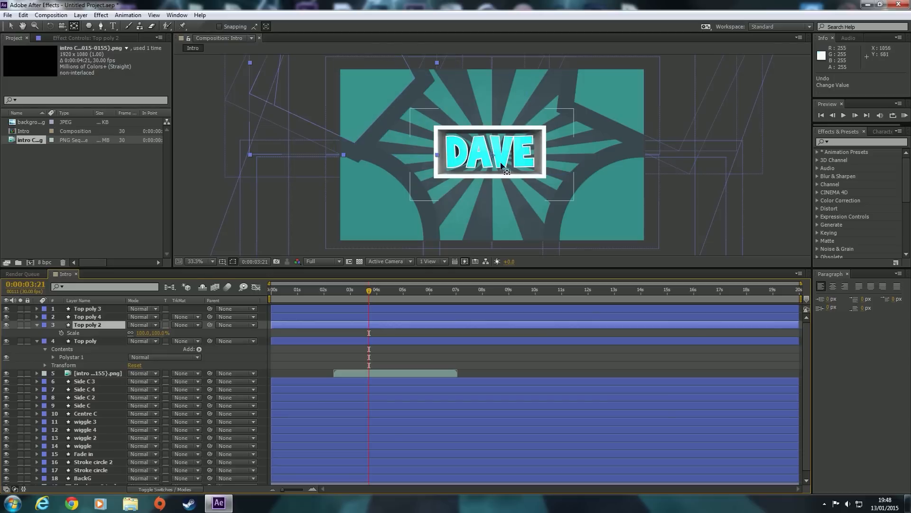
Move Top poly 2's anchor point to the composition's upper-left corner, test a smaller scale from there, and undo the scaling
drag(493, 159, 339, 72)
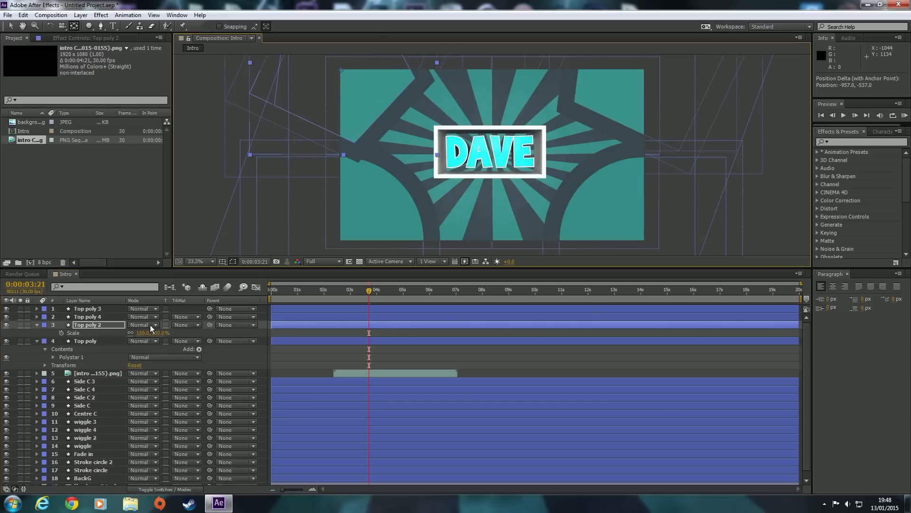
drag(160, 333, 135, 325)
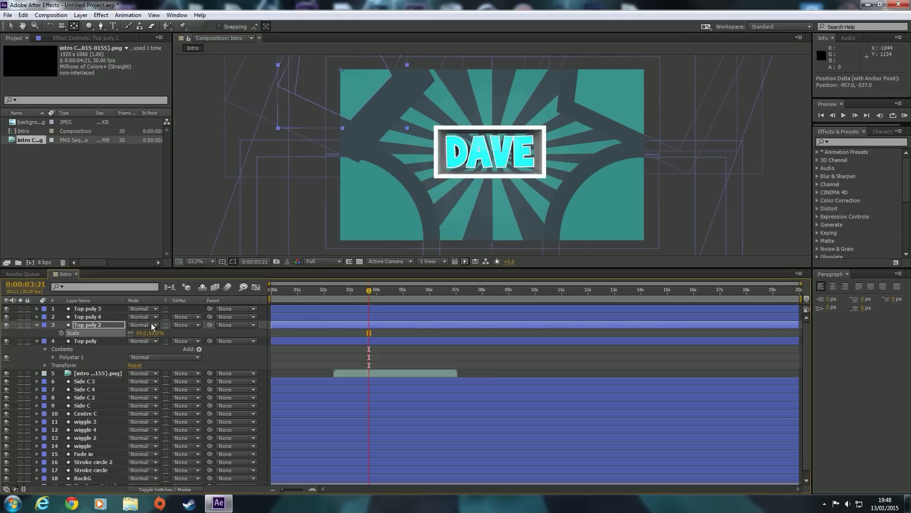
key(ctrl+z)
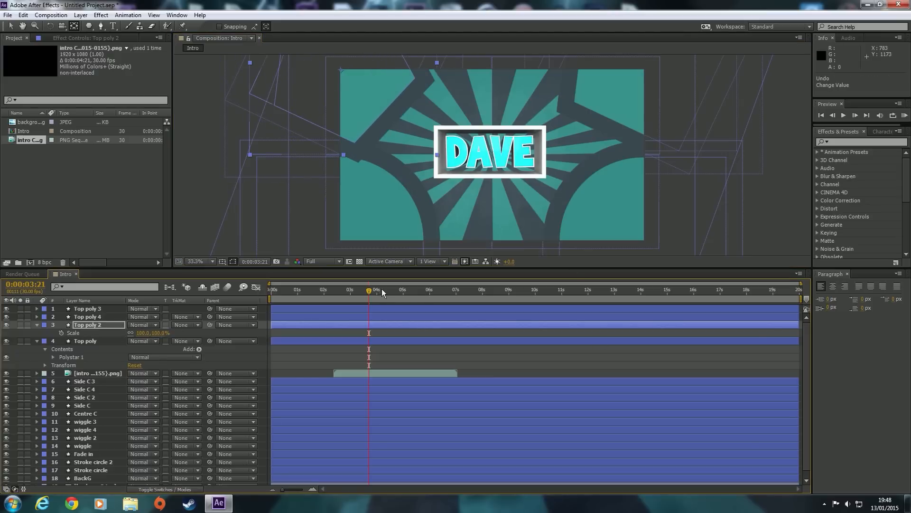
Go back to 0:00:03:15 and step forward to 0:00:03:21, examining when the white box around the DAVE title closes
drag(370, 287, 363, 288)
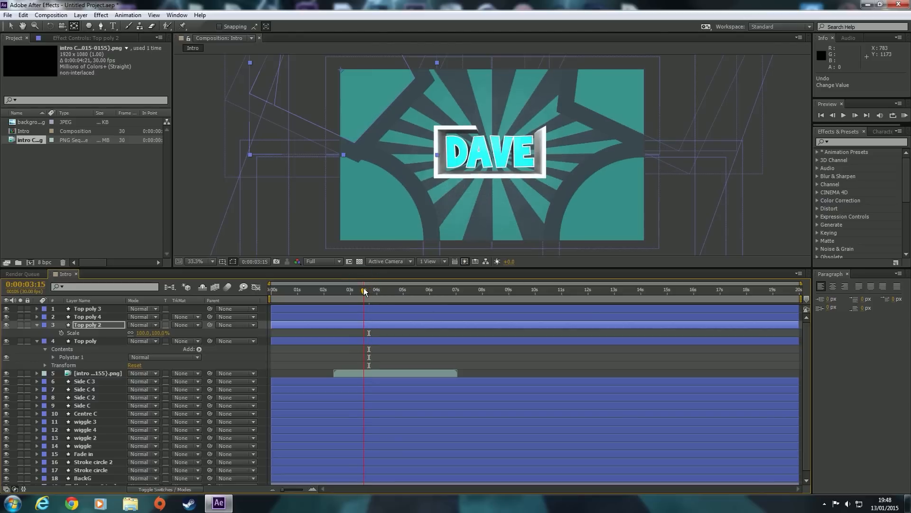
click(857, 115)
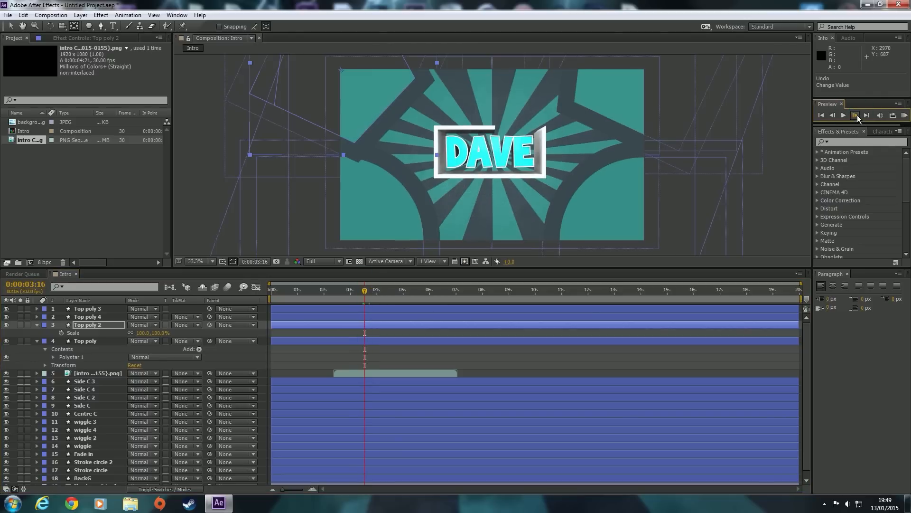
click(857, 115)
click(856, 116)
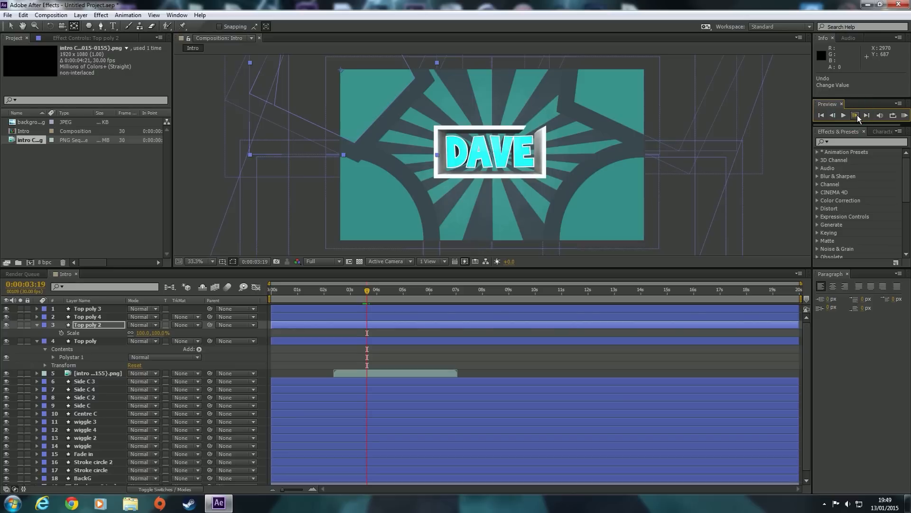
click(857, 115)
click(855, 116)
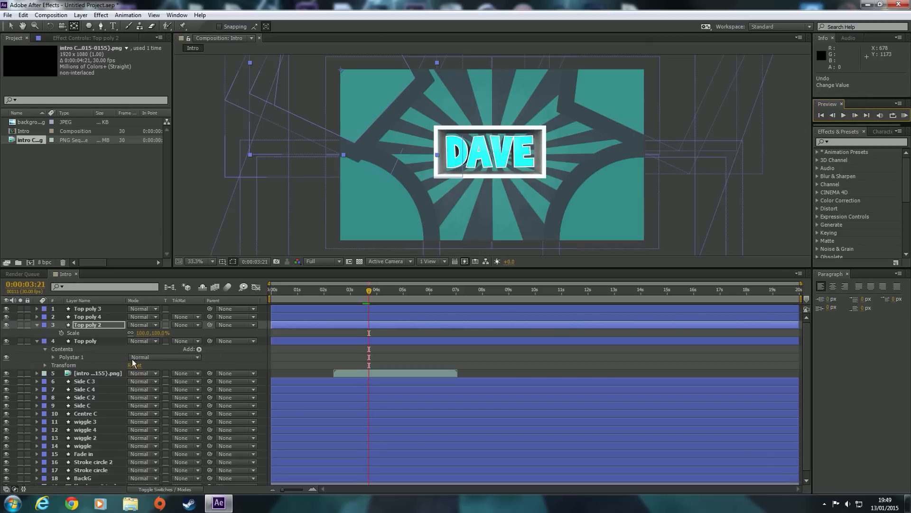
click(61, 333)
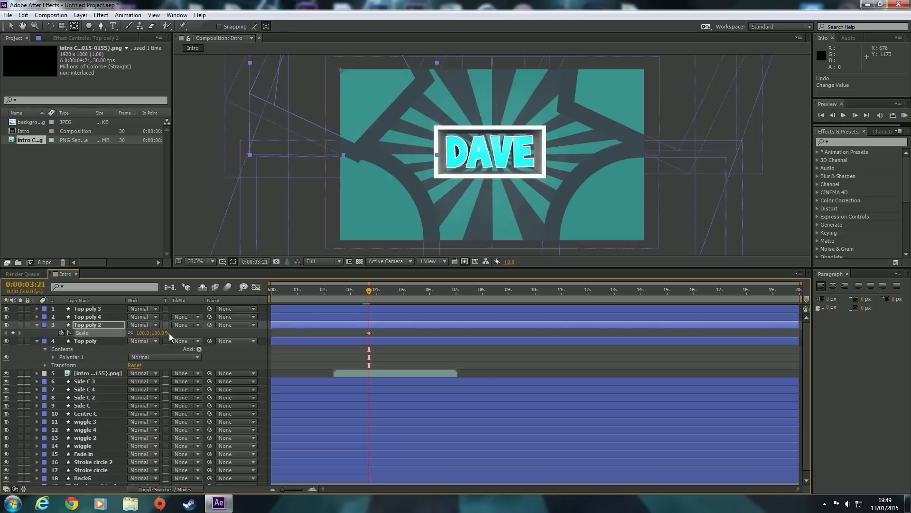
drag(158, 332, 163, 336)
key(ctrl+z)
click(81, 326)
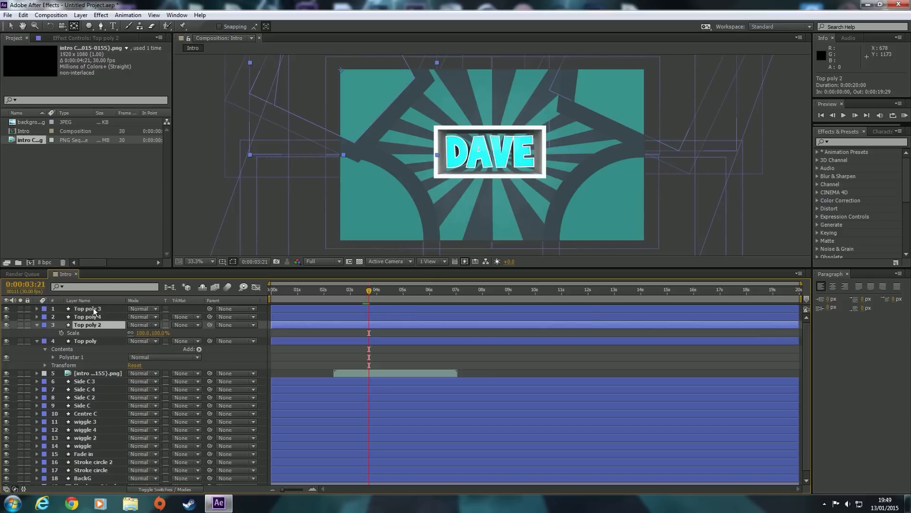
Add scale keyframes at 0:00:03:21 to all four Top poly and four Side C layers, enlarging each by 10 percentage points
click(95, 309)
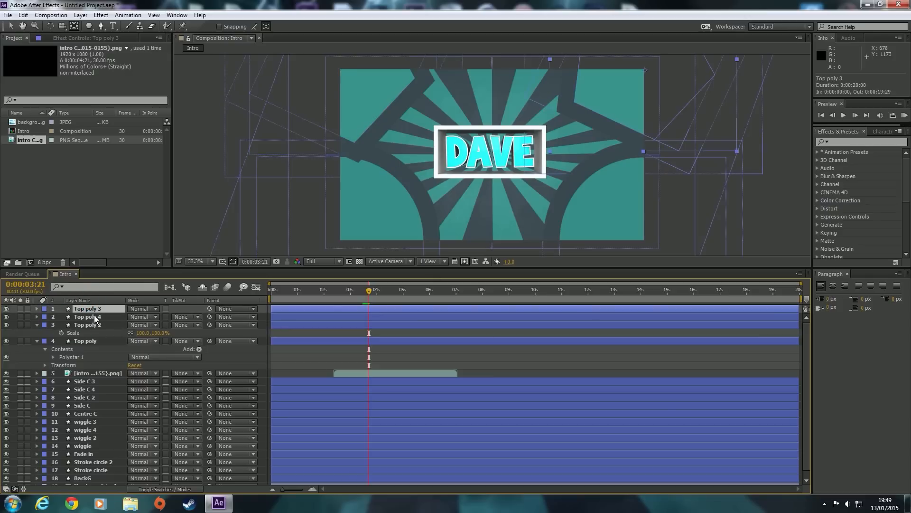
shift+click(93, 316)
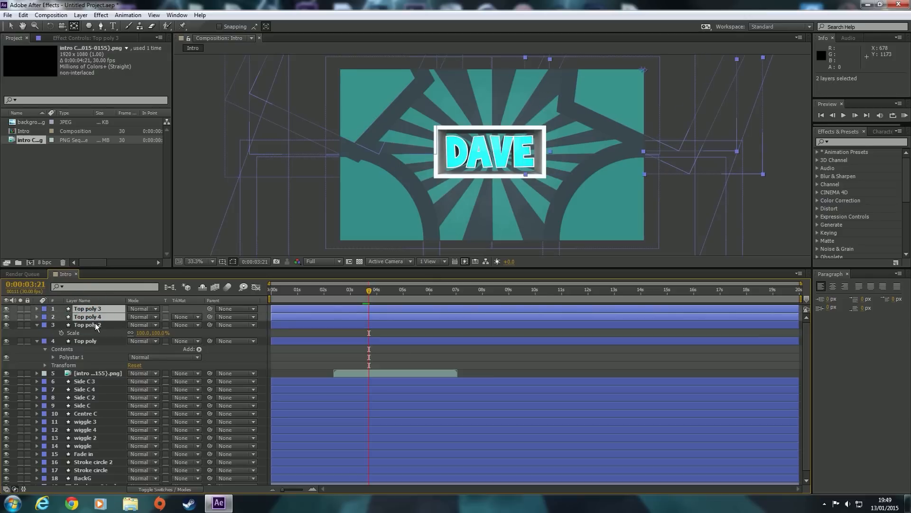
shift+click(95, 325)
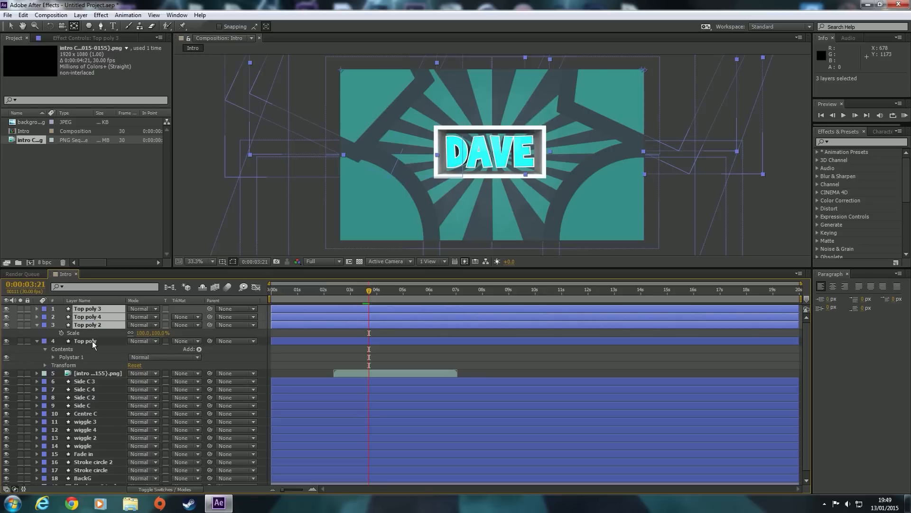
shift+click(90, 340)
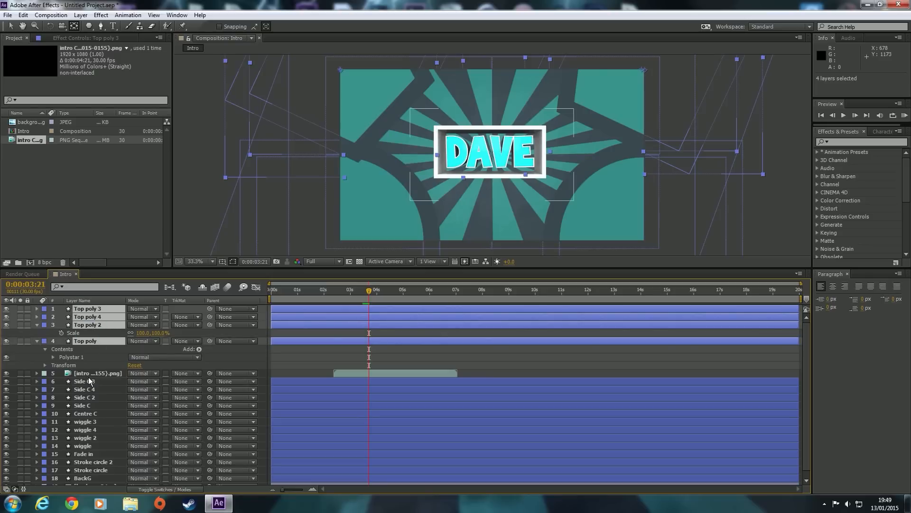
shift+click(89, 381)
shift+click(90, 389)
shift+click(91, 398)
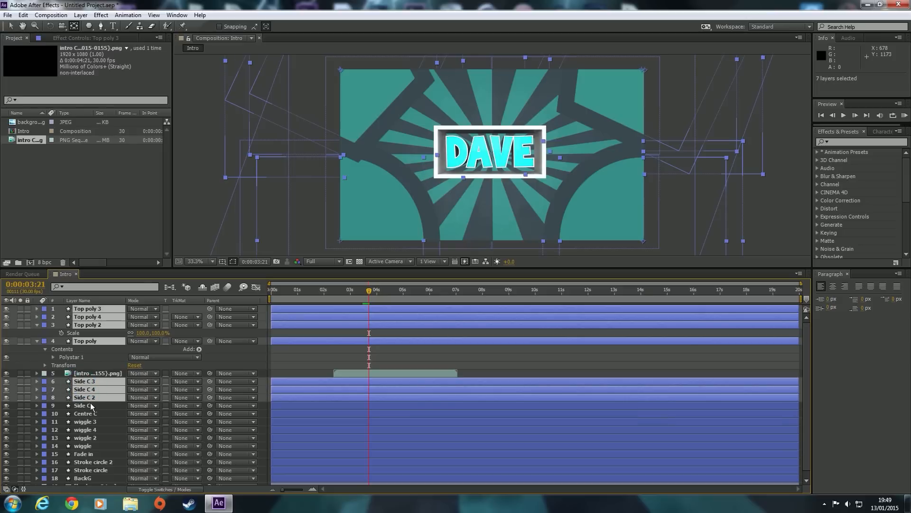
shift+click(91, 406)
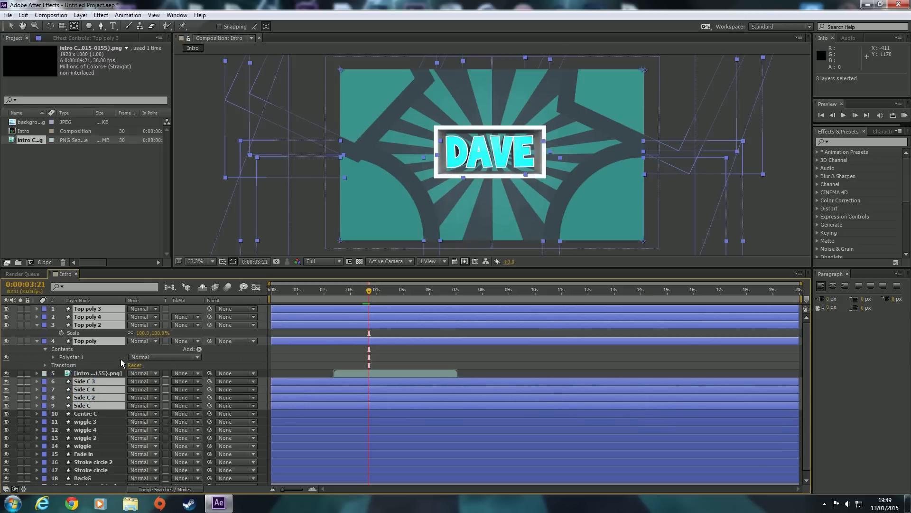
key(s)
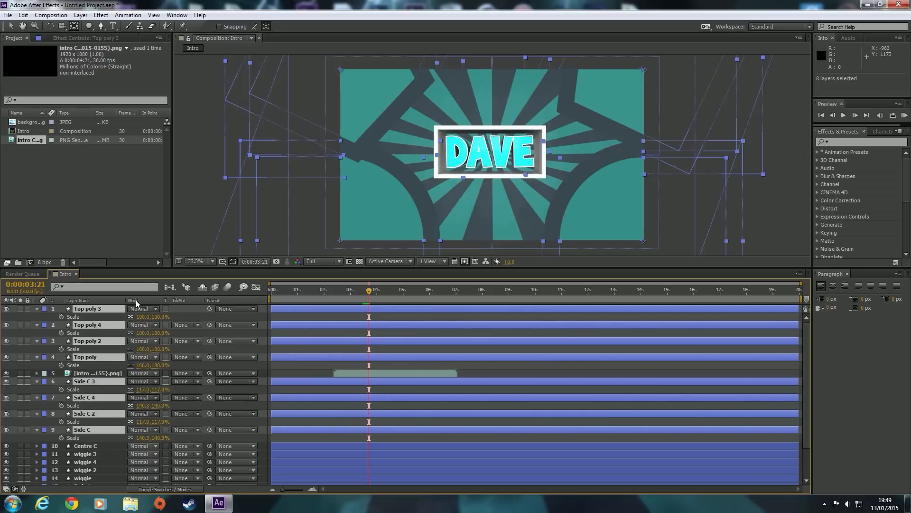
click(61, 317)
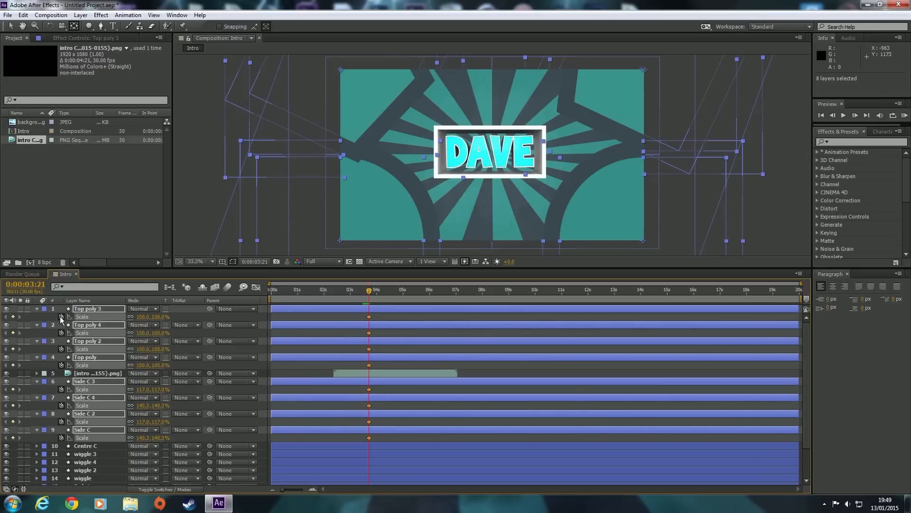
drag(154, 319, 159, 317)
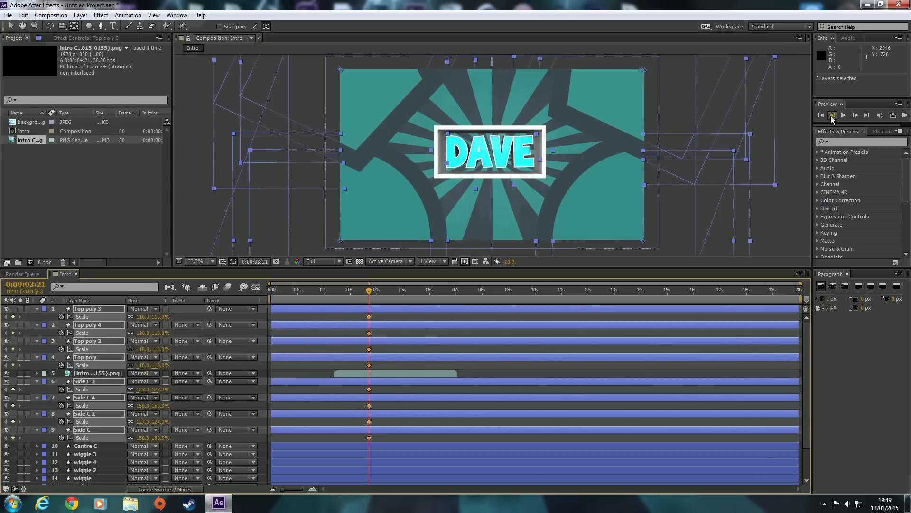
Set the scale of all eight selected Top poly and Side C layers to 0% at 0:00:03:18
click(832, 115)
click(832, 115)
click(831, 115)
click(158, 317)
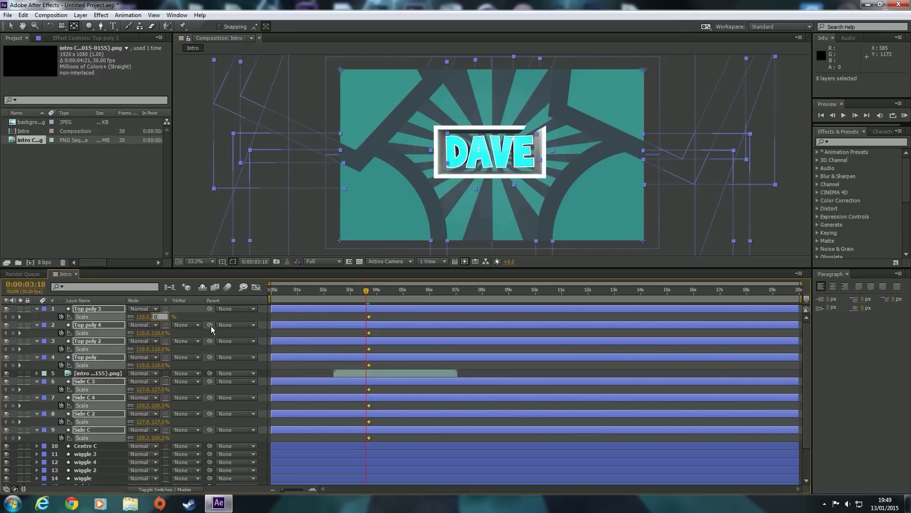
text(0)
key(Return)
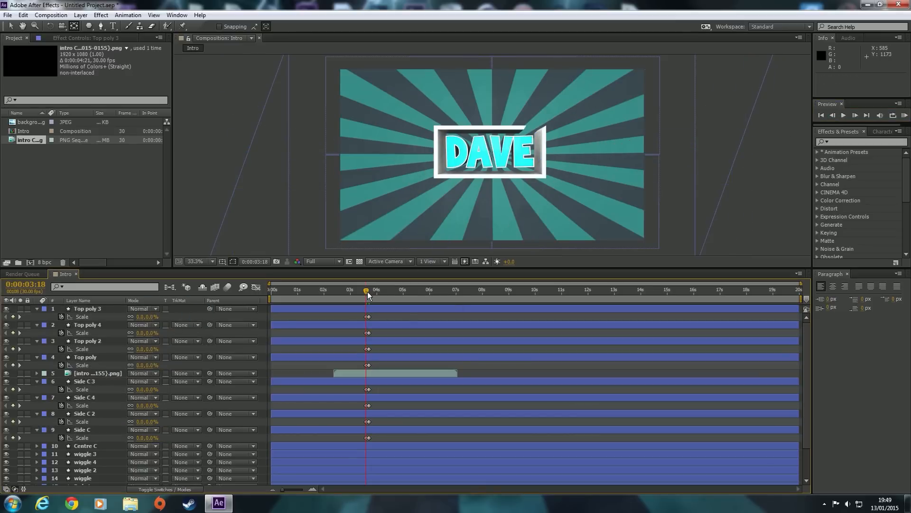
Go to 0:00:03:24 and set the Top poly 3 layer's scale to 100%
drag(366, 292, 373, 295)
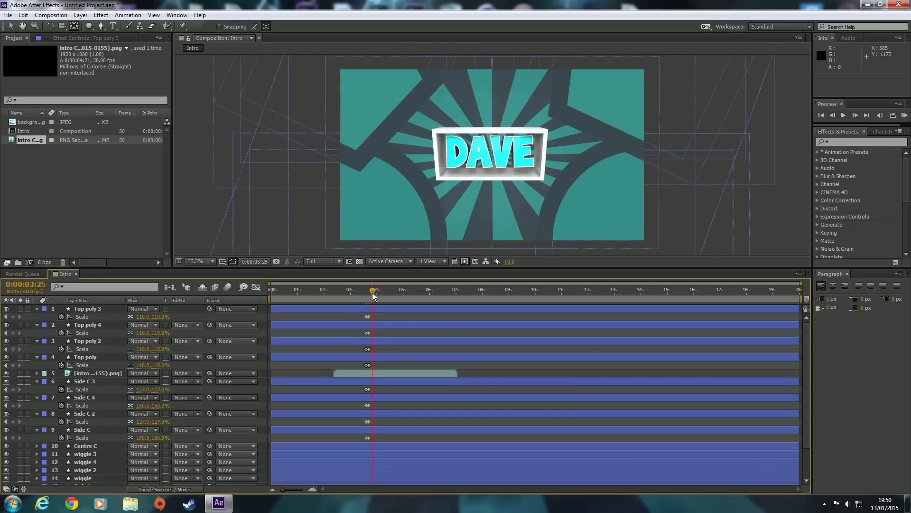
click(832, 116)
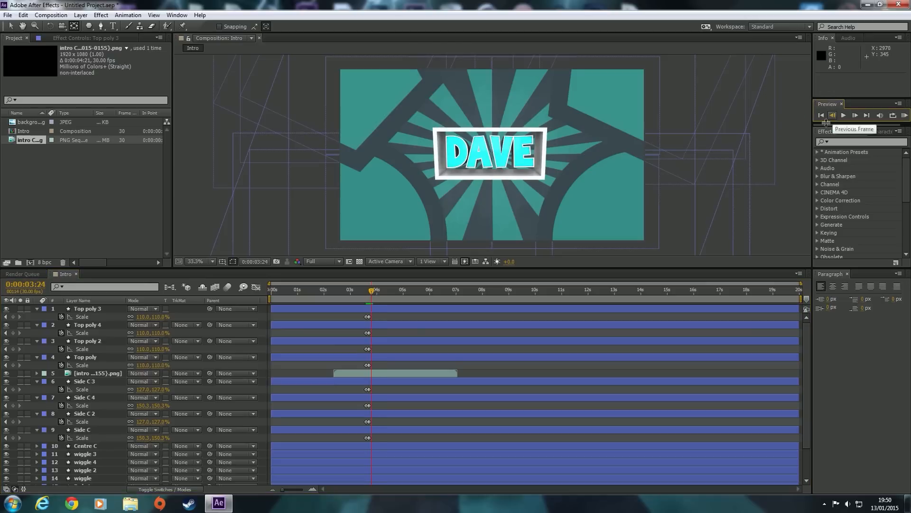
click(158, 317)
text(100)
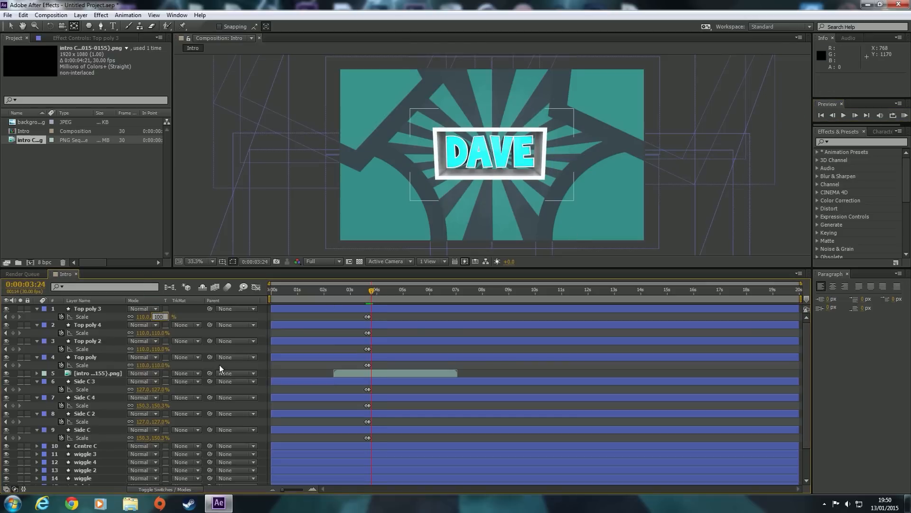
click(10, 27)
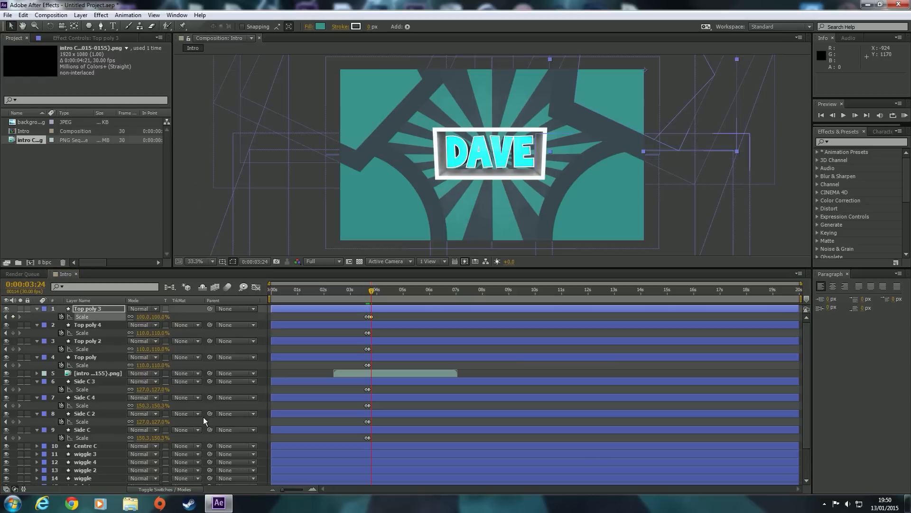
Set the scale of the other three Top poly layers and all four Side C layers to 100% at 0:00:03:24
click(102, 326)
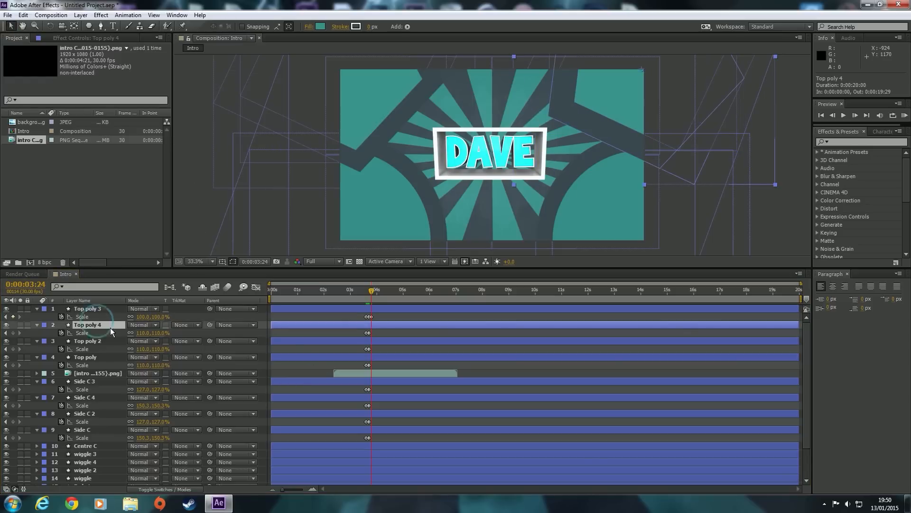
shift+click(86, 430)
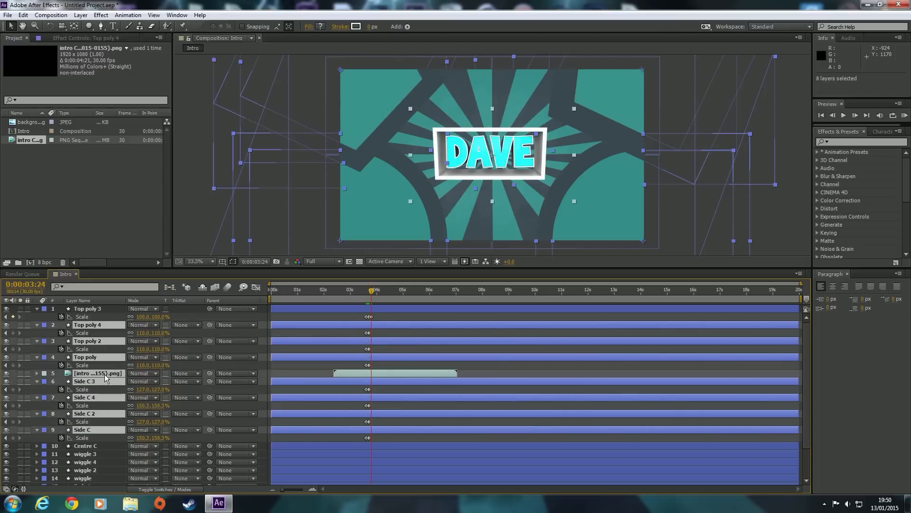
ctrl+click(102, 374)
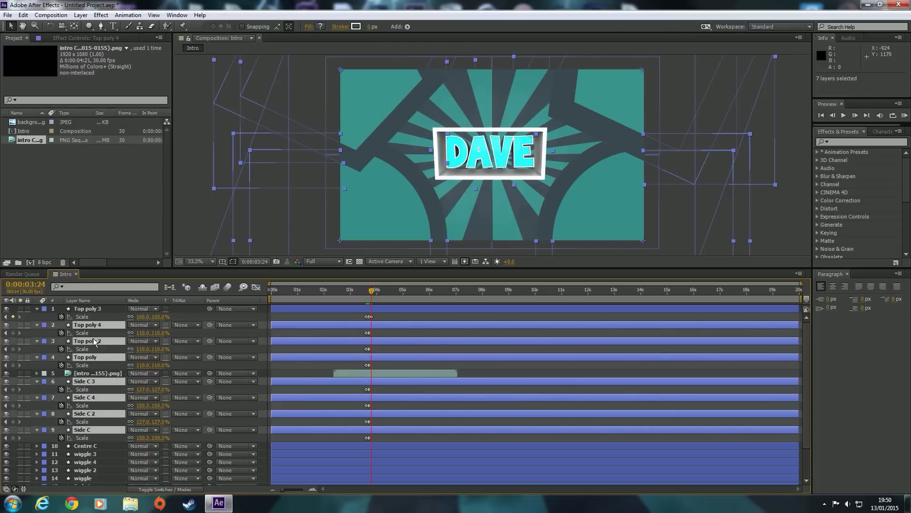
ctrl+click(80, 341)
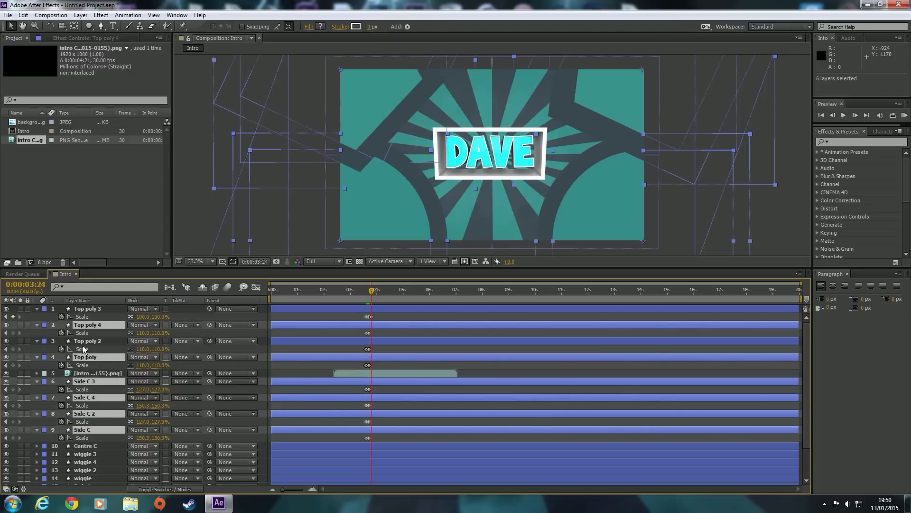
ctrl+click(85, 341)
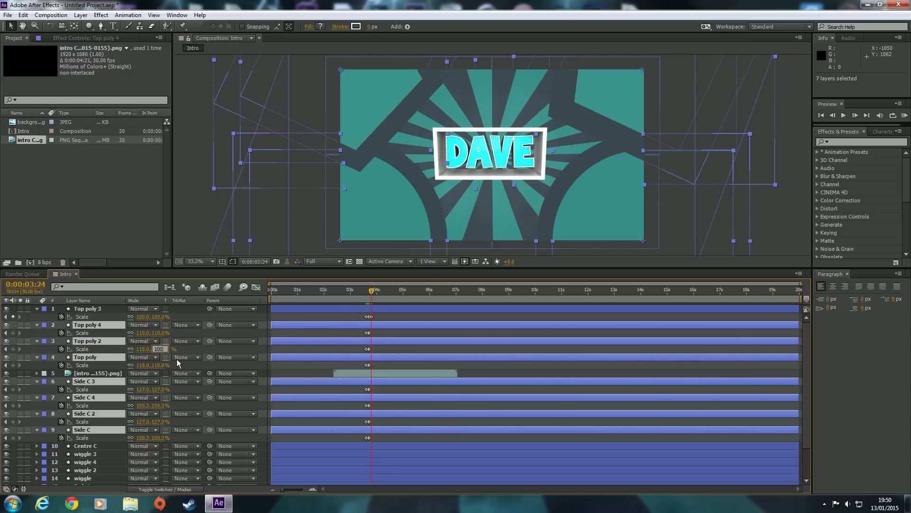
text(100)
key(Return)
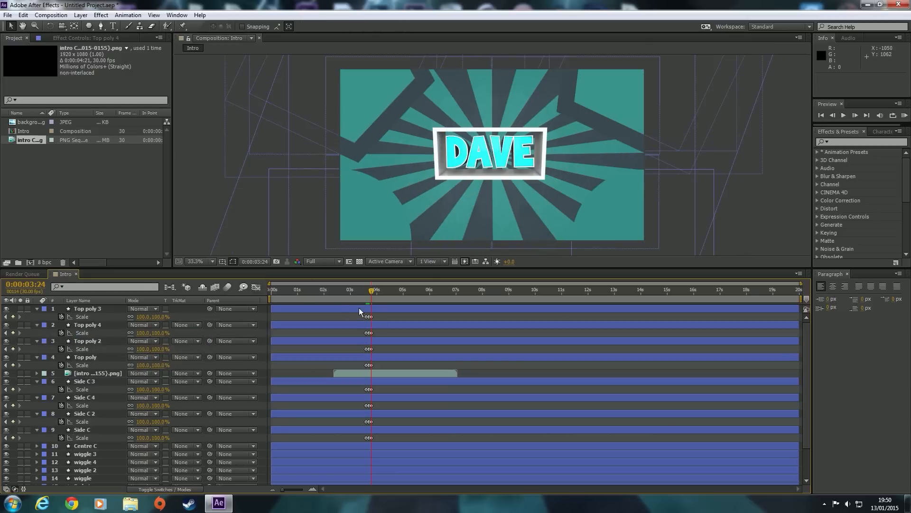
Check the Side C circles at 0:00:03:24 and play a RAM preview of the intro animation
mouse_move(372, 292)
mouse_down()
mouse_move(256, 292)
mouse_move(371, 297)
mouse_up()
click(86, 429)
click(84, 413)
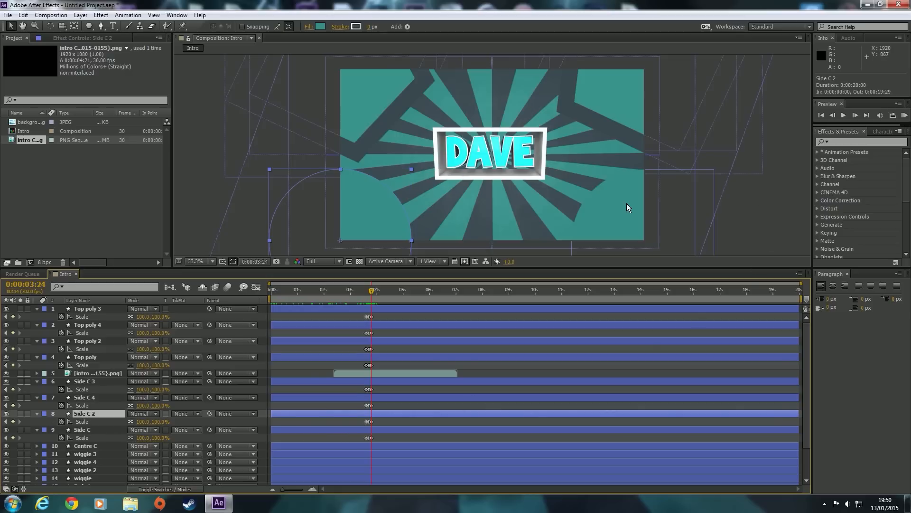
click(613, 188)
click(904, 115)
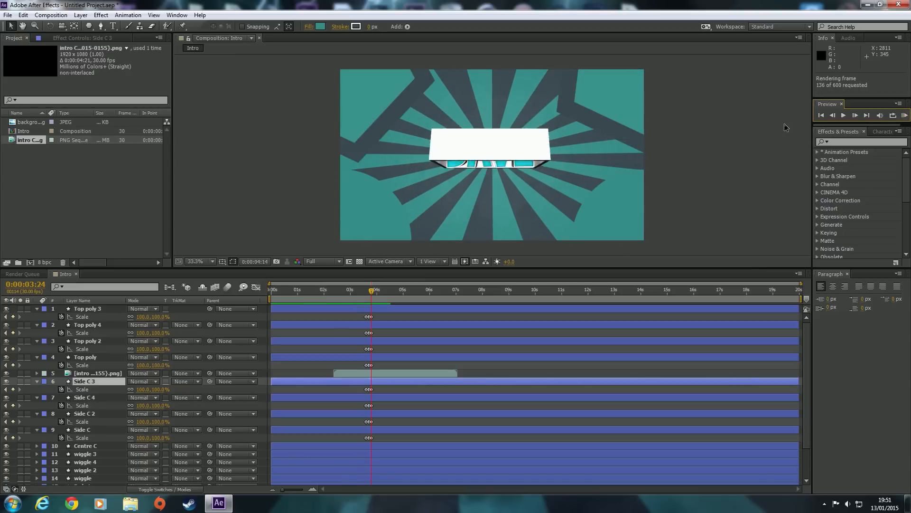
key(space)
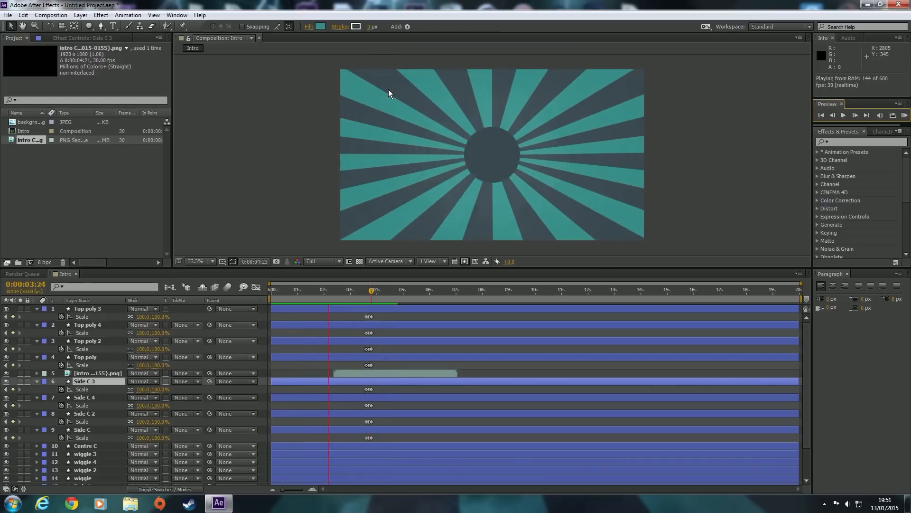
key(space)
Raise the scale of the two outer circles, Side C and Side C 4, together to 118% at 0:00:03:24
drag(371, 290, 370, 290)
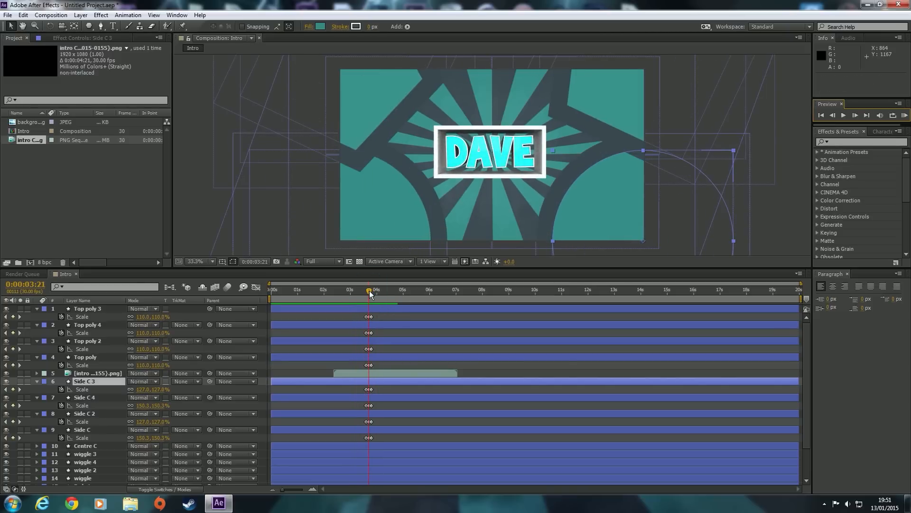
click(89, 397)
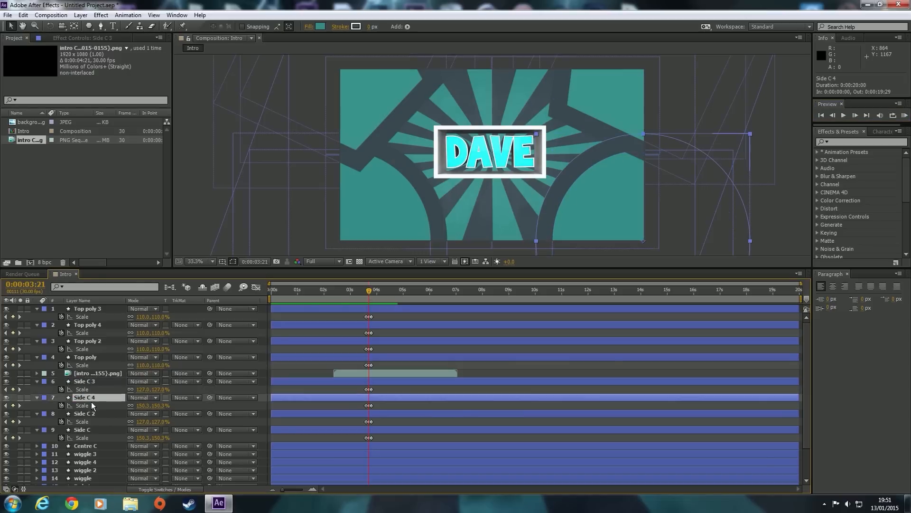
click(87, 416)
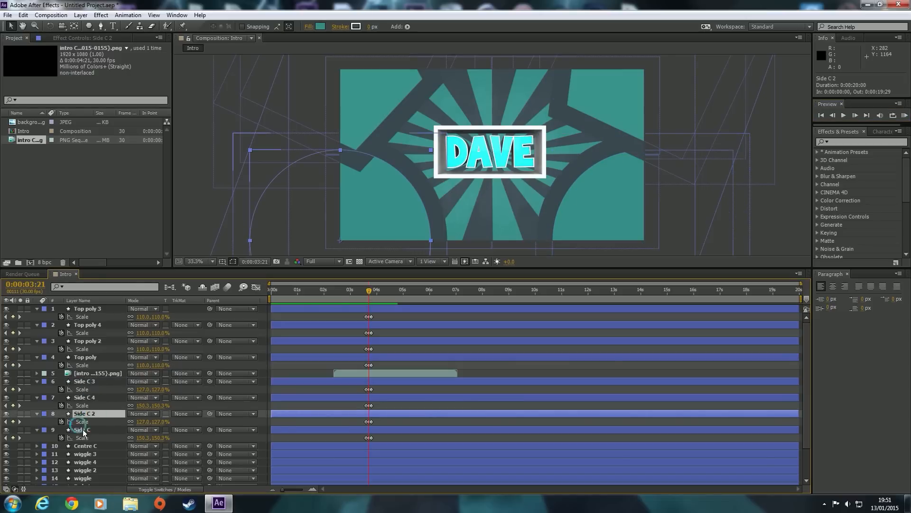
click(85, 430)
ctrl+click(83, 396)
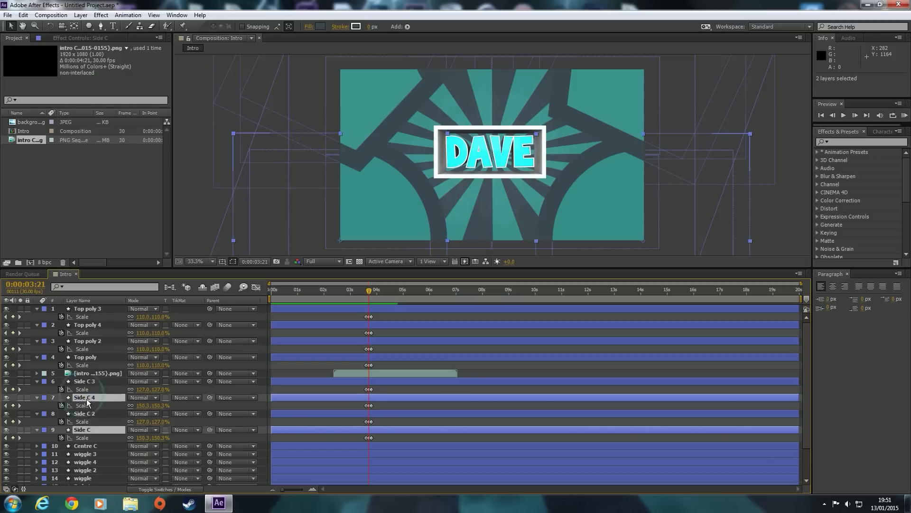
click(371, 295)
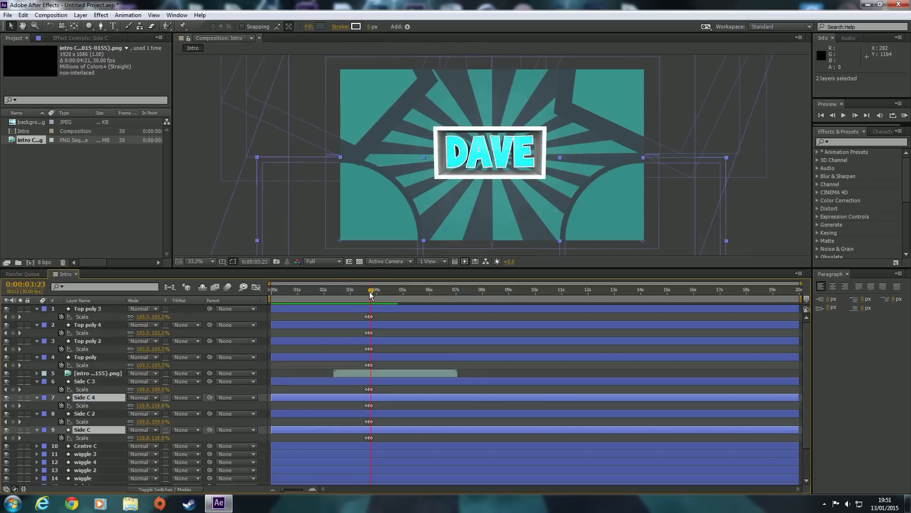
drag(370, 295, 371, 295)
click(371, 294)
click(372, 295)
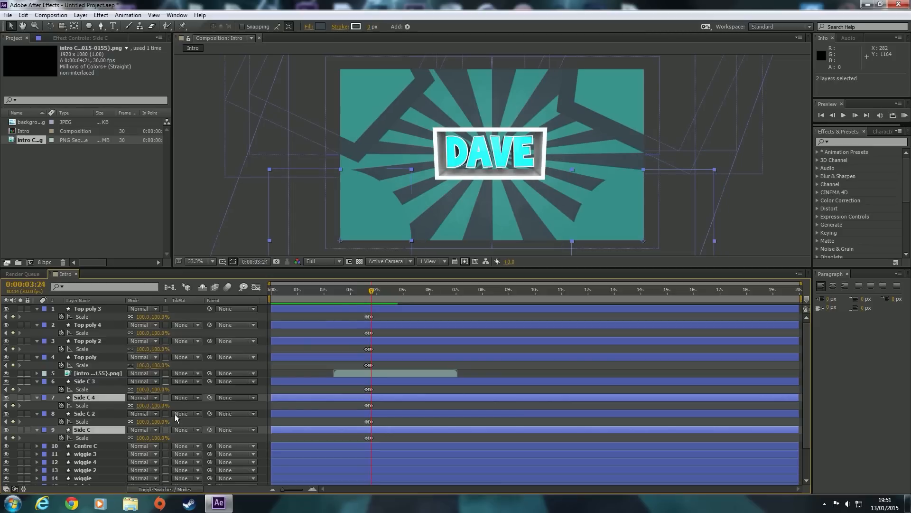
drag(158, 421, 161, 417)
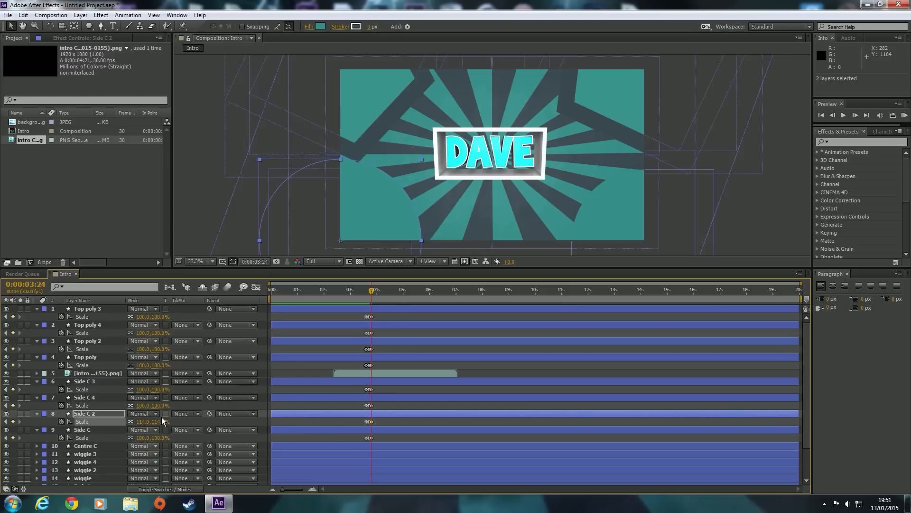
key(ctrl+z)
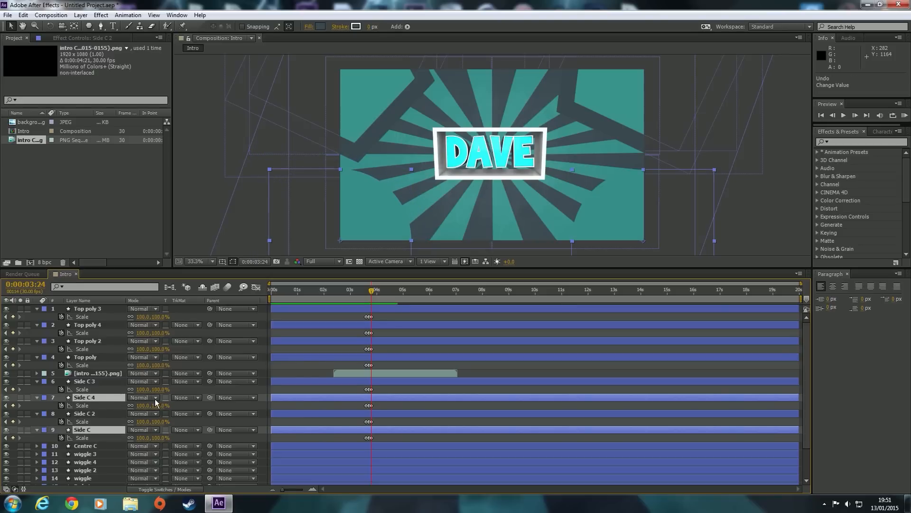
drag(157, 406, 163, 404)
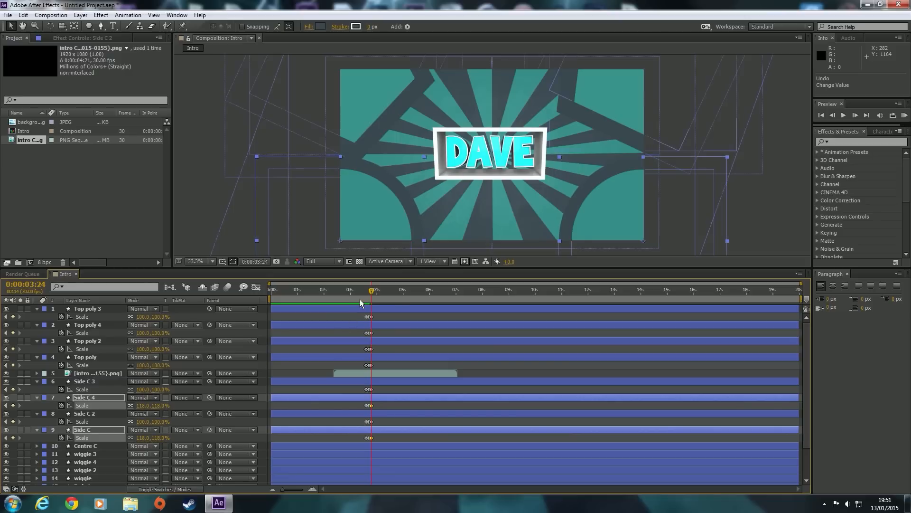
Play a RAM preview of the intro and scrub the timeline between 0:00:01:08 and 0:00:03:23 to review the shape animation
drag(372, 293, 362, 293)
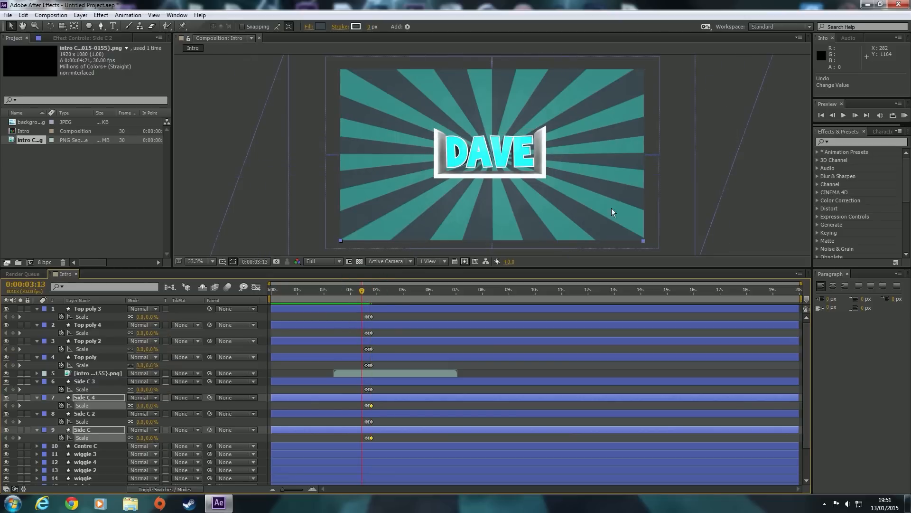
click(904, 115)
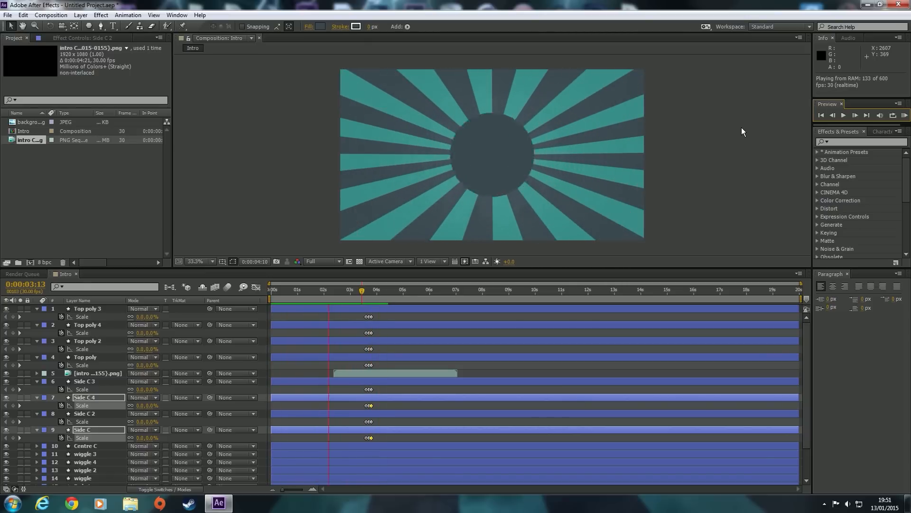
key(space)
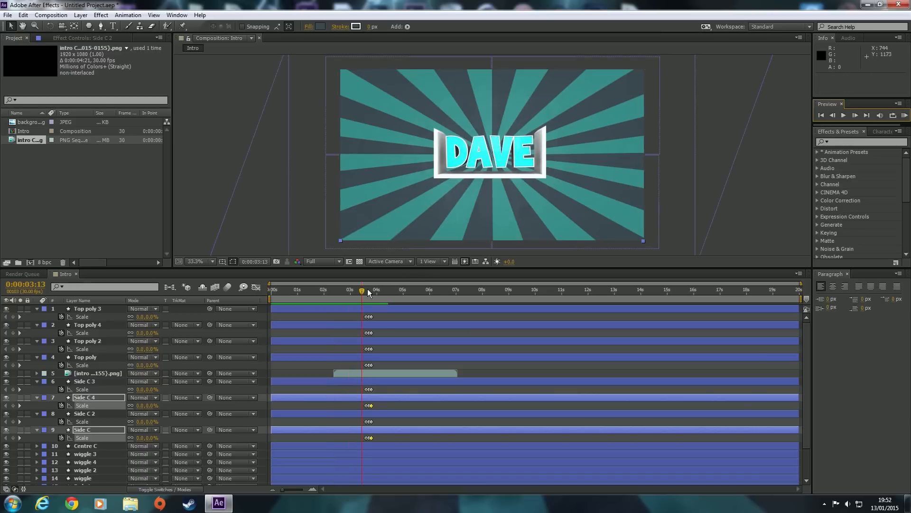
drag(361, 289, 350, 288)
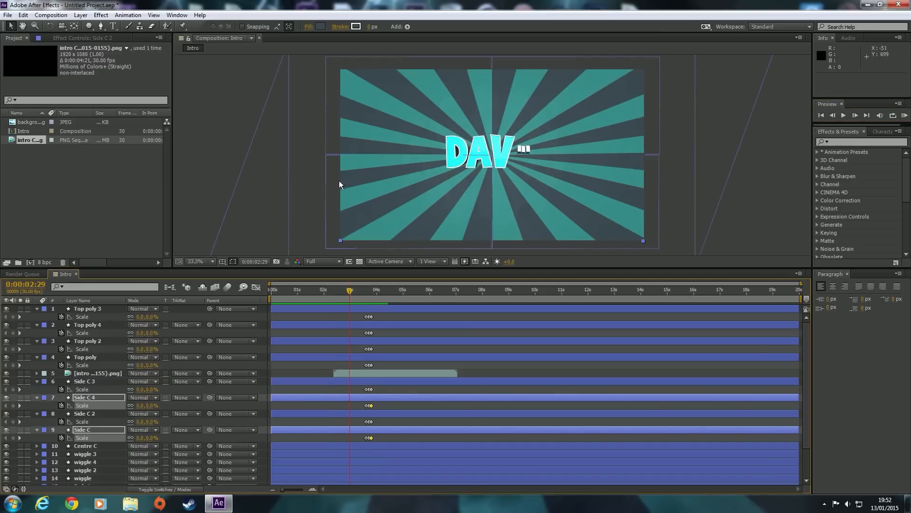
drag(349, 289, 304, 298)
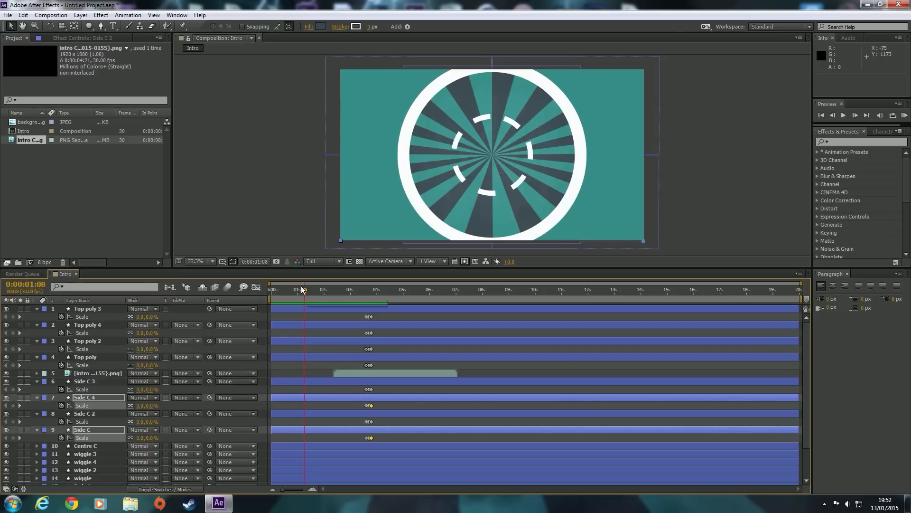
drag(305, 291, 372, 291)
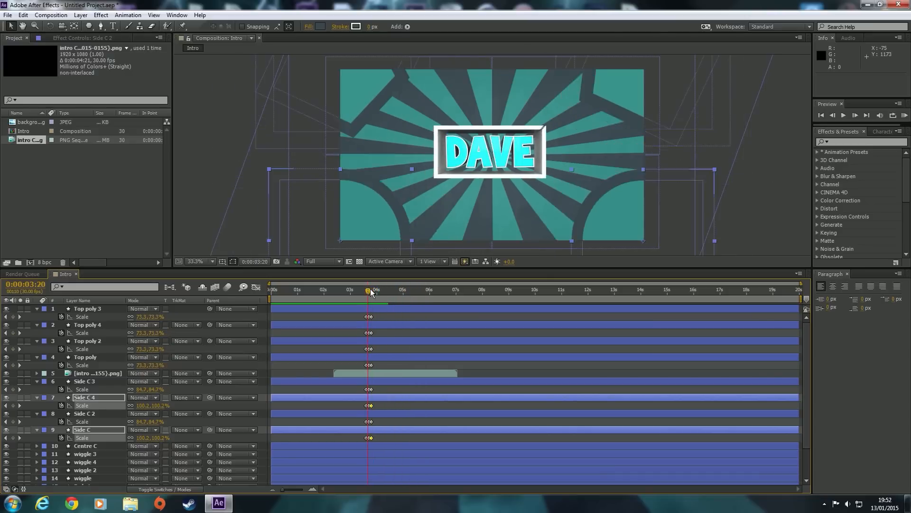
Search the effects for "drop sh" to find the Drop Shadow effect
click(835, 142)
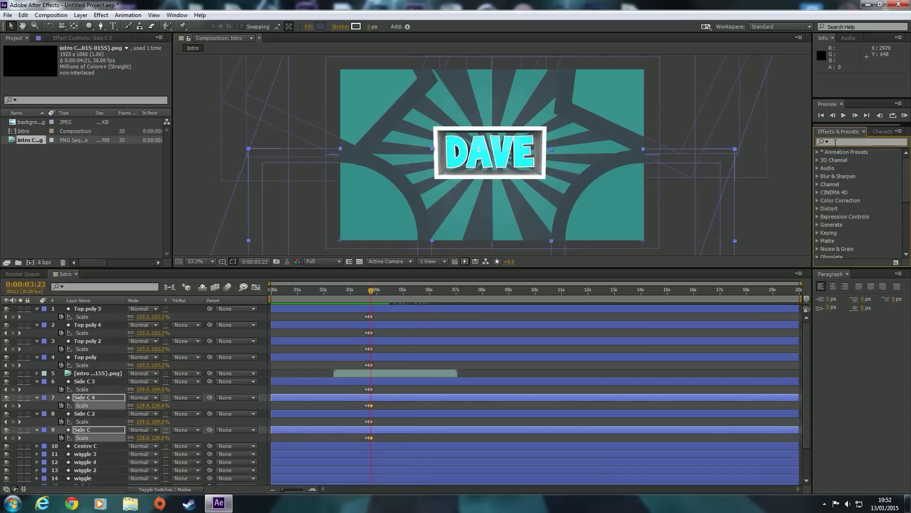
text(dr)
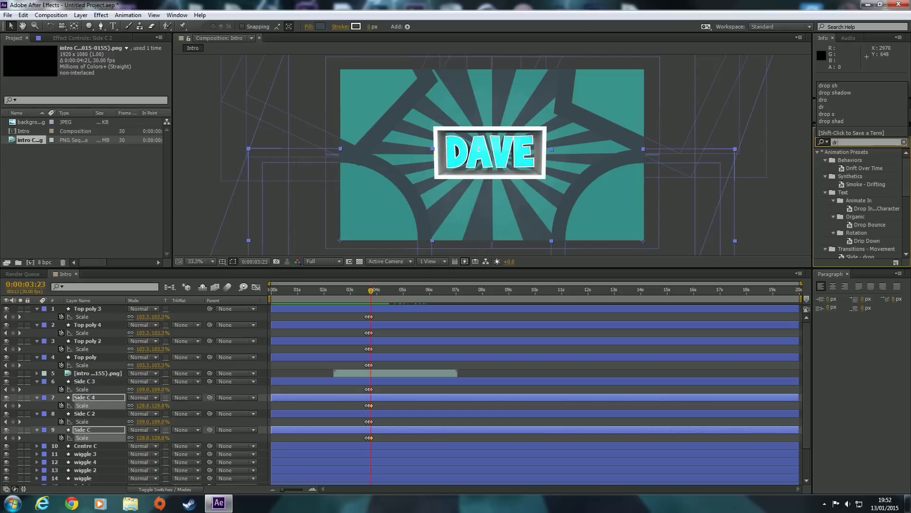
text(op sh)
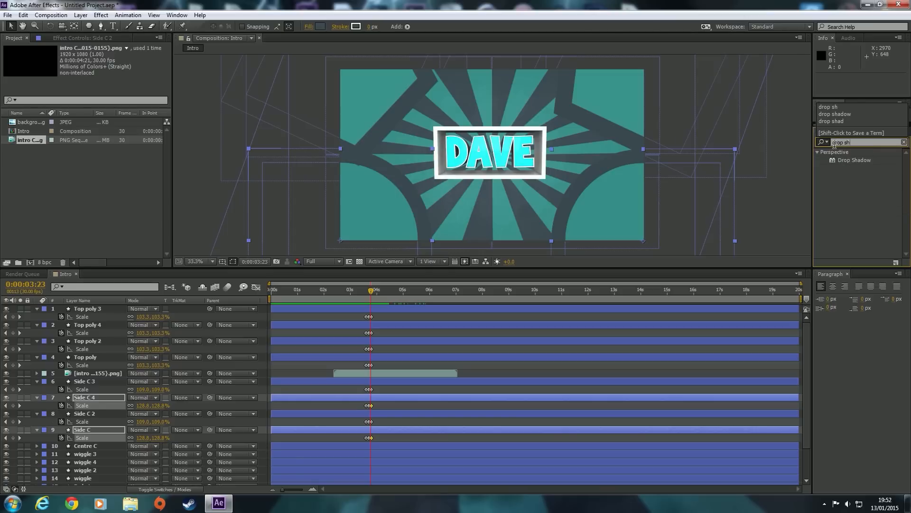
click(870, 187)
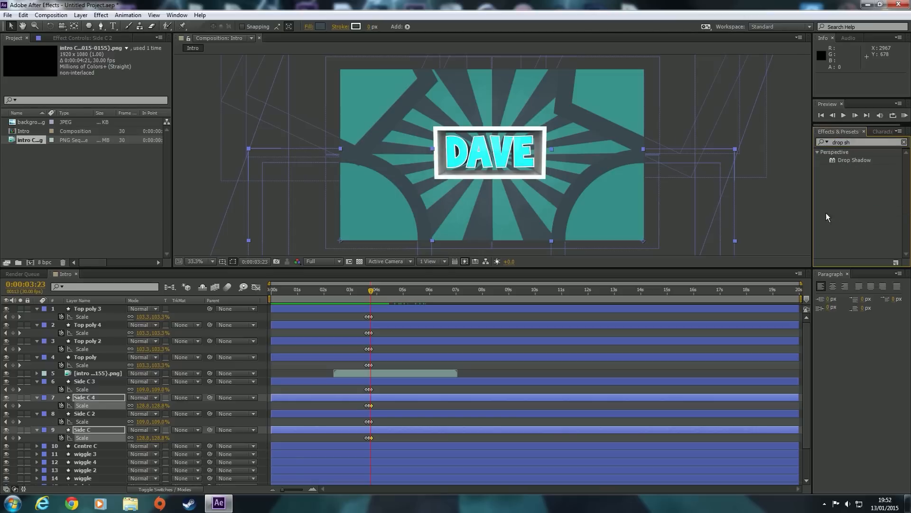
click(87, 310)
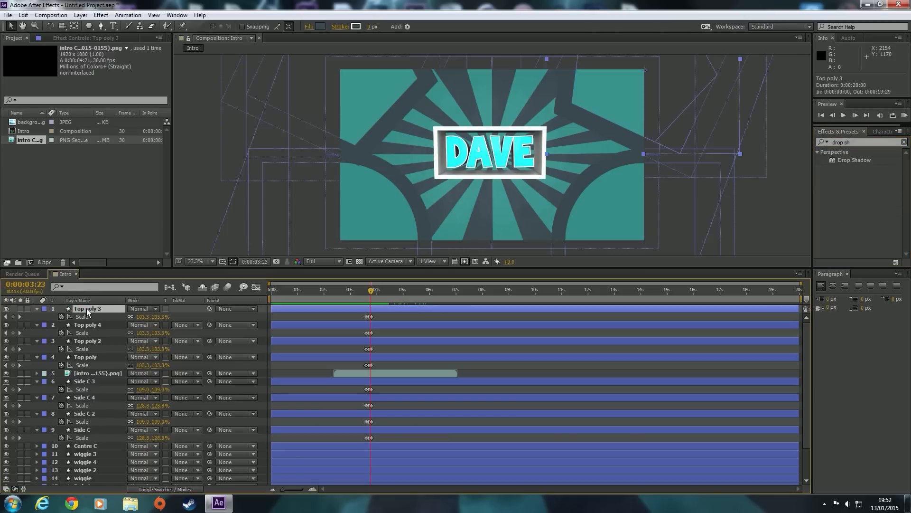
scroll(89, 344, down, 2)
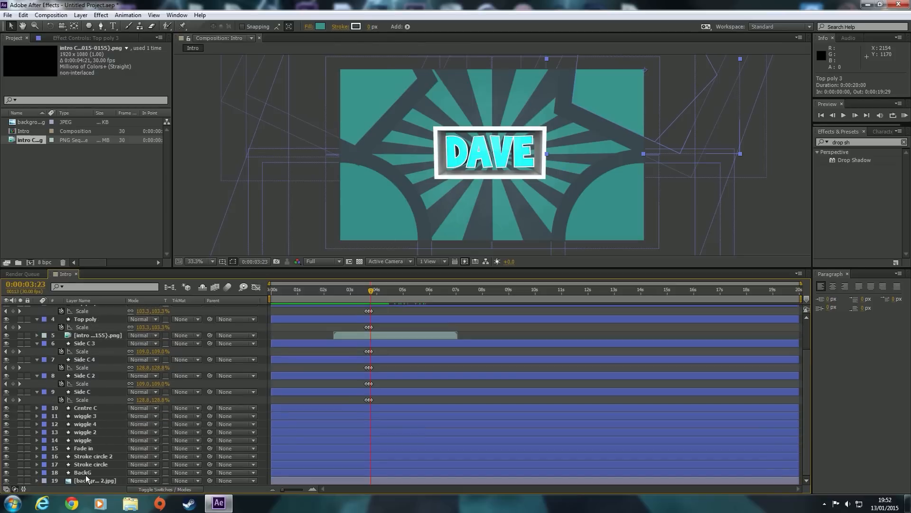
scroll(84, 341, up, 1)
scroll(83, 356, down, 1)
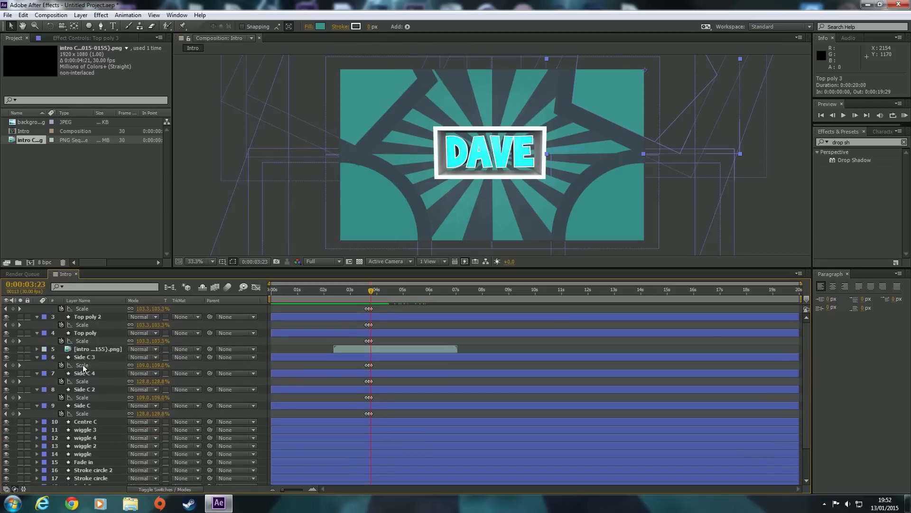
shift+click(87, 472)
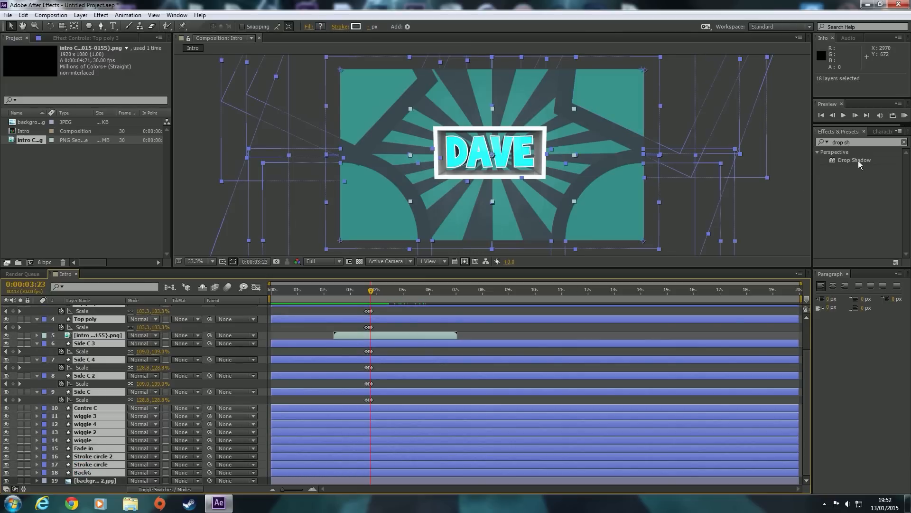
drag(858, 161, 885, 165)
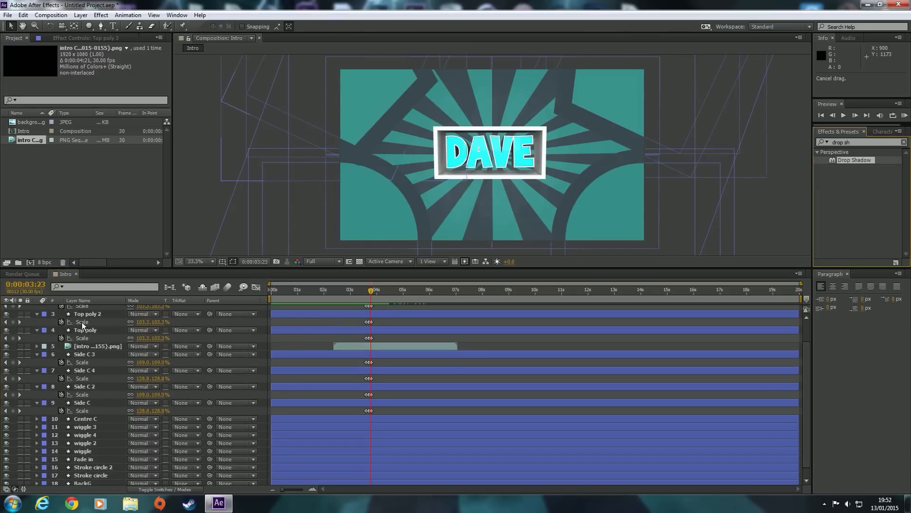
Apply the Drop Shadow effect to the Top poly 3 layer with distance 0 and softness 179
scroll(83, 327, up, 1)
click(86, 308)
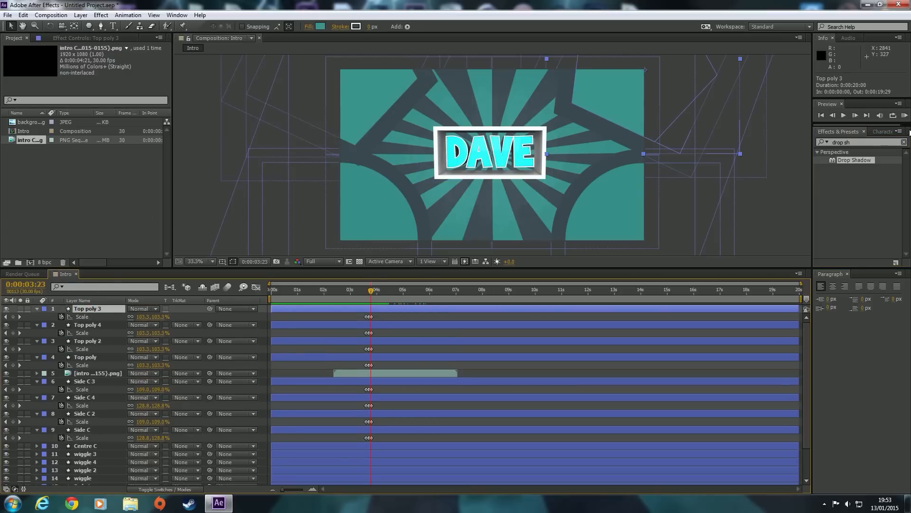
drag(861, 161, 103, 309)
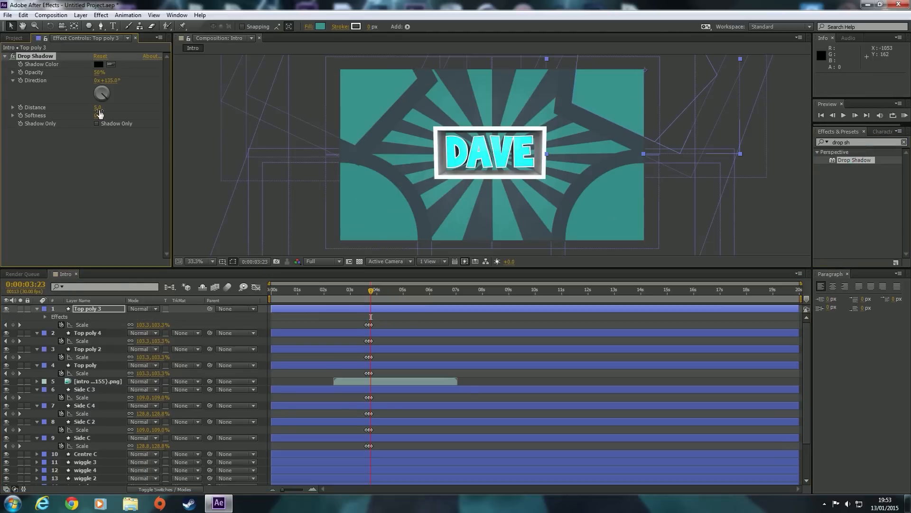
drag(96, 108, 128, 110)
Copy Top poly 3's drop shadow onto all layers from Top poly 4 through BackG and deselect them
key(ctrl+c)
click(89, 333)
scroll(90, 327, down, 2)
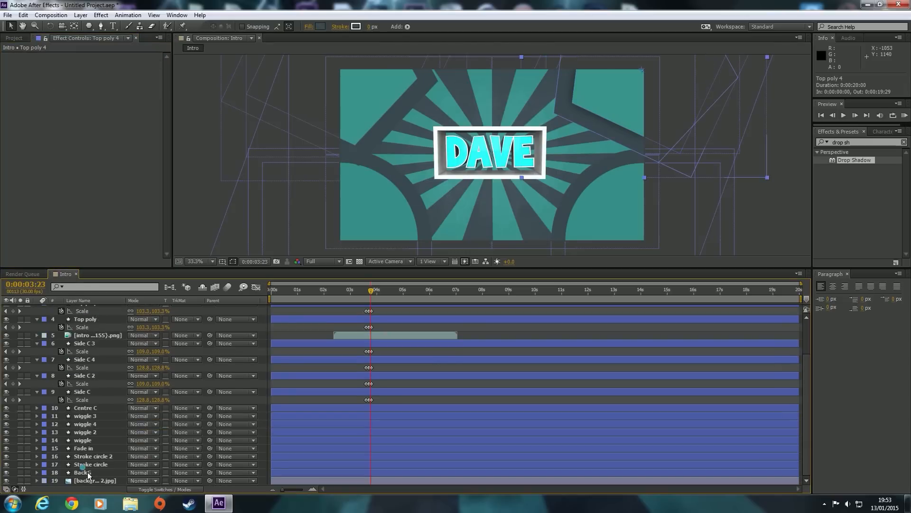
shift+click(88, 473)
key(ctrl+v)
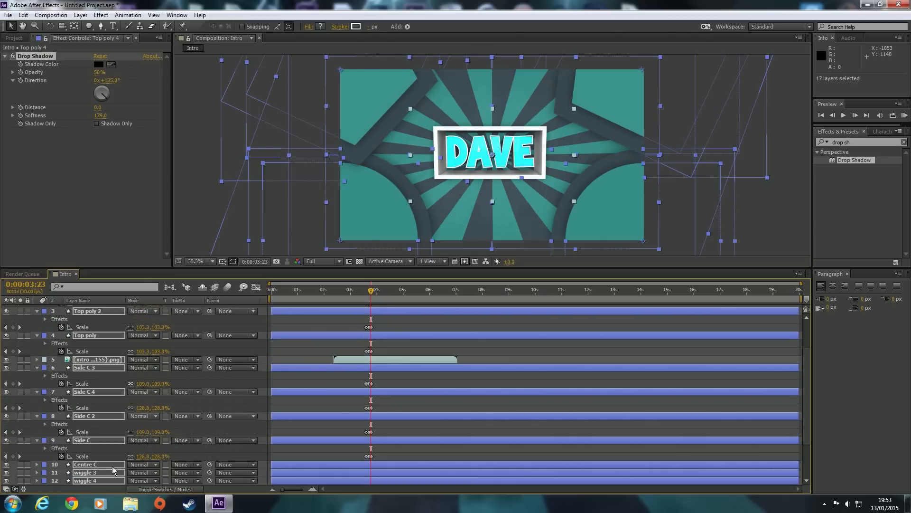
drag(260, 185, 259, 184)
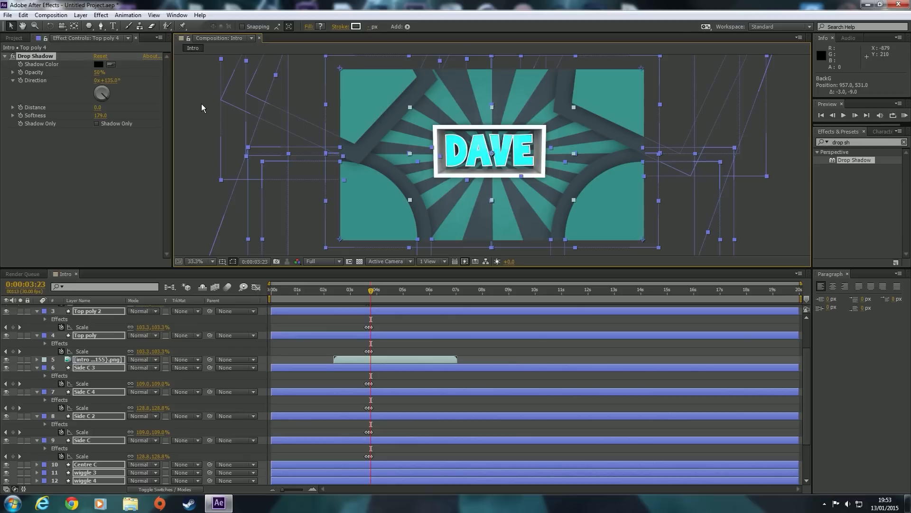
click(9, 25)
click(183, 84)
click(310, 316)
Play a RAM preview of the intro from 0:00:00:00 to review the drop shadows
drag(360, 295, 255, 293)
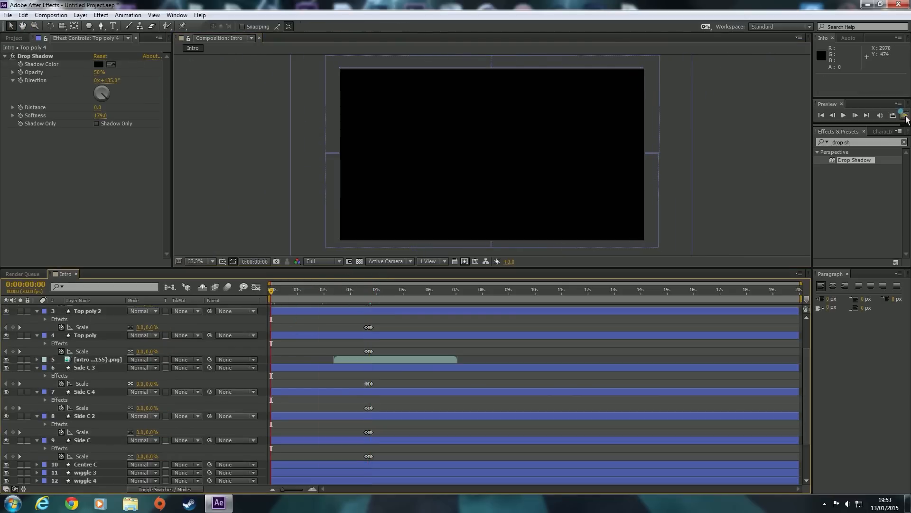
click(905, 117)
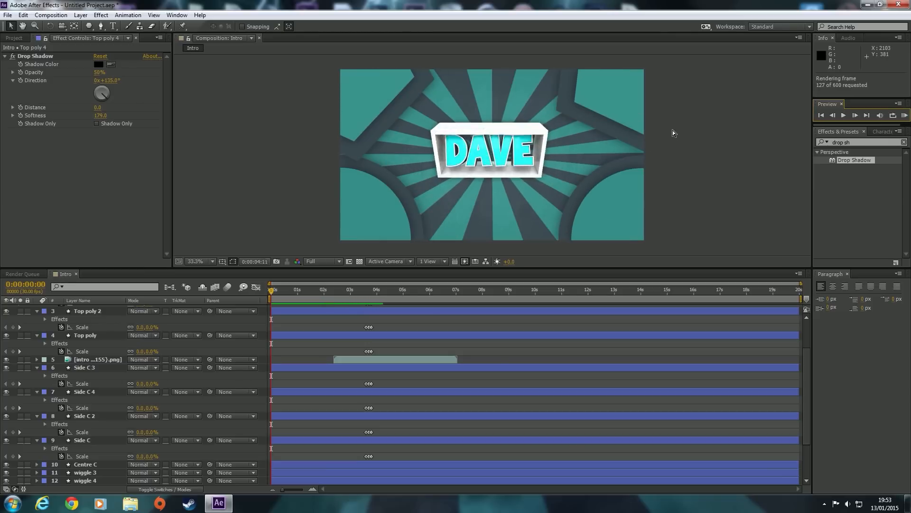
key(space)
key(space)
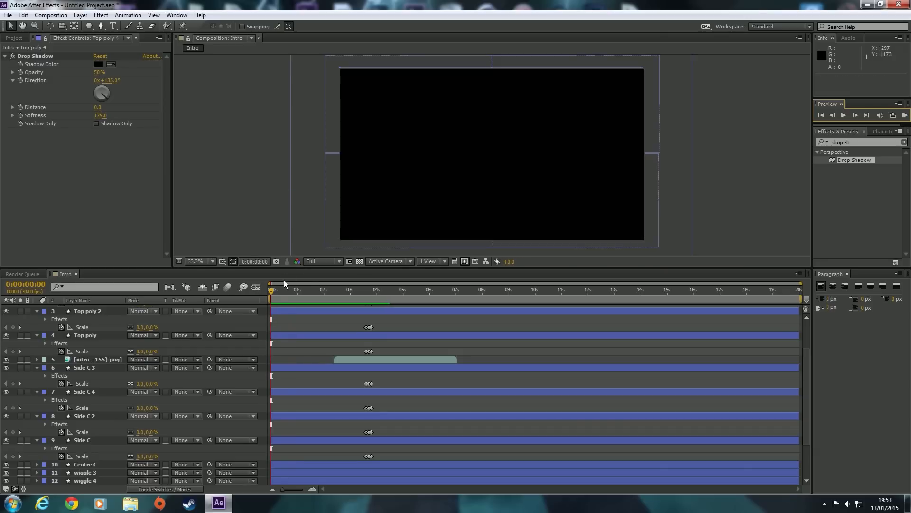
At 0:00:01:23, move the four wiggle layers below BackG, directly above the background image layer
drag(272, 288, 318, 291)
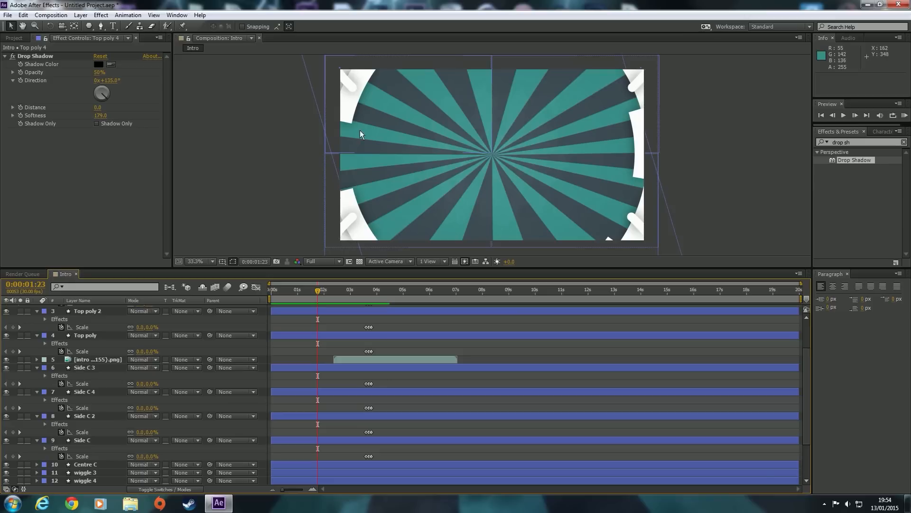
scroll(91, 414, down, 3)
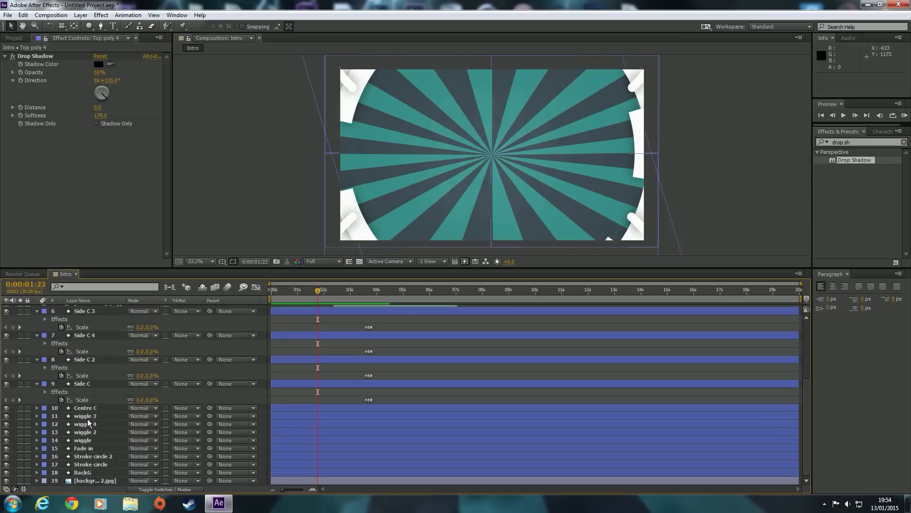
click(90, 417)
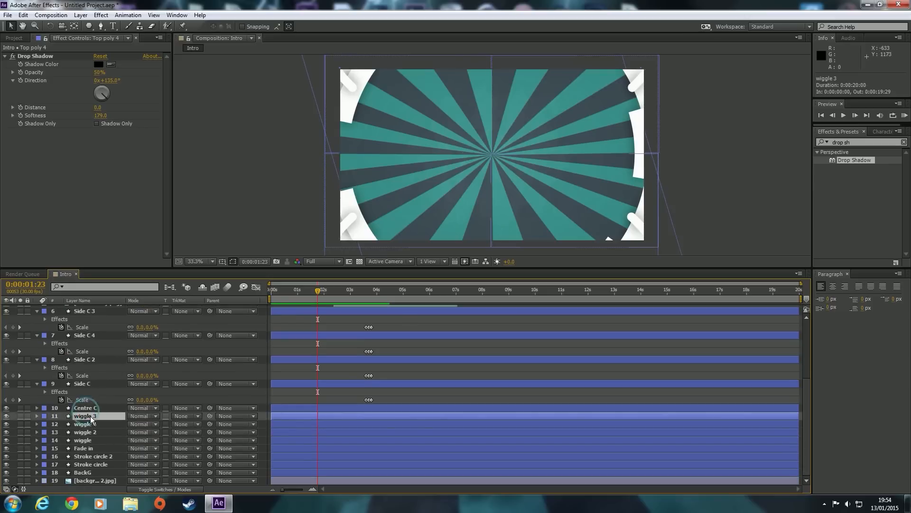
shift+click(88, 441)
mouse_move(85, 420)
mouse_down()
mouse_move(86, 507)
mouse_move(88, 457)
mouse_move(88, 494)
mouse_move(112, 481)
mouse_move(91, 483)
mouse_up()
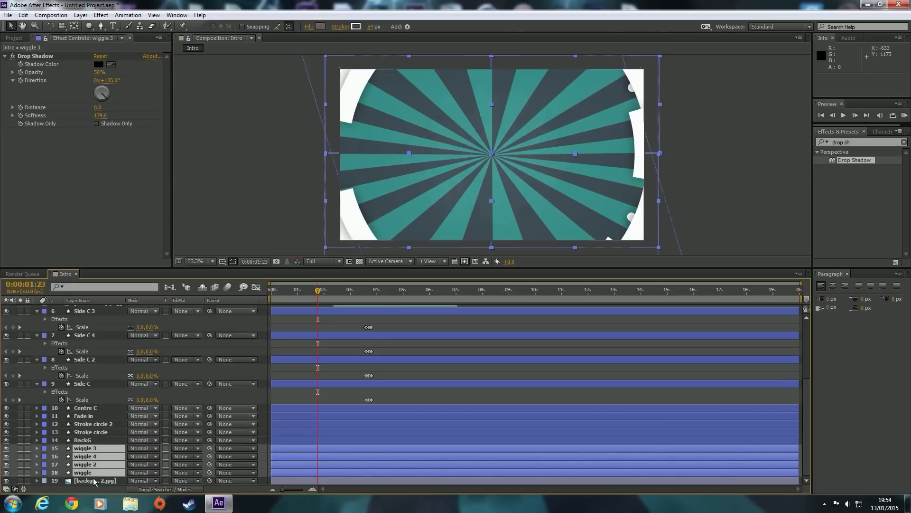
Check the reordered wiggle lines at 0:00:01:25 and return to the composition's start
mouse_move(319, 298)
mouse_down()
mouse_move(264, 292)
mouse_move(320, 295)
mouse_up()
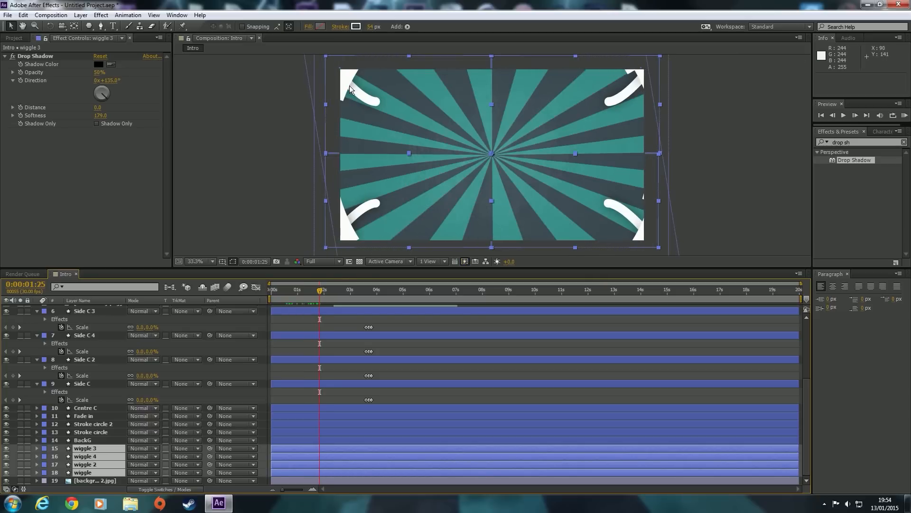
drag(320, 292, 270, 292)
click(245, 179)
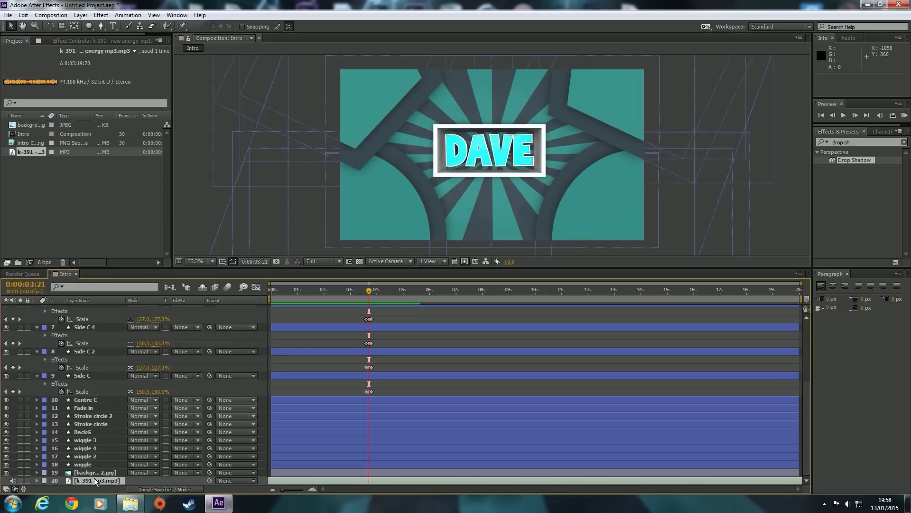
Look up the imported song "k-391 - new energy mp3.mp3" in File Explorer's music folder and return to After Effects
click(131, 503)
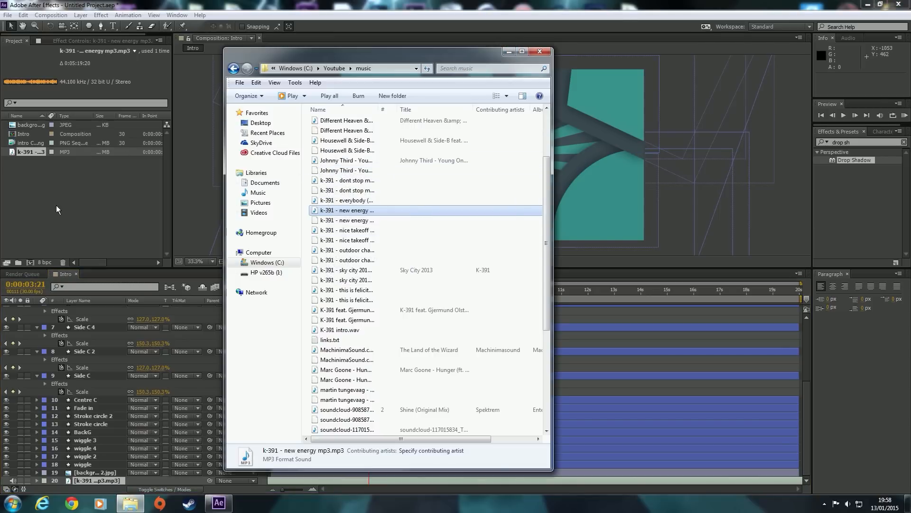
click(511, 51)
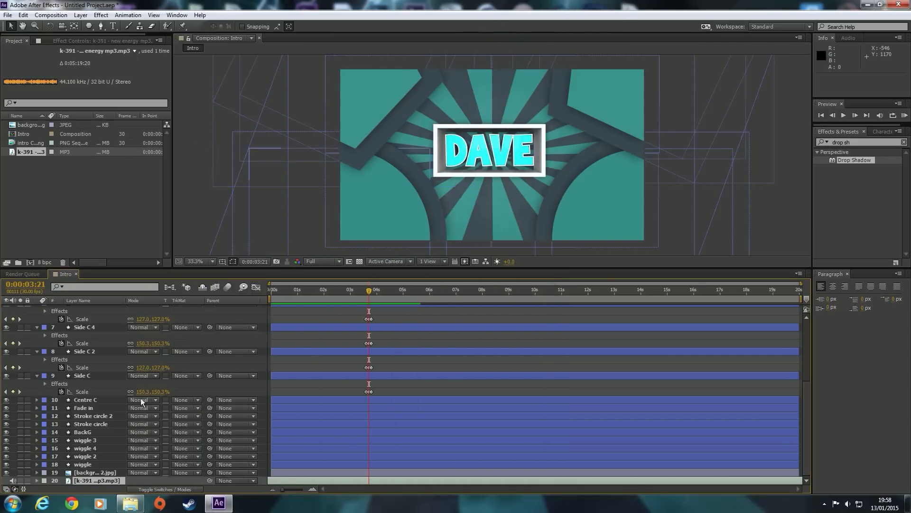
mouse_move(19, 150)
mouse_down()
mouse_move(79, 477)
mouse_move(66, 226)
mouse_move(32, 150)
mouse_up()
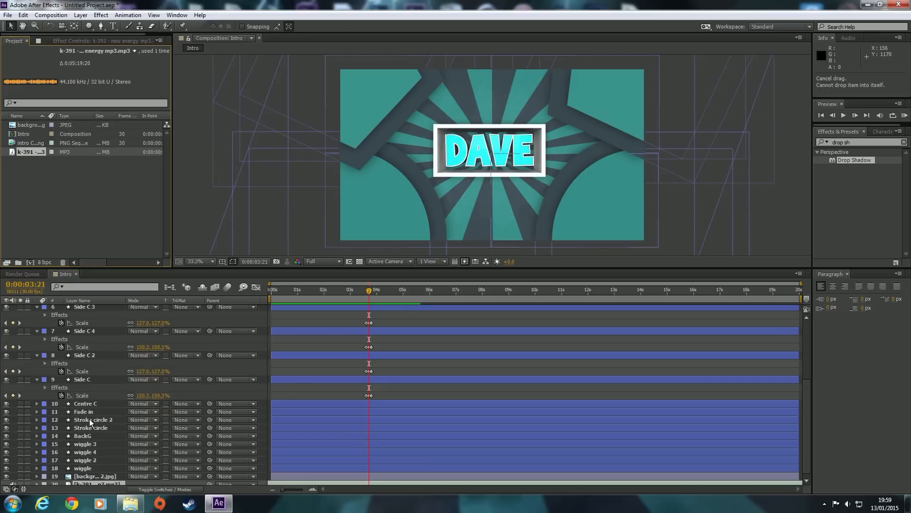
Display the audio waveform of the k-391 music layer and move the current time to 0:00:04:09
scroll(89, 418, down, 1)
click(85, 481)
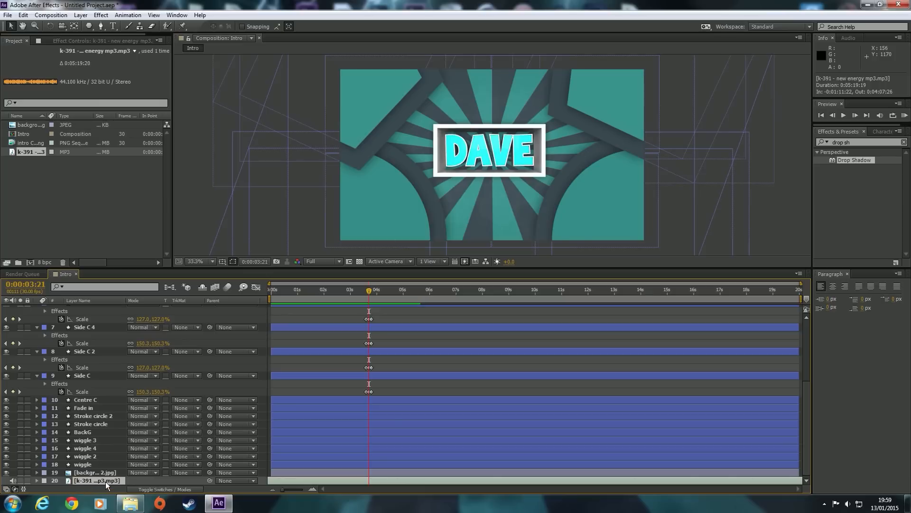
key(l)
key(l)
scroll(245, 456, down, 2)
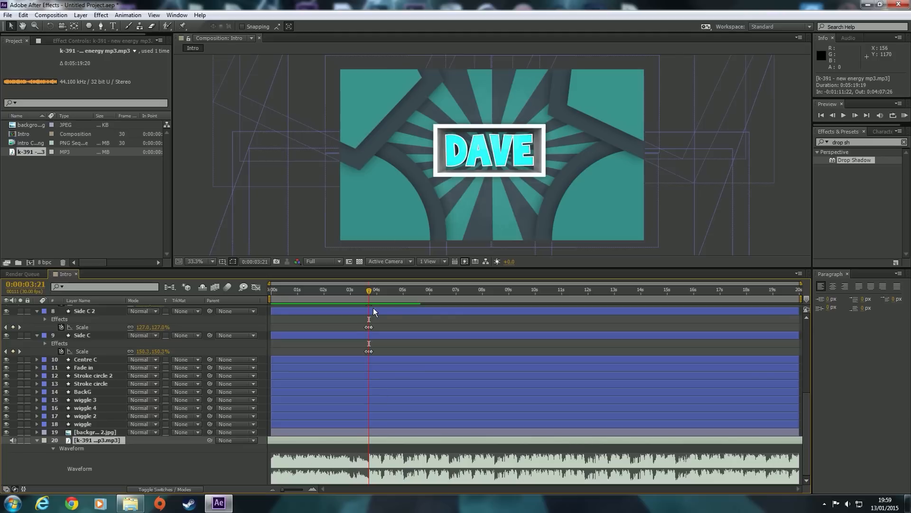
drag(368, 291, 384, 292)
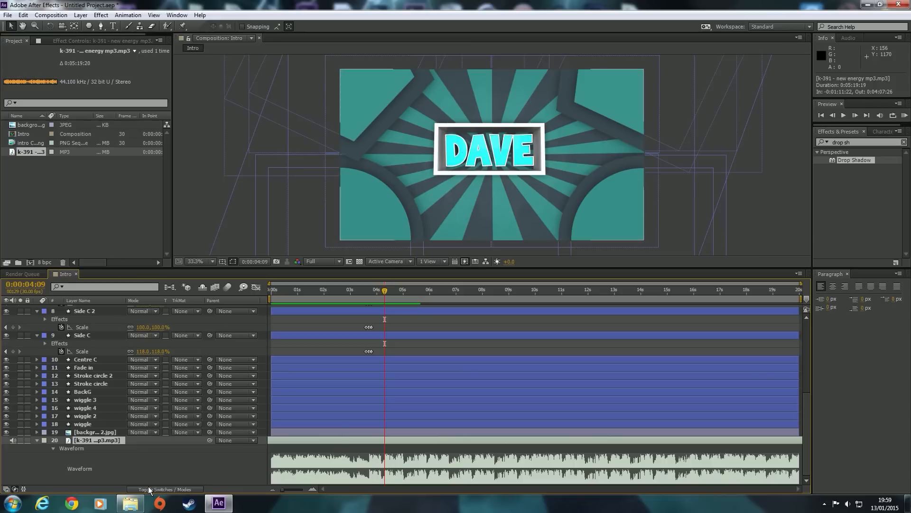
Switch to File Explorer to view the music folder with a wider Name column, and return to After Effects
click(133, 504)
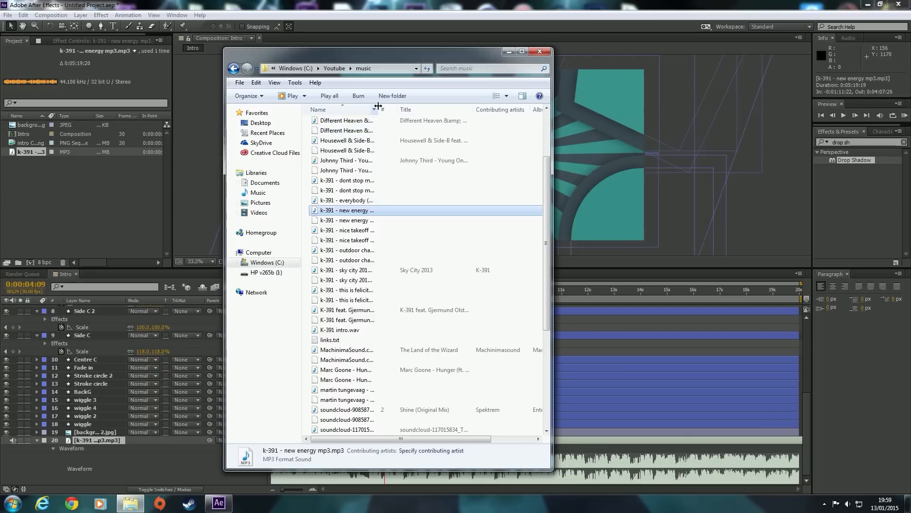
drag(378, 106, 389, 121)
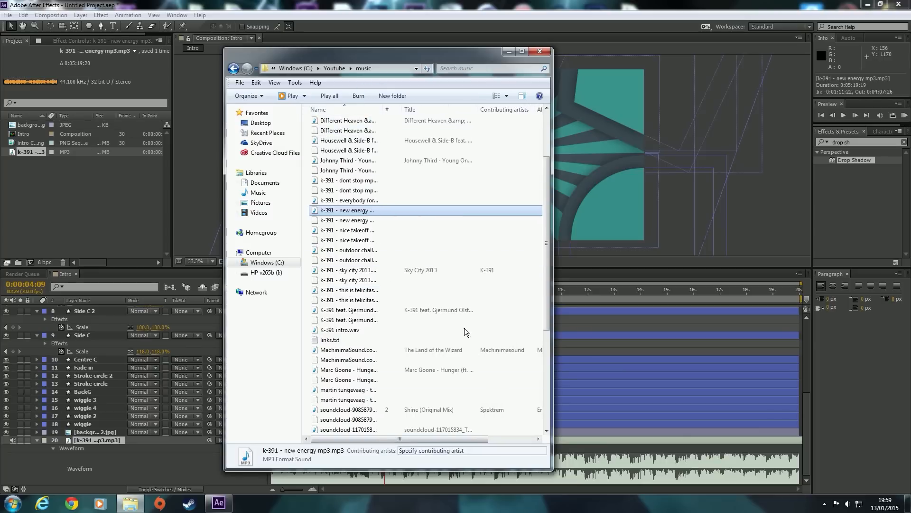
click(509, 51)
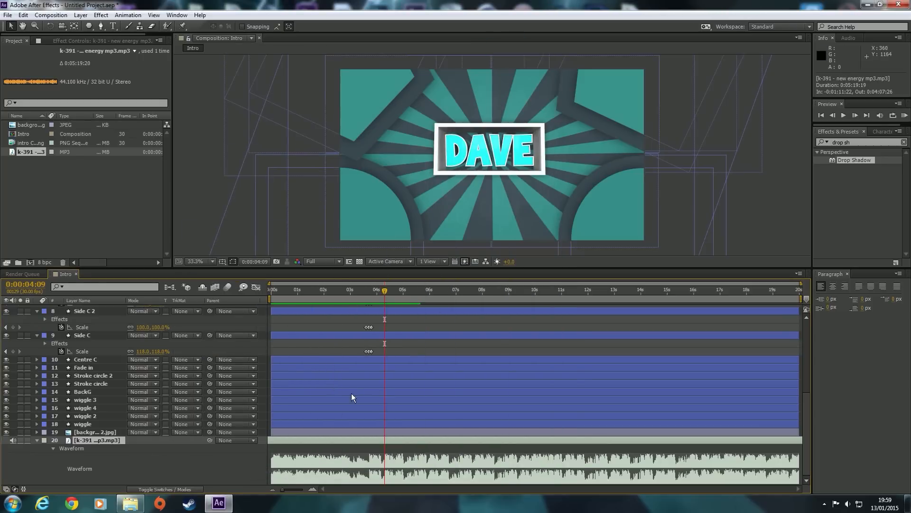
Return to the composition's start, toggle the preview audio and adjust the system volume
drag(383, 292, 256, 274)
click(879, 116)
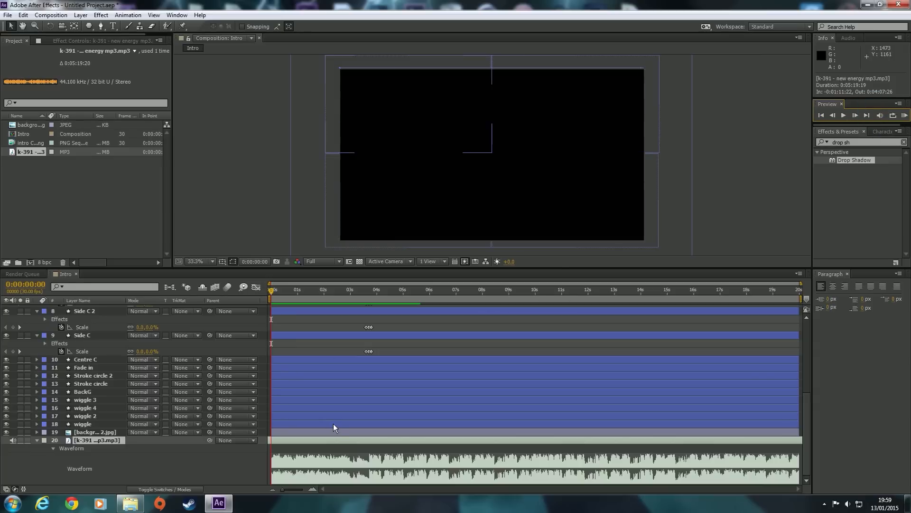
click(849, 504)
drag(848, 430, 848, 428)
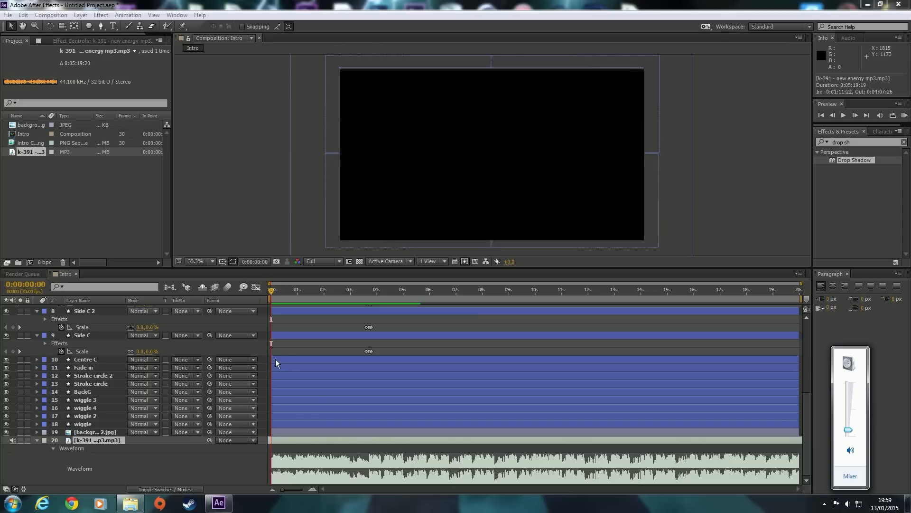
Play a RAM preview of the intro with its music and return the current time to 0:00:00:00
click(905, 116)
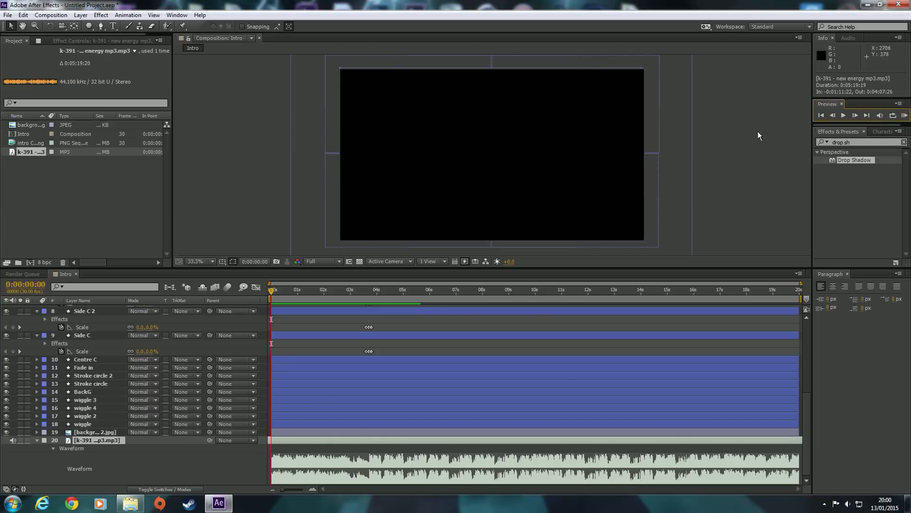
click(738, 134)
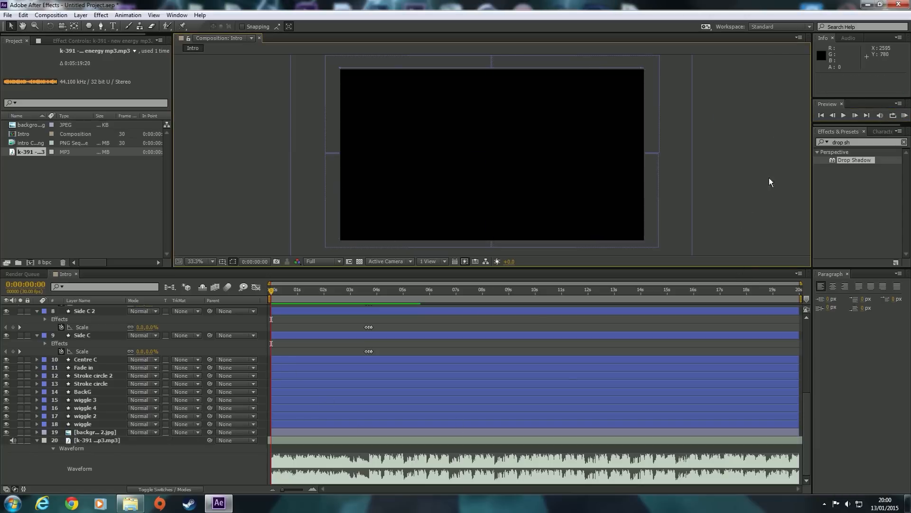
click(905, 115)
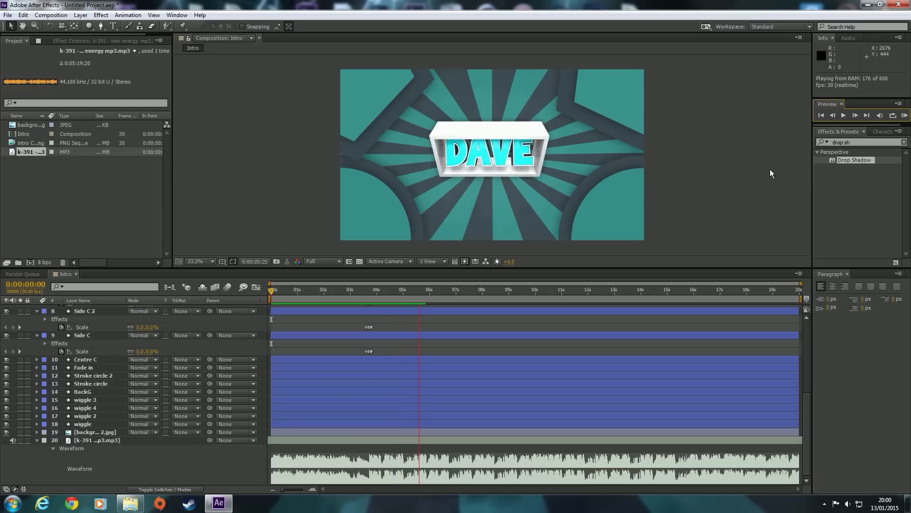
key(space)
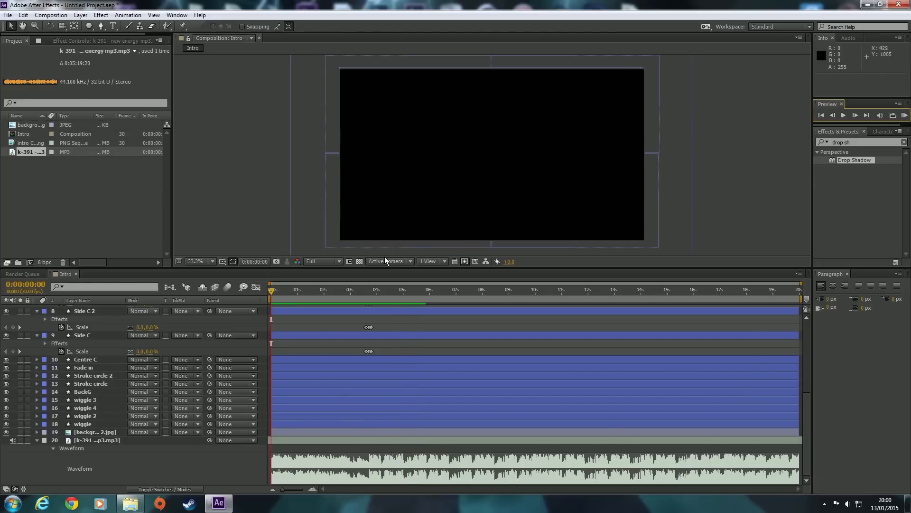
drag(273, 289, 248, 288)
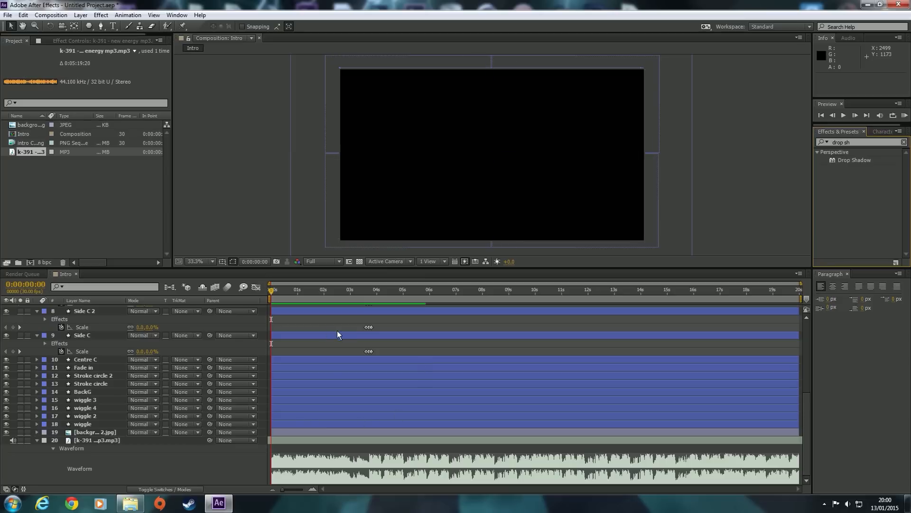
Collapse the music layer's waveform and all expanded Side C and Top poly layers, keeping the current time at 0:00:00:00
click(37, 440)
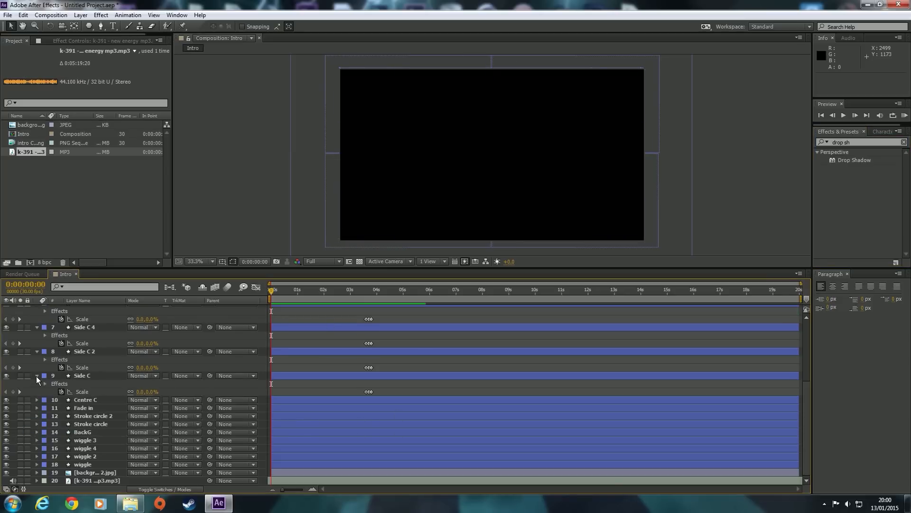
click(37, 375)
click(37, 368)
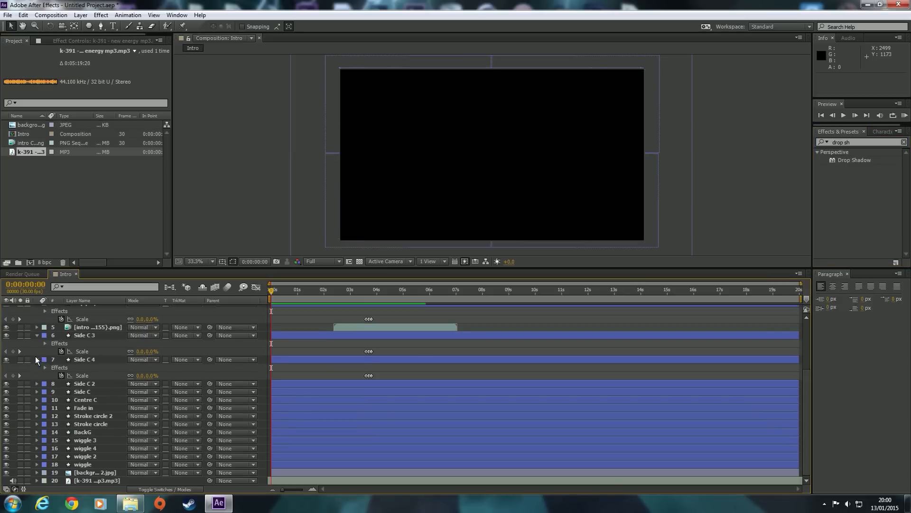
click(37, 358)
click(37, 351)
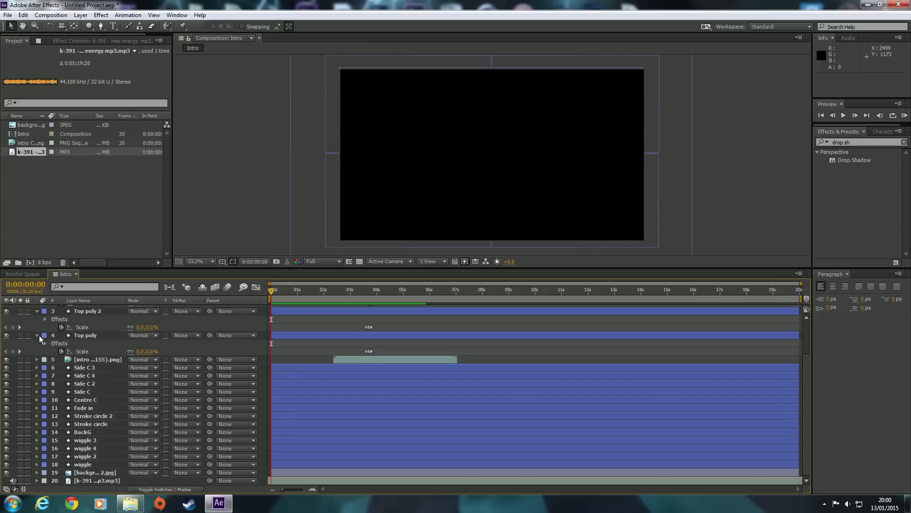
click(37, 327)
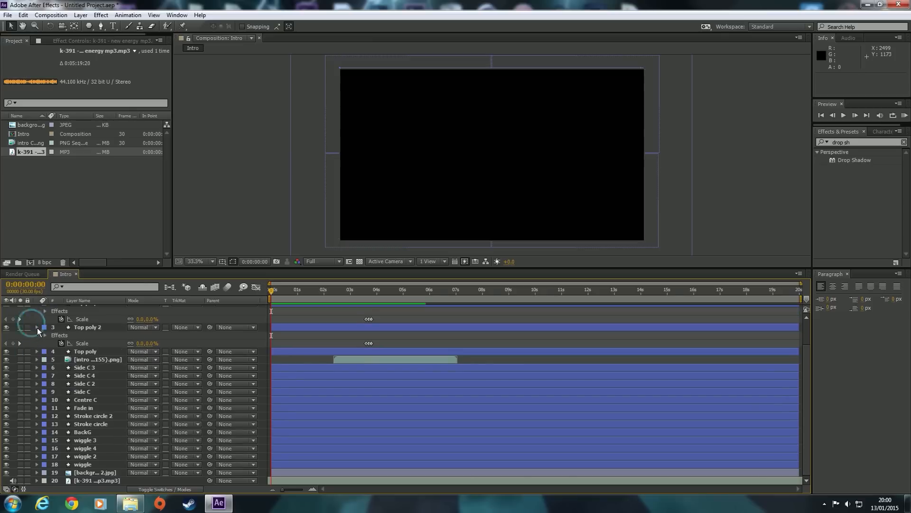
click(37, 320)
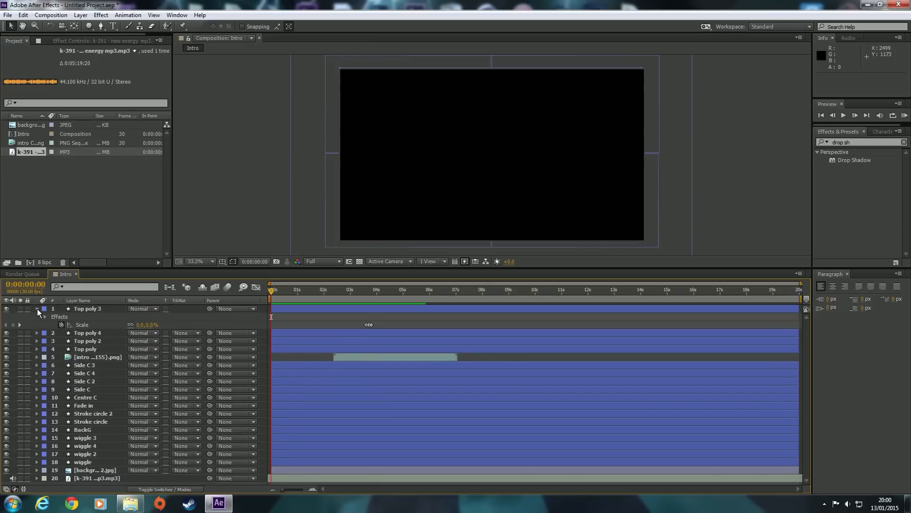
click(37, 309)
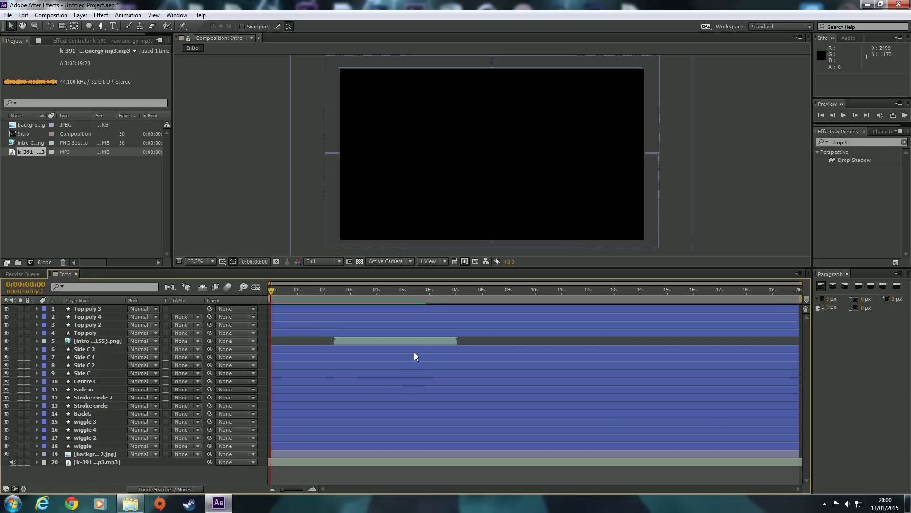
mouse_move(272, 289)
mouse_down()
mouse_move(416, 293)
mouse_move(267, 290)
mouse_up()
drag(269, 292, 264, 274)
Add the Intro composition to the render queue and set its output module to HD
click(50, 15)
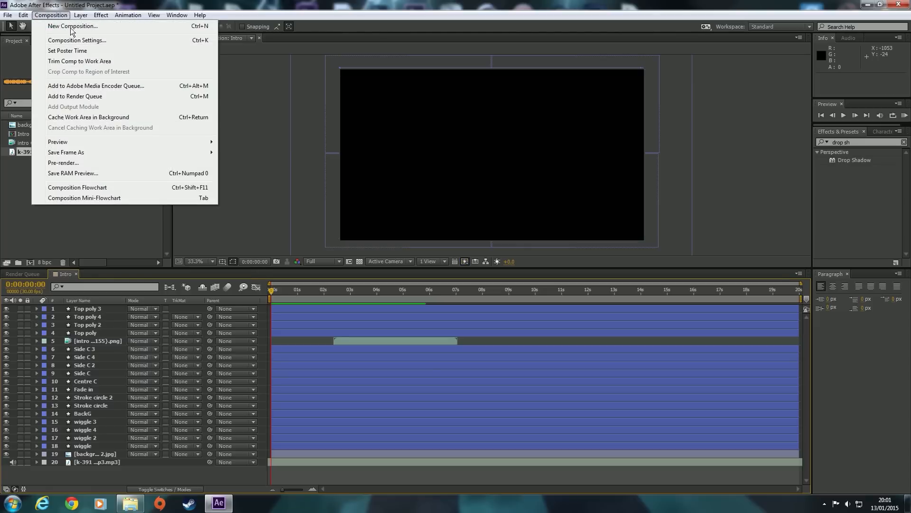
click(62, 97)
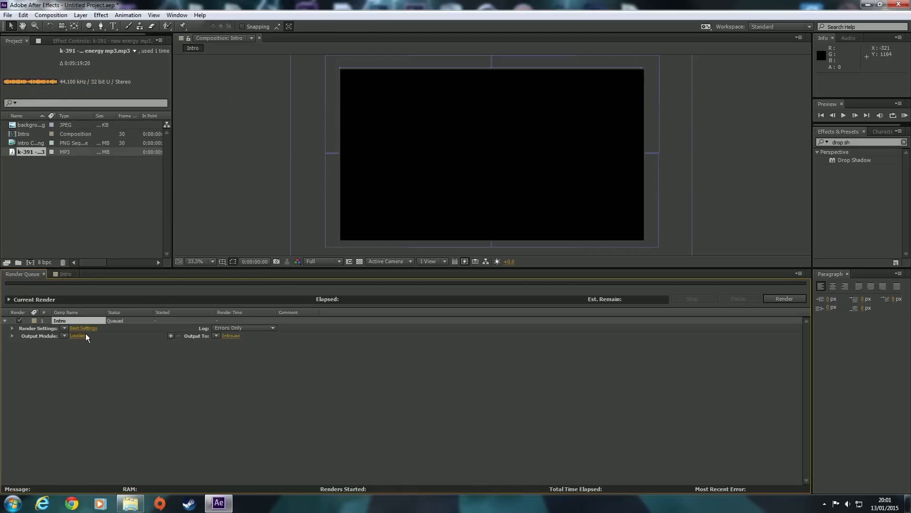
click(64, 336)
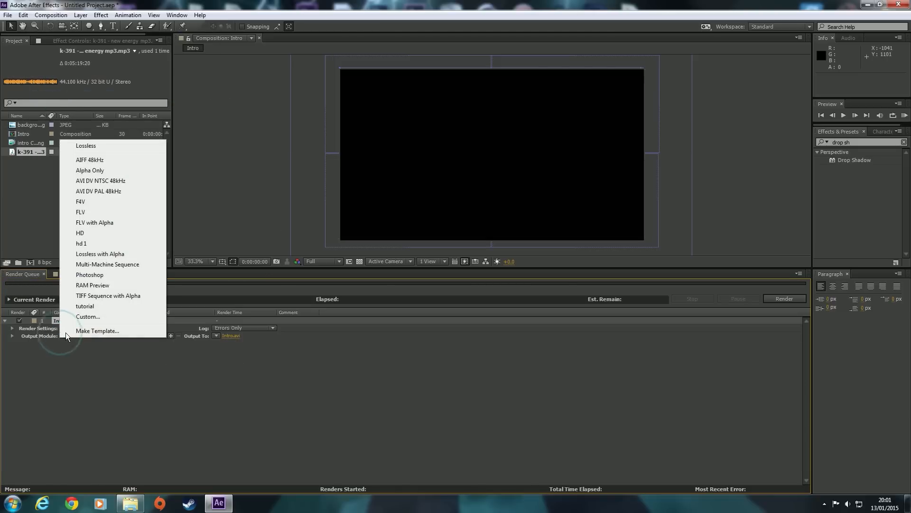
click(81, 234)
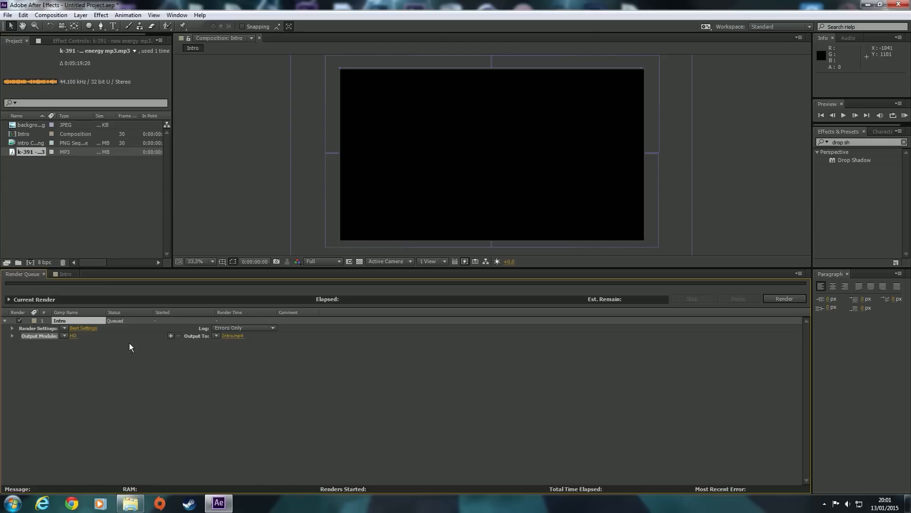
Set the render output to Intro no effect.mp4 on the Desktop and render the Intro composition
click(230, 335)
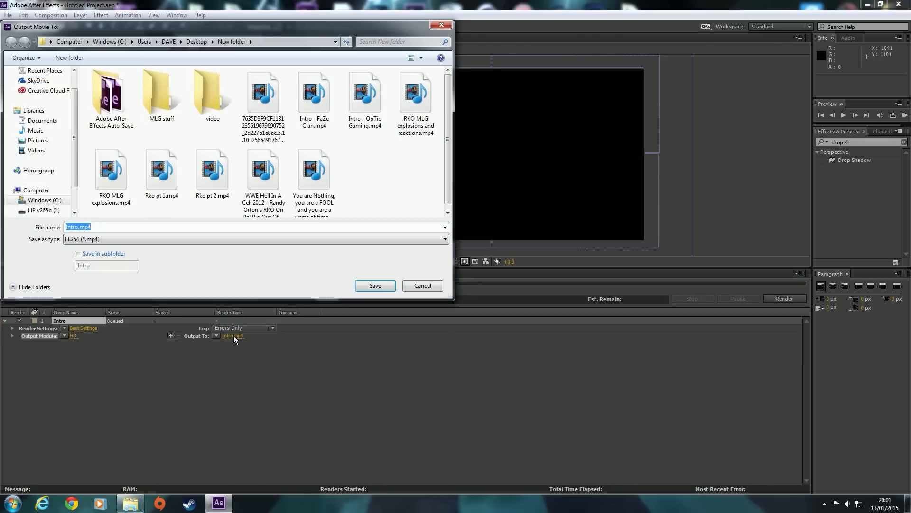
mouse_move(75, 101)
mouse_down()
mouse_move(75, 122)
mouse_move(76, 87)
mouse_up()
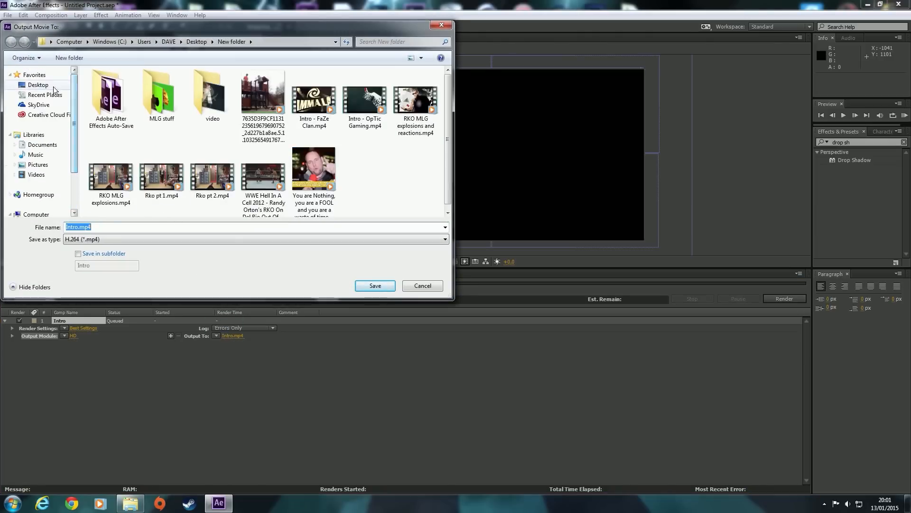
click(55, 85)
click(76, 225)
click(77, 225)
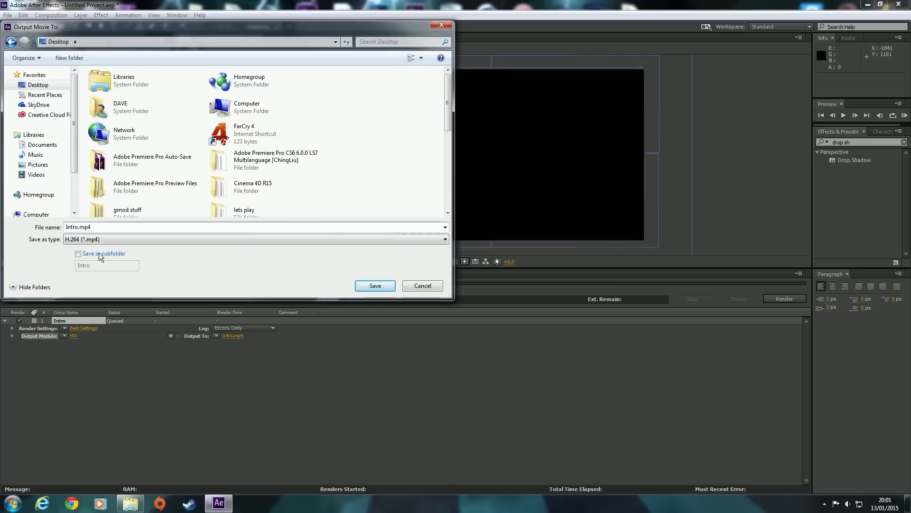
text(no ef)
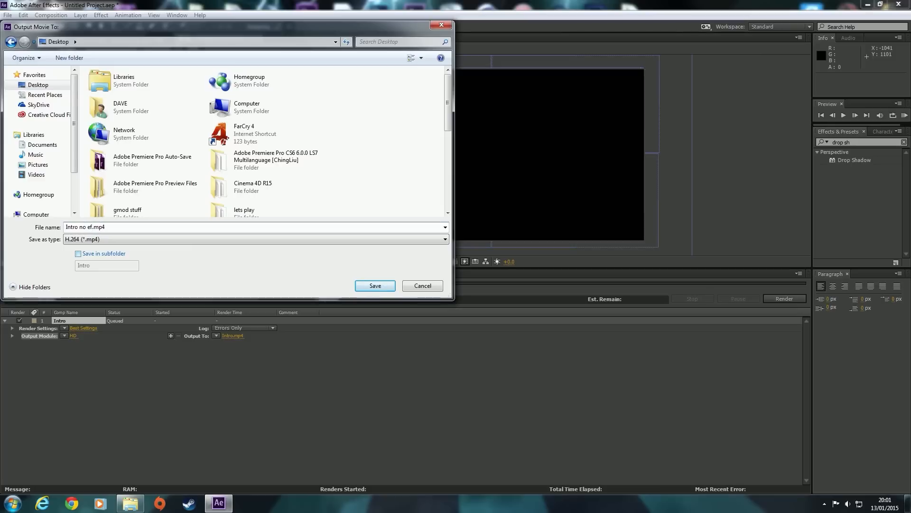
key(BackSpace)
key(BackSpace)
text(AE)
text(e)
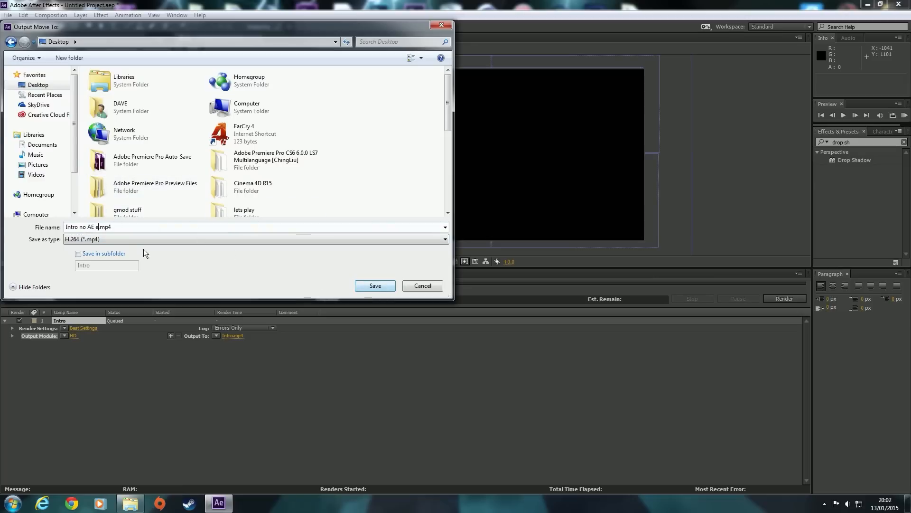
key(BackSpace)
key(BackSpace)
text(effect)
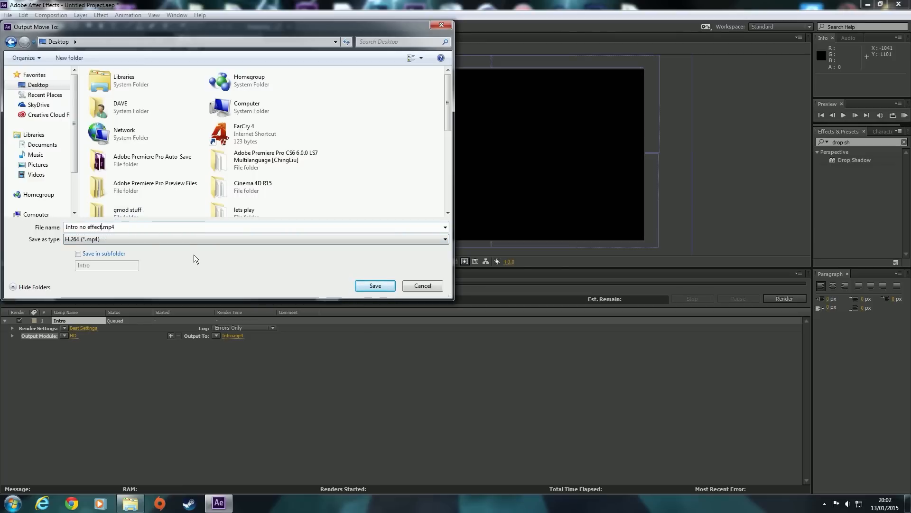
click(375, 285)
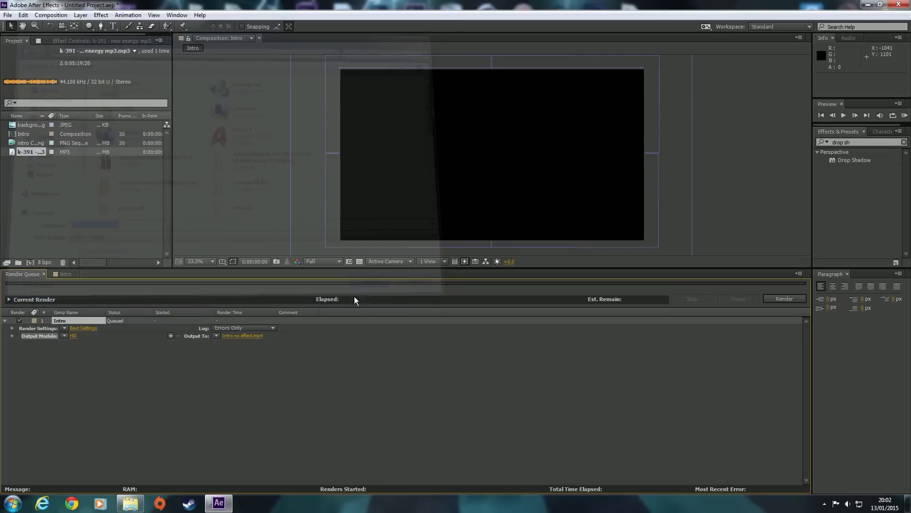
click(785, 298)
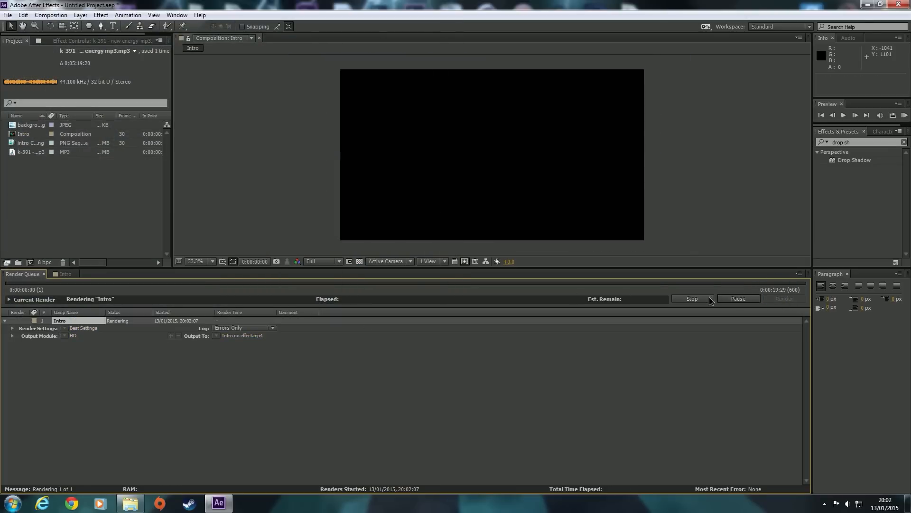
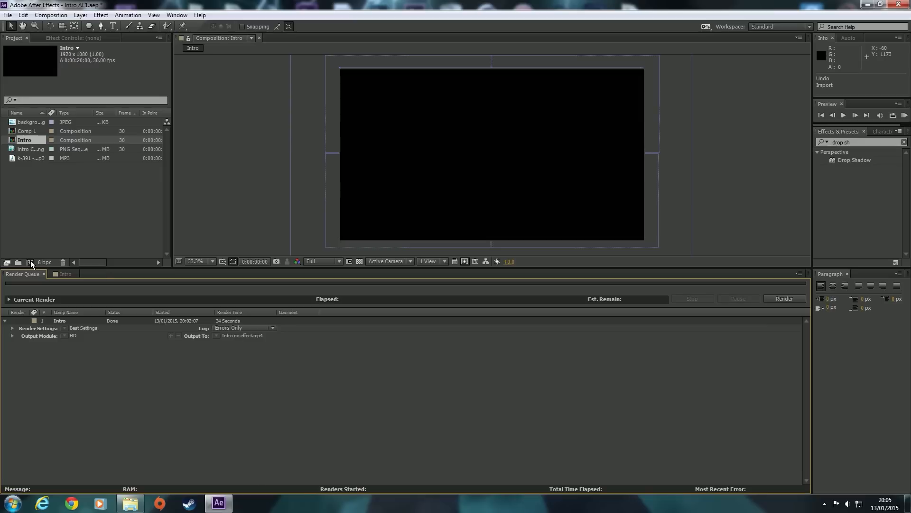
Open Comp 1, switch to the desktop, play the rendered Intro no effect.mp4 and close the player
double_click(23, 130)
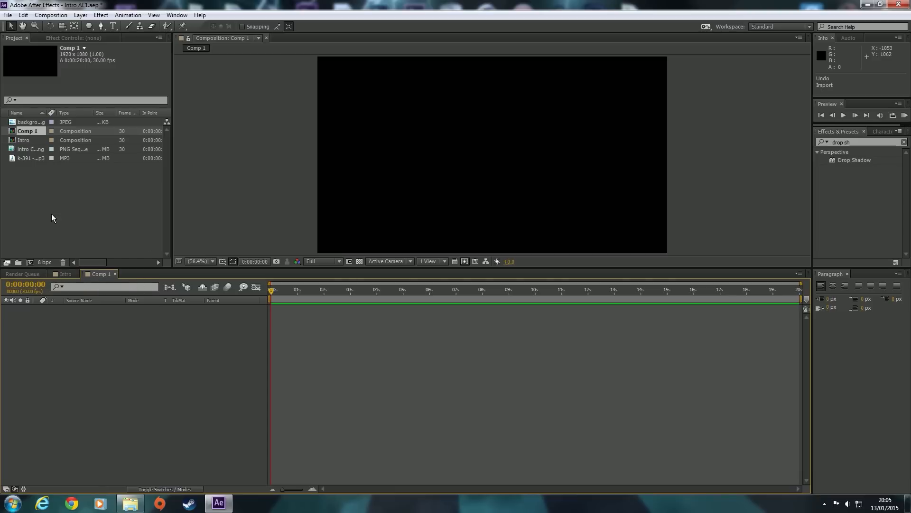
click(867, 4)
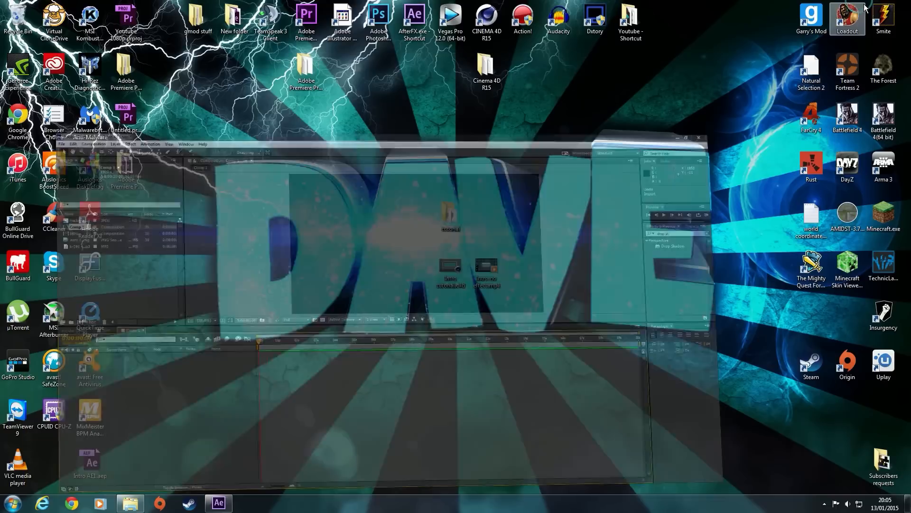
double_click(492, 266)
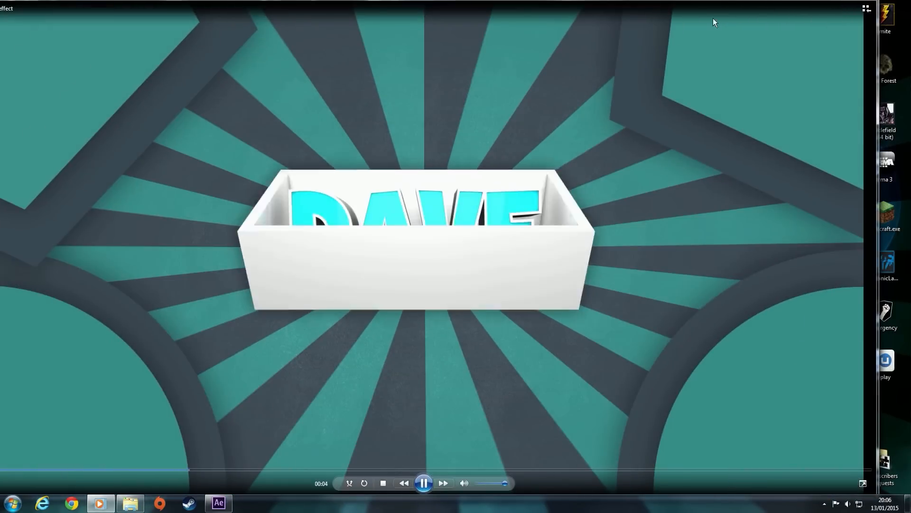
drag(598, 0, 556, 73)
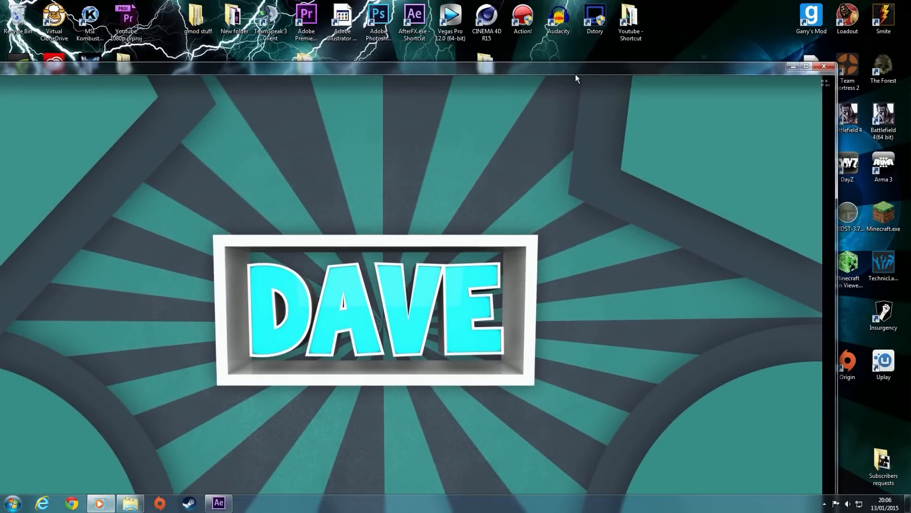
click(825, 66)
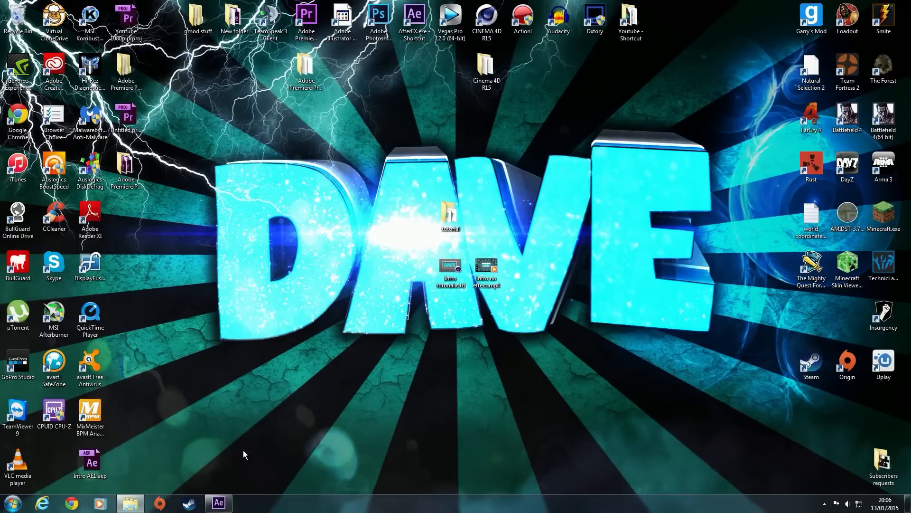
Bring Intro no effect.mp4 from the desktop into Comp 1 in After Effects and enable time remapping on it at 0:00:06:29
drag(487, 274, 143, 331)
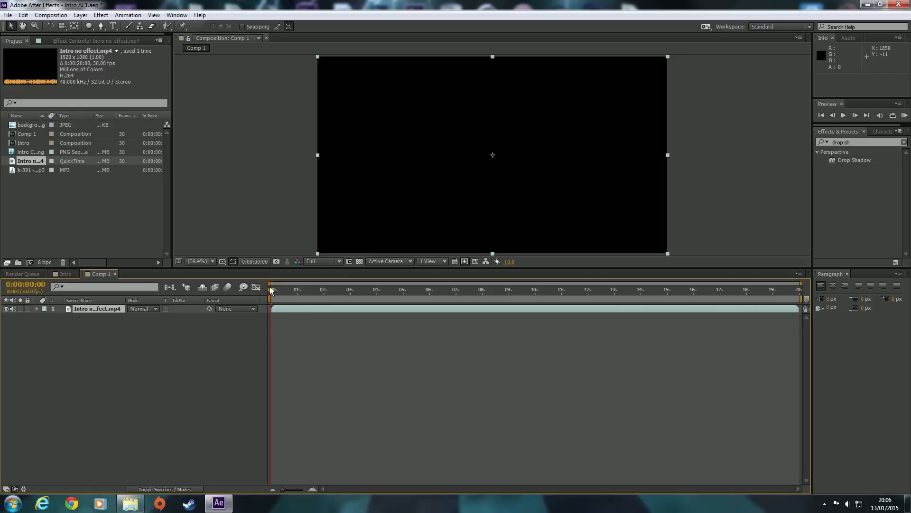
drag(285, 289, 455, 292)
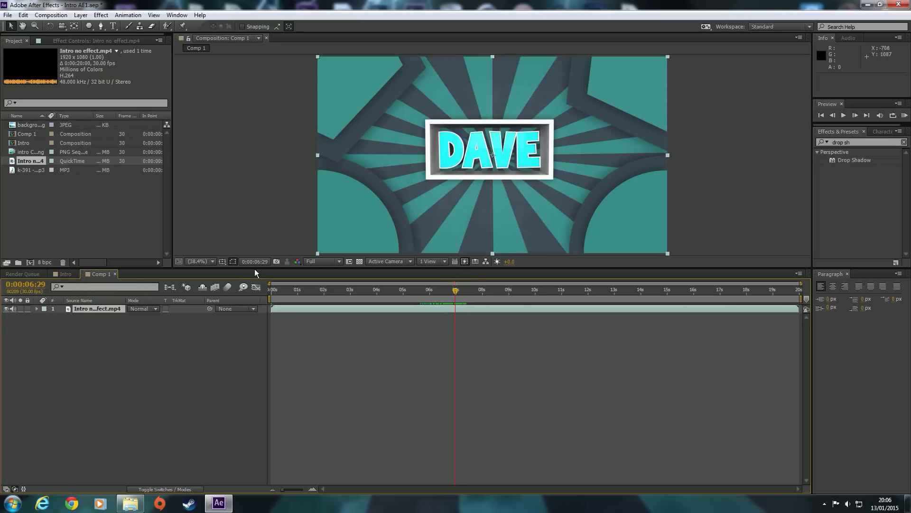
right_click(110, 311)
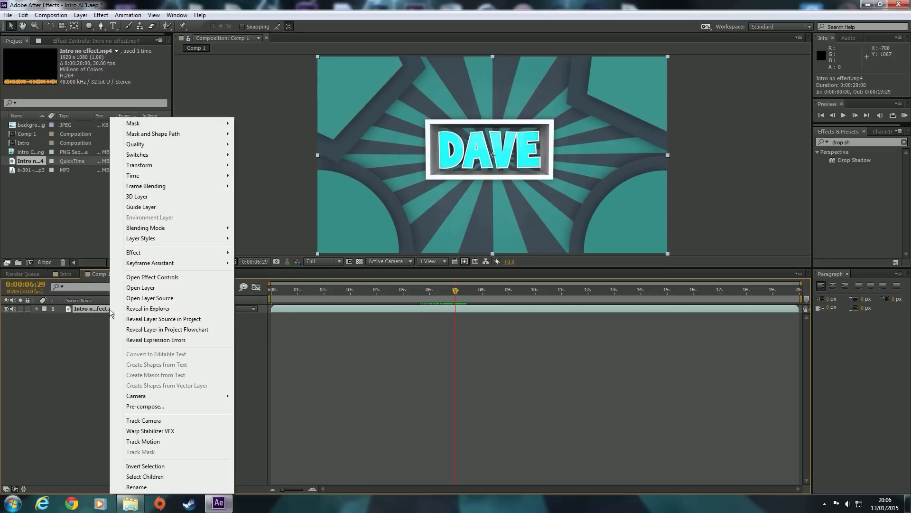
mouse_move(158, 176)
click(262, 175)
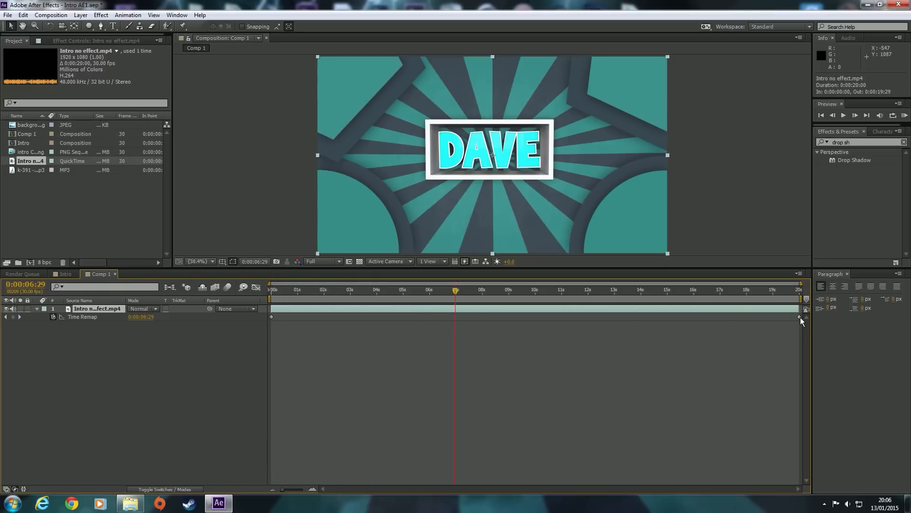
Add Time Remap keyframes at 0:00:06:29 and 0:00:07:00, and move the second one to 0:00:19:25 to hold the frame
click(12, 317)
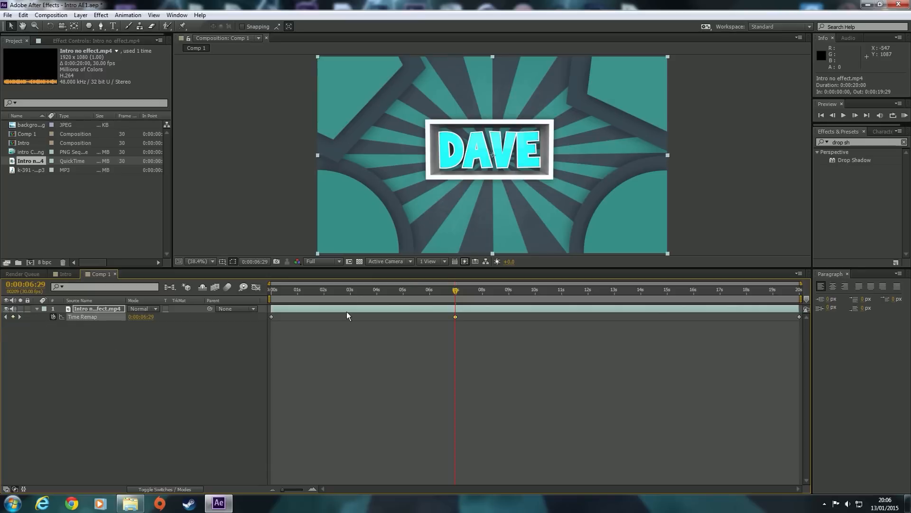
mouse_move(455, 289)
mouse_down()
mouse_move(479, 291)
mouse_move(458, 296)
mouse_up()
click(855, 115)
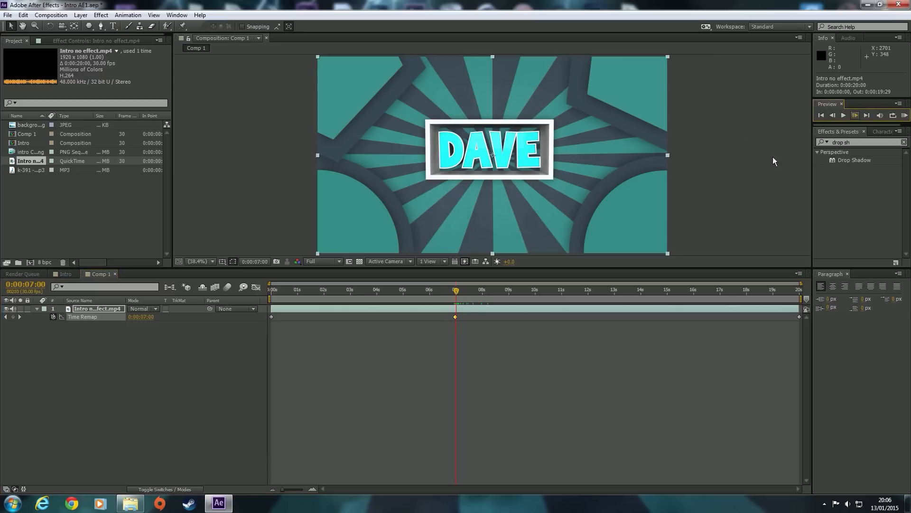
click(13, 317)
drag(456, 316, 469, 317)
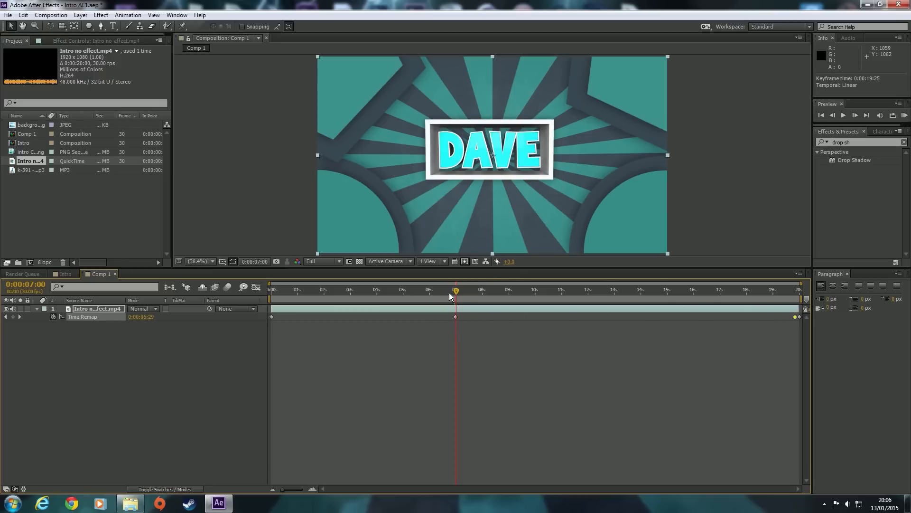
Scrub through the held frame and end Comp 1's work area at 0:00:10:01
mouse_move(447, 290)
mouse_down()
mouse_move(272, 285)
mouse_move(457, 285)
mouse_up()
drag(592, 281, 666, 288)
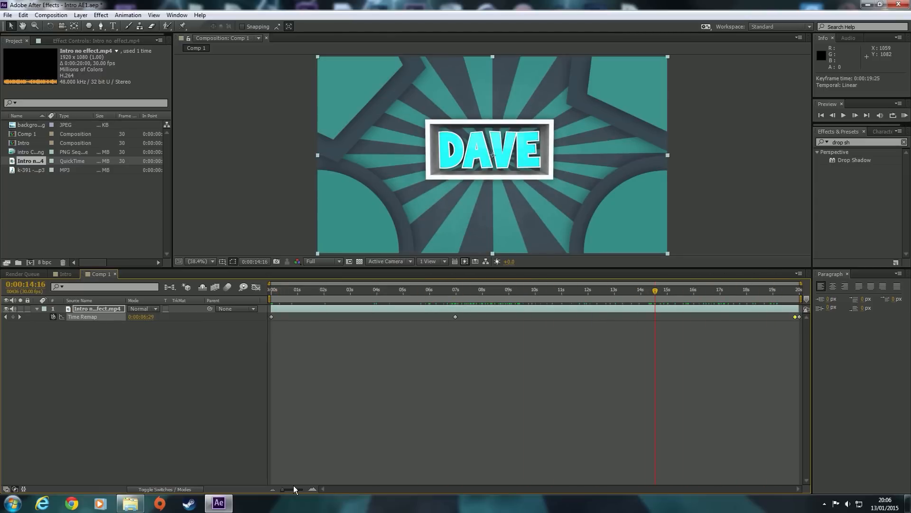
mouse_move(284, 488)
mouse_down()
mouse_move(292, 487)
mouse_move(279, 487)
mouse_up()
click(489, 291)
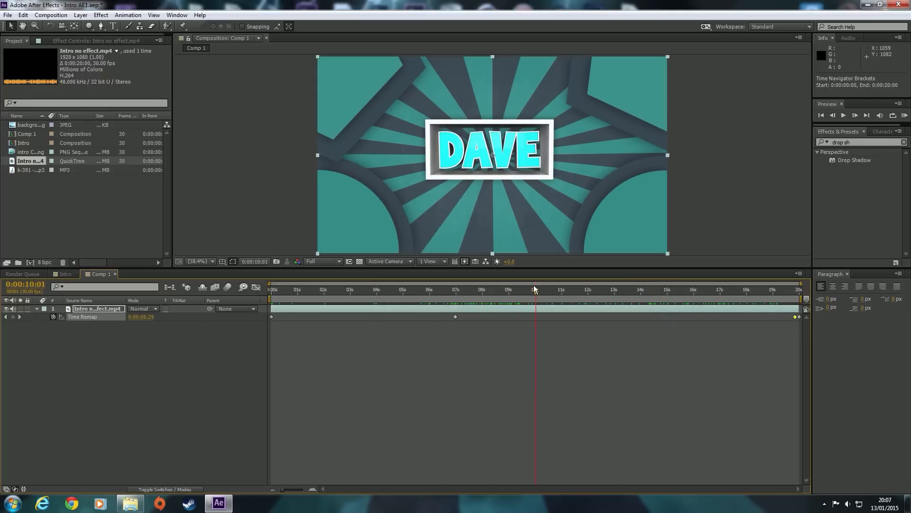
key(n)
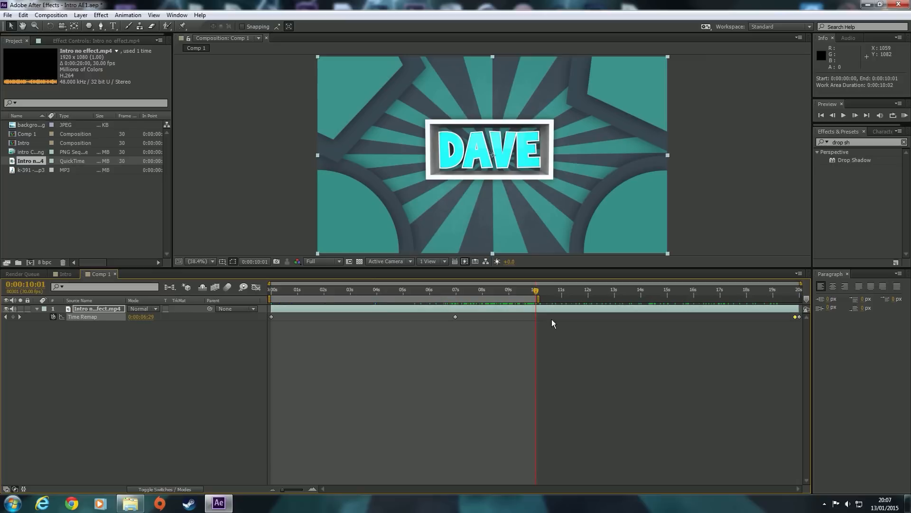
click(442, 291)
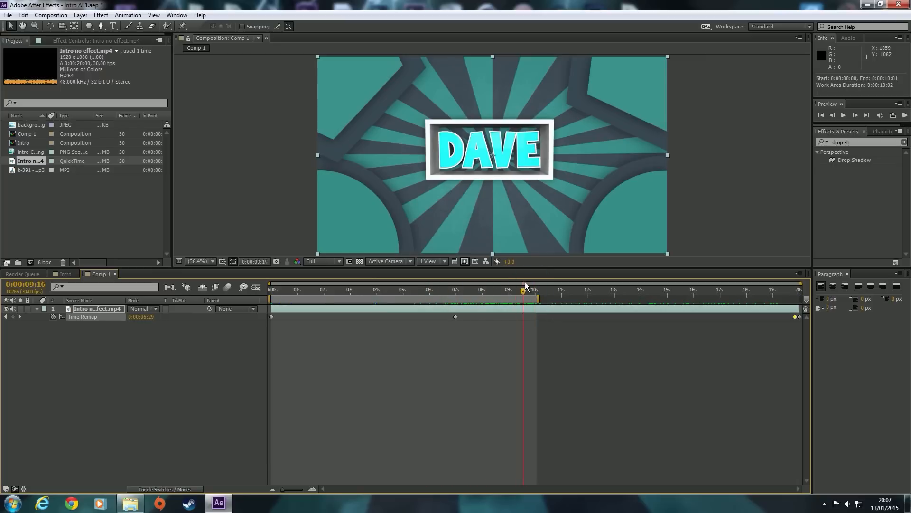
Reveal the audio waveform of the Intro no effect.mp4 layer and scrub along its opening seconds, returning to 0:00:00:00
key(Home)
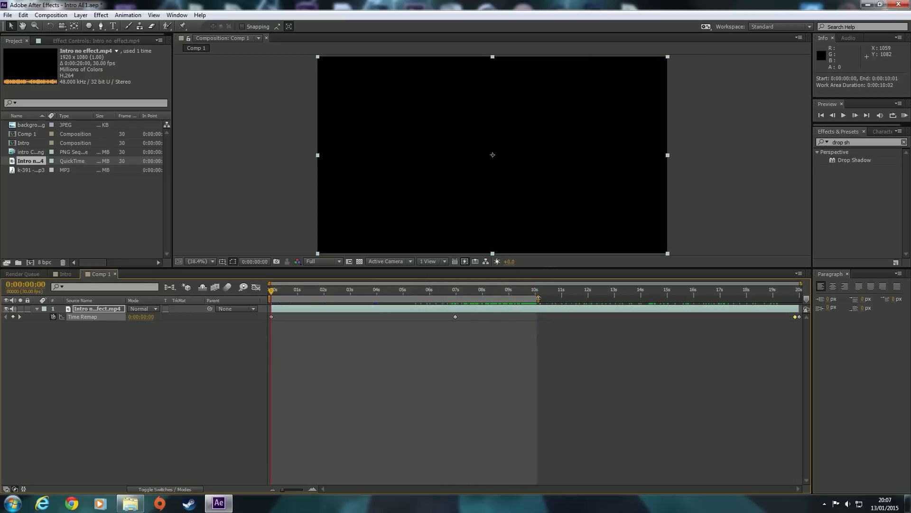
click(276, 291)
drag(277, 291, 240, 294)
click(87, 309)
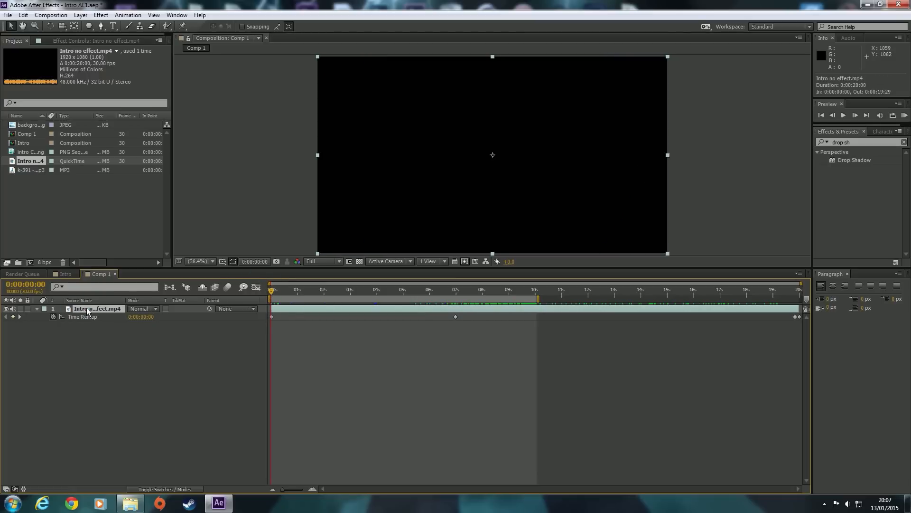
click(37, 309)
click(37, 309)
click(45, 333)
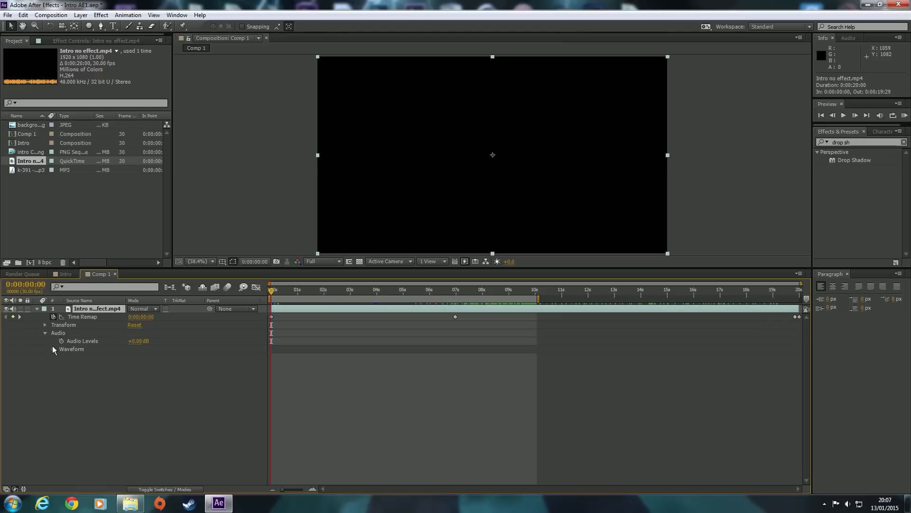
click(52, 349)
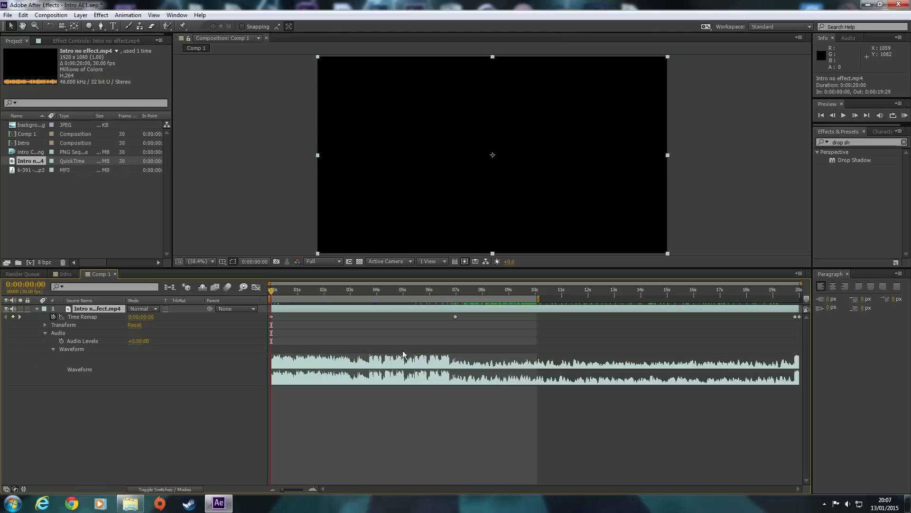
drag(272, 293, 371, 306)
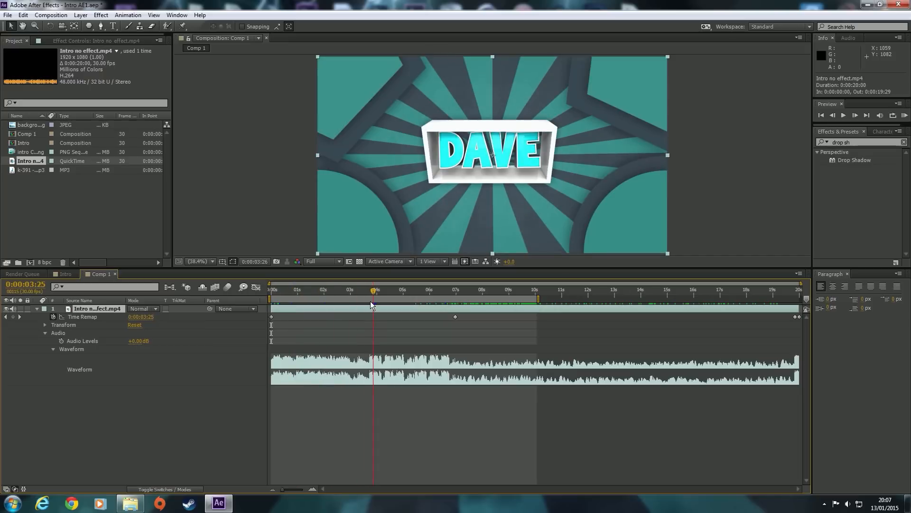
key(Home)
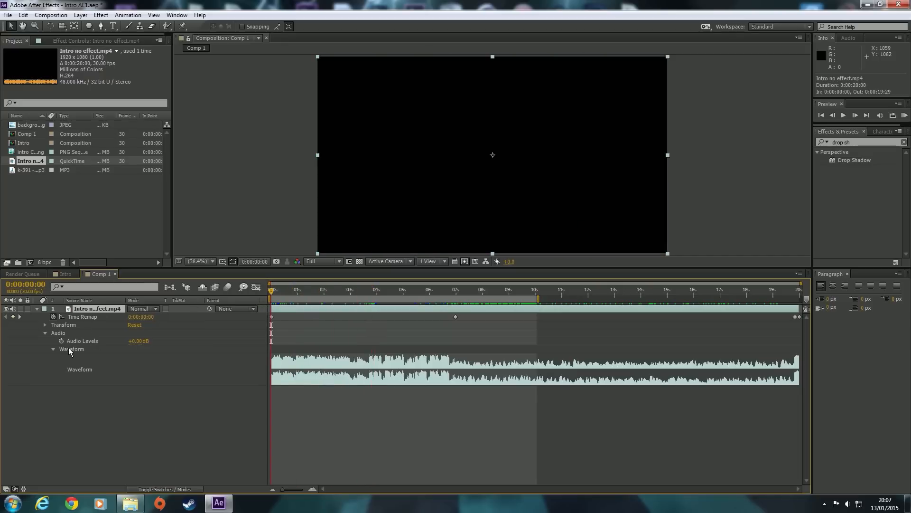
Fade the clip's audio in with Audio Levels keyframes of -48 dB at 0:00:00:00 and 0 dB at 0:00:00:11
drag(273, 291, 284, 292)
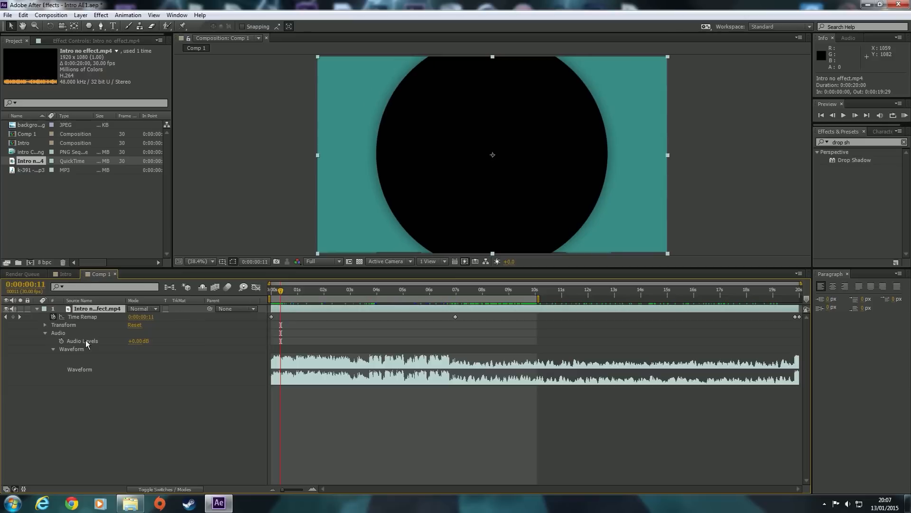
click(62, 341)
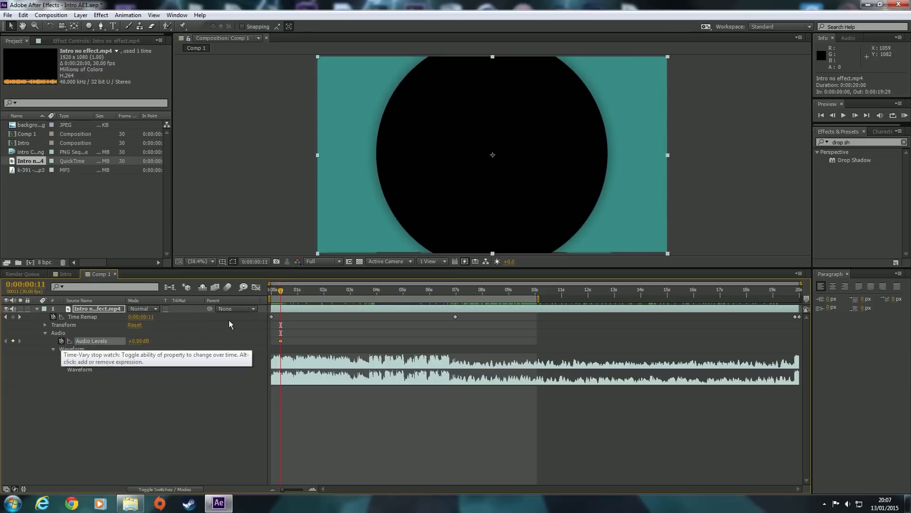
drag(280, 291, 269, 292)
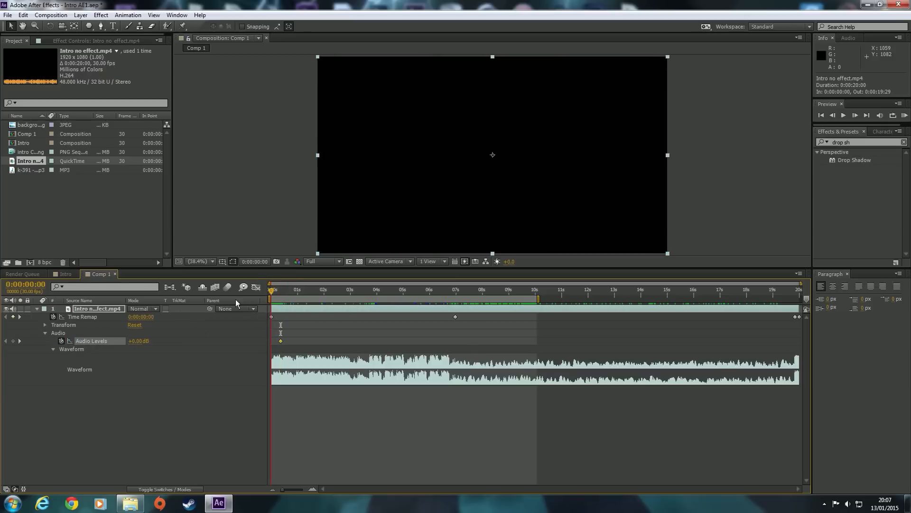
click(140, 341)
text(-48)
key(Return)
Fade the audio out with Audio Levels keyframes of 0 dB at 0:00:09:14 and -48 dB at 0:00:10:00, ending the work area there
drag(272, 293, 530, 282)
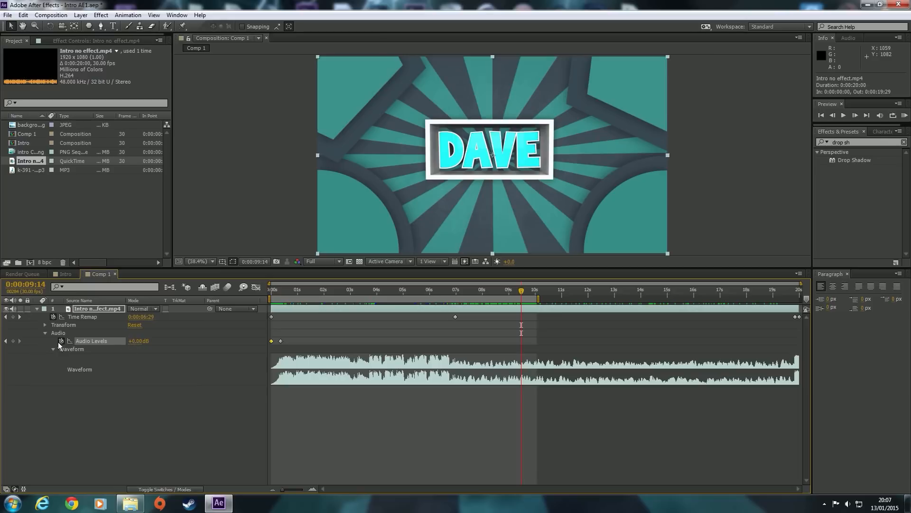
click(13, 341)
drag(521, 292, 533, 290)
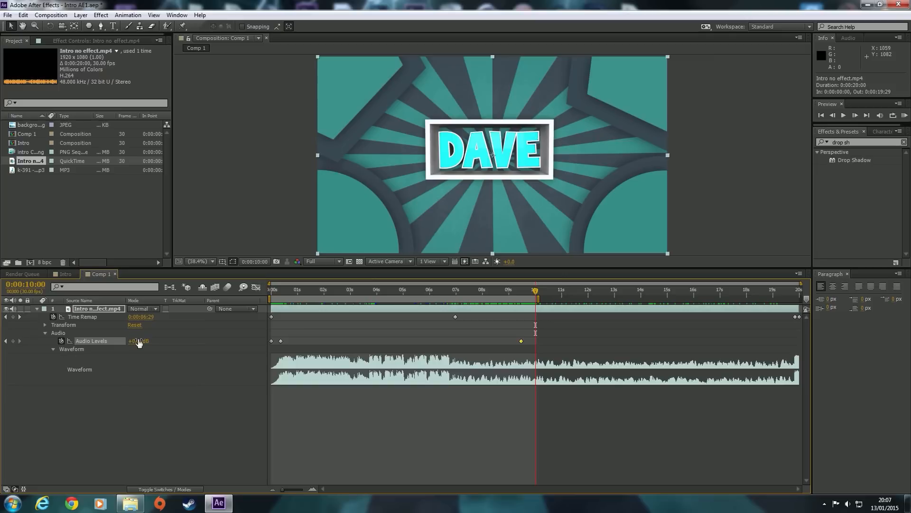
drag(139, 341, 2, 308)
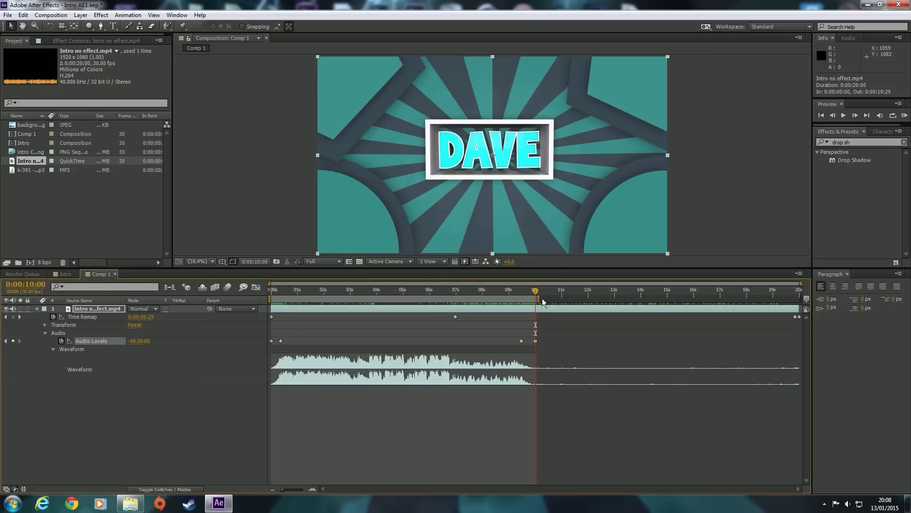
key(n)
drag(536, 293, 241, 274)
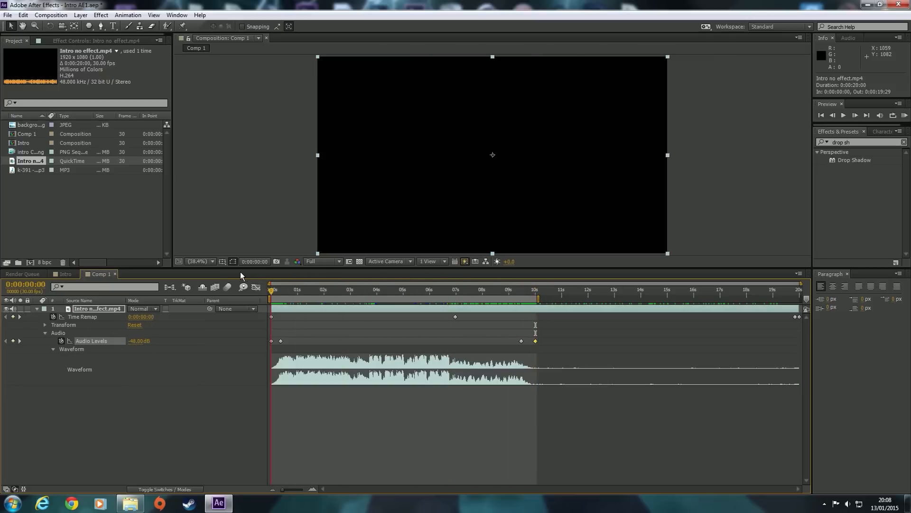
click(37, 308)
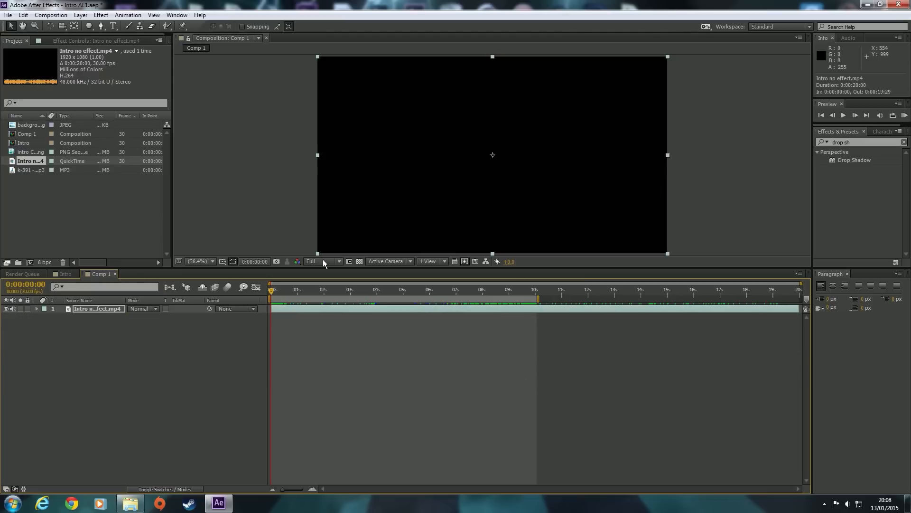
Add an adjustment layer above the clip in Comp 1 and name it SP
right_click(82, 346)
mouse_move(110, 355)
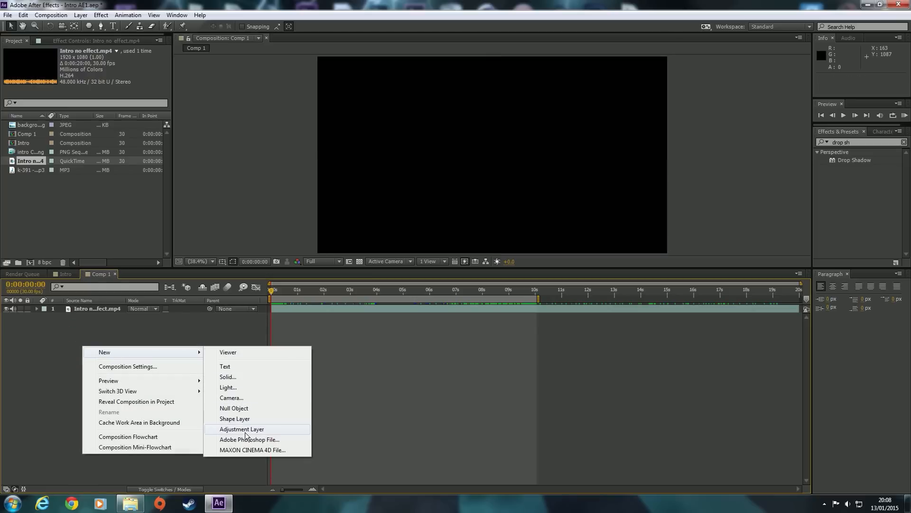
click(245, 430)
key(Return)
key(BackSpace)
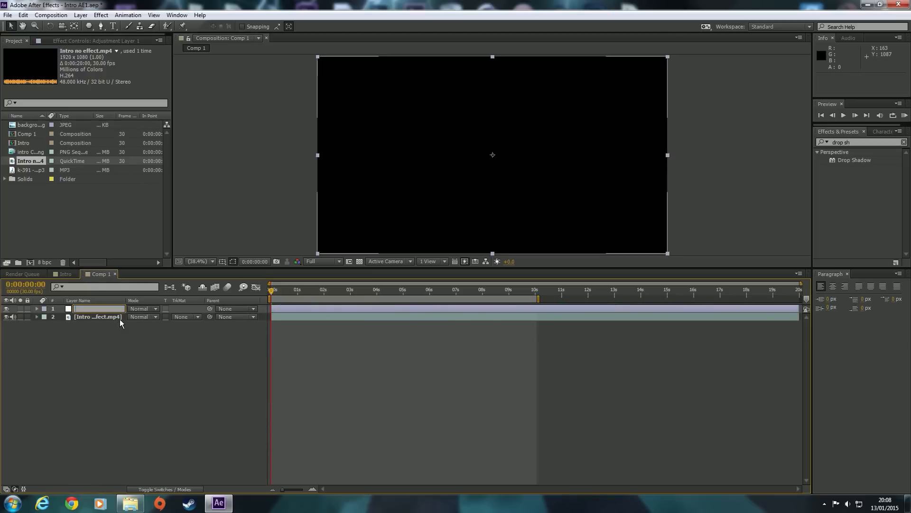
text(SP)
key(Return)
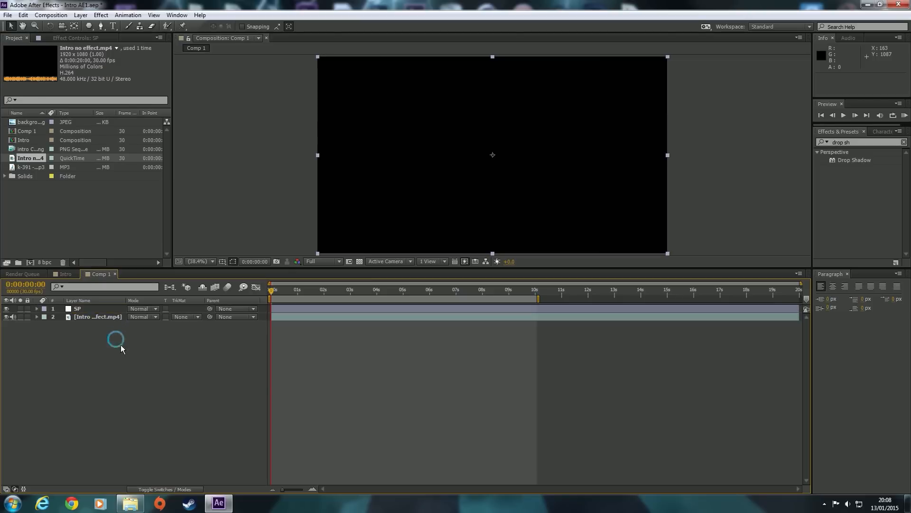
Find the SyncronizerV3 custom preset with the search "sy" and apply it to the SP adjustment layer
click(860, 143)
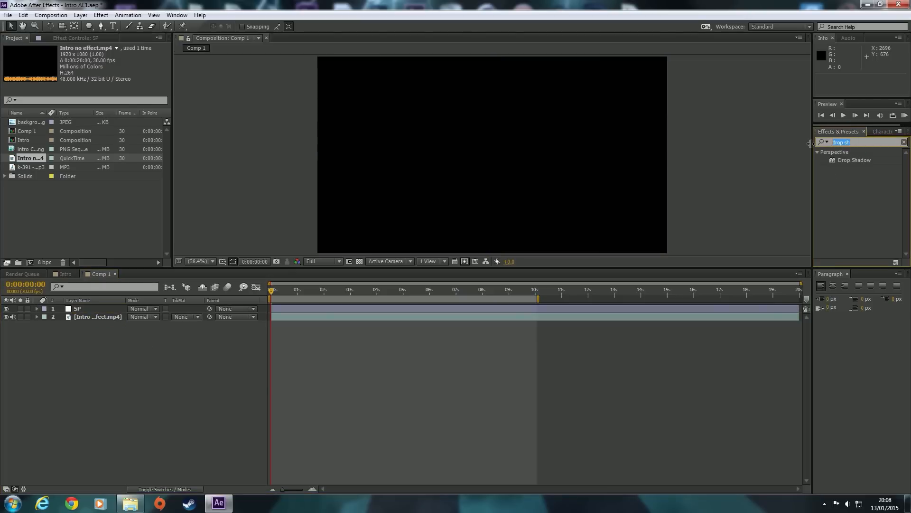
key(BackSpace)
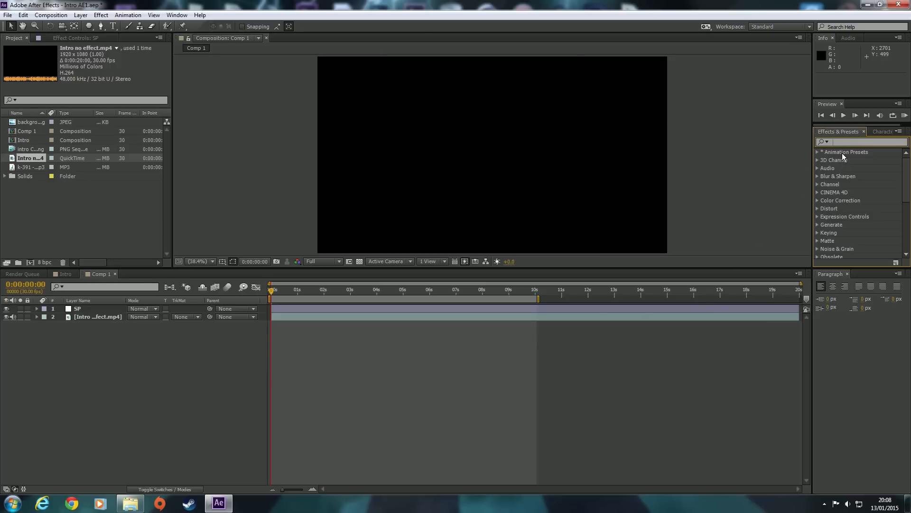
text(sy)
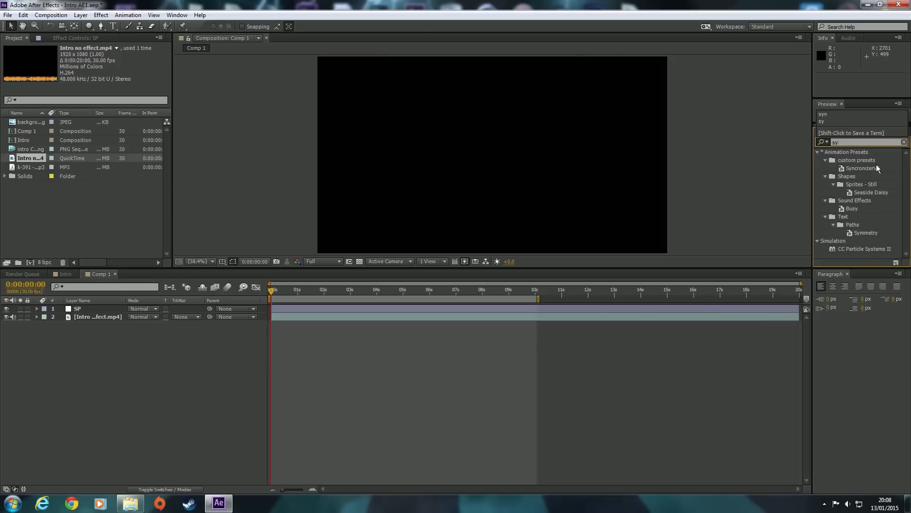
mouse_move(863, 166)
mouse_down()
mouse_move(772, 161)
mouse_move(670, 202)
mouse_move(861, 165)
mouse_up()
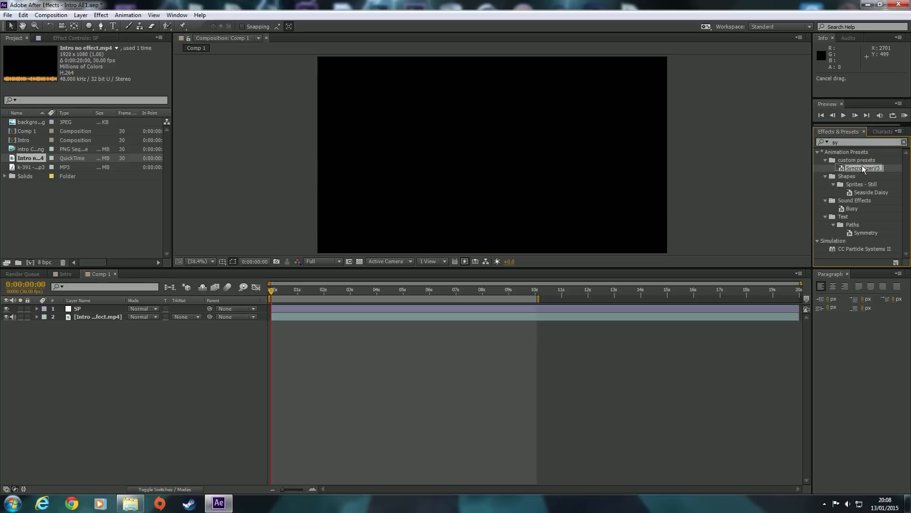
drag(841, 179, 151, 308)
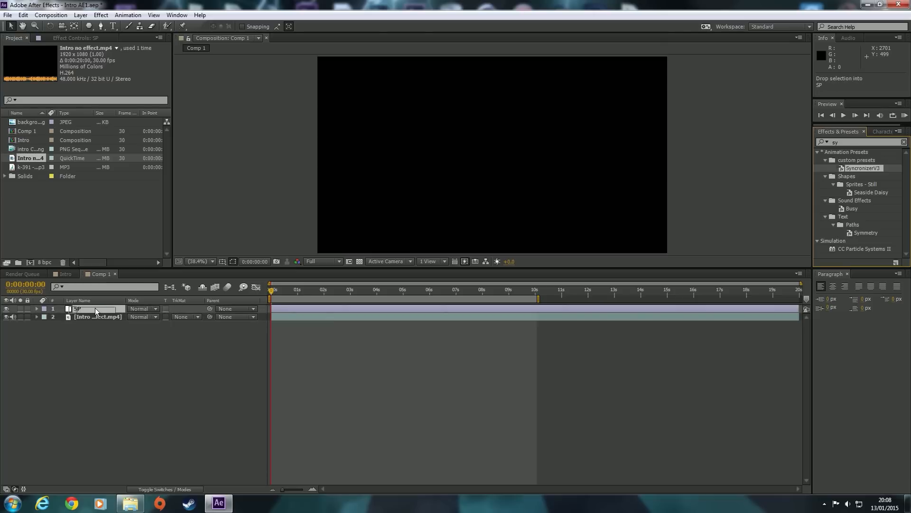
drag(95, 308, 93, 148)
drag(53, 79, 87, 306)
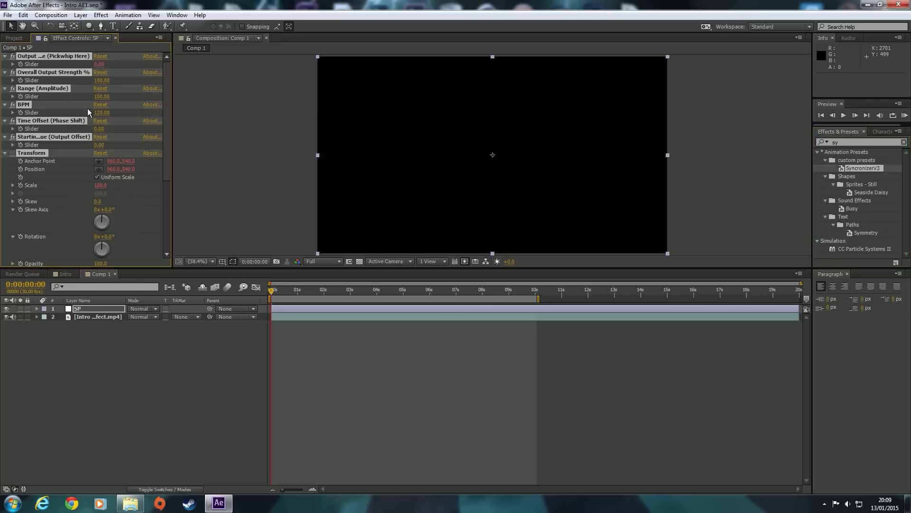
click(139, 242)
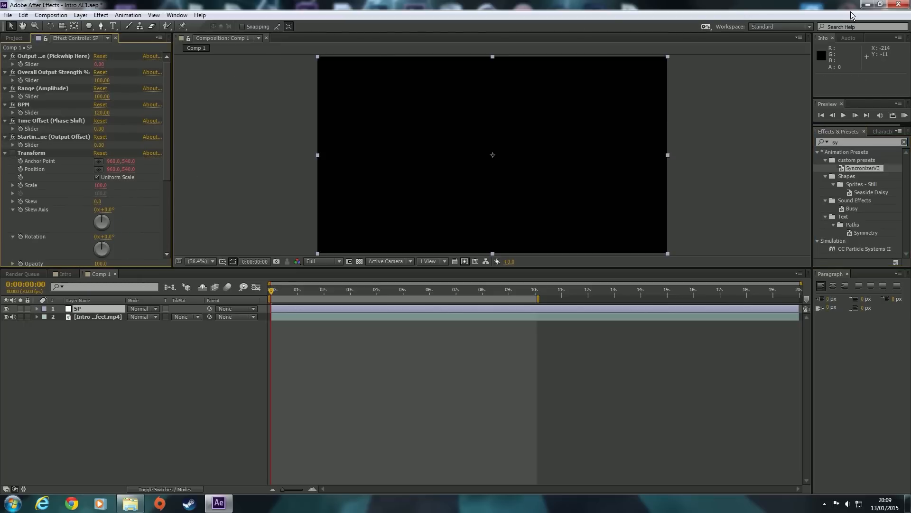
Switch to the desktop, open MixMeister BPM Analyzer and import the music folder inside Youtube for analysis
click(868, 4)
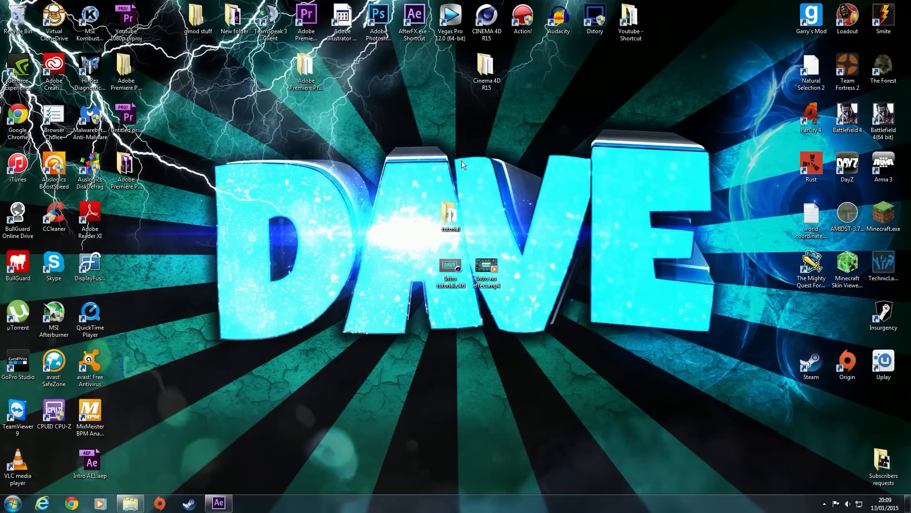
double_click(87, 413)
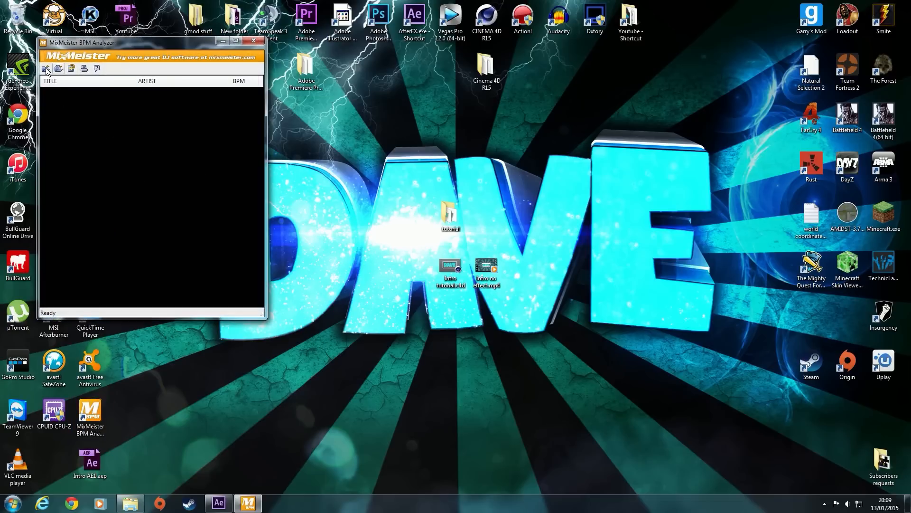
drag(84, 44, 287, 118)
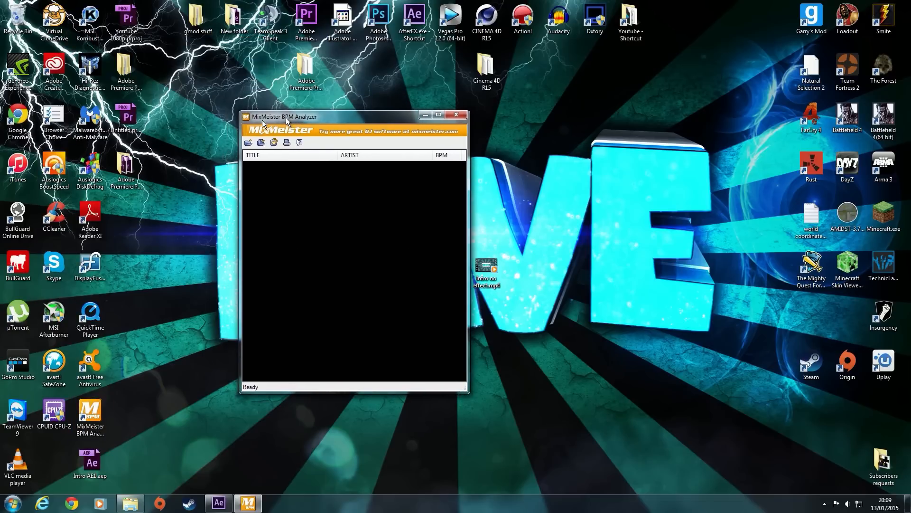
click(249, 143)
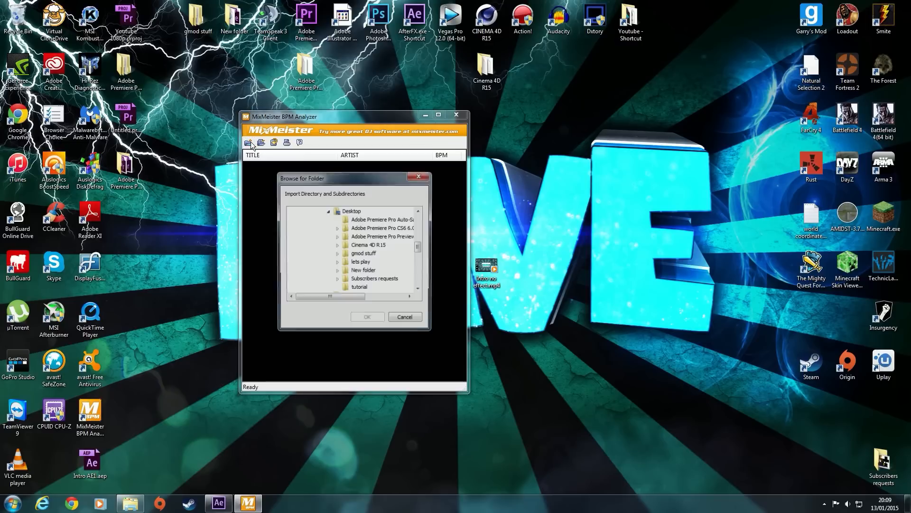
drag(419, 247, 421, 258)
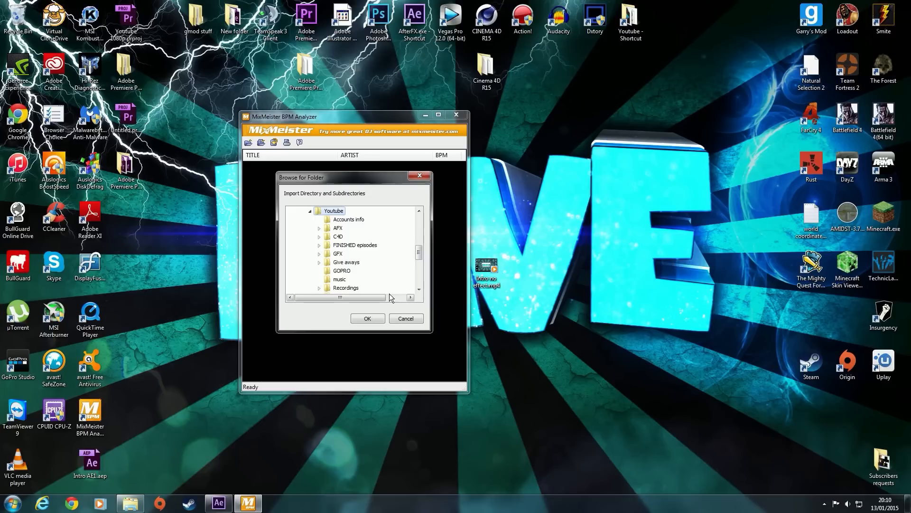
click(340, 280)
click(367, 318)
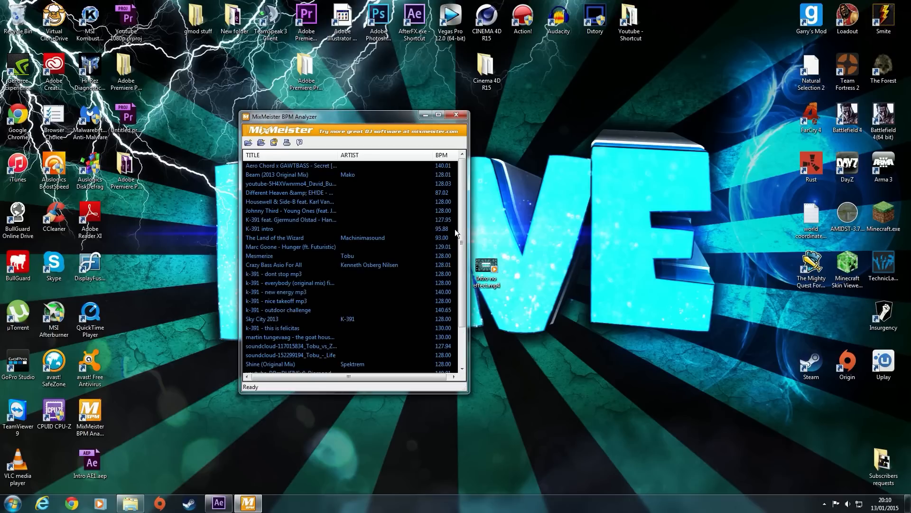
Enlarge the analyzer window and its title column, and check the BPM of the track k-391 - new energy mp3
drag(468, 233, 589, 224)
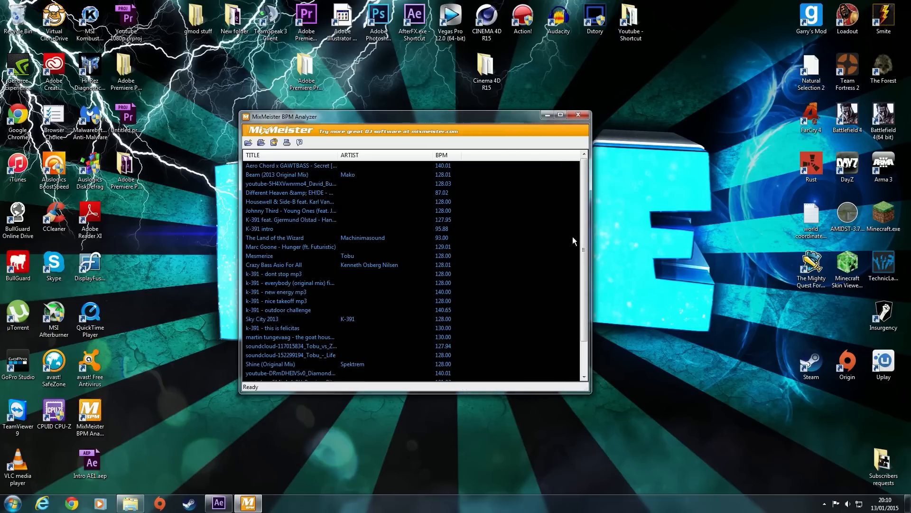
drag(444, 389, 443, 482)
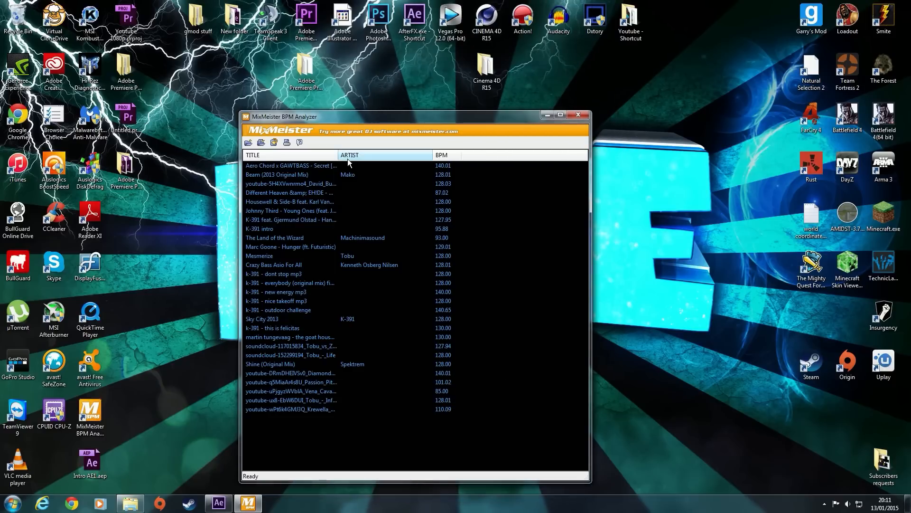
drag(338, 156, 488, 165)
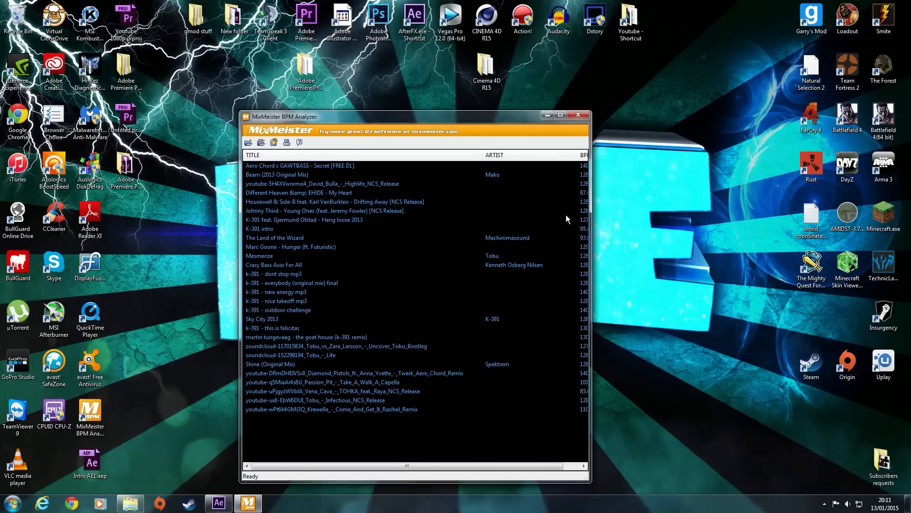
drag(589, 209, 641, 211)
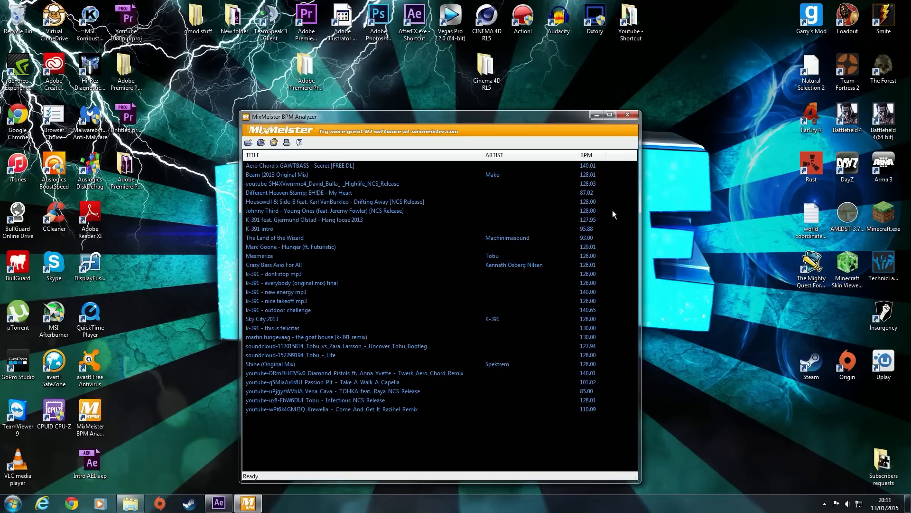
click(280, 292)
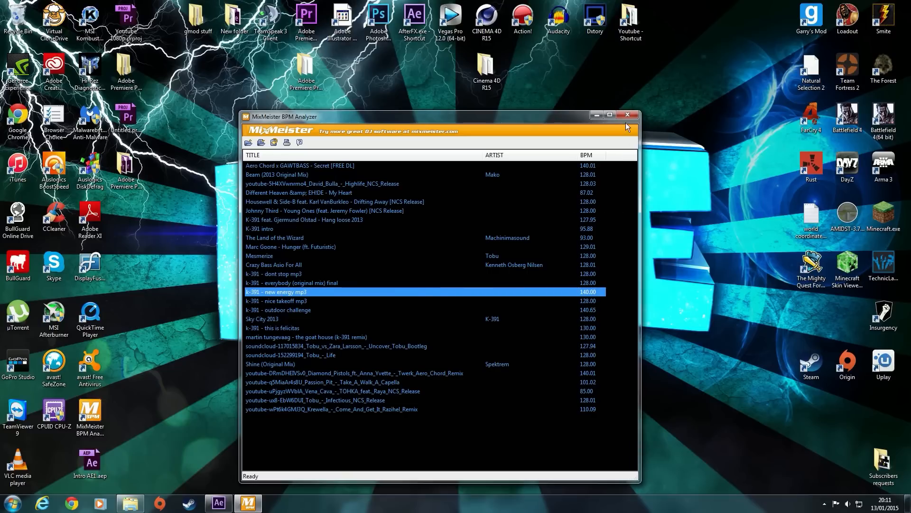
Close MixMeister BPM Analyzer, return to After Effects and set the BPM slider on the SP layer to 140
key(ctrl)
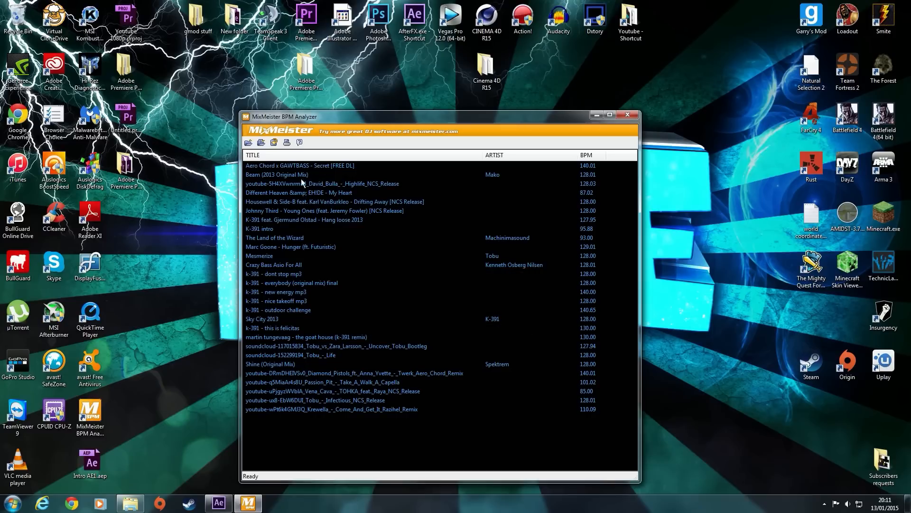
click(628, 114)
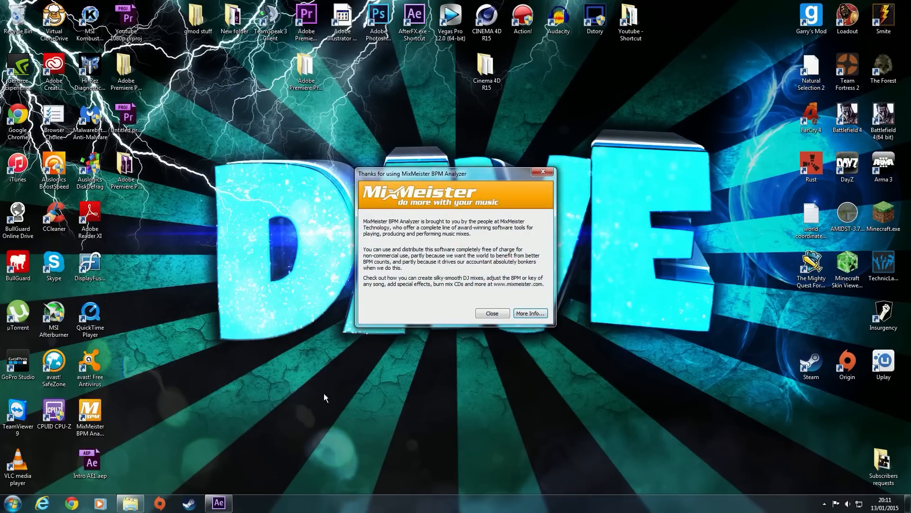
click(504, 314)
click(218, 503)
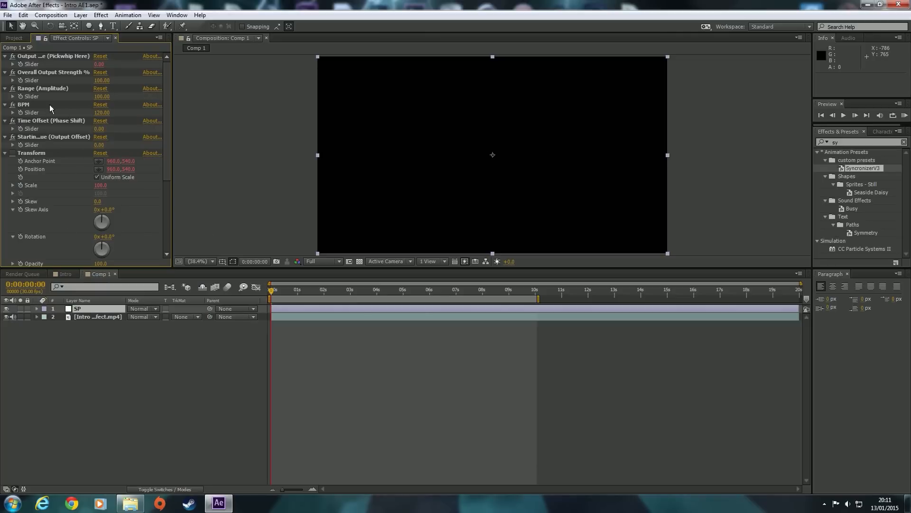
click(101, 112)
text(140)
click(122, 368)
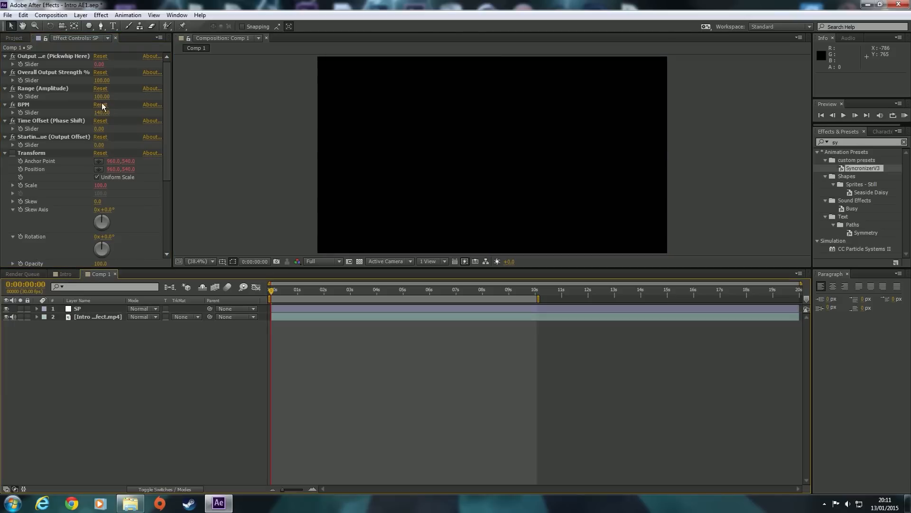
Enable the Transform effect on the SP layer and set Range (Amplitude) to 110
click(11, 156)
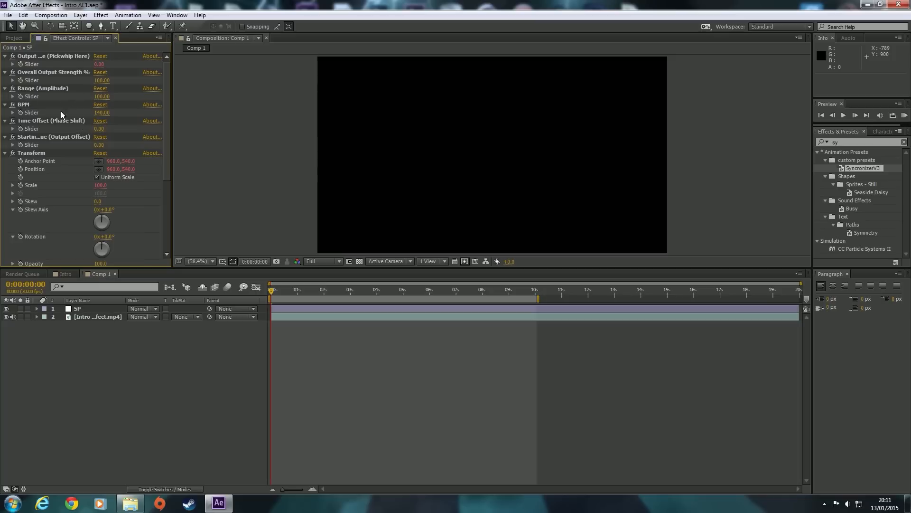
click(102, 96)
text(110)
click(131, 198)
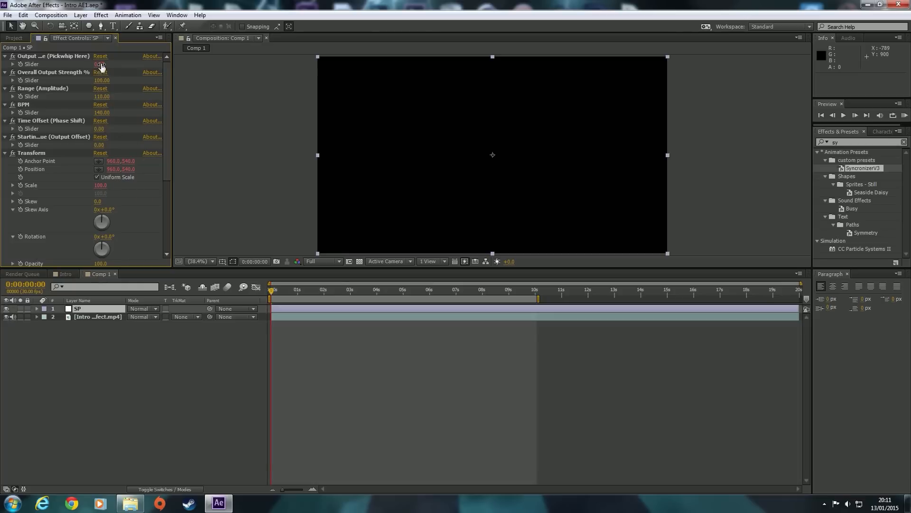
Try different Time Offset (Phase Shift) values on the SP layer, including 7, and undo the changes
drag(98, 129, 106, 128)
key(ctrl+z)
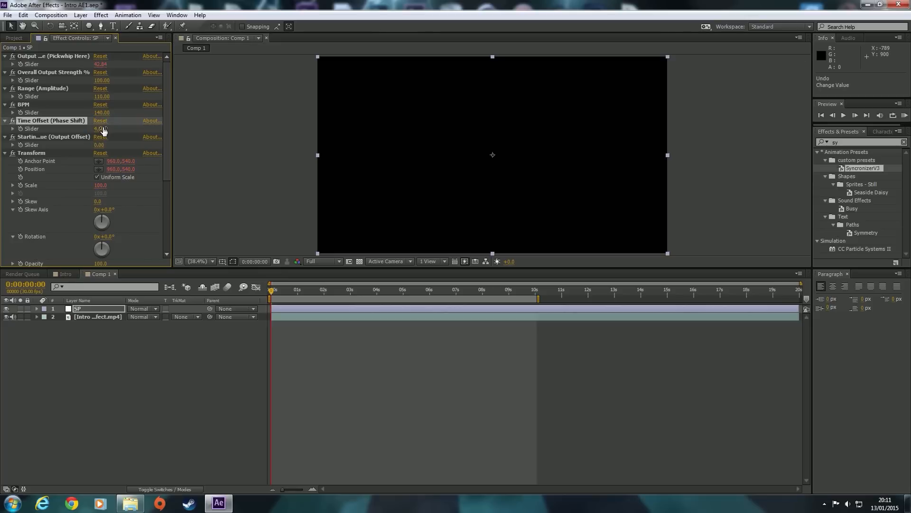
click(100, 128)
text(7)
key(Return)
drag(101, 129, 104, 134)
key(ctrl+z)
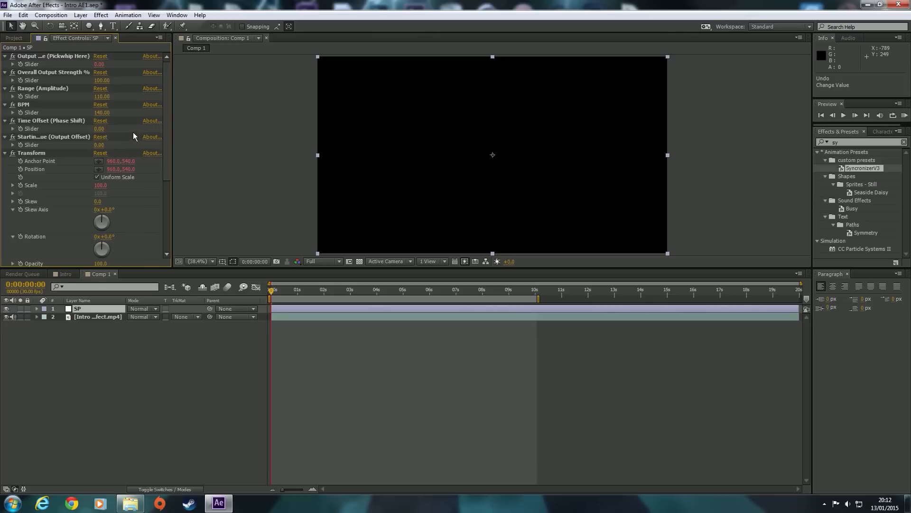
Set Time Offset (Phase Shift) on the SP layer to 11 and check the sync with a RAM preview of Comp 1
drag(101, 129, 109, 129)
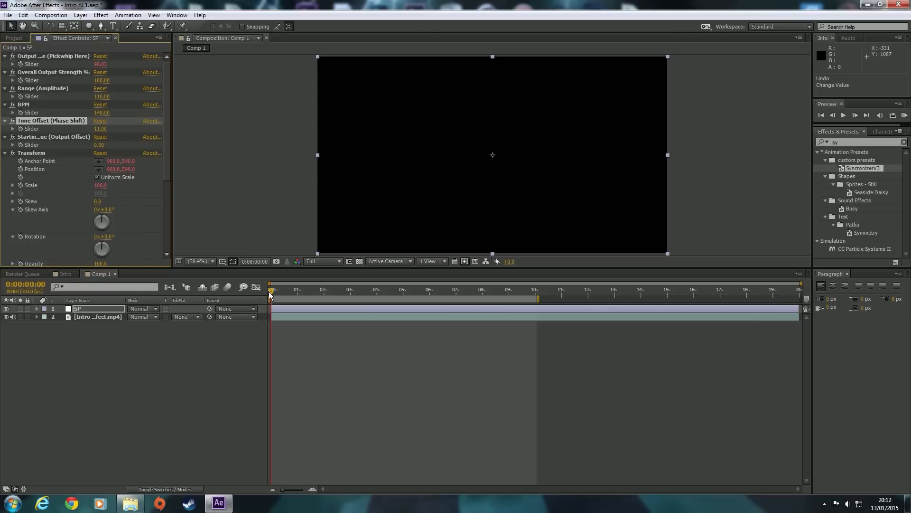
mouse_move(274, 291)
mouse_down()
mouse_move(338, 293)
mouse_move(320, 293)
mouse_up()
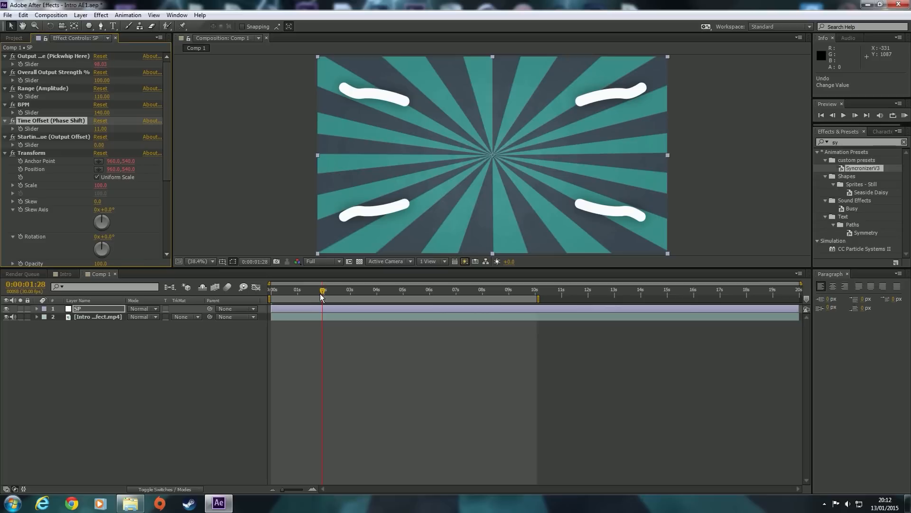
click(125, 95)
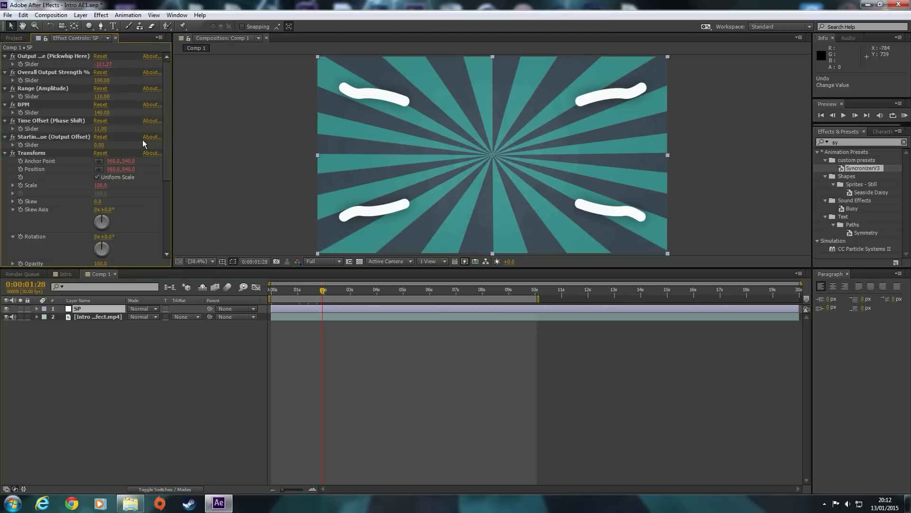
drag(322, 291, 350, 293)
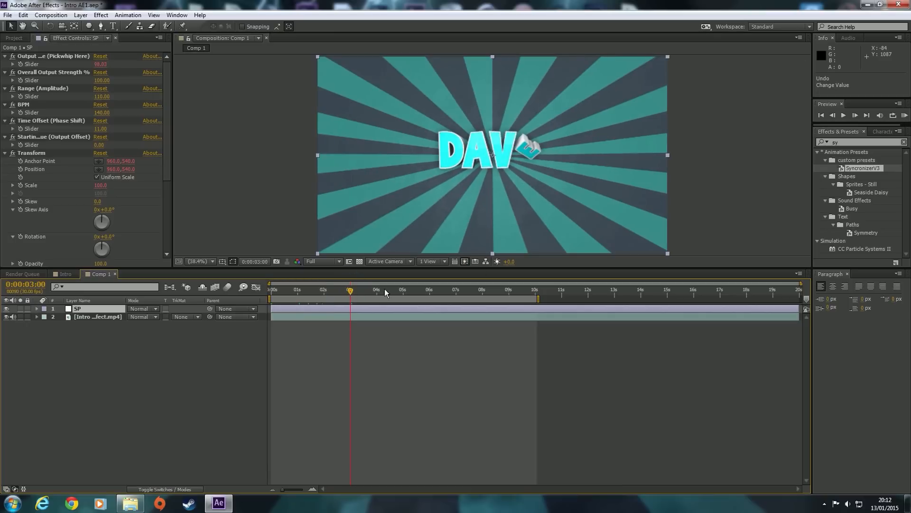
click(904, 115)
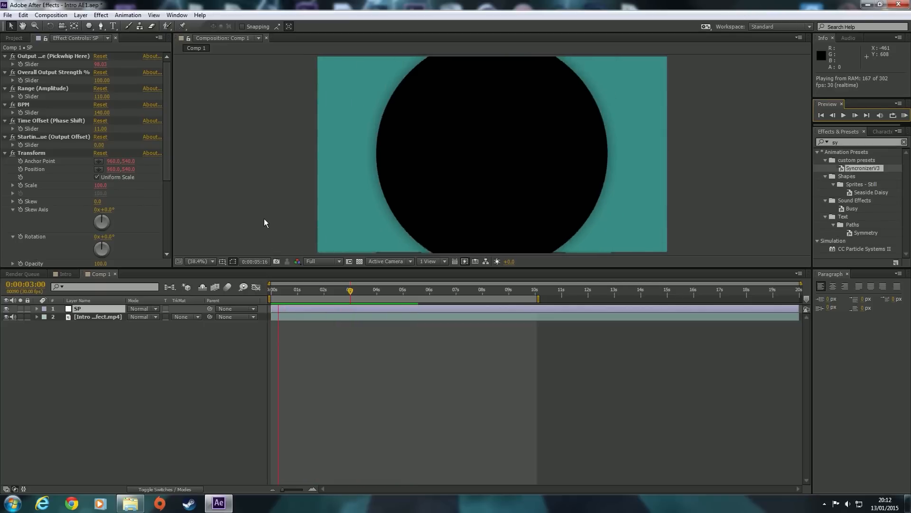
key(space)
Find the frame at 0:00:03:21 and move the SP layer so that it starts there
mouse_move(349, 291)
mouse_down()
mouse_move(270, 288)
mouse_move(360, 289)
mouse_up()
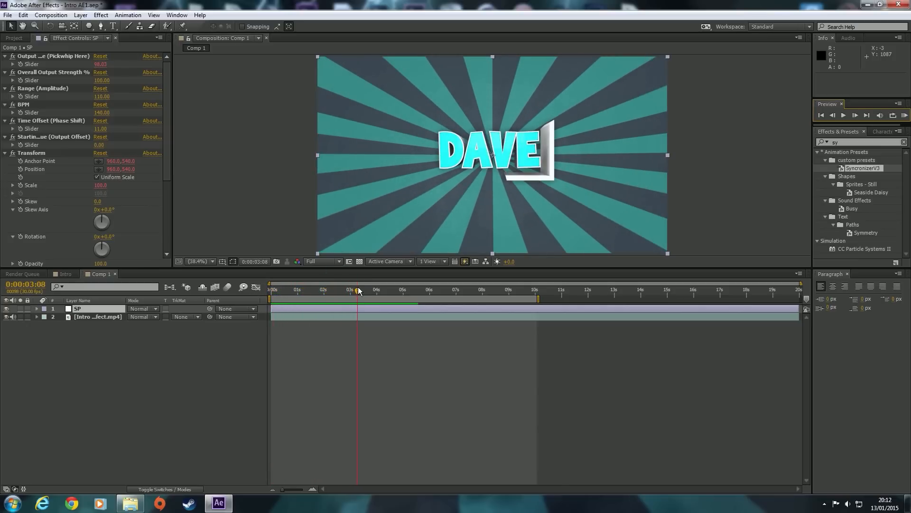
click(843, 115)
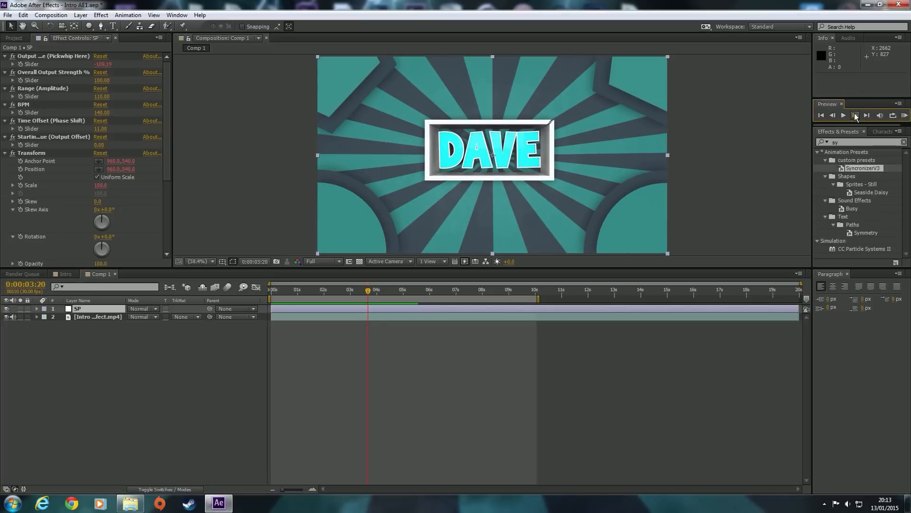
click(855, 116)
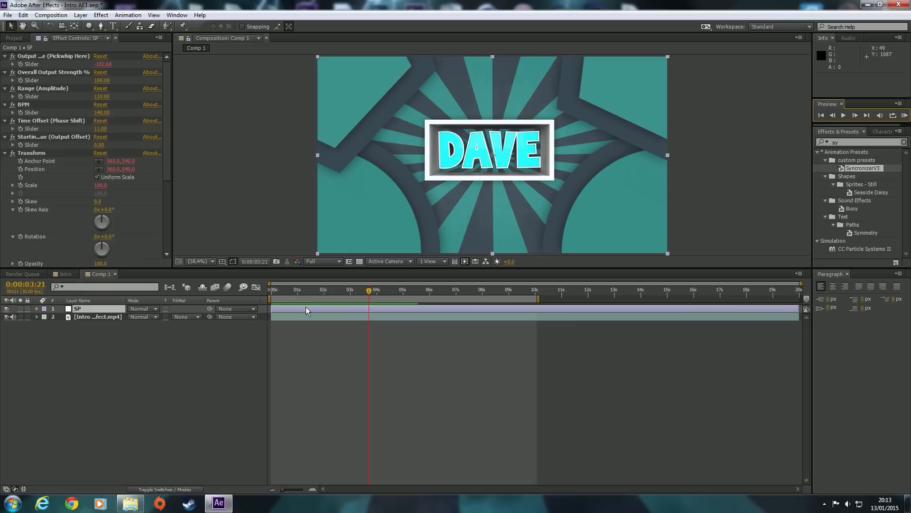
key(bracketleft)
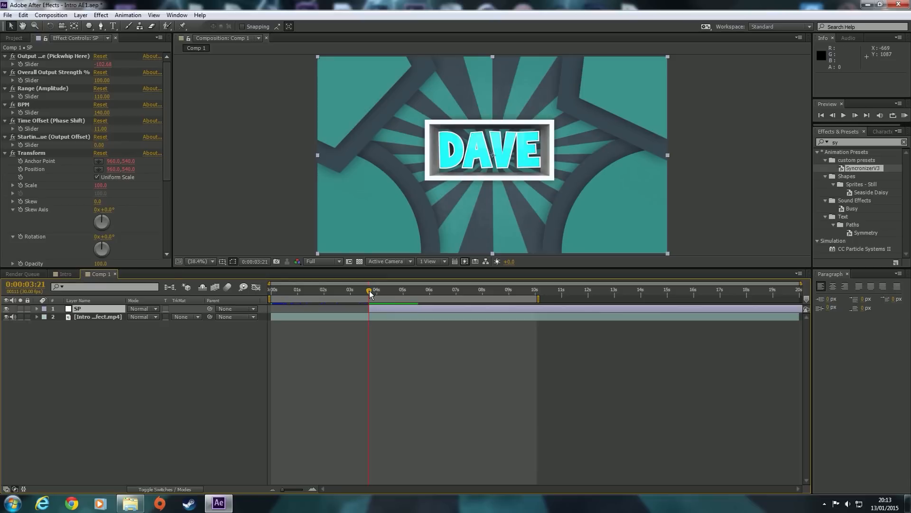
click(854, 116)
click(833, 115)
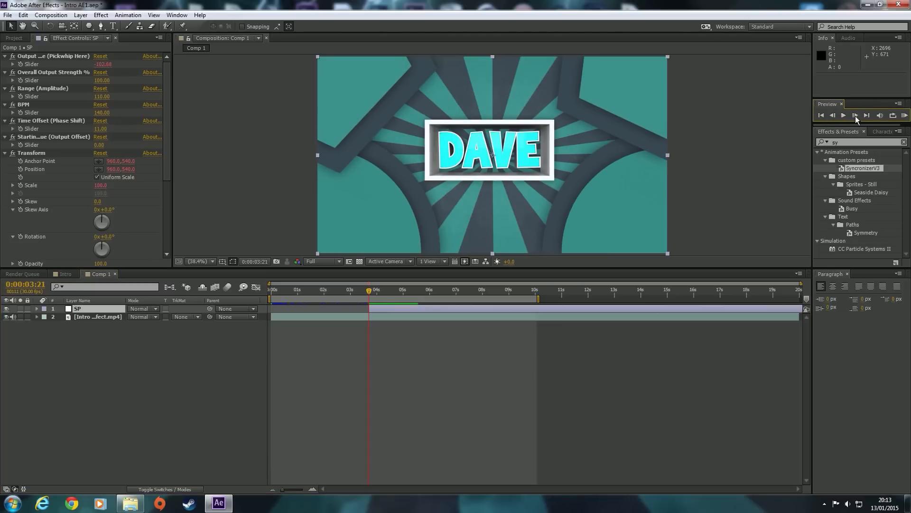
Reveal the intro clip's Scale property and go to 0:00:03:20, one frame before the SP layer starts
click(86, 317)
key(s)
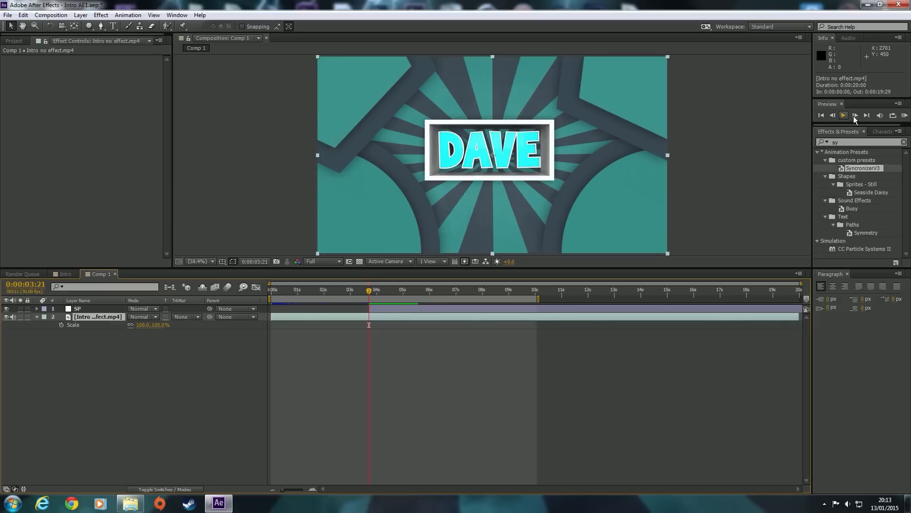
click(832, 115)
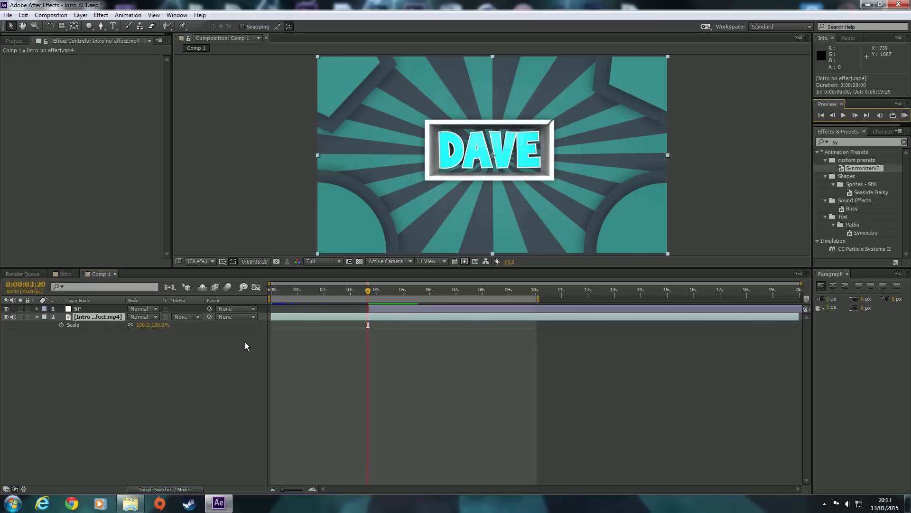
click(857, 116)
click(855, 116)
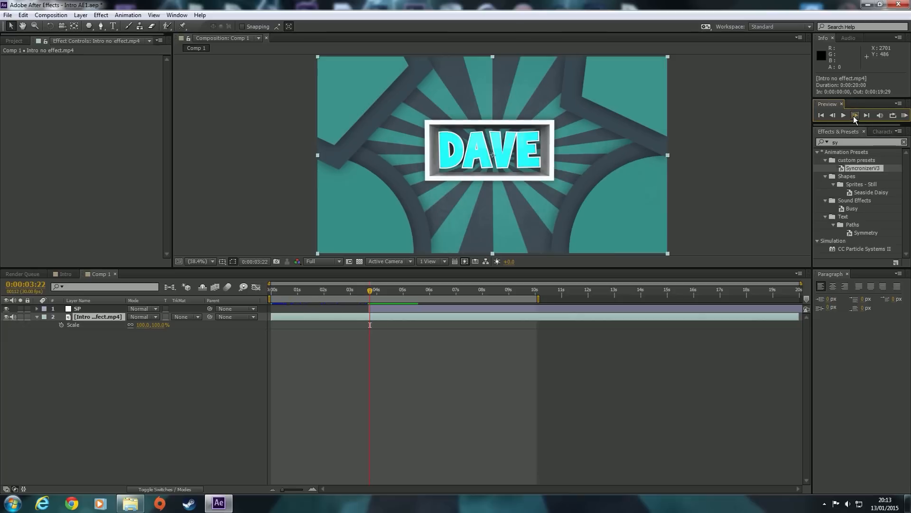
click(832, 115)
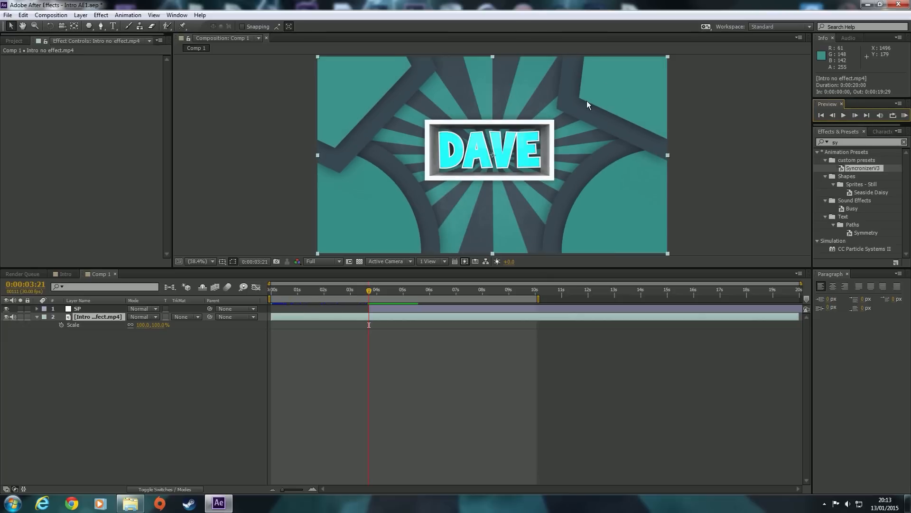
click(834, 116)
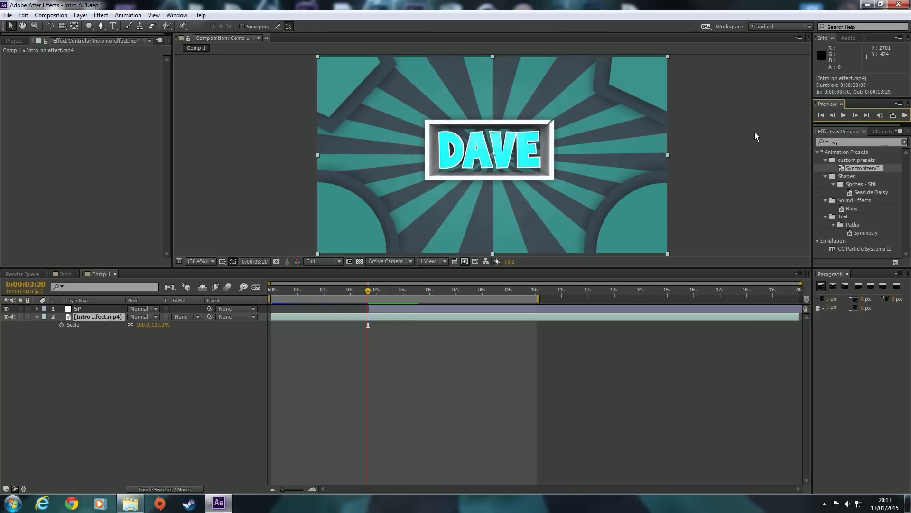
Keyframe a one-frame scale-up of the intro clip after 0:00:03:20, returning Scale to 100% at 0:00:03:22
click(61, 325)
click(855, 115)
drag(152, 325, 171, 326)
click(854, 115)
click(157, 326)
text(100)
key(Return)
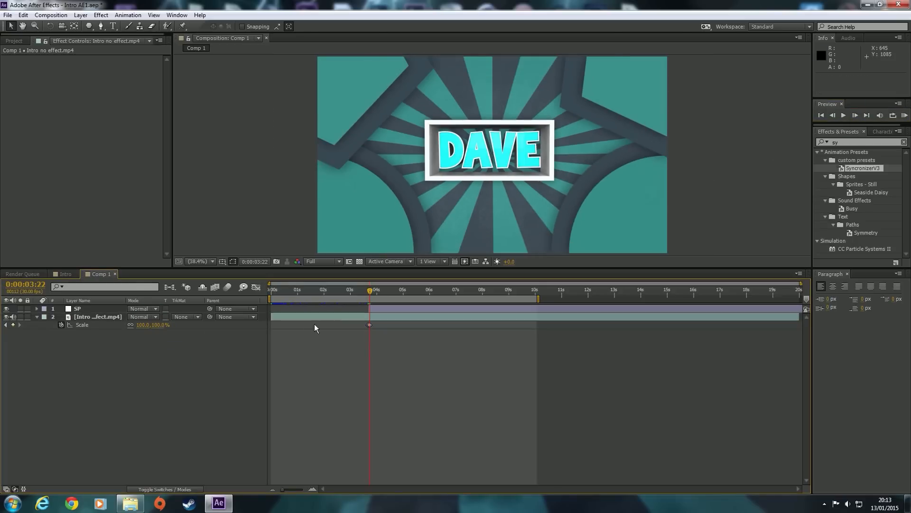
Play a RAM preview of Comp 1 from the start to check the scale pop and the synchronized pulse
drag(370, 291, 271, 304)
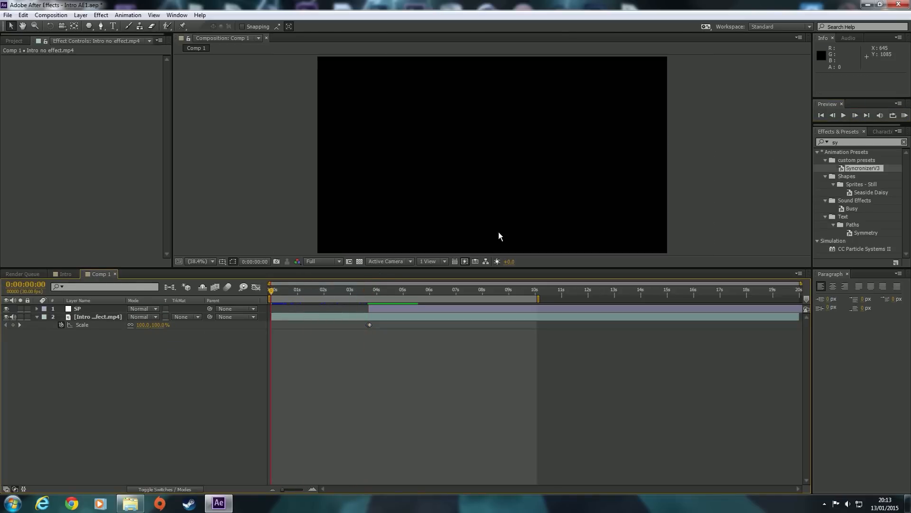
click(898, 114)
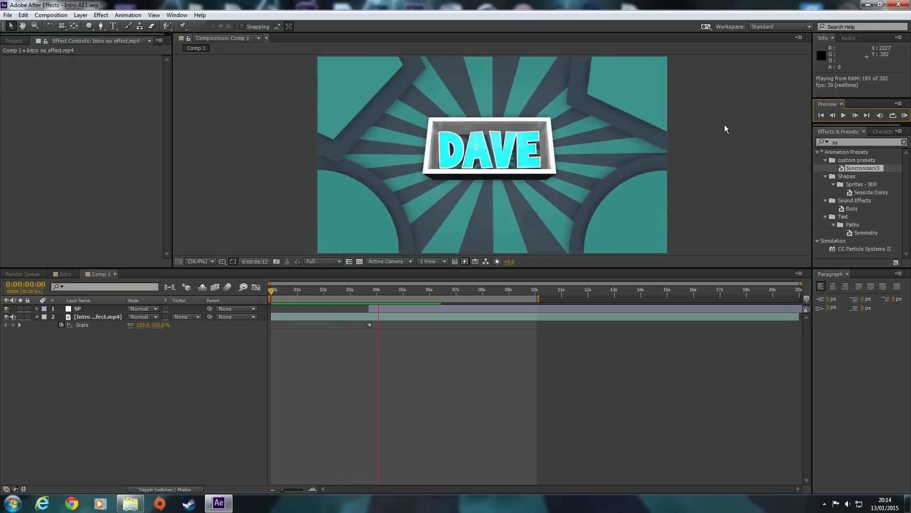
click(724, 124)
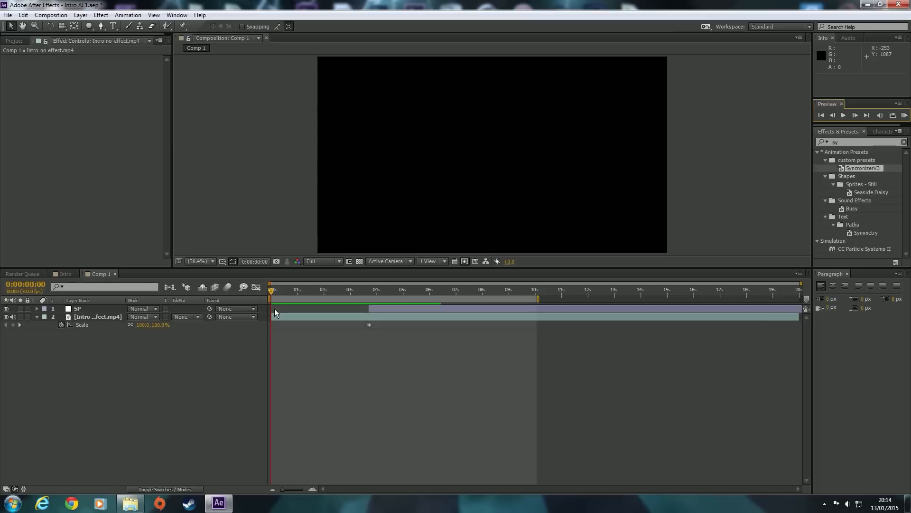
Go to 0:00:03:24 in Comp 1 and clear the "sy" search from the effects and presets list
drag(272, 289, 372, 275)
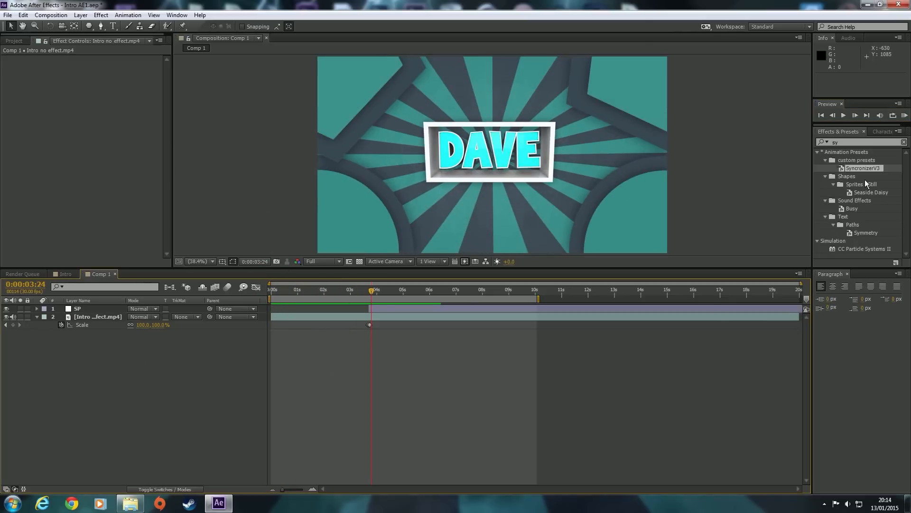
drag(850, 142, 805, 141)
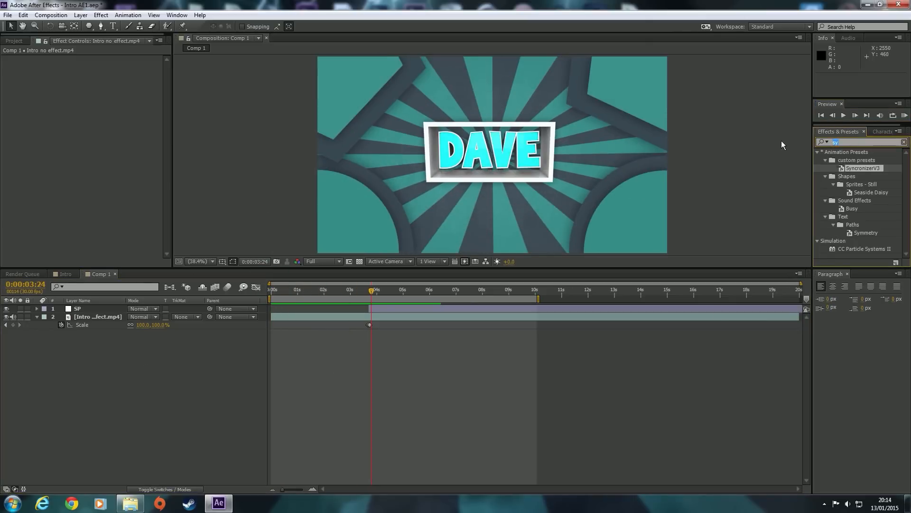
key(BackSpace)
Add a new adjustment layer at the top of Comp 1 and name it MBL
click(161, 355)
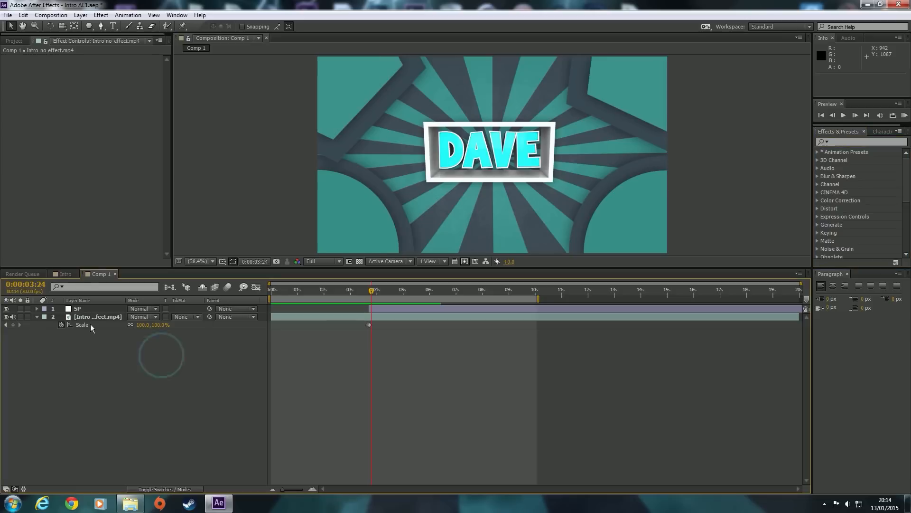
right_click(71, 378)
mouse_move(101, 389)
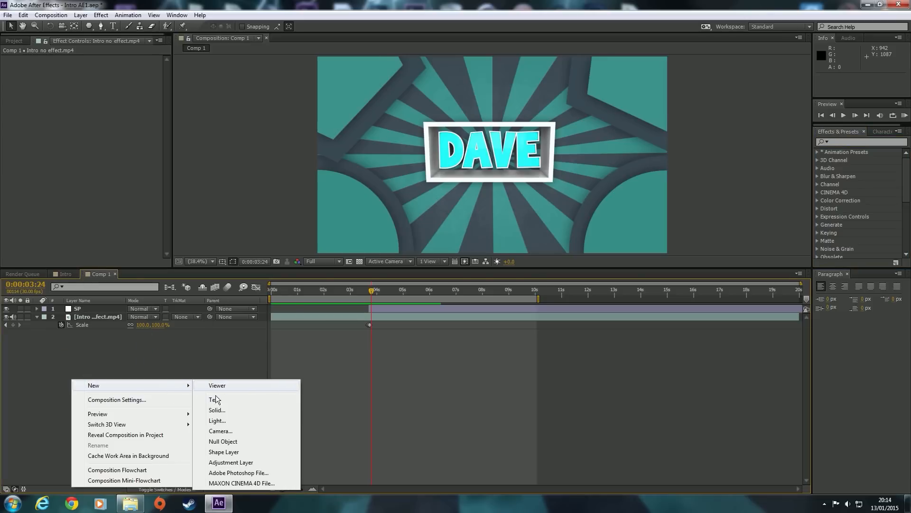
click(232, 463)
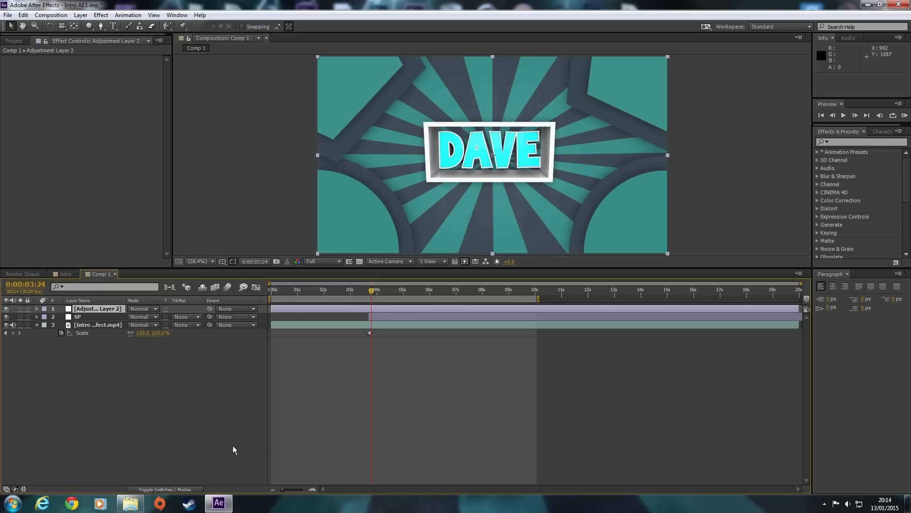
key(Return)
key(BackSpace)
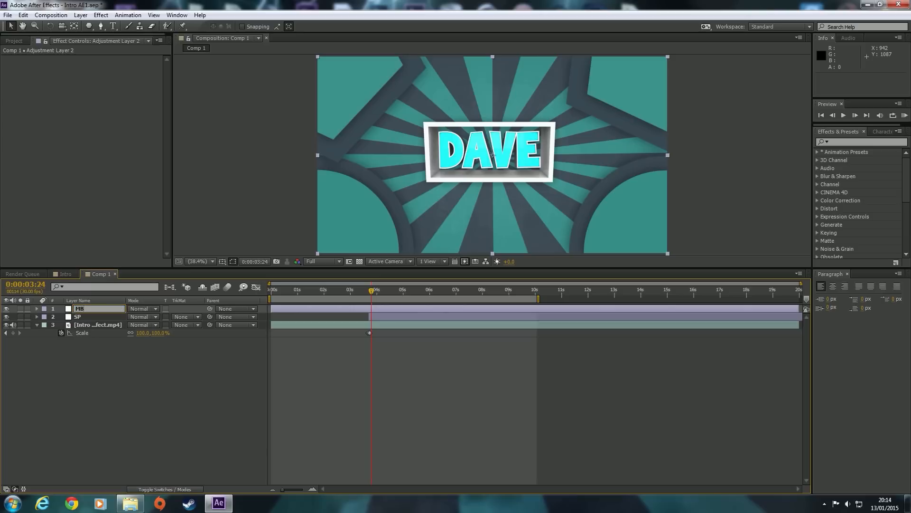
click(186, 421)
Apply the Magic Bullet Looks effect from Red Giant Color Suite to the MBL adjustment layer
click(83, 309)
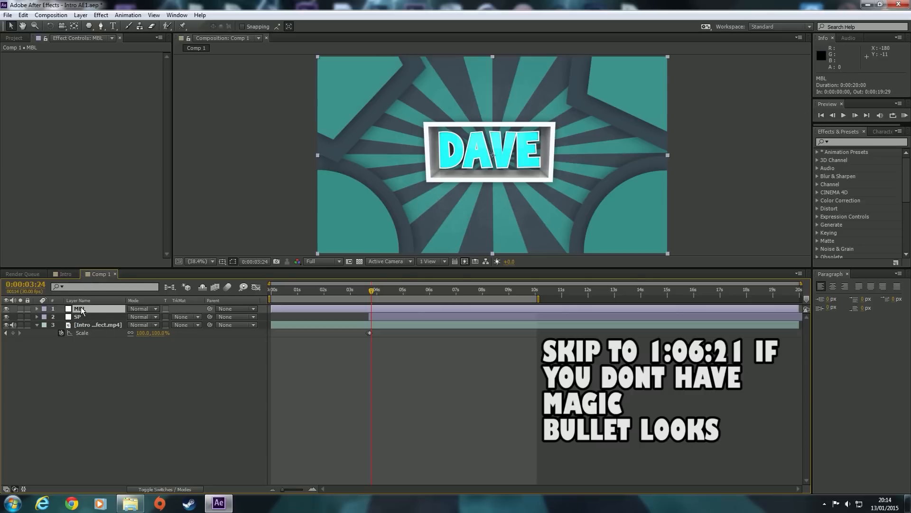
click(101, 15)
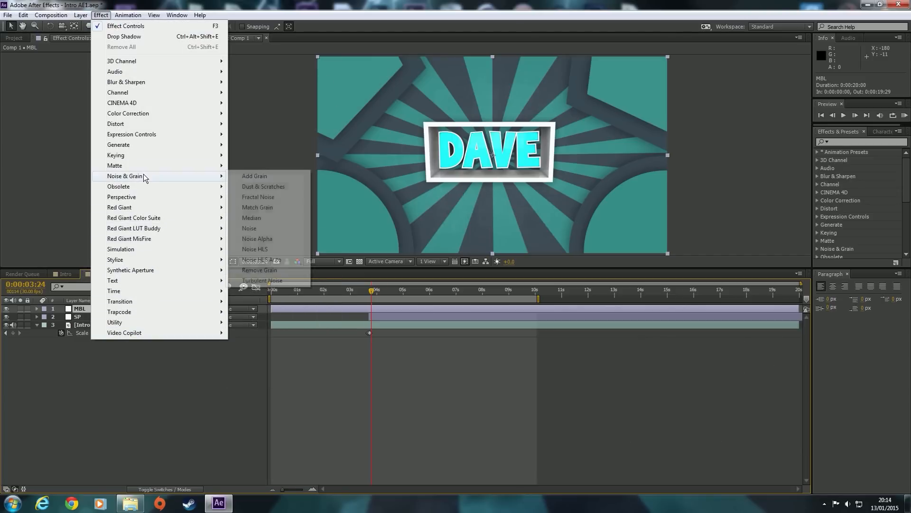
mouse_move(166, 218)
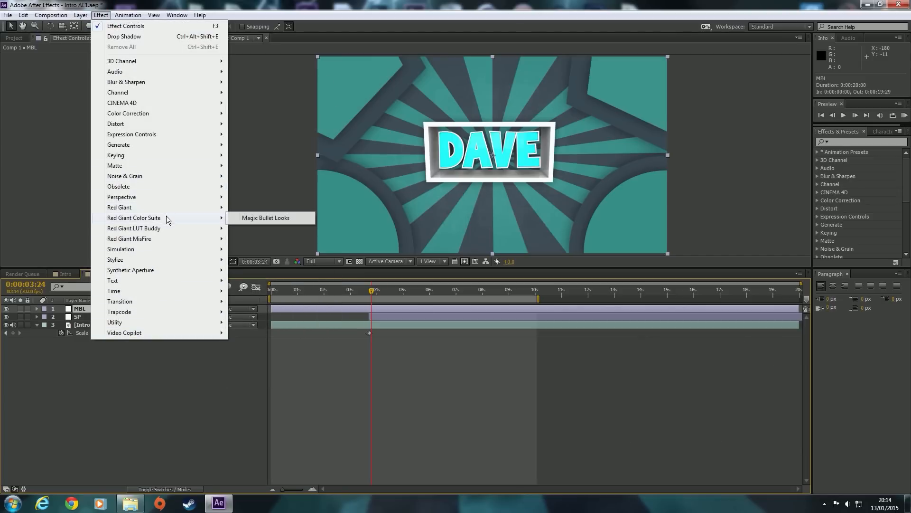
click(252, 218)
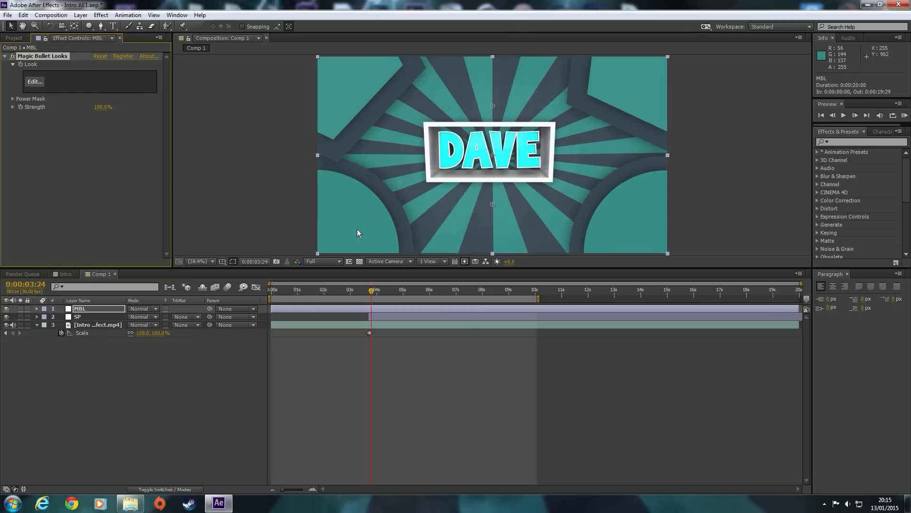
Give the Magic Bullet Looks effect the Cinematic look Blockbuster, then hide the MBL layer and collapse its effect
click(34, 81)
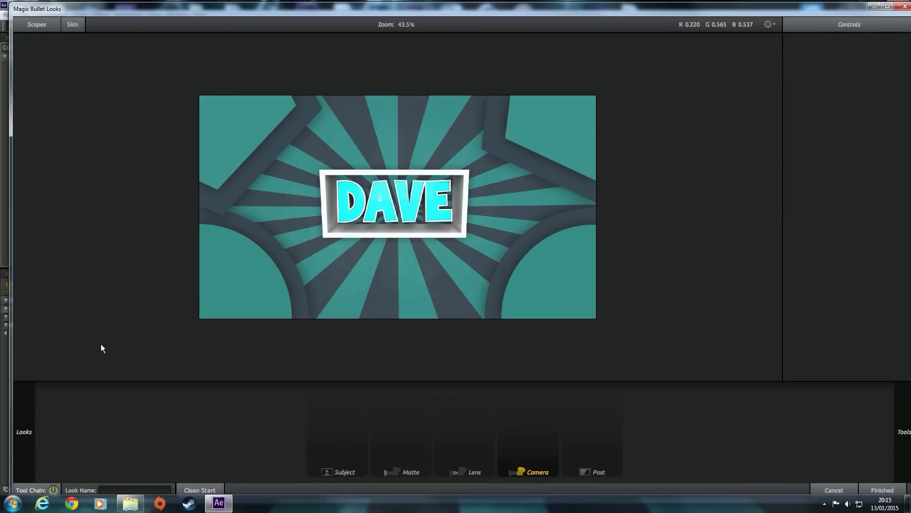
mouse_move(26, 402)
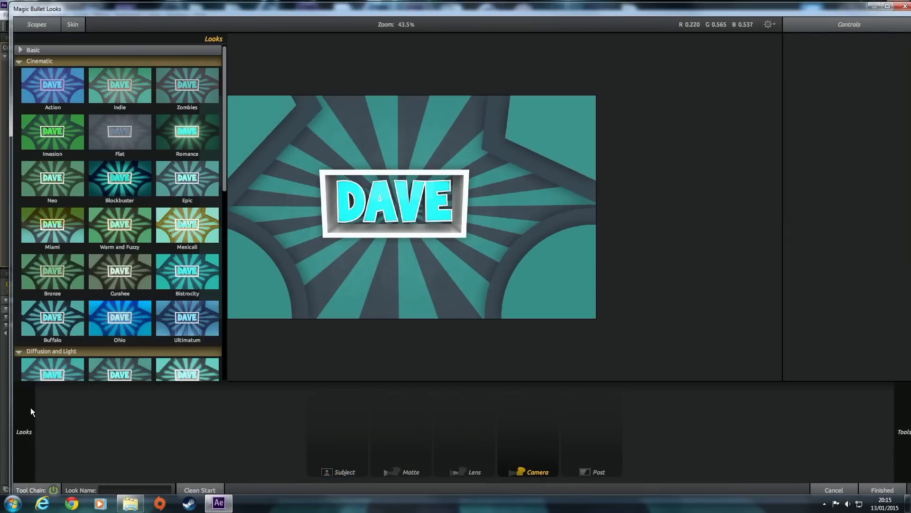
click(124, 171)
click(884, 490)
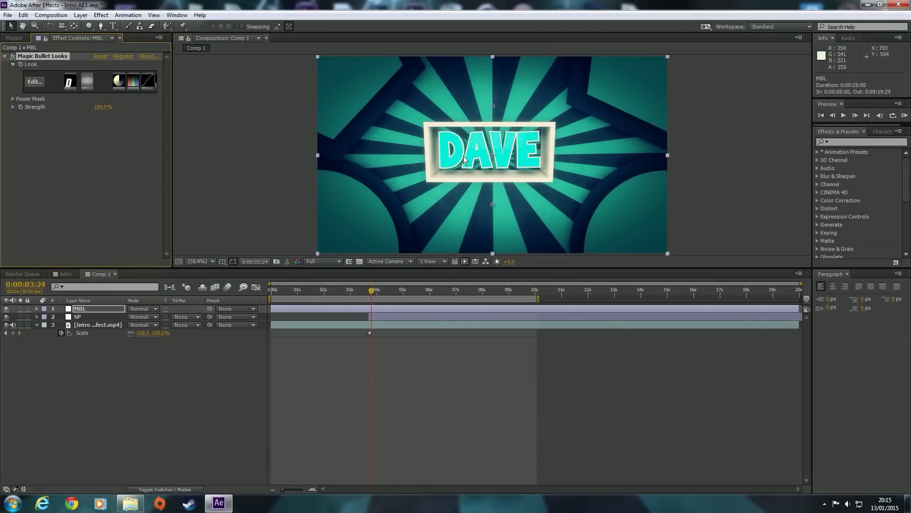
click(7, 309)
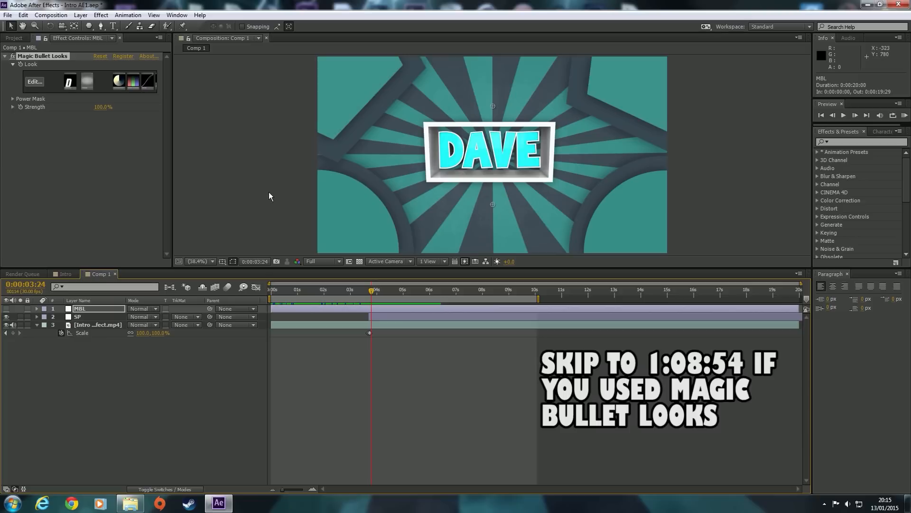
click(5, 56)
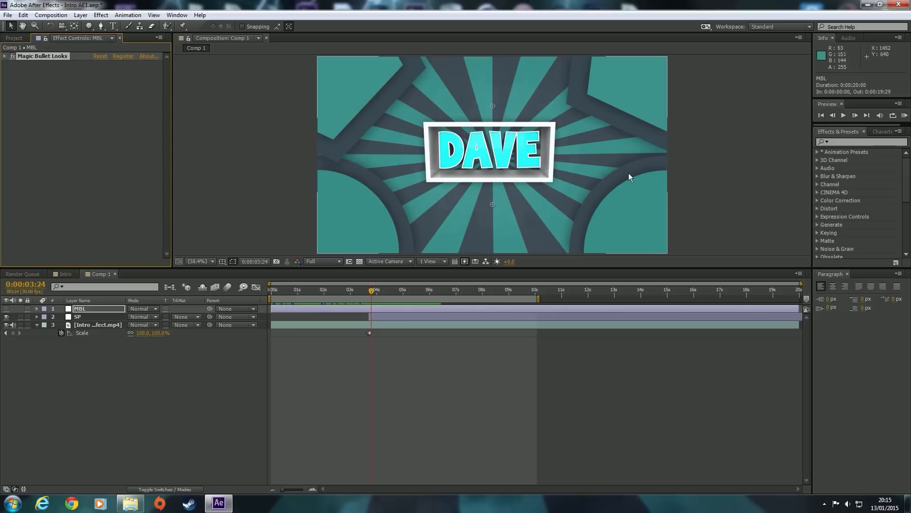
Search the effects and presets for "curve" to find the Color Correction effect Curves
click(853, 143)
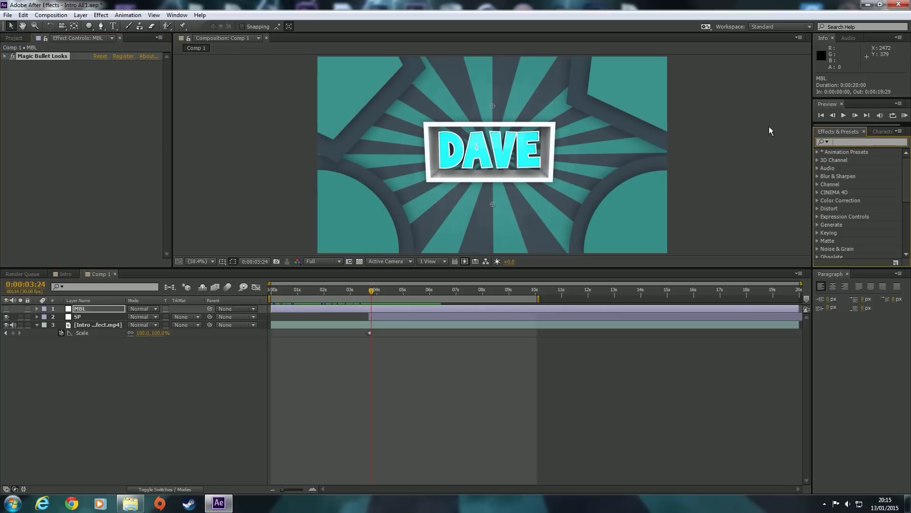
text(cu)
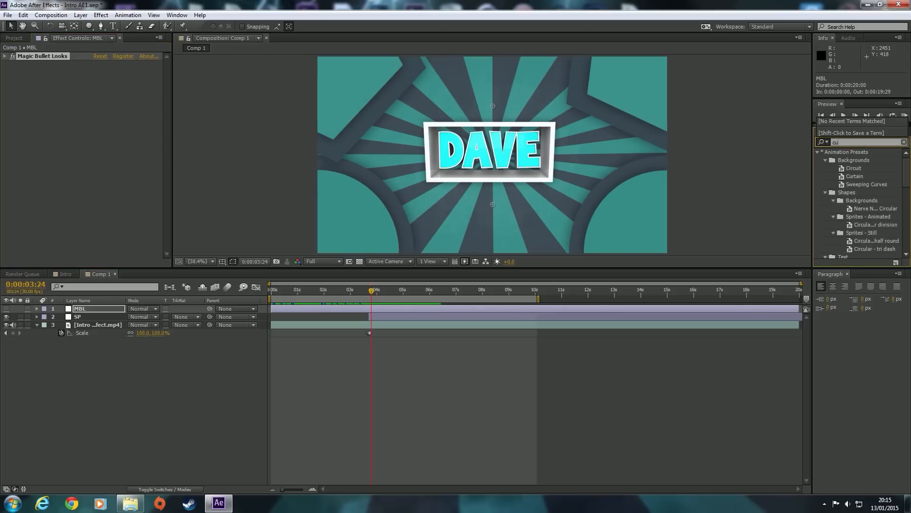
text(rve)
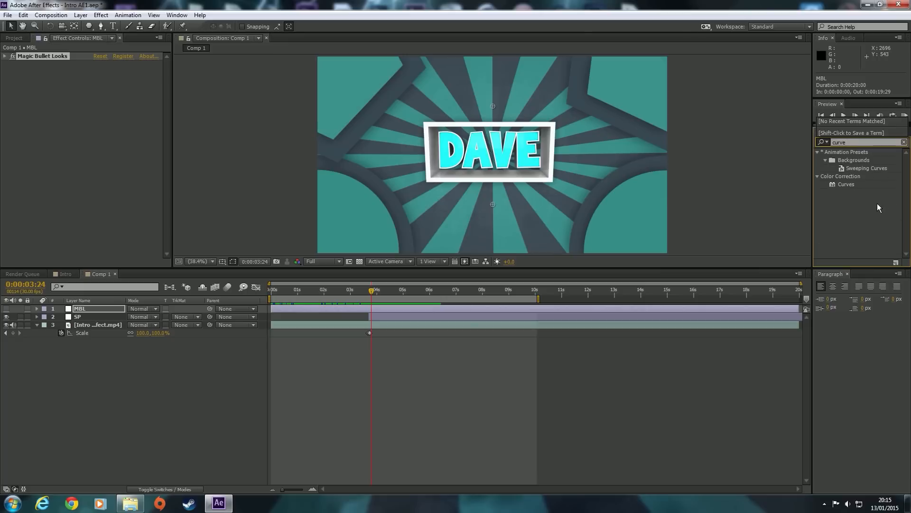
mouse_move(846, 184)
mouse_down()
mouse_move(692, 189)
mouse_move(108, 289)
mouse_move(91, 308)
mouse_move(607, 185)
mouse_move(850, 183)
mouse_up()
Add a new adjustment layer at the top of Comp 1 and name it CC
right_click(114, 411)
mouse_move(132, 389)
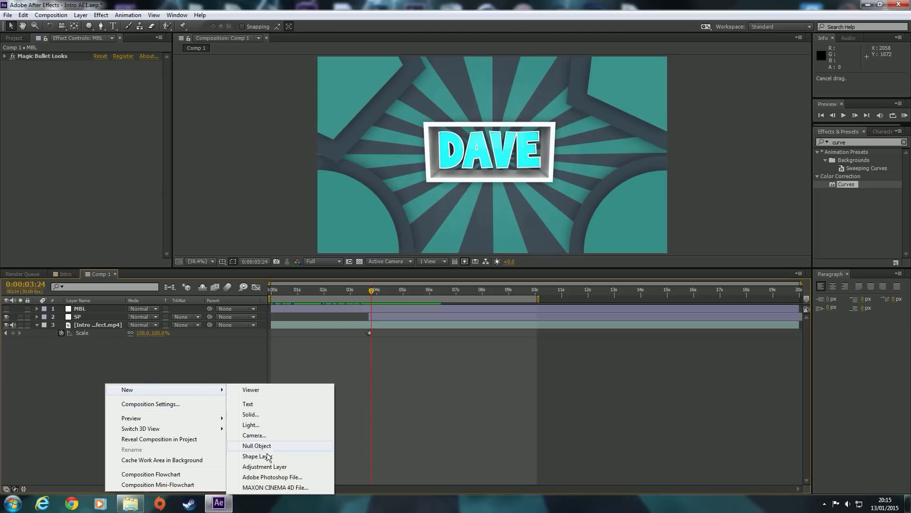
click(267, 467)
key(Return)
key(BackSpace)
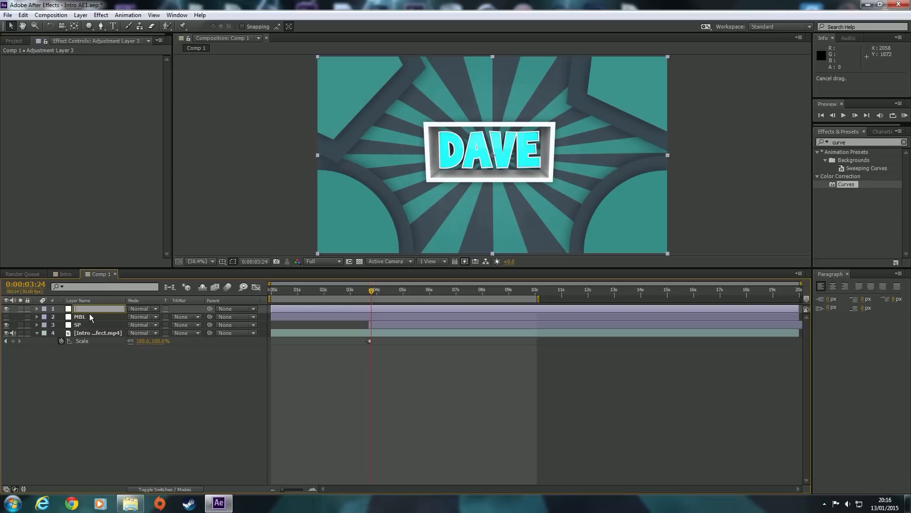
text(CC)
key(Return)
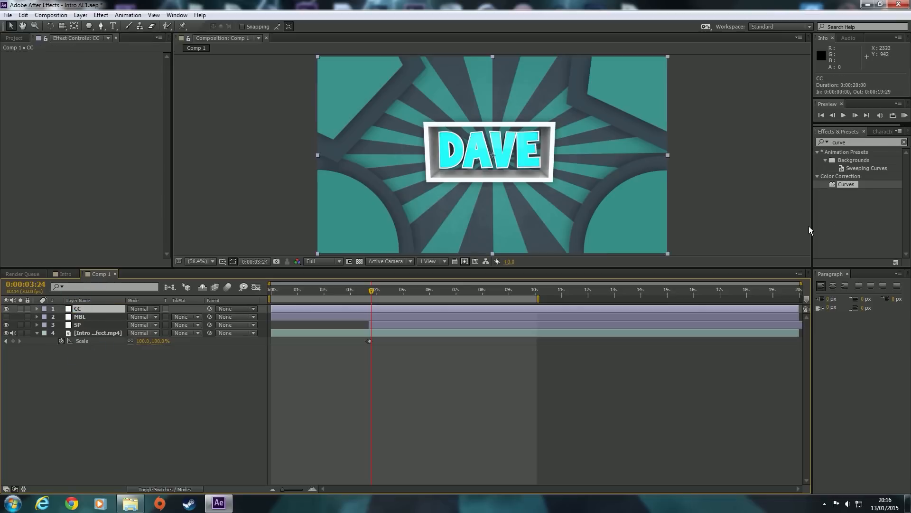
Apply Curves to the CC layer and shape the RGB curve into an S, raising the highlights and lowering the shadows
drag(859, 182, 110, 308)
click(78, 100)
drag(81, 102, 50, 139)
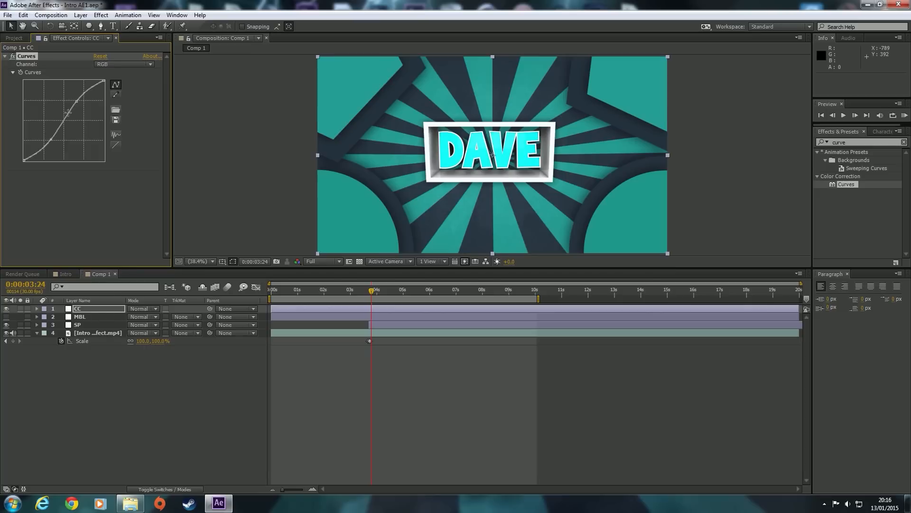
Raise the Blue channel curve slightly in the highlights and shadows of the CC layer's Curves effect
click(115, 63)
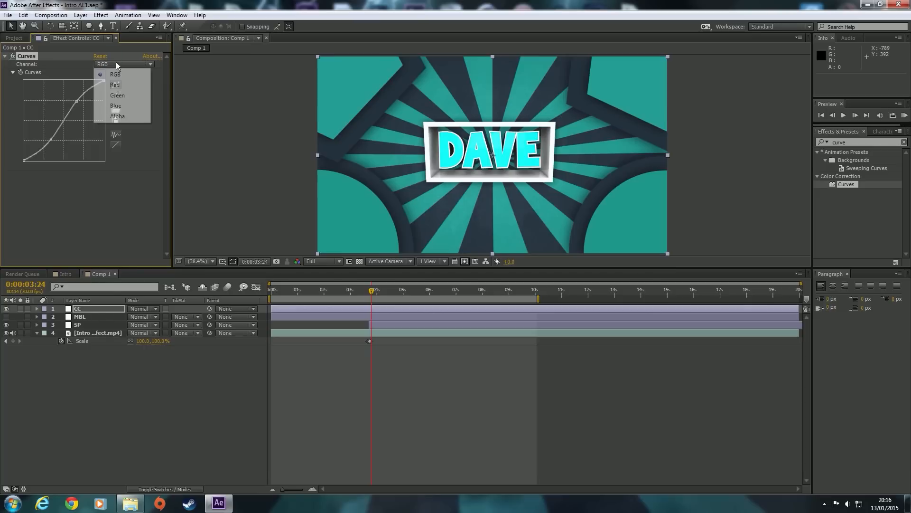
click(122, 104)
click(82, 100)
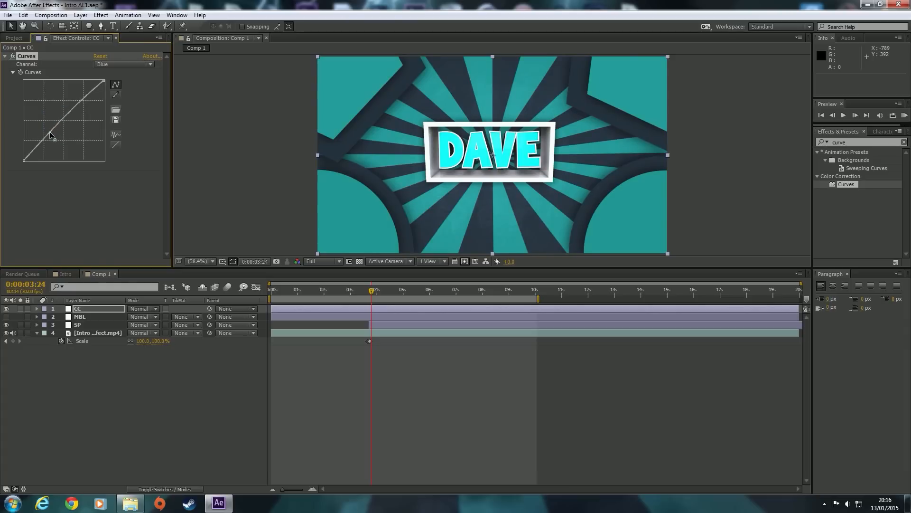
Try raising the midtones of the Green channel curve on the CC layer, and undo that change
click(112, 65)
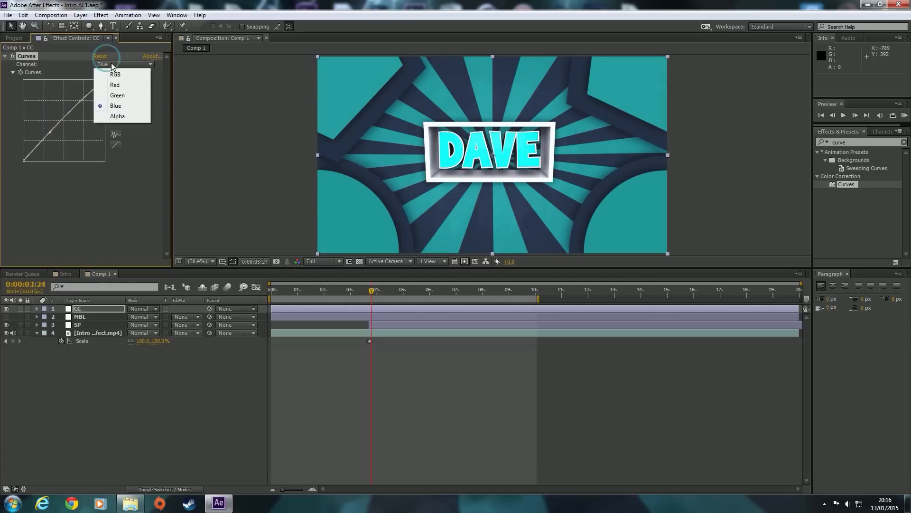
click(120, 97)
mouse_move(65, 118)
mouse_down()
mouse_move(47, 93)
mouse_move(78, 142)
mouse_move(63, 115)
mouse_up()
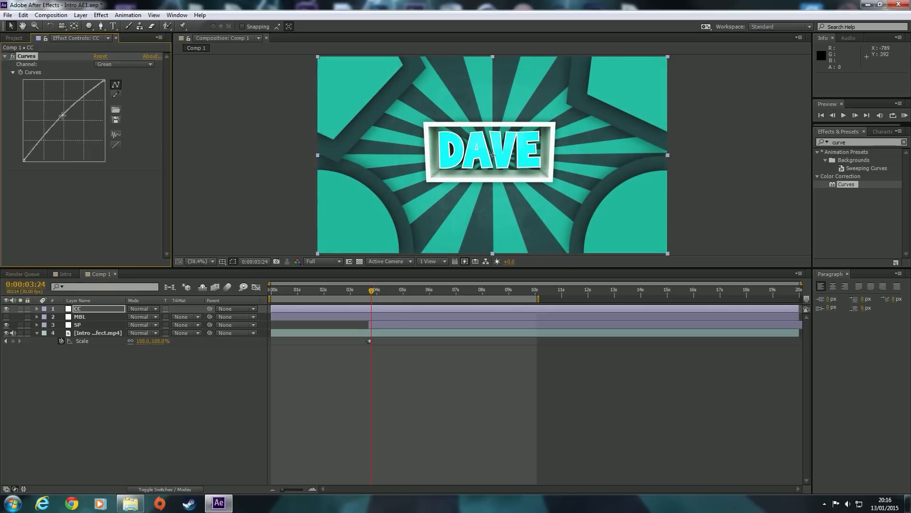
key(ctrl+z)
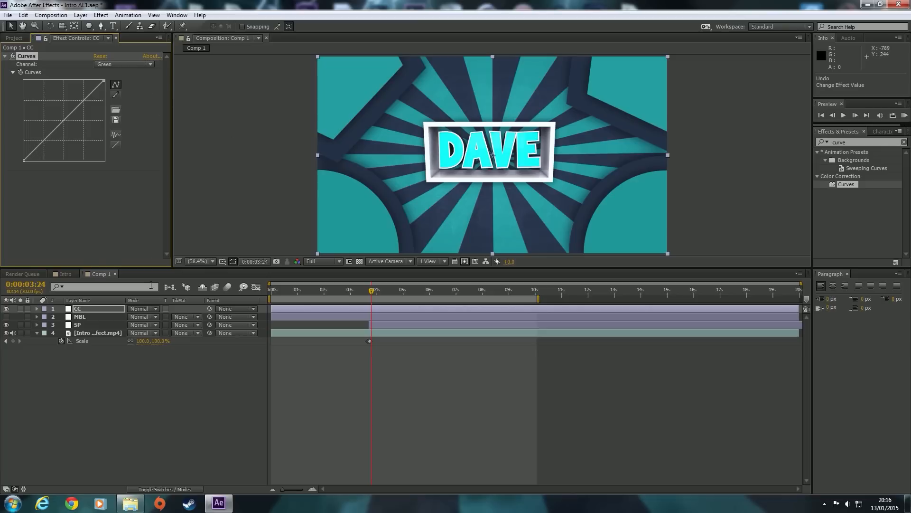
Search the effects and presets for "Hue" and apply Hue/Saturation to the CC layer
click(169, 387)
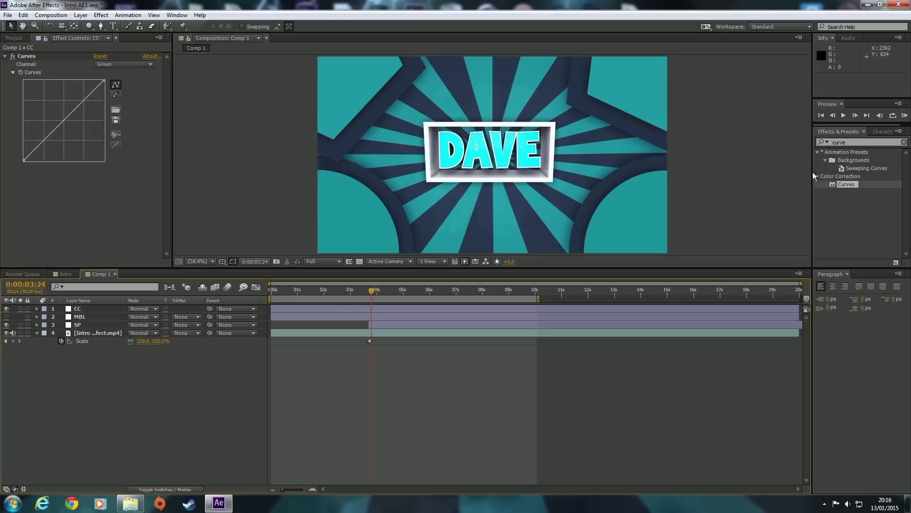
click(857, 141)
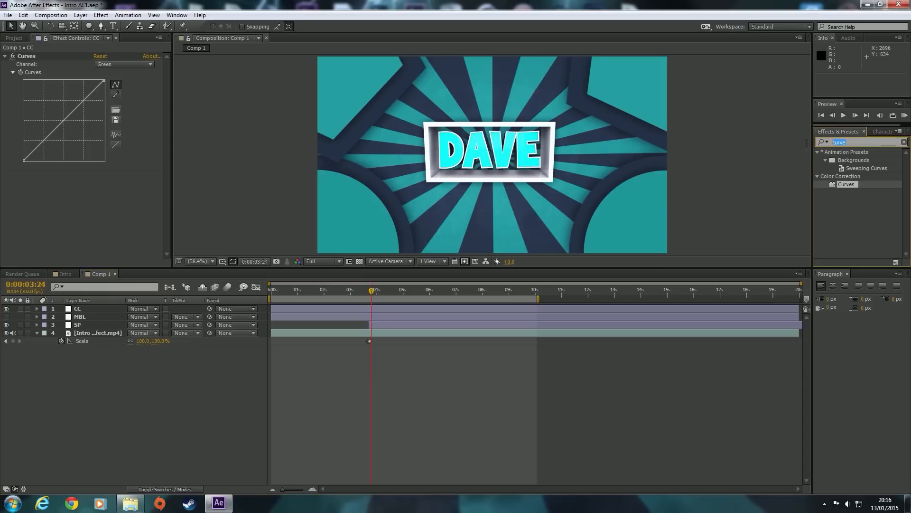
key(BackSpace)
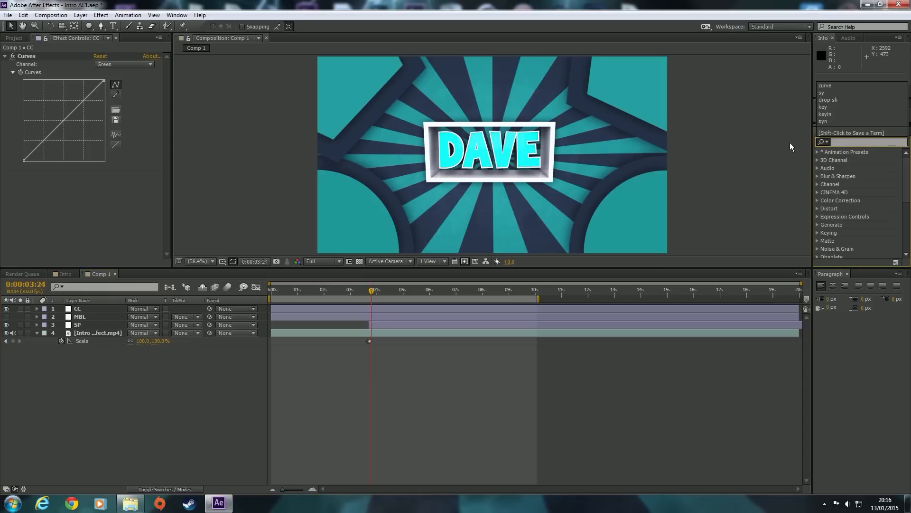
text(Hue)
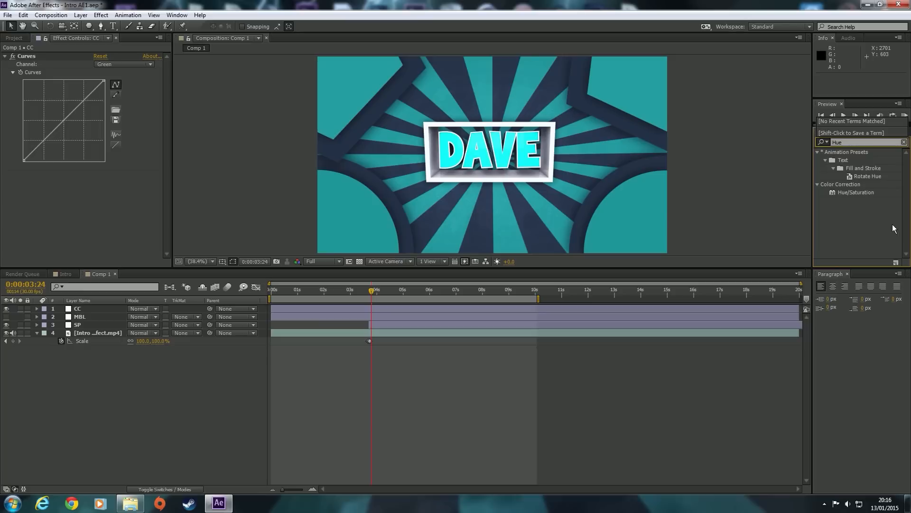
drag(855, 192, 75, 311)
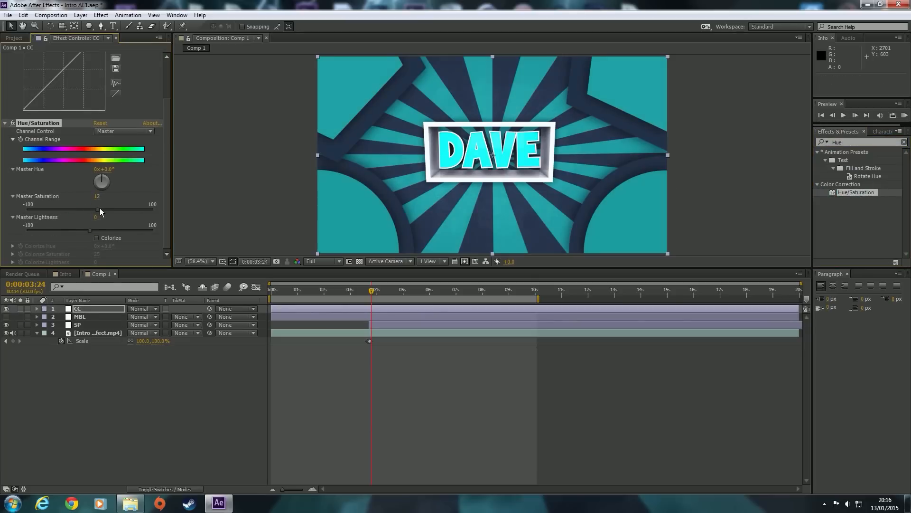
Raise the CC layer's Master Saturation to about 33 and collapse the Hue/Saturation and Curves effects
mouse_move(111, 209)
mouse_down()
mouse_move(174, 208)
mouse_move(112, 212)
mouse_up()
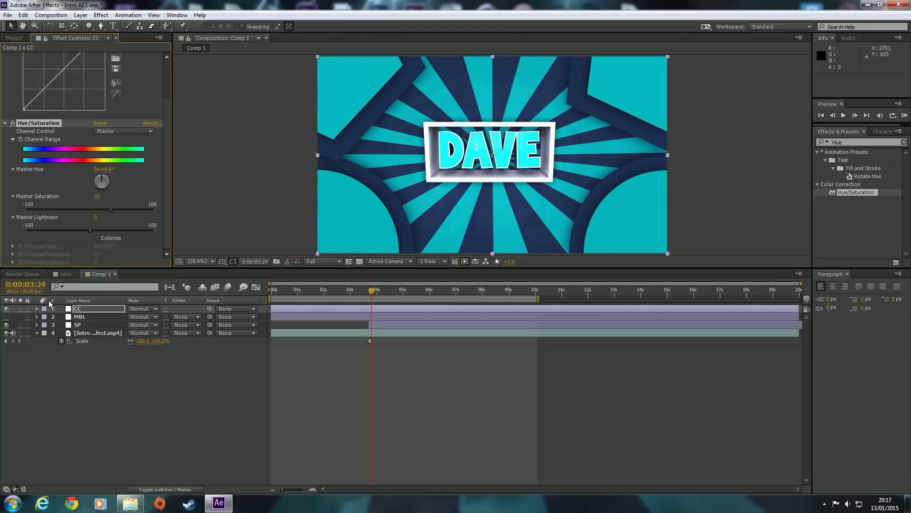
click(5, 123)
click(5, 56)
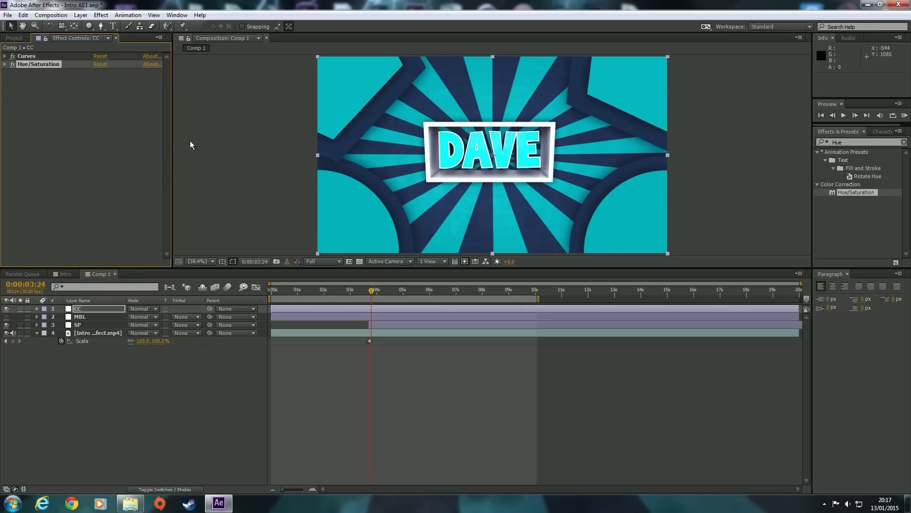
Add a black 1920 x 1080 px solid at the top of Comp 1, keeping the default name
click(81, 15)
mouse_move(95, 26)
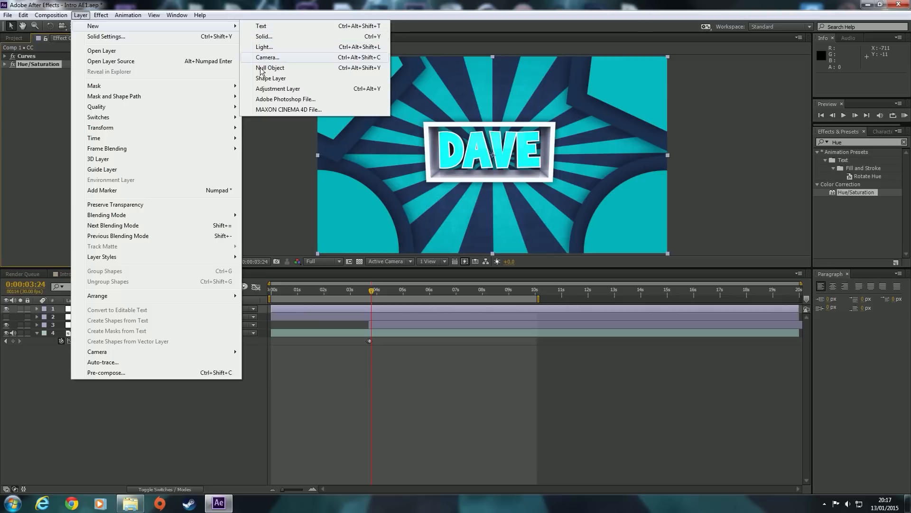
click(273, 36)
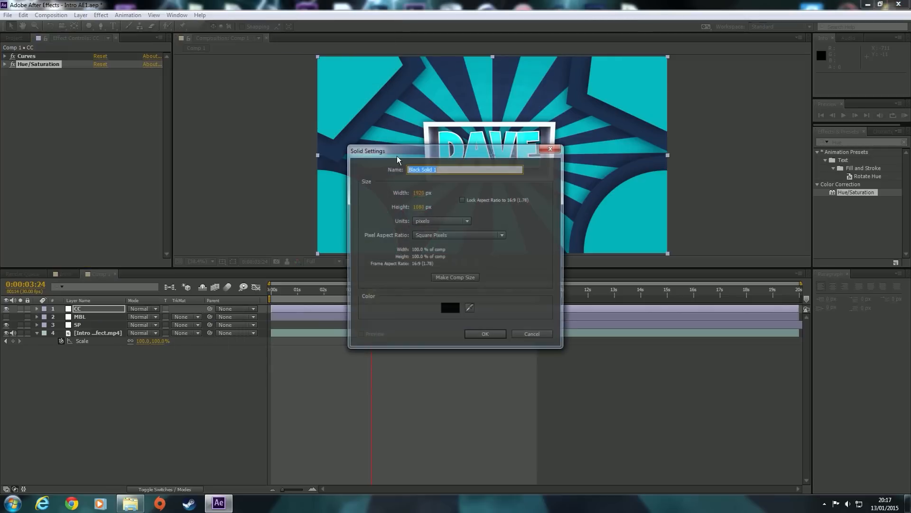
click(485, 335)
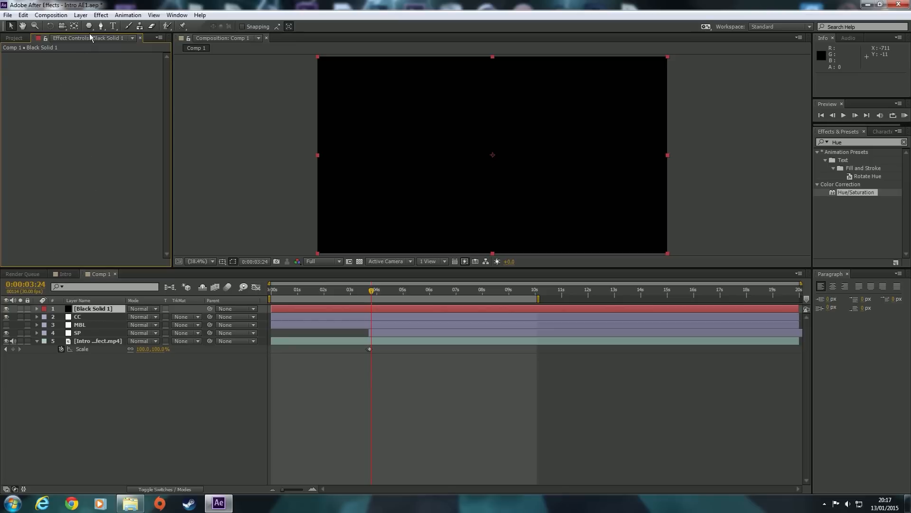
Draw an elliptical mask spanning nearly the whole frame on the black solid and invert it
drag(92, 25, 130, 45)
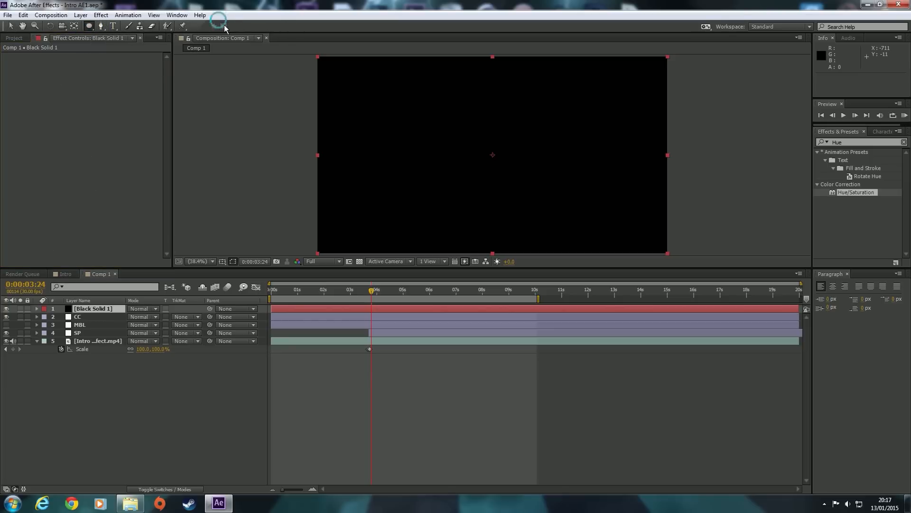
click(93, 375)
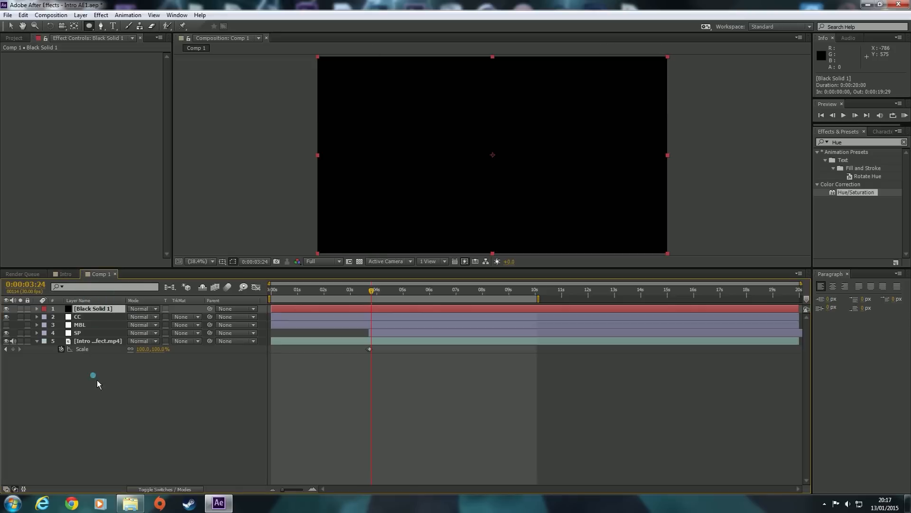
click(90, 310)
click(223, 26)
drag(318, 56, 664, 252)
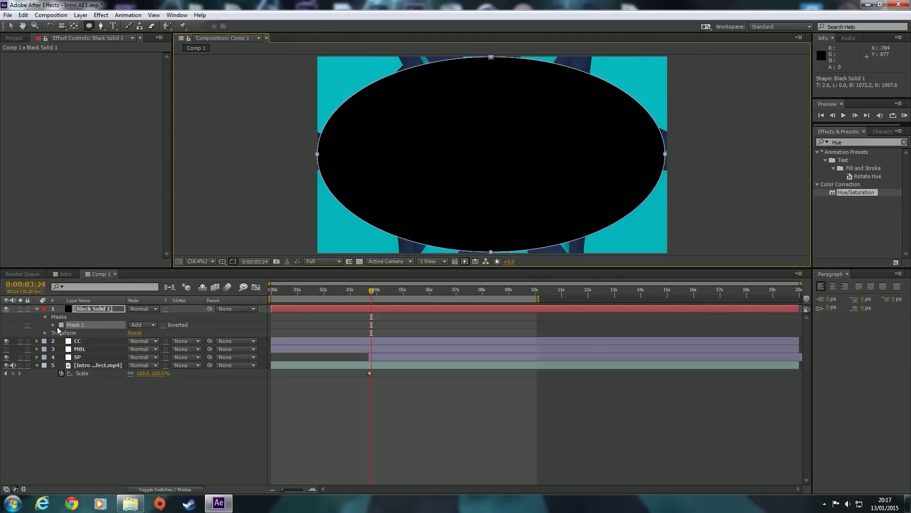
click(163, 324)
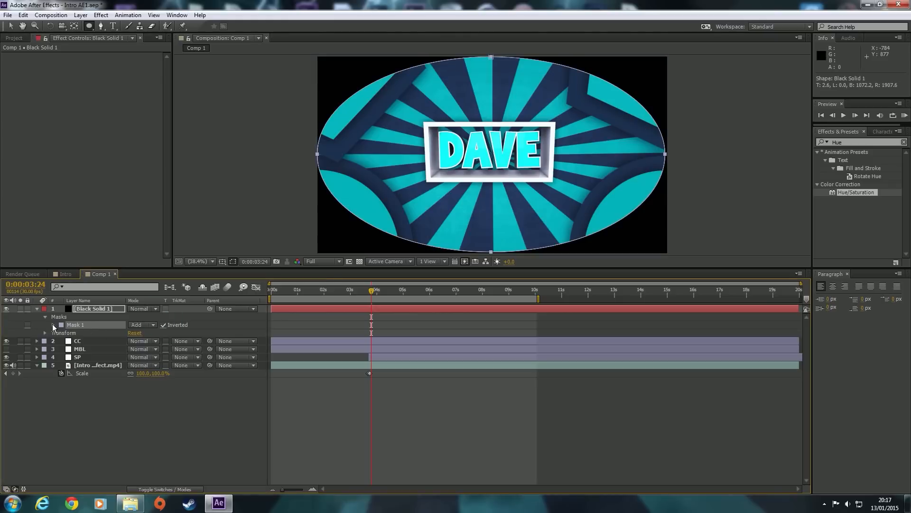
Feather the black solid's inverted elliptical mask to 900 pixels in both directions and collapse the layer's properties
click(53, 324)
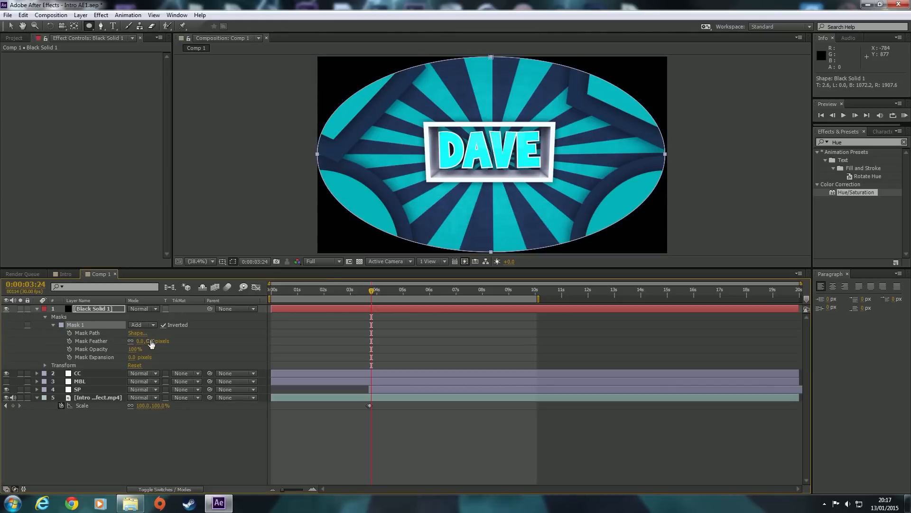
click(121, 341)
drag(142, 341, 249, 338)
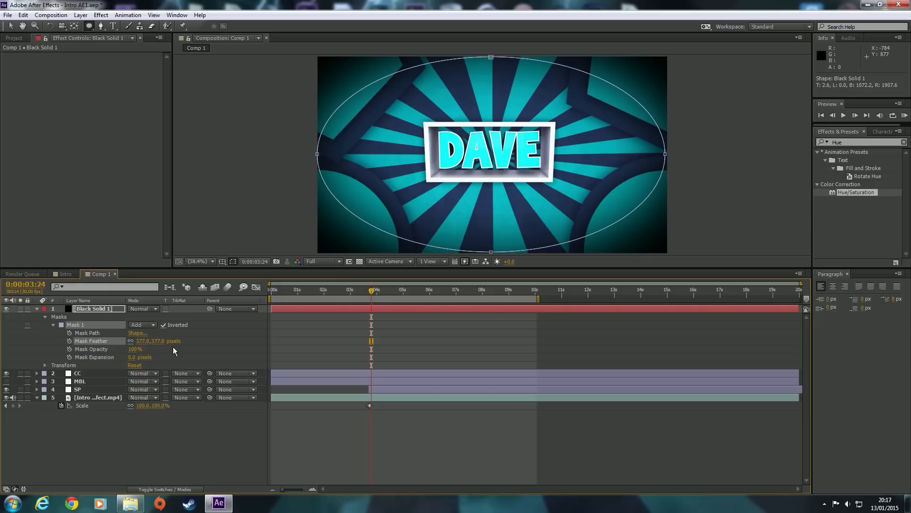
drag(189, 337, 350, 330)
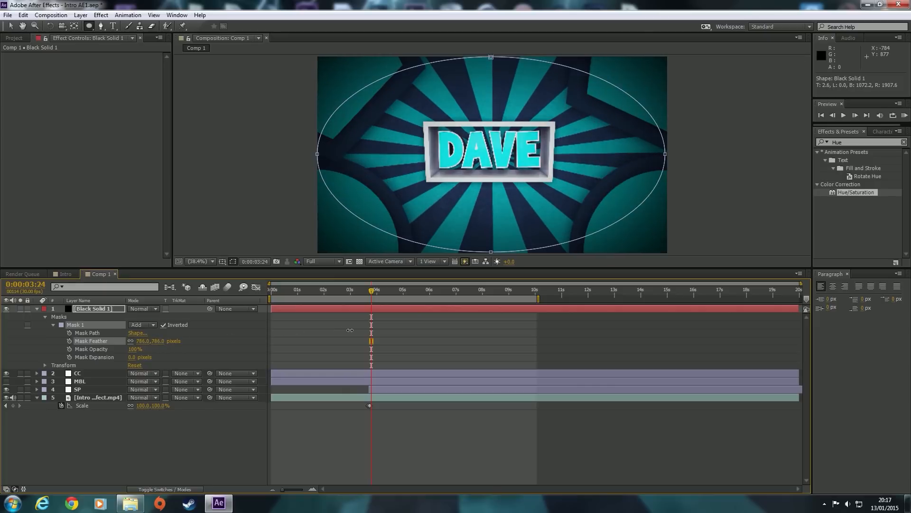
drag(159, 340, 212, 340)
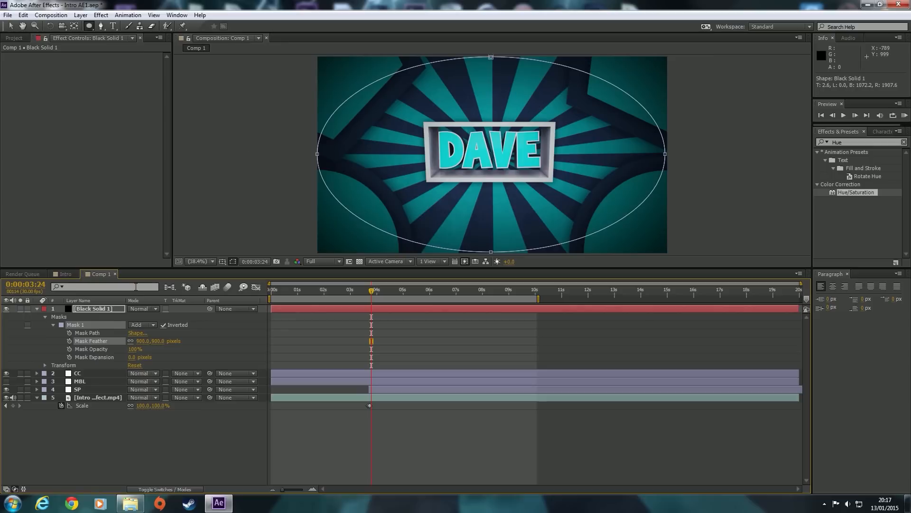
click(37, 308)
click(76, 382)
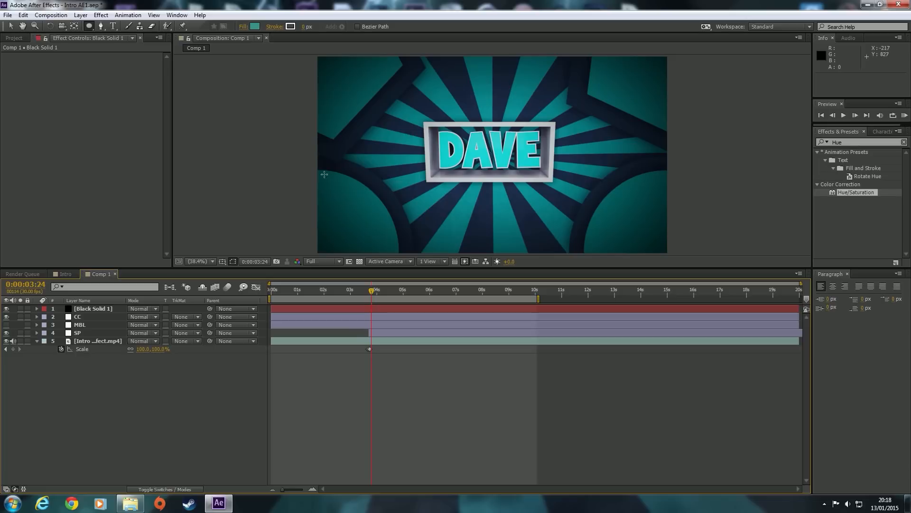
Compare the Magic Bullet Looks grade with the CC and vignette grade by toggling the visibility of their layers
click(6, 309)
click(6, 316)
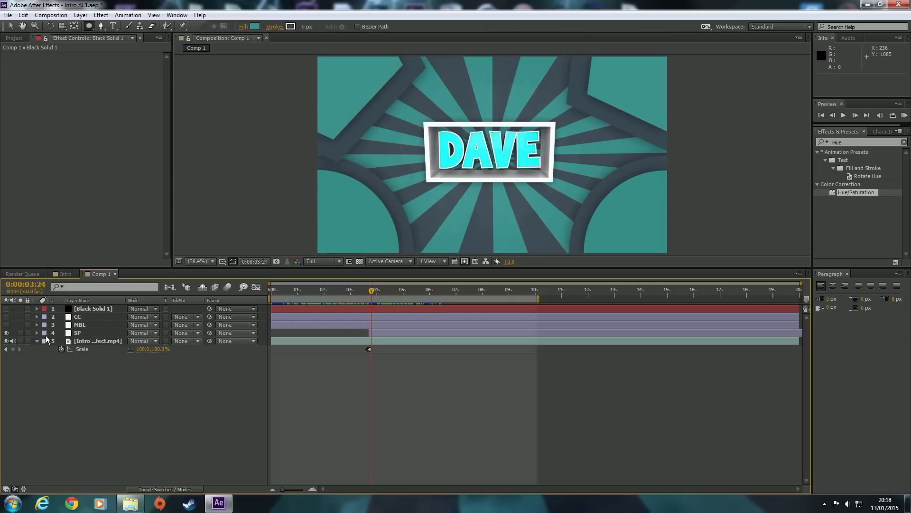
click(6, 325)
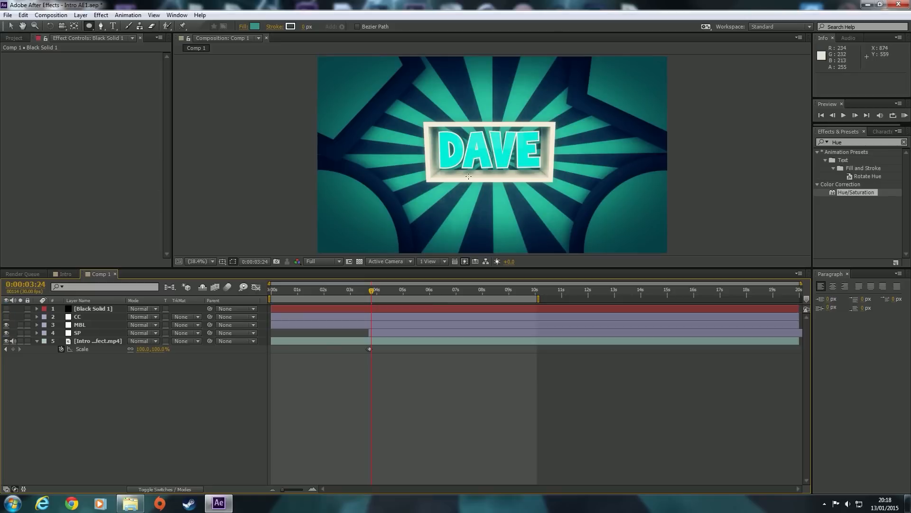
click(6, 324)
click(6, 316)
click(6, 308)
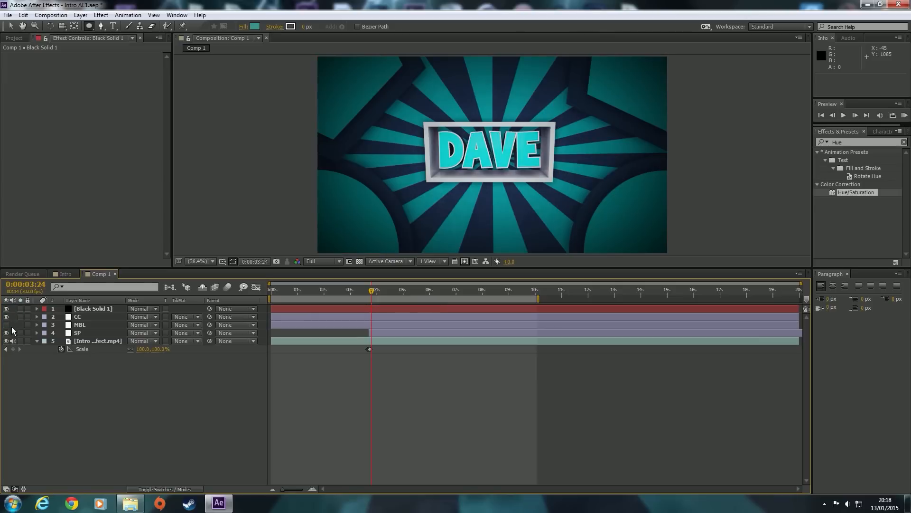
Show the MBL layer, hide the CC and black solid layers, and go to 0:00:09:29
click(7, 325)
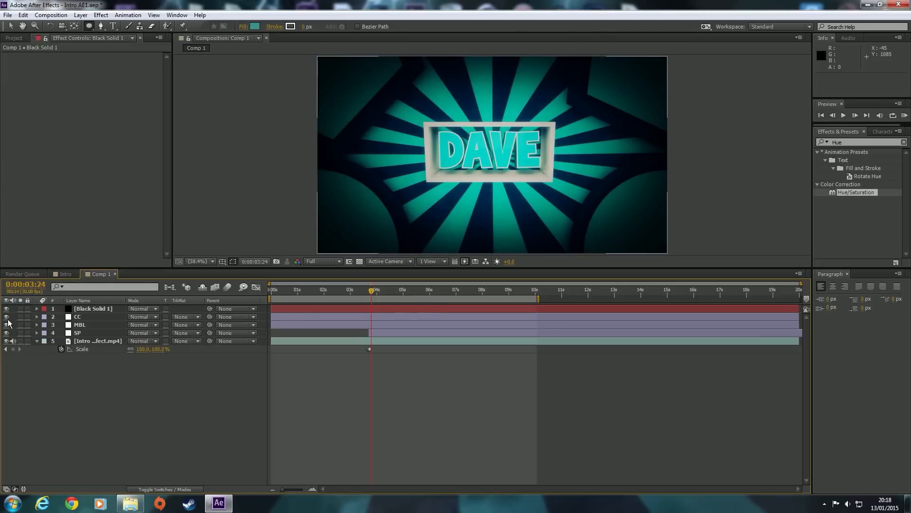
click(7, 309)
click(7, 316)
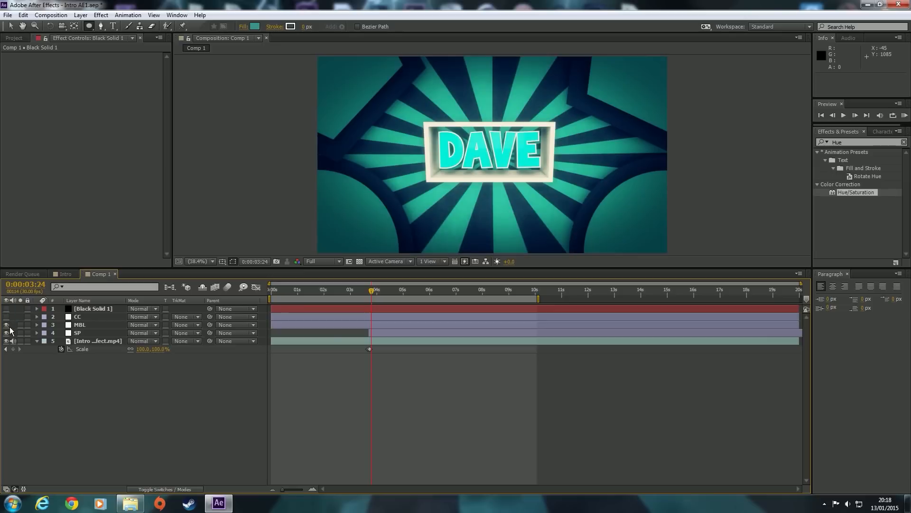
click(80, 325)
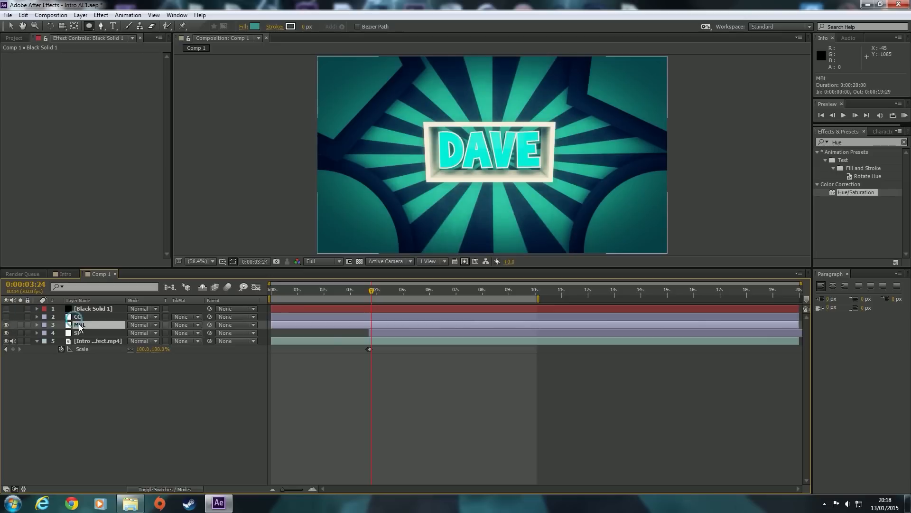
drag(370, 291, 536, 297)
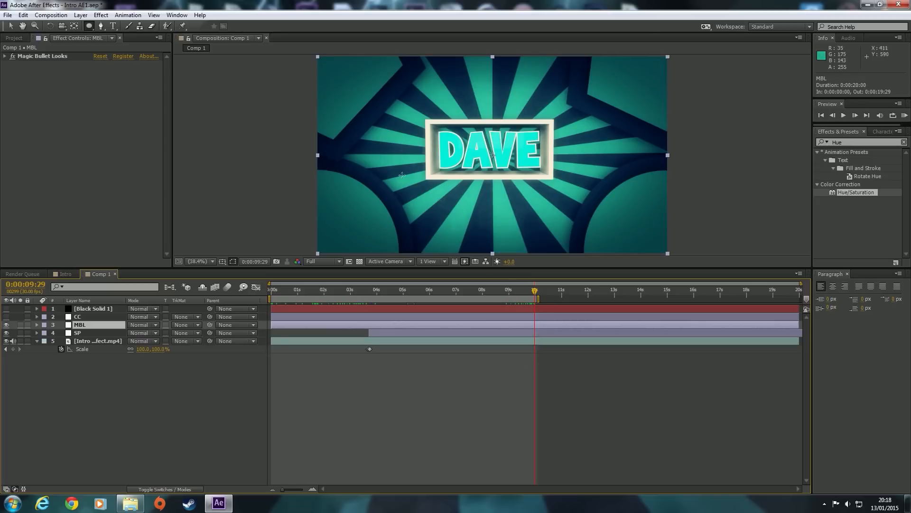
click(90, 28)
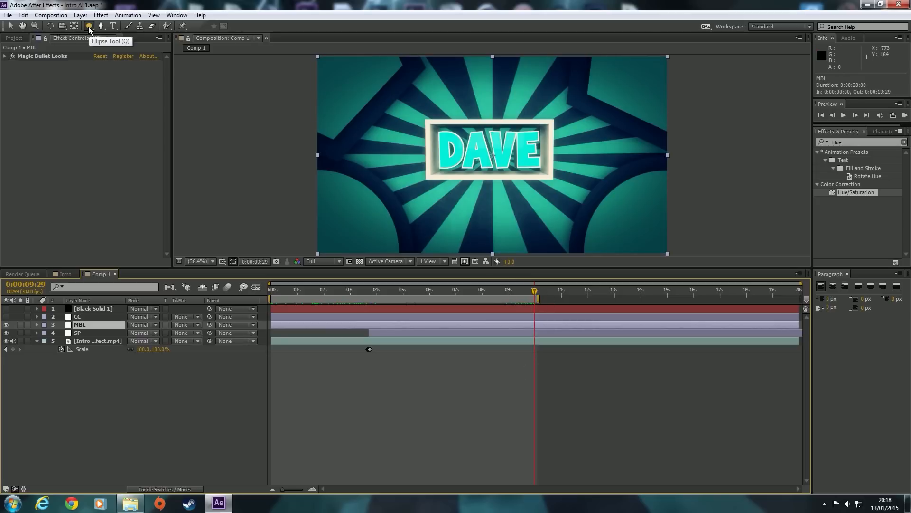
click(89, 29)
click(89, 28)
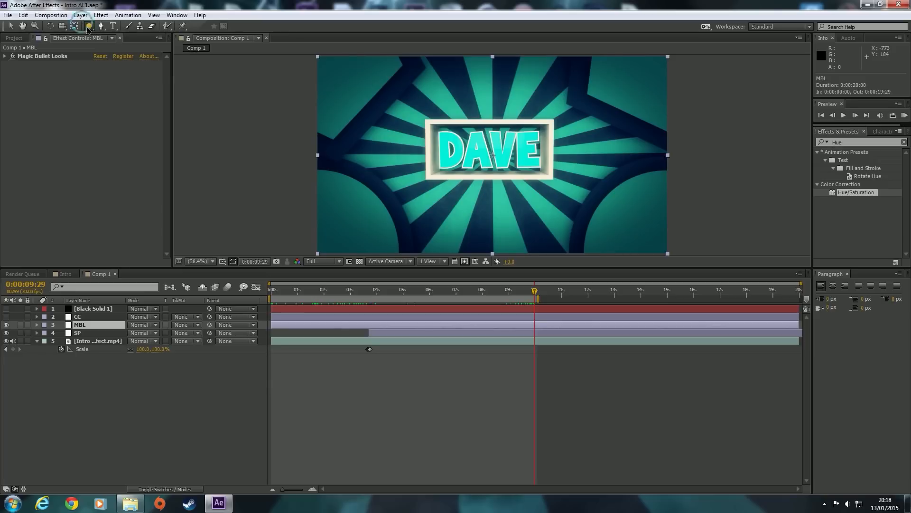
double_click(88, 27)
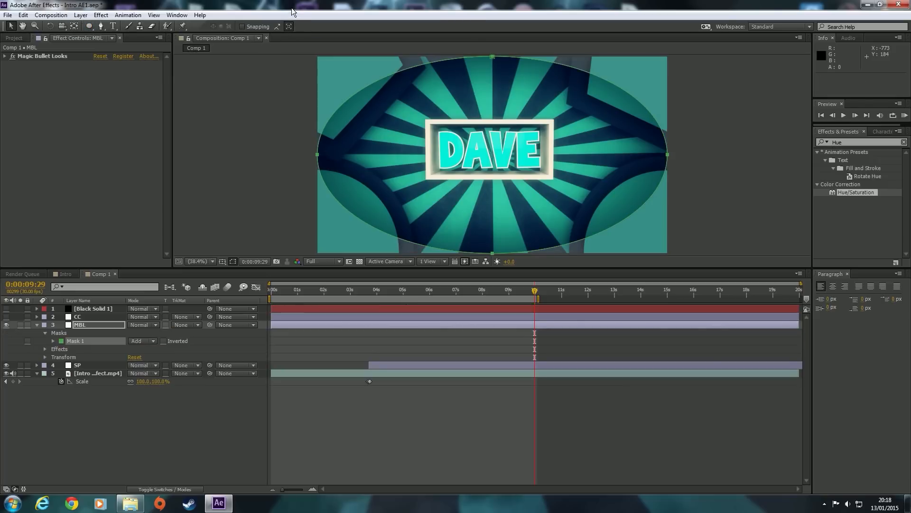
key(ctrl+z)
click(88, 389)
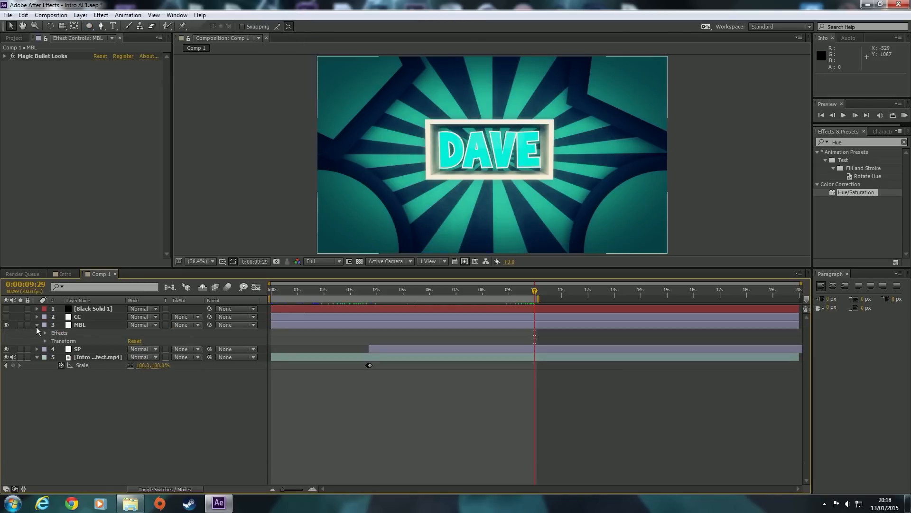
click(36, 324)
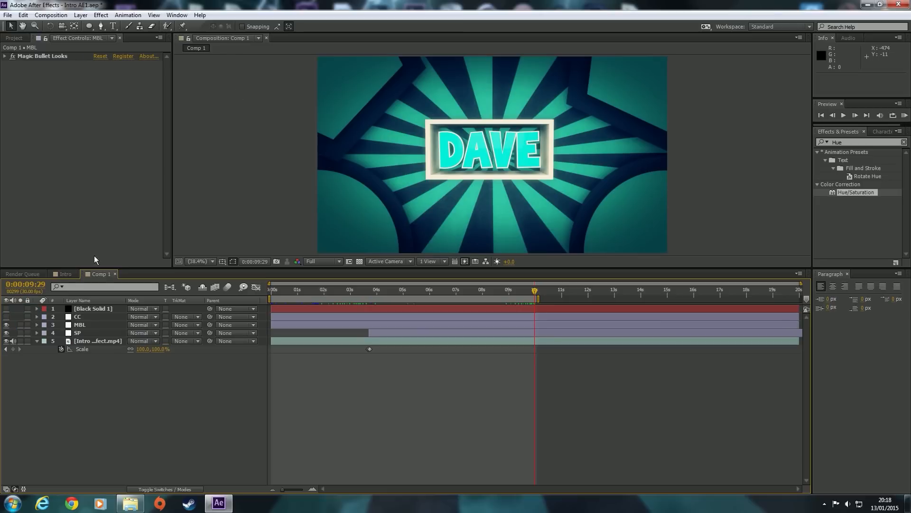
Add a full-frame ellipse as a new shape layer above the others and set its fill to black (000000)
double_click(90, 27)
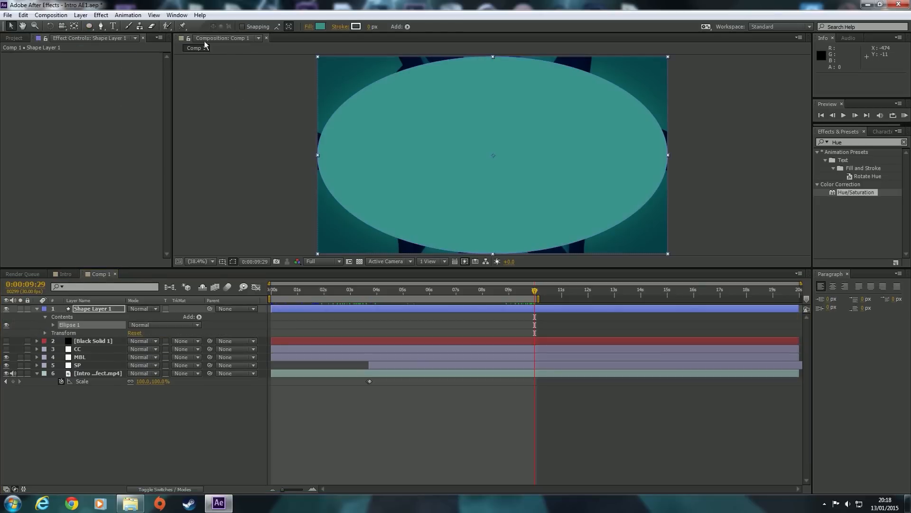
click(321, 27)
click(297, 314)
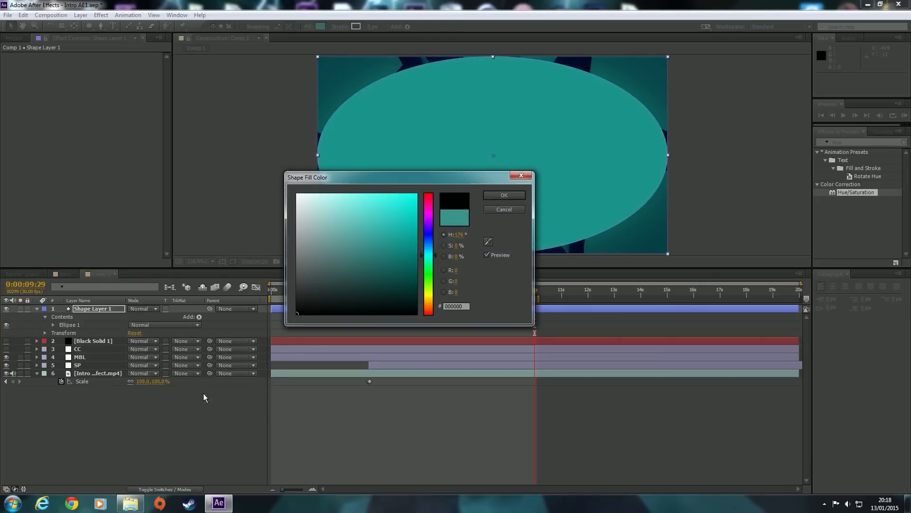
click(502, 196)
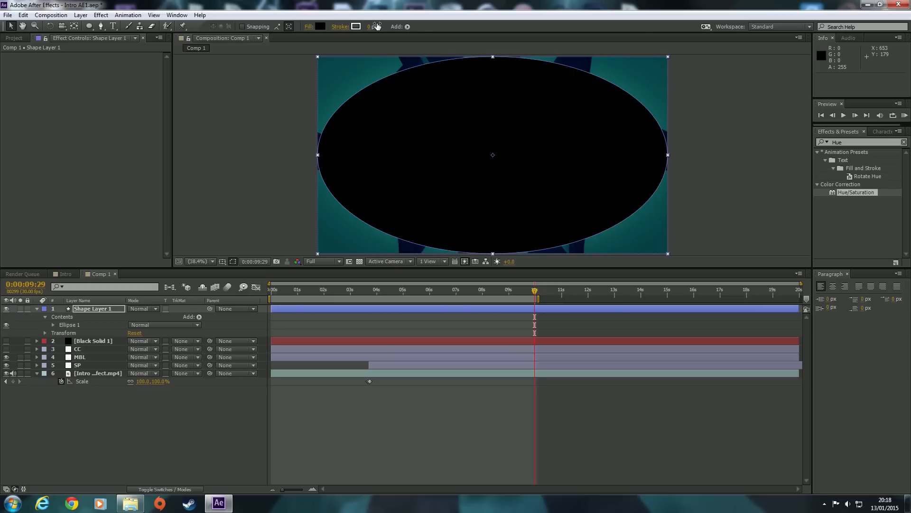
Unlink the ellipse path's size dimensions and set the size to 900 x 900 to make a circle
click(53, 324)
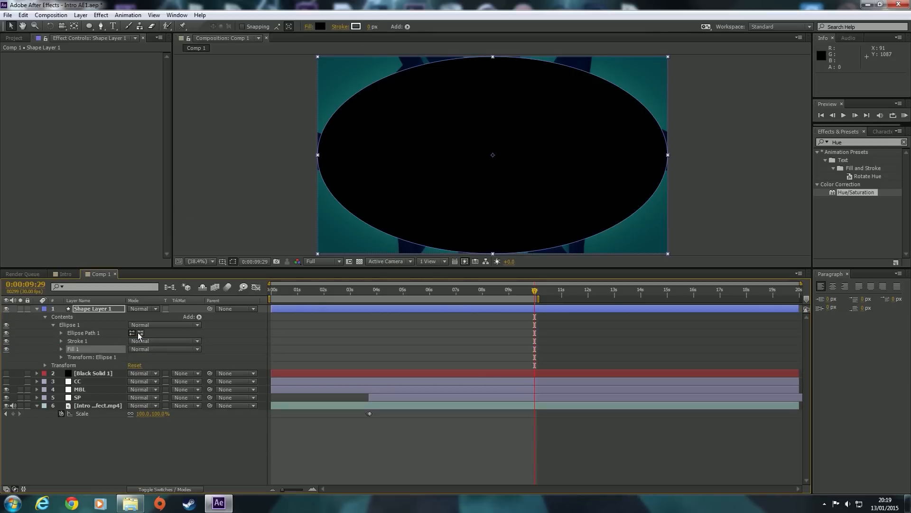
click(61, 333)
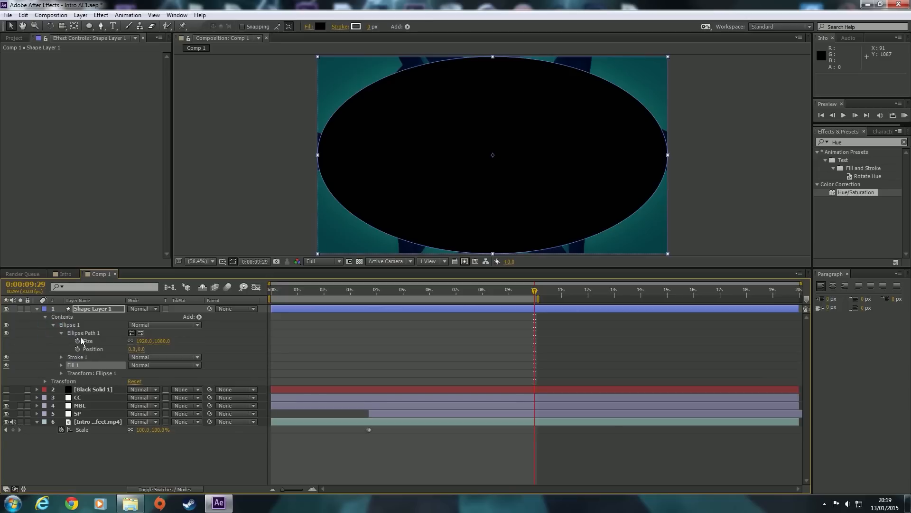
click(135, 341)
text(900)
click(166, 341)
text(900)
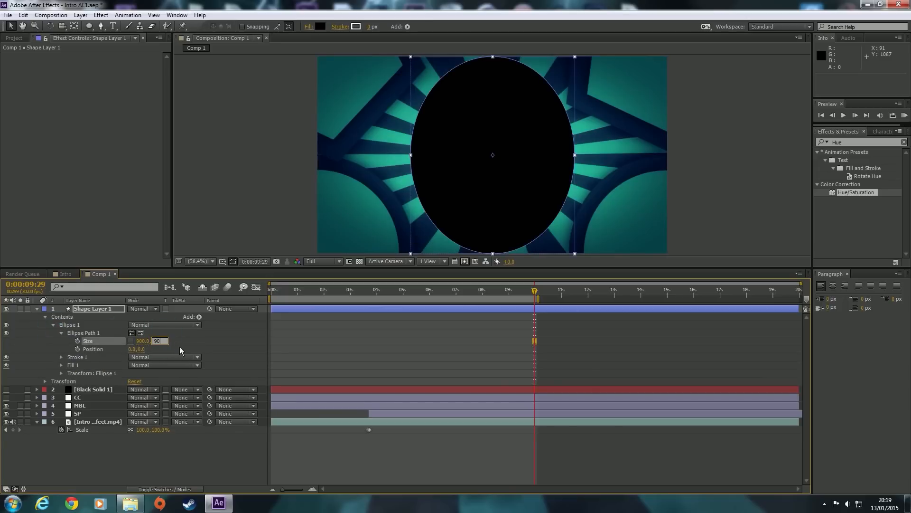
key(Return)
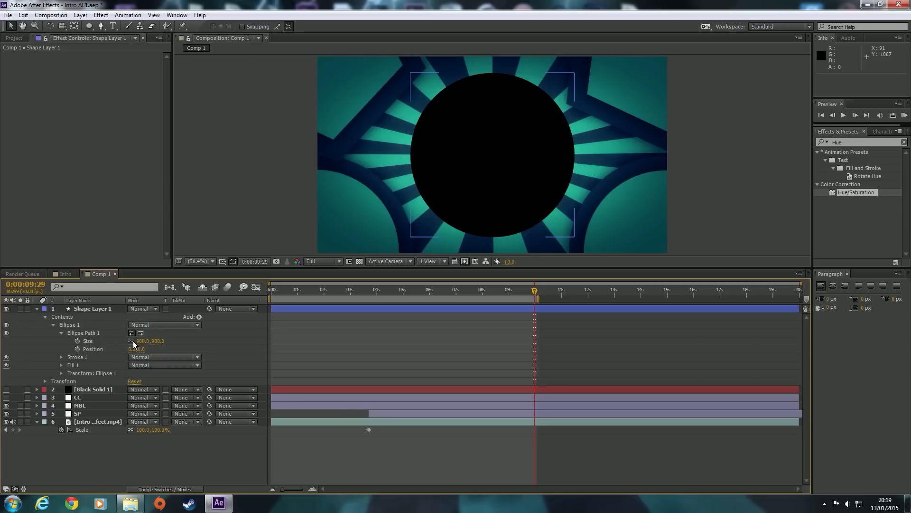
Keyframe the black circle layer's Scale from 0% at 0:00:09:12 to about 897% at 0:00:10:00 as a closing transition
click(533, 292)
drag(533, 293, 519, 295)
click(95, 309)
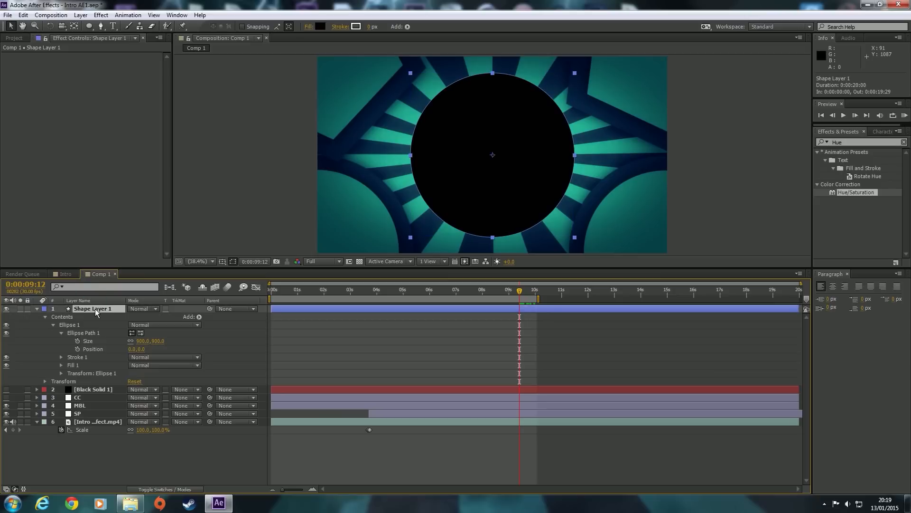
key(s)
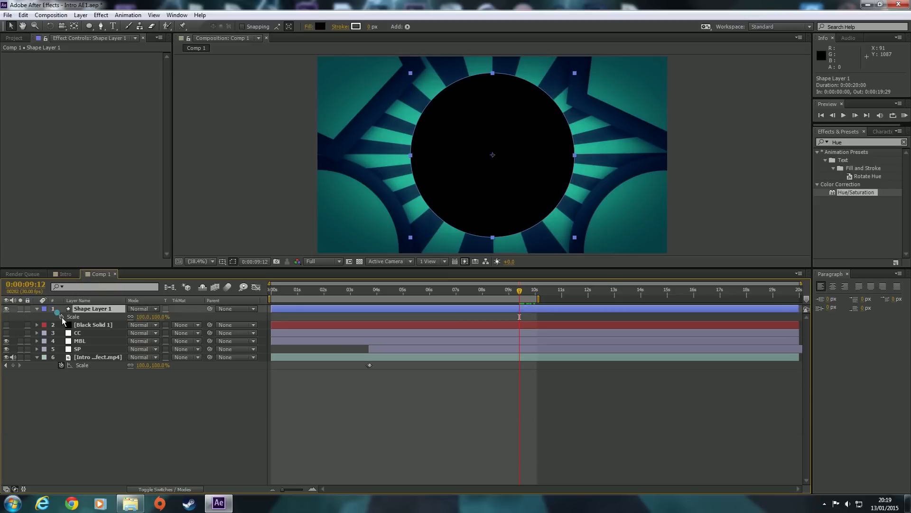
click(61, 317)
click(157, 316)
text(0)
click(191, 388)
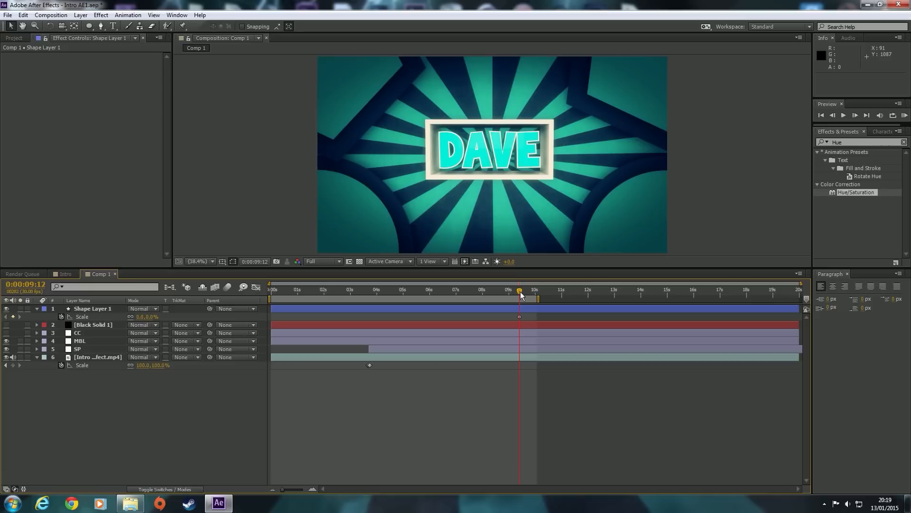
drag(521, 295, 537, 293)
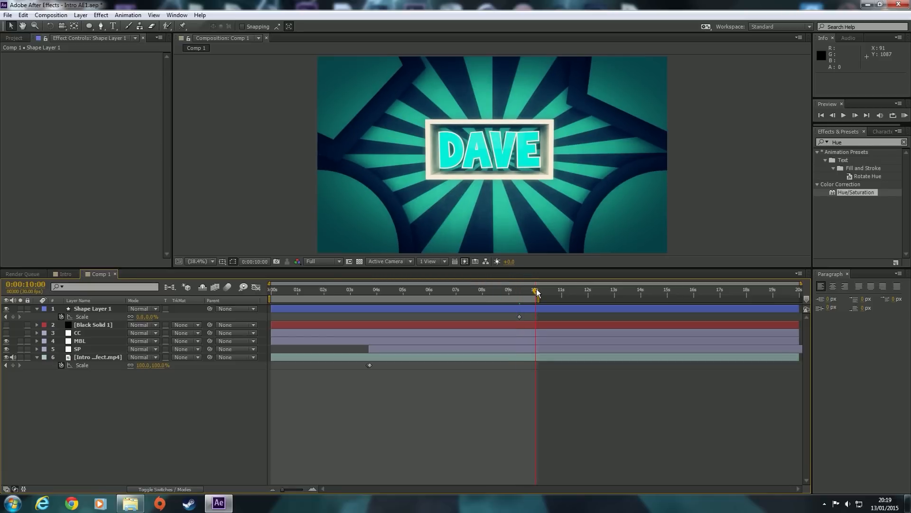
drag(149, 317, 575, 308)
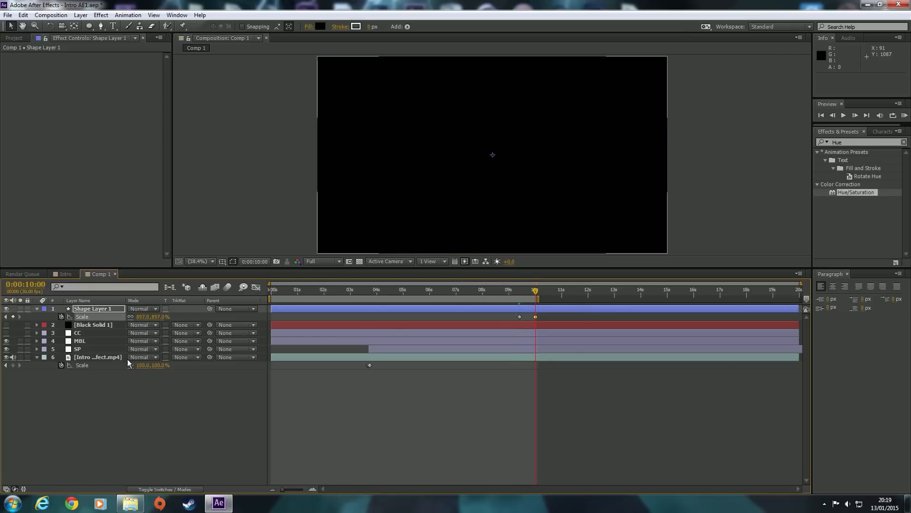
Check the Audio Levels keyframes on the intro video layer and collapse its properties
click(83, 359)
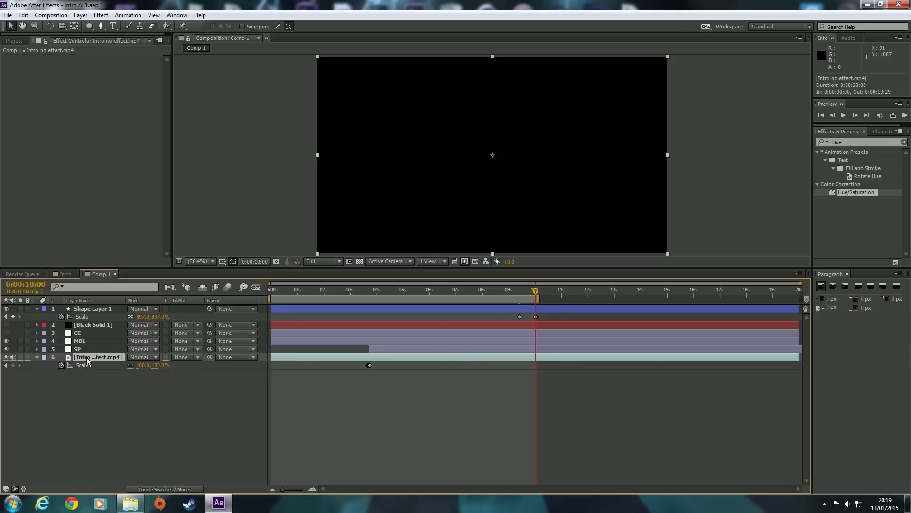
key(l)
key(l)
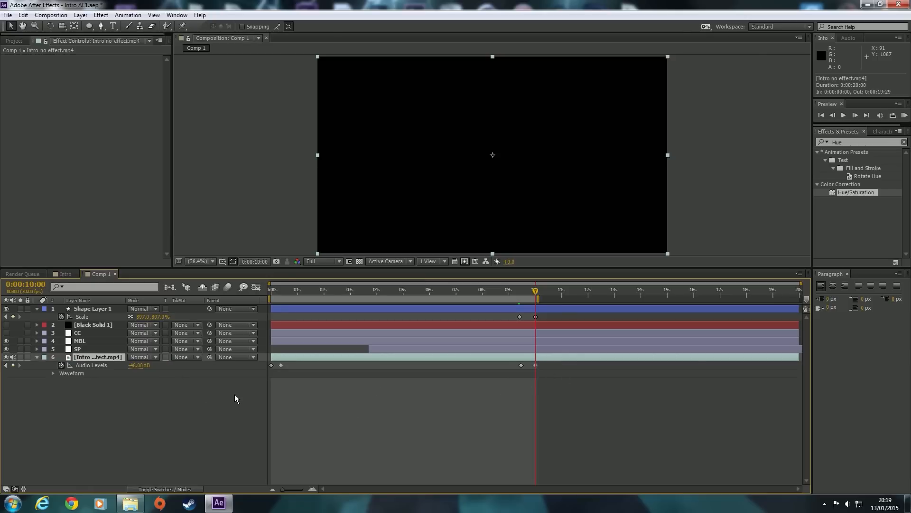
click(389, 400)
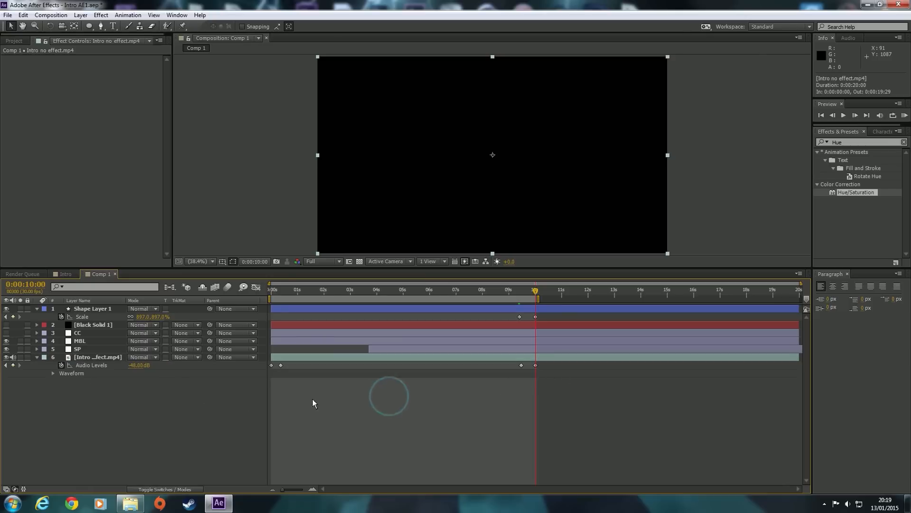
click(36, 357)
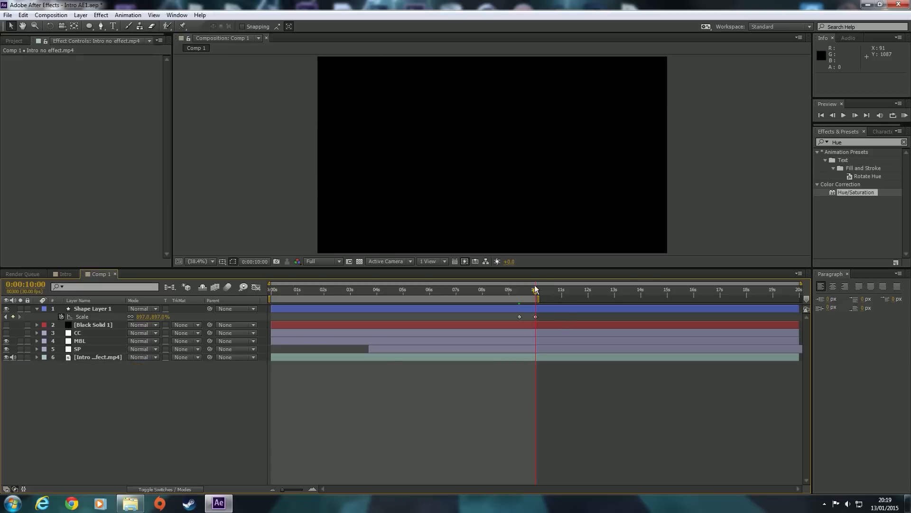
Return to the start of Comp 1 and play a RAM preview of the finished intro
drag(536, 292, 266, 292)
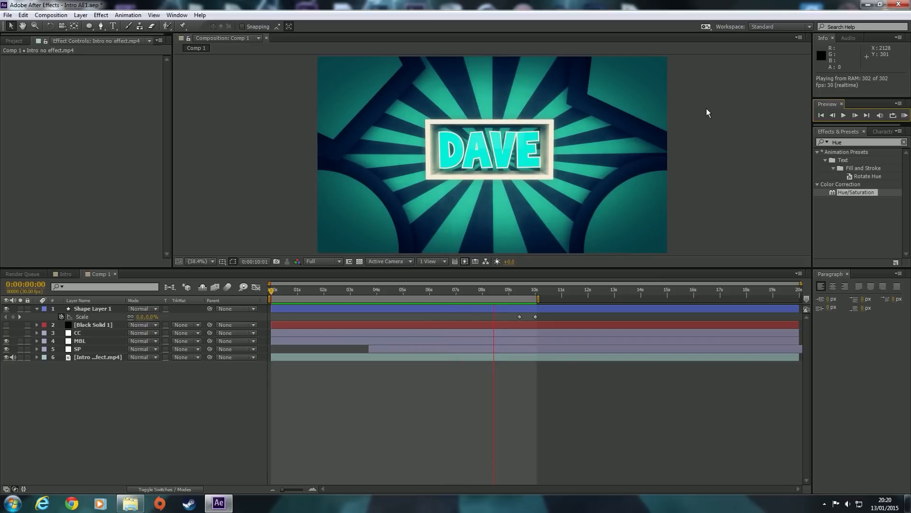
click(706, 110)
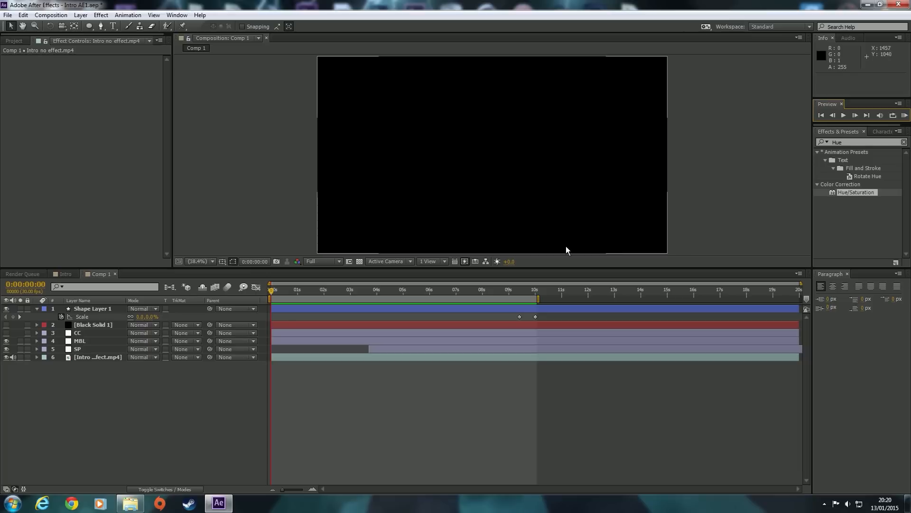
Display the audio waveform of the intro video layer in Comp 1 to check where its sound ends
click(88, 359)
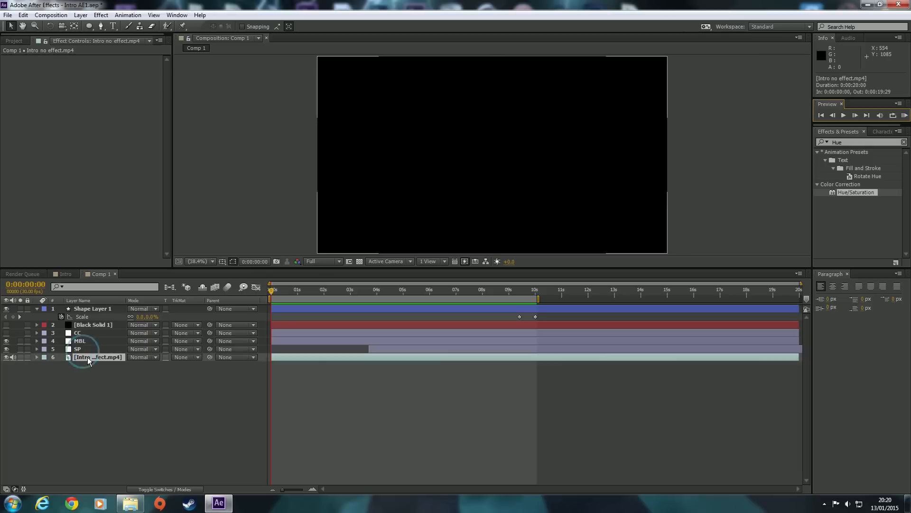
key(l)
key(l)
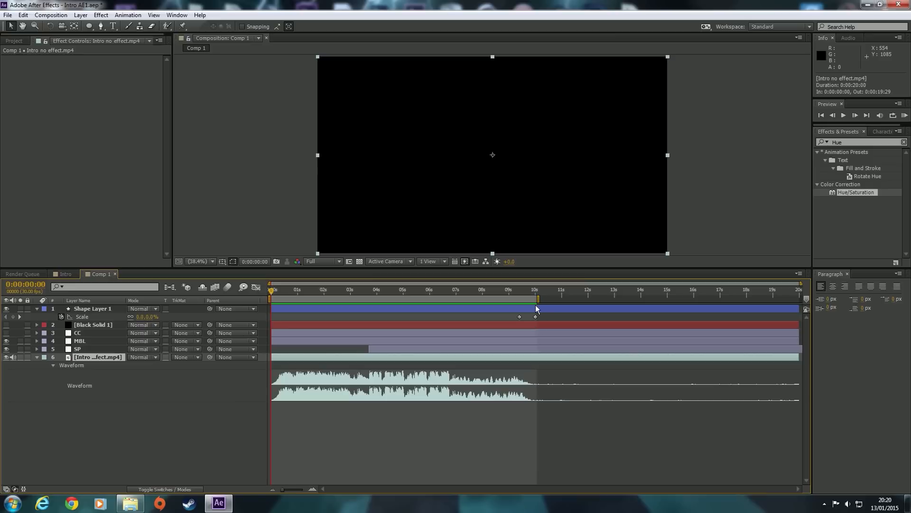
drag(275, 294, 266, 275)
click(454, 379)
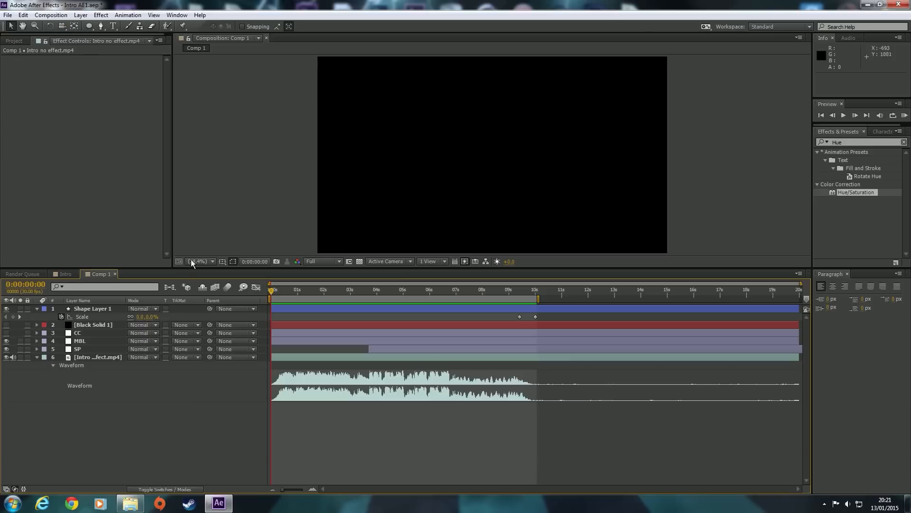
Add Comp 1 to the Render Queue and set its output module to the HD template
mouse_move(269, 294)
mouse_down()
mouse_move(445, 296)
mouse_move(263, 286)
mouse_up()
click(48, 16)
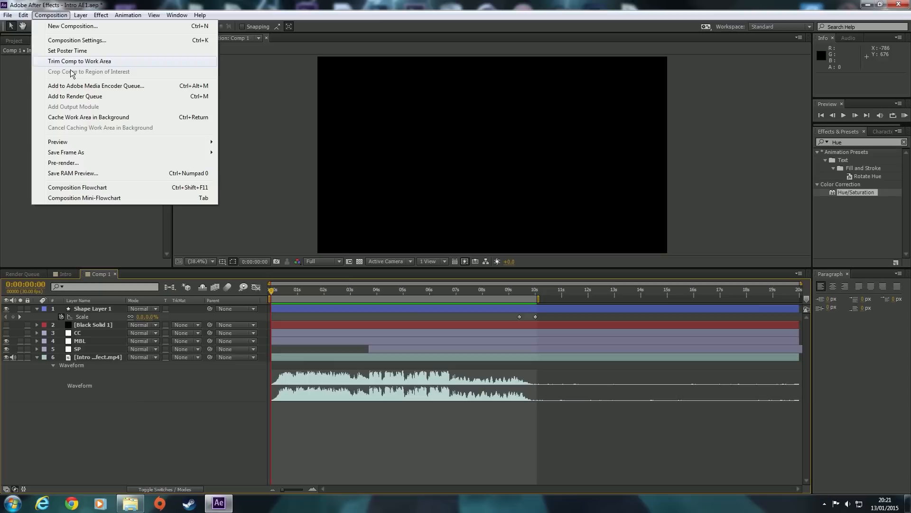
click(91, 96)
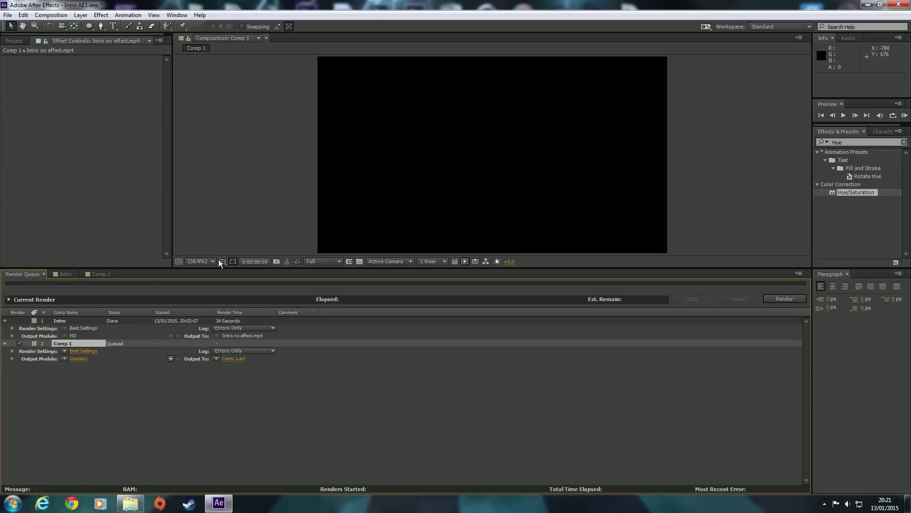
click(77, 359)
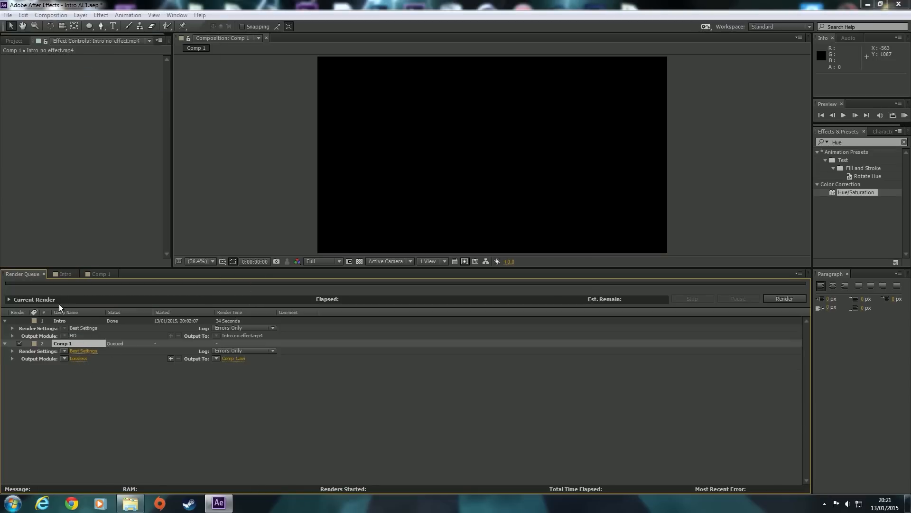
click(569, 398)
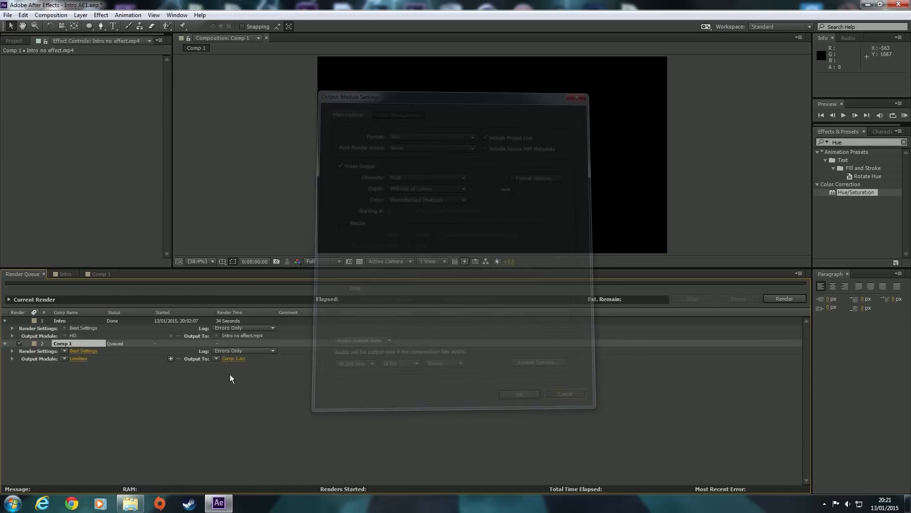
click(64, 358)
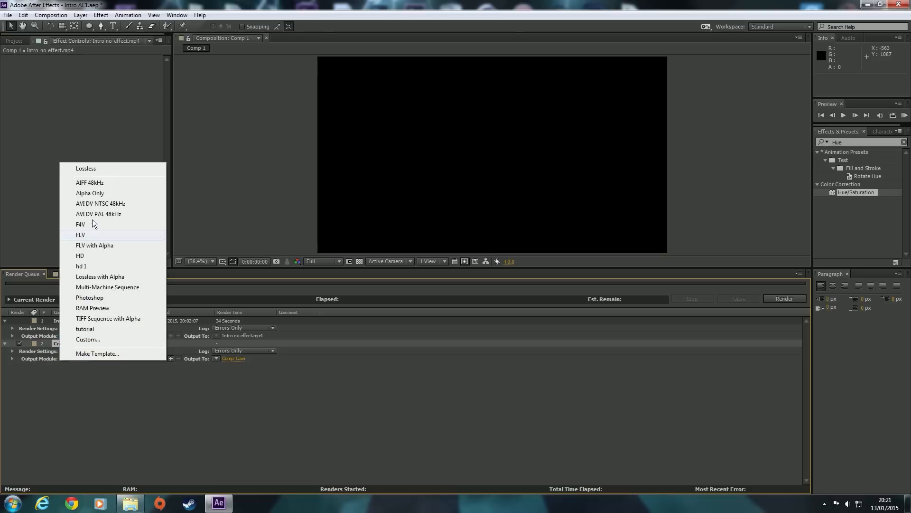
click(92, 251)
Set Comp 1's render output to a file on the Desktop named "intro finished.mp4"
click(236, 358)
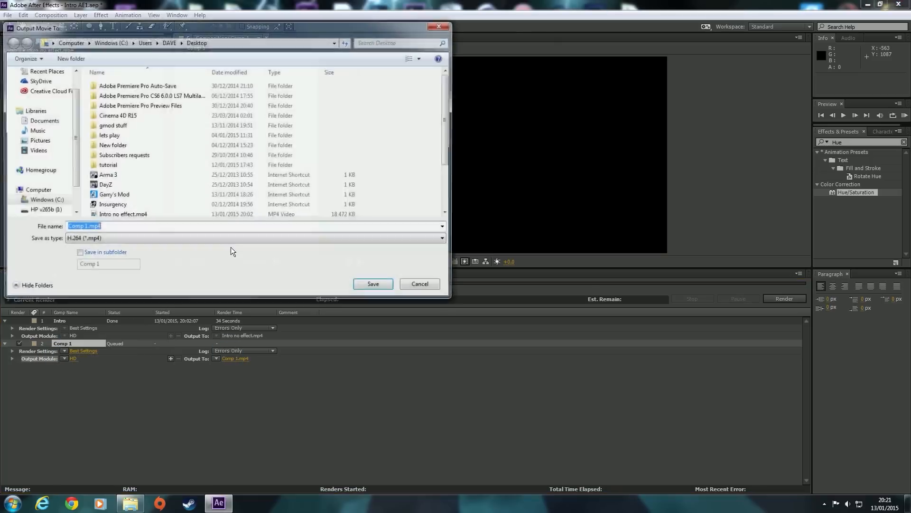
scroll(73, 117, up, 1)
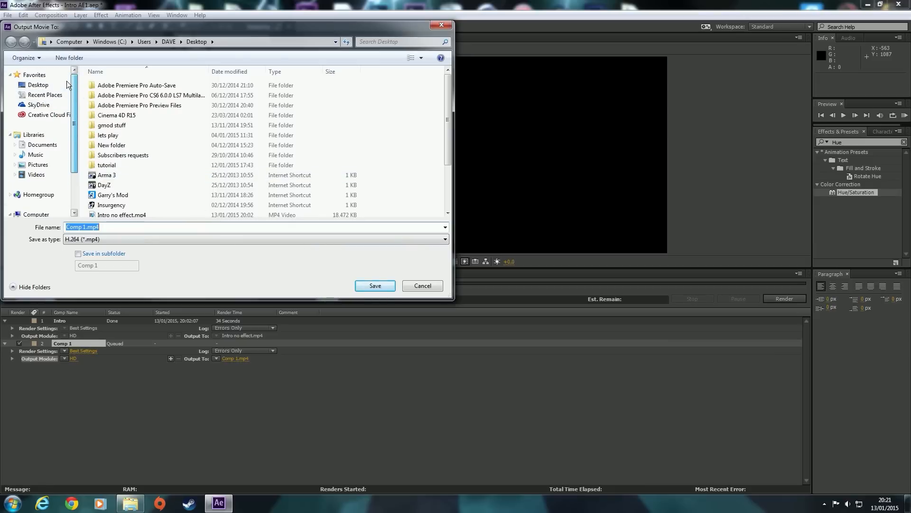
click(36, 84)
click(81, 225)
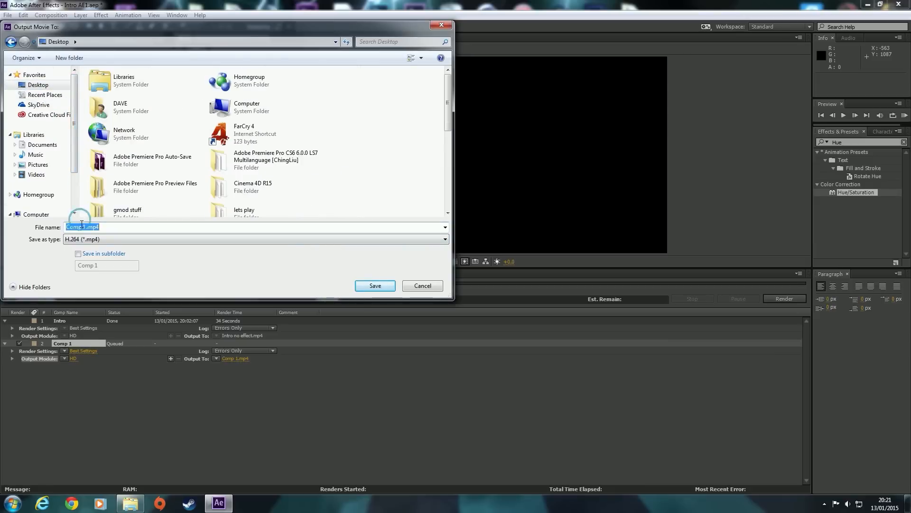
click(82, 226)
drag(86, 227, 10, 228)
text(intro )
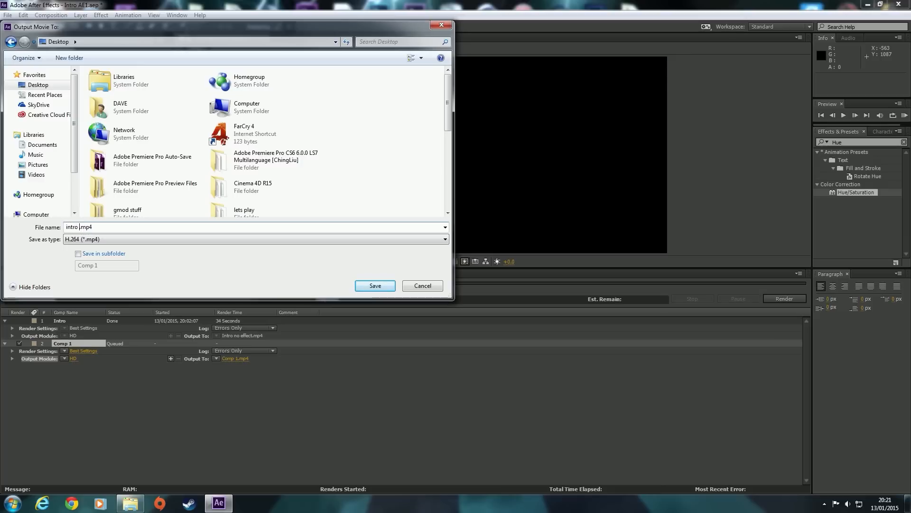
text(finished)
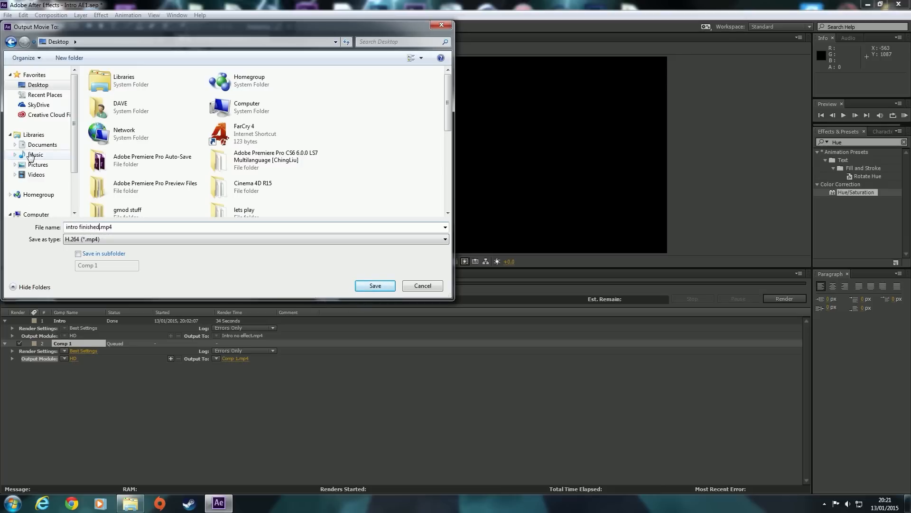
click(375, 285)
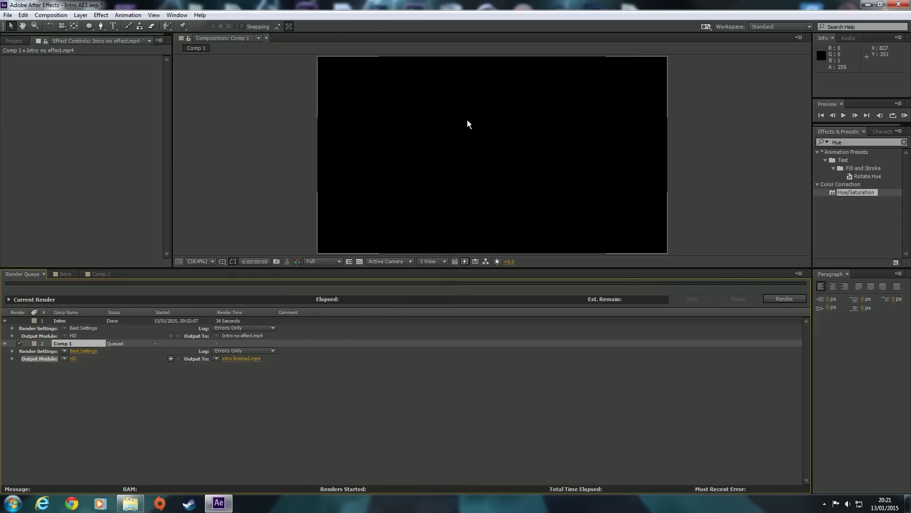
Minimise After Effects and select the tutorial folder and the two intro files in the middle of the desktop
click(868, 4)
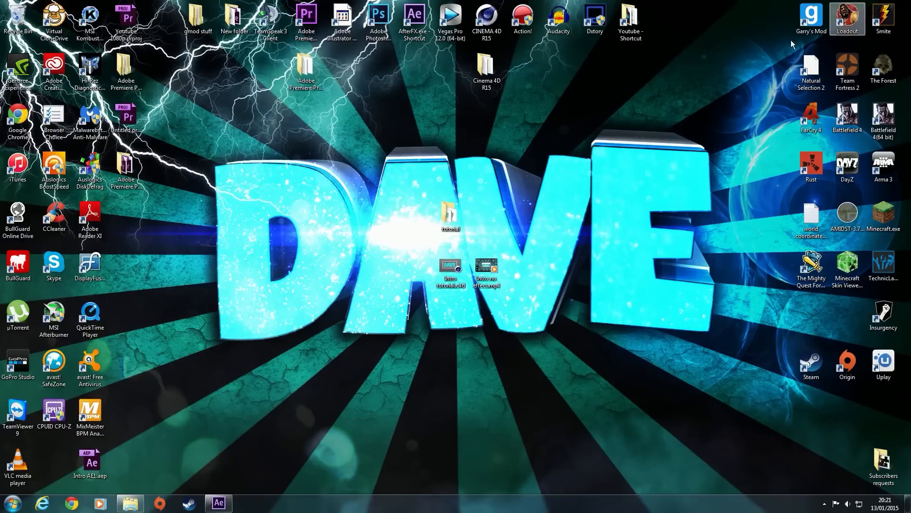
drag(374, 176, 548, 327)
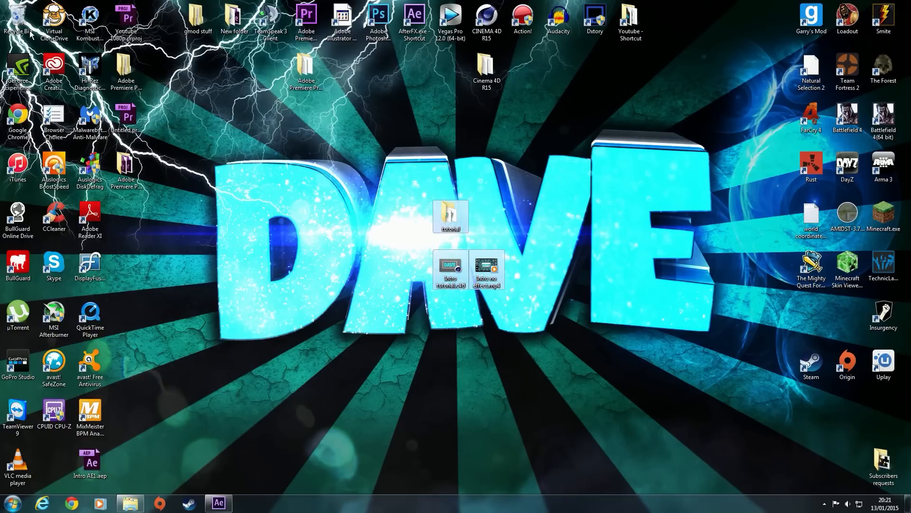
click(231, 116)
drag(247, 113, 695, 244)
click(690, 246)
drag(564, 166, 387, 338)
mouse_move(189, 128)
mouse_down()
mouse_move(586, 191)
mouse_move(638, 358)
mouse_move(741, 357)
mouse_move(230, 148)
mouse_move(153, 76)
mouse_move(201, 129)
mouse_move(199, 117)
mouse_up()
click(495, 222)
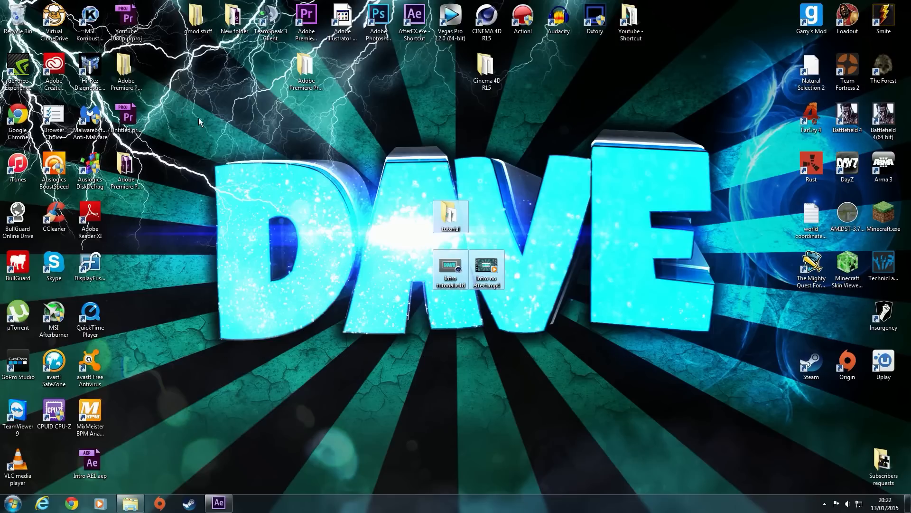